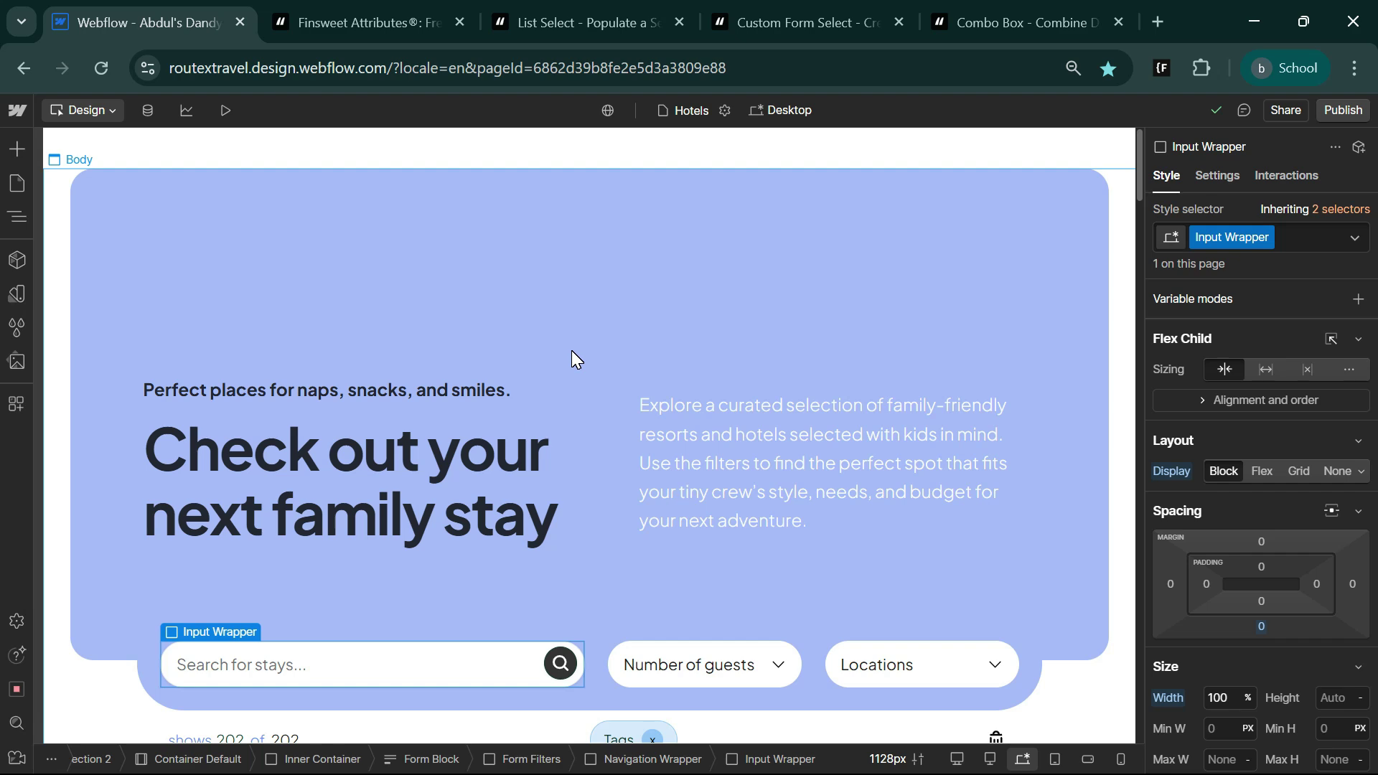
Step: Look through the Finsweet Attributes documentation pages for List Select, Custom Form Select and Combo Box
left_click(336, 4)
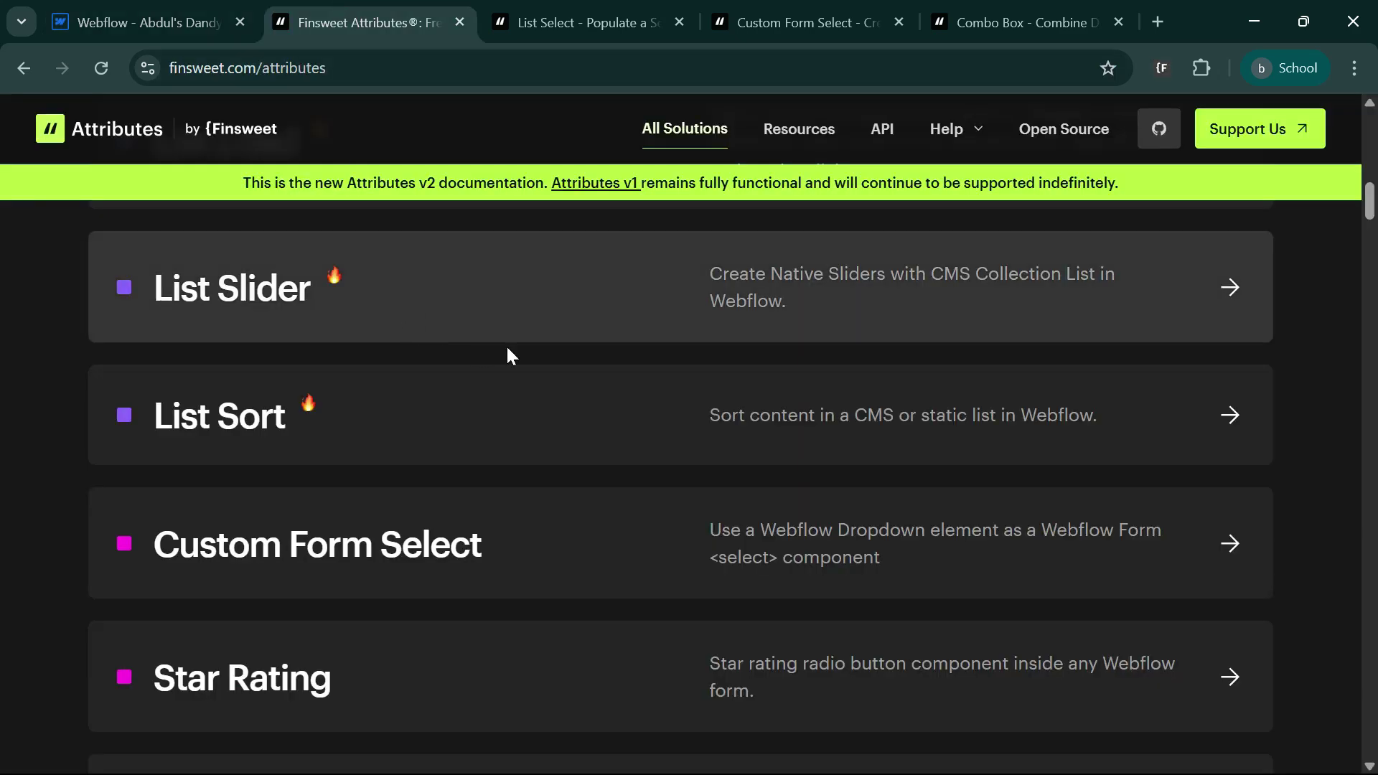
left_click(569, 14)
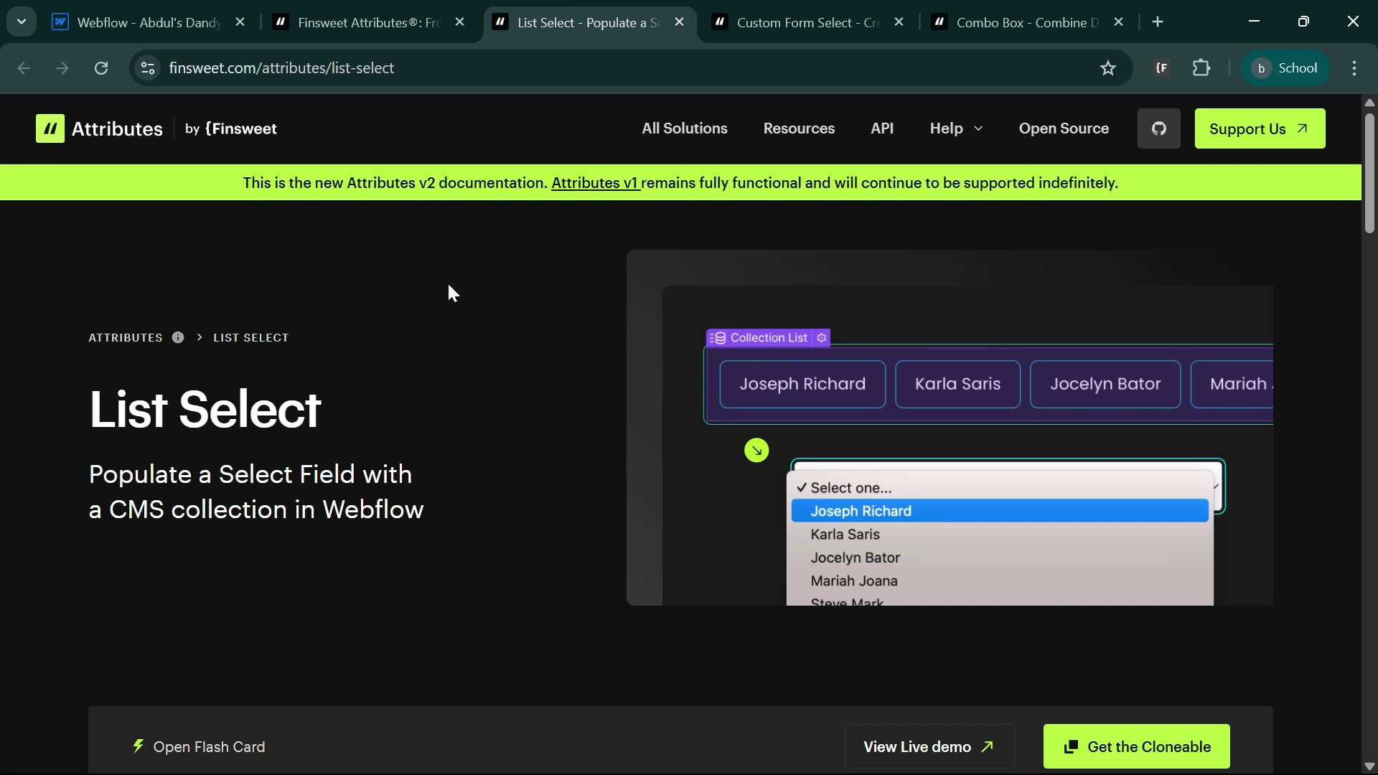
left_click(849, 10)
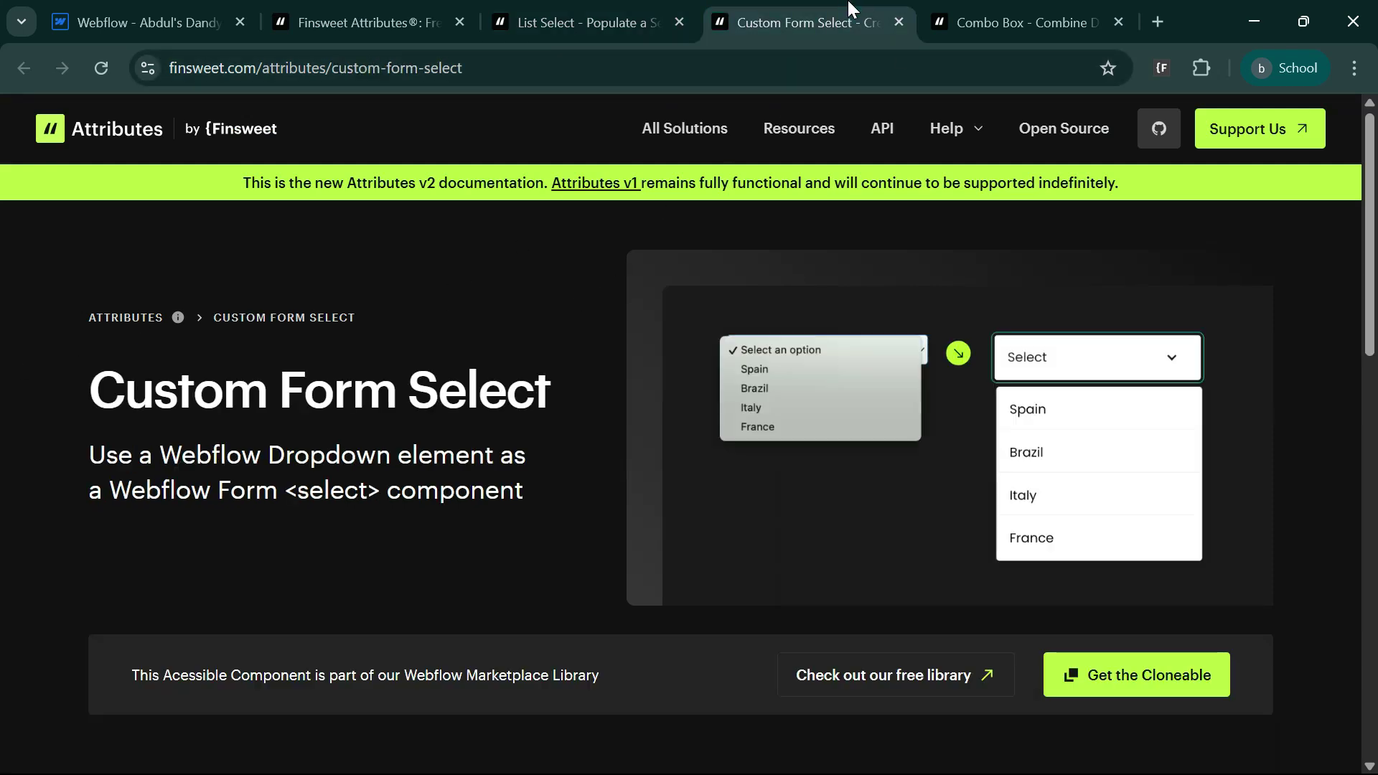
left_click(980, 4)
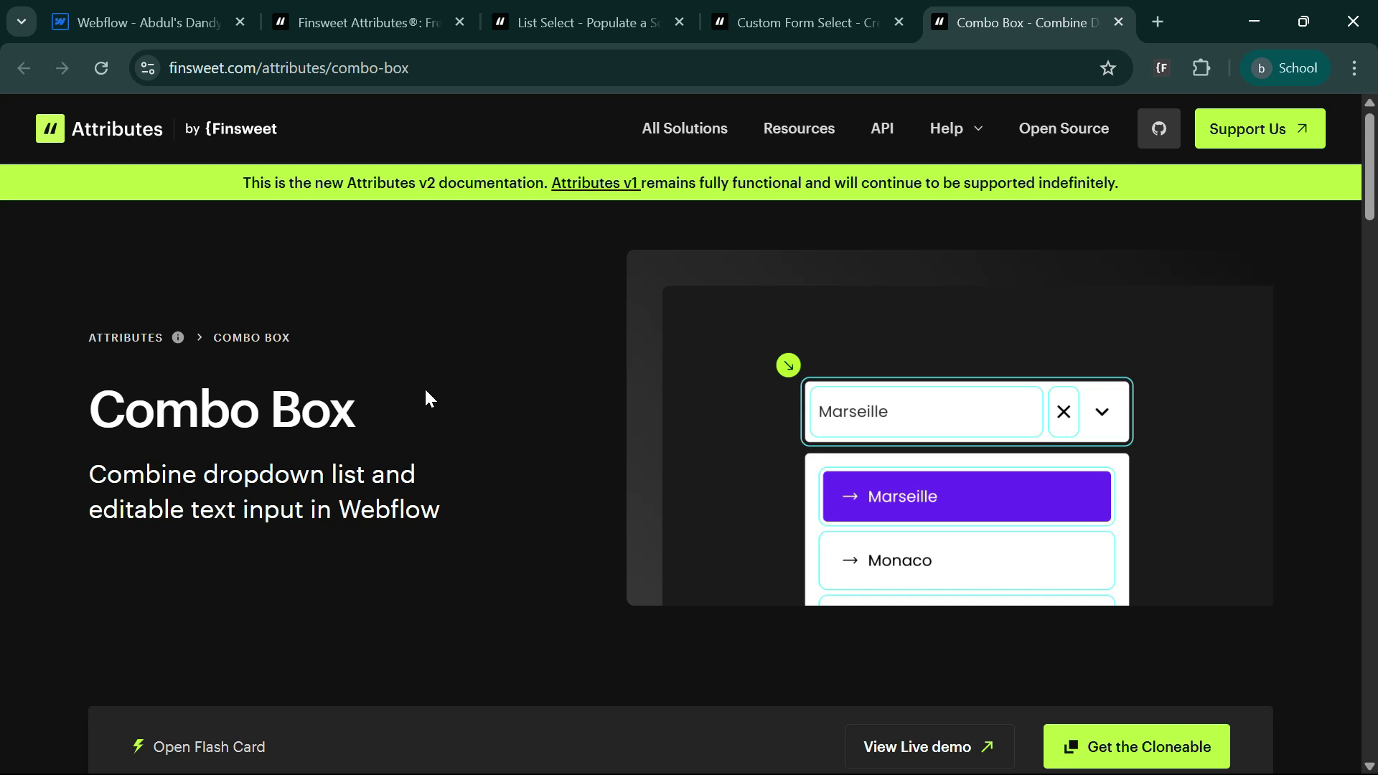
Step: Back in the Webflow Designer, replace the search Input Wrapper in the Navigation Wrapper with a Select field
left_click(139, 9)
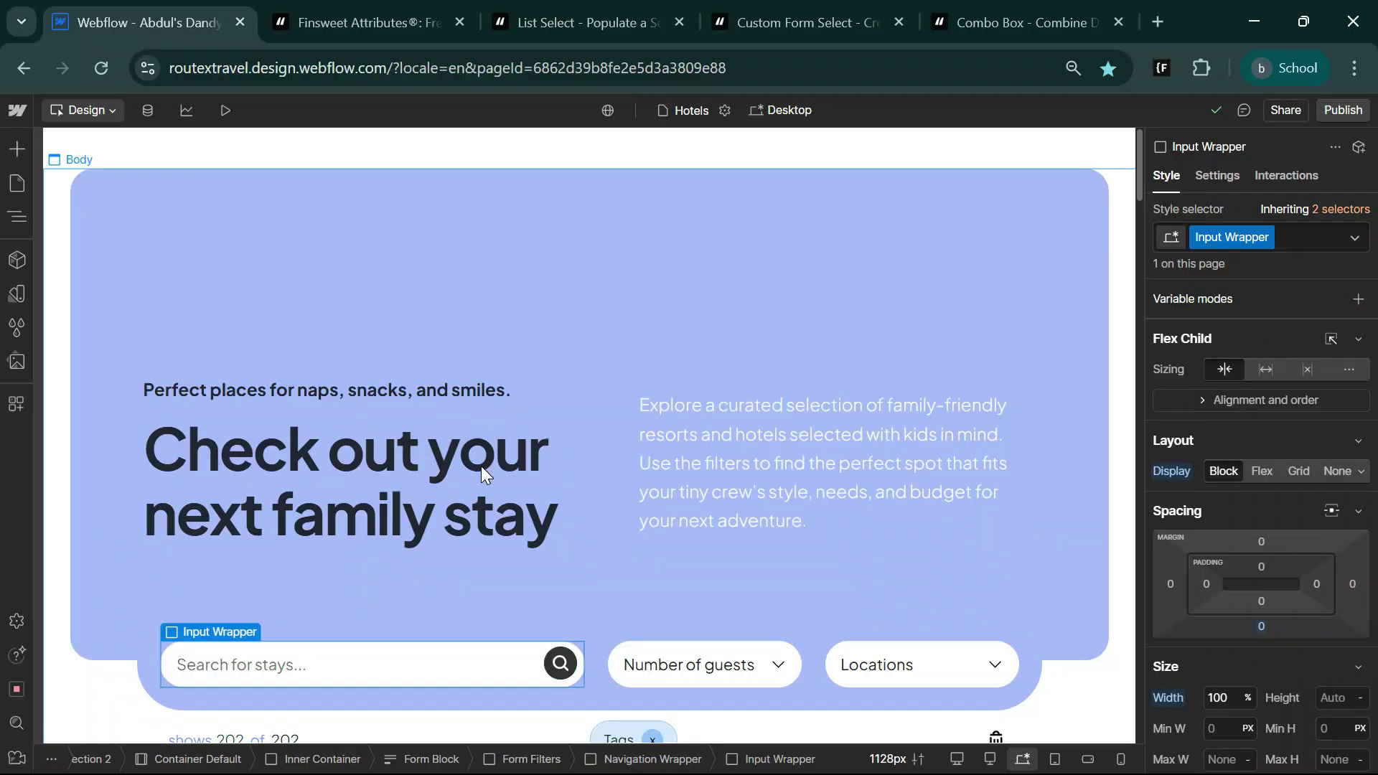
scroll(481, 467, "down", 5)
scroll(137, 453, "up", 3)
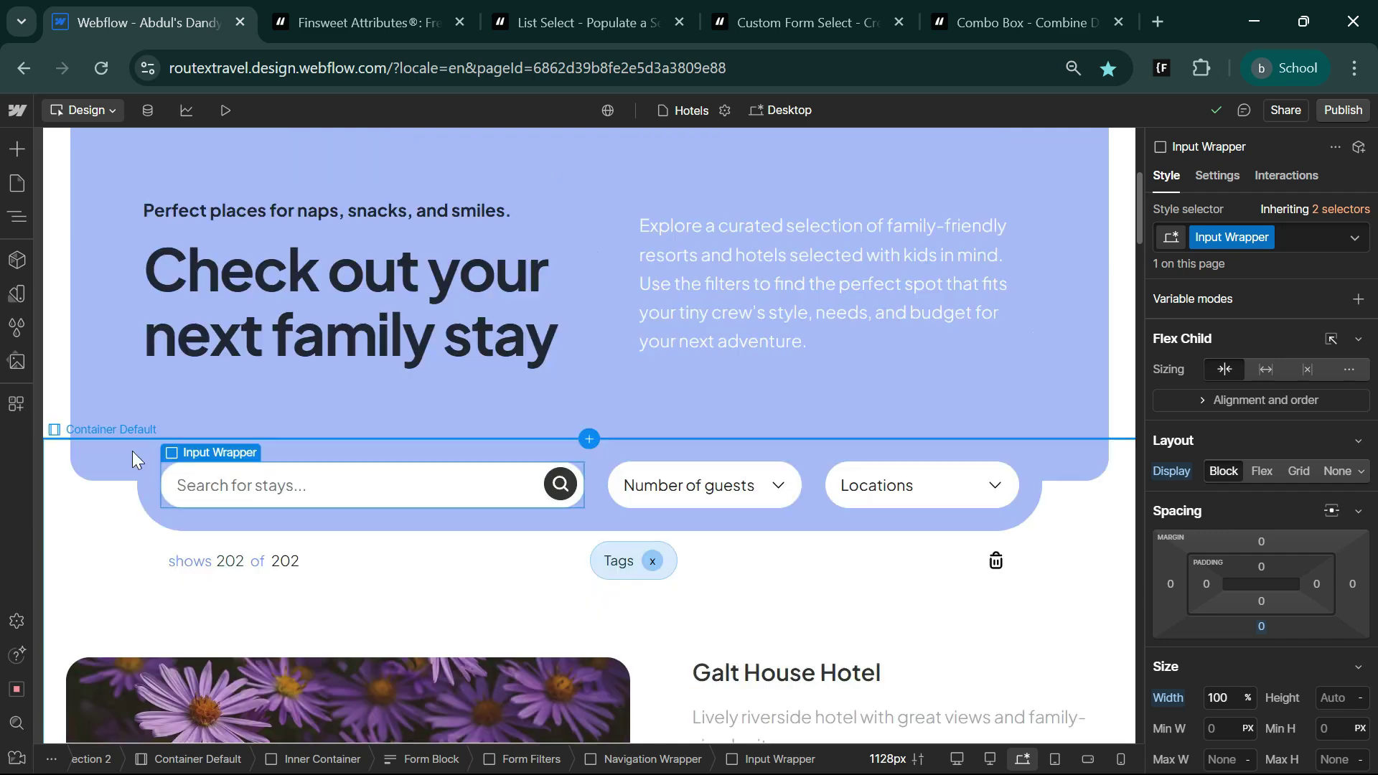
left_click(1336, 471)
key("ctrl+k")
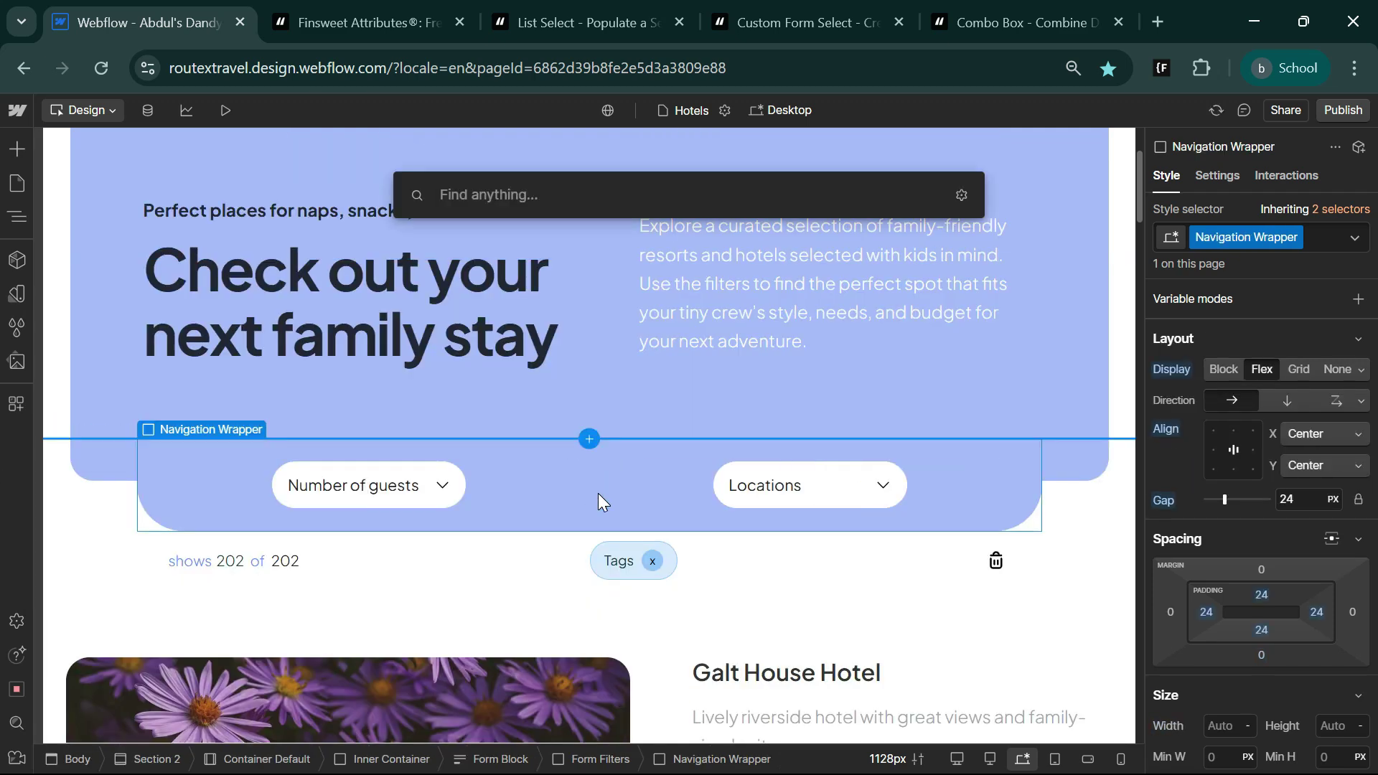
type("sel")
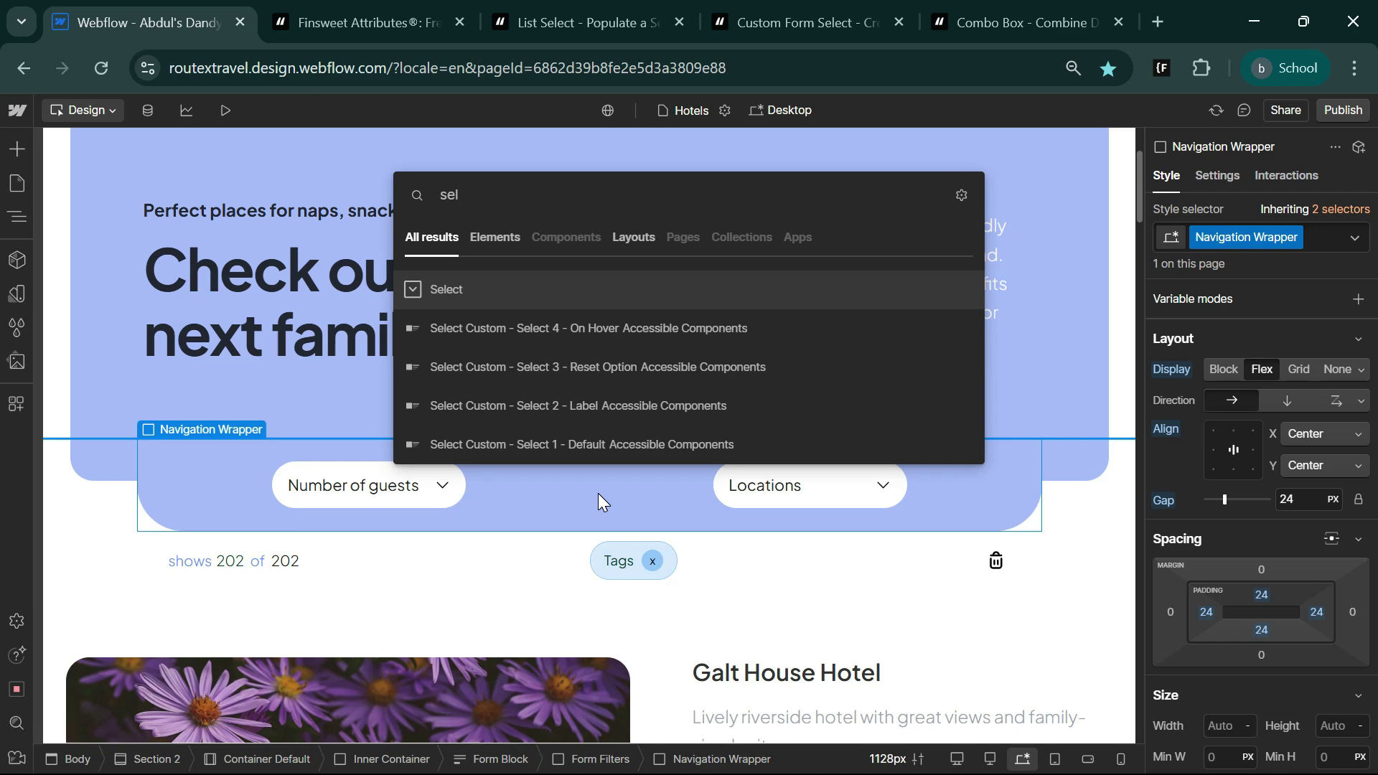
key("Return")
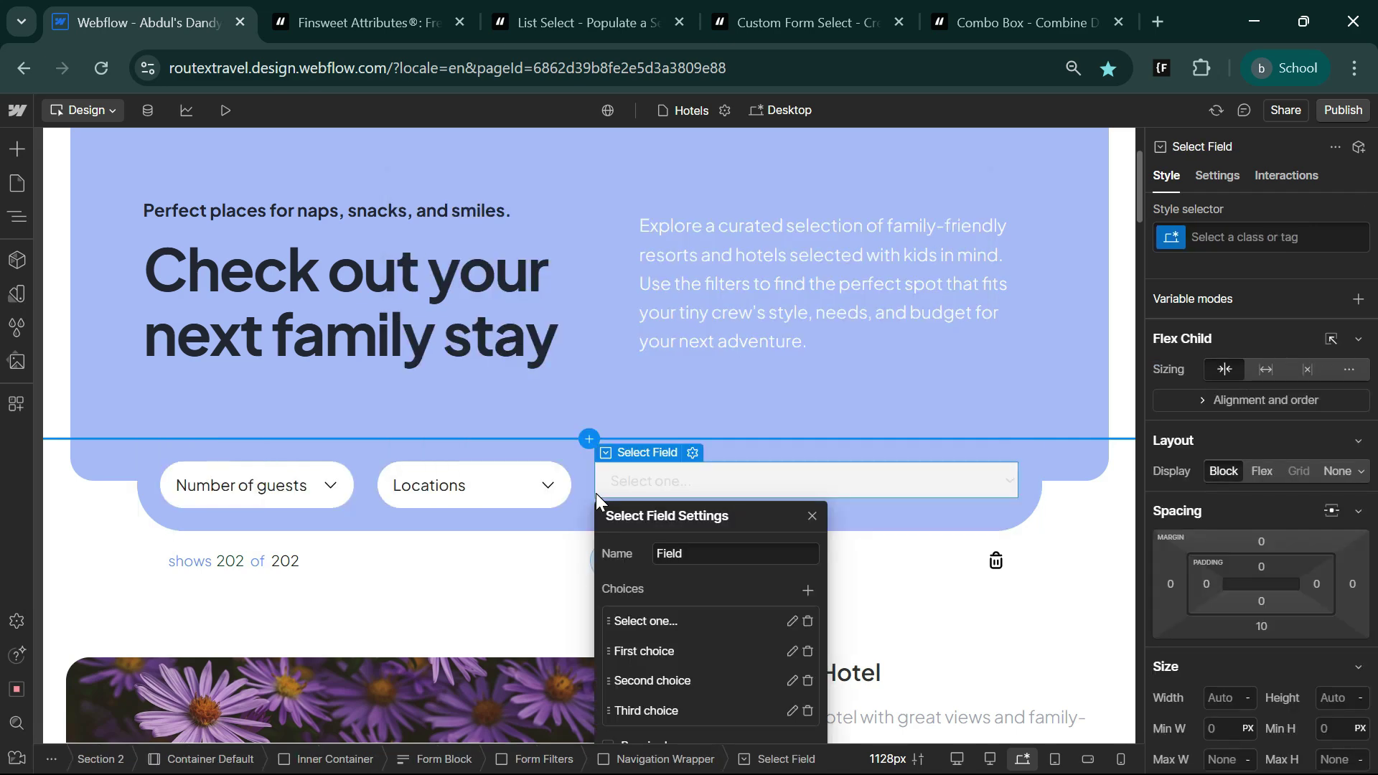
left_click(811, 518)
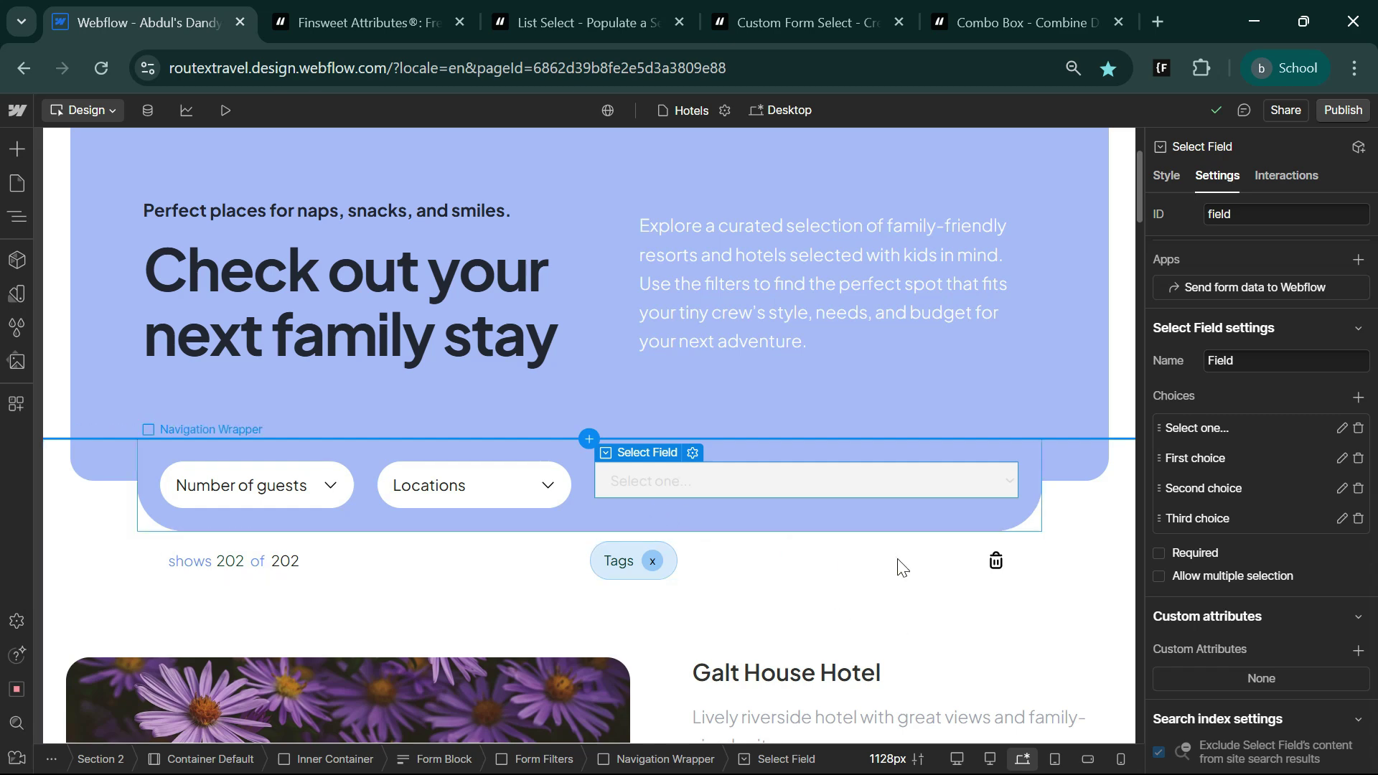
Step: Start a custom attribute on the Select field and copy the name fs-list-field and value locations from the hotel's location text
left_click(1358, 653)
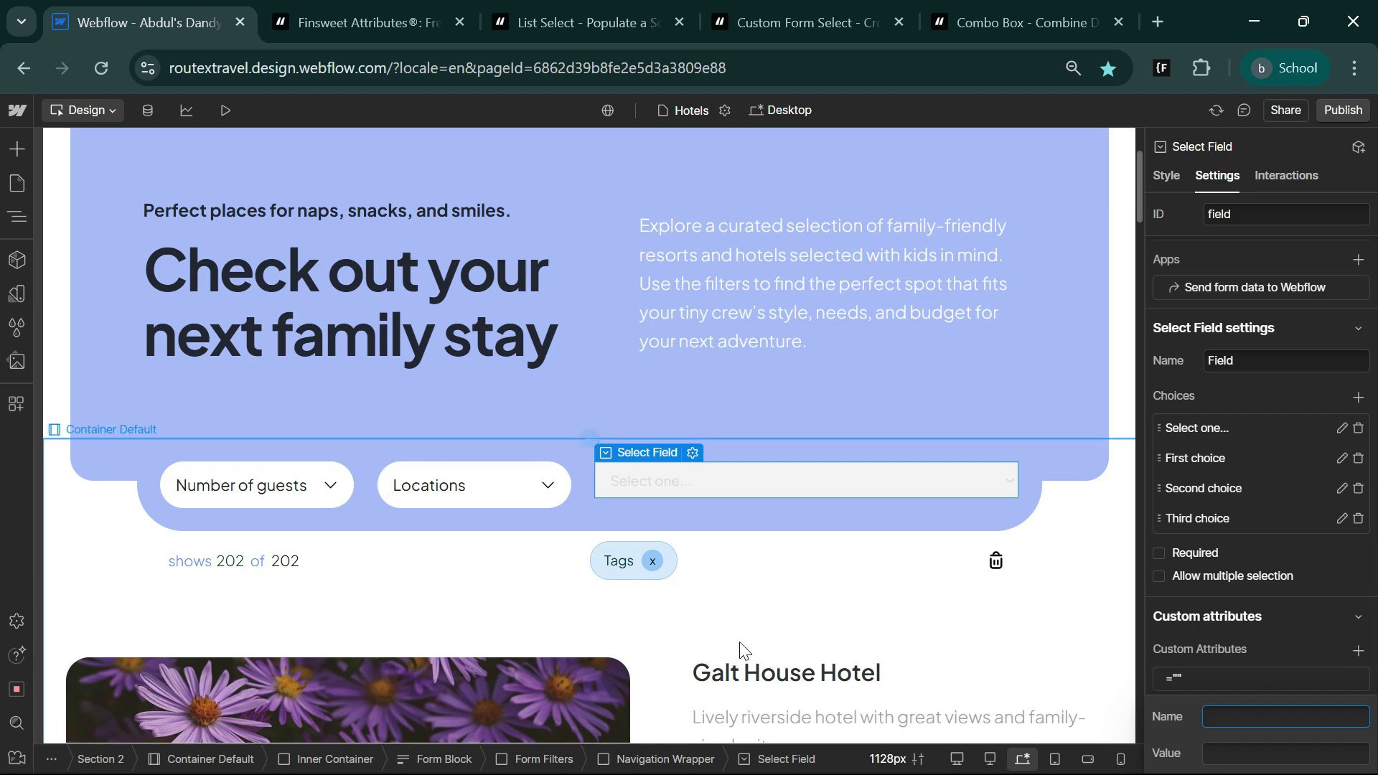
scroll(743, 644, "down", 3)
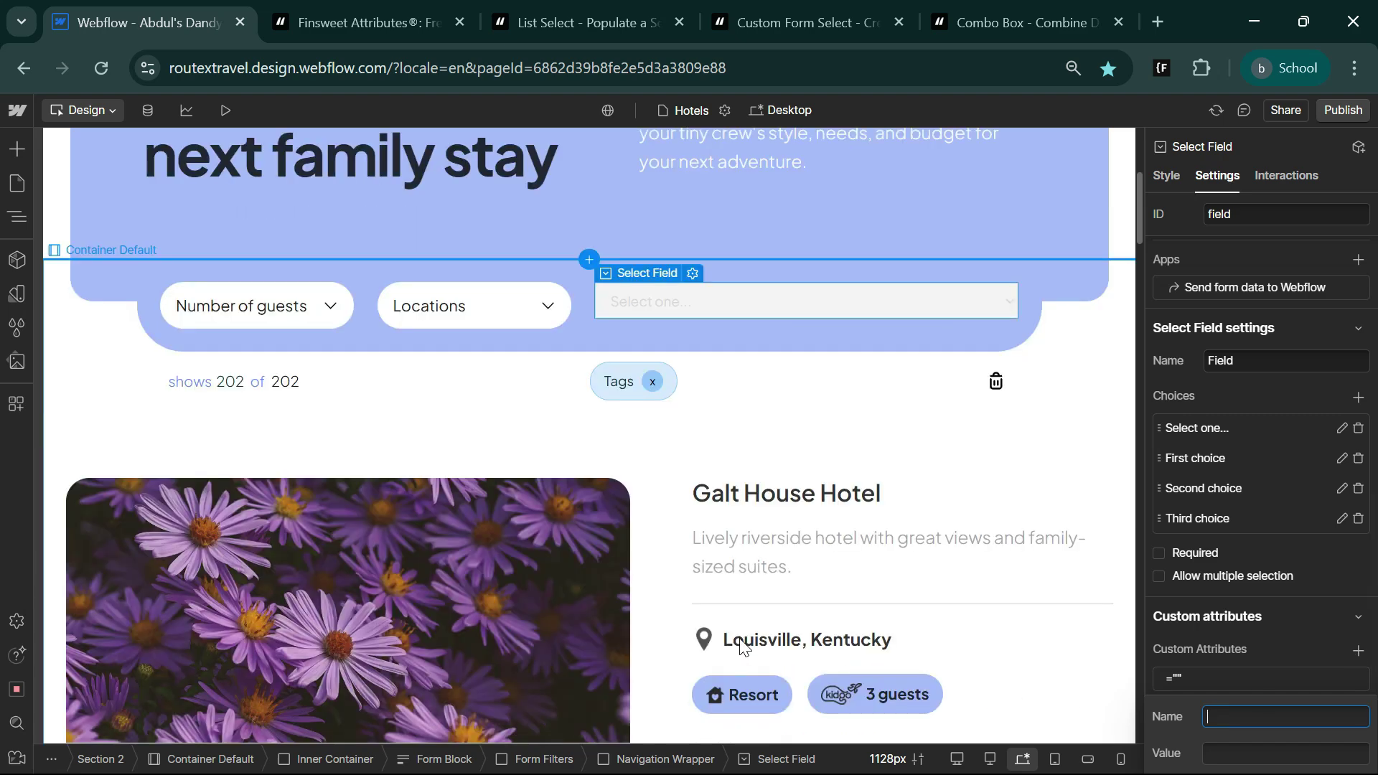
left_click(802, 644)
scroll(1294, 658, "down", 2)
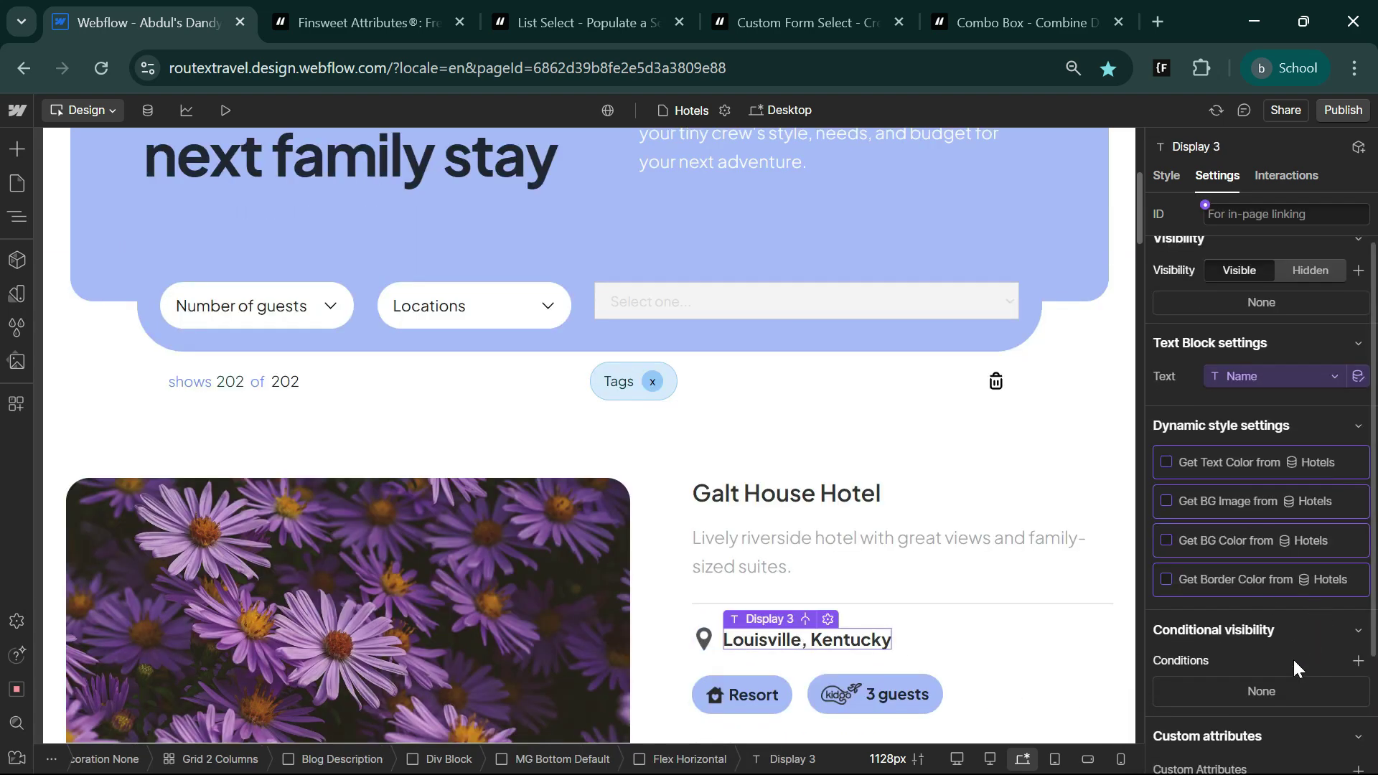
left_click(1239, 678)
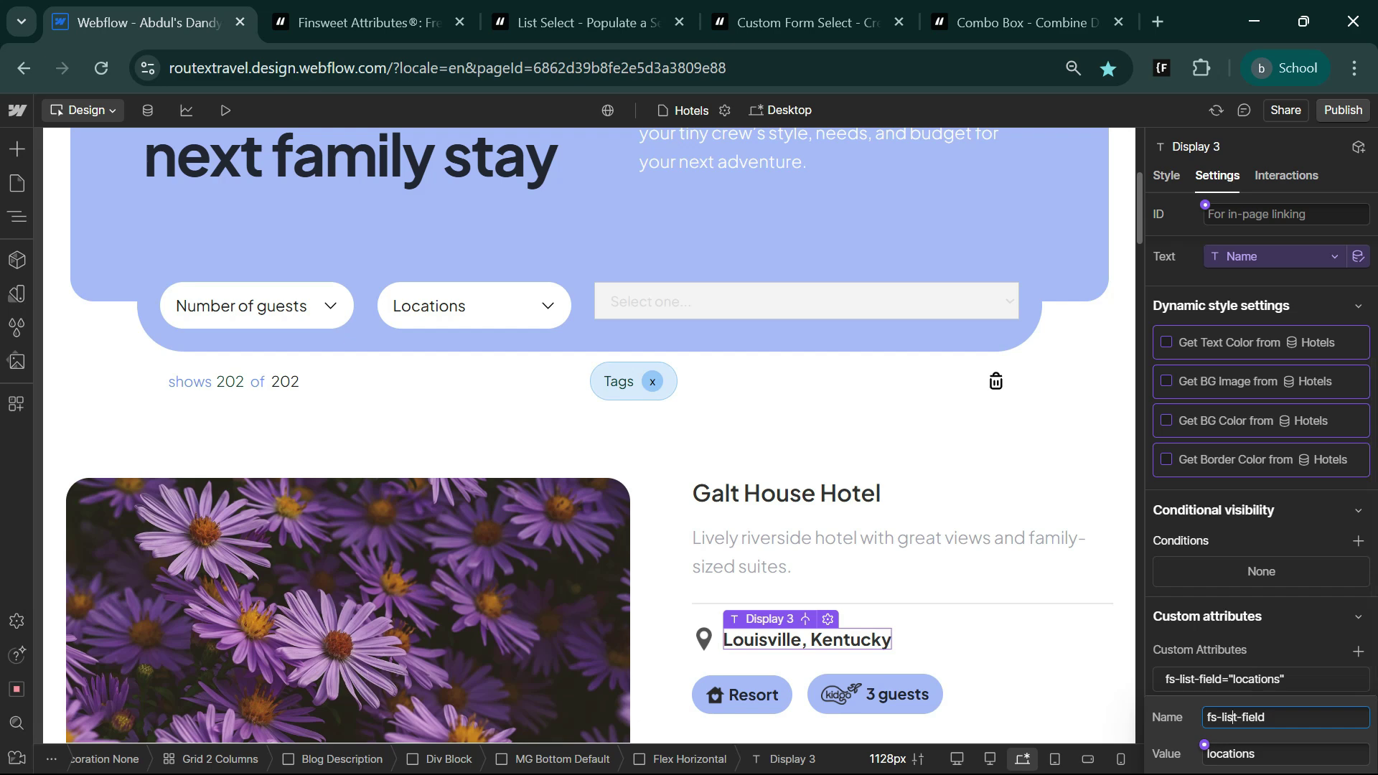
triple_click(1233, 717)
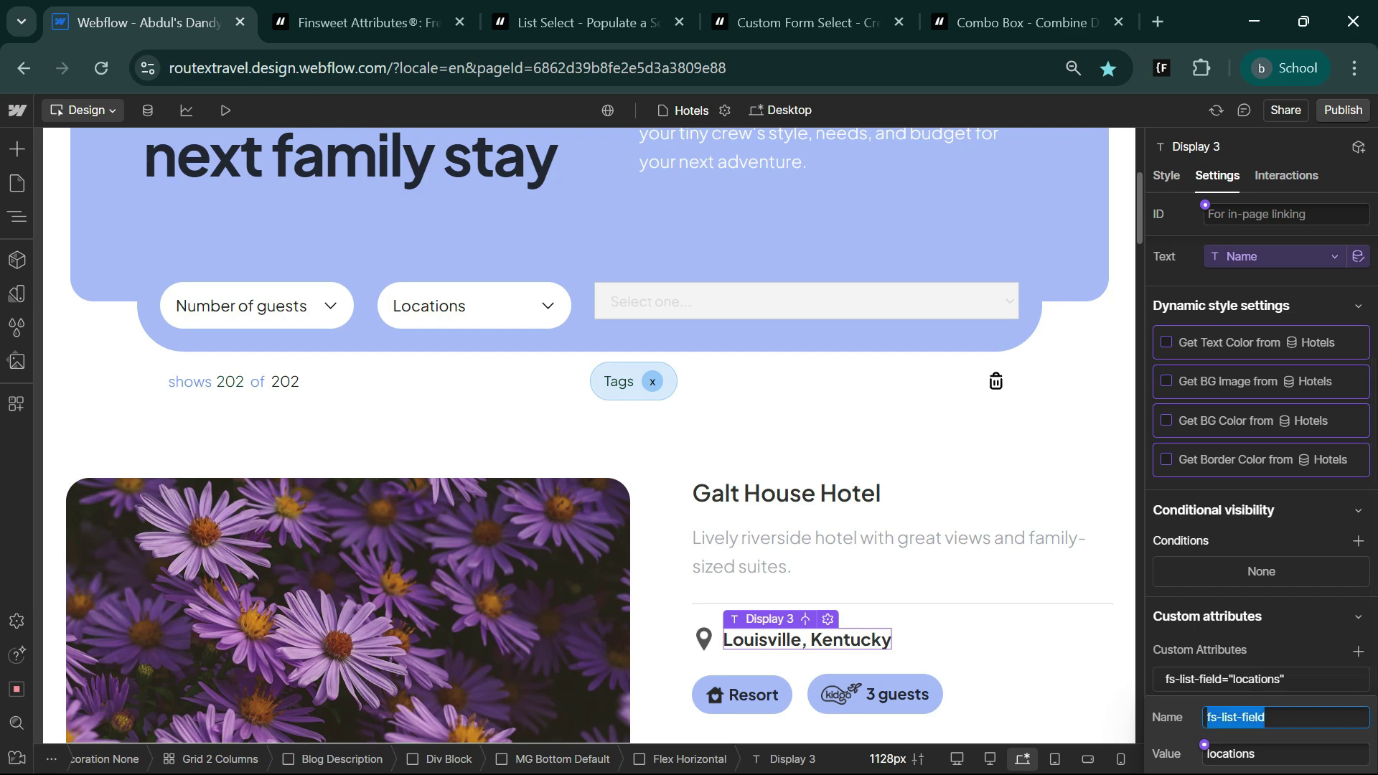
key("Tab")
key("ctrl+c")
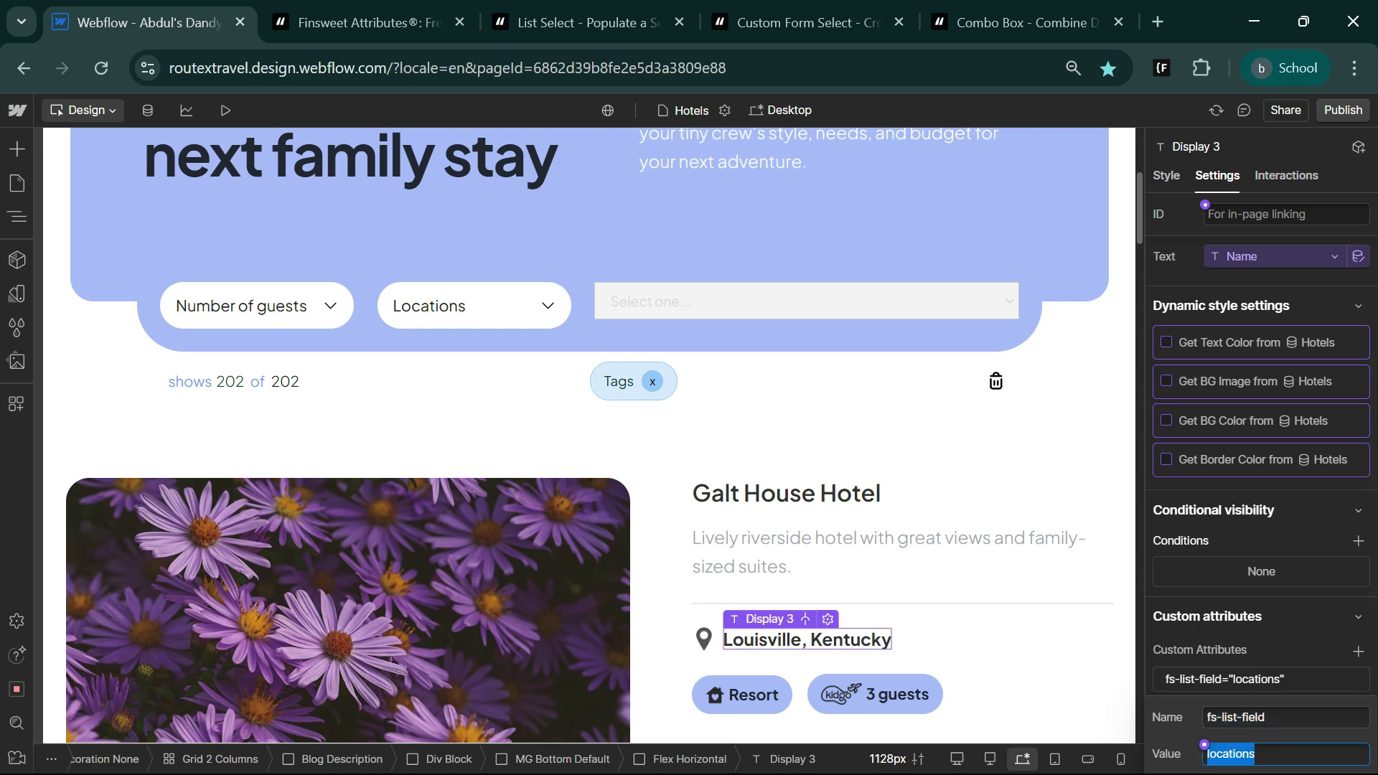
key("Return")
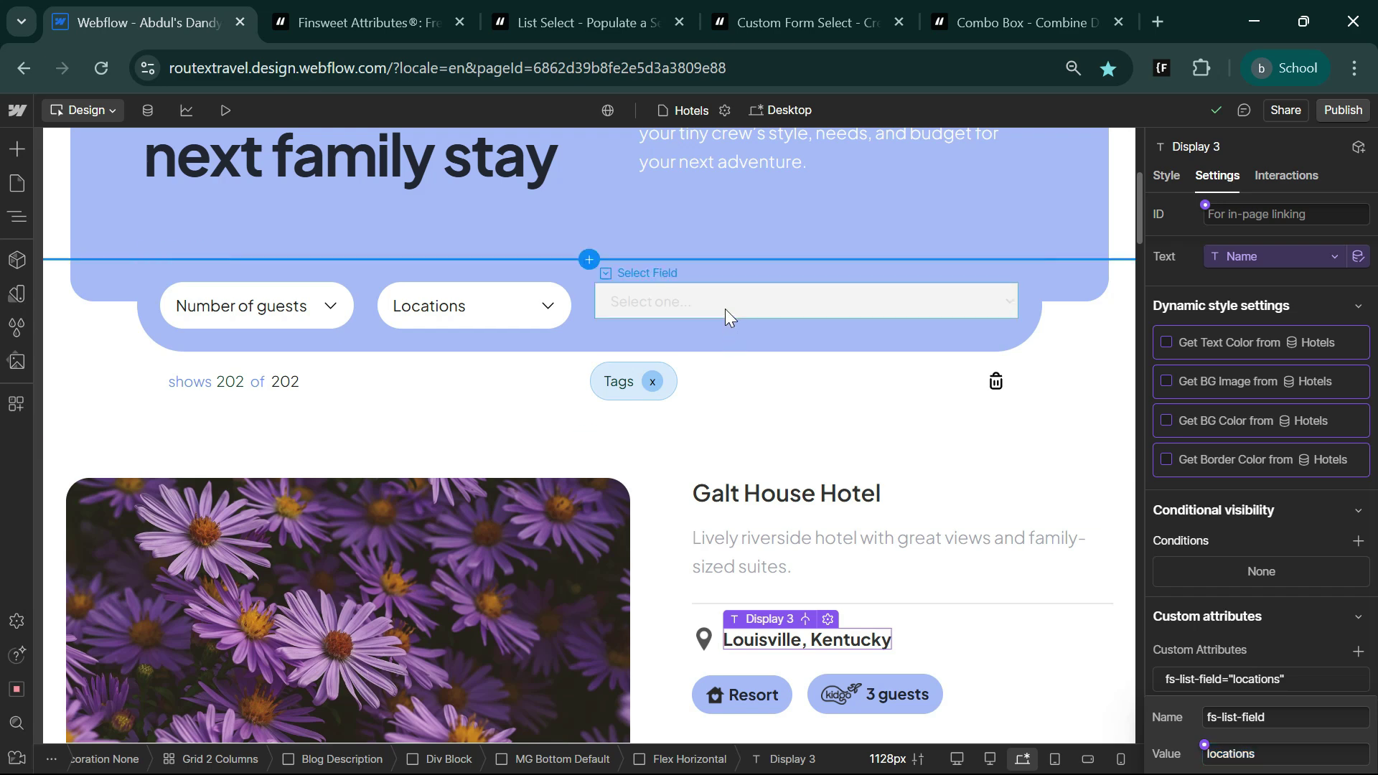
Step: Give the Select field the custom attribute fs-list-field with the value locations
left_click(725, 309)
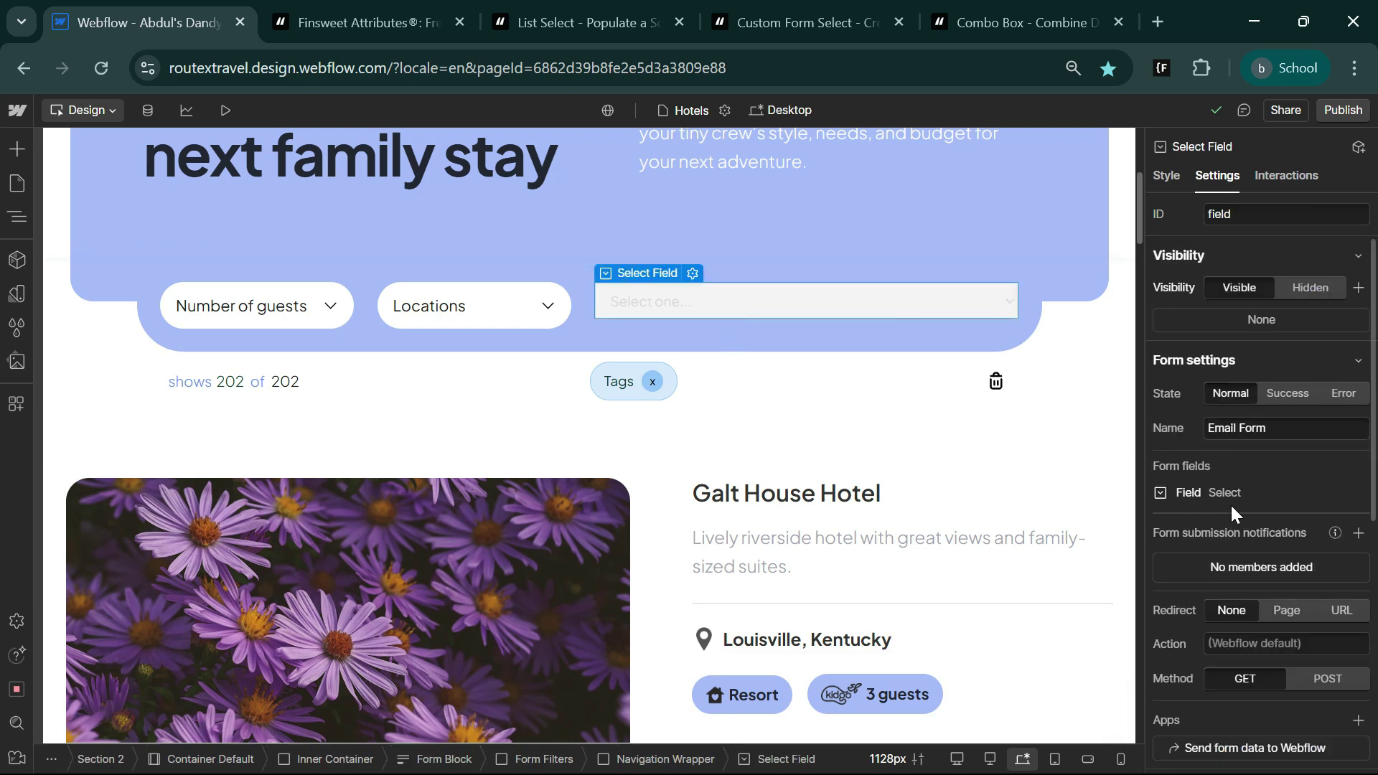
left_click(1252, 680)
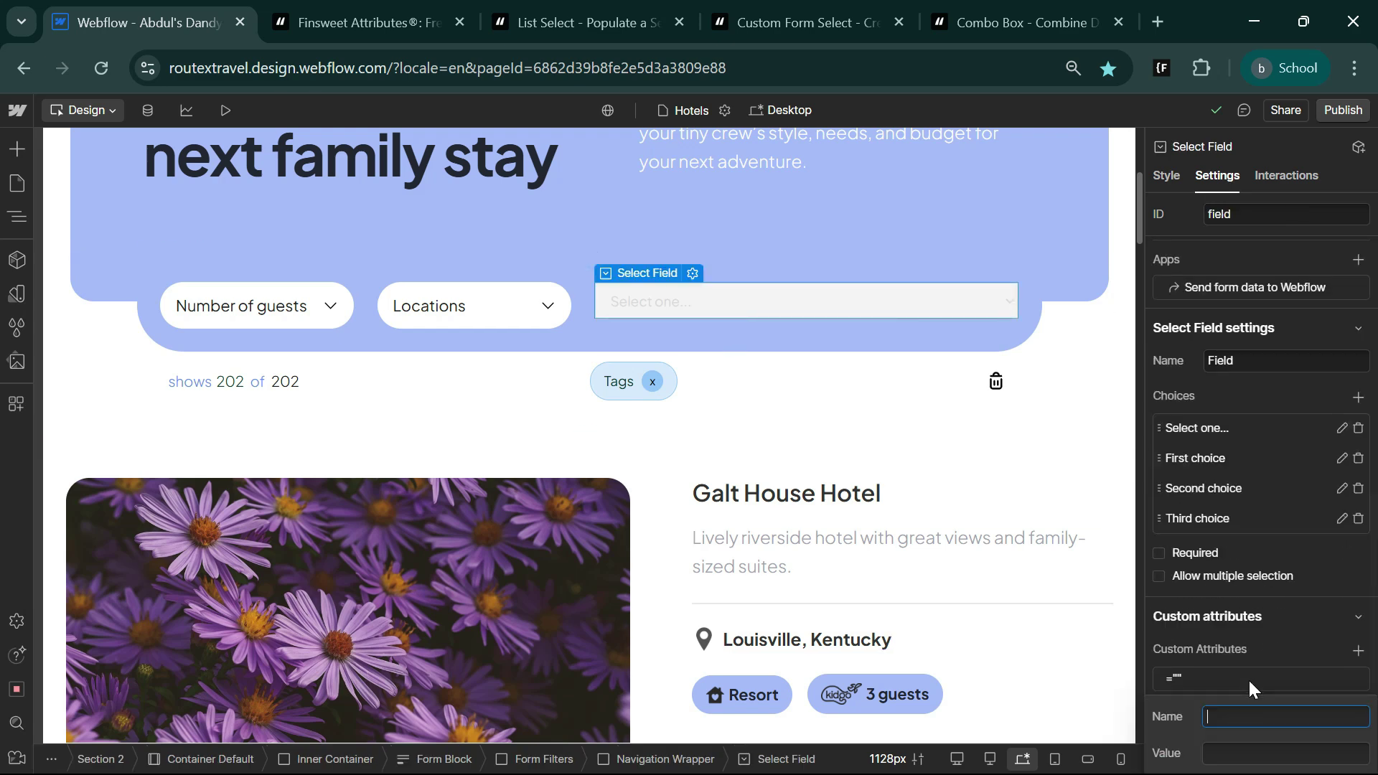
key("ctrl+v")
key("Tab")
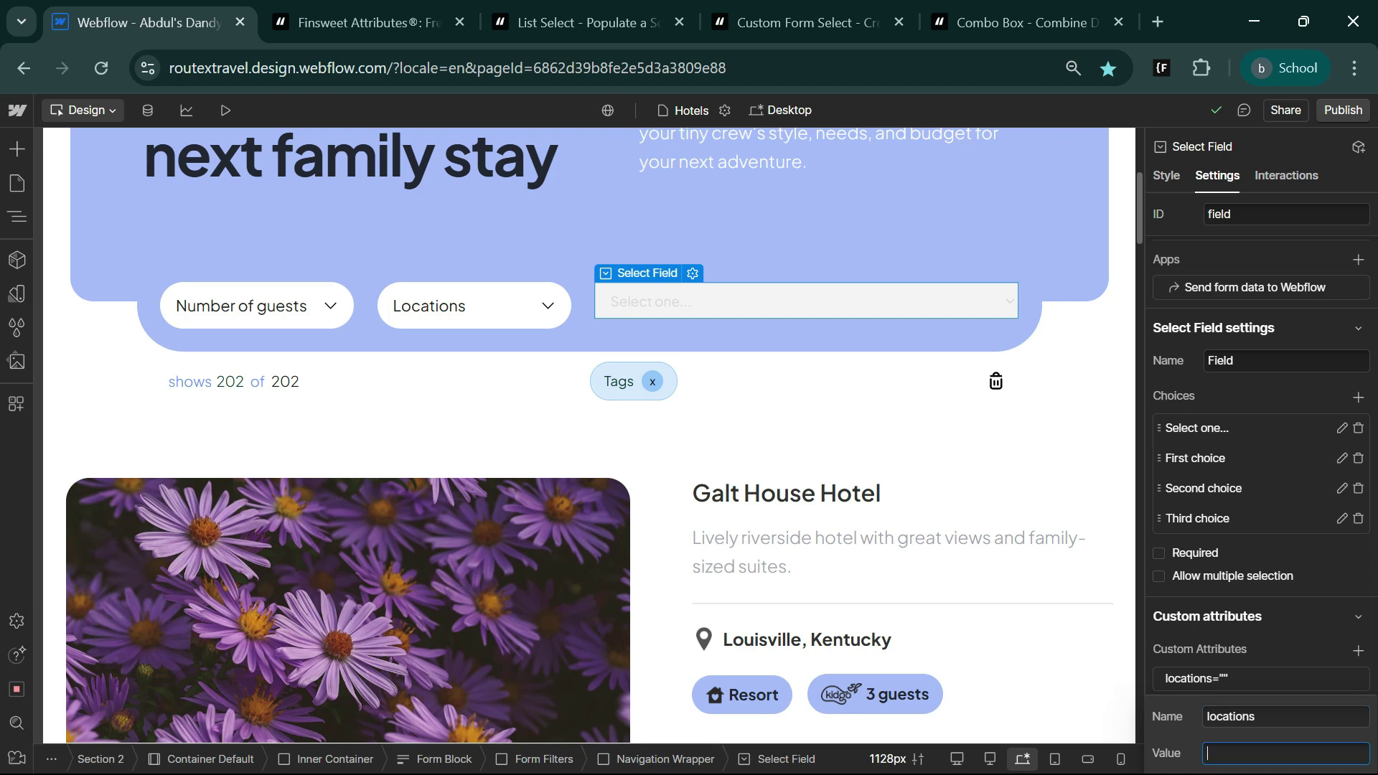
key("ctrl+v")
key("shift+Tab")
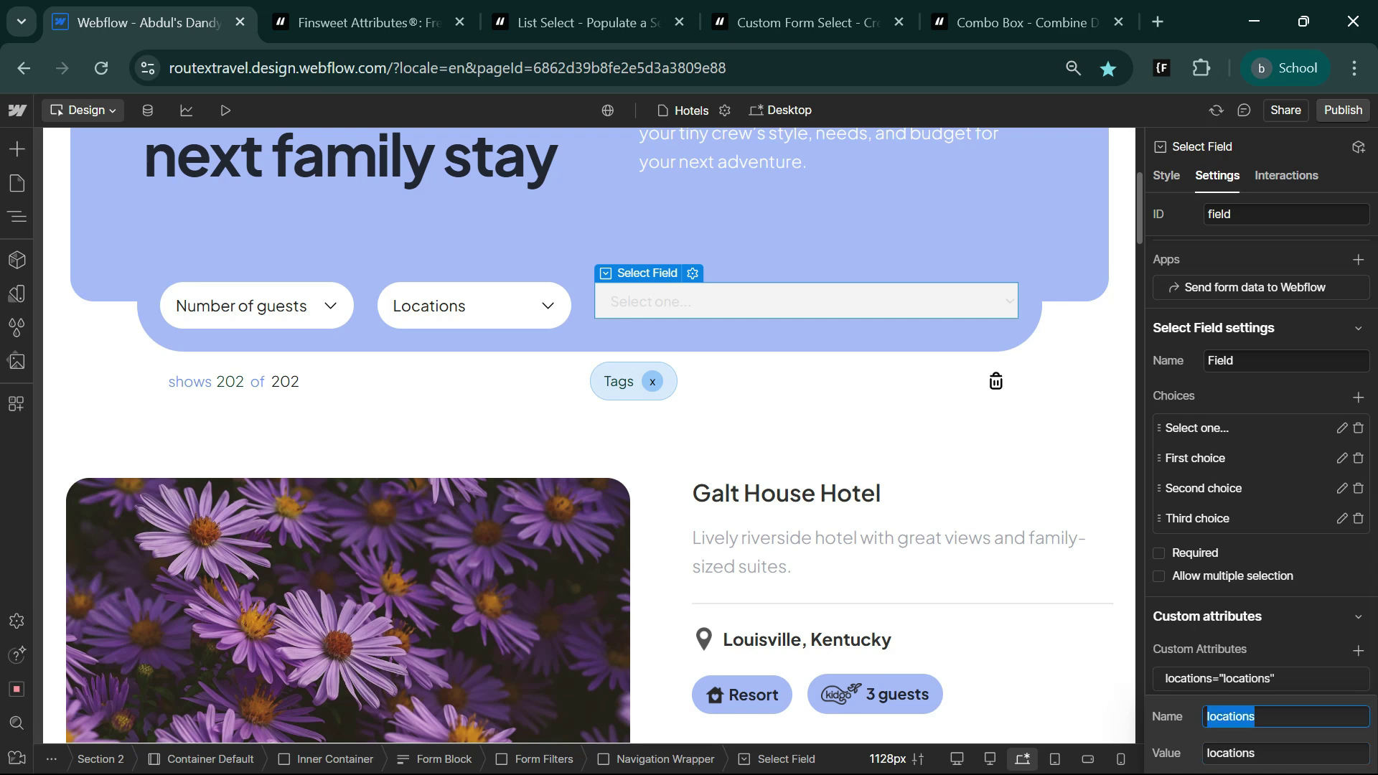
key("super+v")
key("Down")
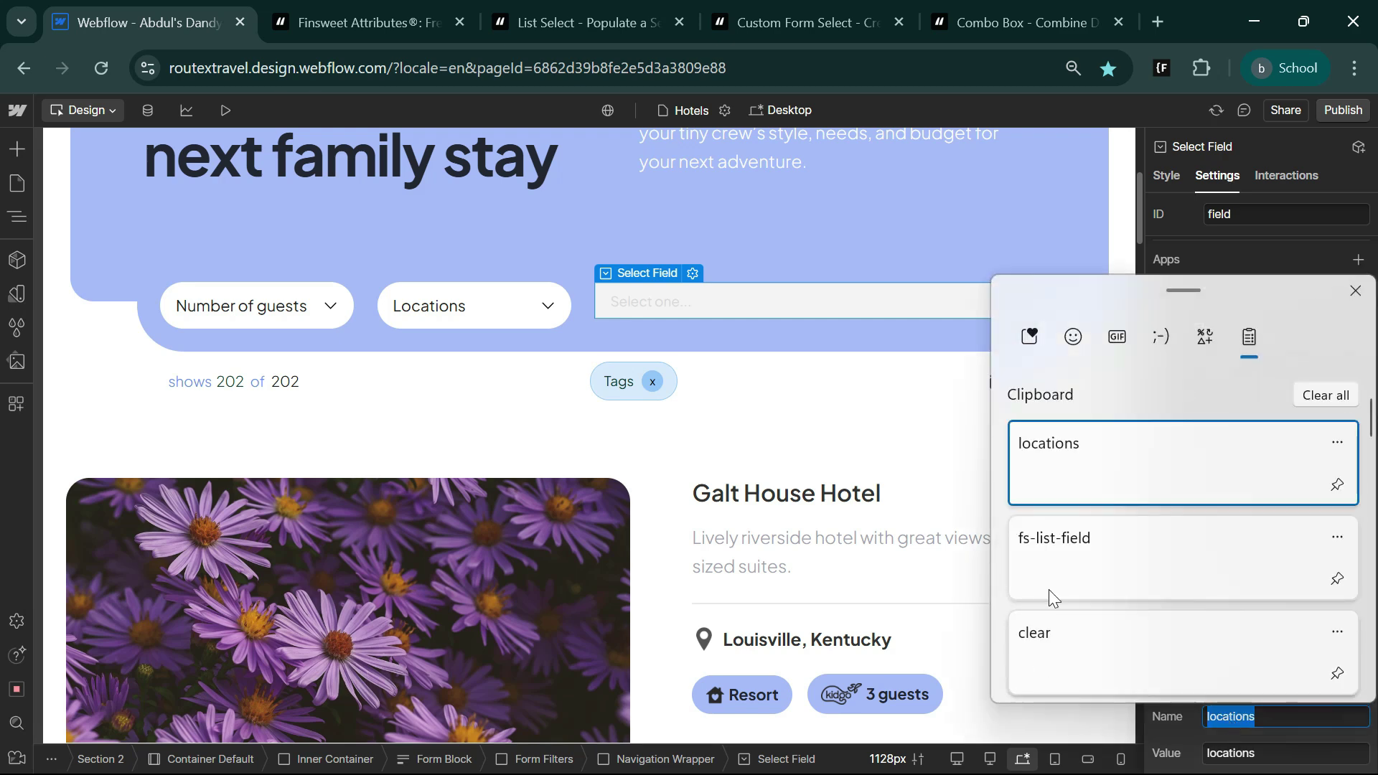
key("Return")
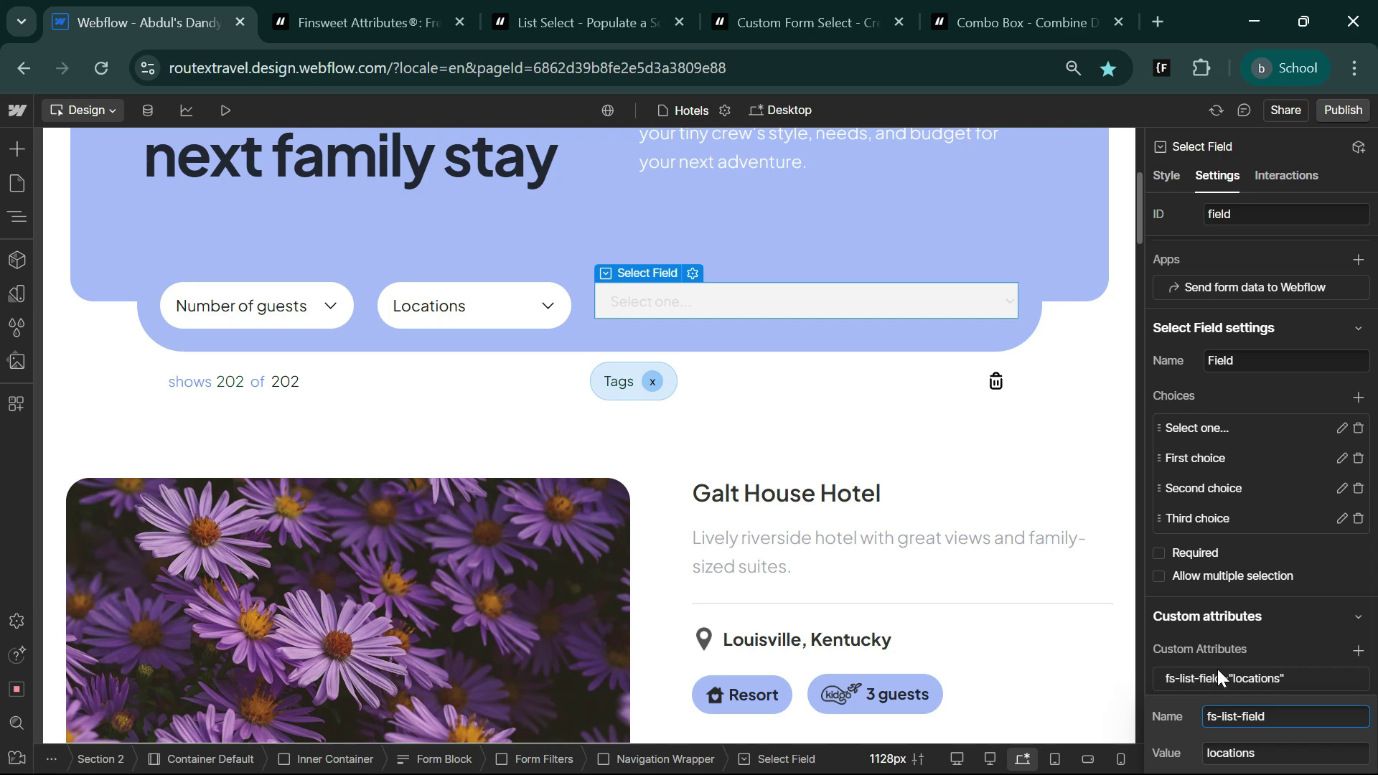
left_click(1209, 653)
left_click(672, 273)
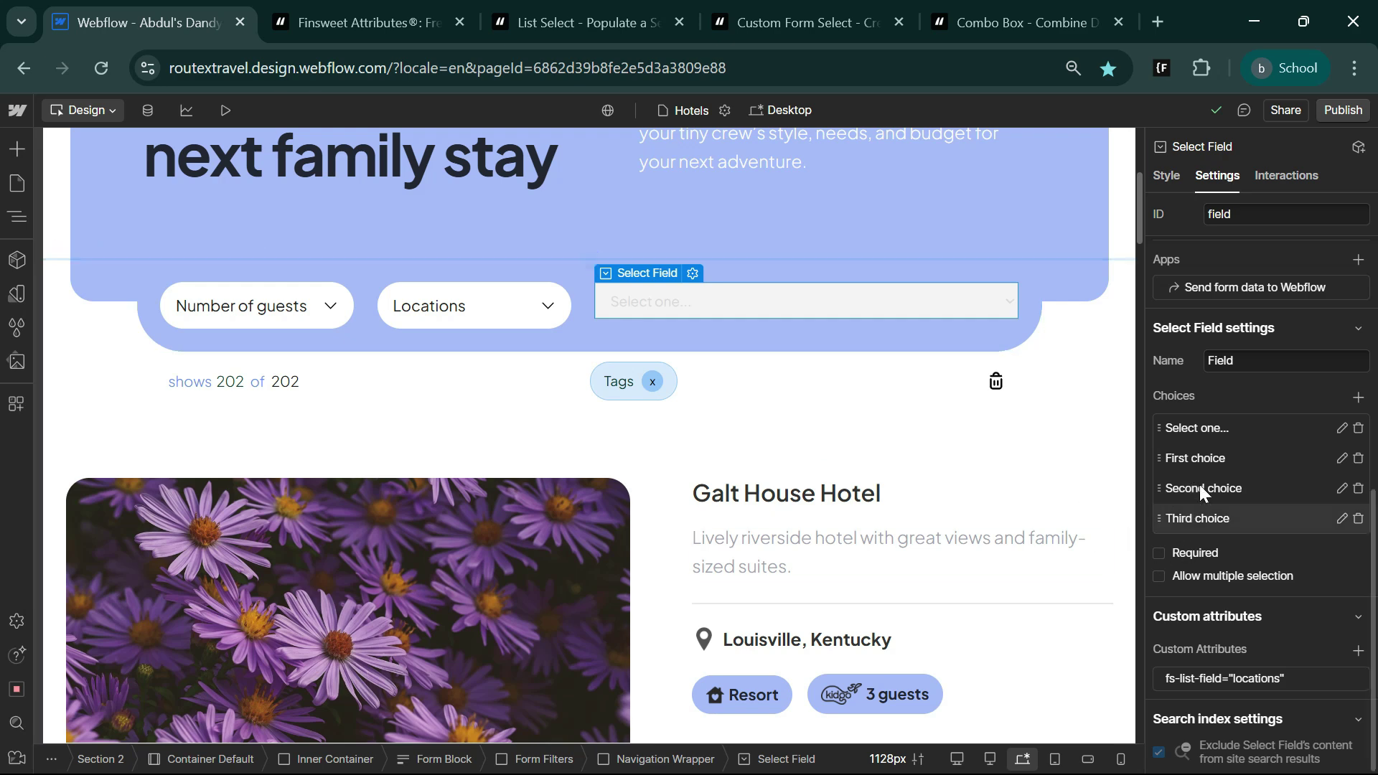
Step: Set the text and value of the Select field's first choice to Portland, Oregon, copied from the filter tag on the published Hotels page
left_click(1220, 458)
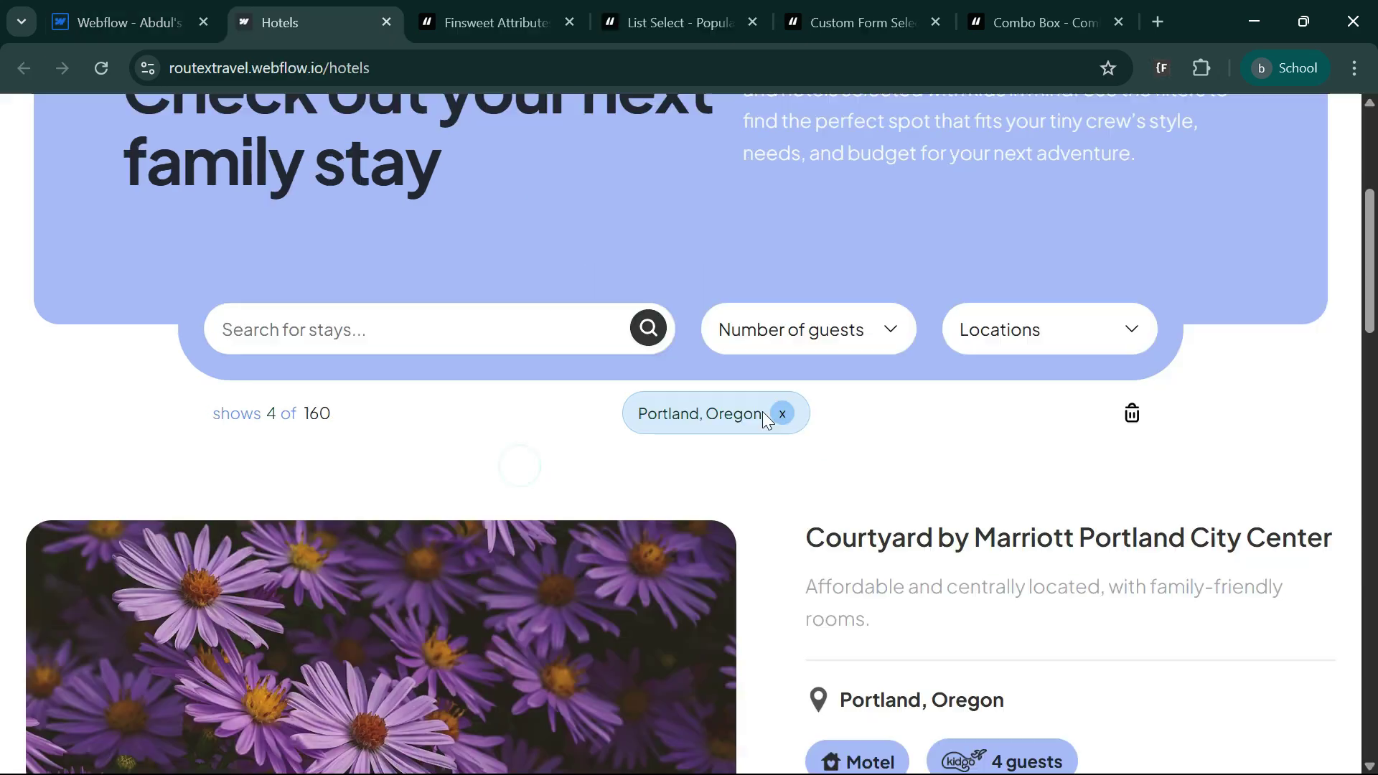
left_click_drag(762, 414, 637, 420)
key("ctrl+c")
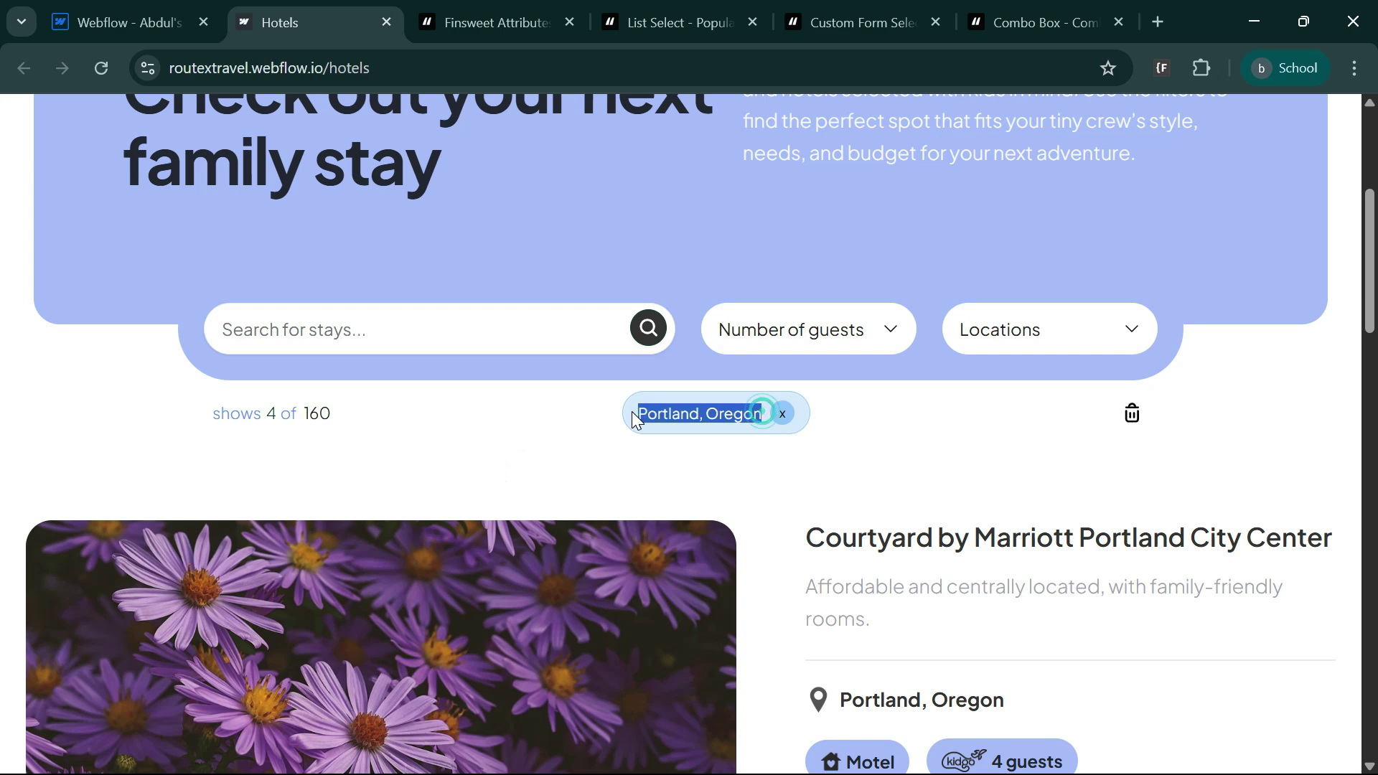
left_click(135, 21)
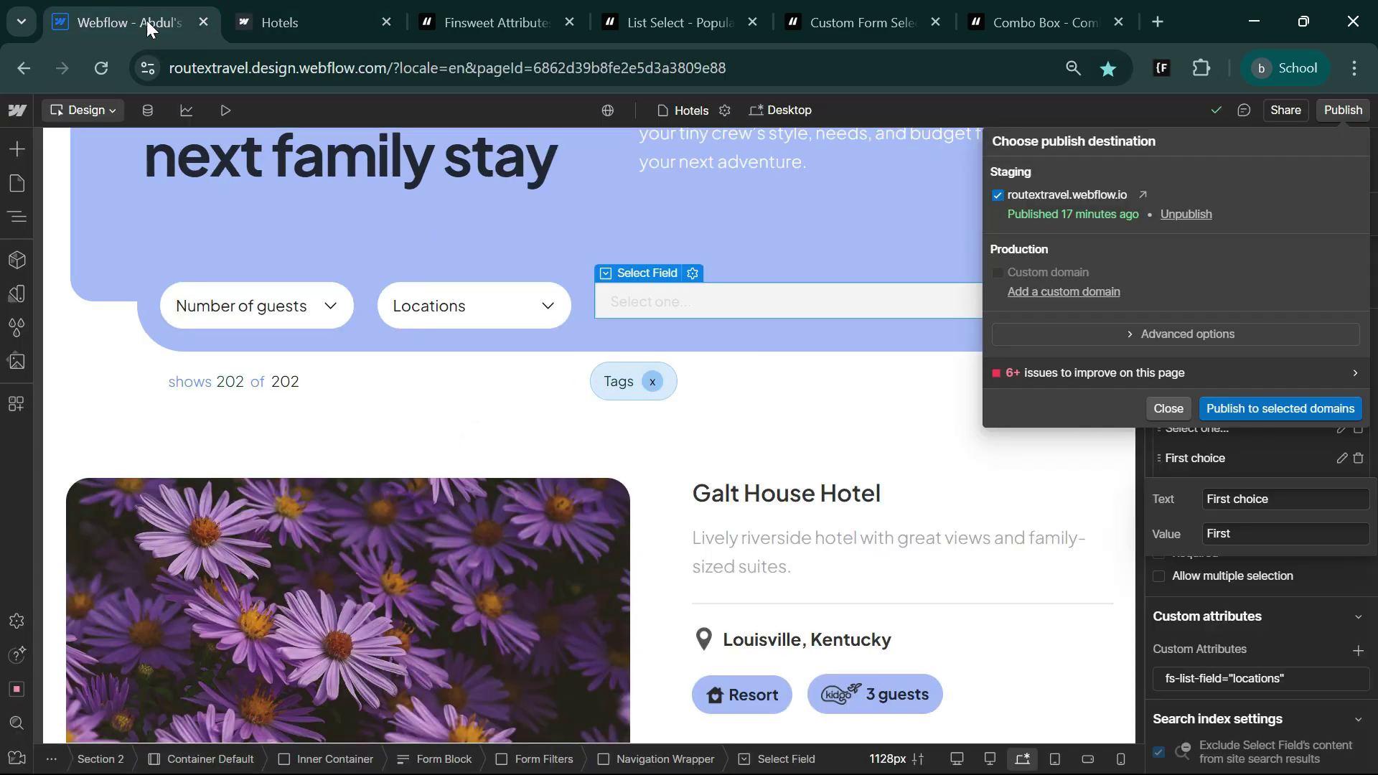
left_click(1168, 410)
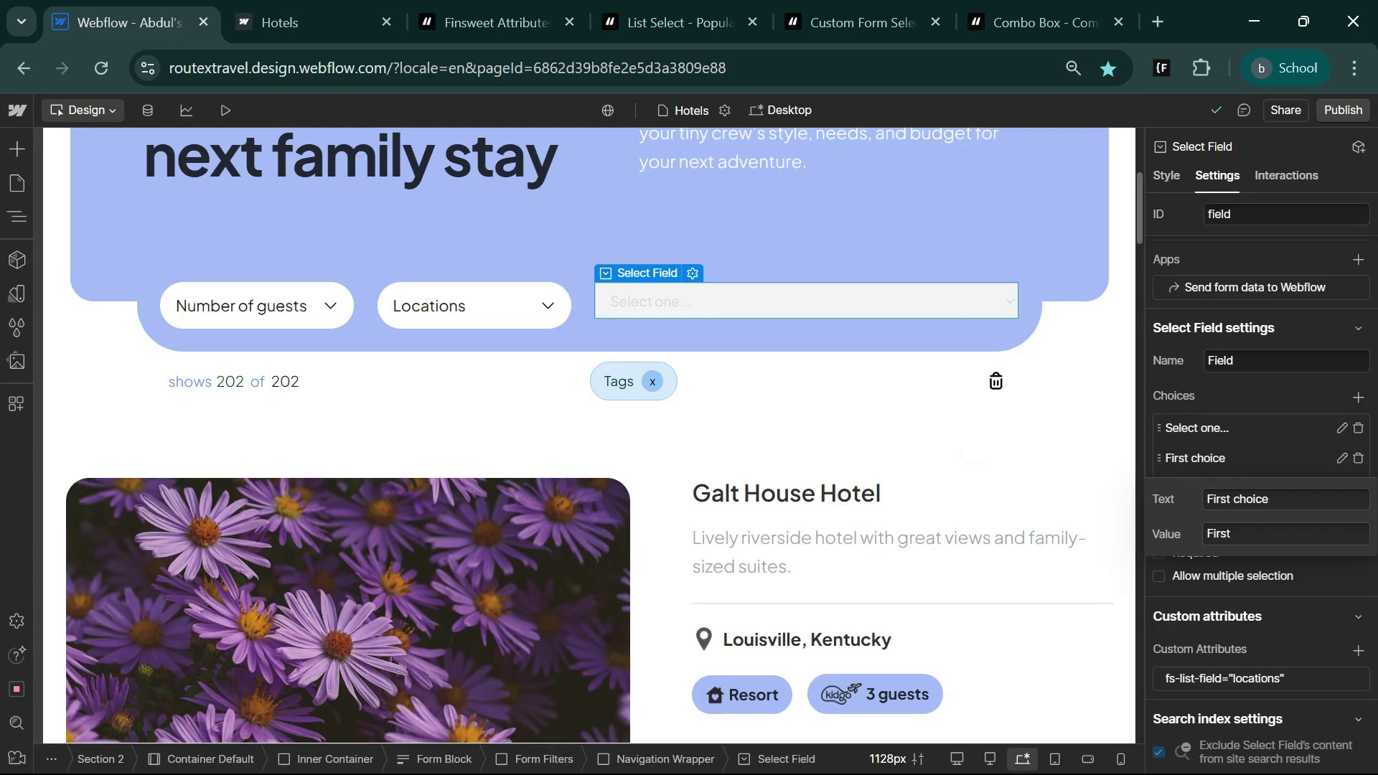
triple_click(1238, 499)
key("ctrl+v")
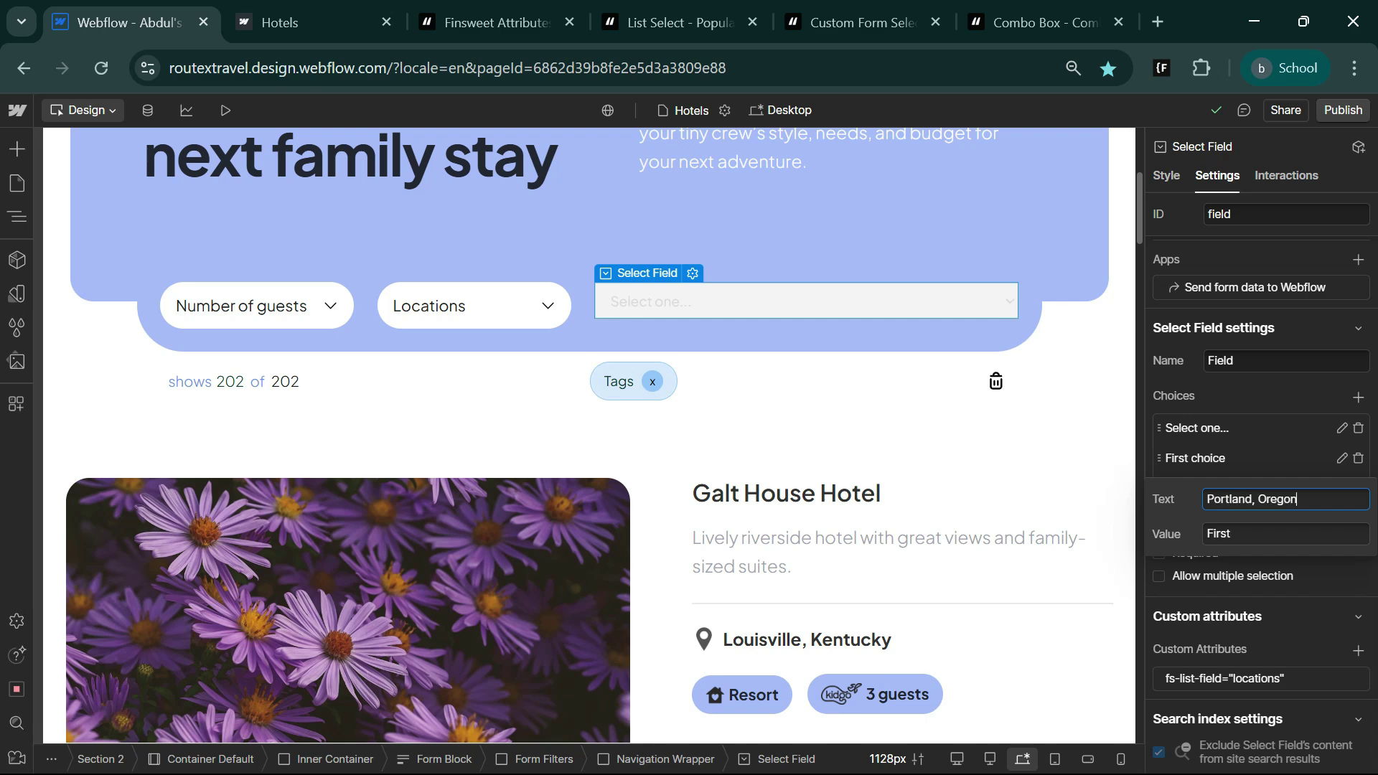
key("Tab")
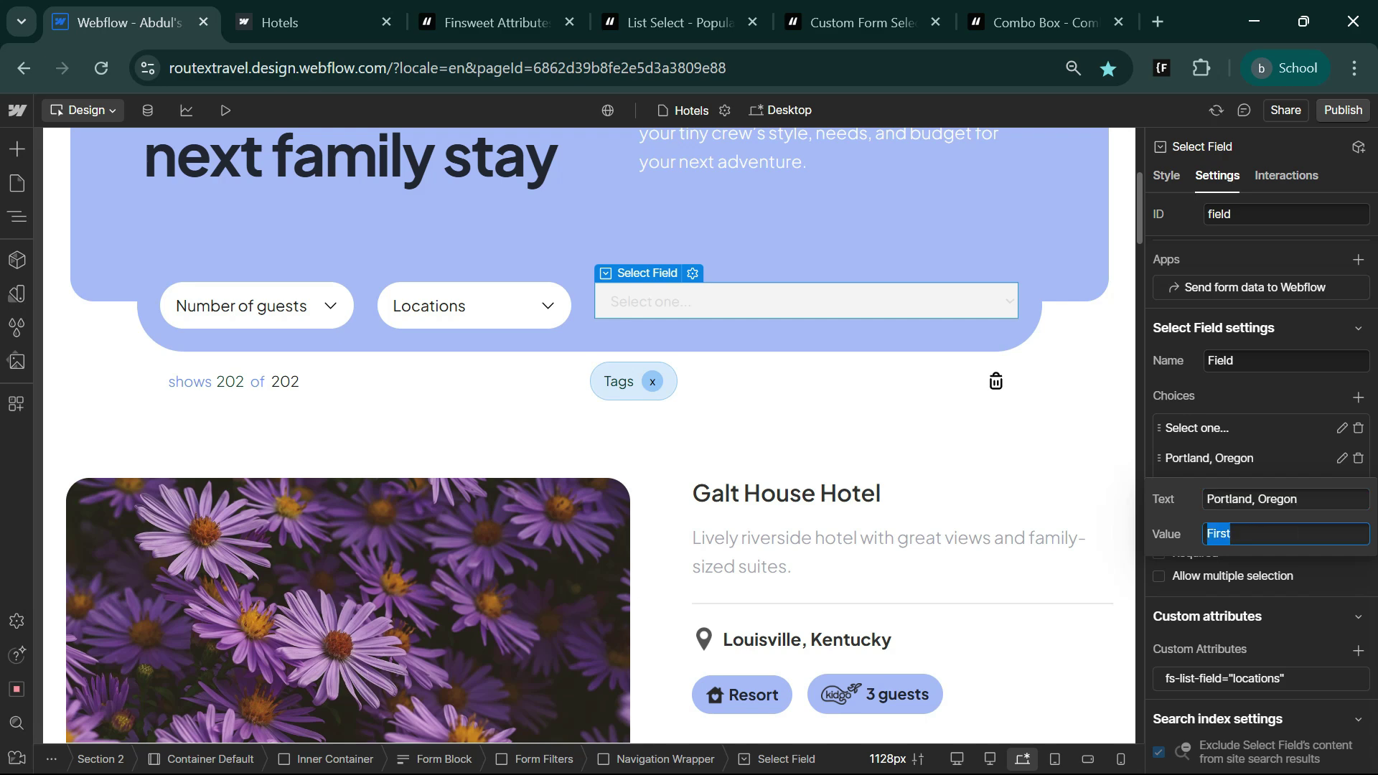
key("ctrl+v")
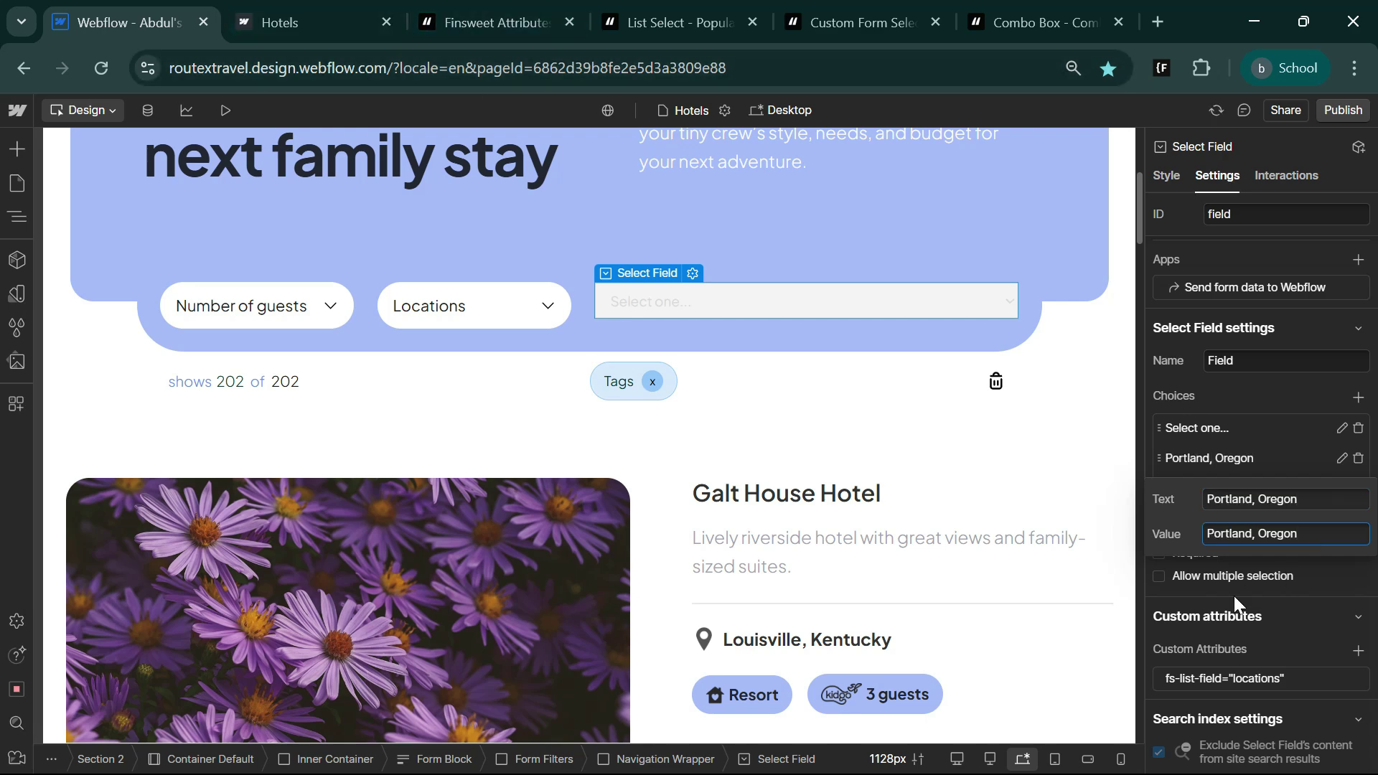
Step: Filter the published Hotels page by the location Dallas, Texas and copy the location name from the filter tag
left_click(328, 8)
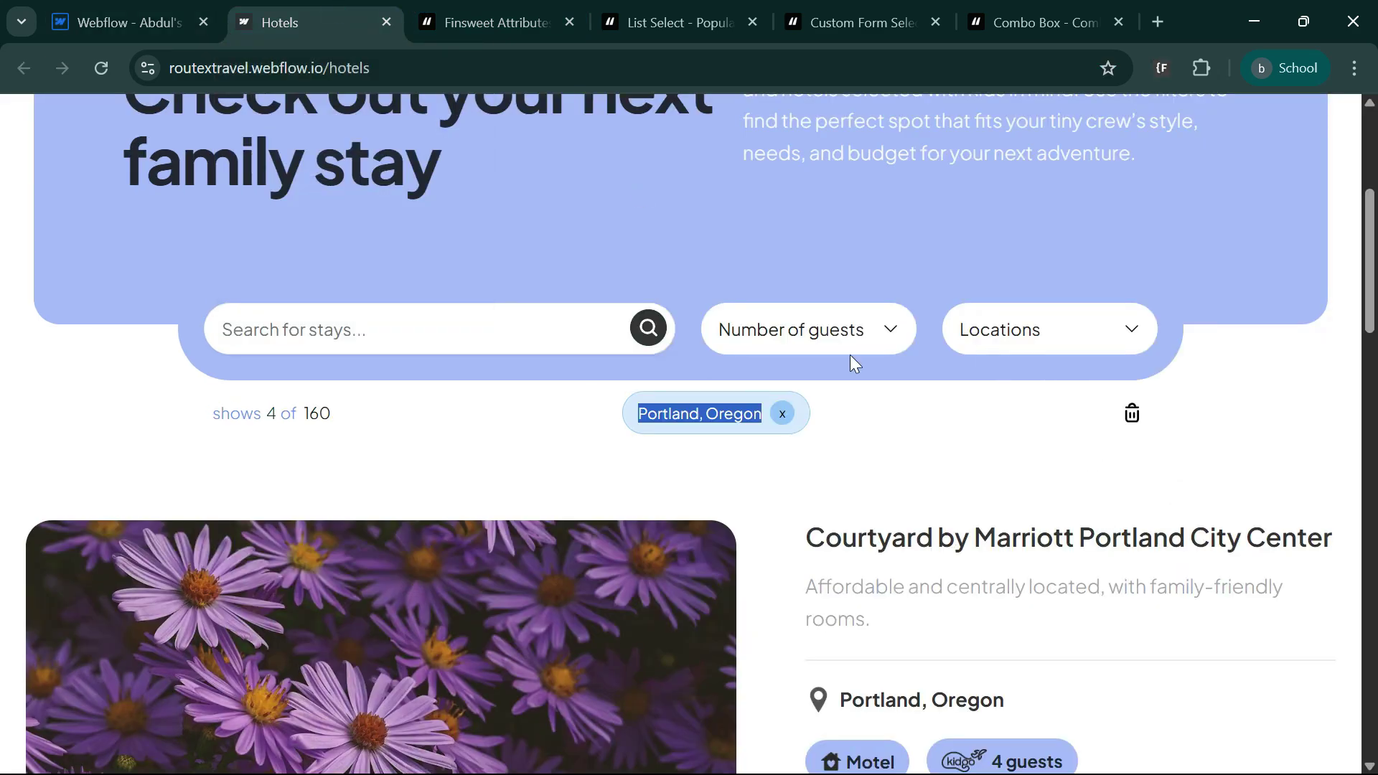
left_click(1069, 347)
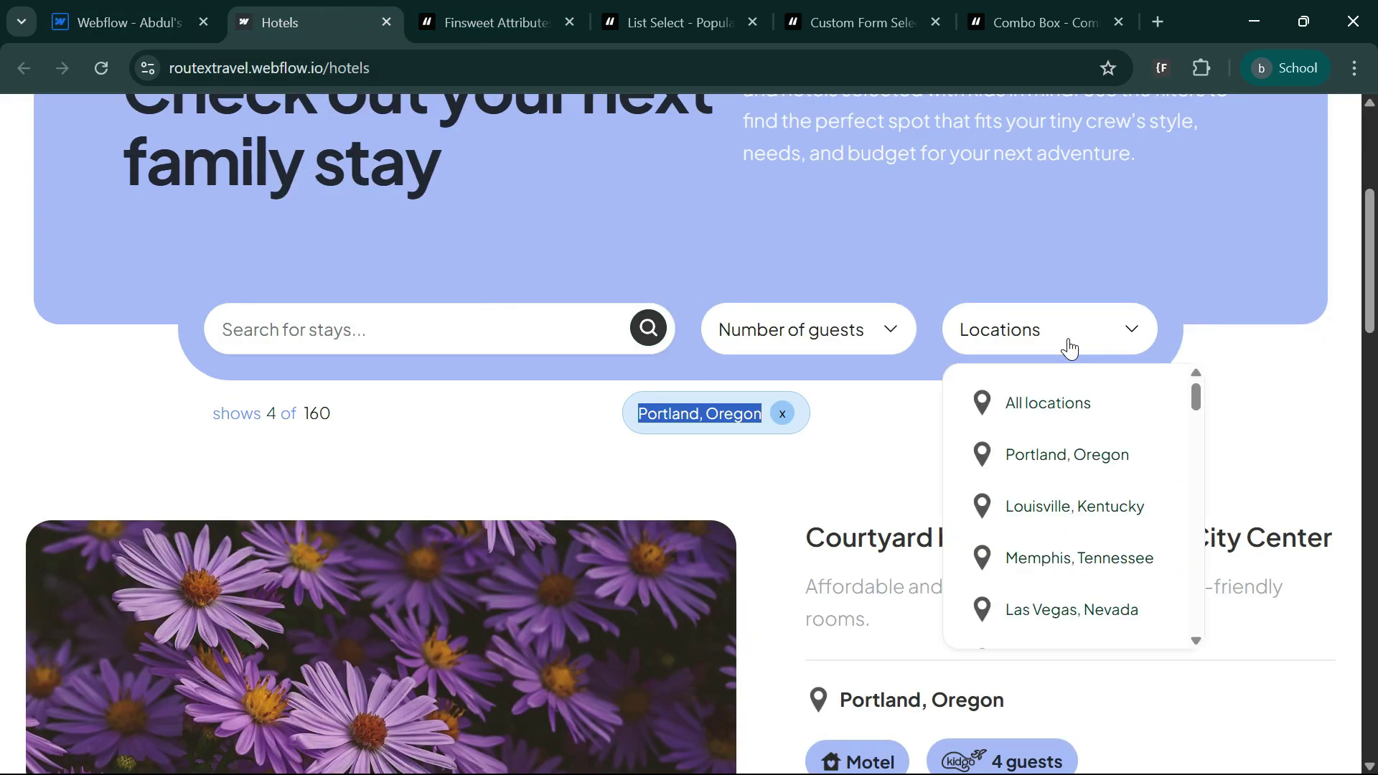
scroll(1069, 574, "down", 5)
left_click(1063, 535)
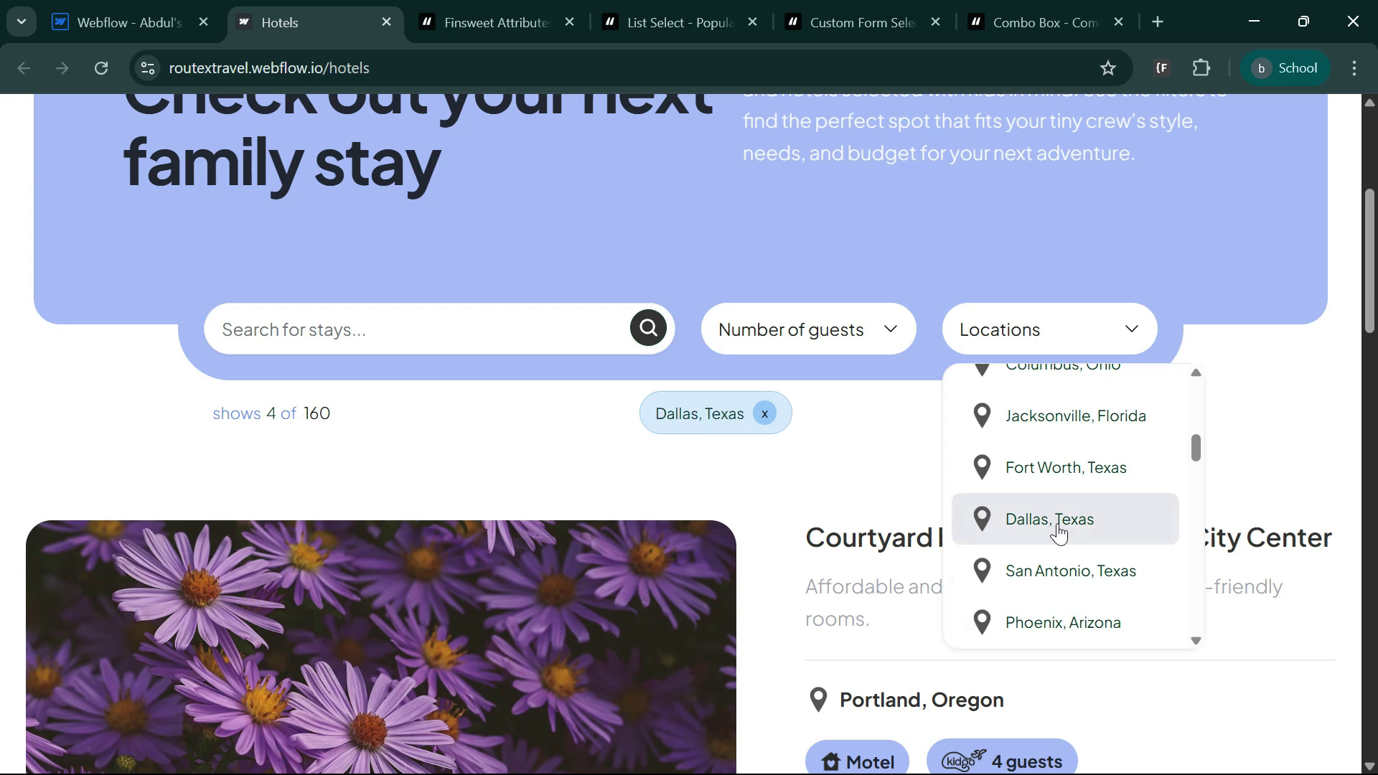
left_click_drag(744, 415, 654, 415)
key("ctrl+c")
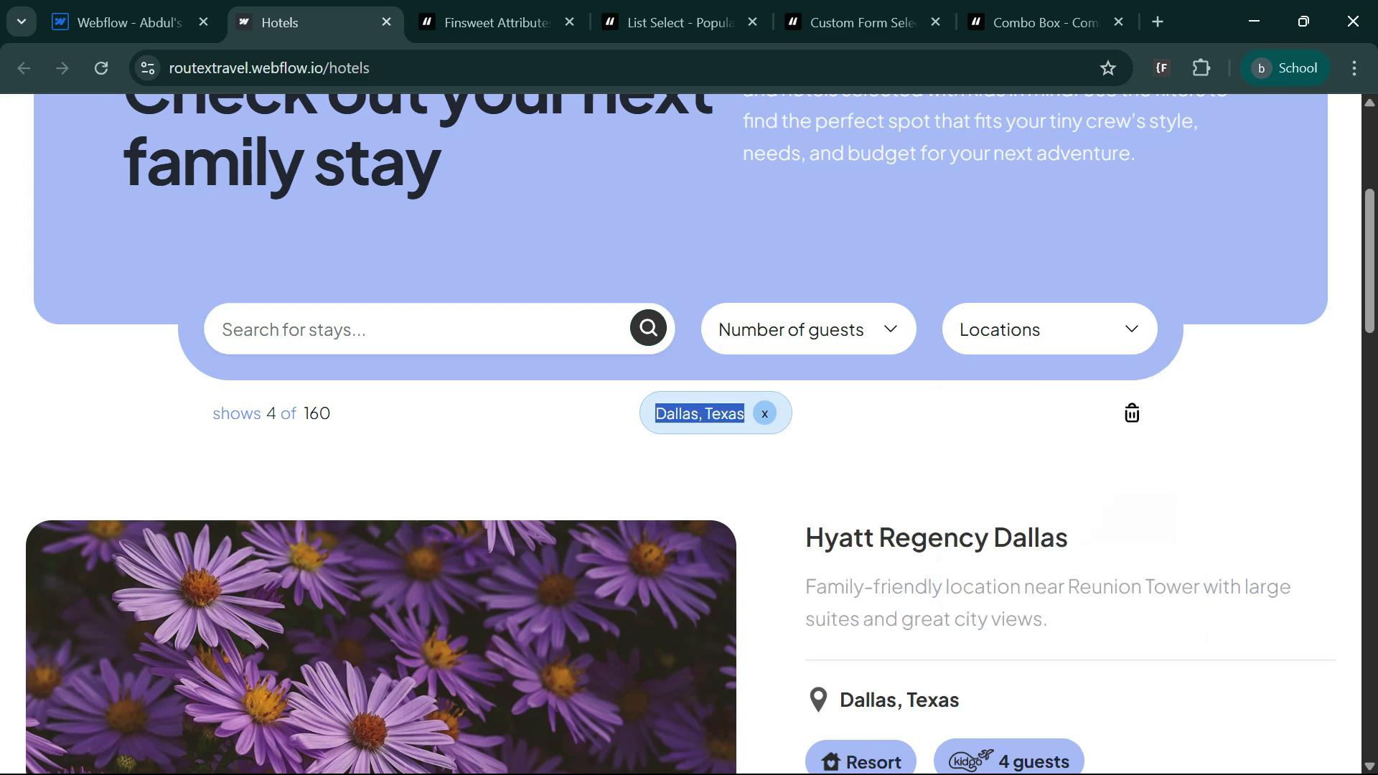
Step: Set the text and value of the Select field's second choice to Dallas, Texas in the Webflow Designer
left_click(137, 14)
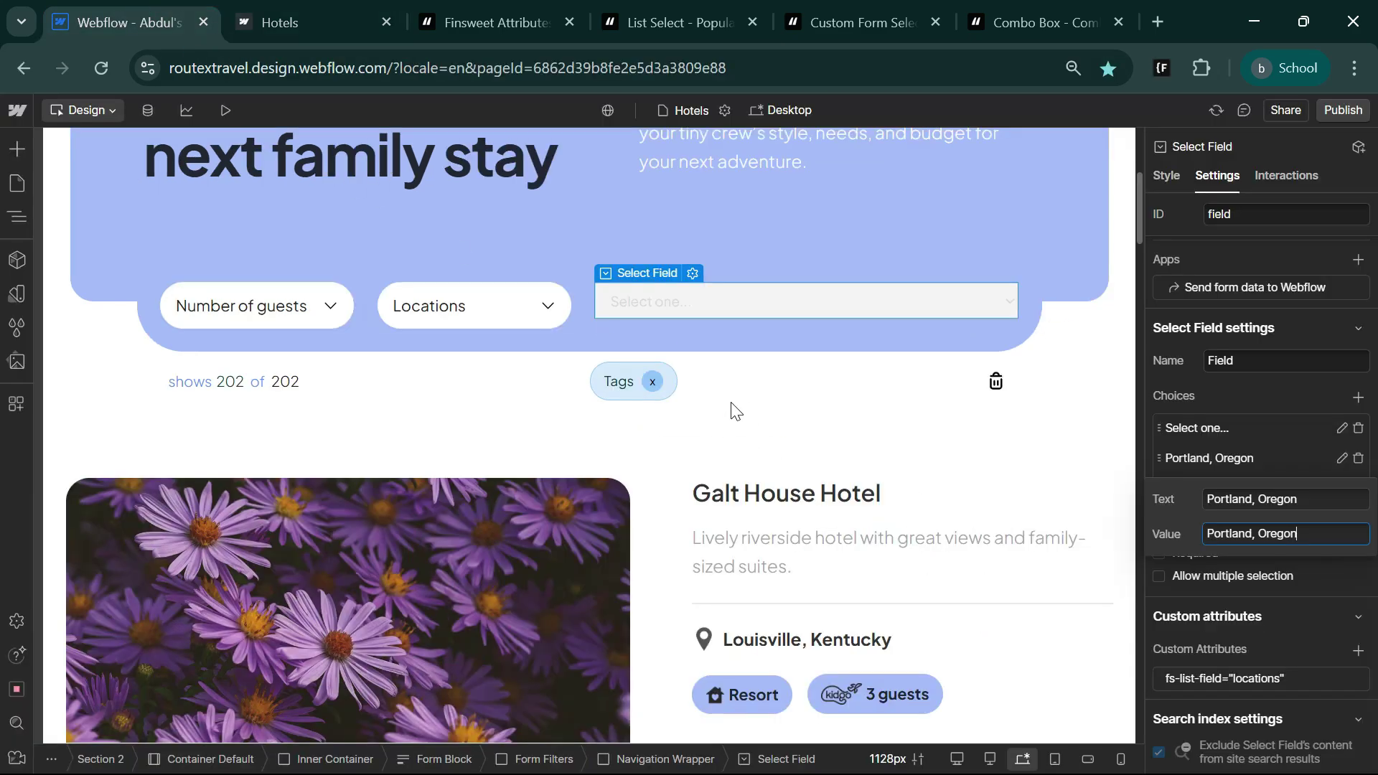
left_click(1251, 463)
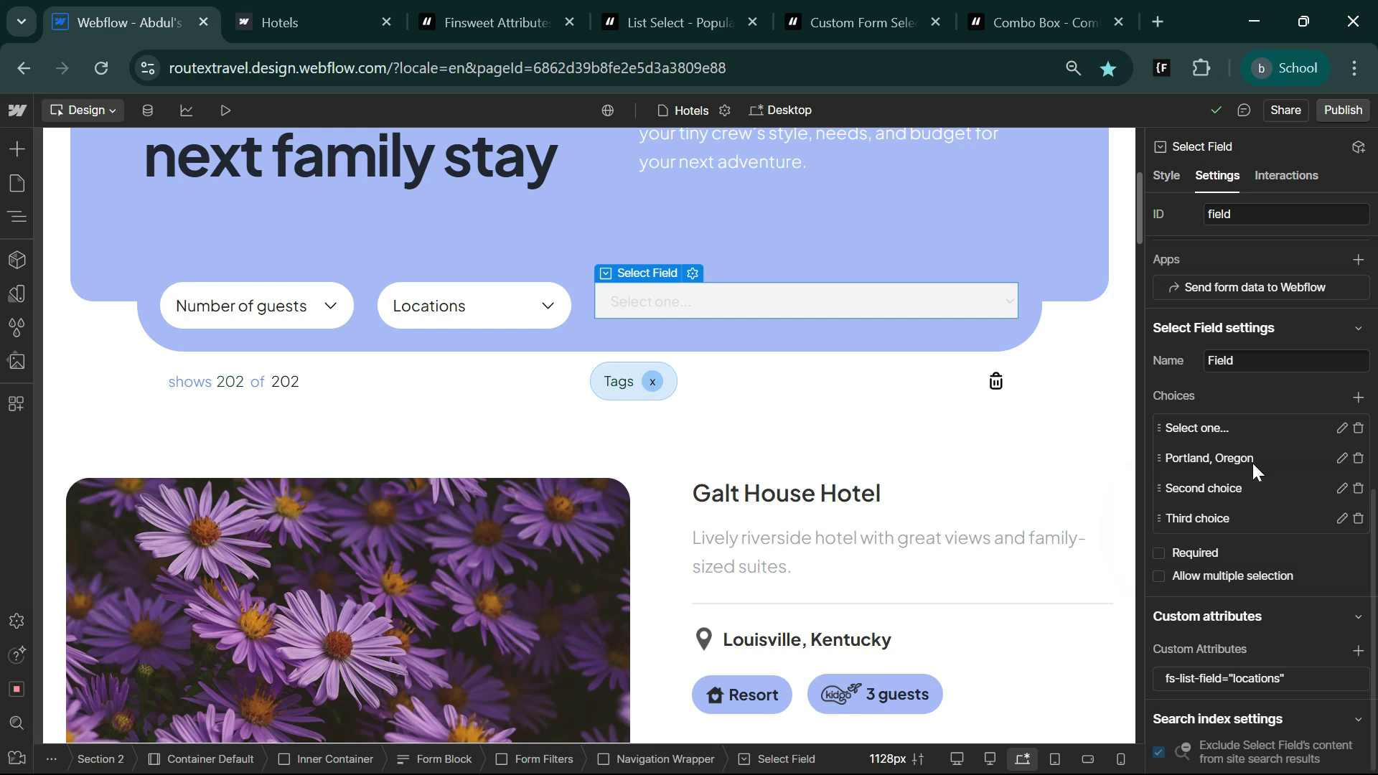
left_click(1229, 486)
key("ctrl+v")
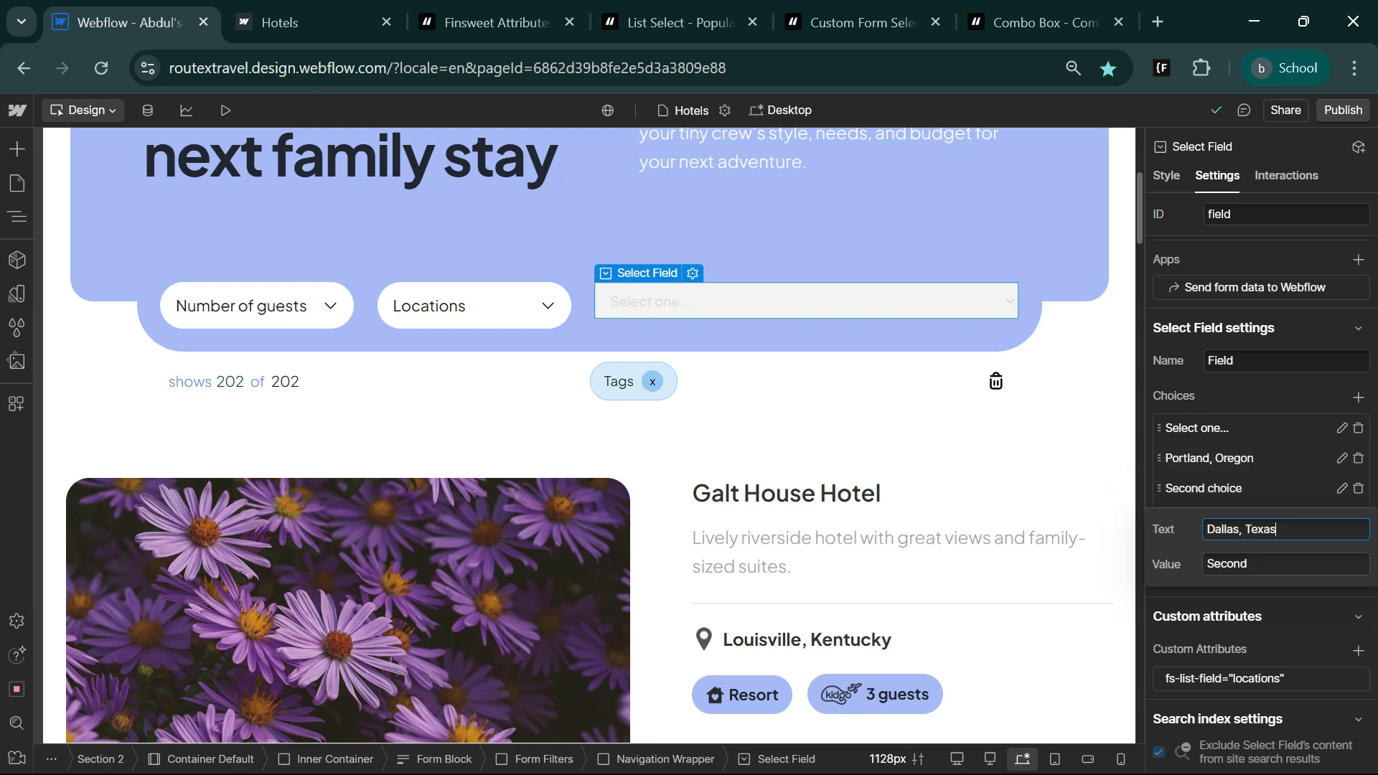
key("Tab")
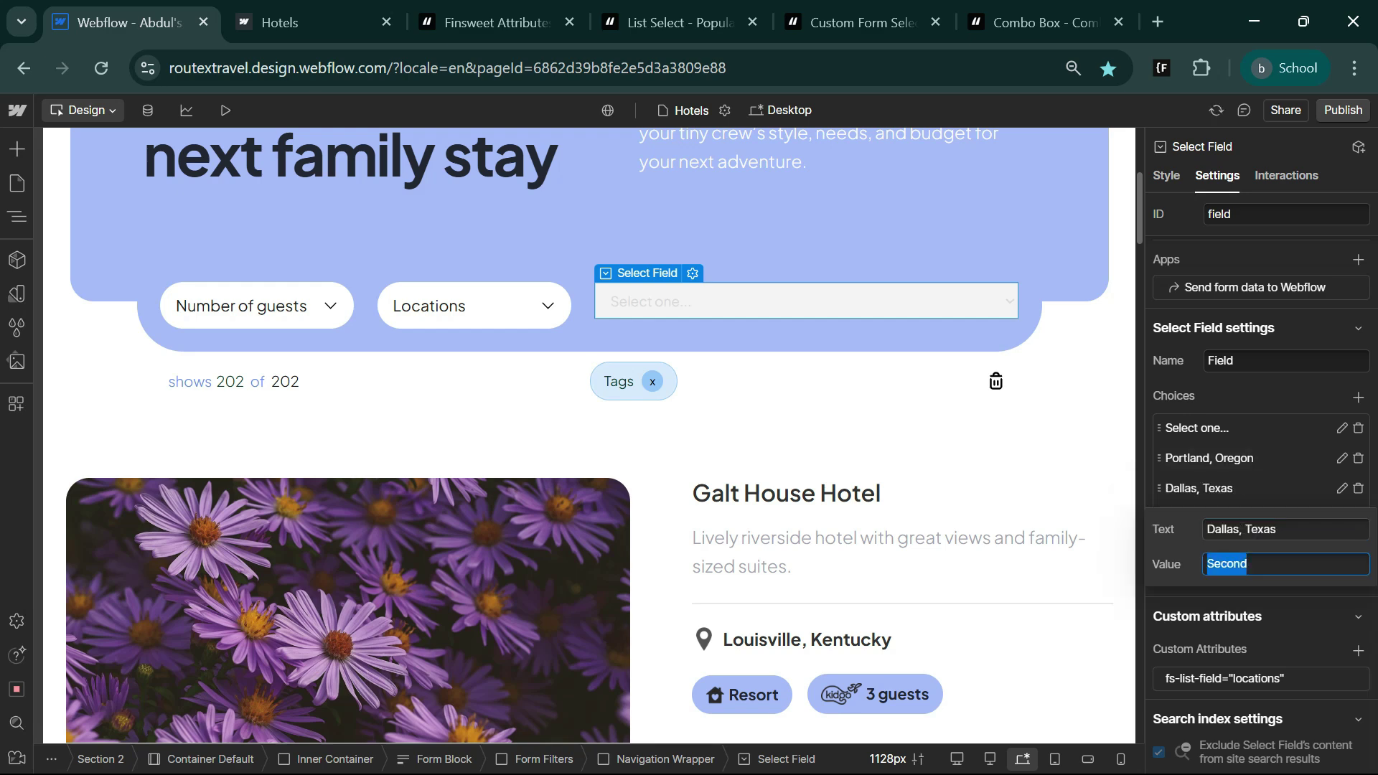
key("ctrl+v")
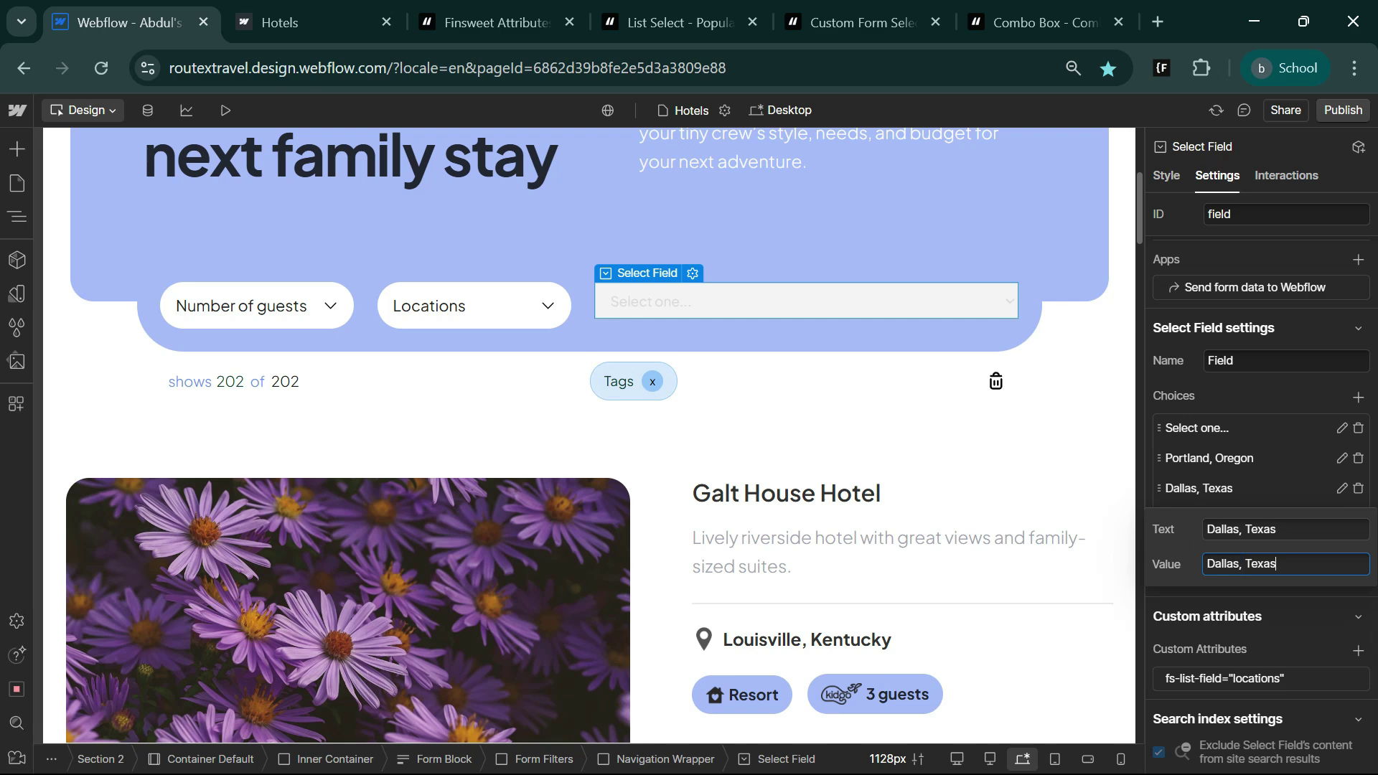
Step: Filter the published Hotels page by the location Maui, Hawaii and copy the location name from the filter tag
left_click(323, 22)
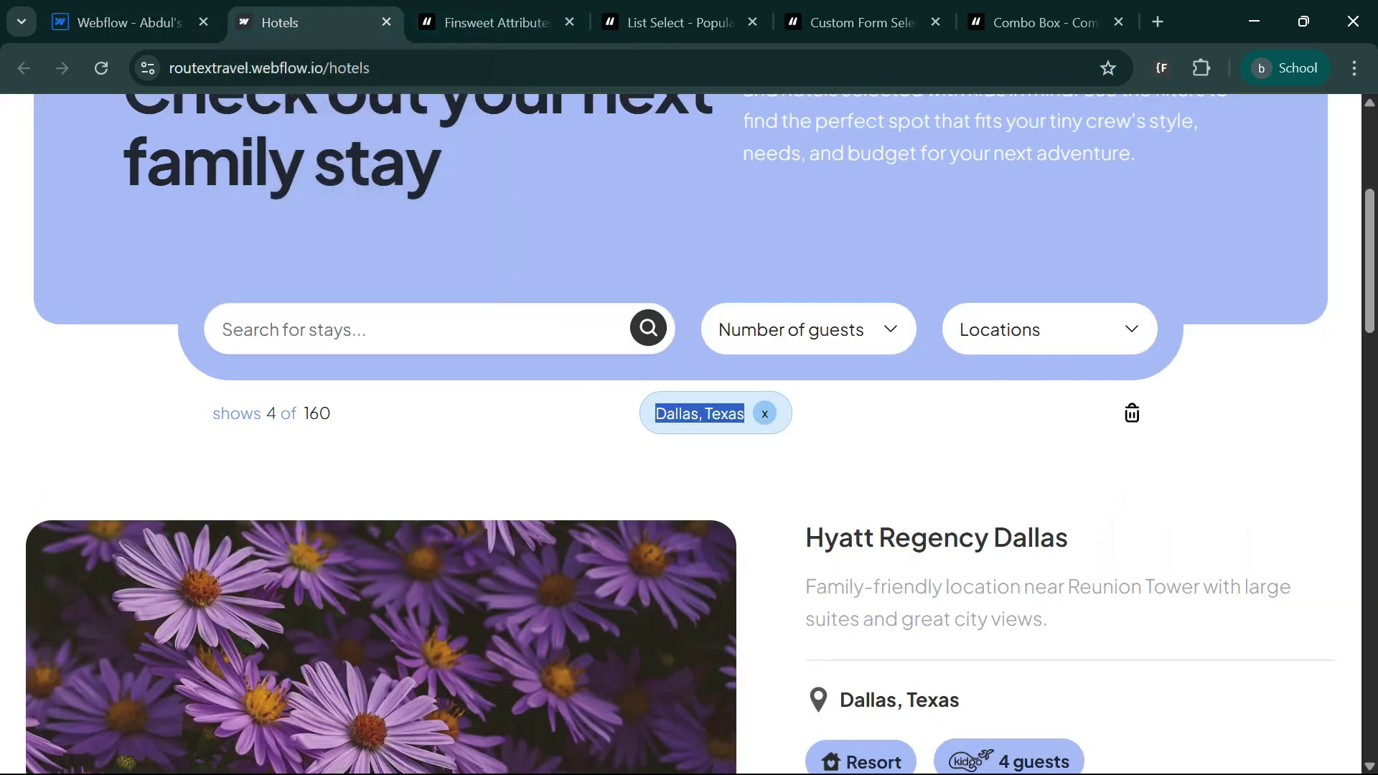
left_click(1045, 333)
scroll(1070, 540, "down", 3)
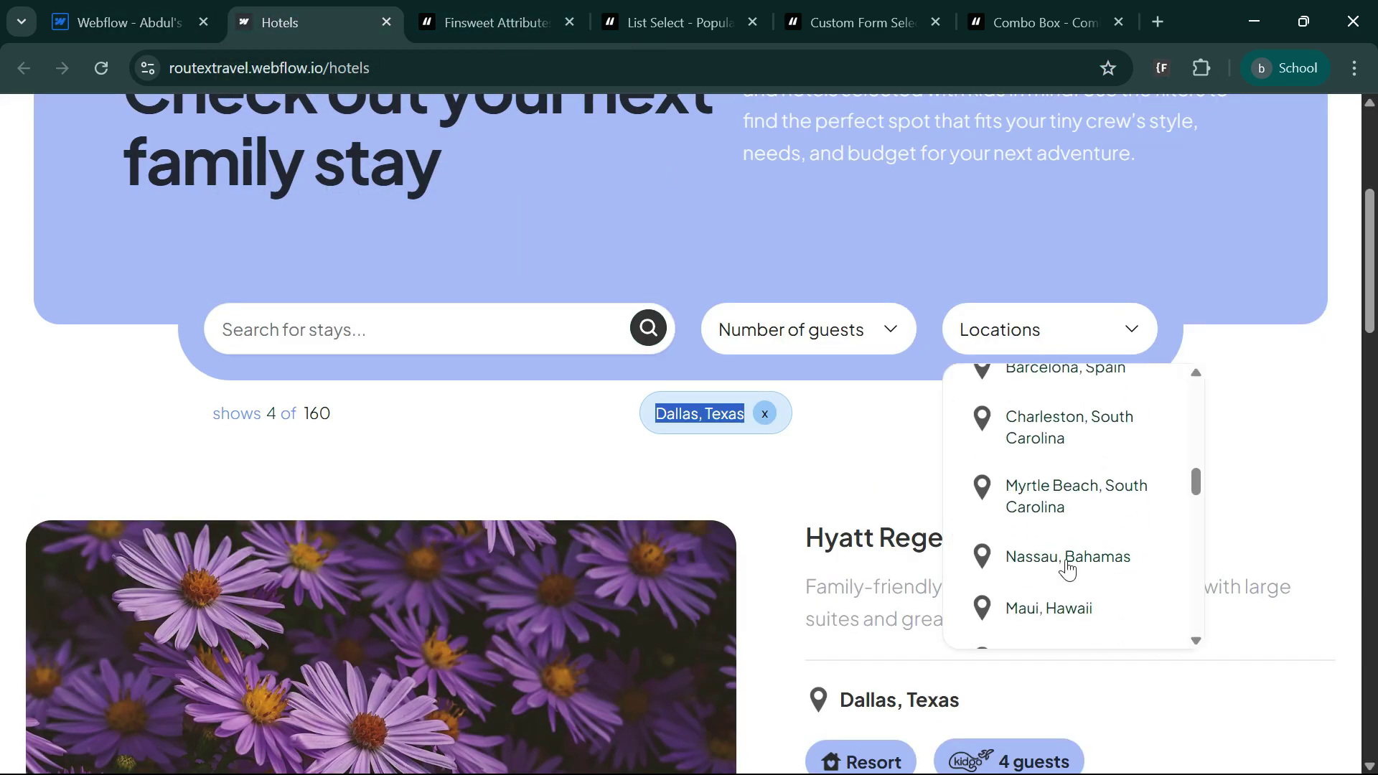
left_click(1026, 607)
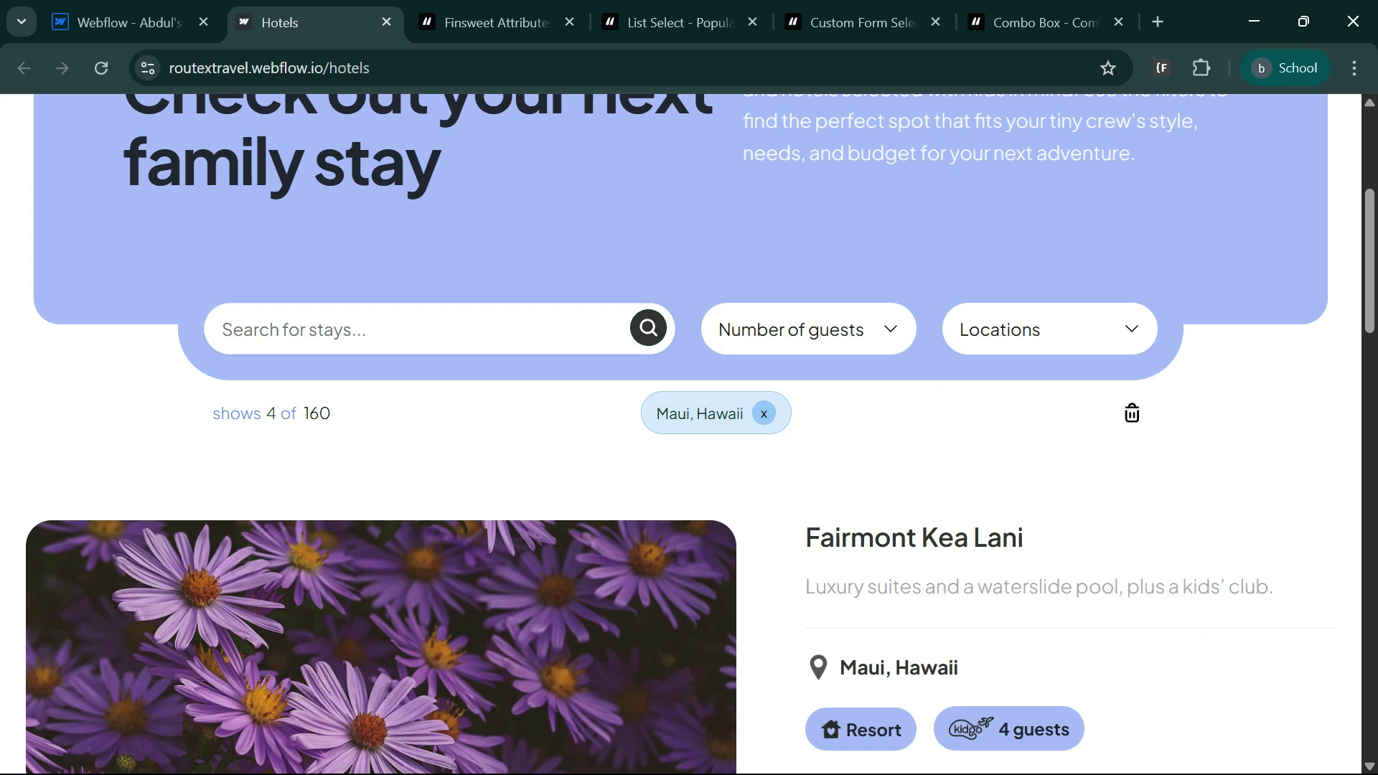
triple_click(695, 414)
key("ctrl+c")
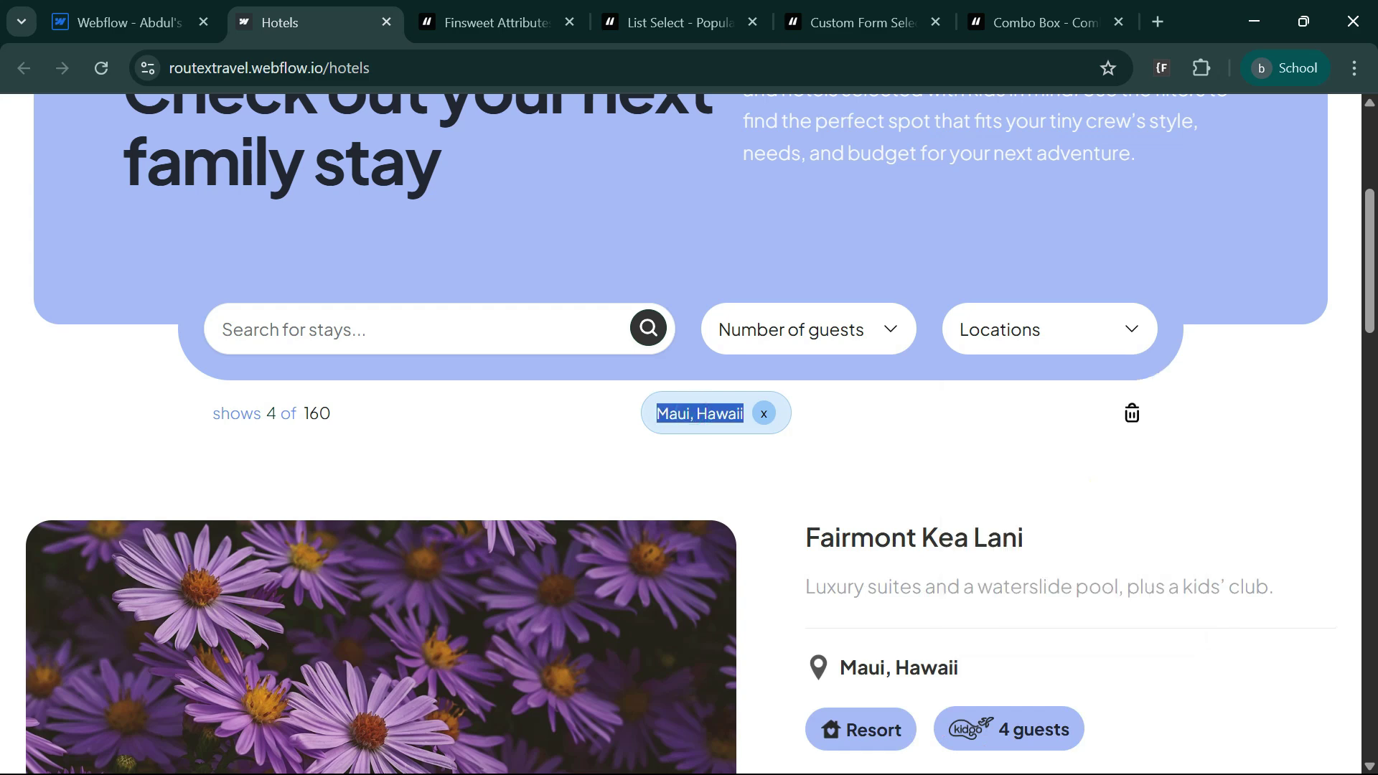
Step: Set the text and value of the Select field's third choice to Maui, Hawaii in the Webflow Designer
left_click(122, 20)
key("Return")
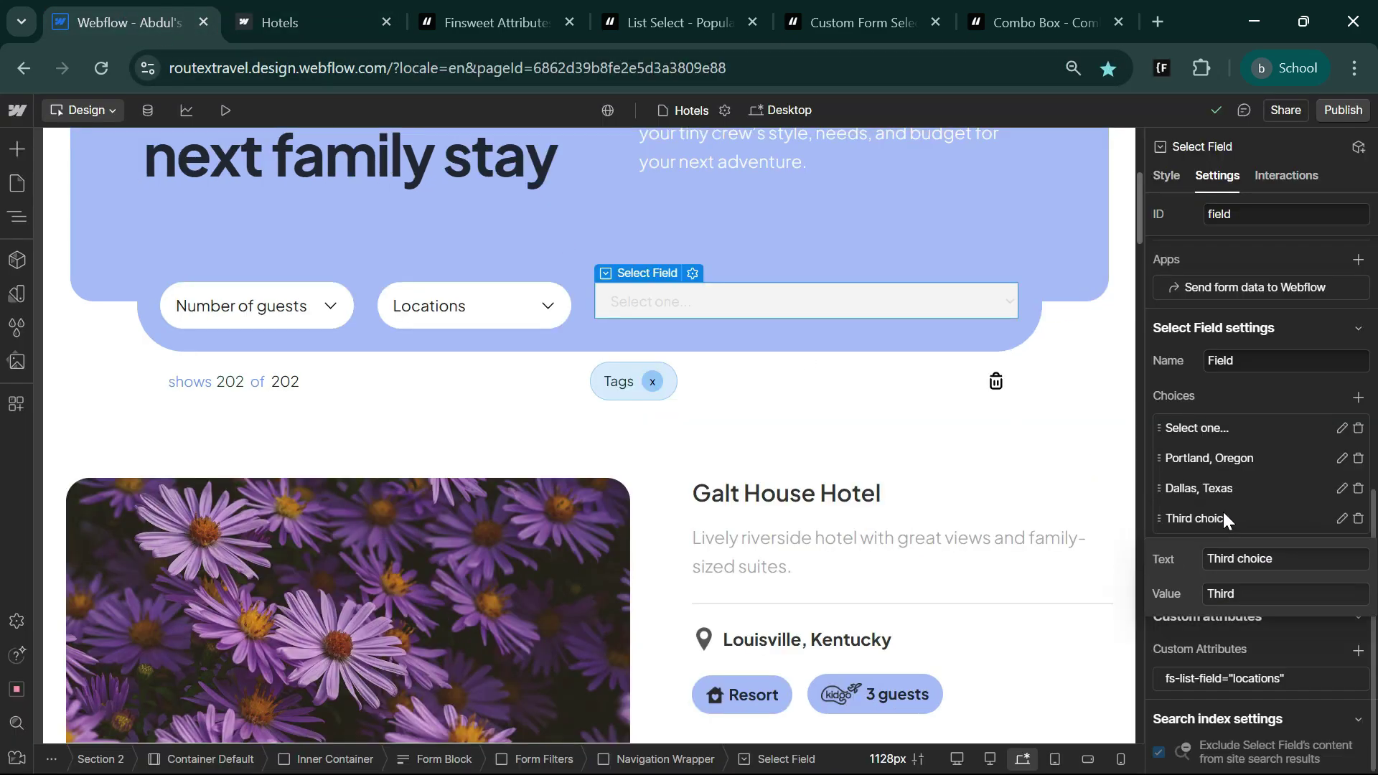
left_click(1249, 559)
key("ctrl+a")
key("ctrl+v")
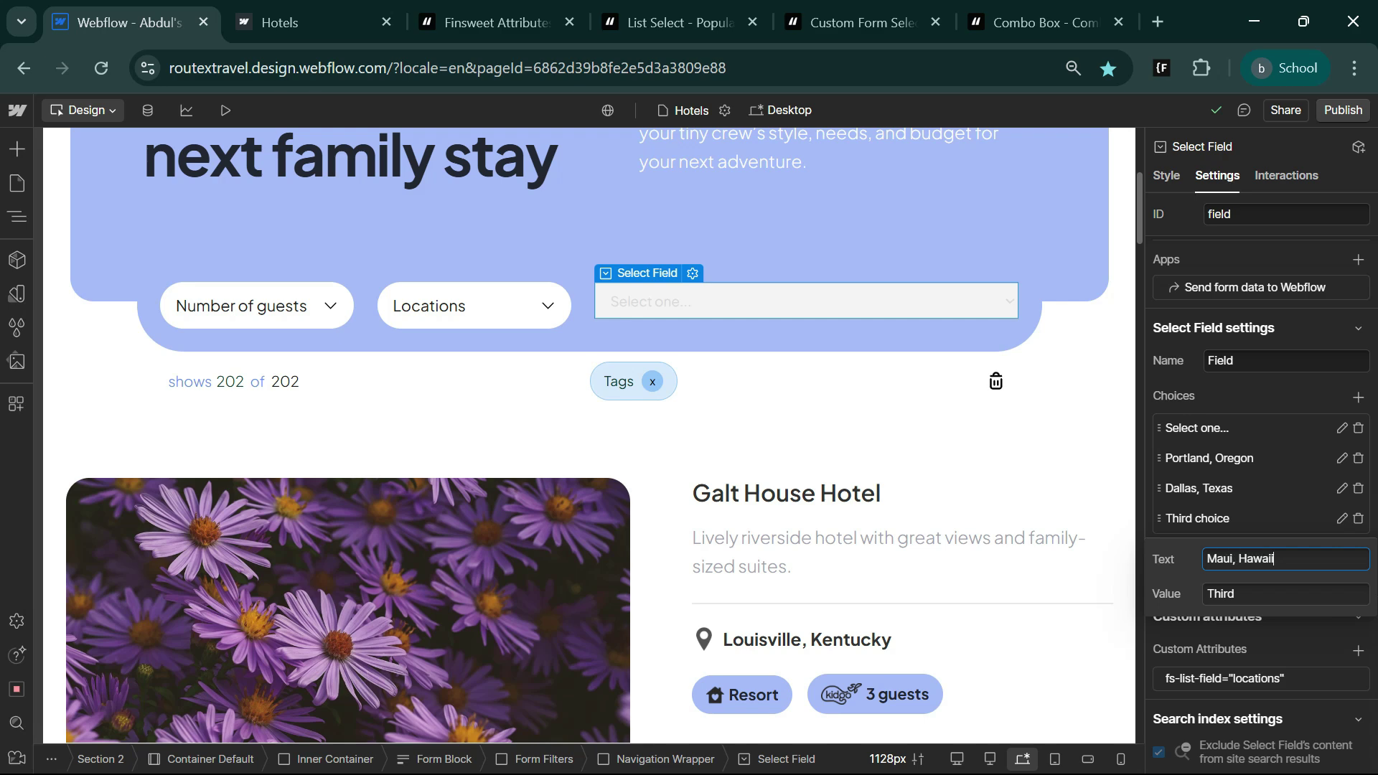
key("Tab")
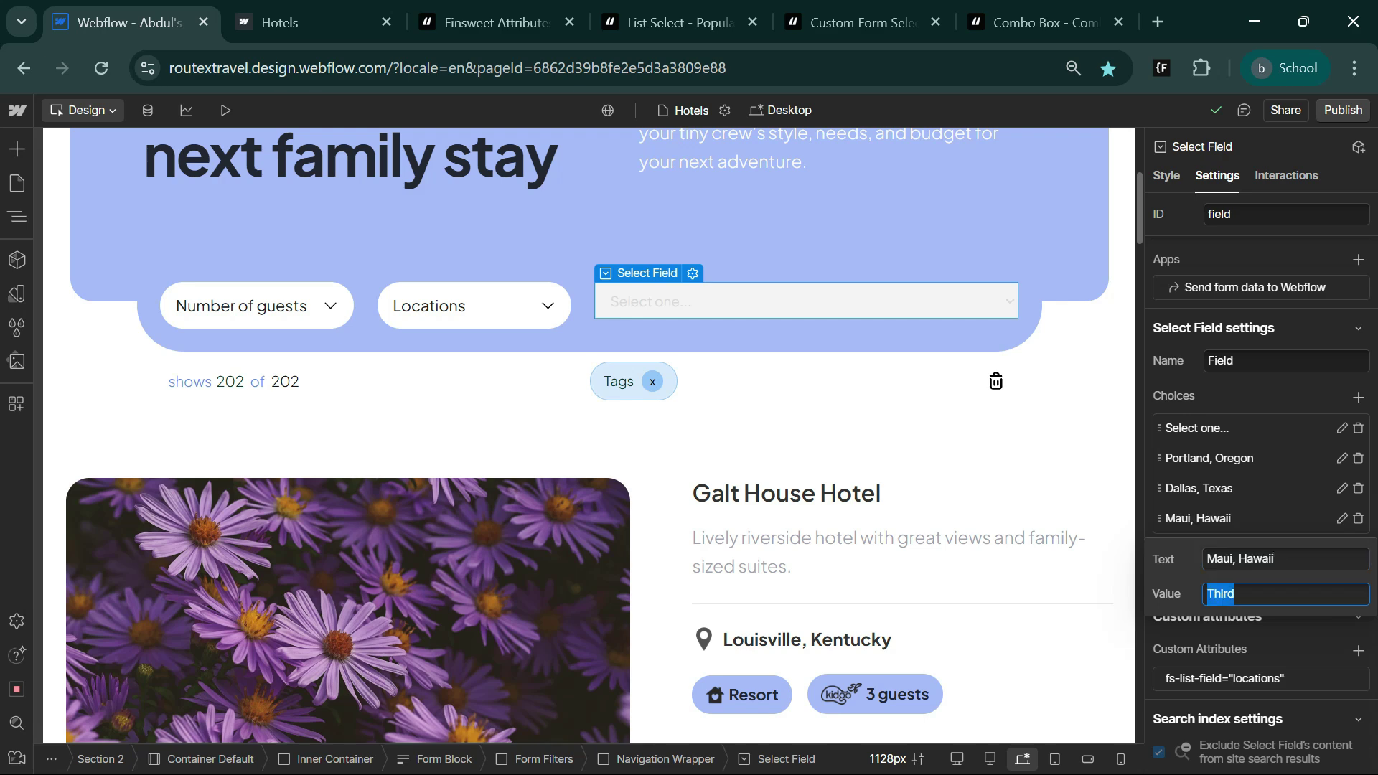
key("ctrl+v")
key("Return")
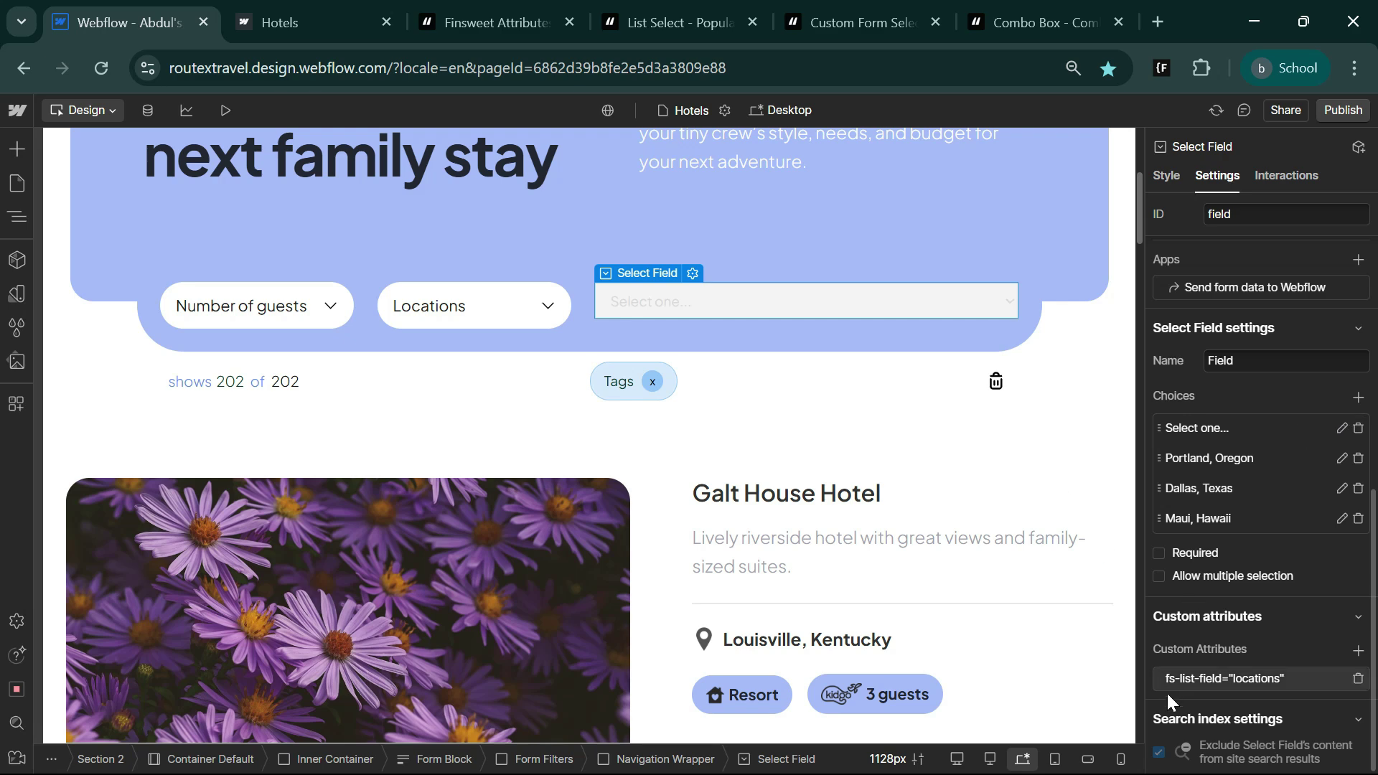
Step: Change the text of the Select field's placeholder choice "Select one..." to "Loaction"
left_click(1236, 435)
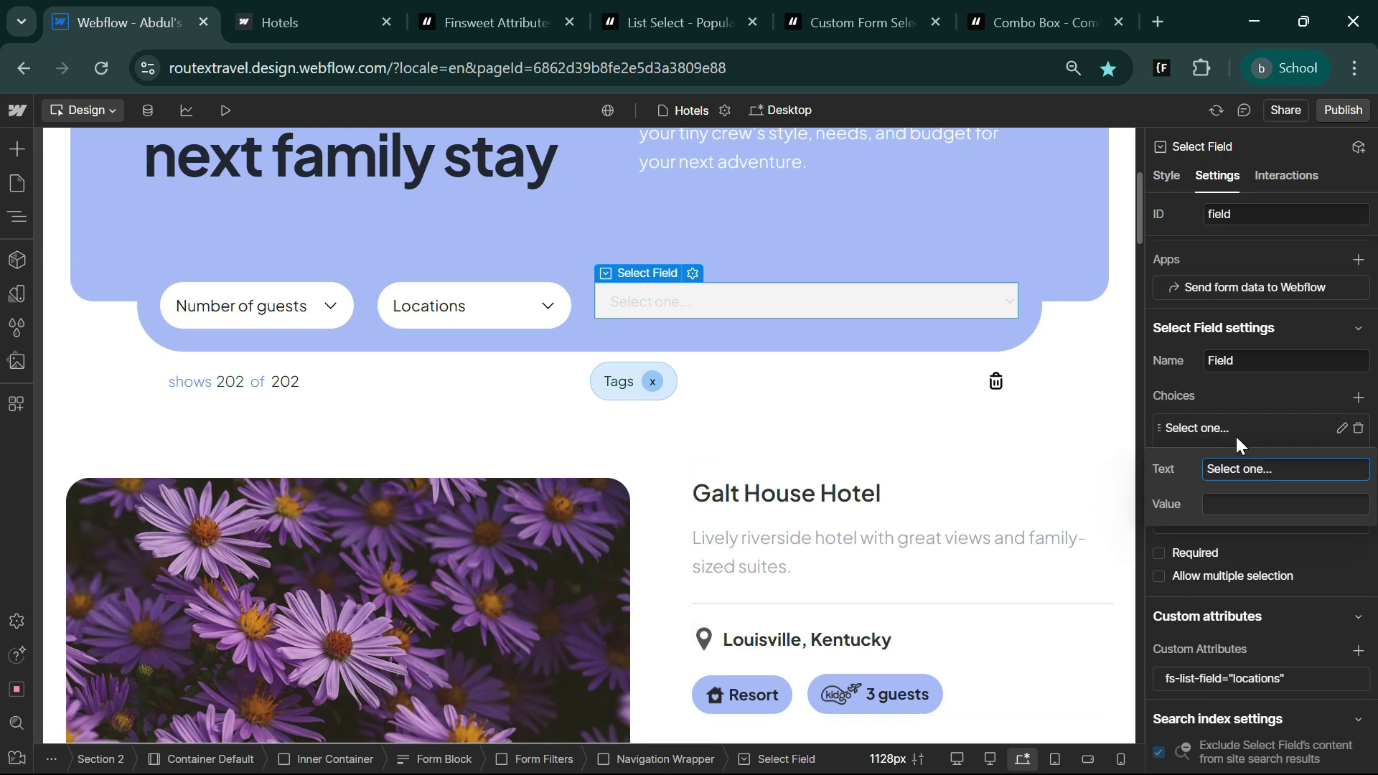
left_click_drag(1207, 468, 1272, 469)
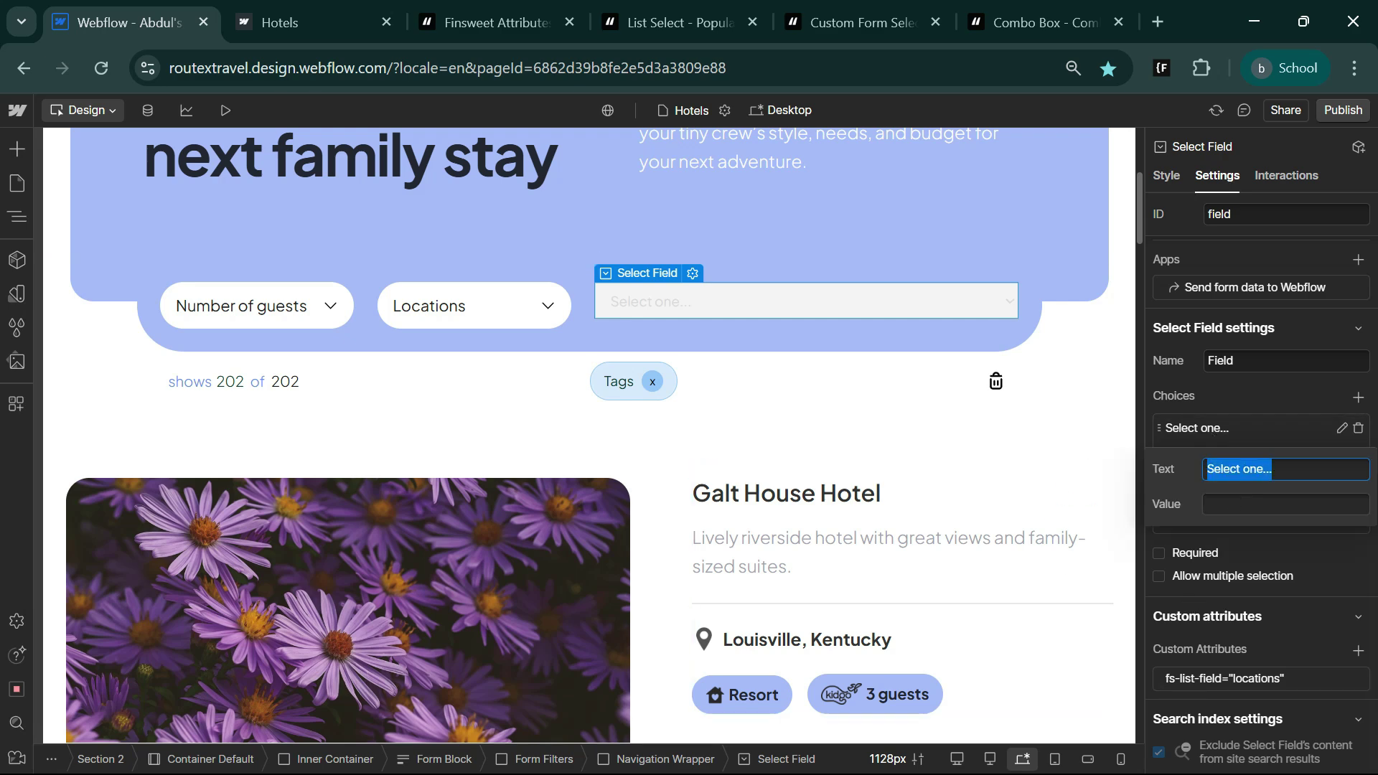
type("L")
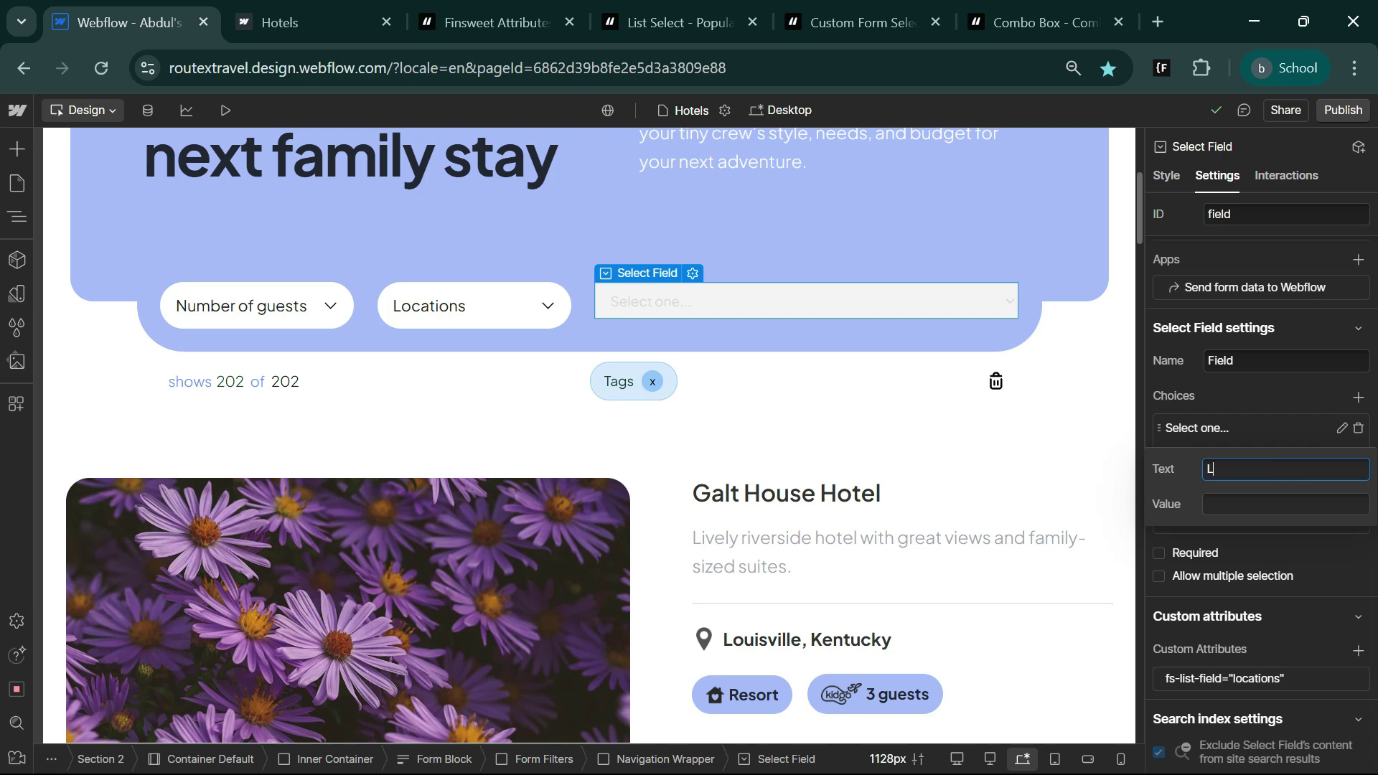
type("oaction")
left_click(599, 300)
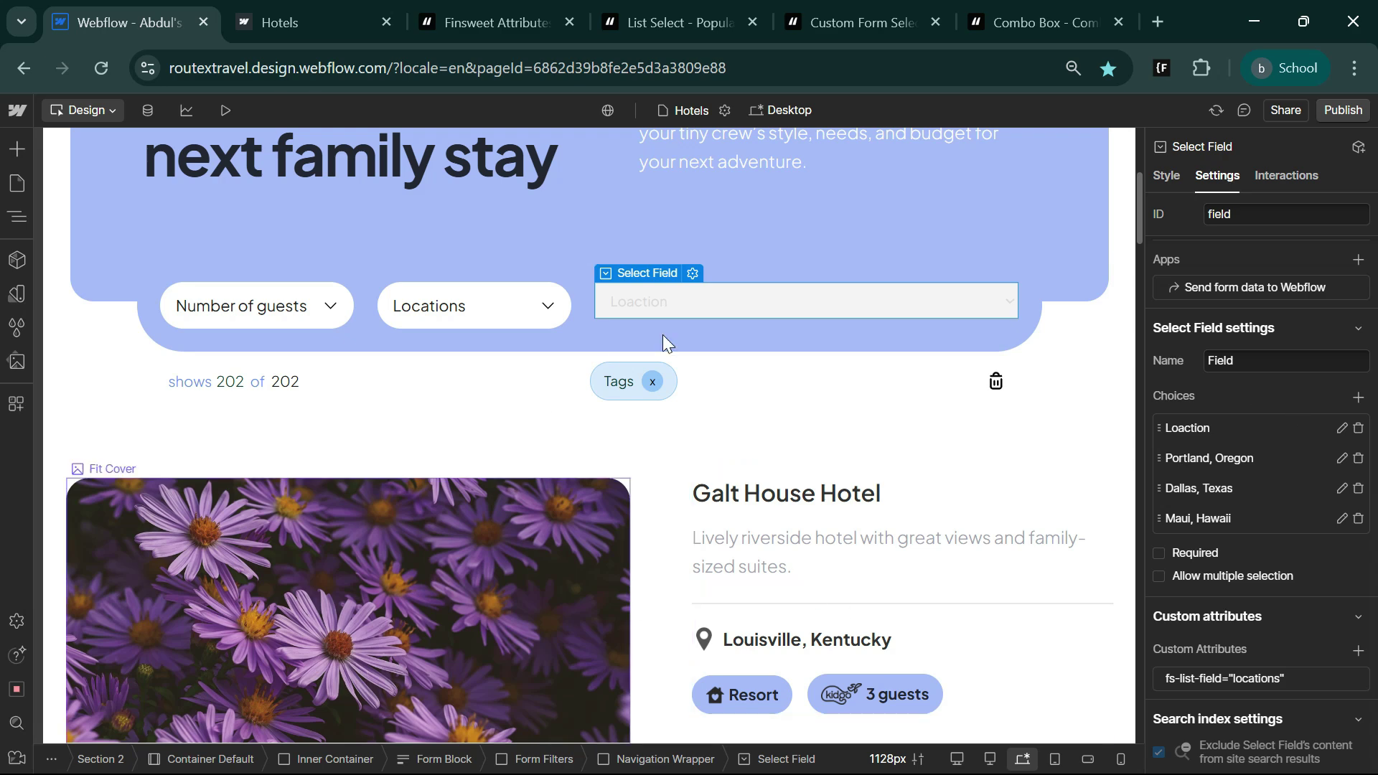
Step: Publish the site and filter the live Hotels page by Dallas, Texas with the new Select field
left_click(1343, 110)
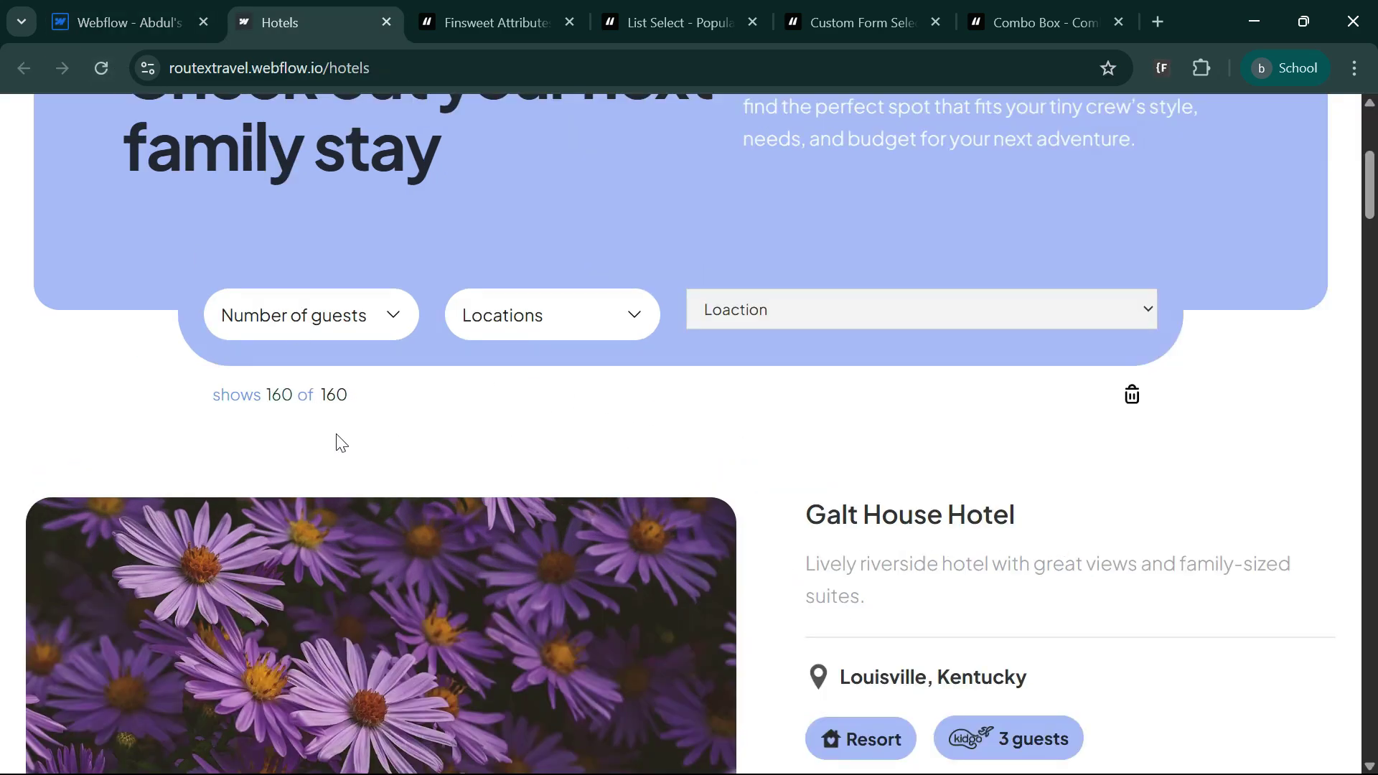
left_click(958, 313)
left_click(860, 401)
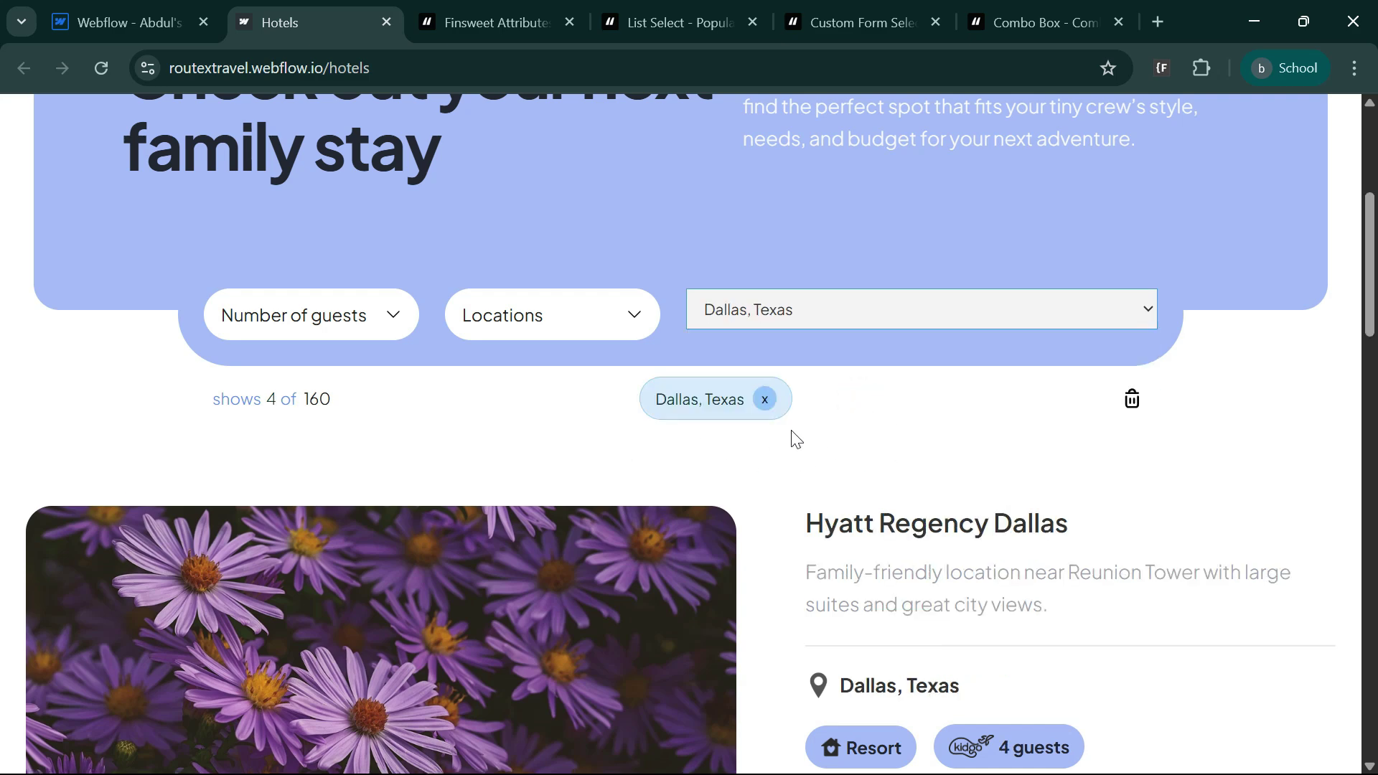
Step: Test the live Select field by filtering the hotels by Maui, Hawaii, and remove the filter tag
left_click(959, 300)
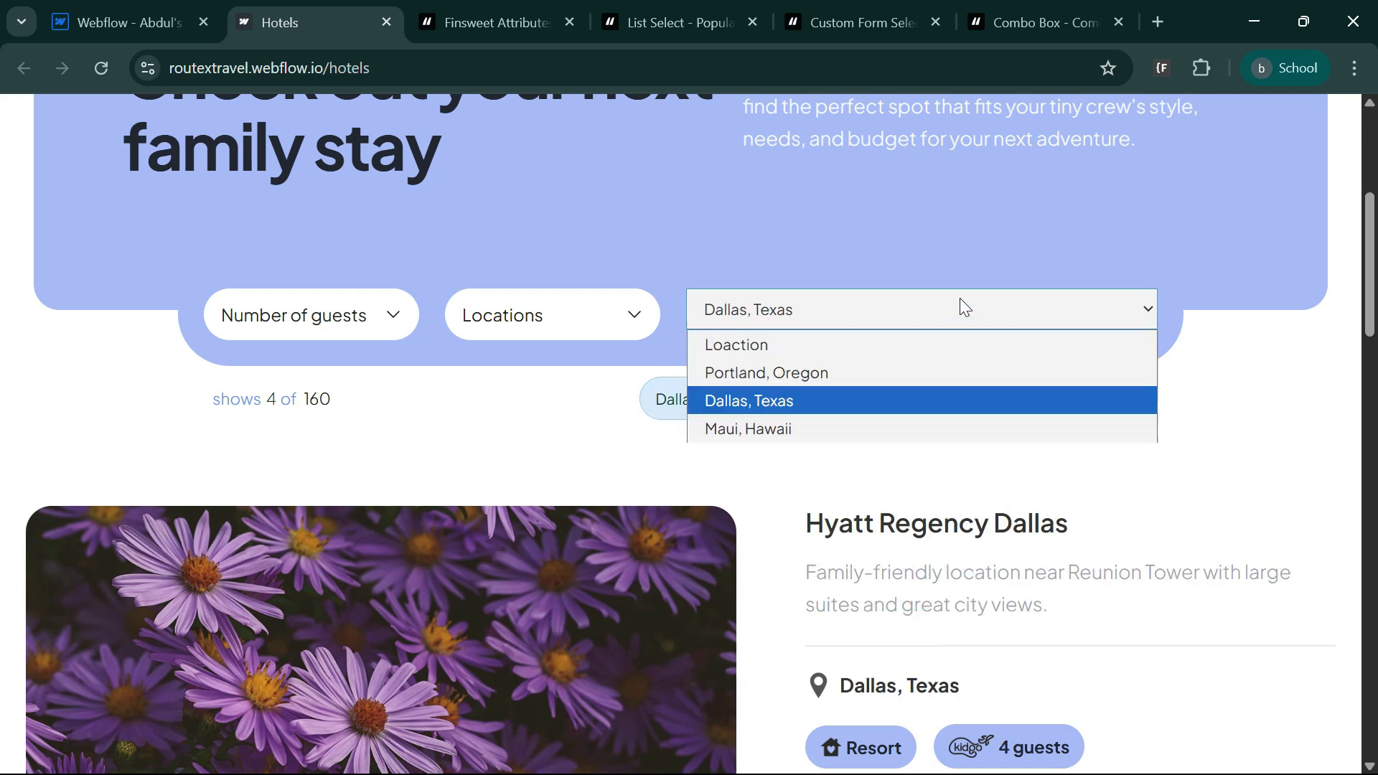
left_click(779, 421)
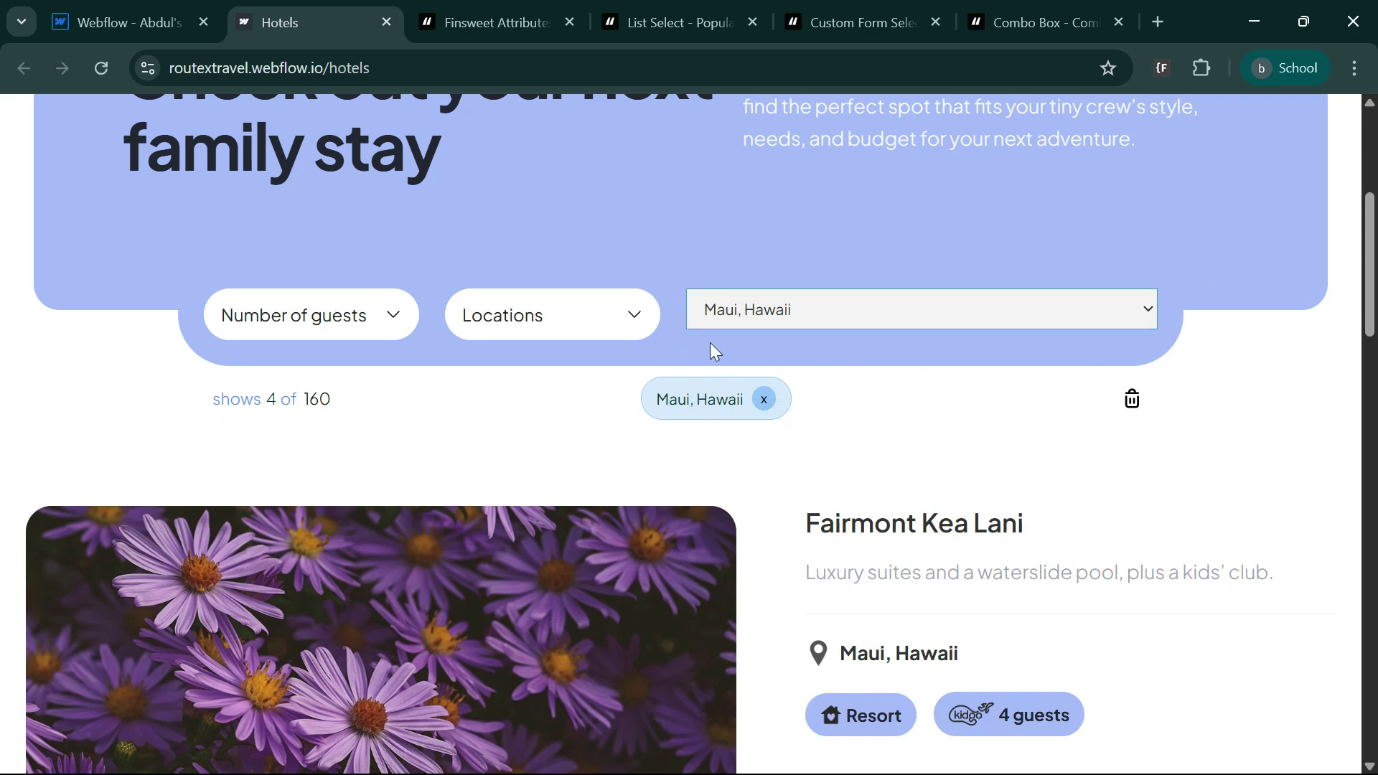
left_click(1101, 310)
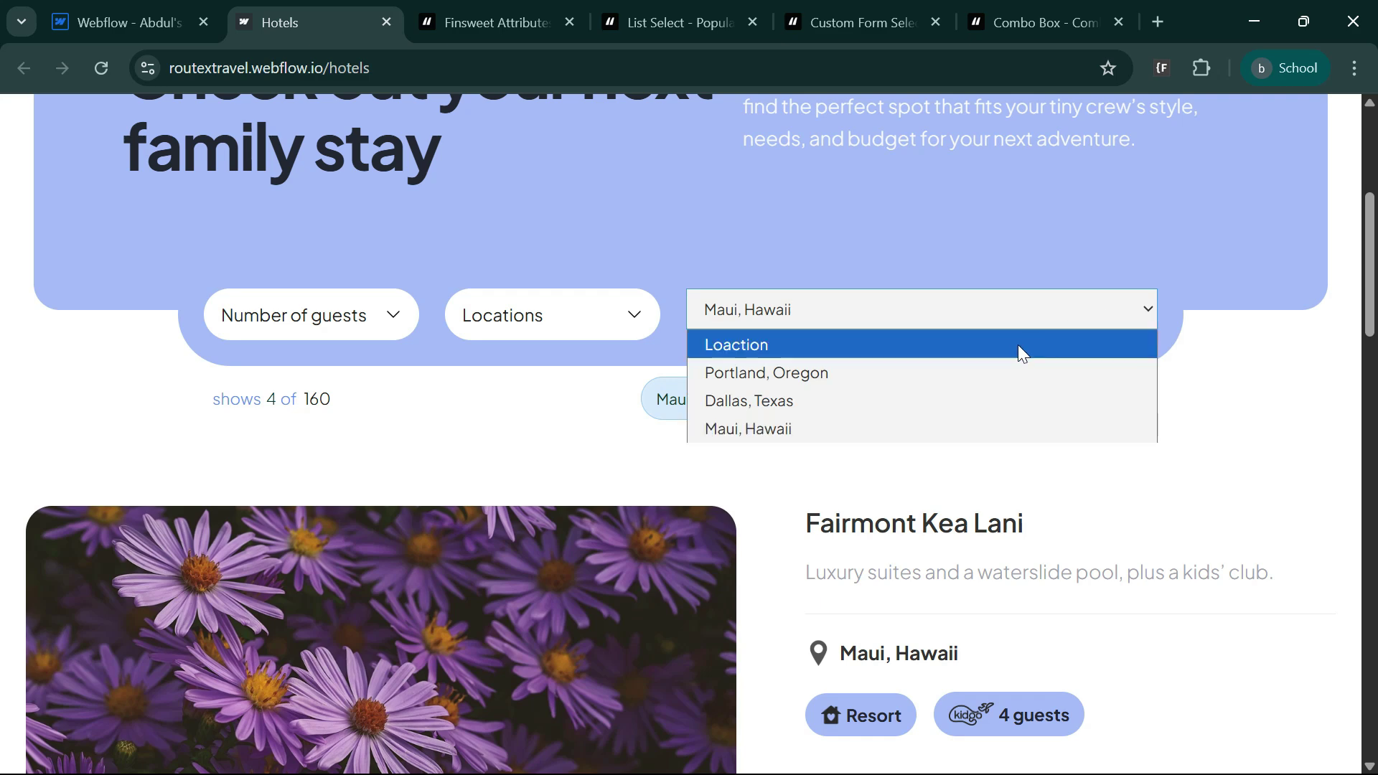
left_click(877, 424)
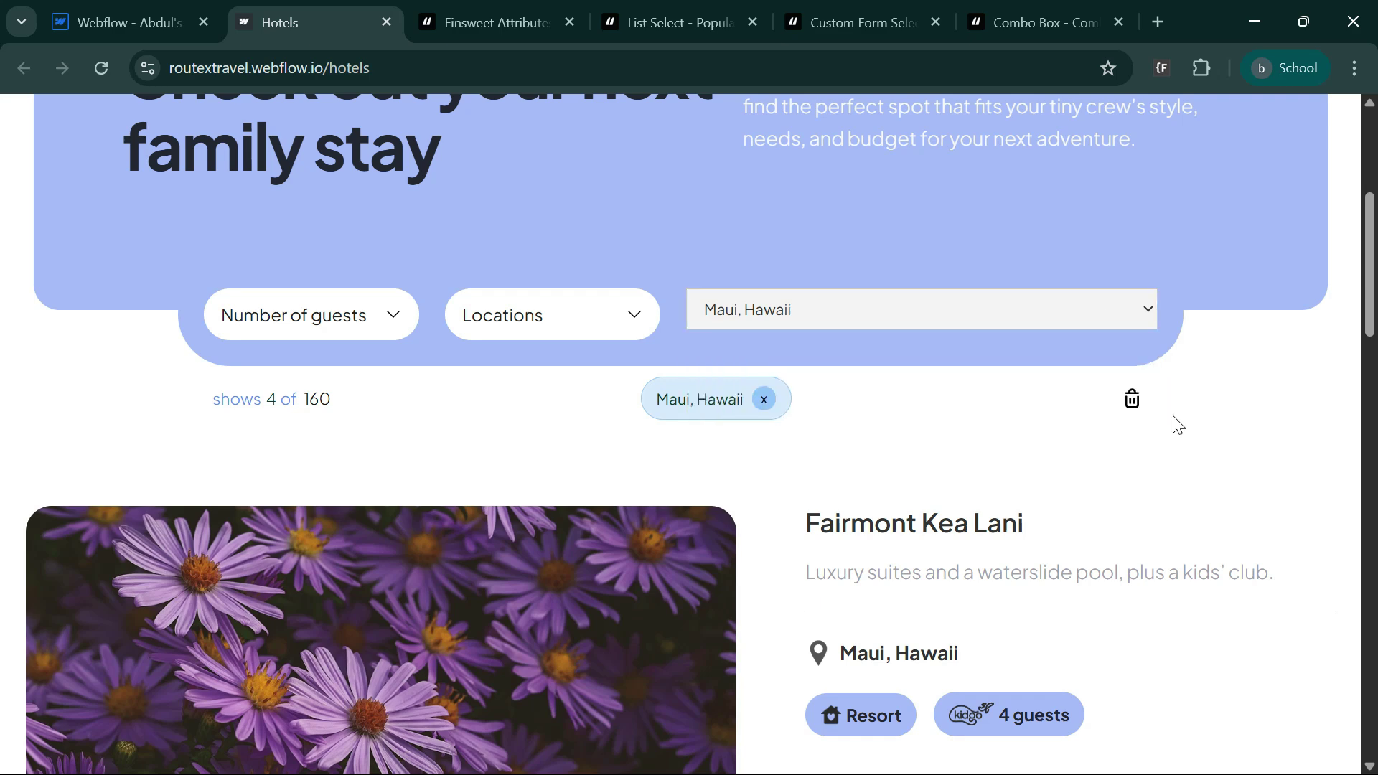
left_click(554, 316)
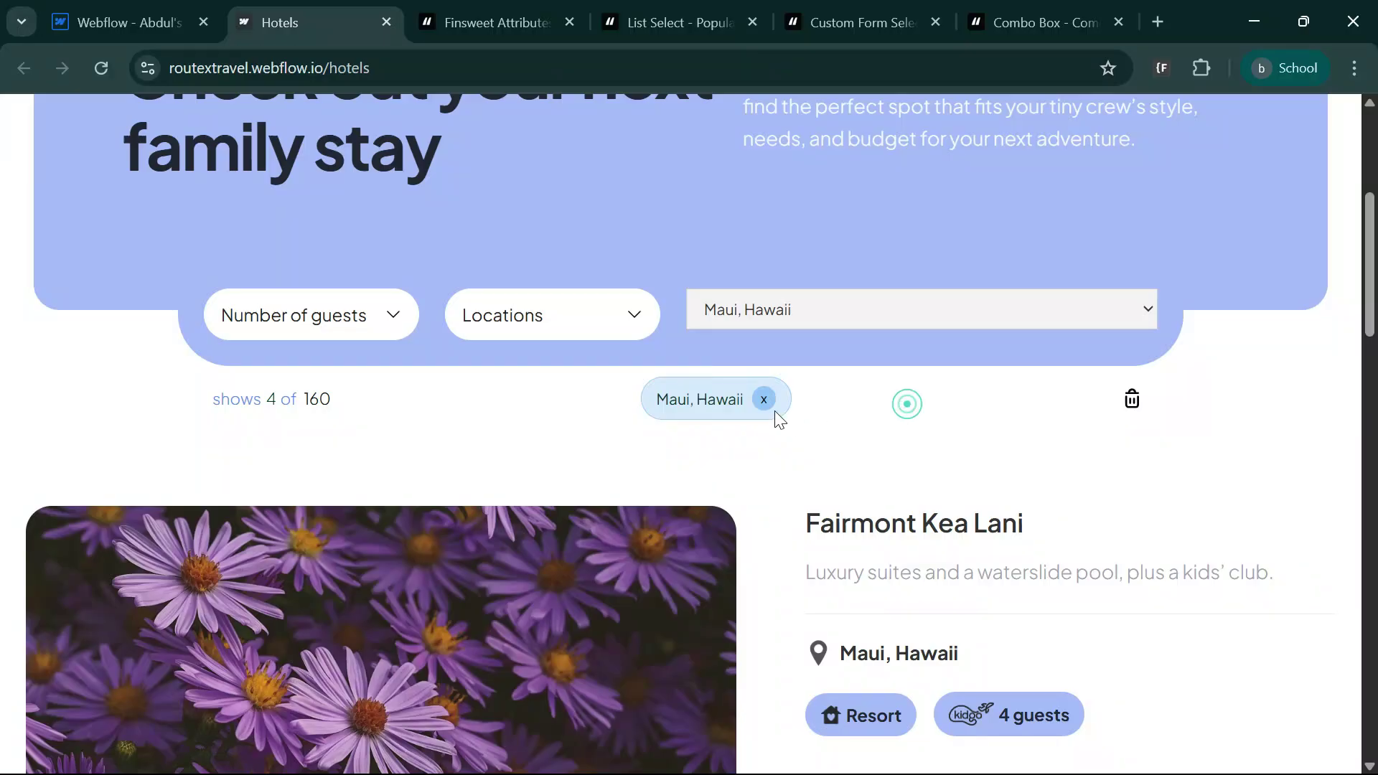
left_click(767, 402)
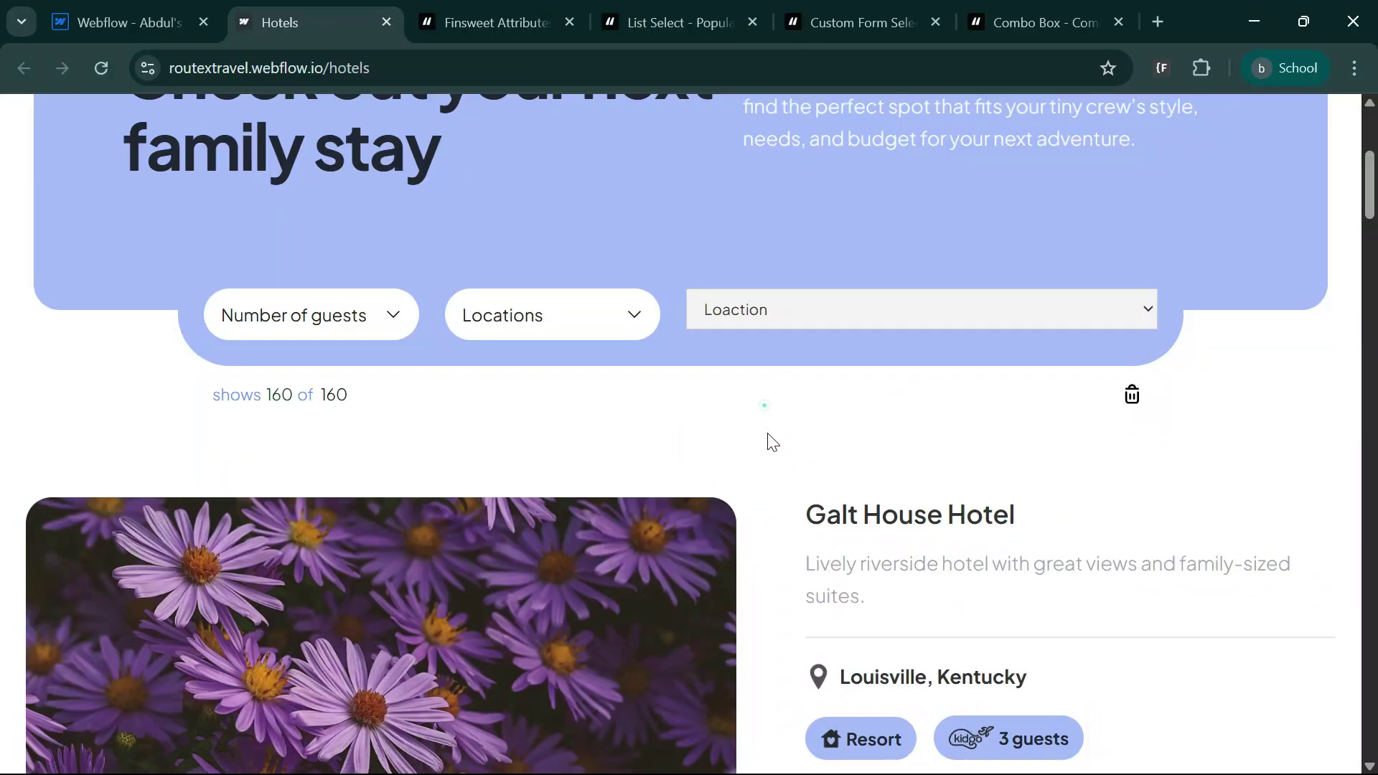
Step: Delete the static location choices from the Select field in the Designer, starting with Maui, Hawaii
left_click(119, 10)
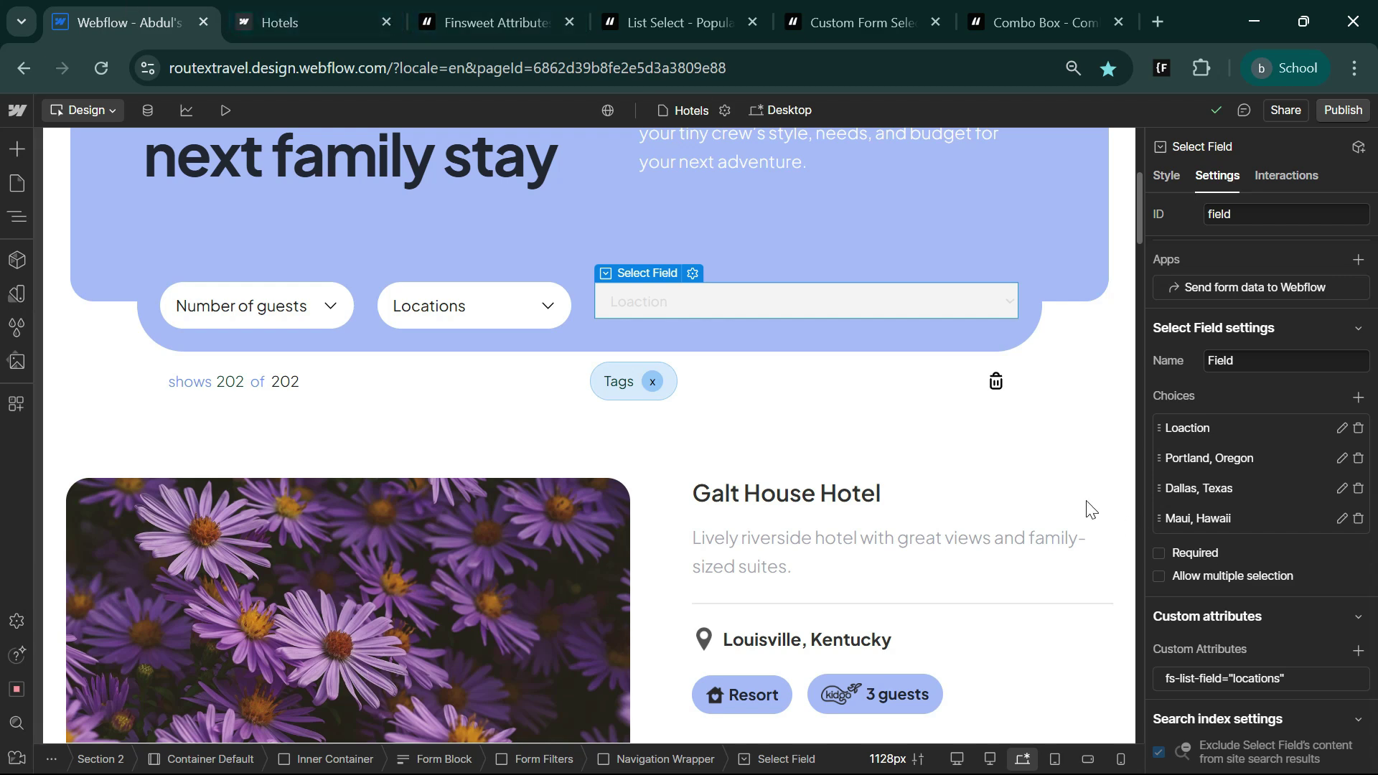
left_click(1359, 520)
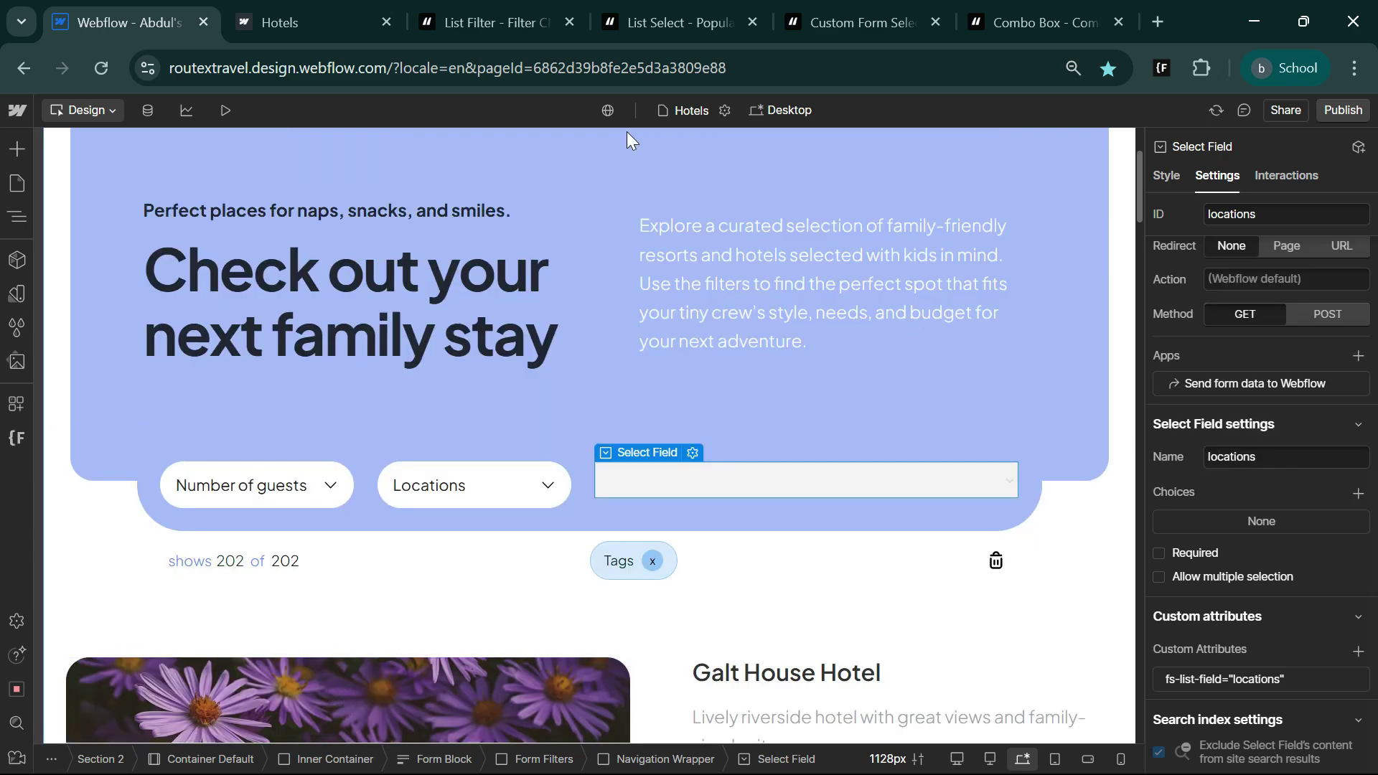
Step: Copy the universal Finsweet Attributes fs-list script from the List Select documentation
left_click(634, 22)
scroll(309, 669, "up", 10)
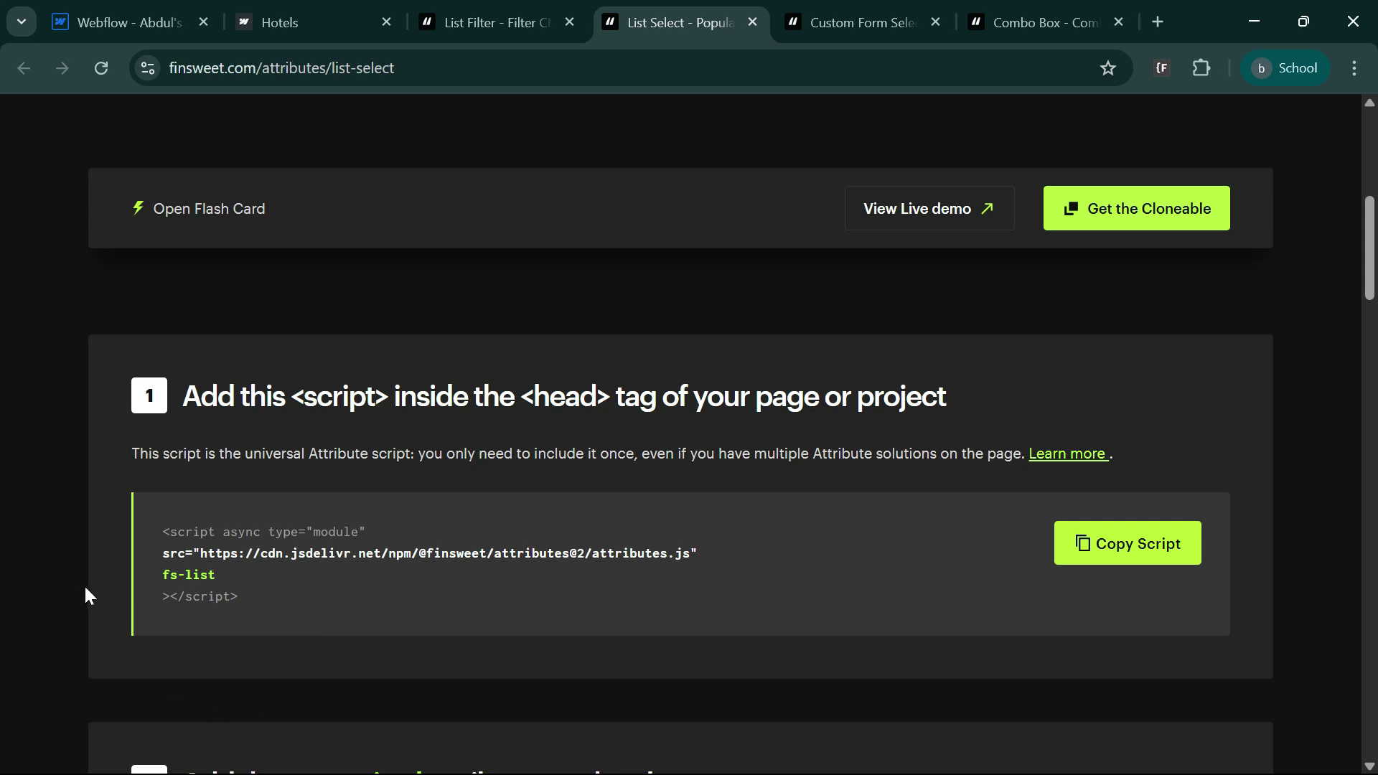
left_click(1083, 542)
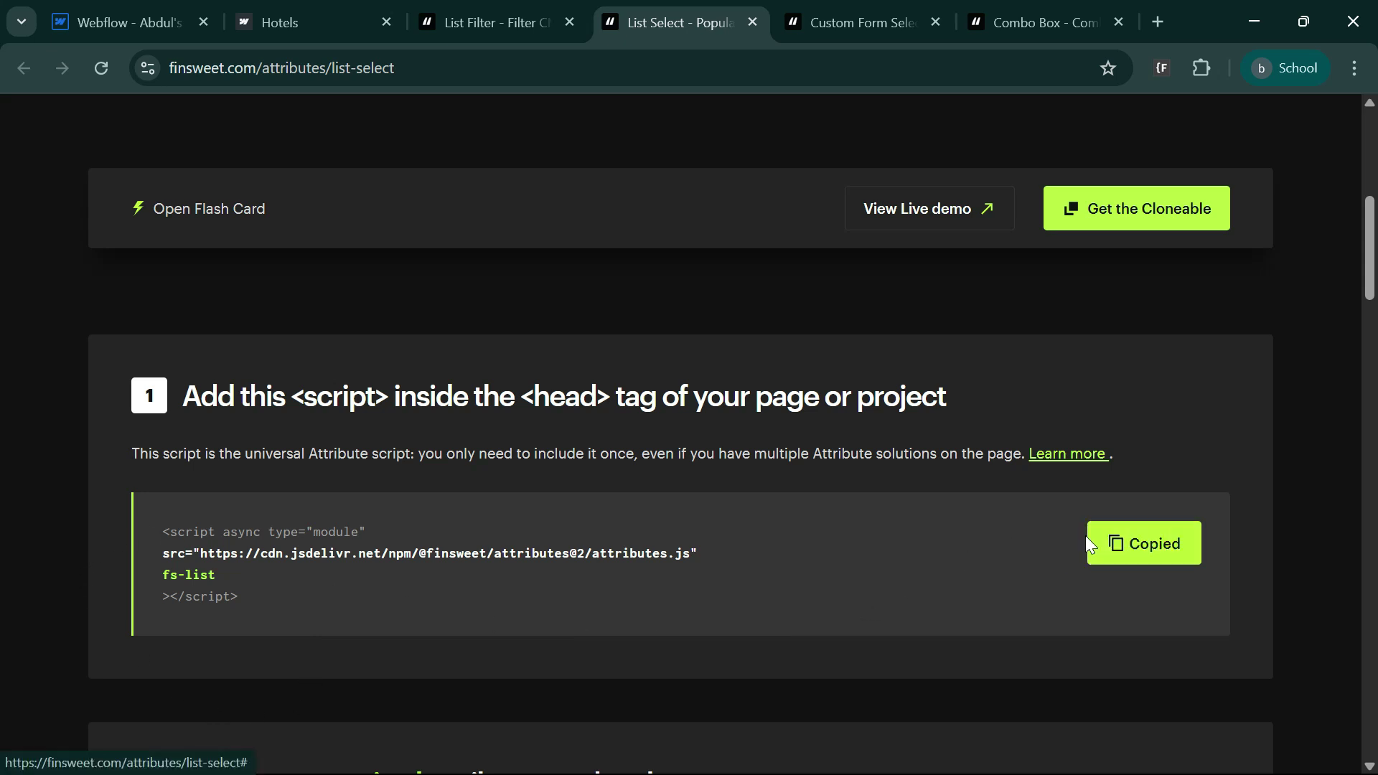
Step: Check the Hotels page's head custom code for the Finsweet fs-list script and save the page settings
left_click(161, 8)
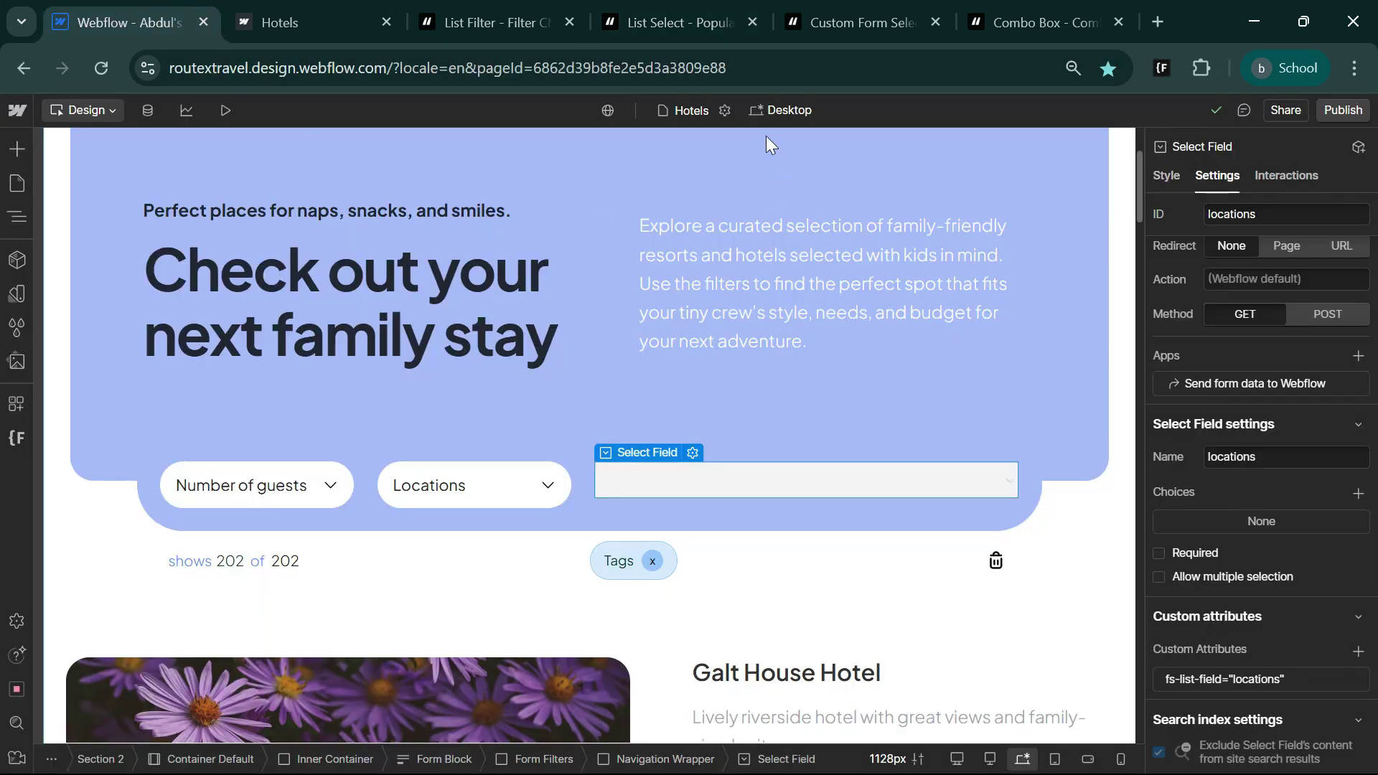
left_click(725, 108)
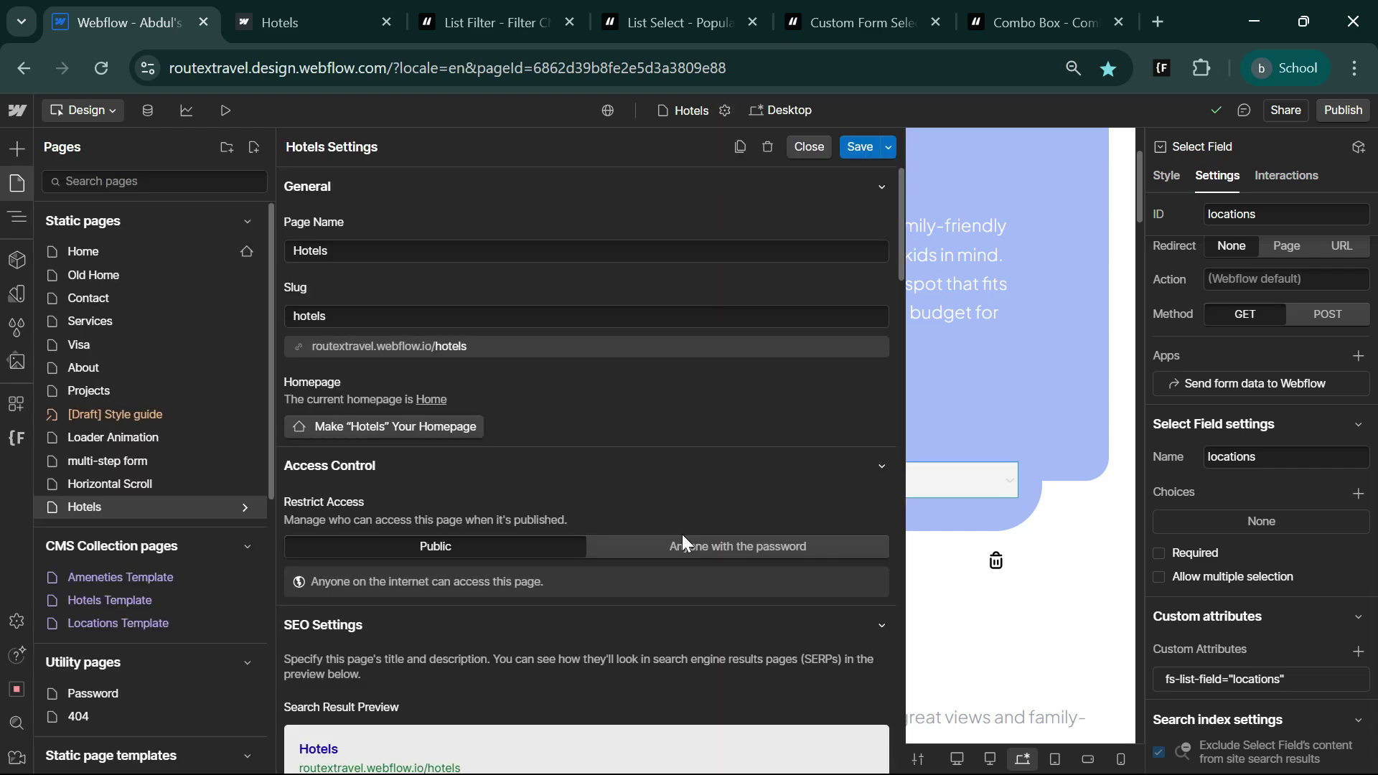
scroll(540, 588, "down", 5)
scroll(540, 583, "down", 10)
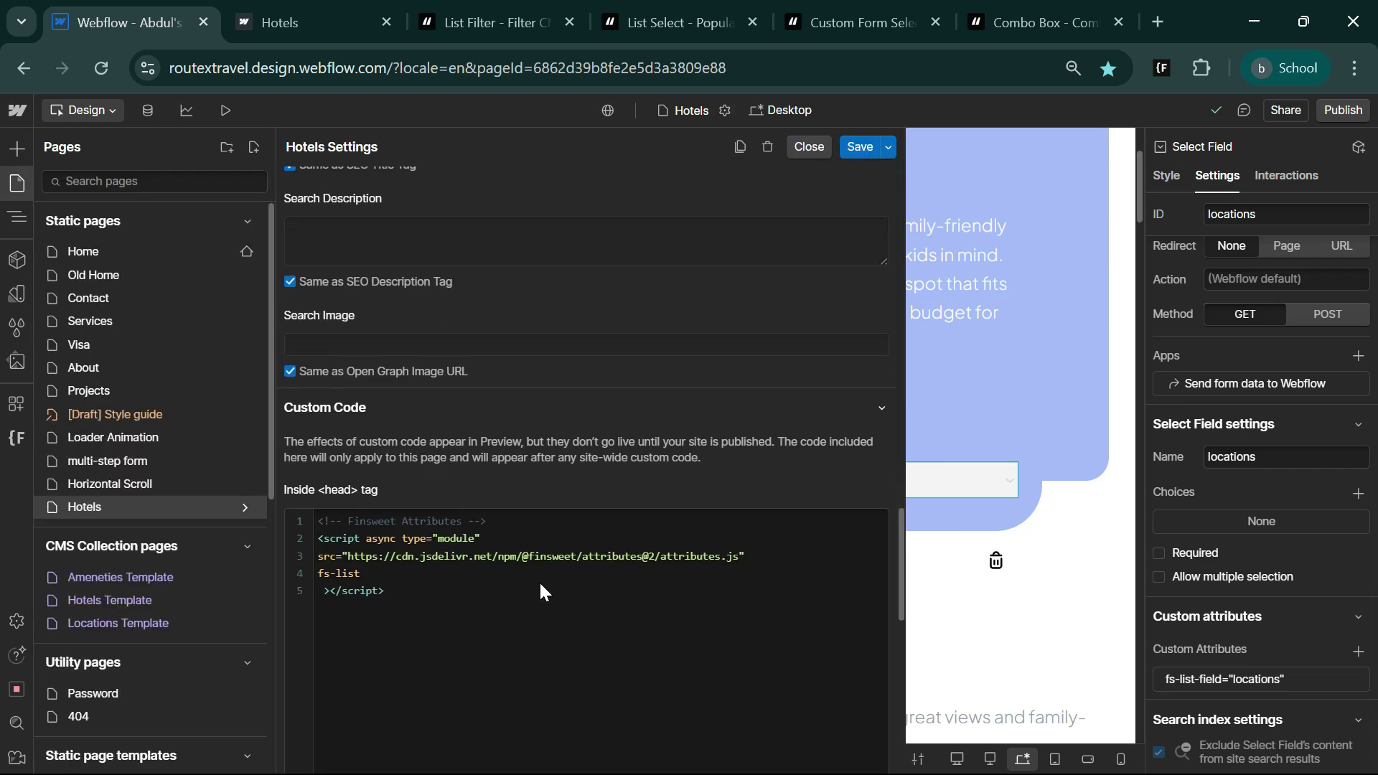
left_click(849, 145)
Step: Copy the Collection List's required attribute name fs-list-element from the List Select documentation and return to the Webflow Designer
left_click(668, 22)
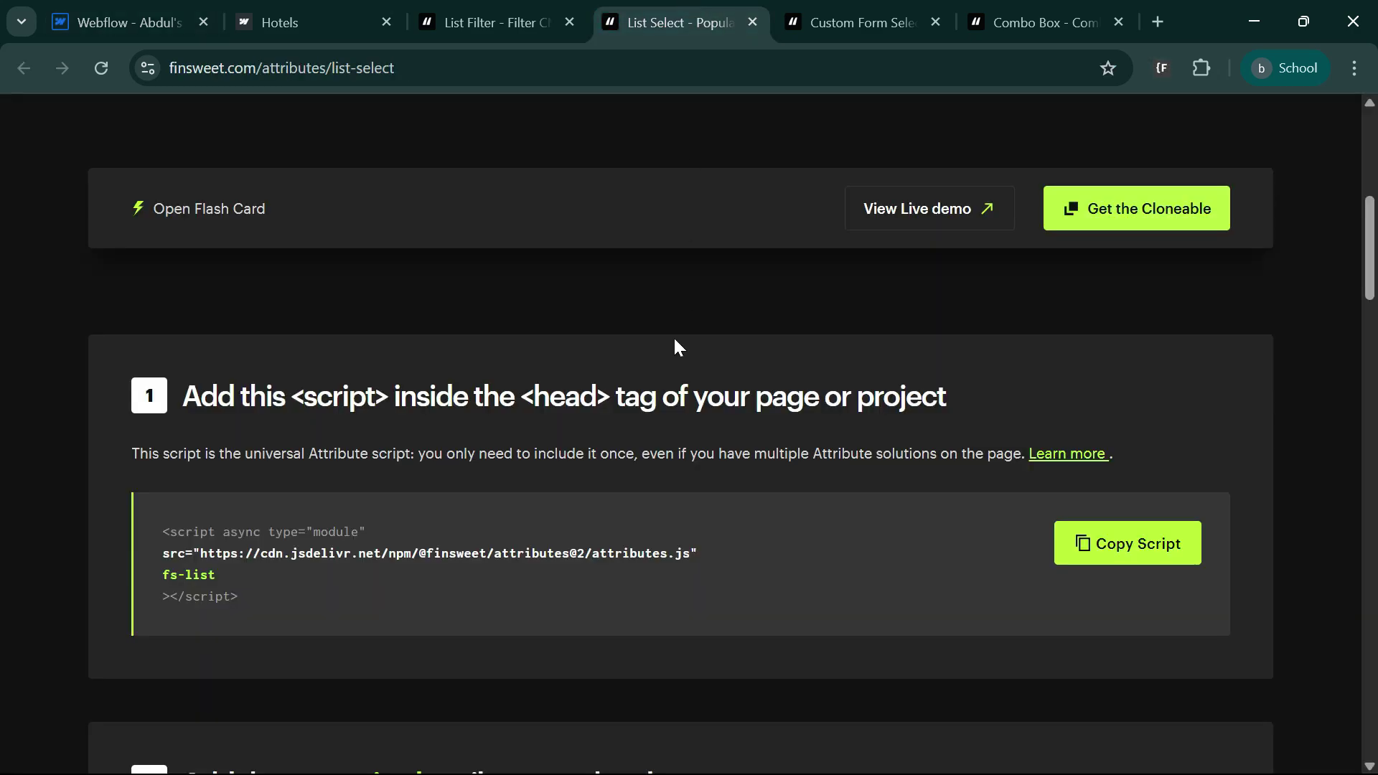
scroll(577, 511, "down", 6)
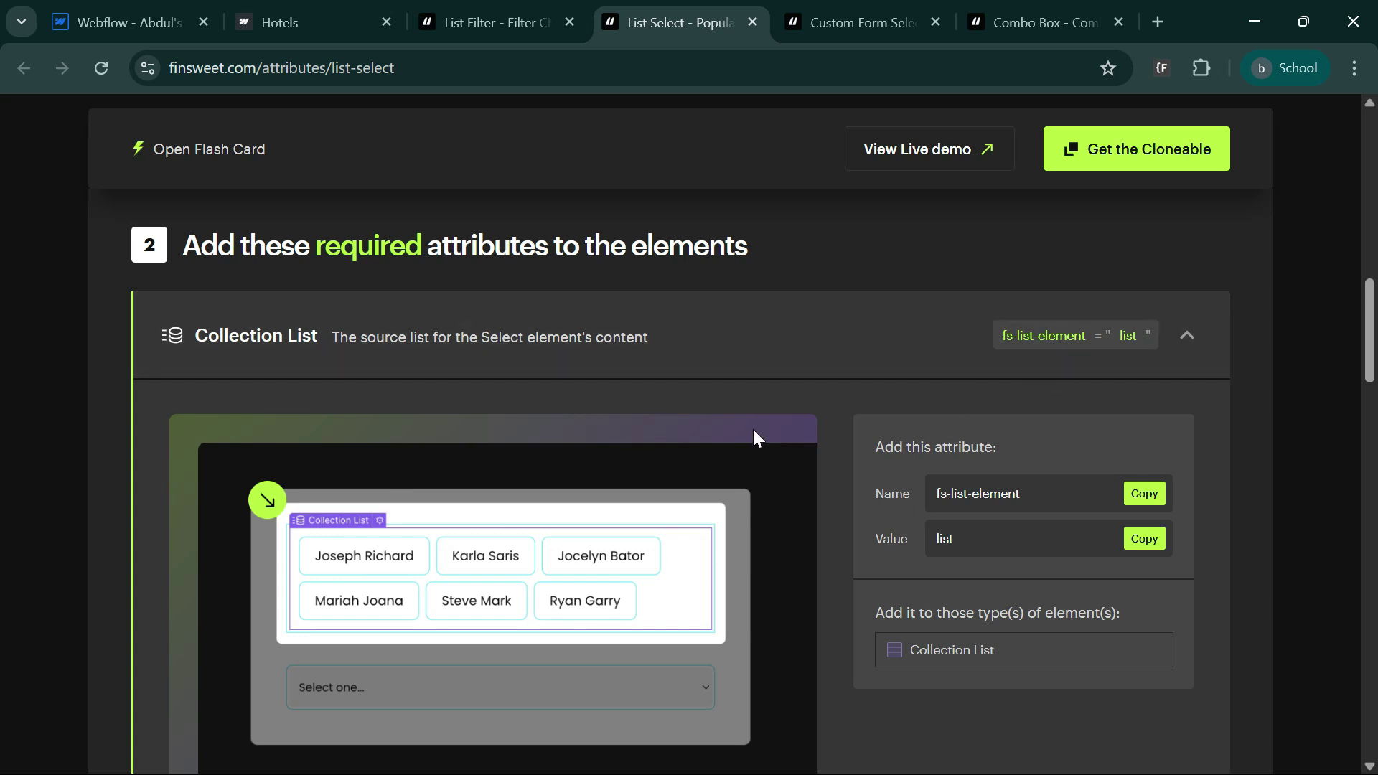
left_click(1042, 346)
left_click(146, 6)
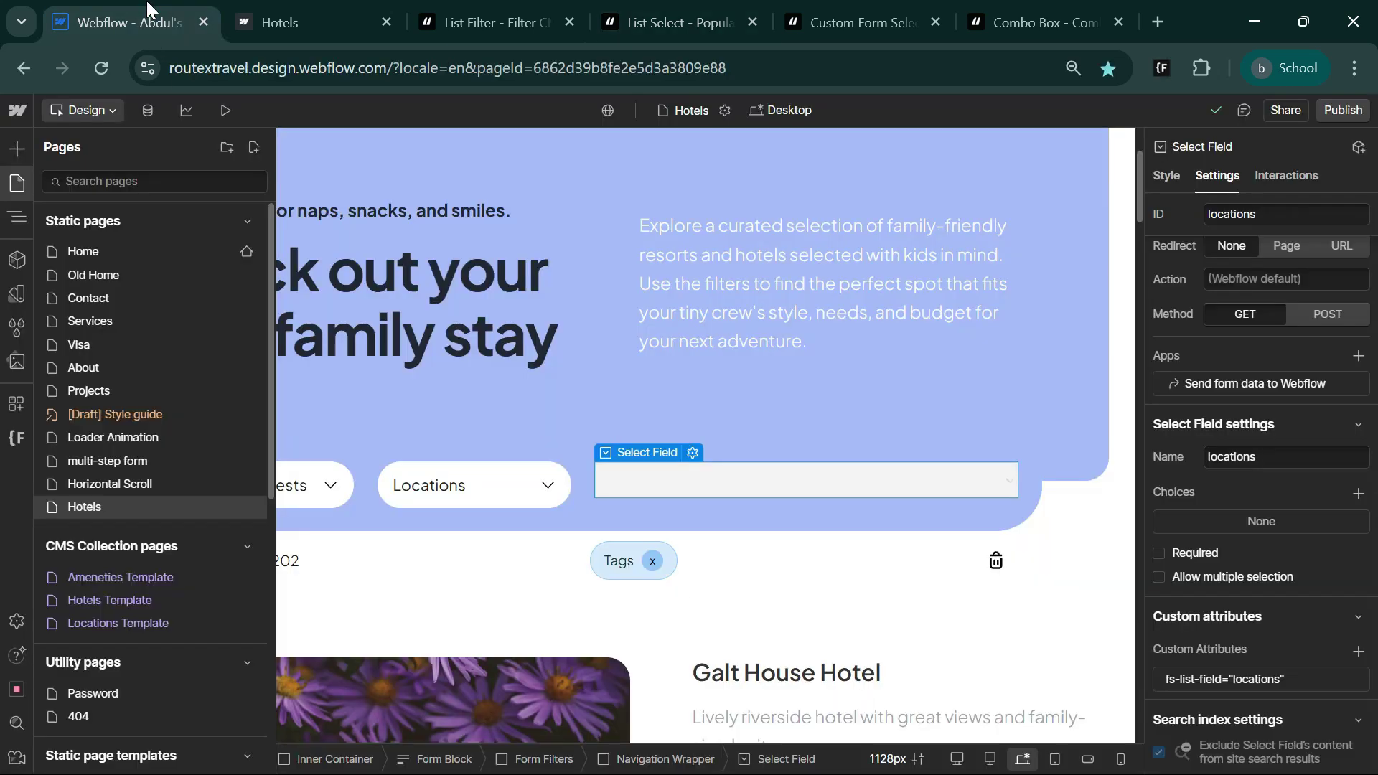
Step: Add a Collection List next to the empty Select field and connect its source to the Locations collection
key("ctrl+k")
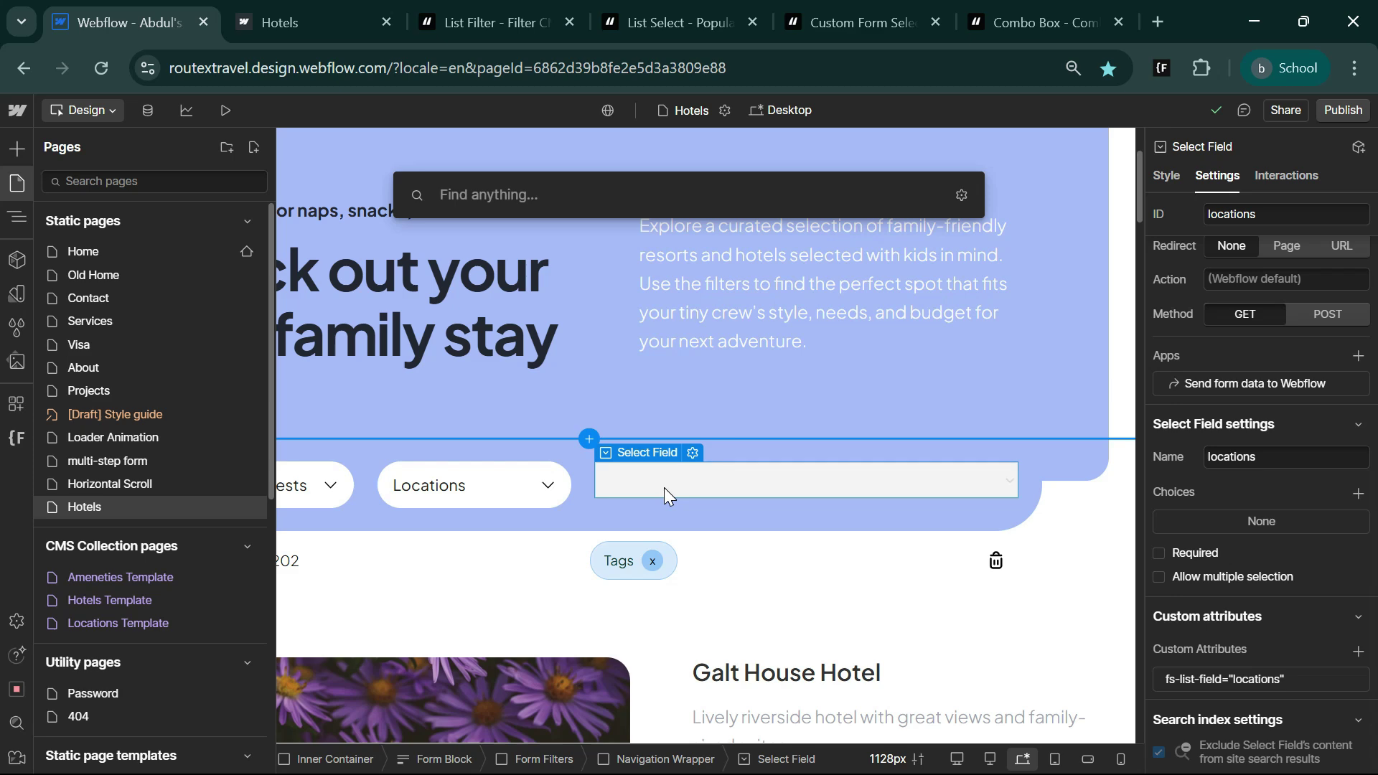
type("col")
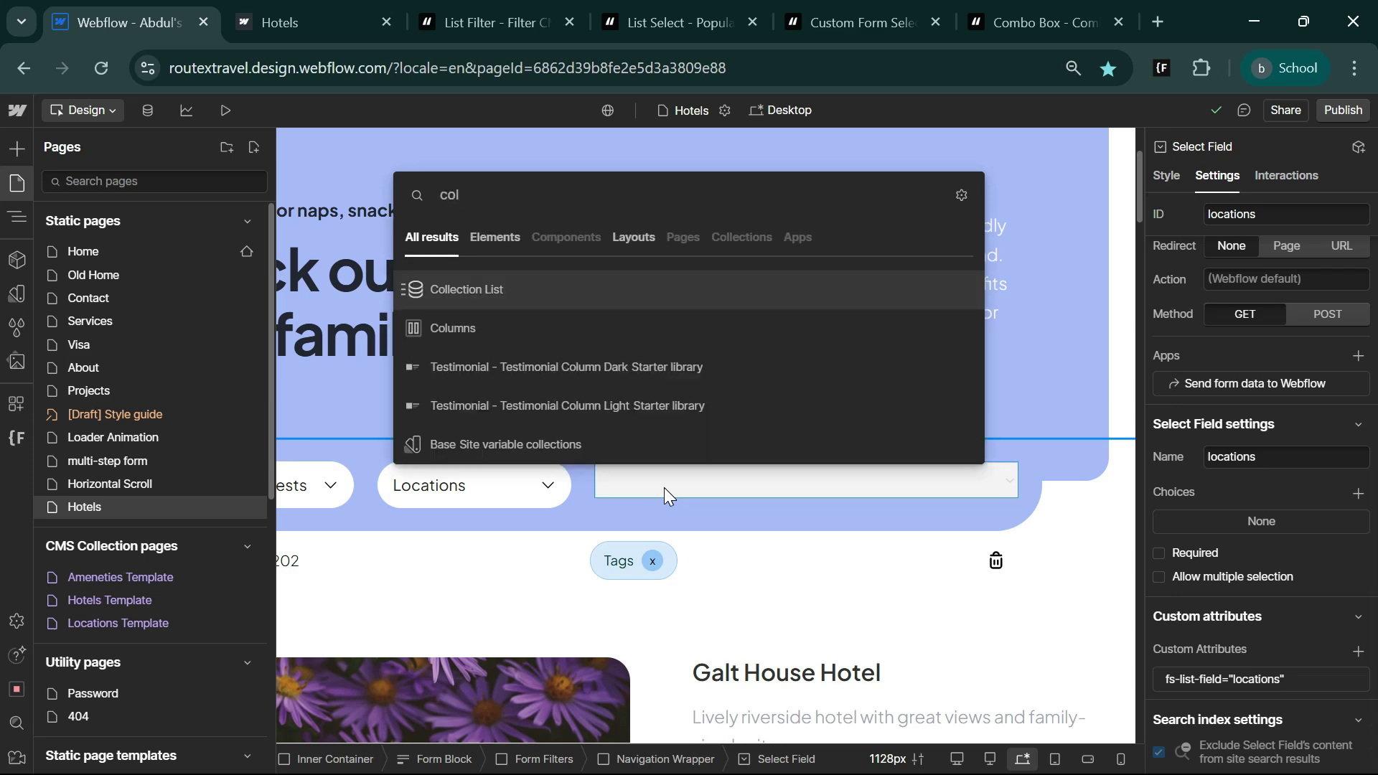
key("Return")
left_click(948, 358)
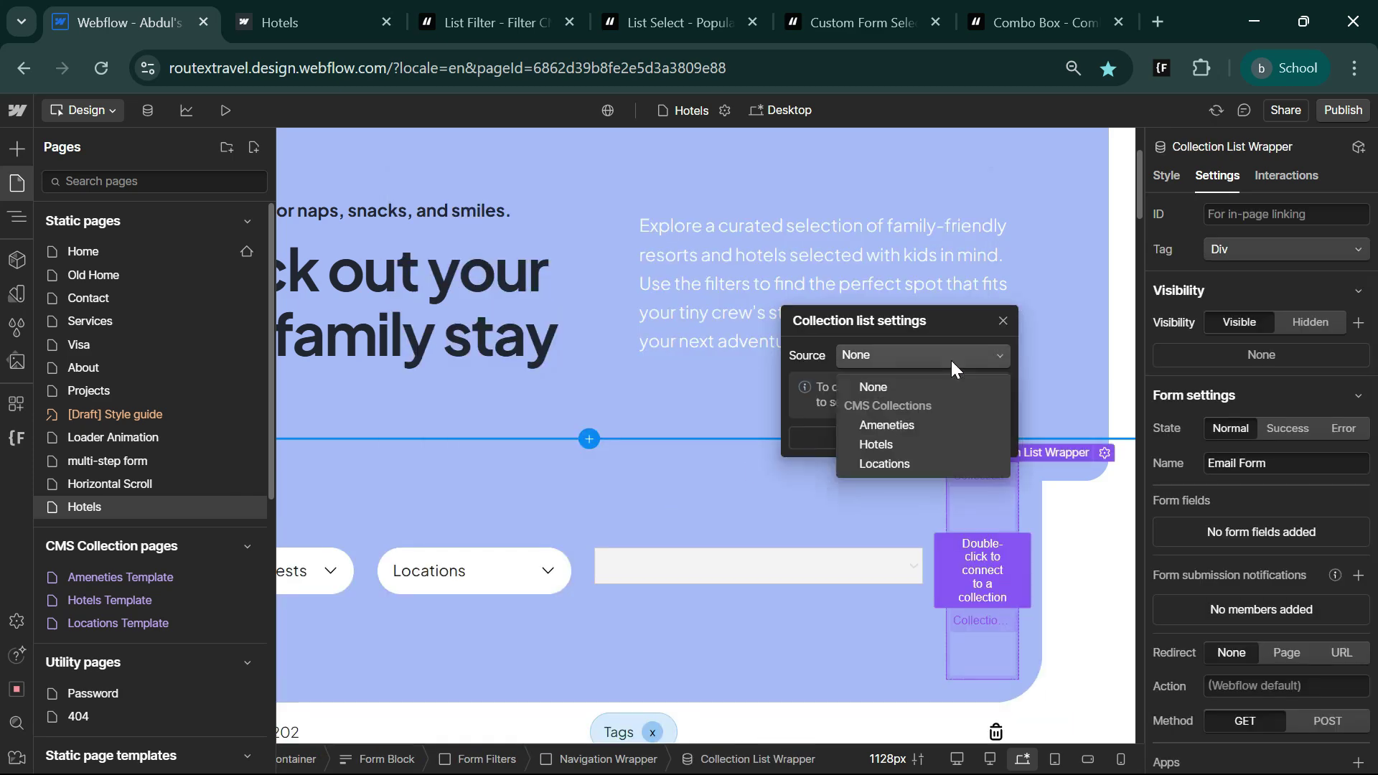
left_click(891, 465)
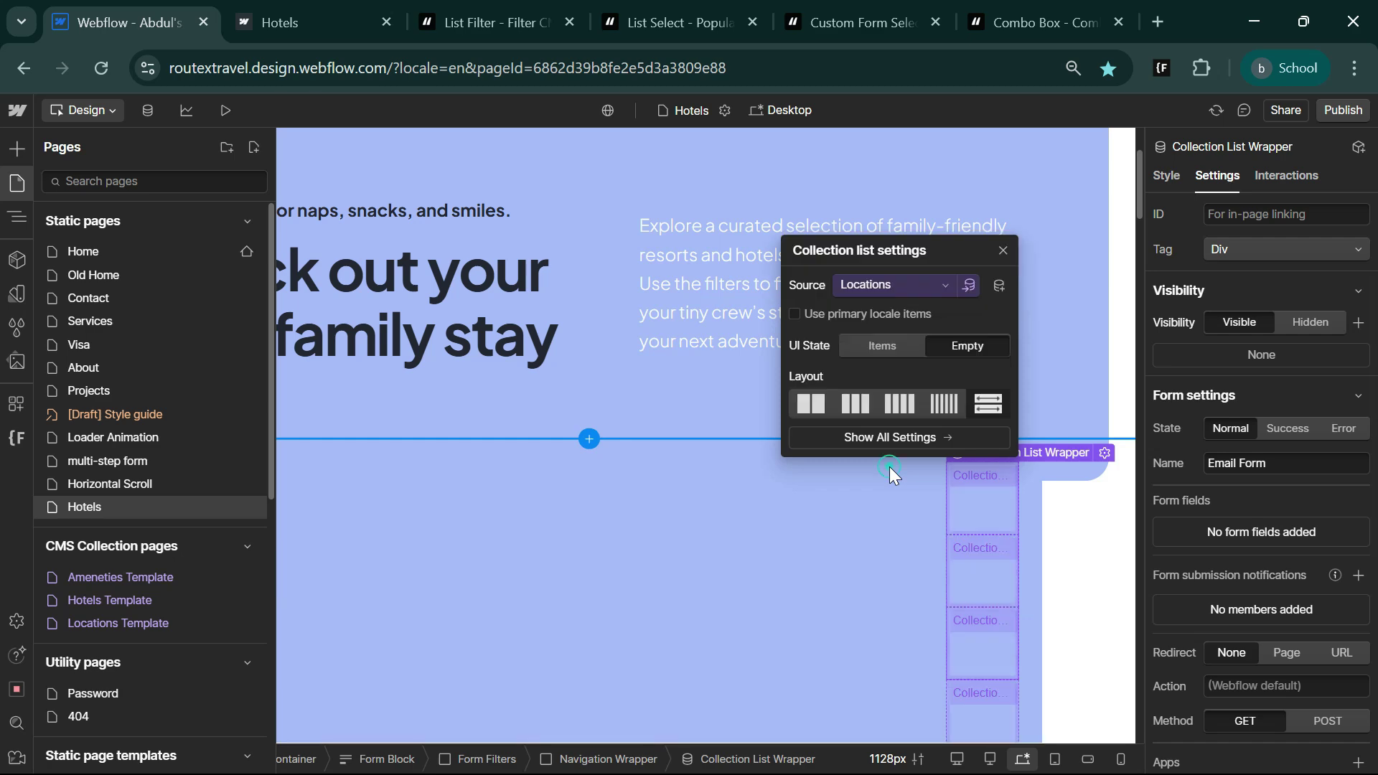
Step: Add a Text Block inside the Collection Item and bind its text to the Locations Name field
left_click(981, 514)
key("ctrl+k")
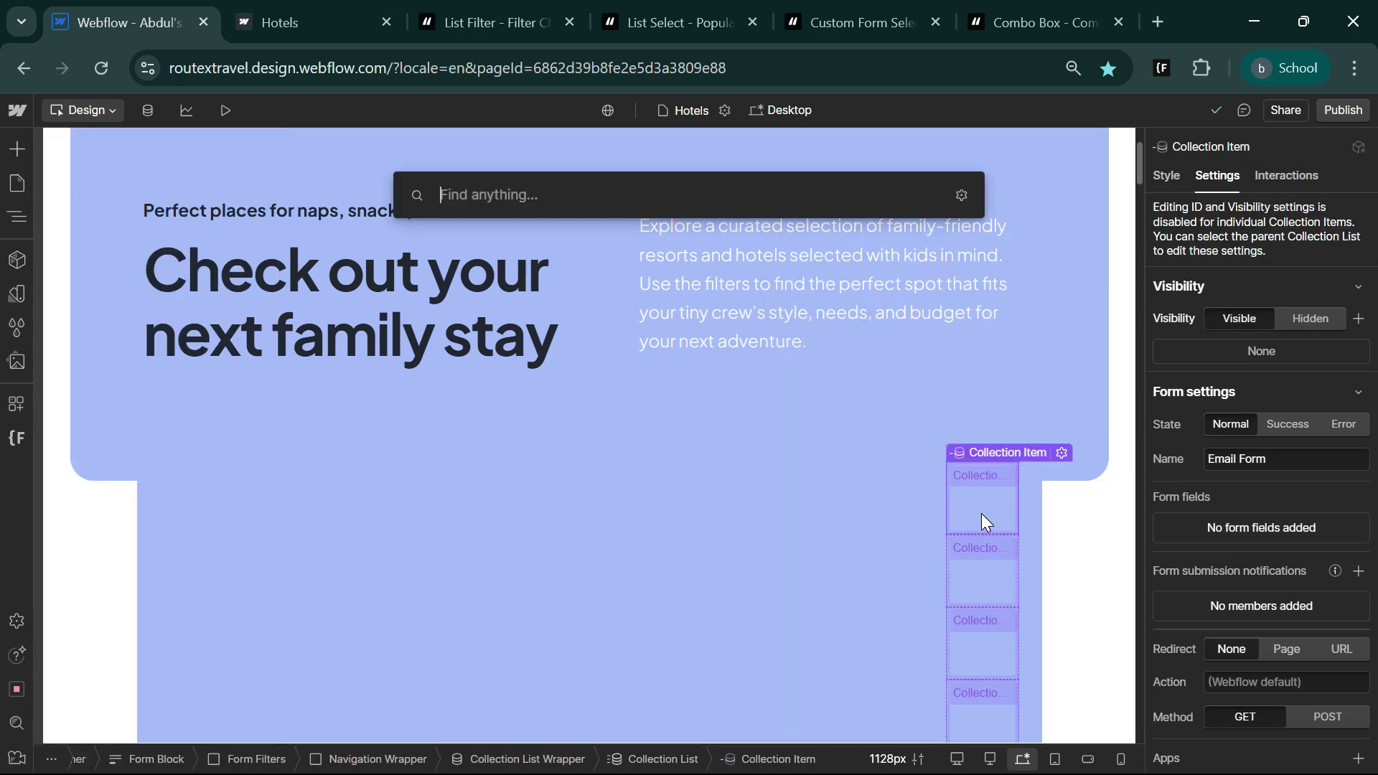
type("tex")
key("Down")
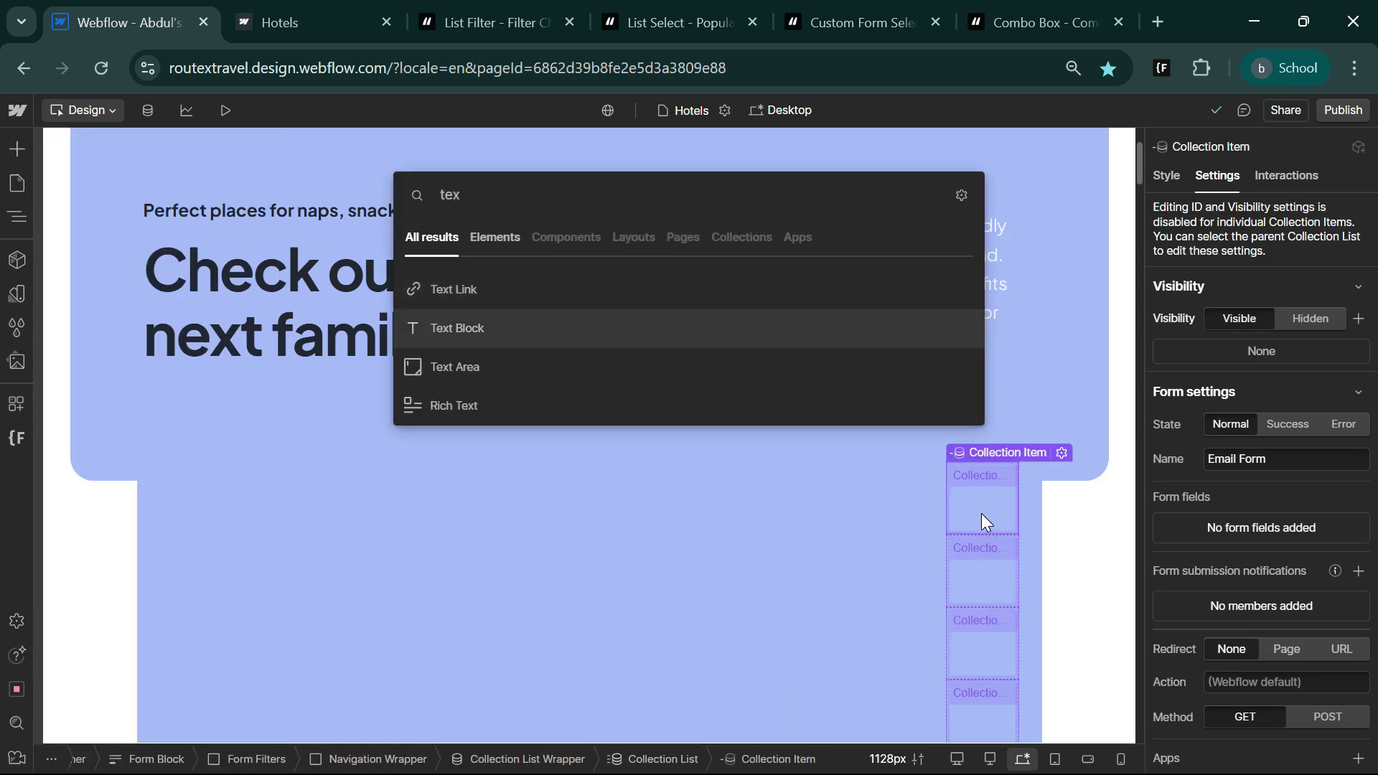
key("Return")
left_click(999, 571)
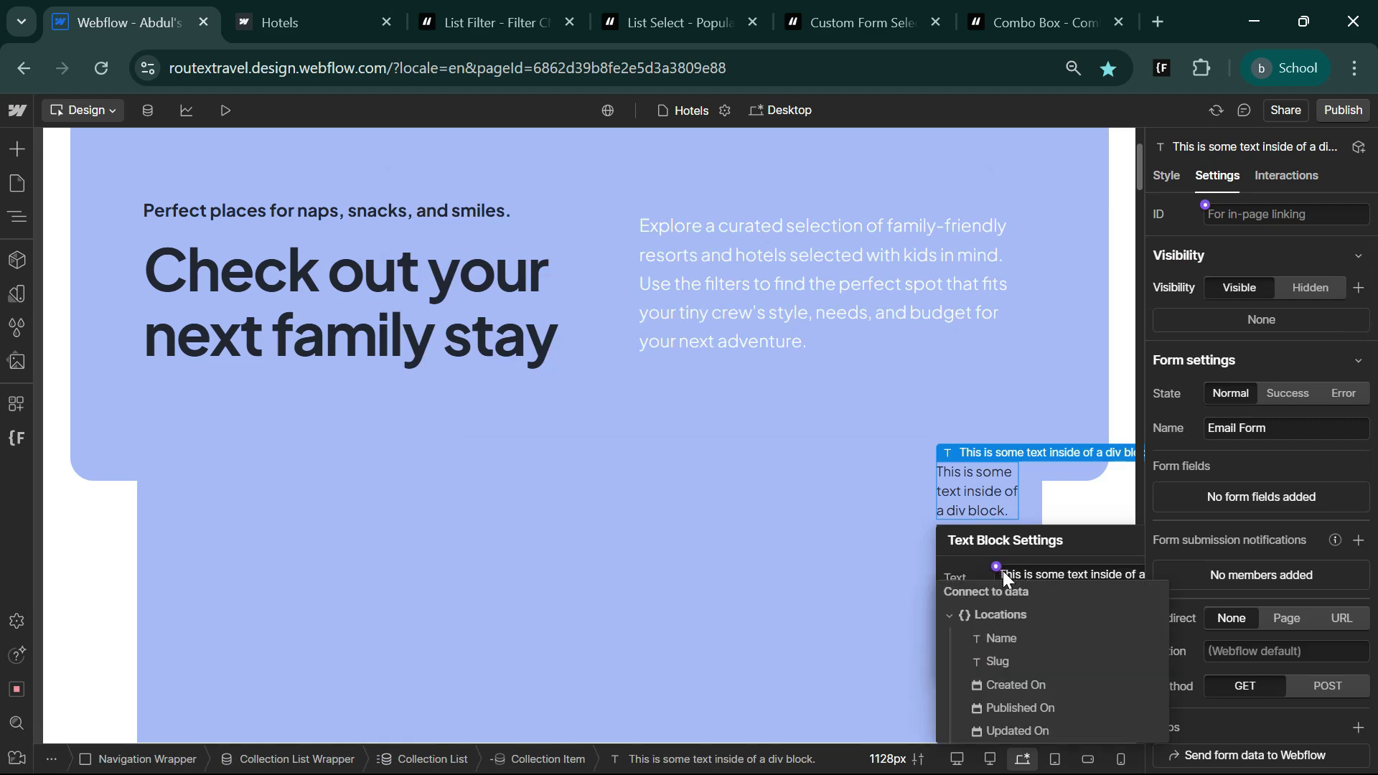
left_click(994, 639)
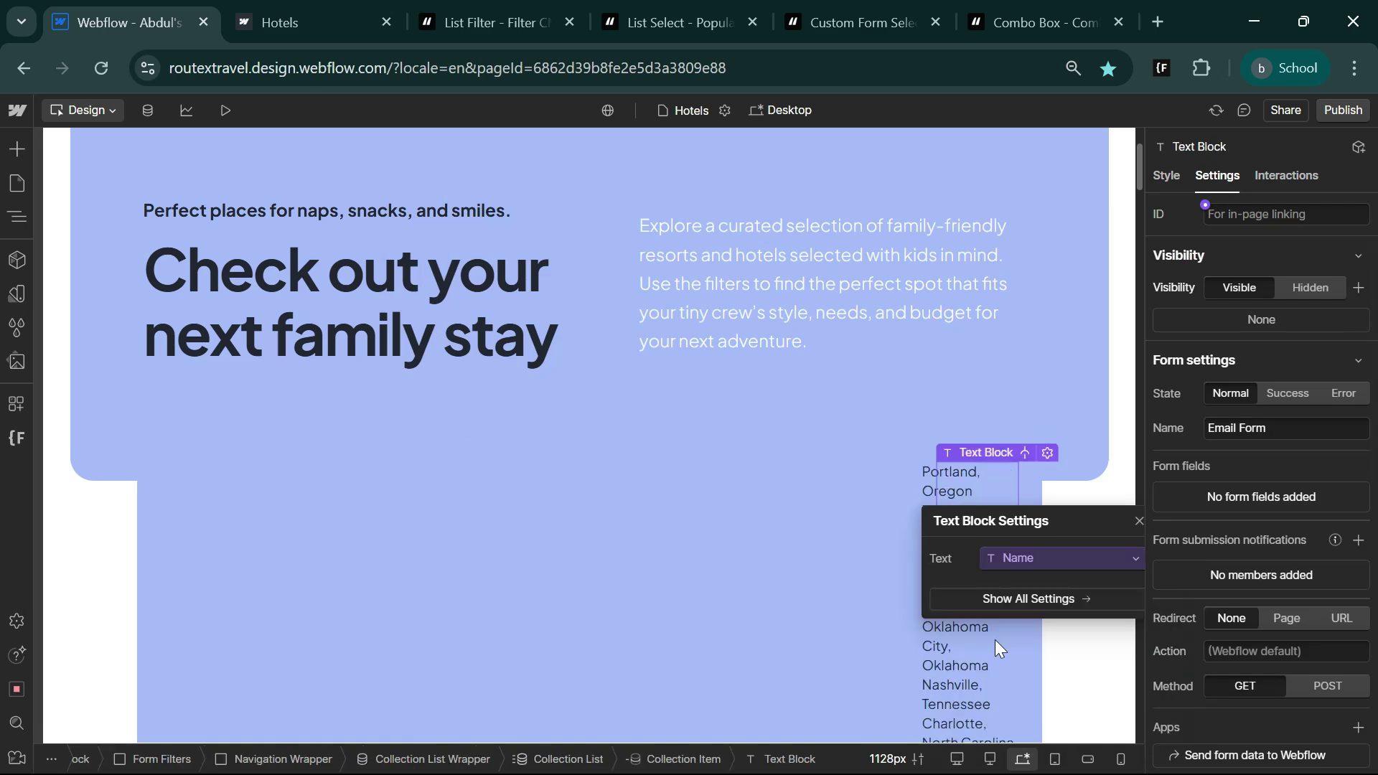
Step: Move the Collection List Wrapper out of the Navigation Wrapper, directly into Form Filters below the filter fields
scroll(662, 652, "down", 5)
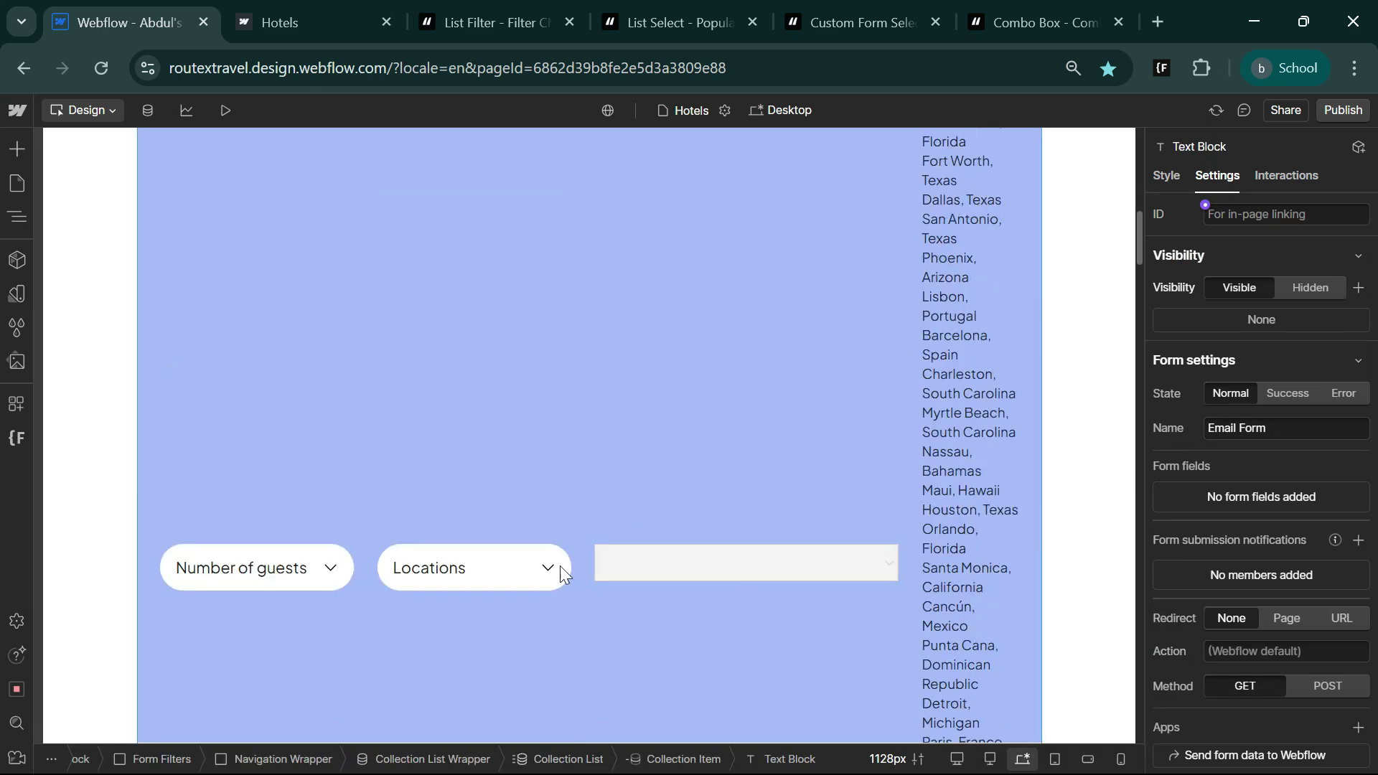
key("z")
left_click(87, 458)
Step: Add the custom attribute fs-list-element="list" to the Locations Collection List, as given in the List Select documentation
key("ctrl+4")
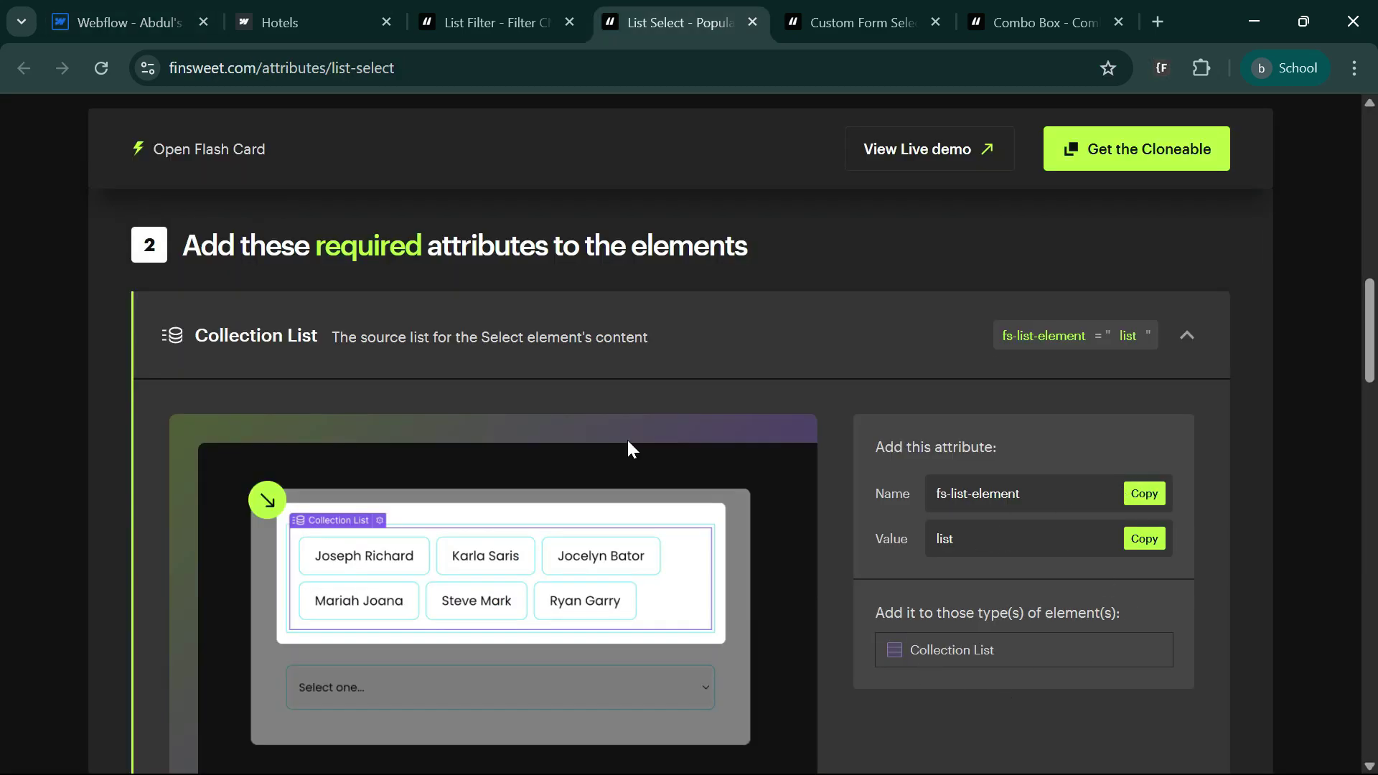
key("ctrl+1")
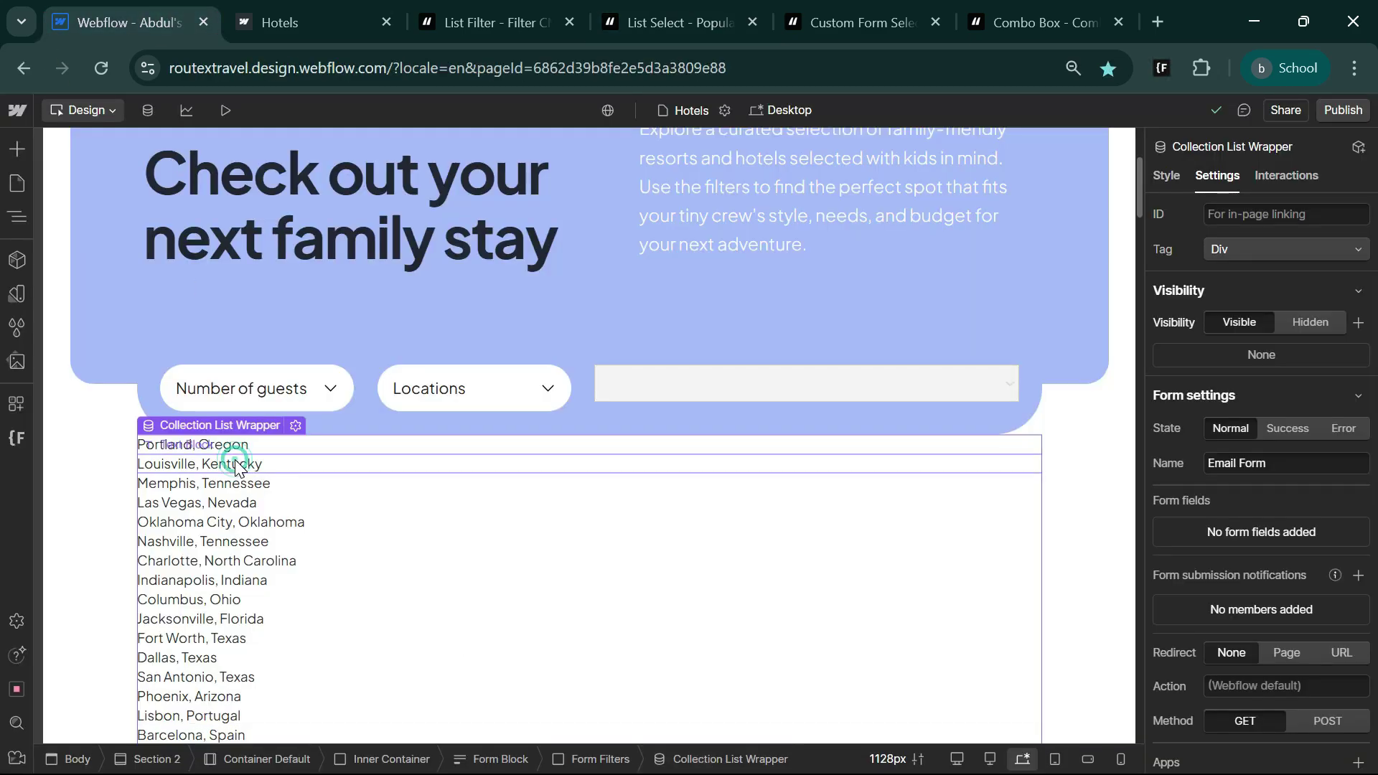
left_click(235, 467)
left_click(574, 761)
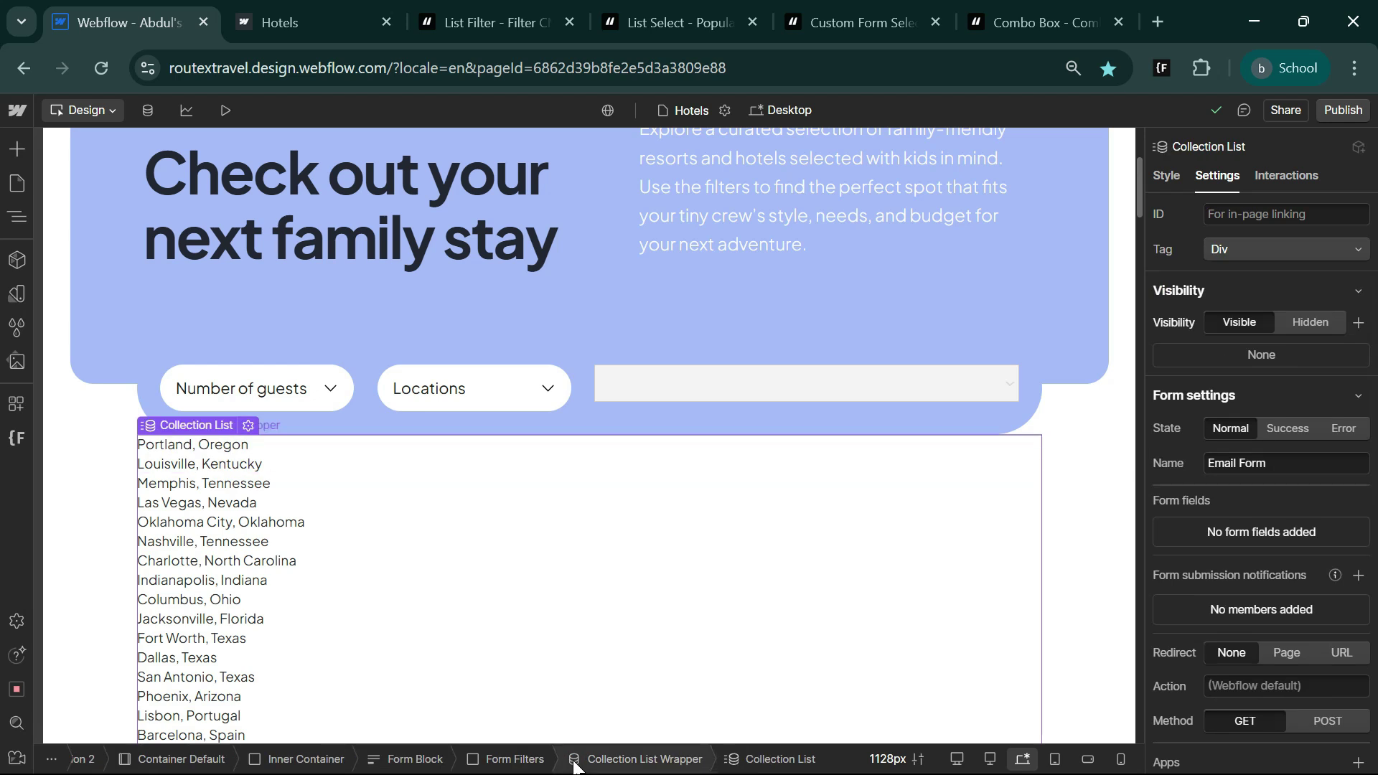
scroll(1263, 603, "down", 10)
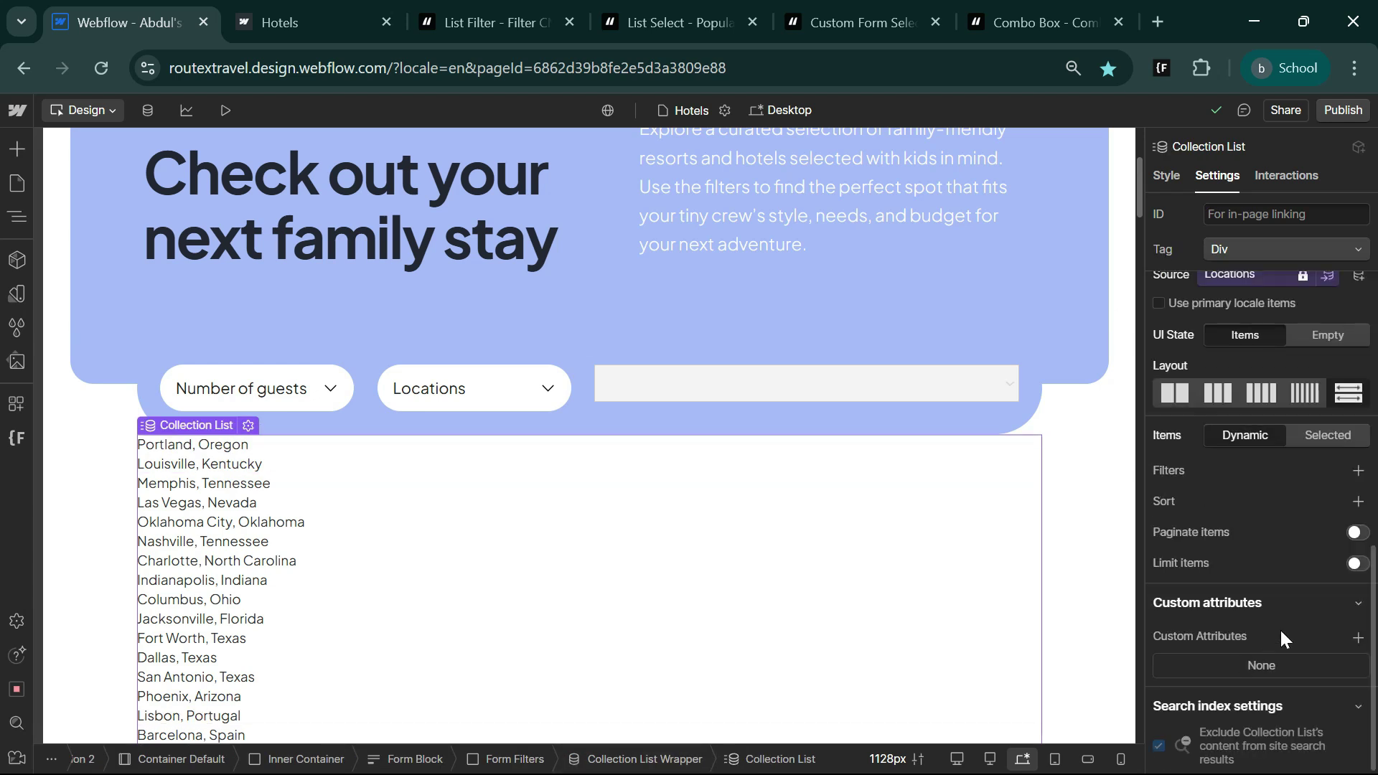
left_click(1359, 637)
key("ctrl+v")
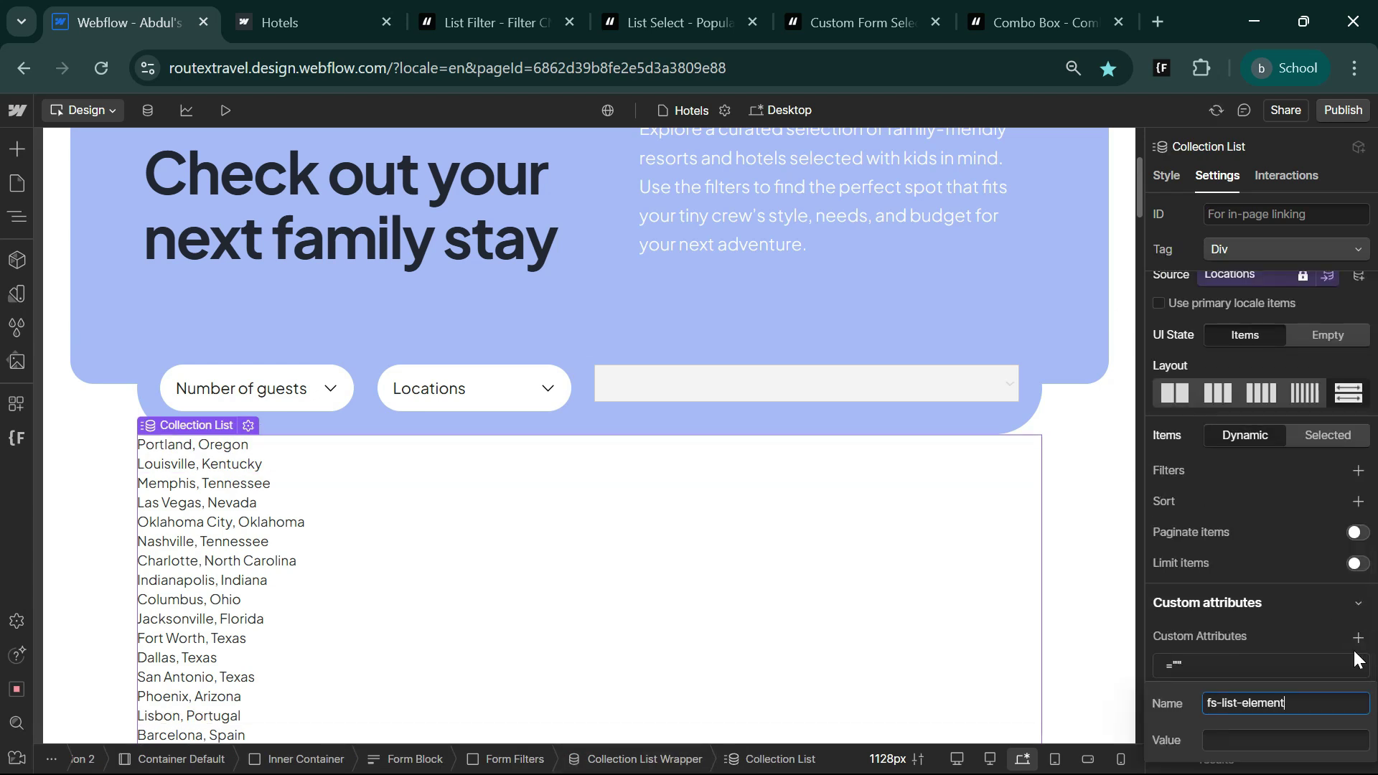
key("Tab")
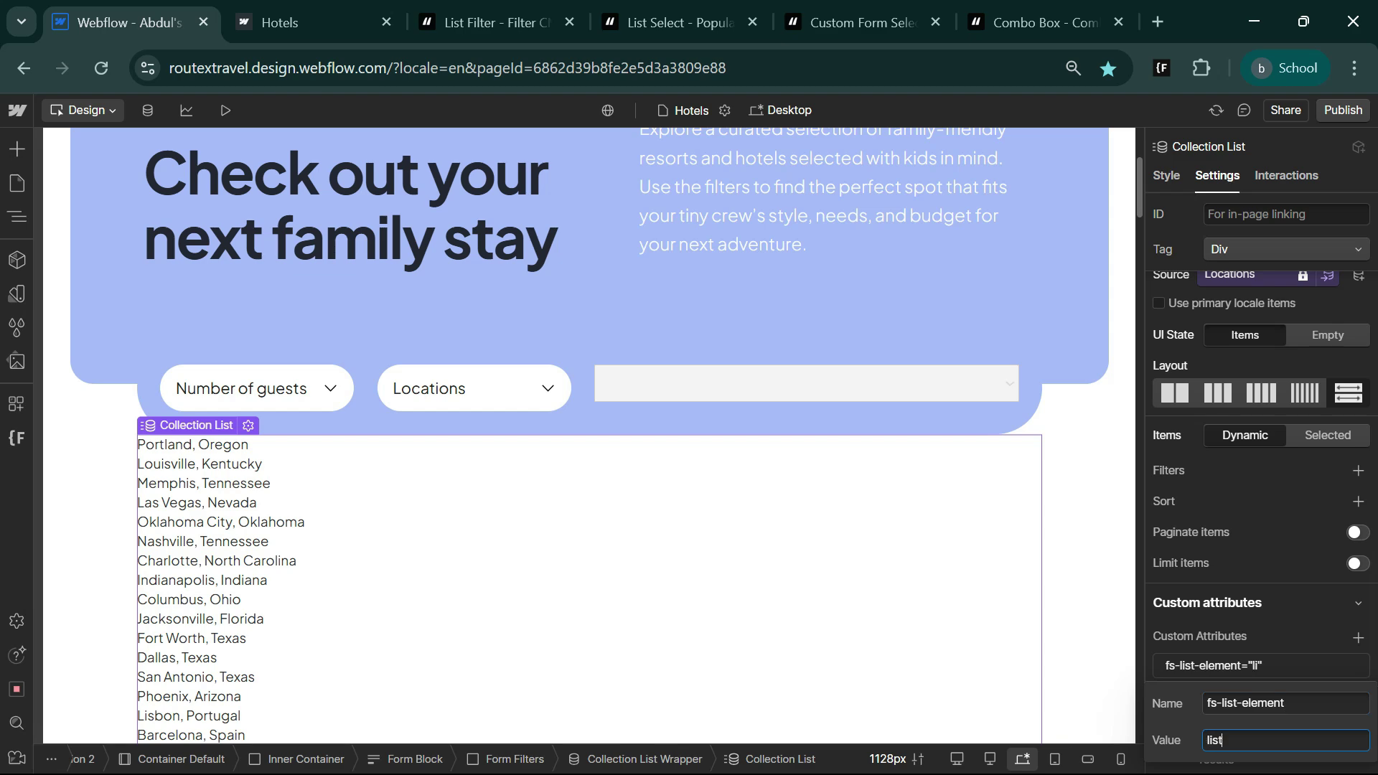
Step: Copy the Select Value attribute name fs-list-element from the List Select documentation
left_click(677, 22)
scroll(678, 555, "up", 3)
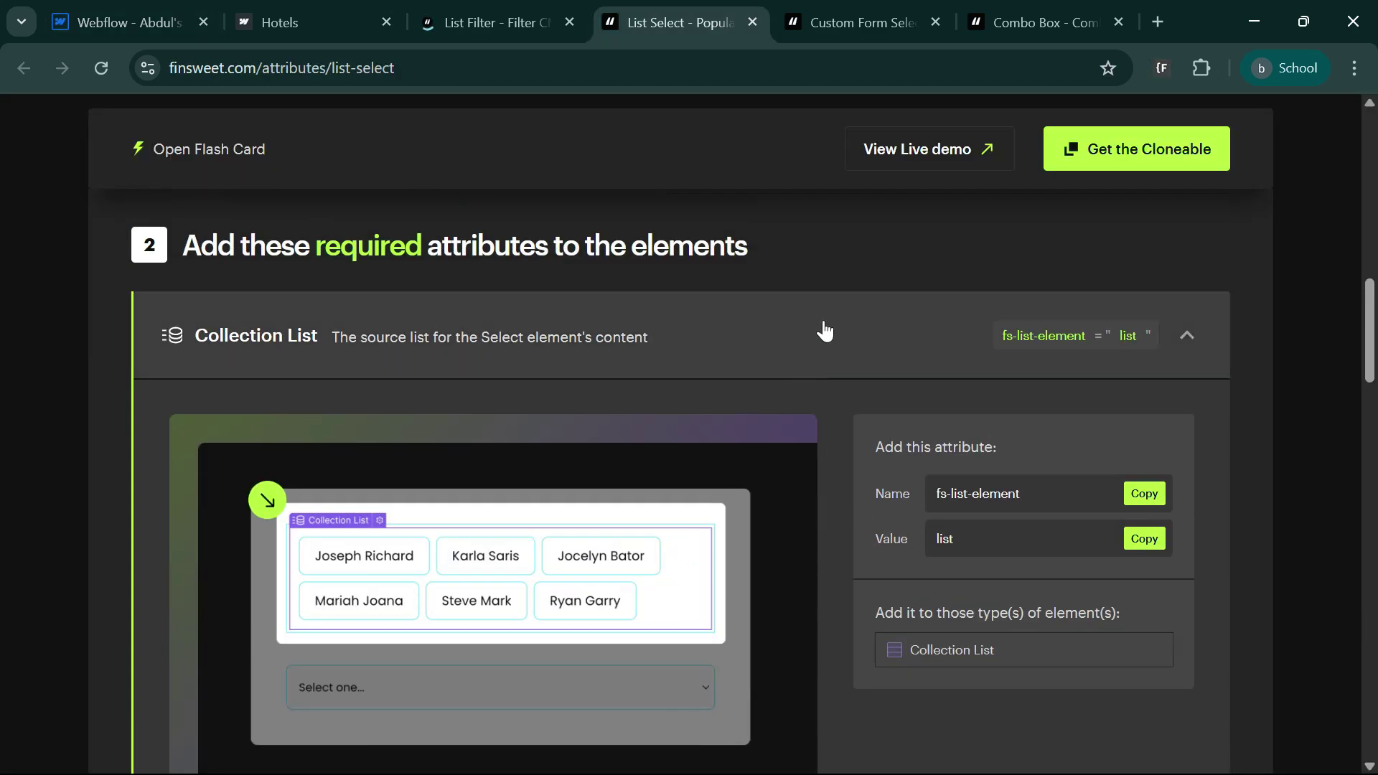
left_click(824, 318)
left_click(667, 461)
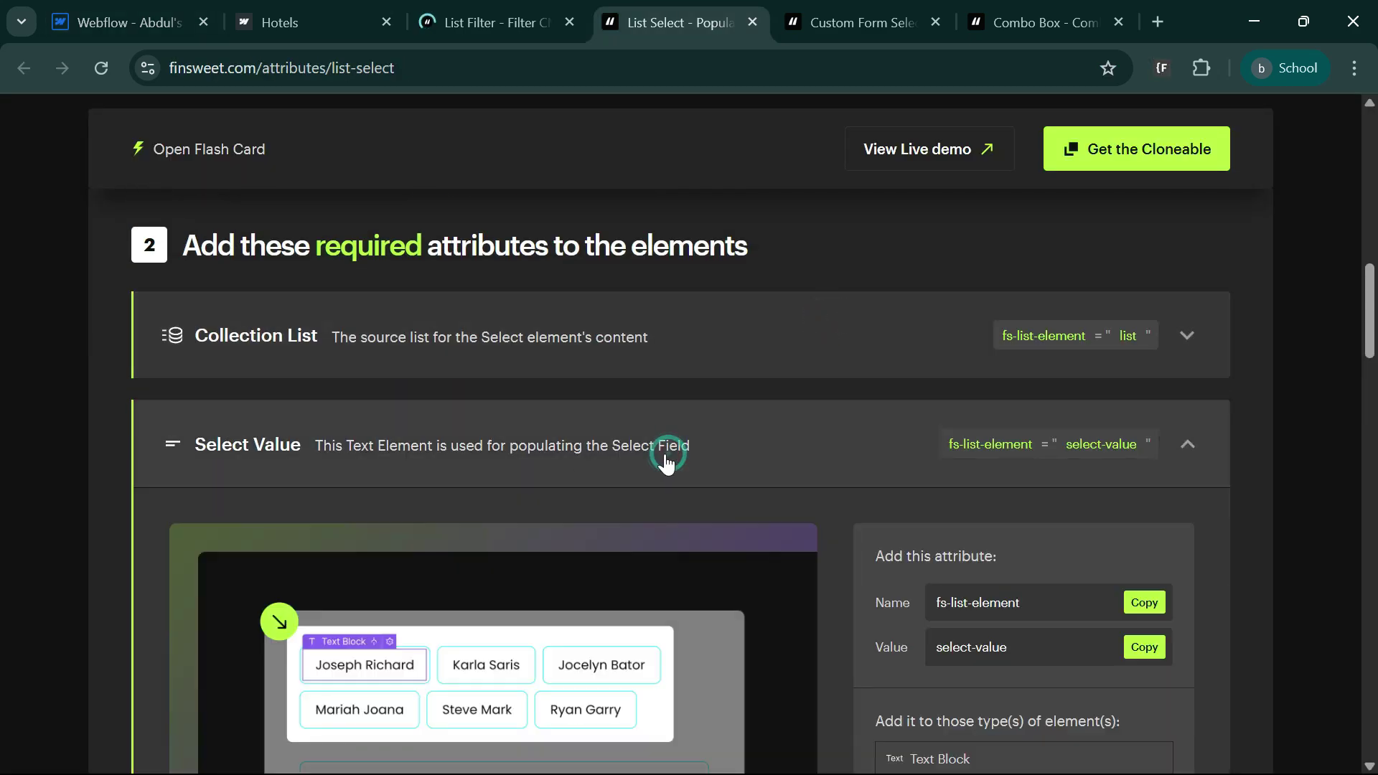
scroll(649, 592, "down", 3)
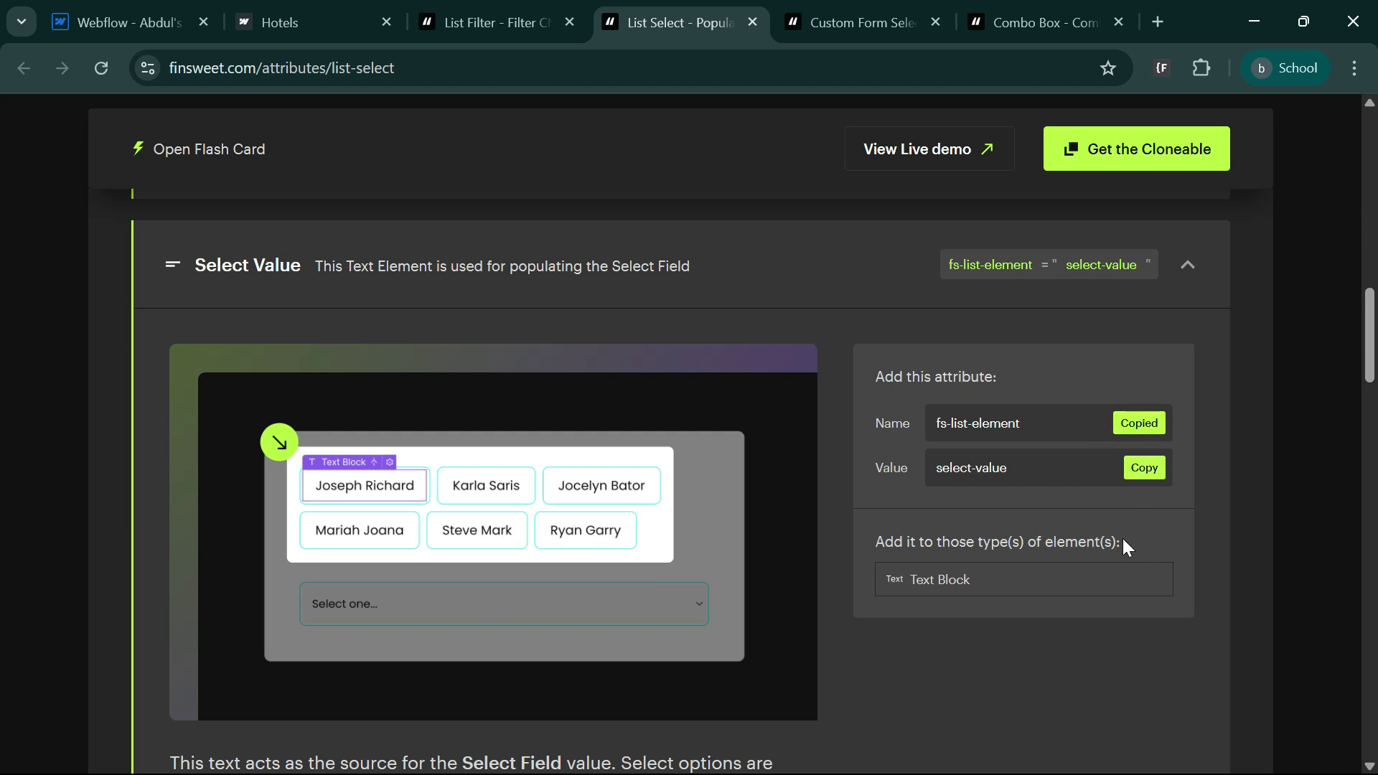
Step: Add the custom attribute fs-list-element="select-value" to the Text Block in the Collection Item, taking the value from the documentation
left_click(146, 14)
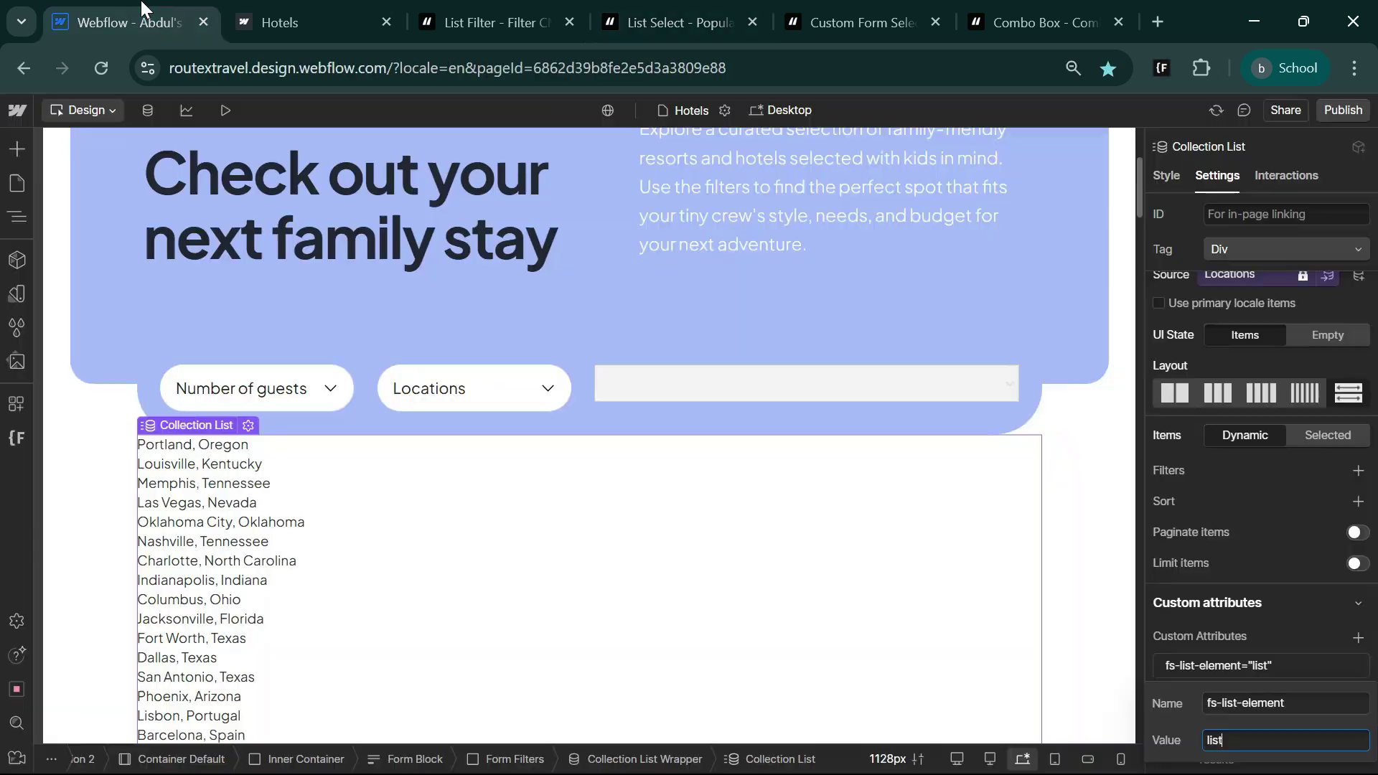
left_click(198, 465)
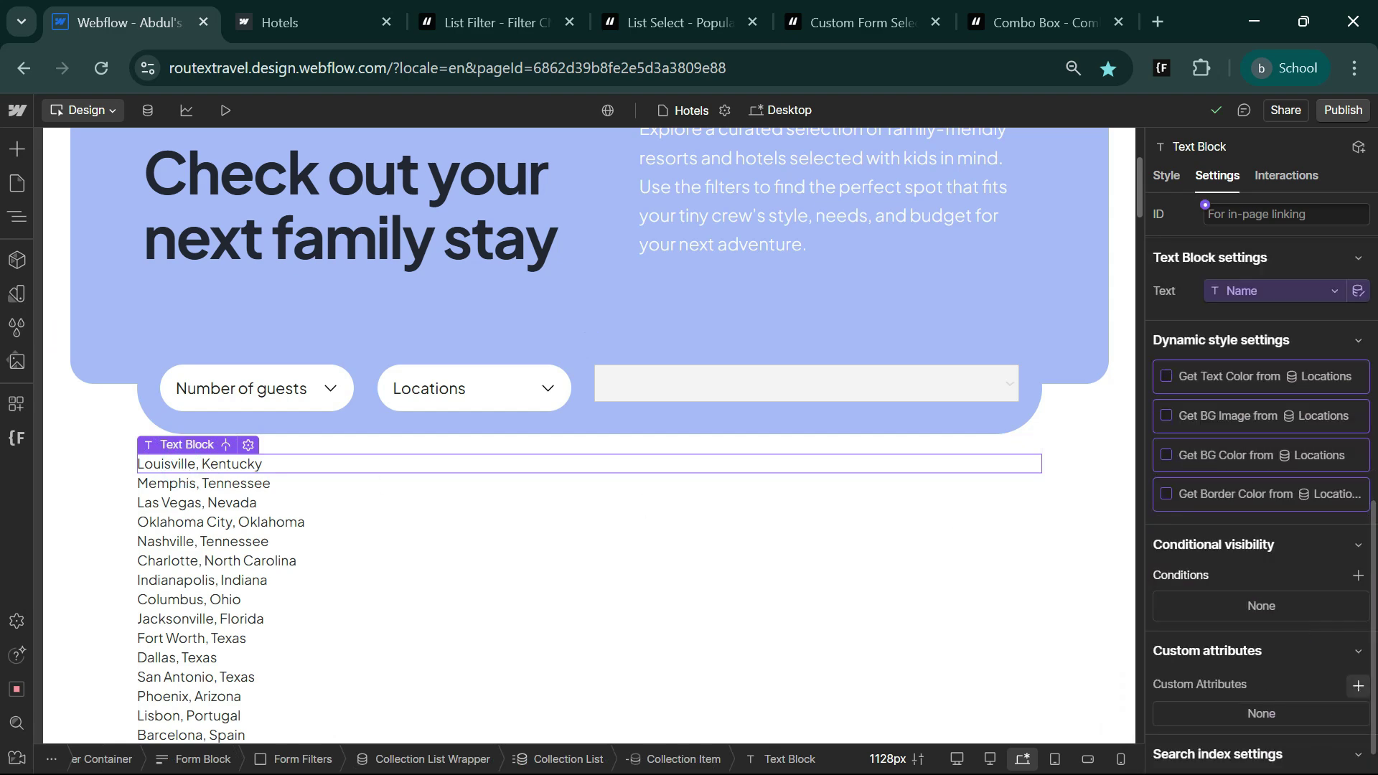
left_click(1358, 686)
key("ctrl+v")
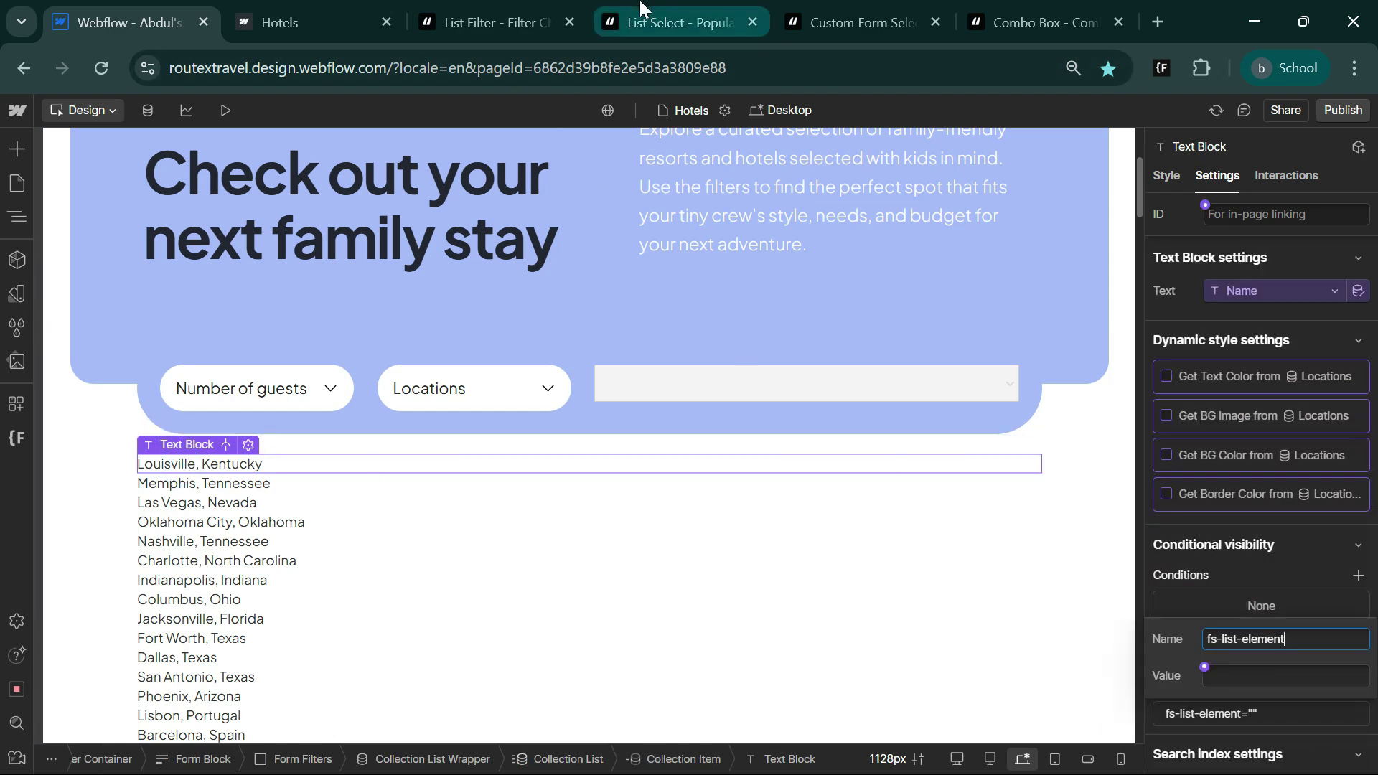
left_click(641, 23)
left_click(115, 23)
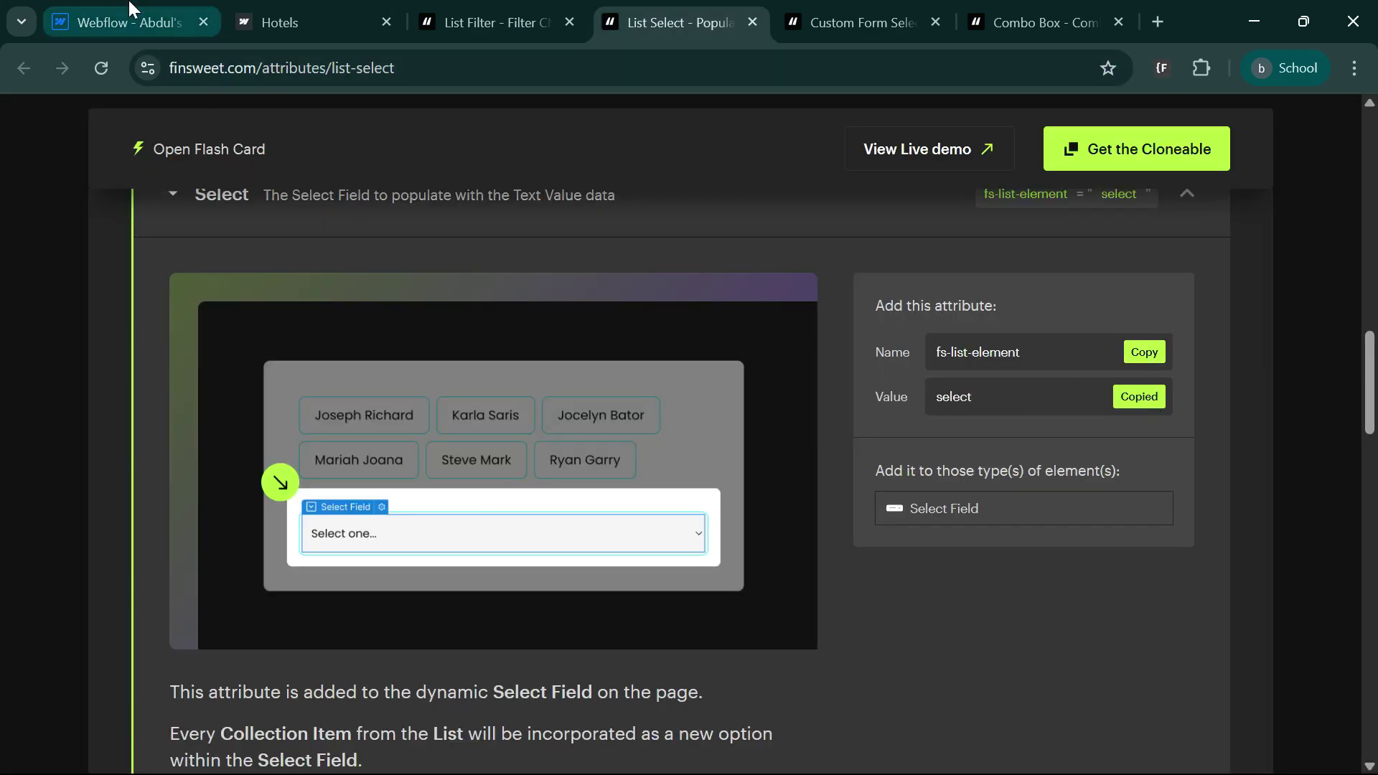
Step: Add the custom attribute fs-list-element="select" to the Select Field
left_click(157, 19)
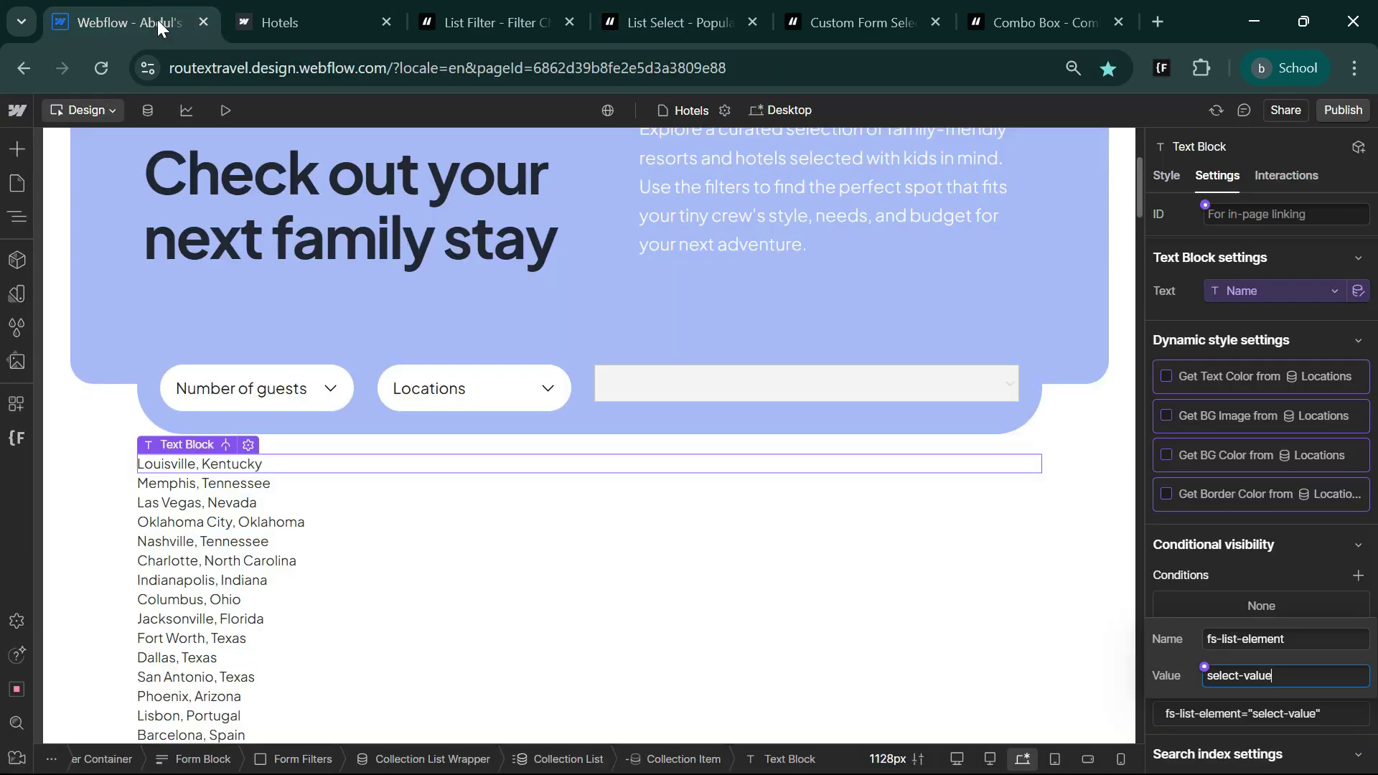
left_click(686, 385)
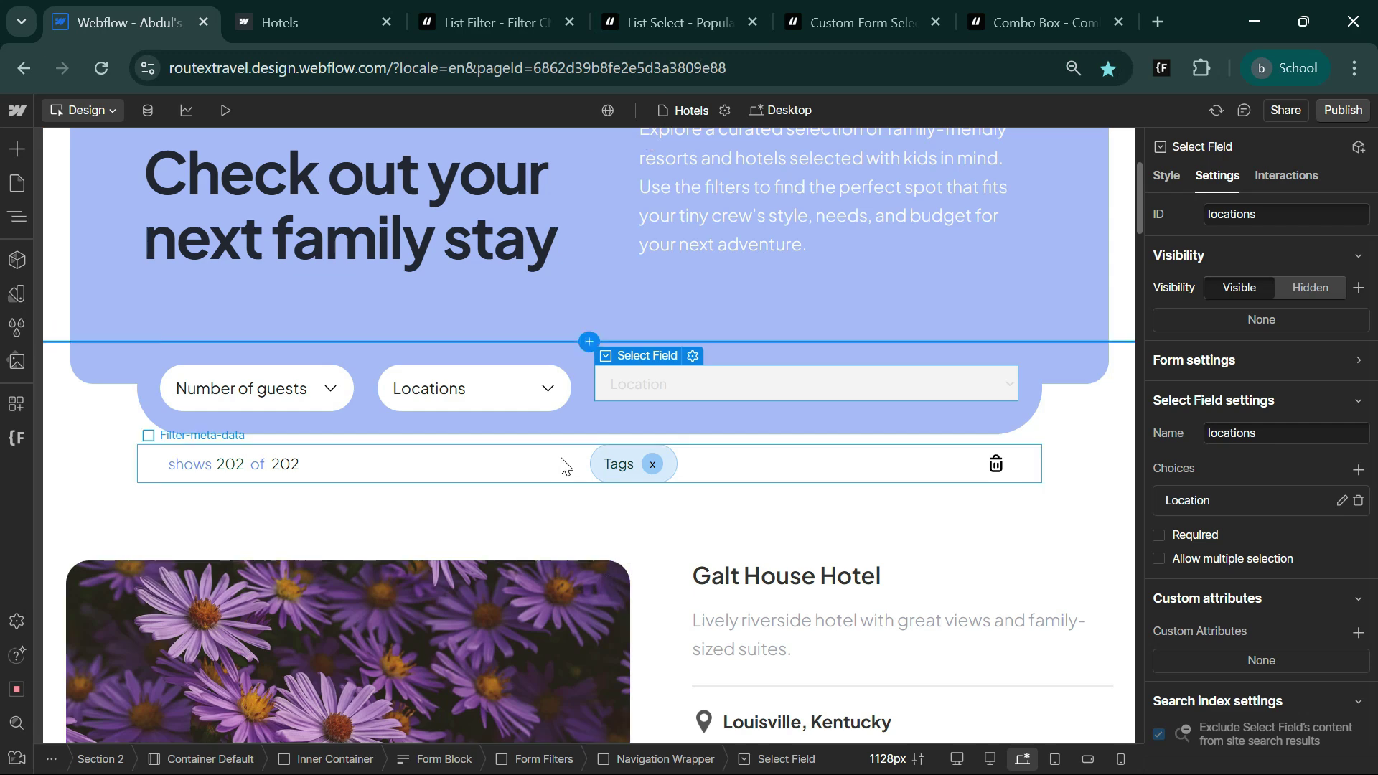
left_click(1357, 632)
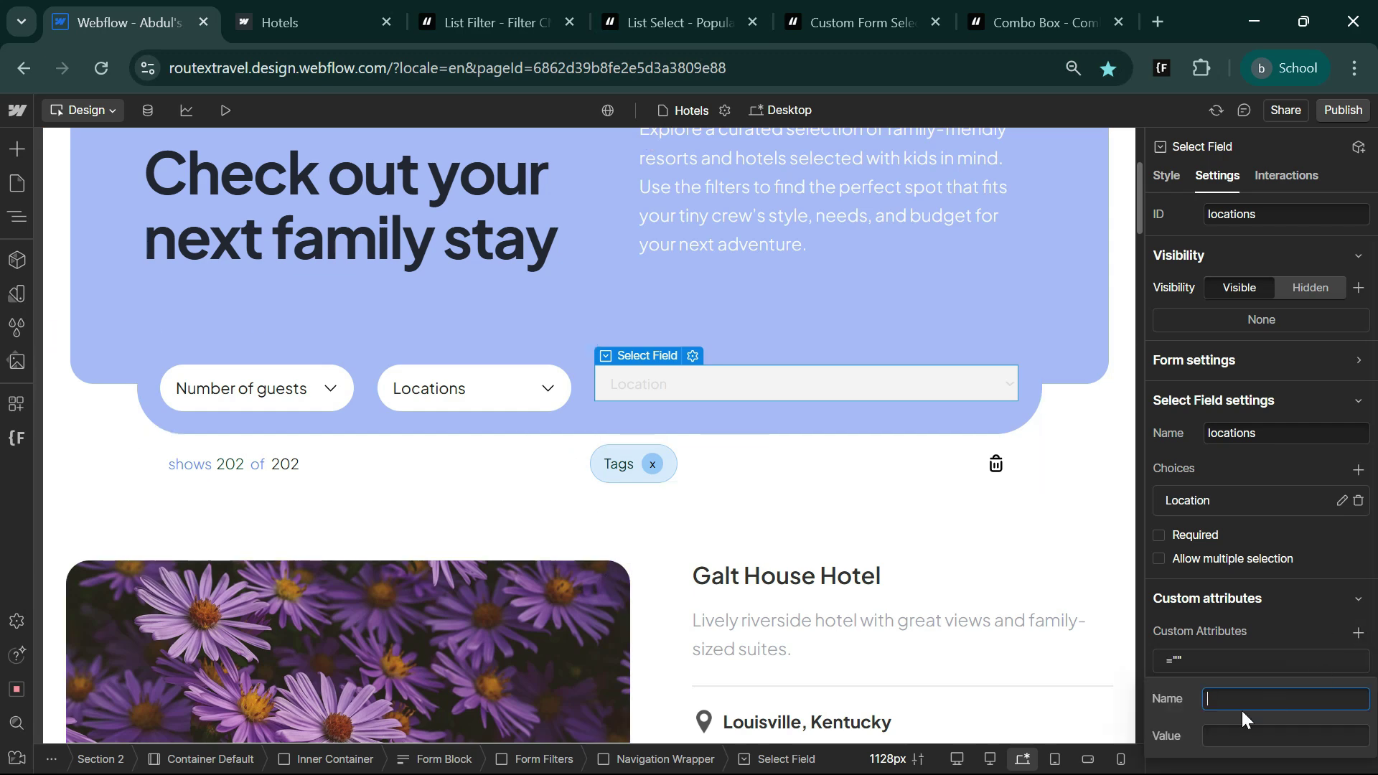
left_click(1220, 739)
type("select")
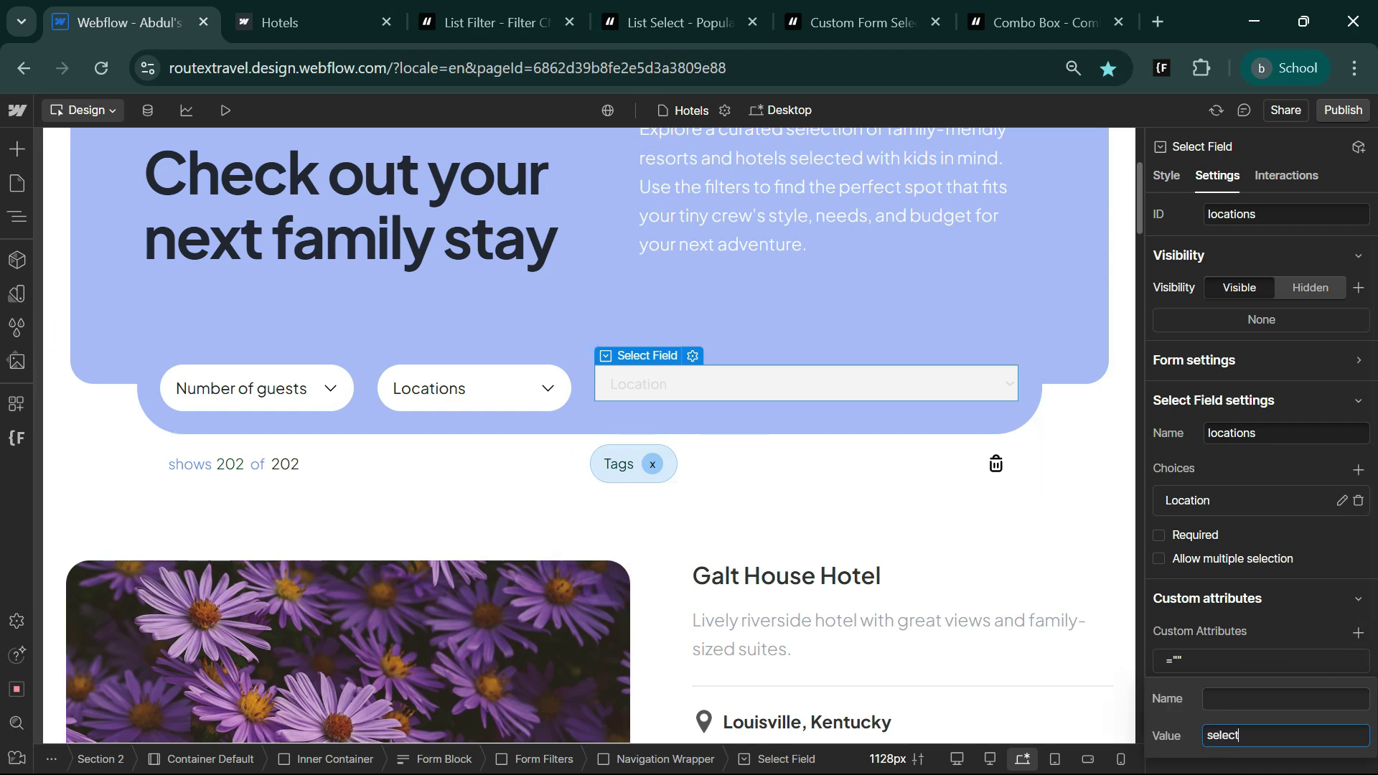
left_click(1284, 698)
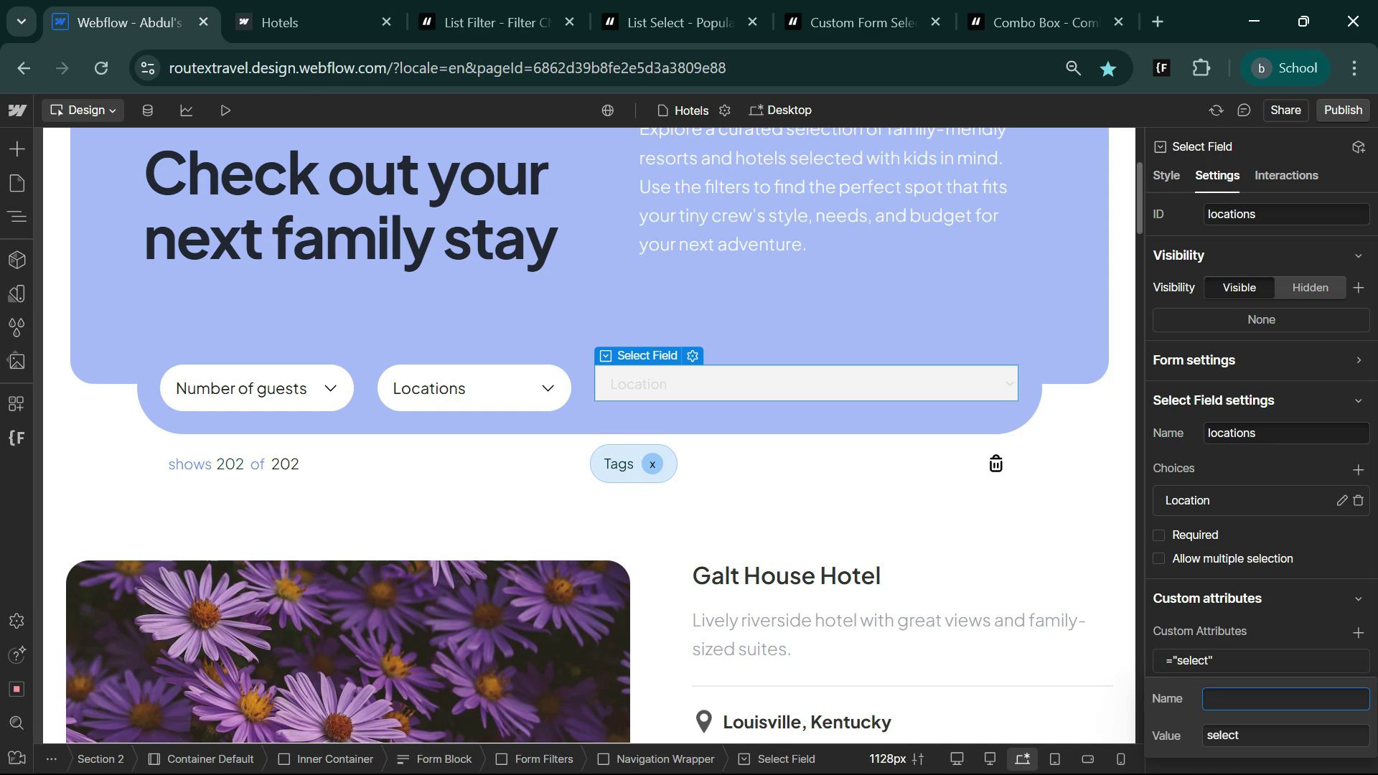
key("super+v")
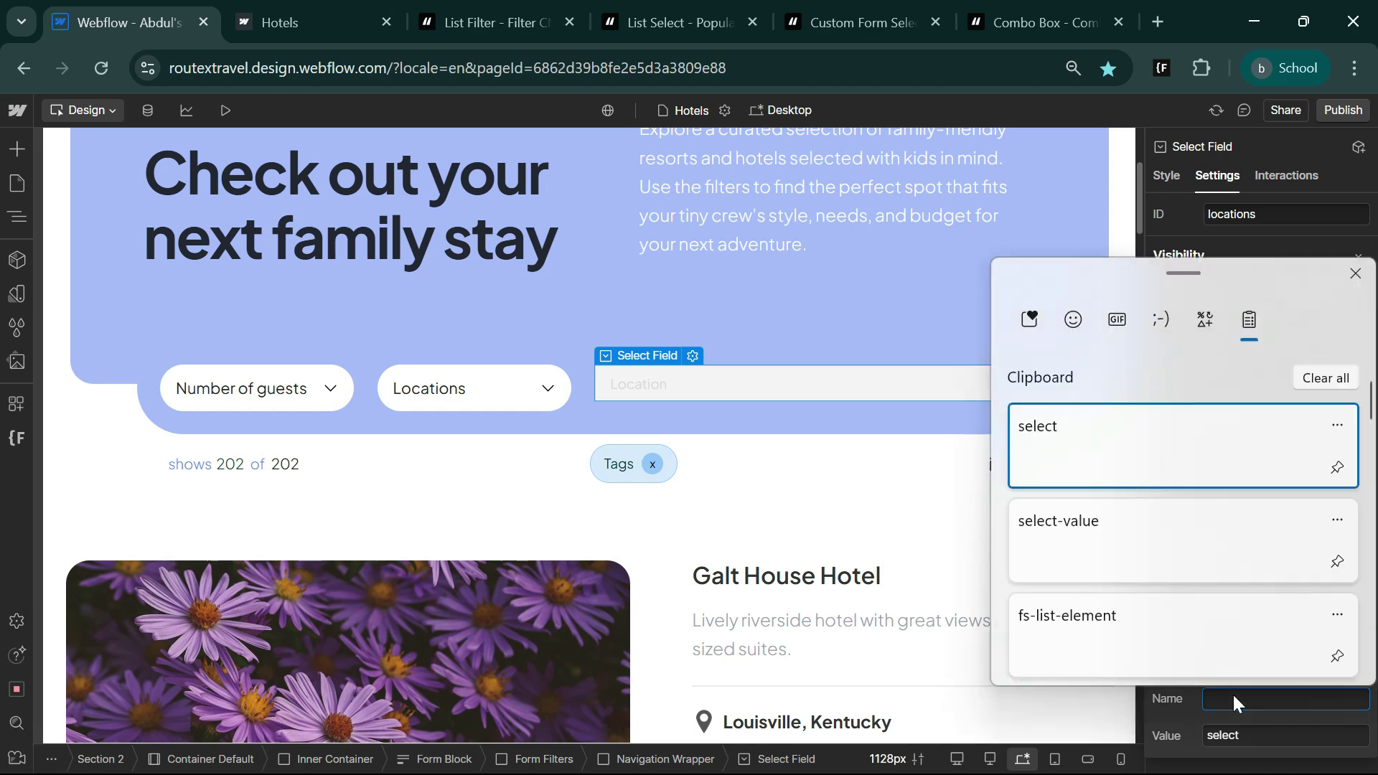
left_click(1129, 630)
left_click(1222, 623)
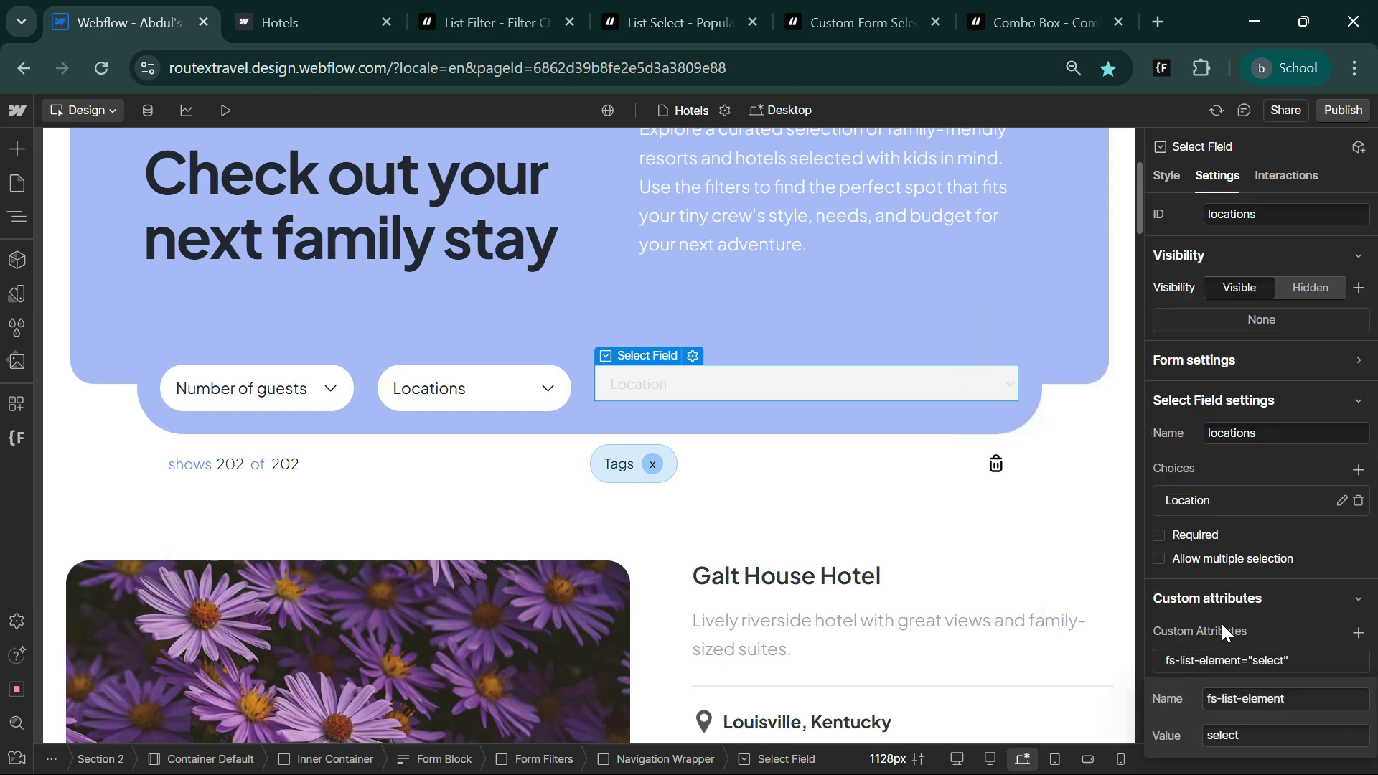
Step: Publish the site and check the options in the Location dropdown on the live Hotels page
left_click(1341, 115)
key("ctrl+Tab")
left_click(839, 490)
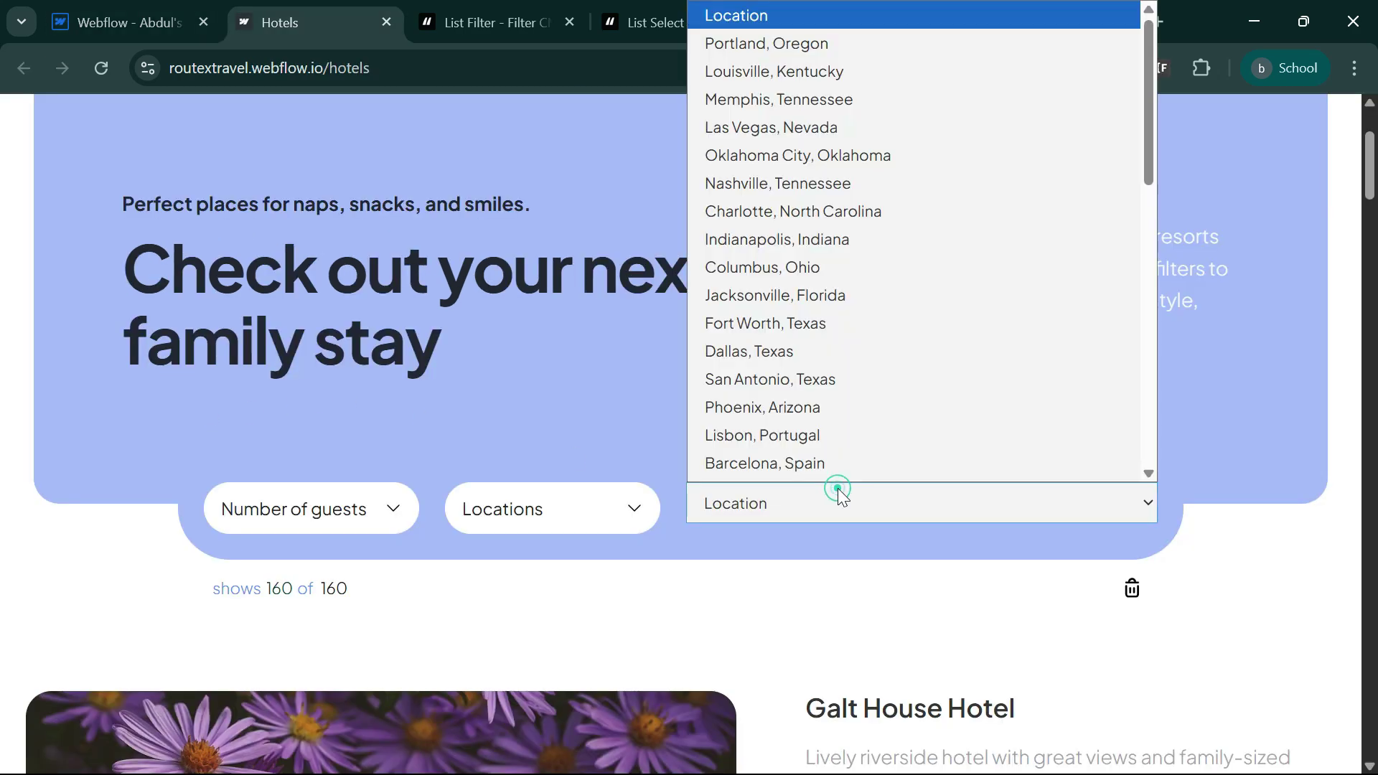
scroll(839, 187, "down", 10)
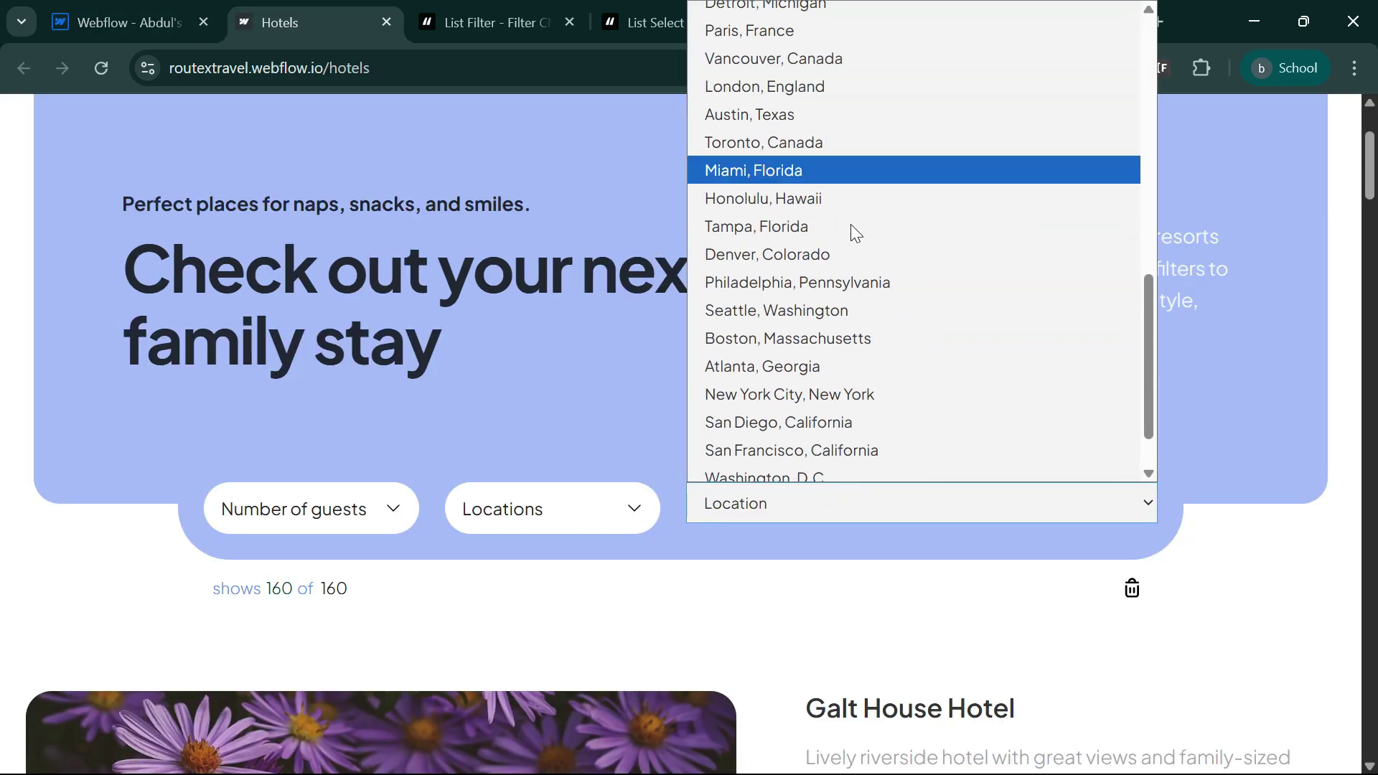
scroll(885, 452, "up", 10)
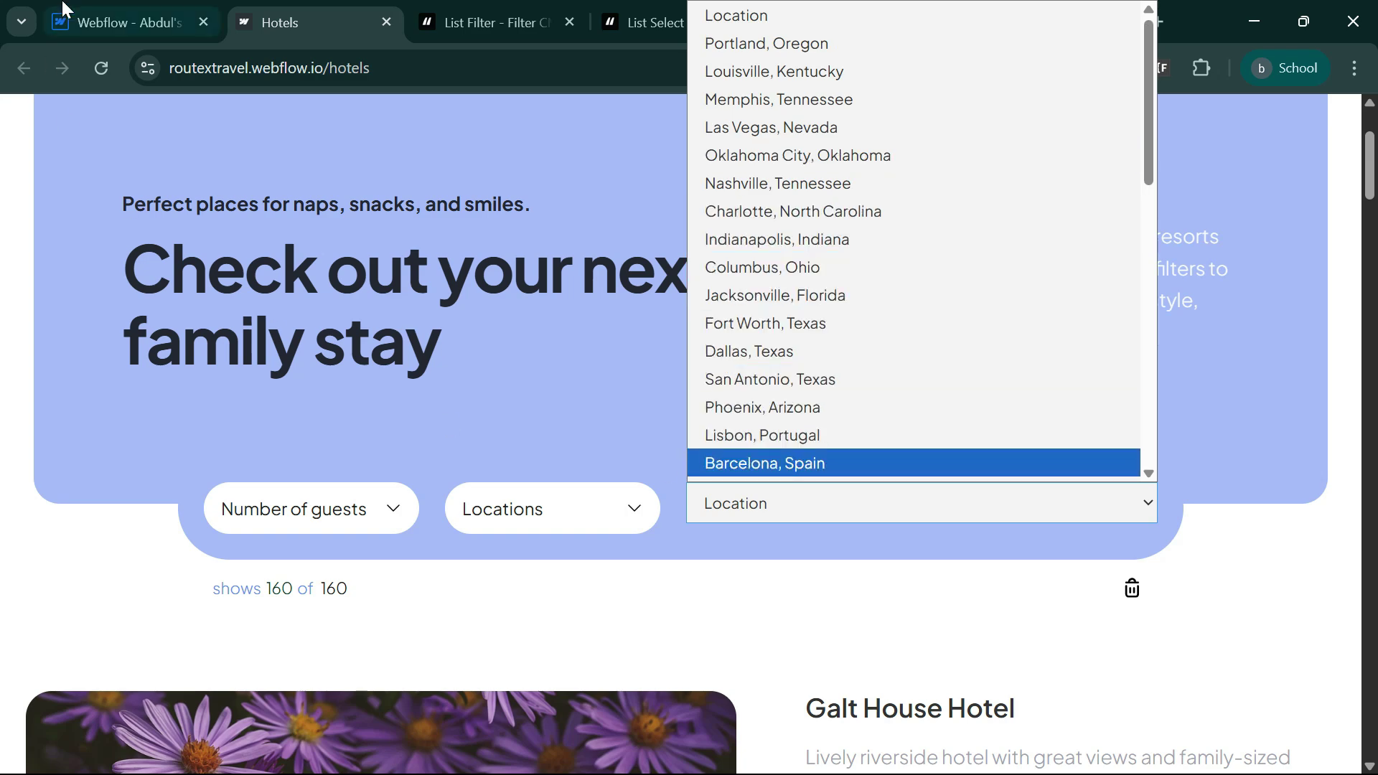
Step: Start a new custom attribute on the Select Field and copy the Field Identifier name fs-list-field from the List Filter documentation
left_click(122, 22)
left_click(122, 22)
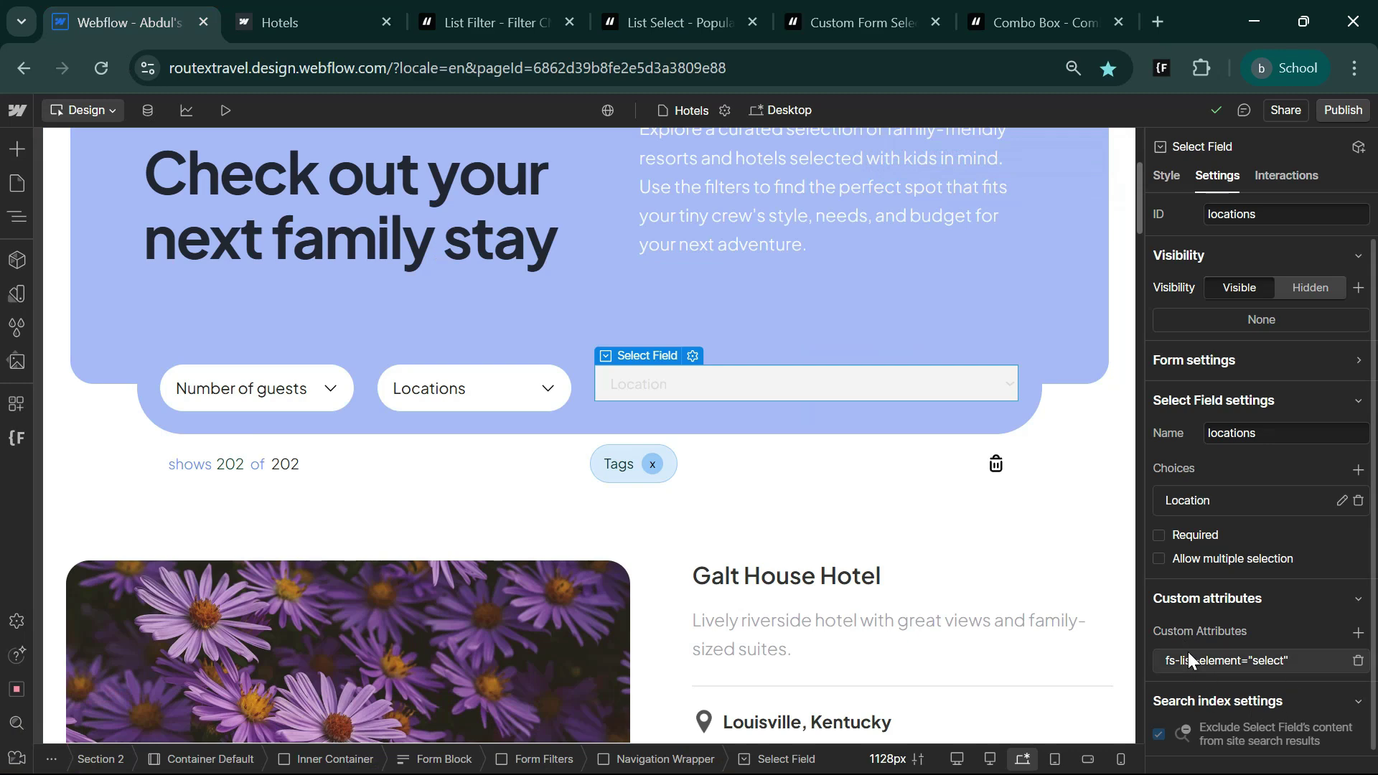
left_click(1359, 633)
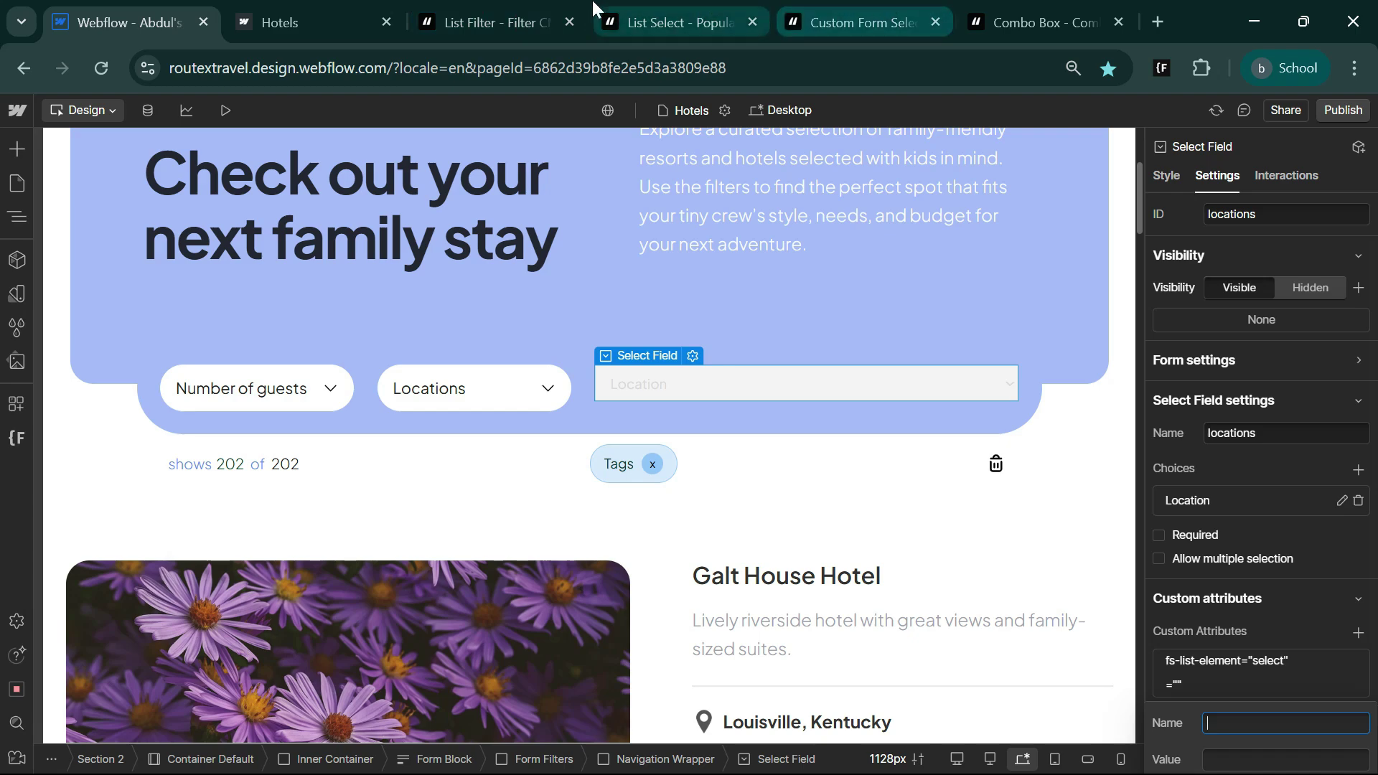
left_click(485, 9)
scroll(600, 661, "up", 7)
scroll(572, 657, "up", 10)
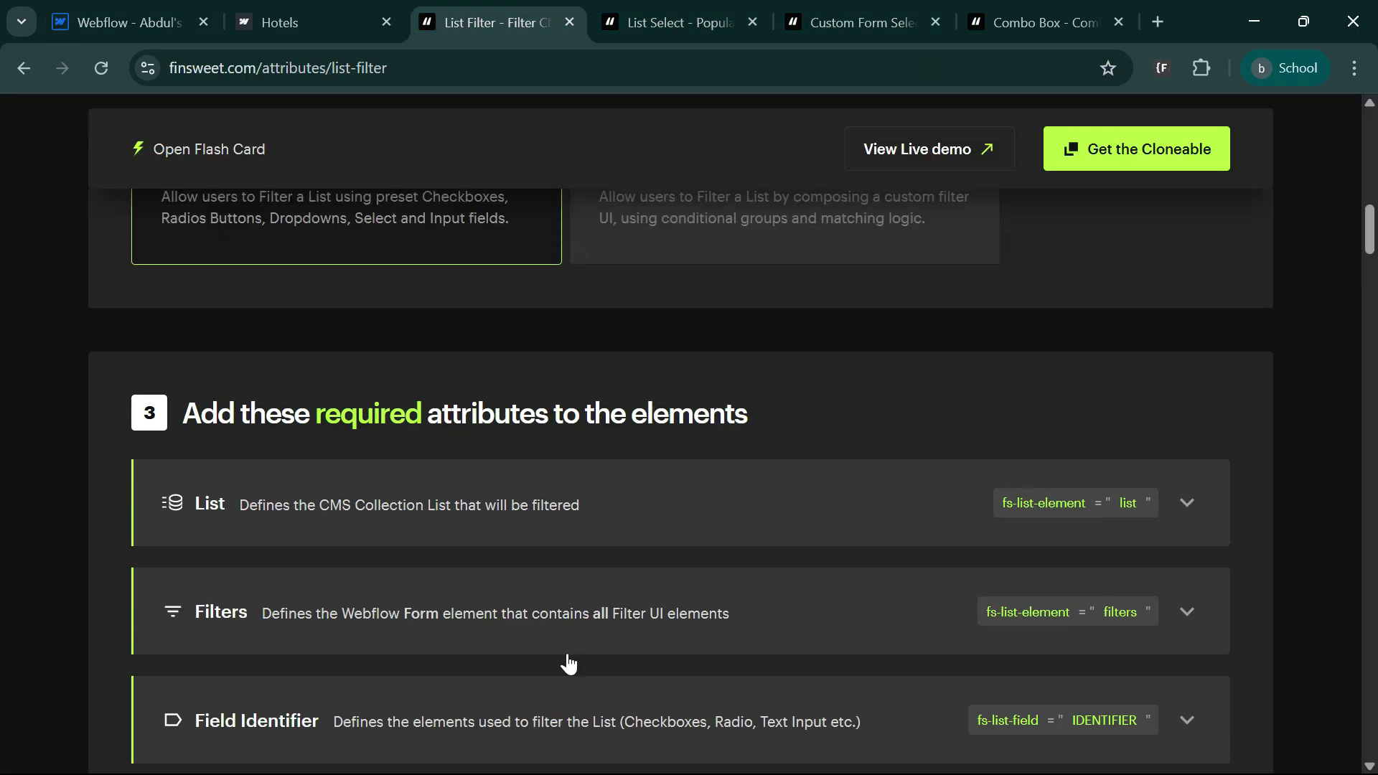
scroll(571, 718, "down", 2)
left_click(436, 540)
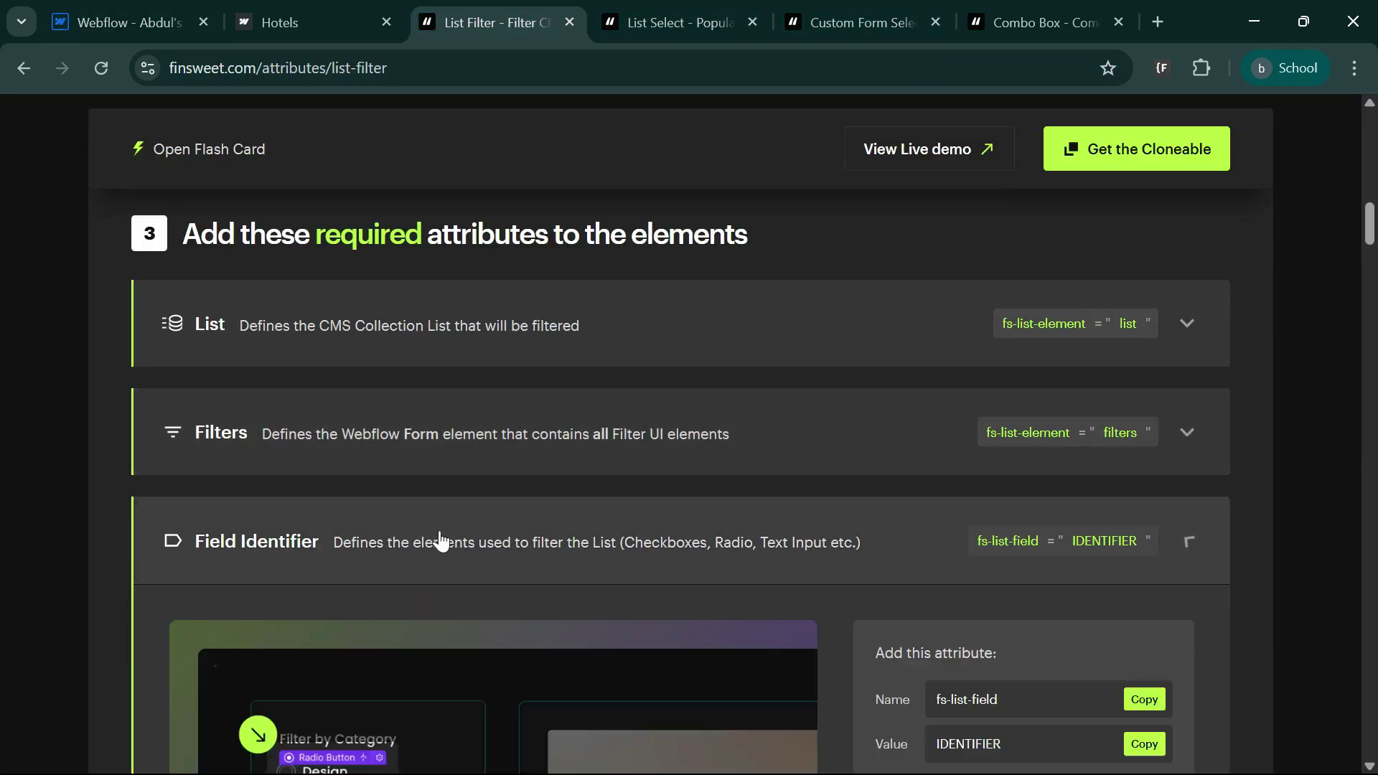
scroll(582, 471, "down", 5)
left_click(1144, 340)
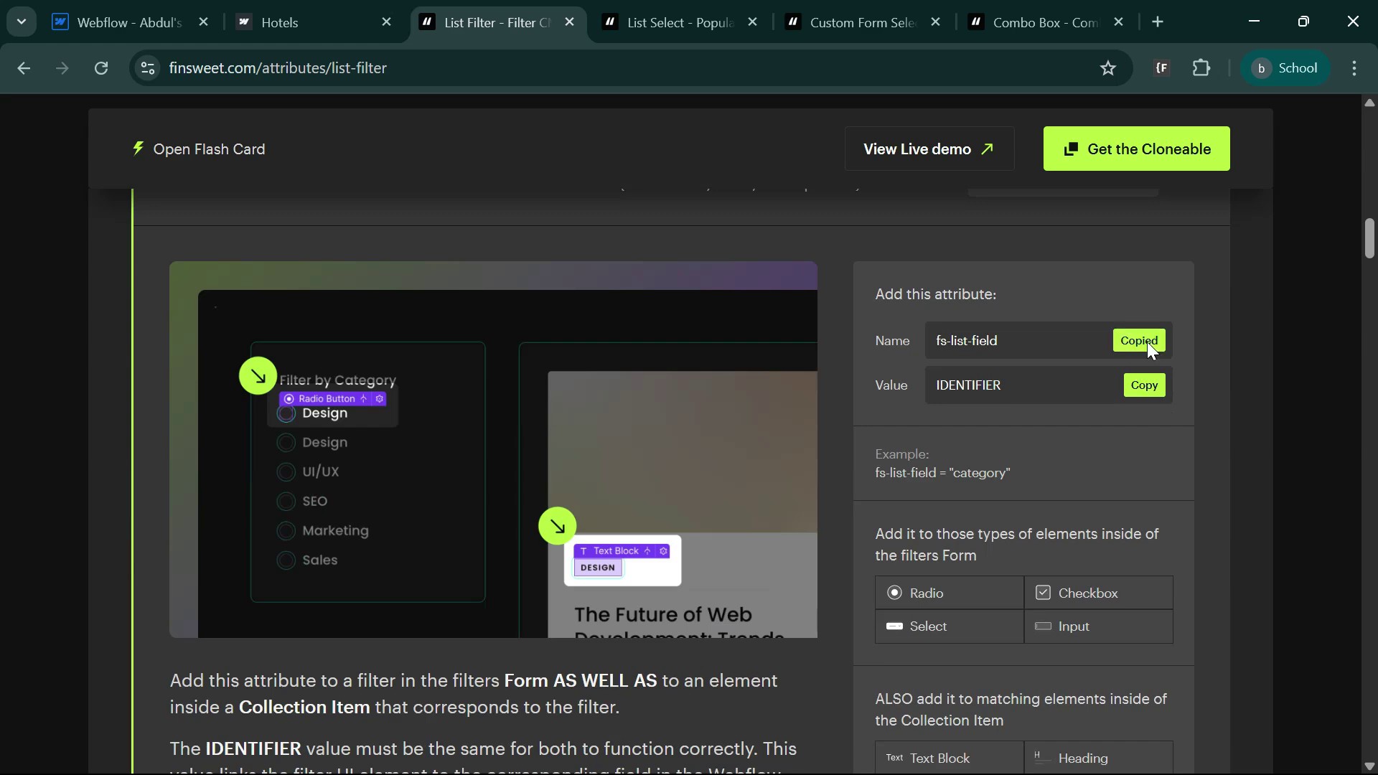
Step: Complete the Select Field's new custom attribute as fs-list-field="locations"
left_click(122, 22)
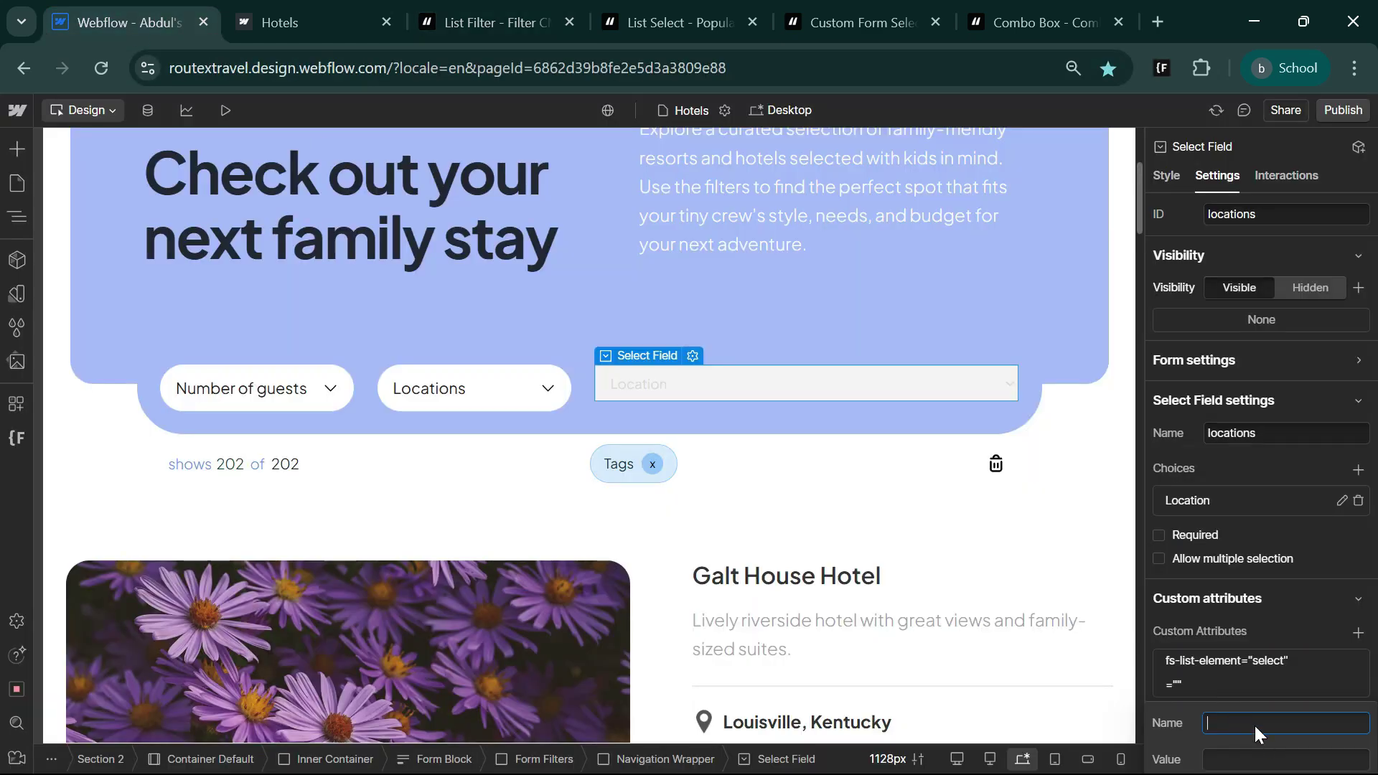
key("ctrl+v")
key("Tab")
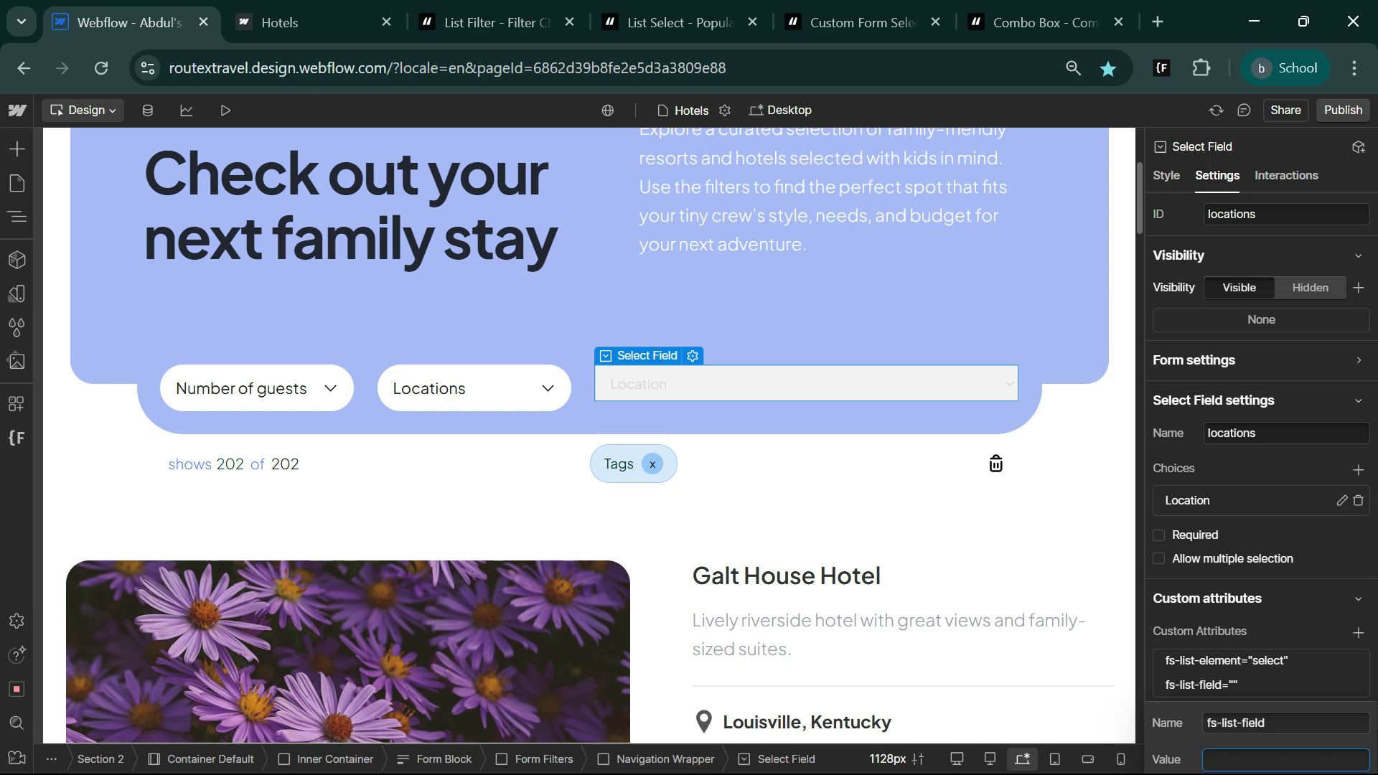
type("locations")
key("Return")
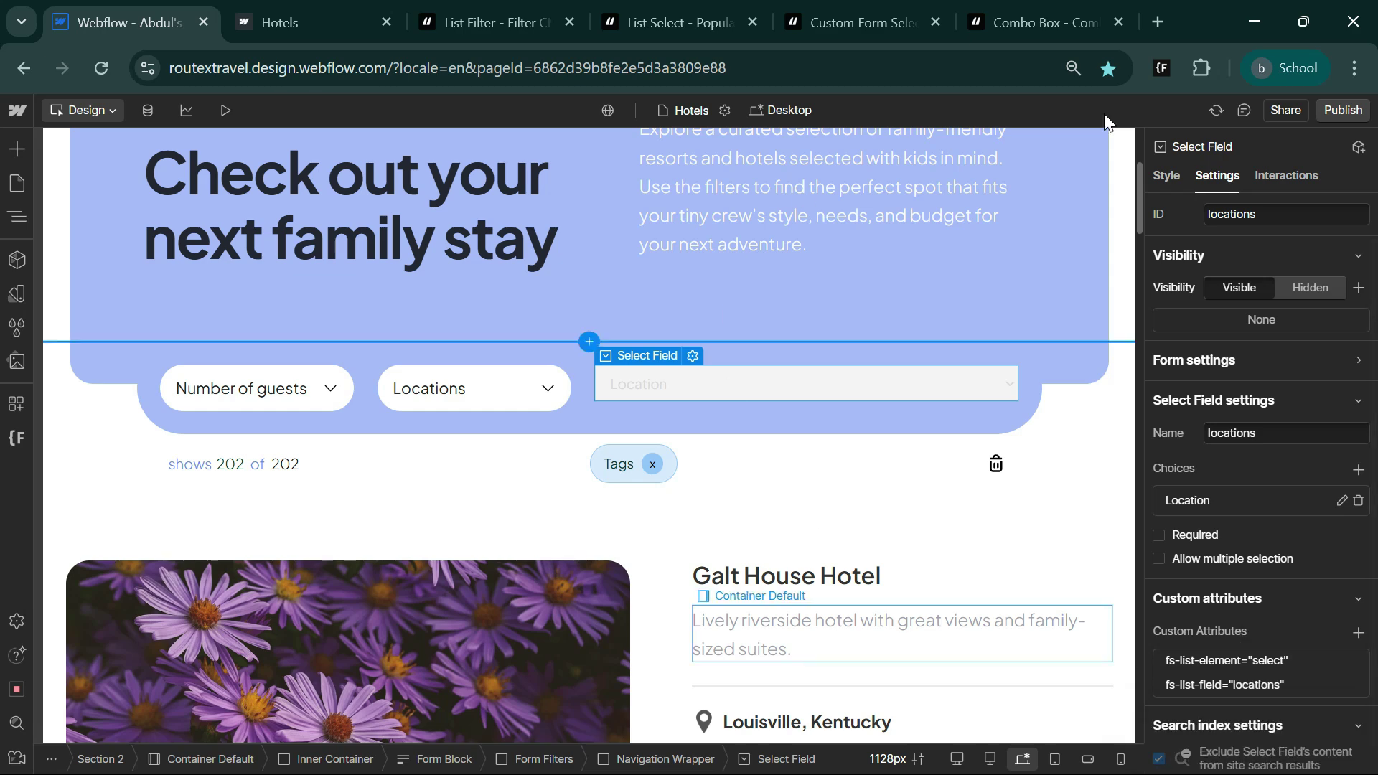
Step: Test the Location dropdown on the live Hotels page by filtering for Las Vegas, Nevada, and clear that filter
key("ctrl+Tab")
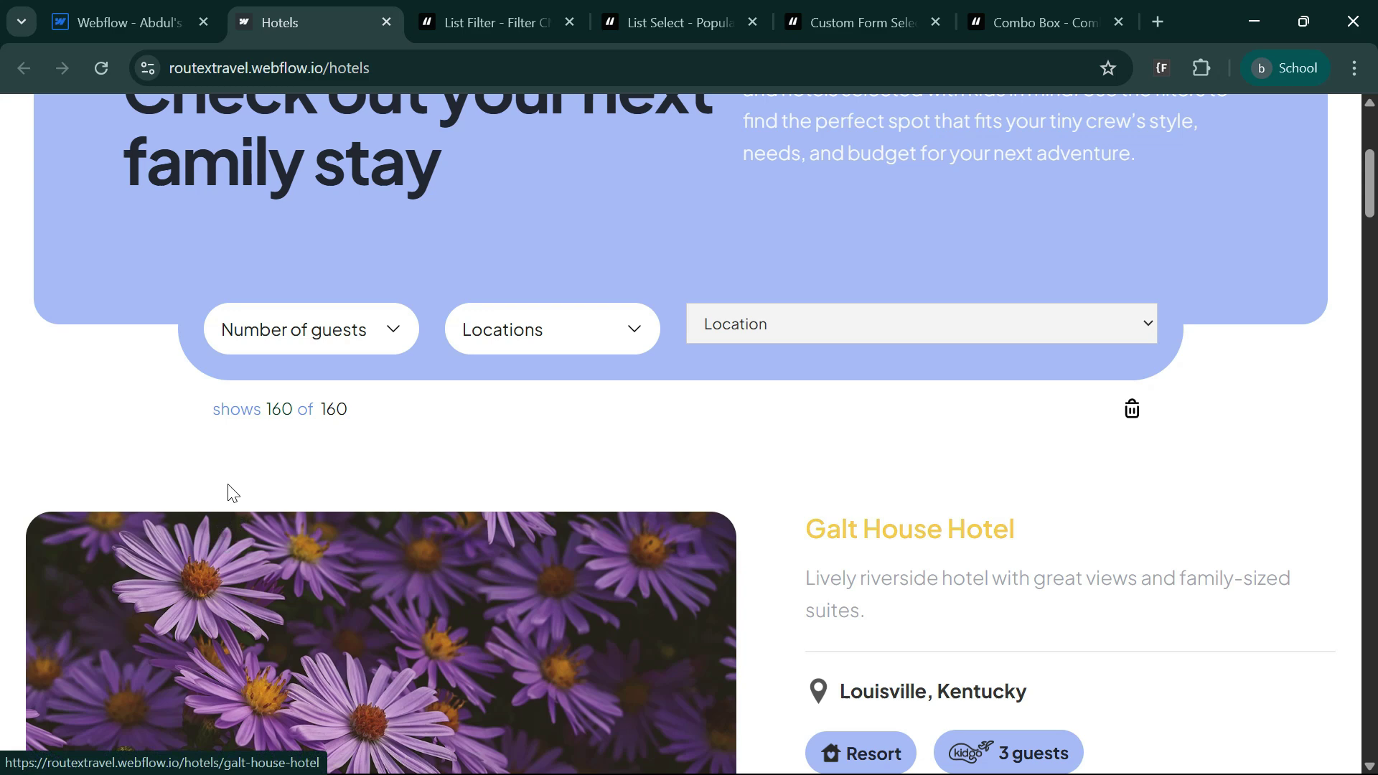
left_click(832, 333)
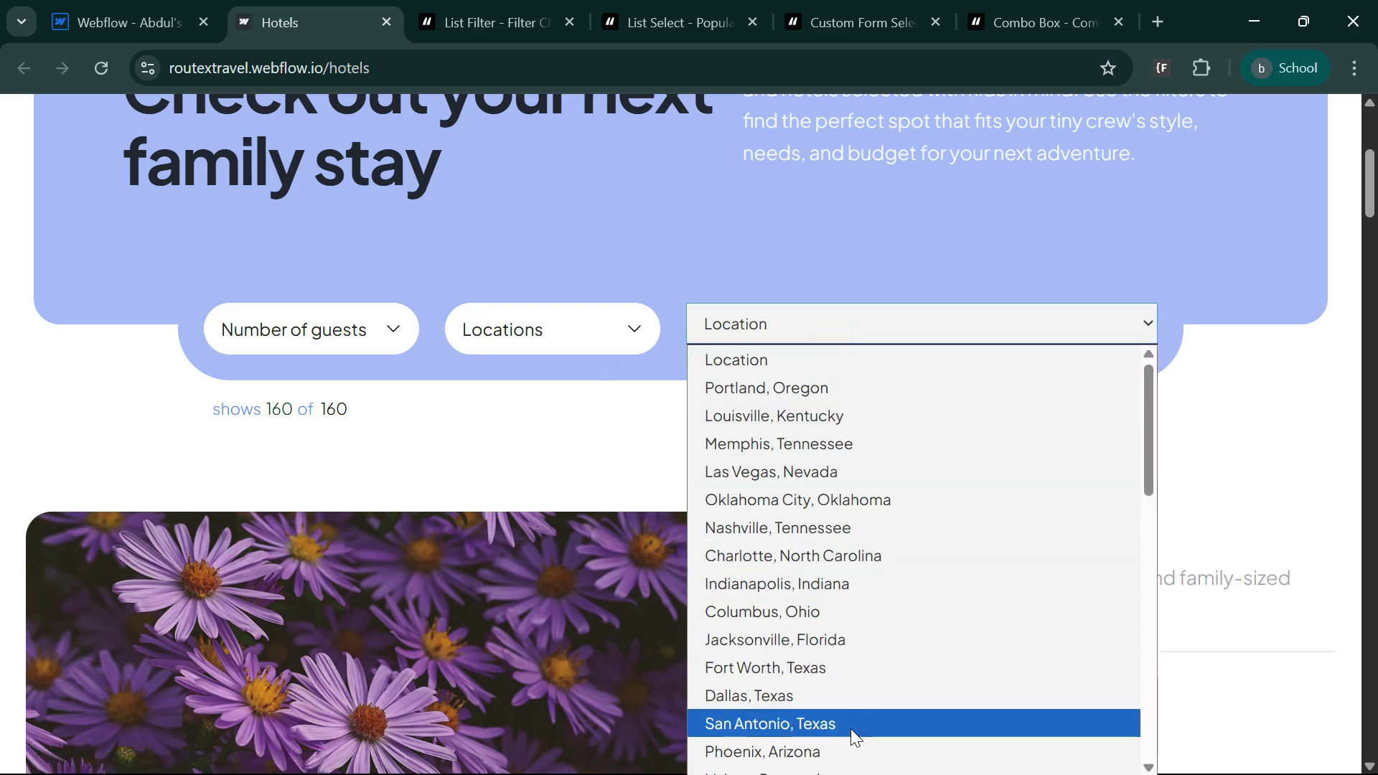
left_click(811, 472)
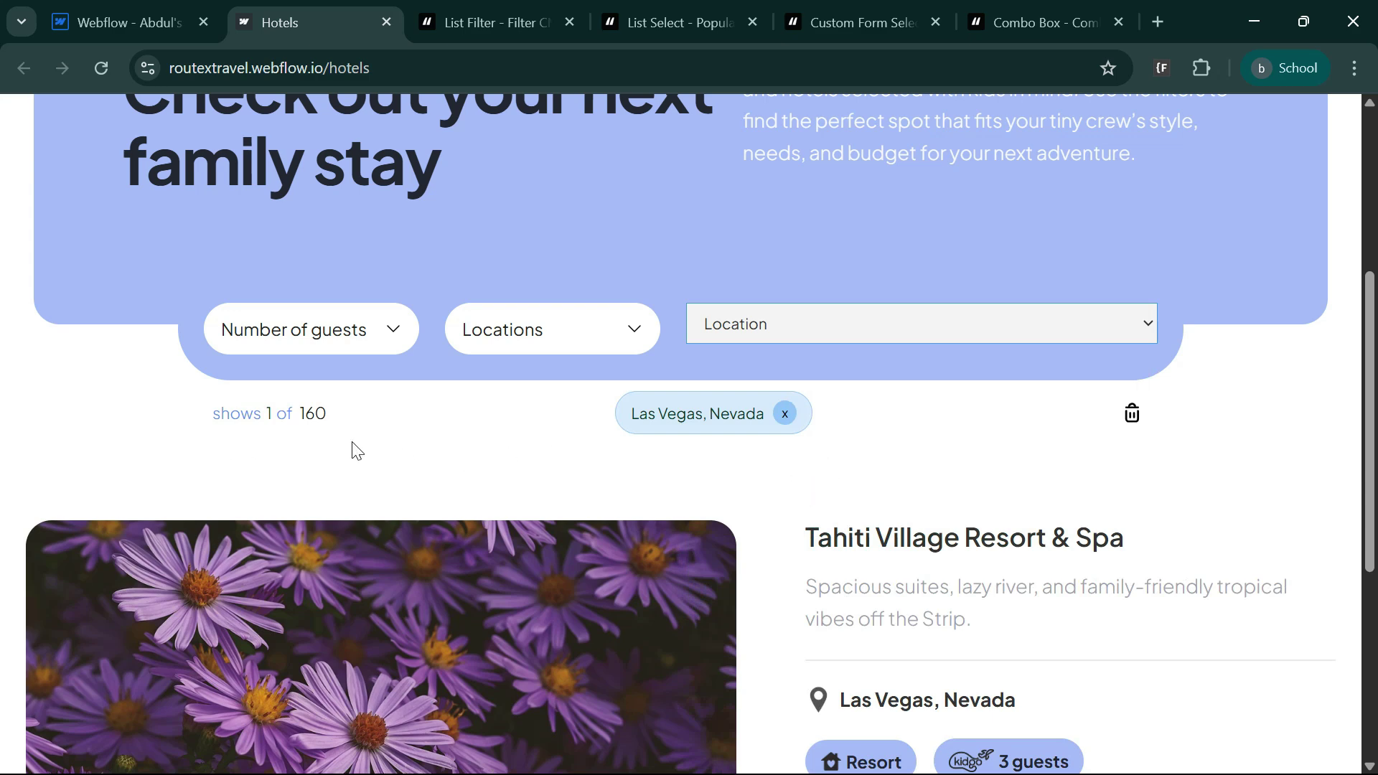
left_click(788, 415)
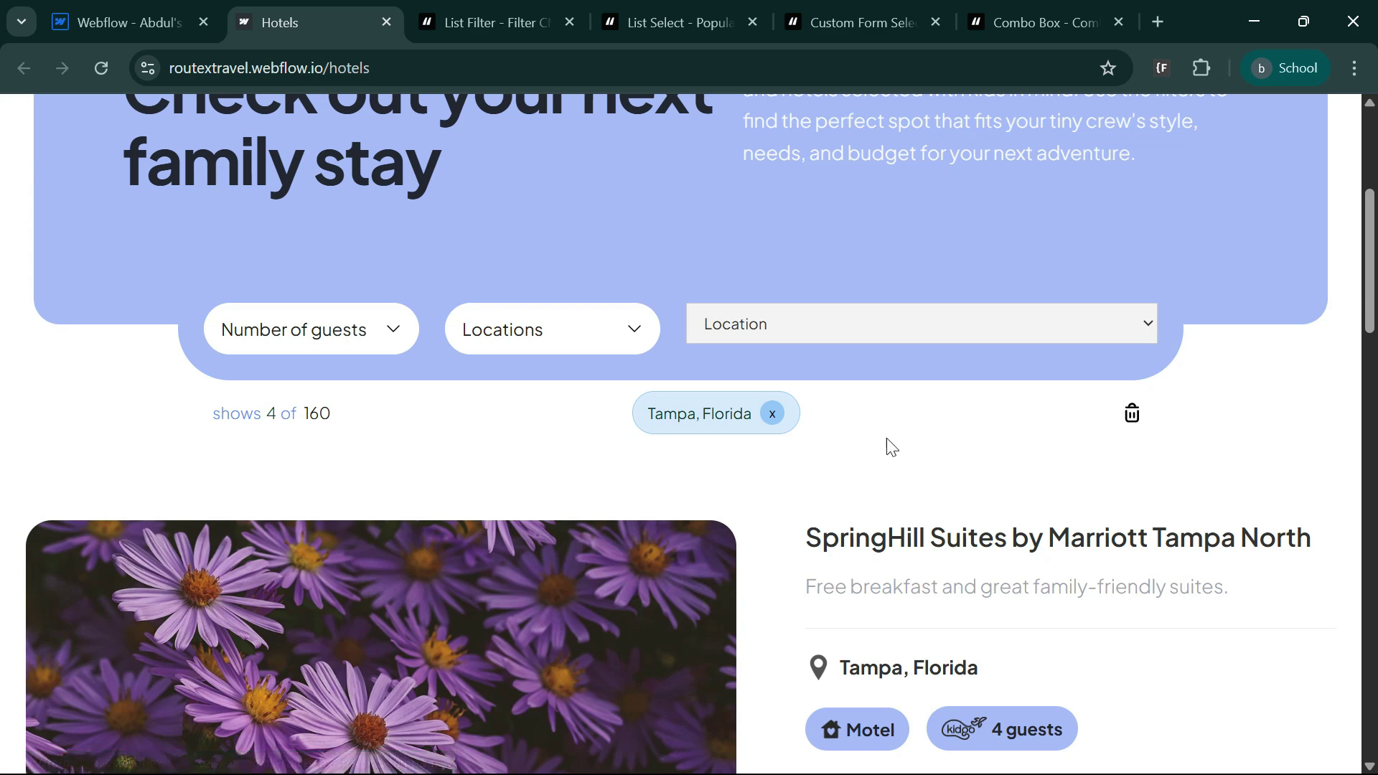
Step: Check the Location dropdown's options with the Tampa, Florida filter active, clear the filter, reapply it and inspect the options again
left_click(973, 328)
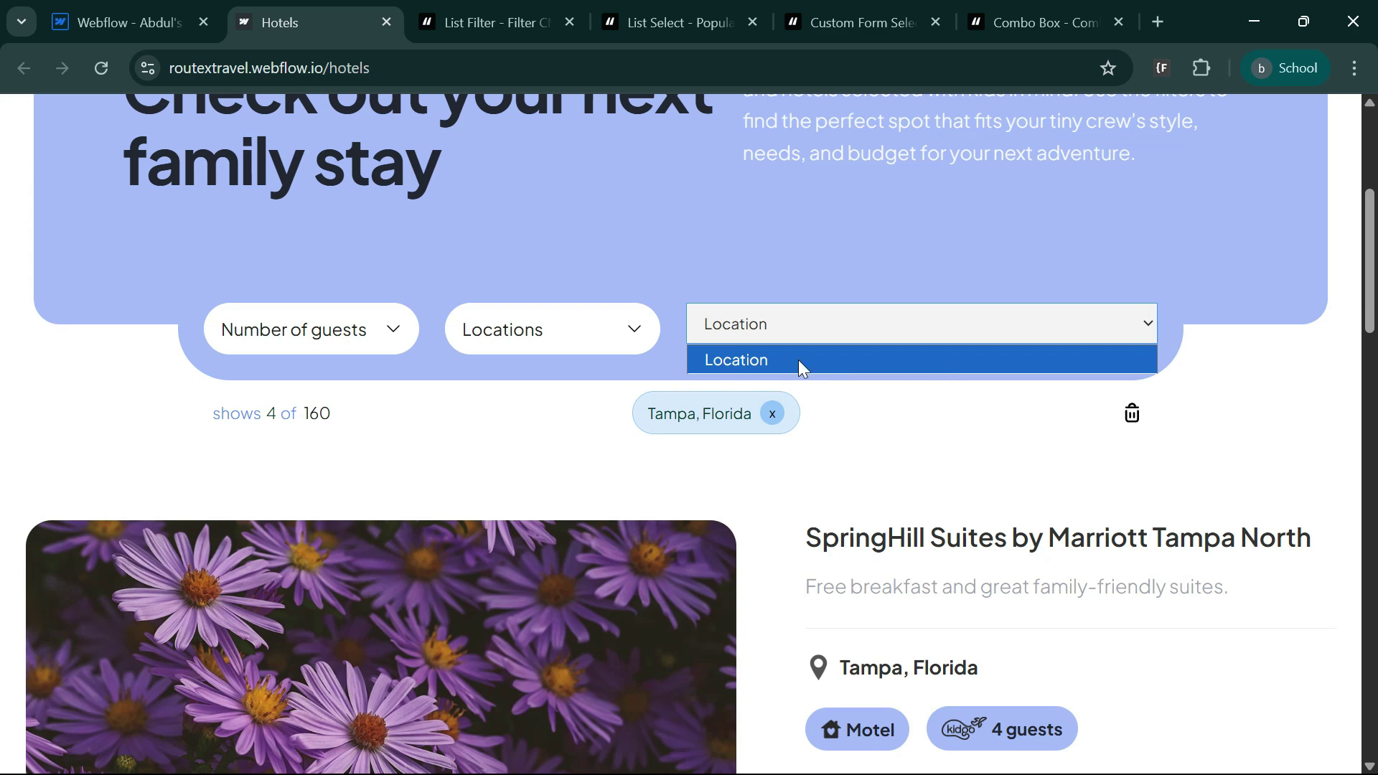
left_click(773, 413)
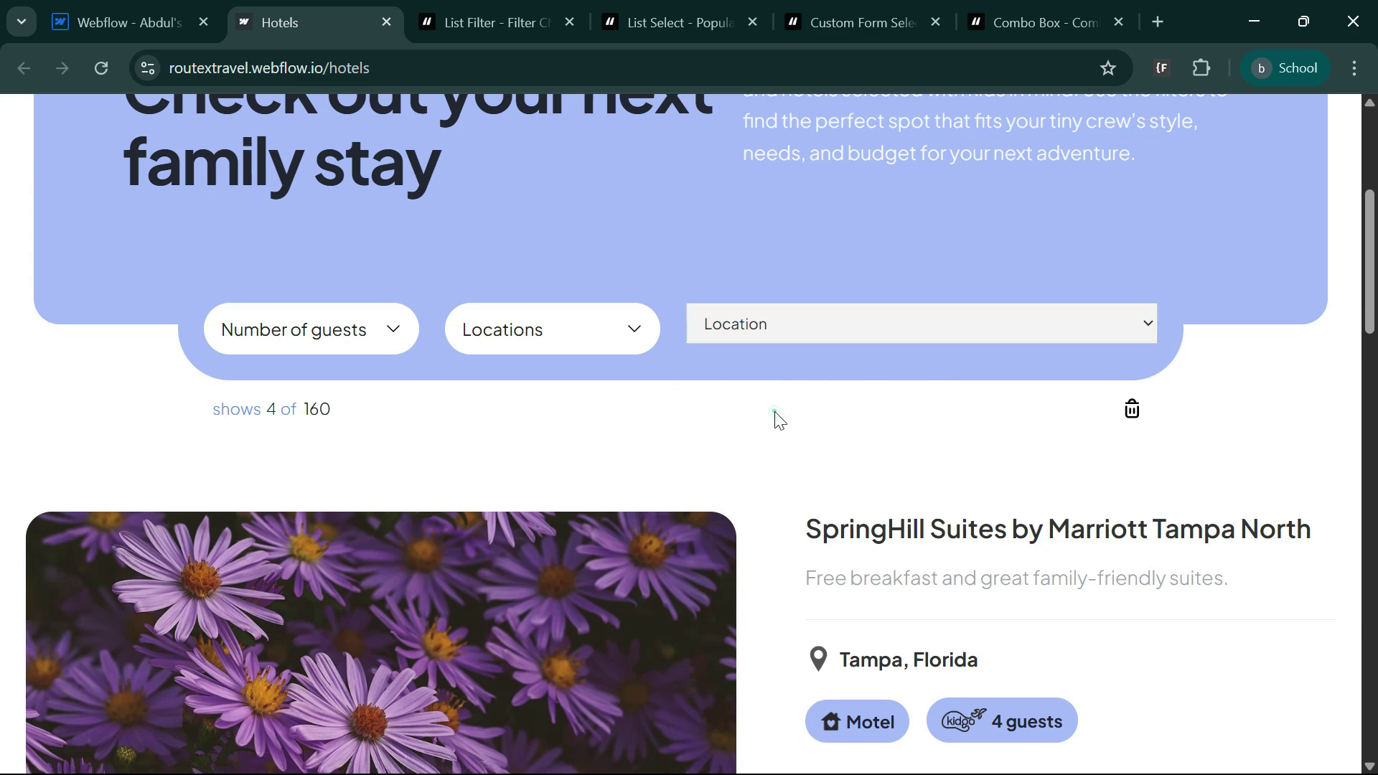
left_click(905, 332)
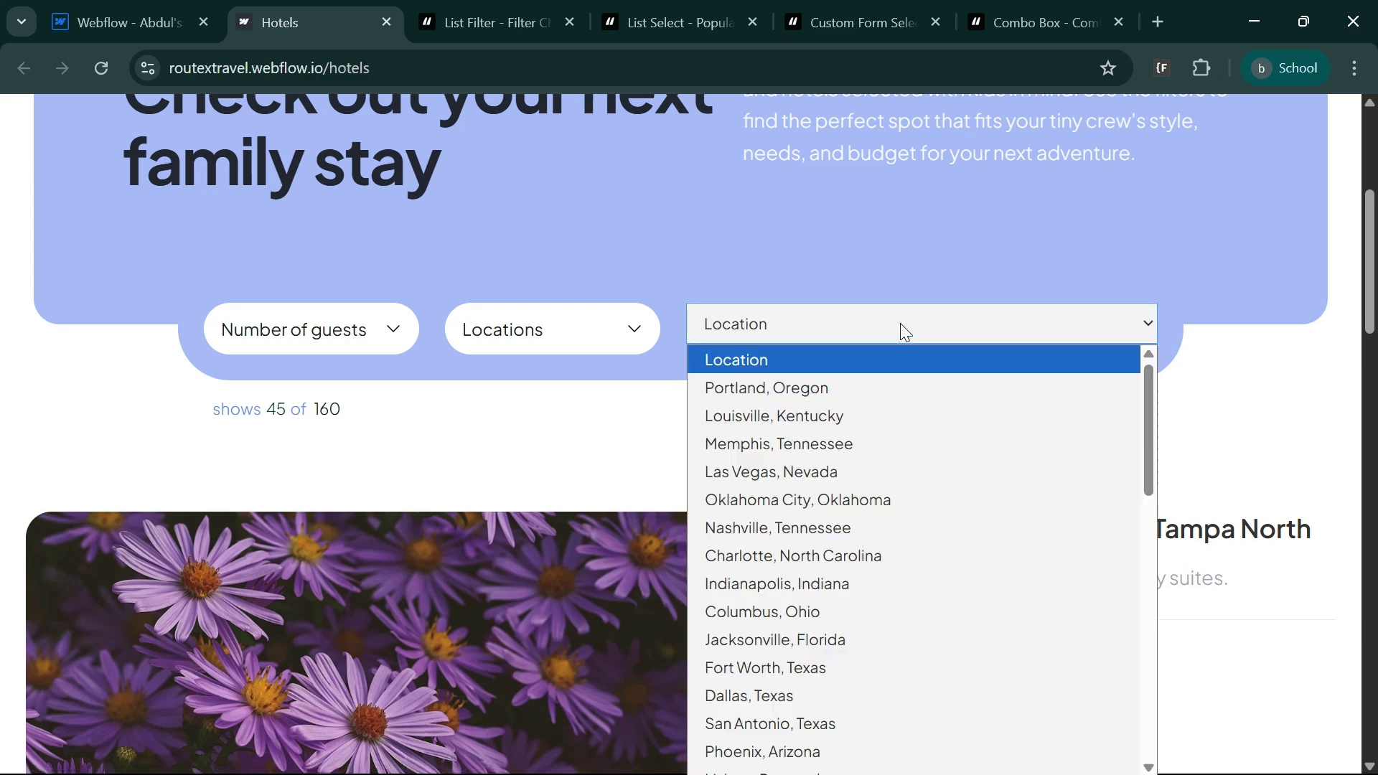
scroll(859, 534, "down", 5)
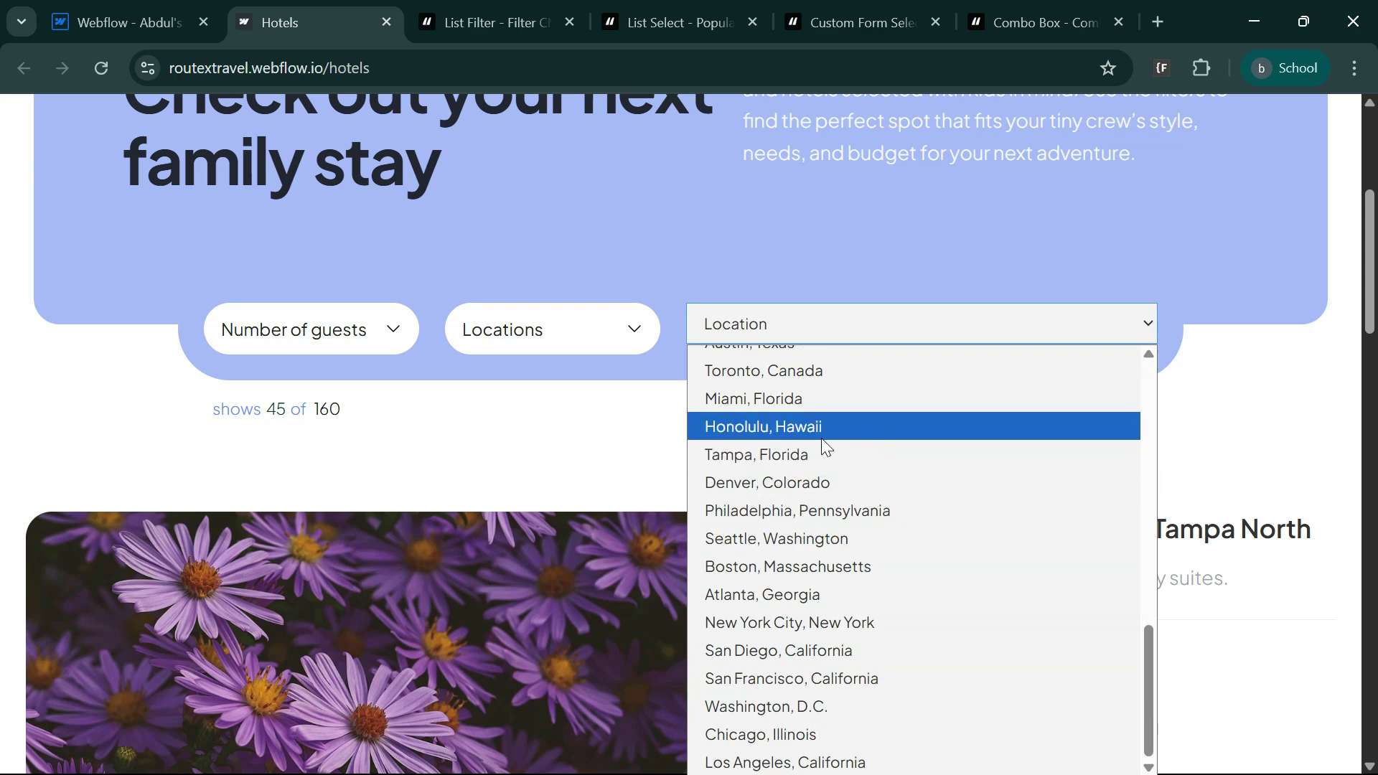
left_click(797, 454)
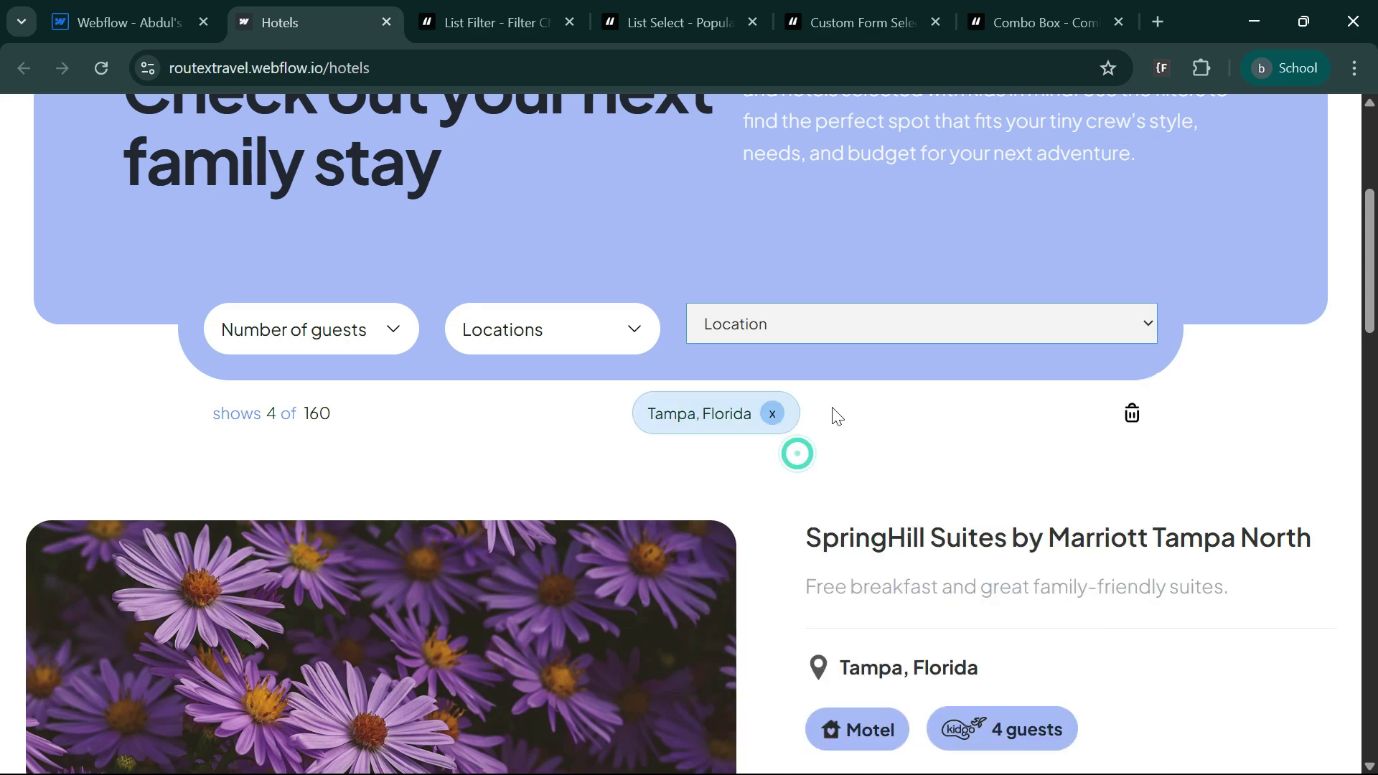
left_click(857, 323)
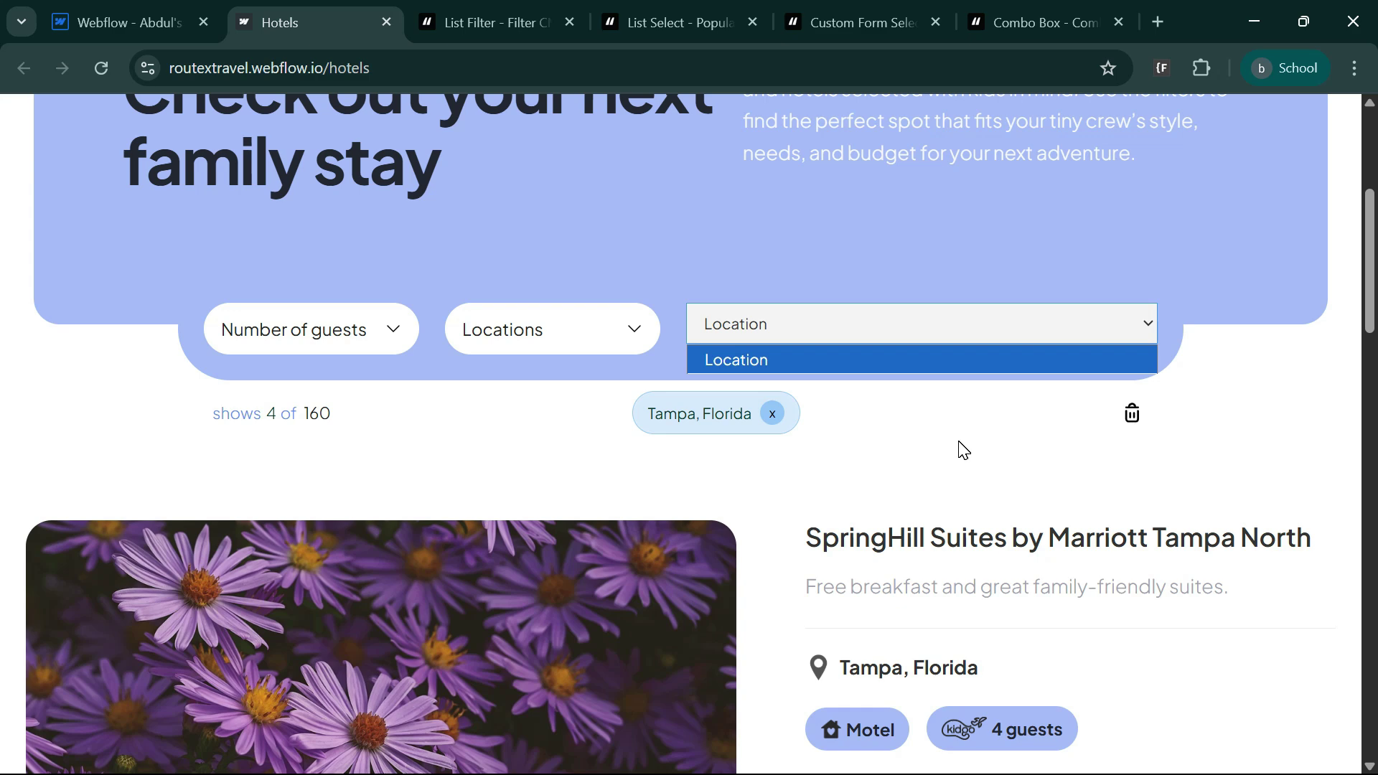
Step: Find the optional instance section in the List Select documentation and copy the attribute name fs-list-instance
left_click(667, 18)
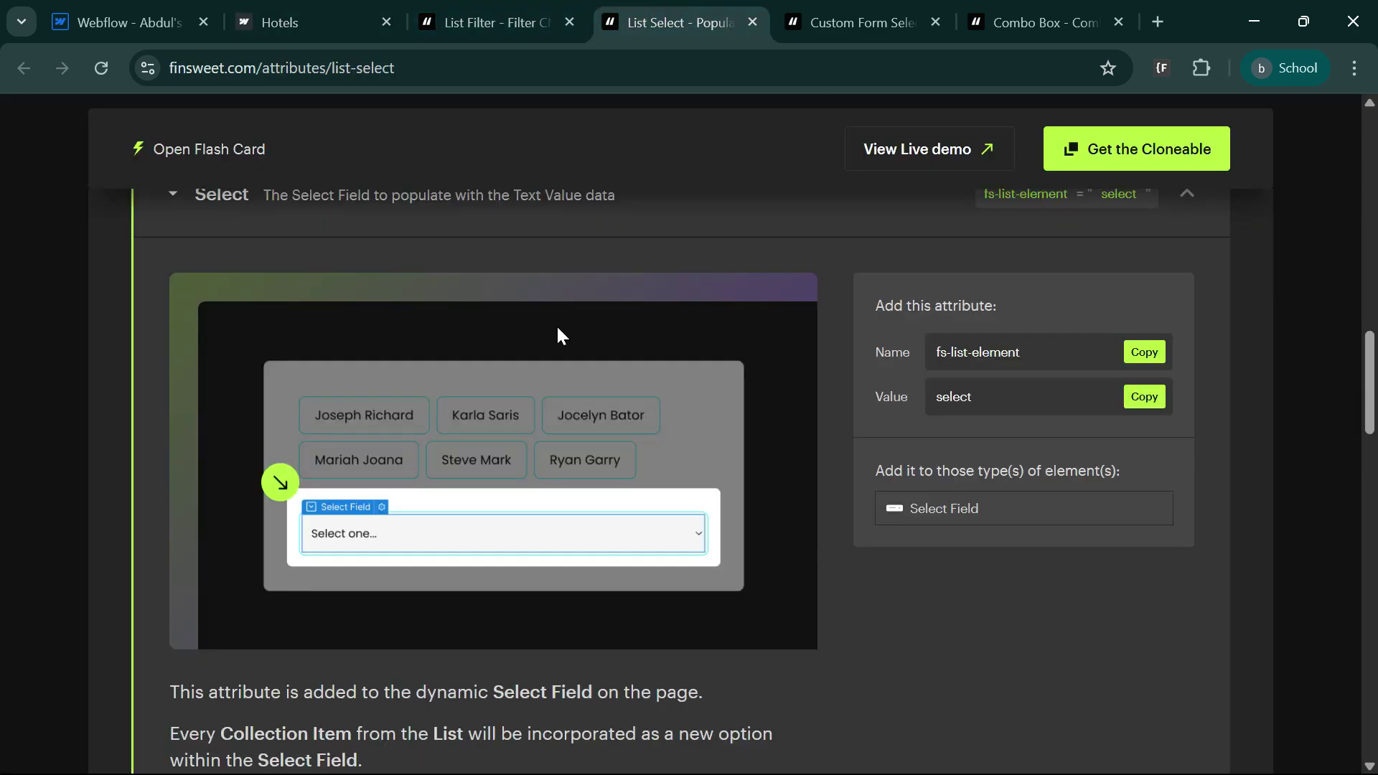
scroll(557, 327, "down", 20)
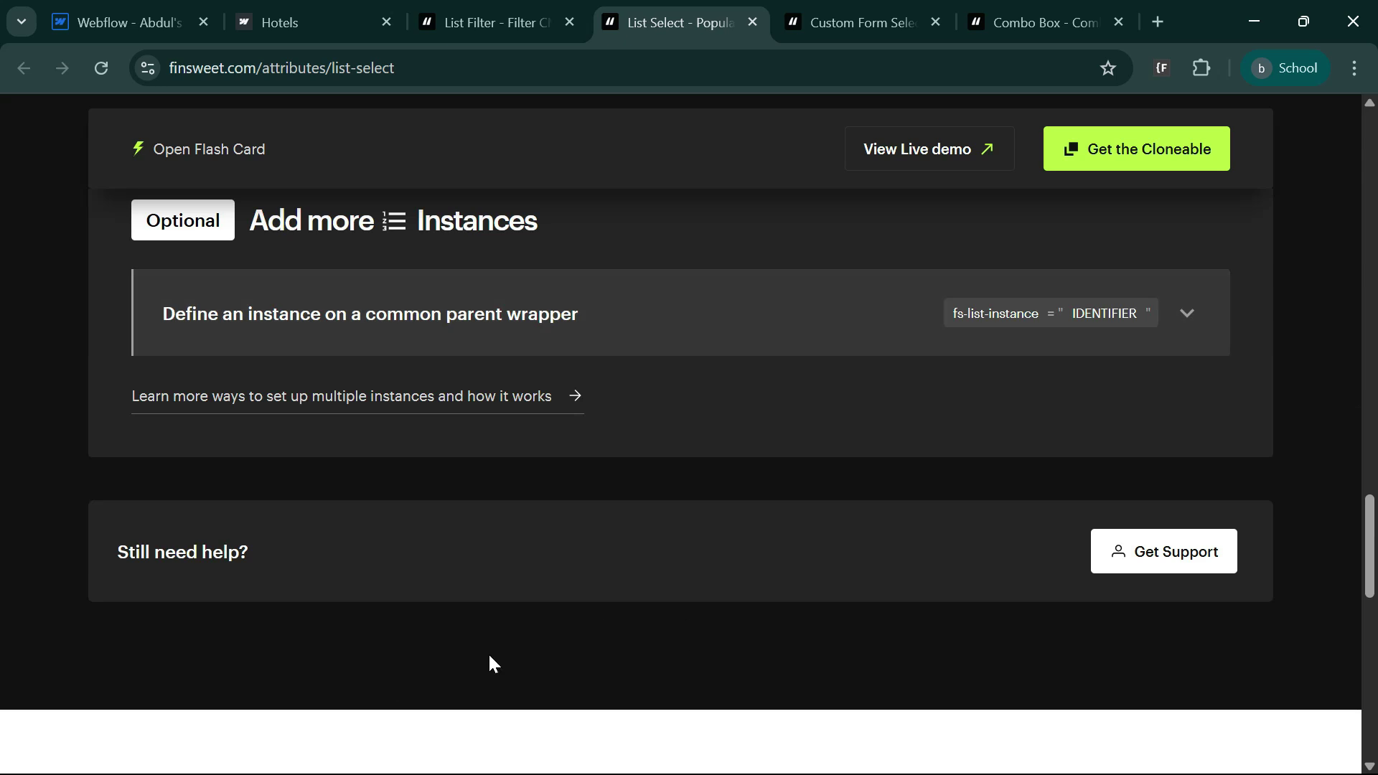
scroll(490, 655, "up", 2)
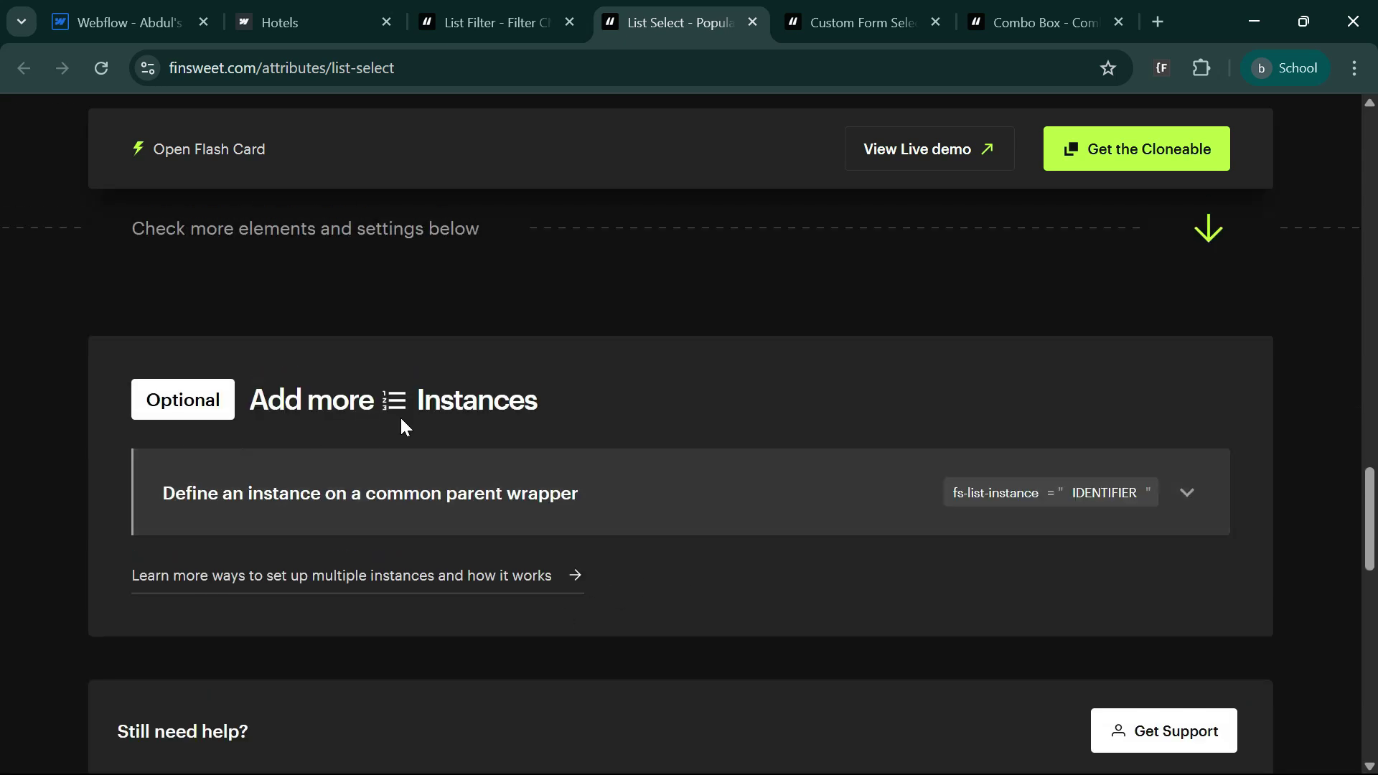
left_click(617, 493)
scroll(618, 572, "down", 2)
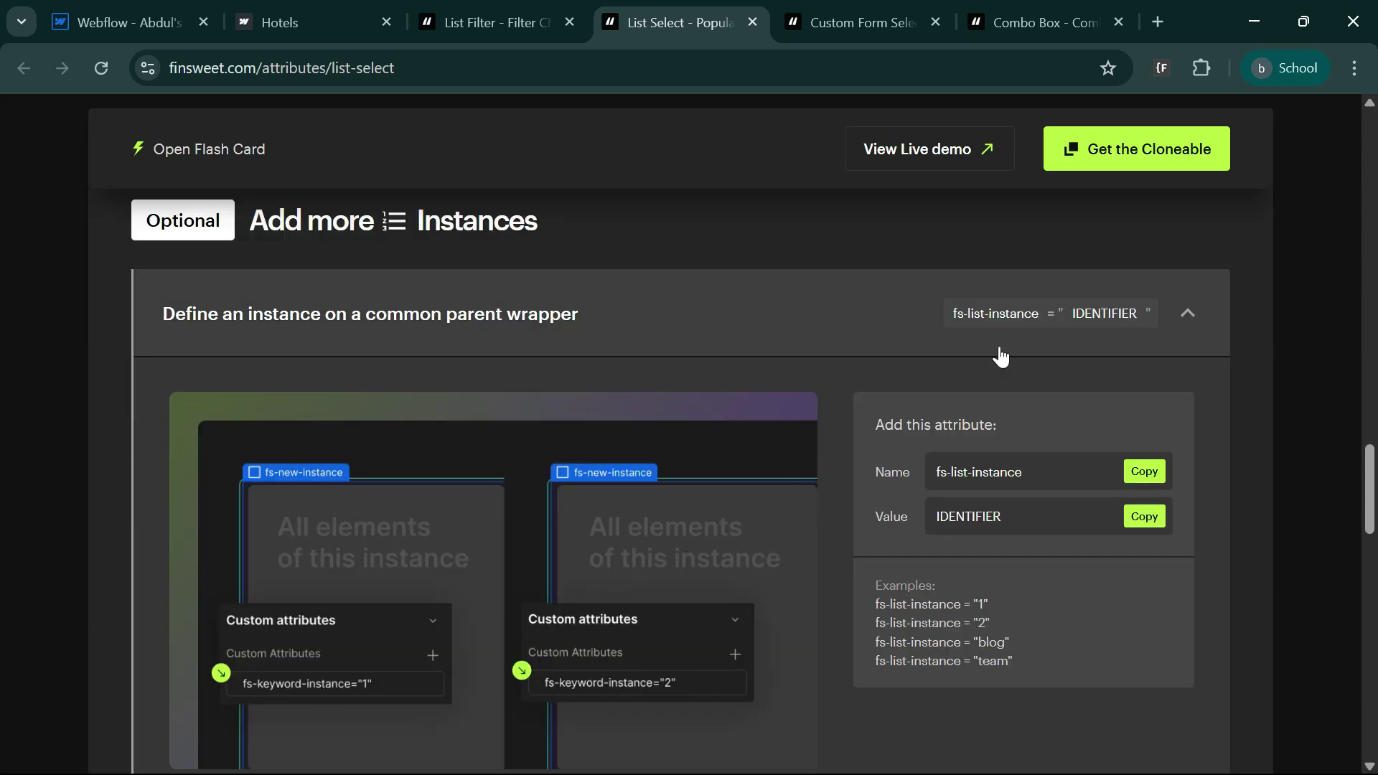
left_click(994, 315)
Step: Wrap the Location Select Field in a Div Block in the Webflow Designer
left_click(120, 8)
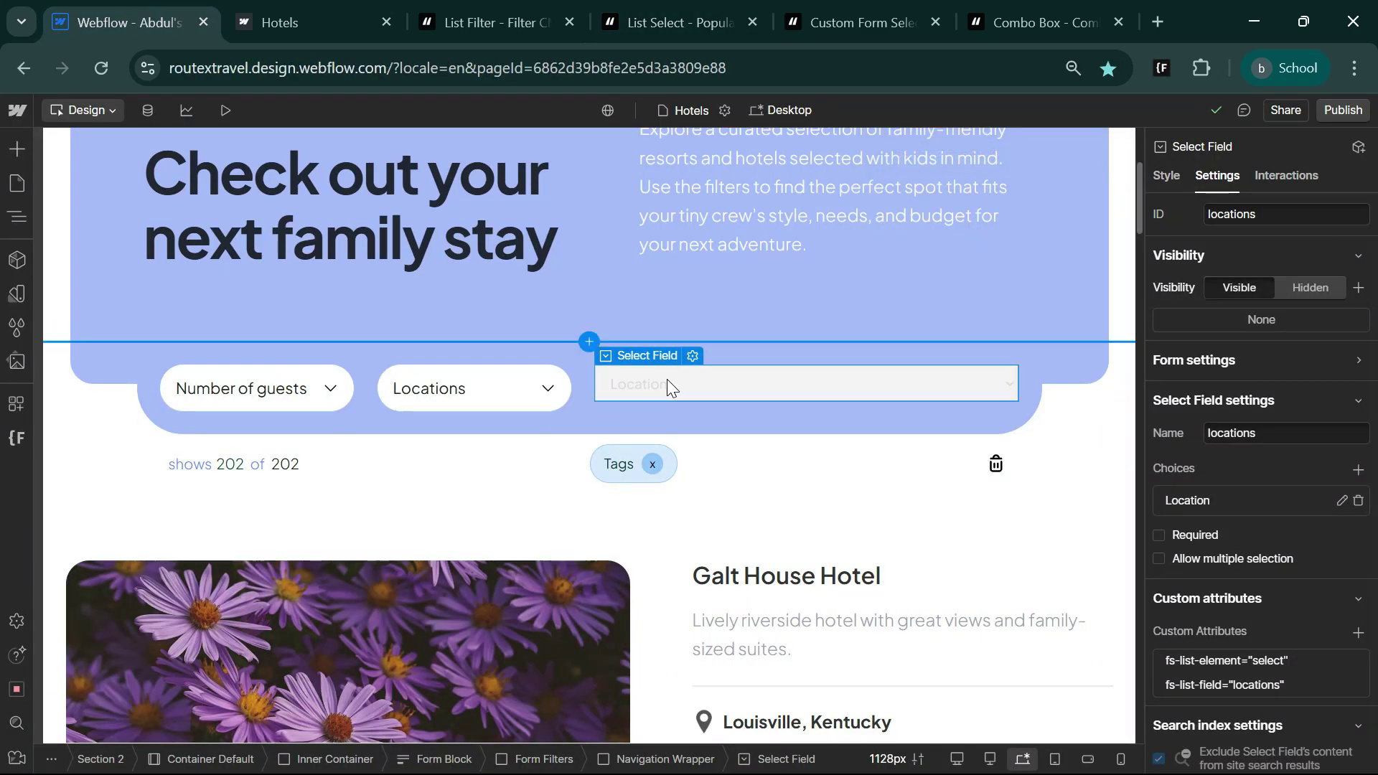
right_click(667, 386)
left_click(933, 414)
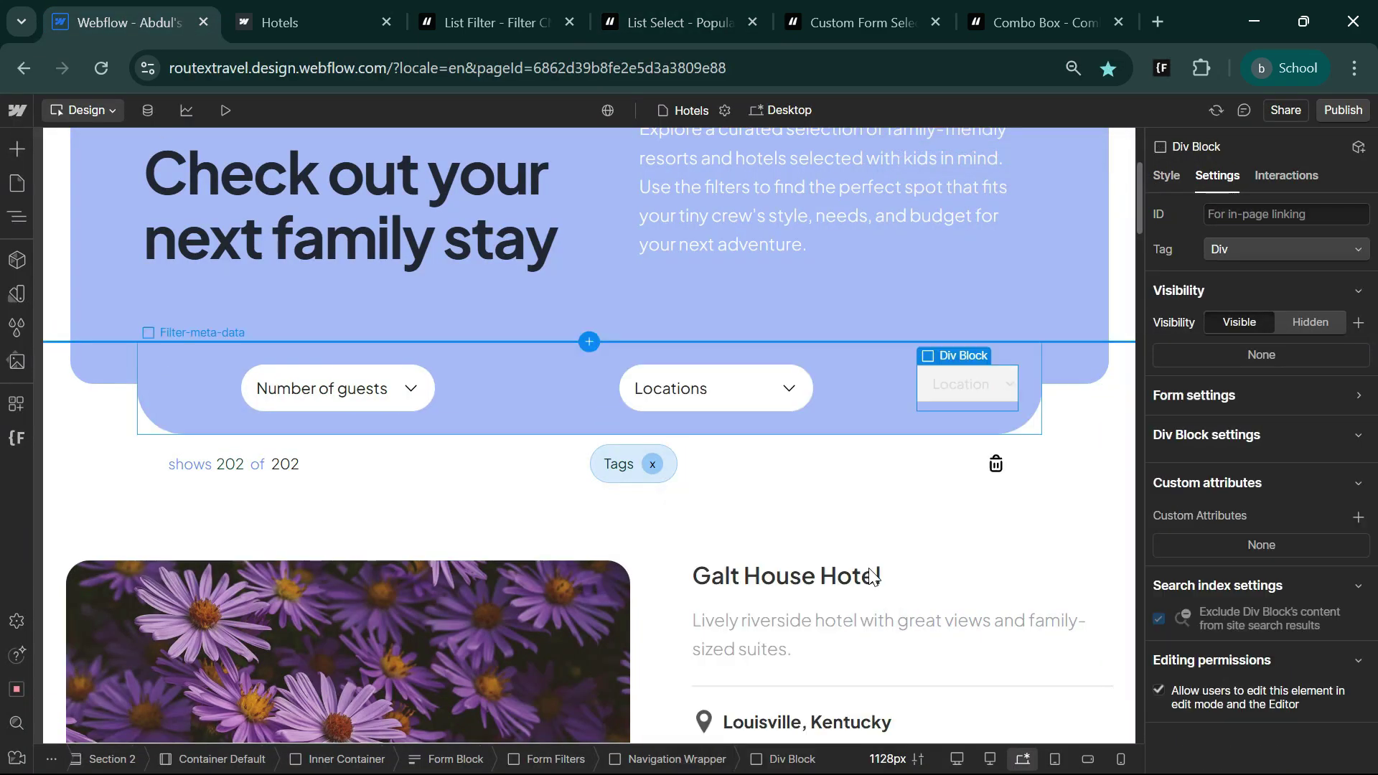
Step: Add the custom attribute fs-list-instance="1" to the Div Block around the Select Field
left_click(1357, 518)
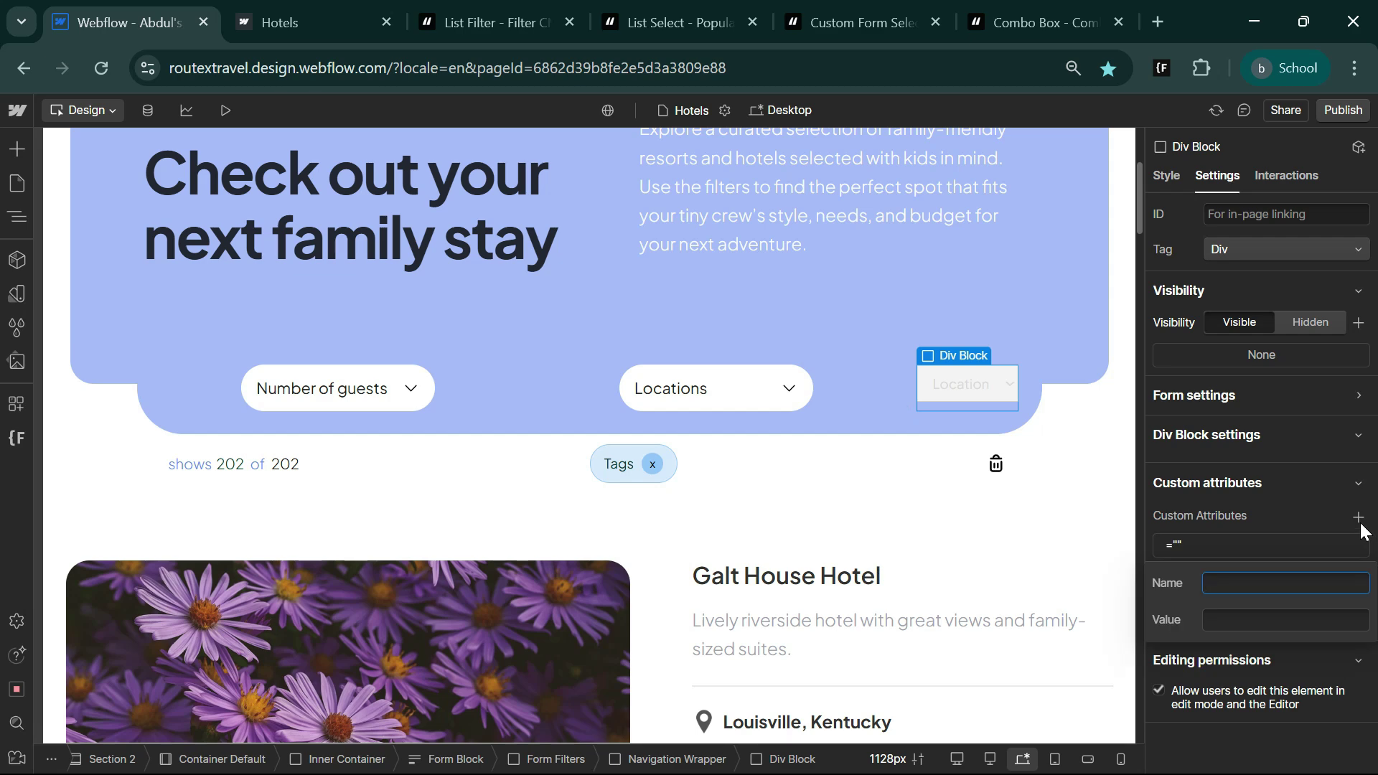
key("ctrl+v")
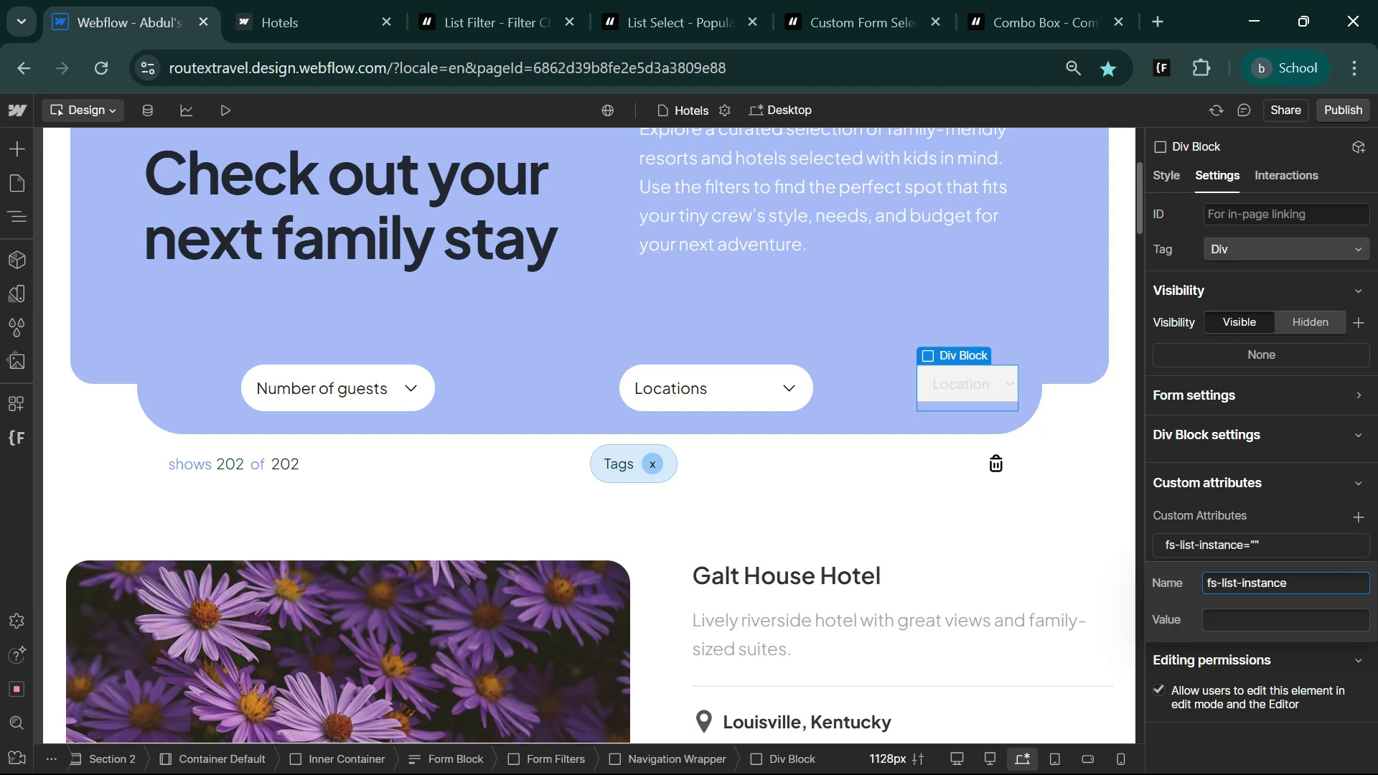
key("Tab")
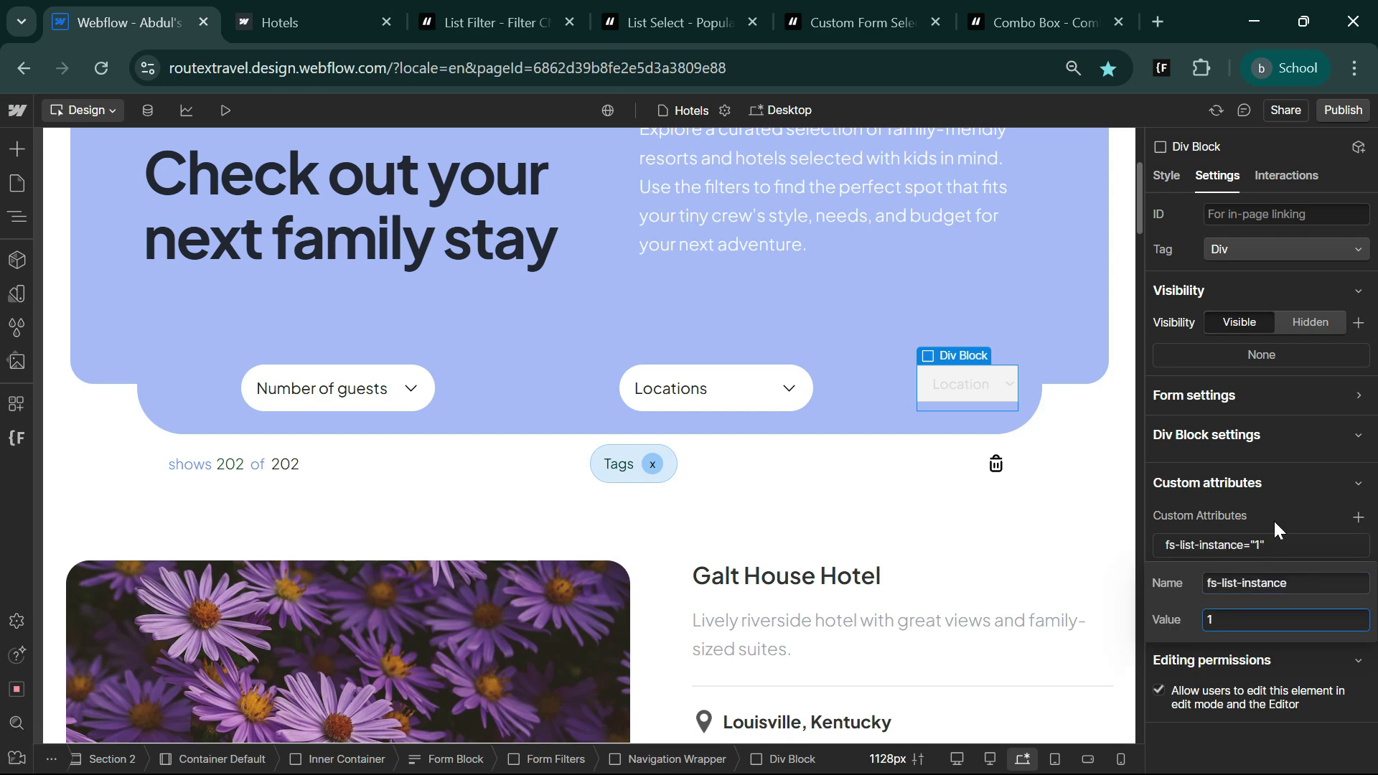
left_click(1274, 521)
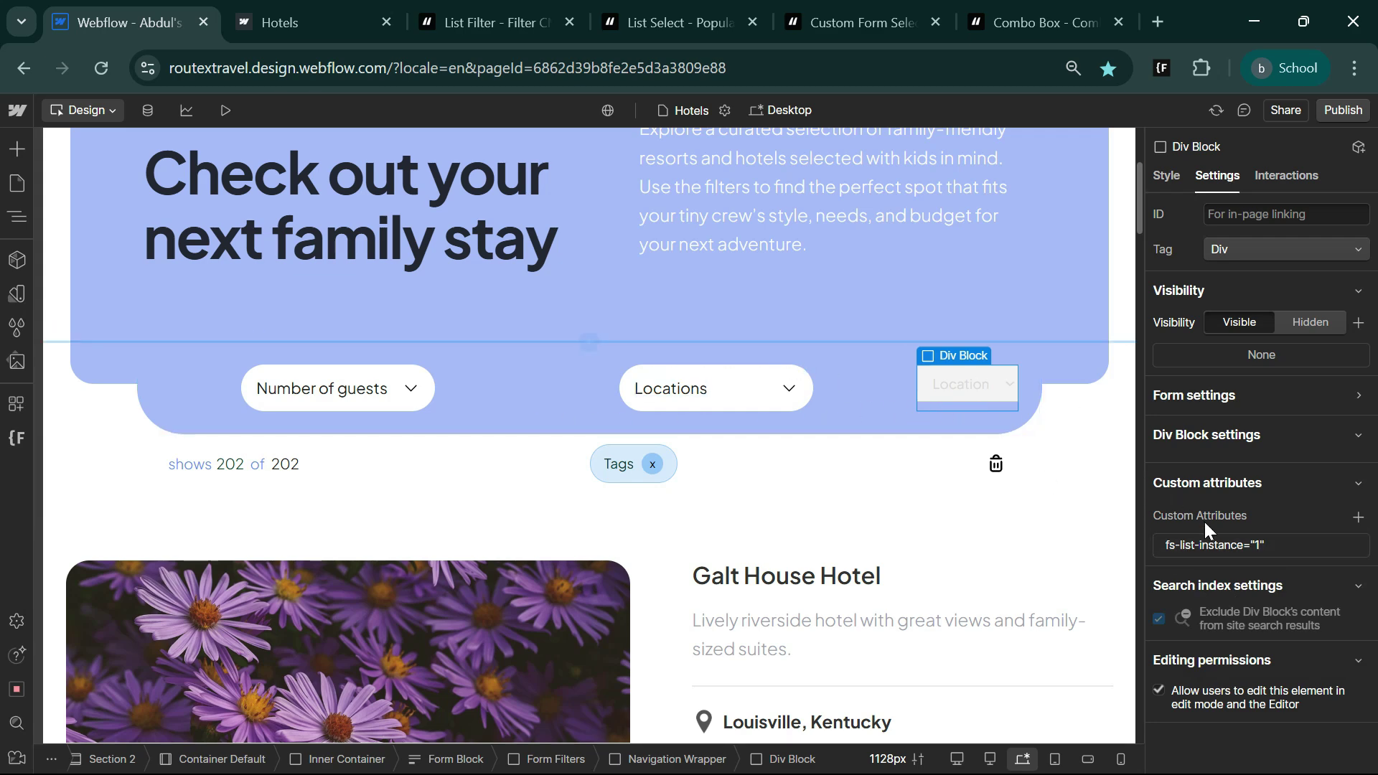
left_click(1263, 545)
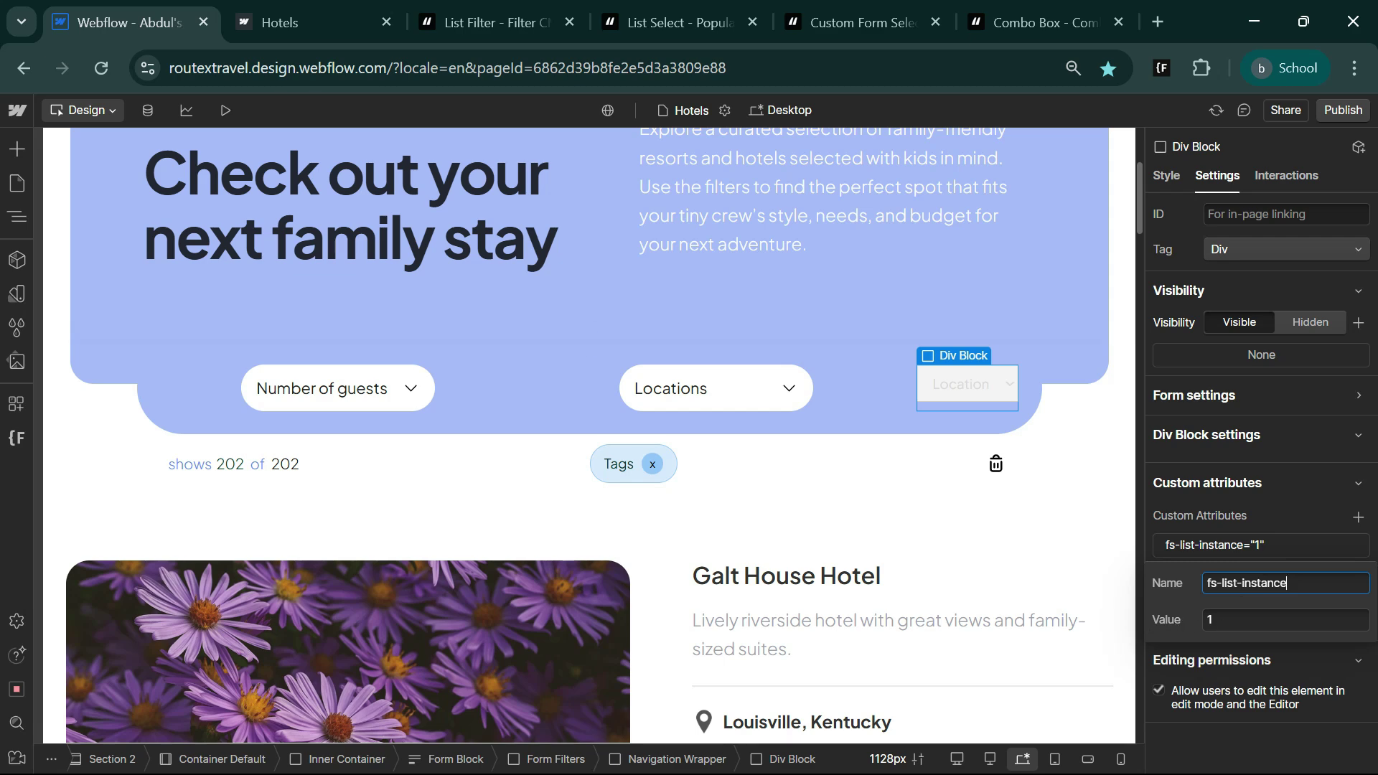
key("Escape")
Step: Make the Div Block around the Select Field fill the remaining width of the filter row
key("s")
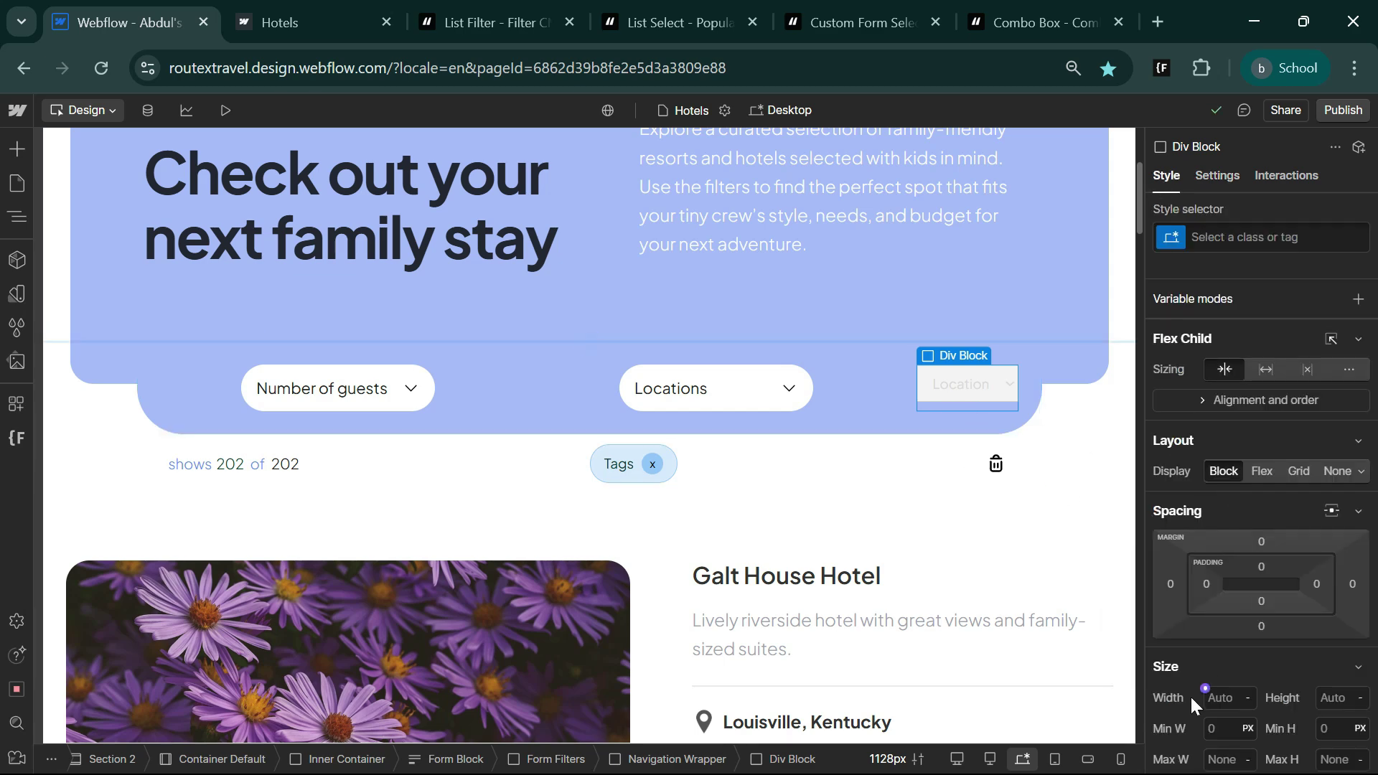
key("d")
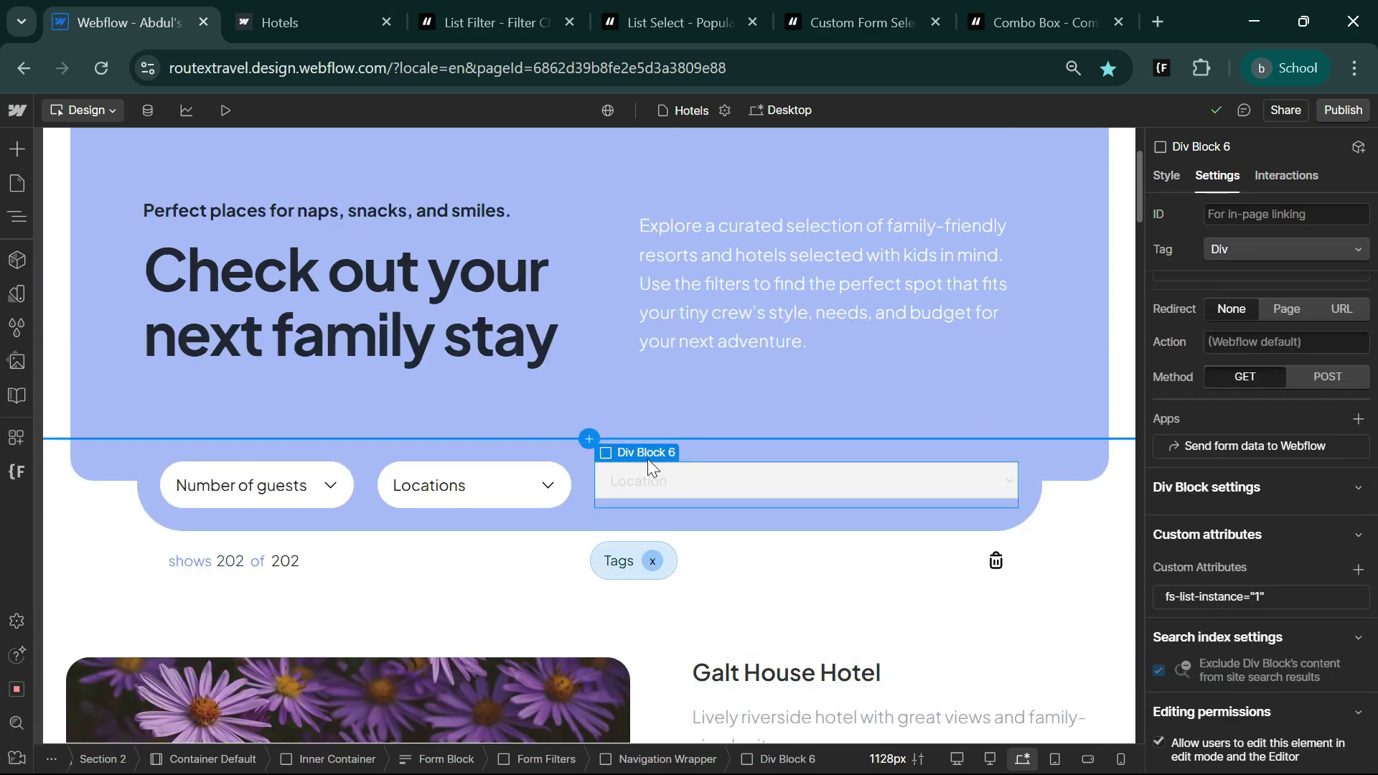
Step: Move the "hide" Collection List Wrapper into Div Block 6, directly below the Select Field
left_click(16, 218)
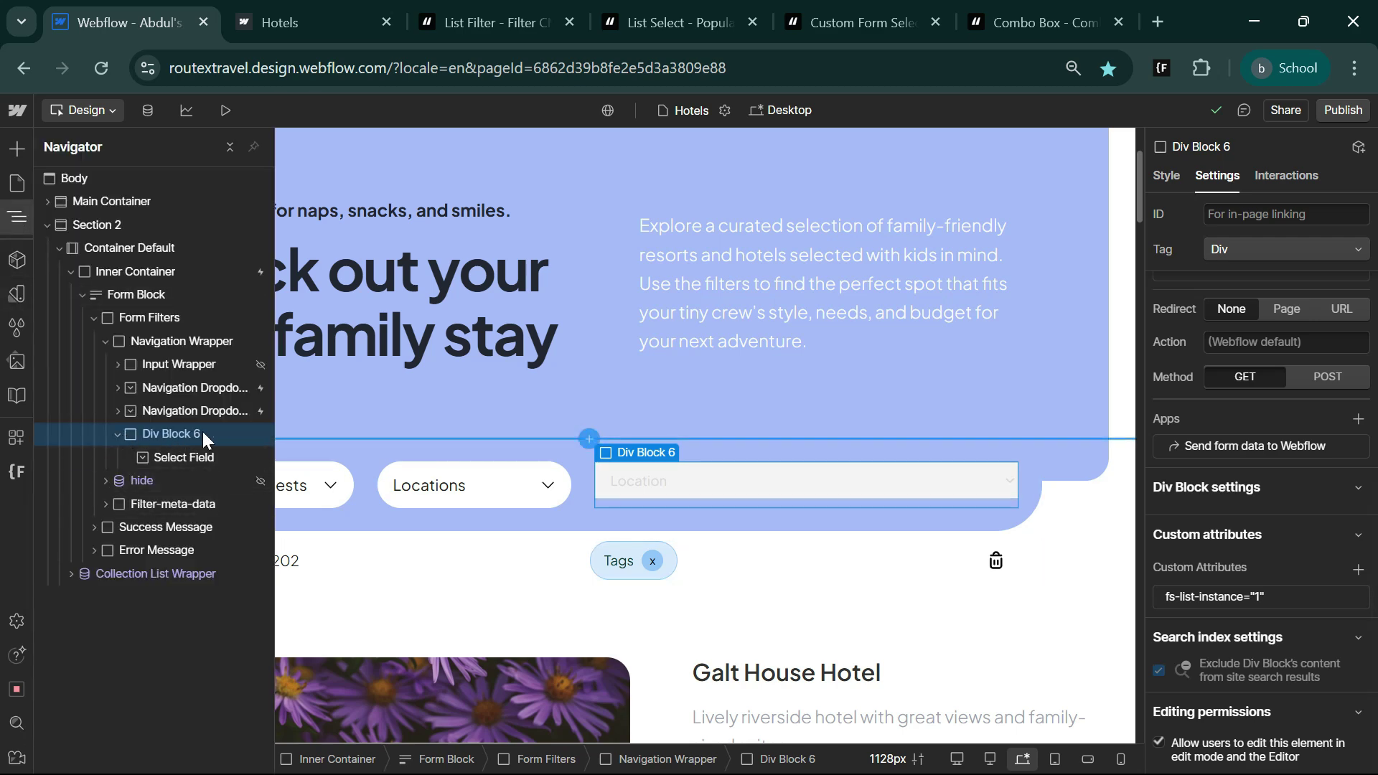
left_click_drag(114, 481, 216, 479)
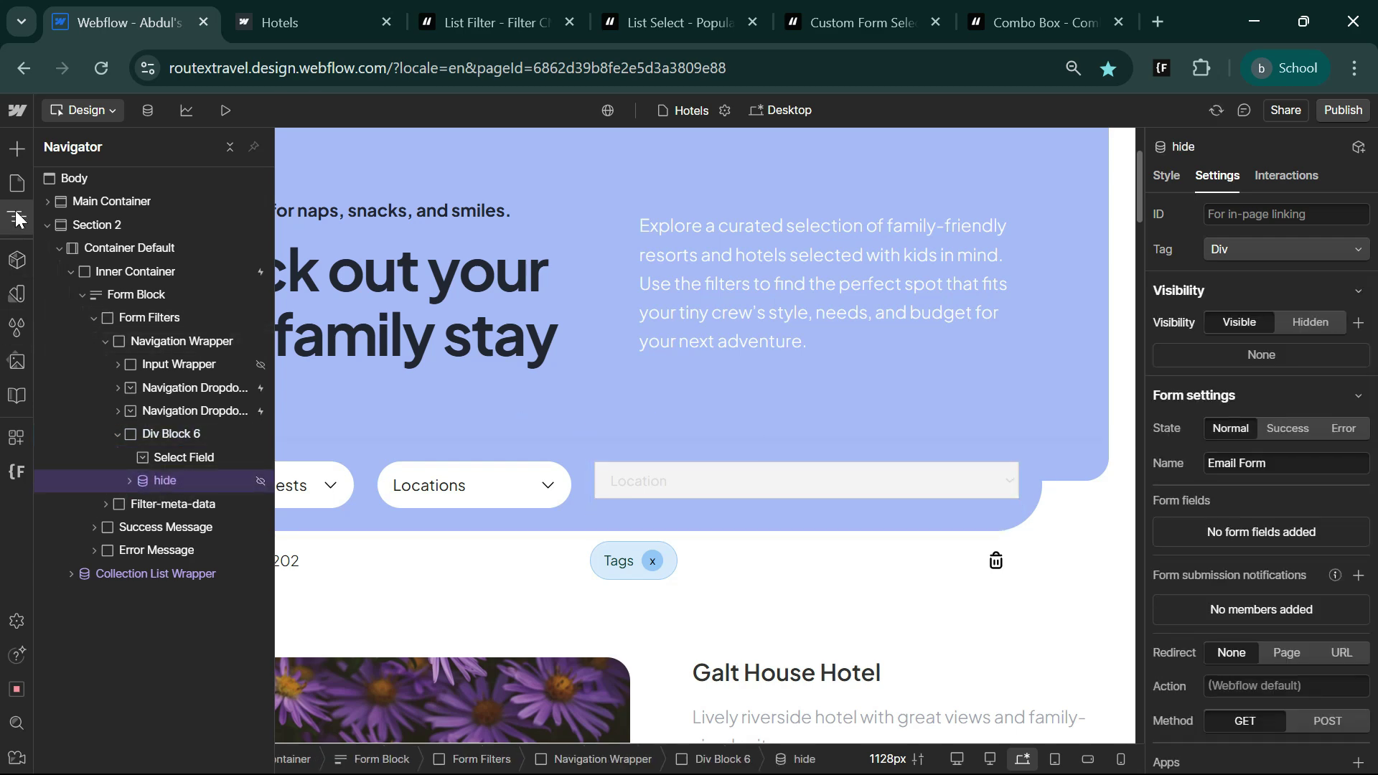
left_click(17, 216)
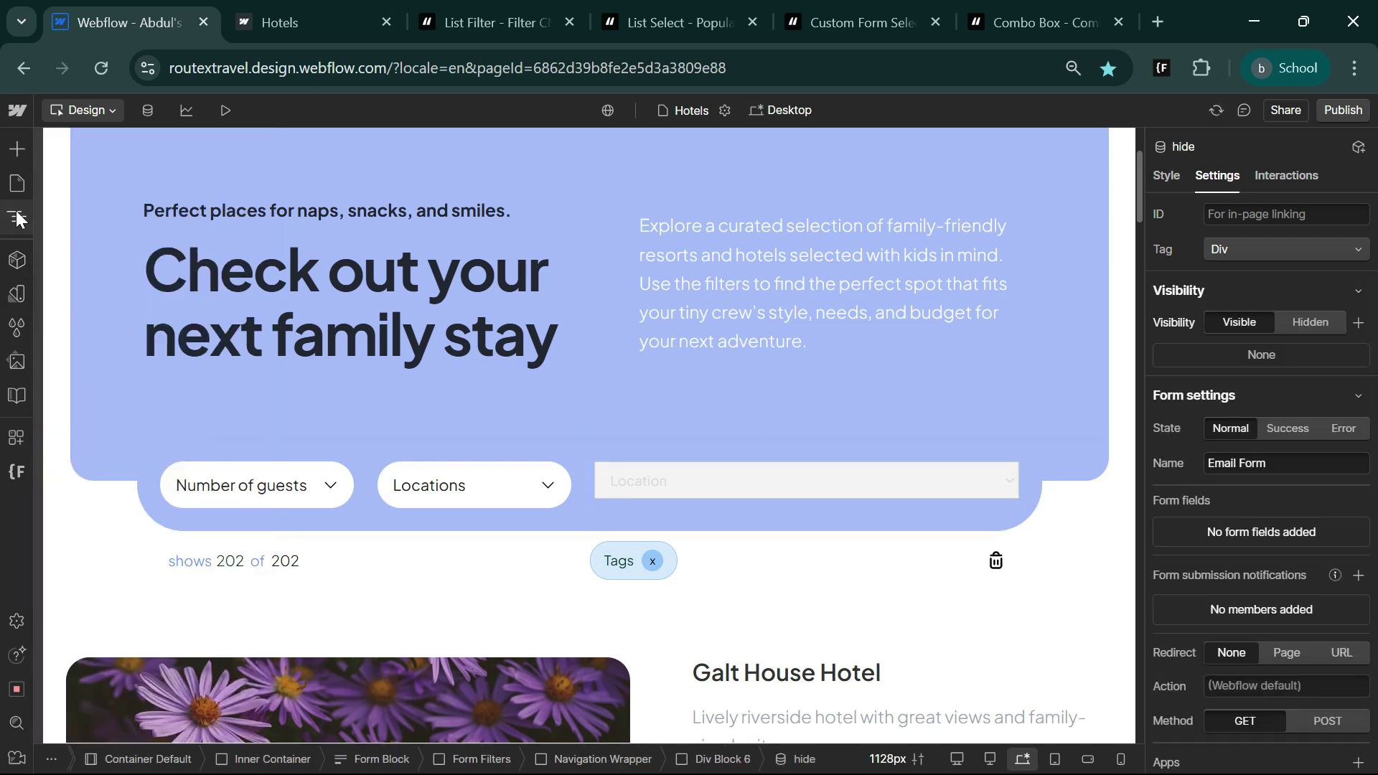
Step: Publish the site to the staging domain routextravel.webflow.io
left_click(1355, 109)
left_click(1257, 408)
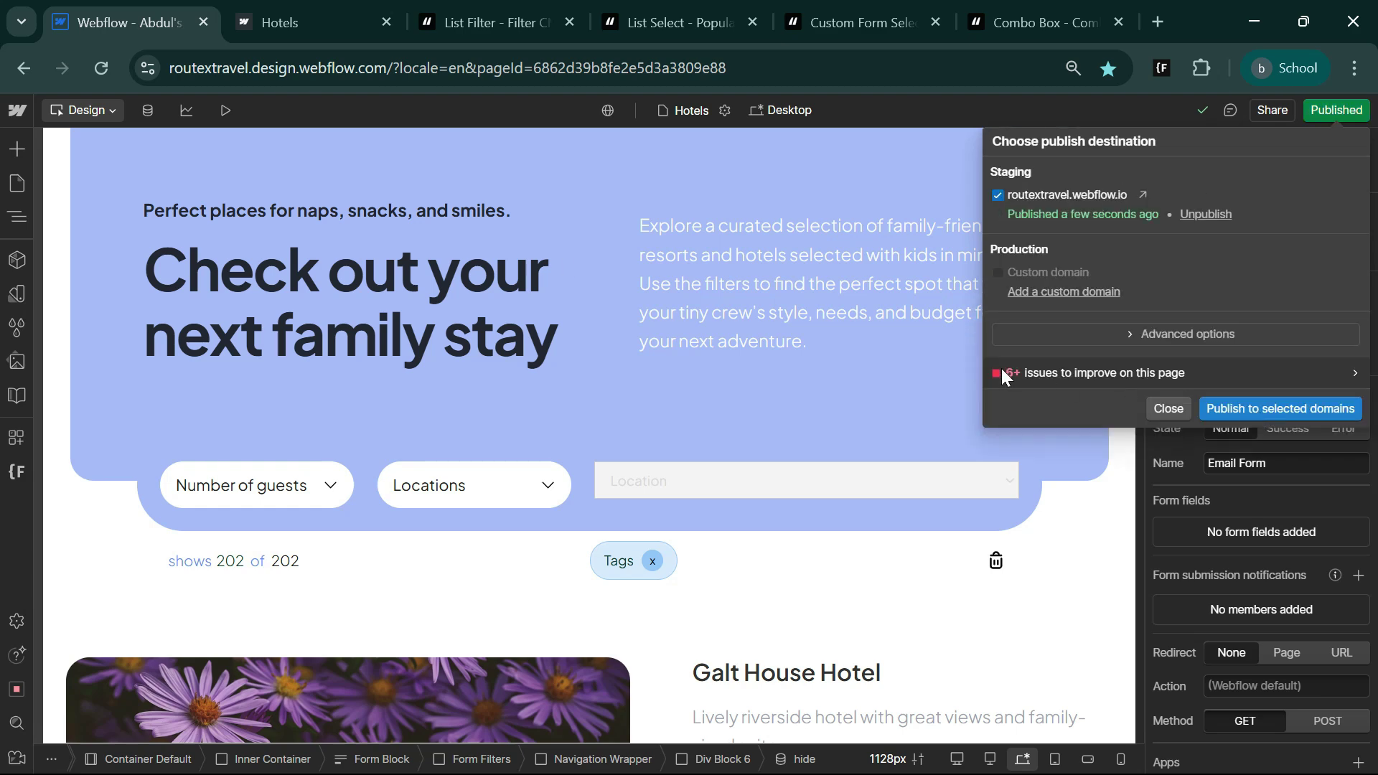
Step: Reload the live Hotels page and test the Location select with Nashville, Tennessee and Fort Worth, Texas
left_click(280, 22)
left_click(100, 67)
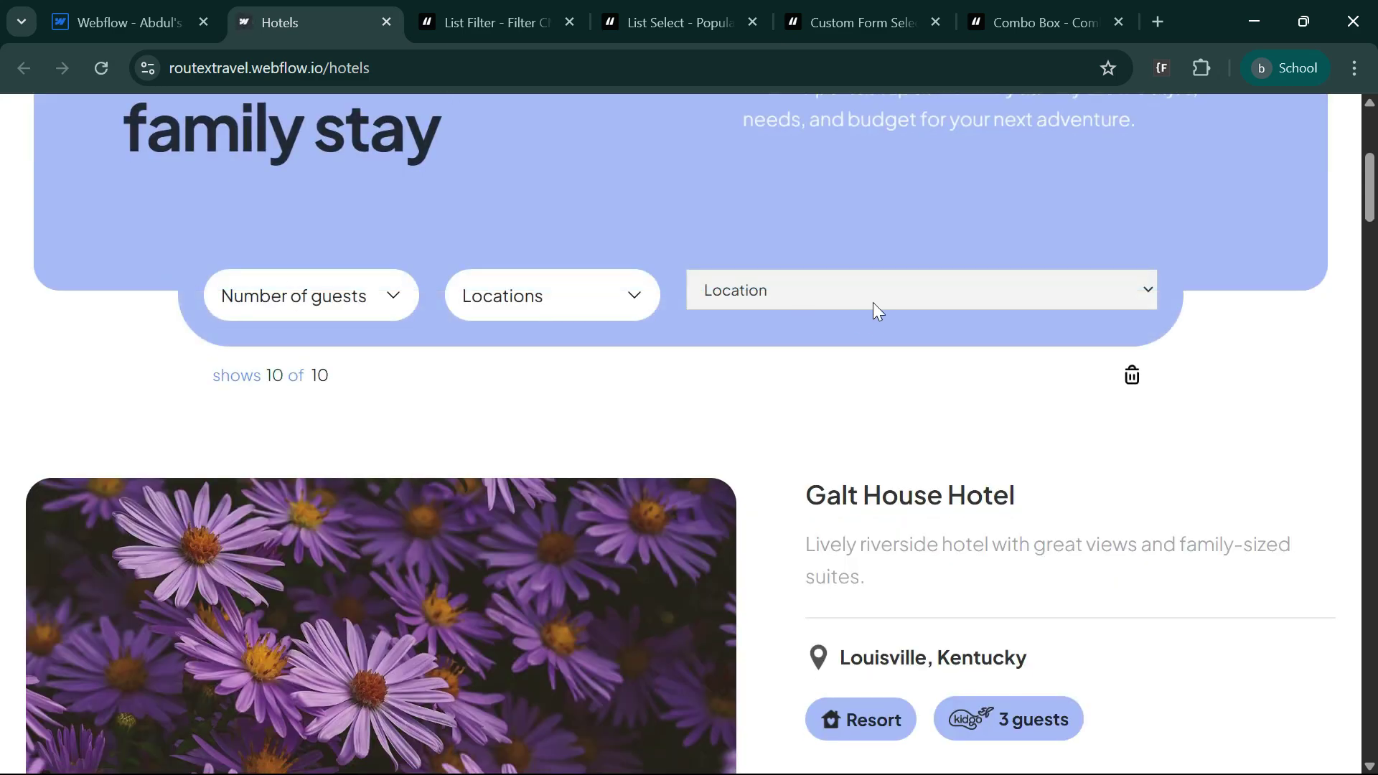
left_click(873, 302)
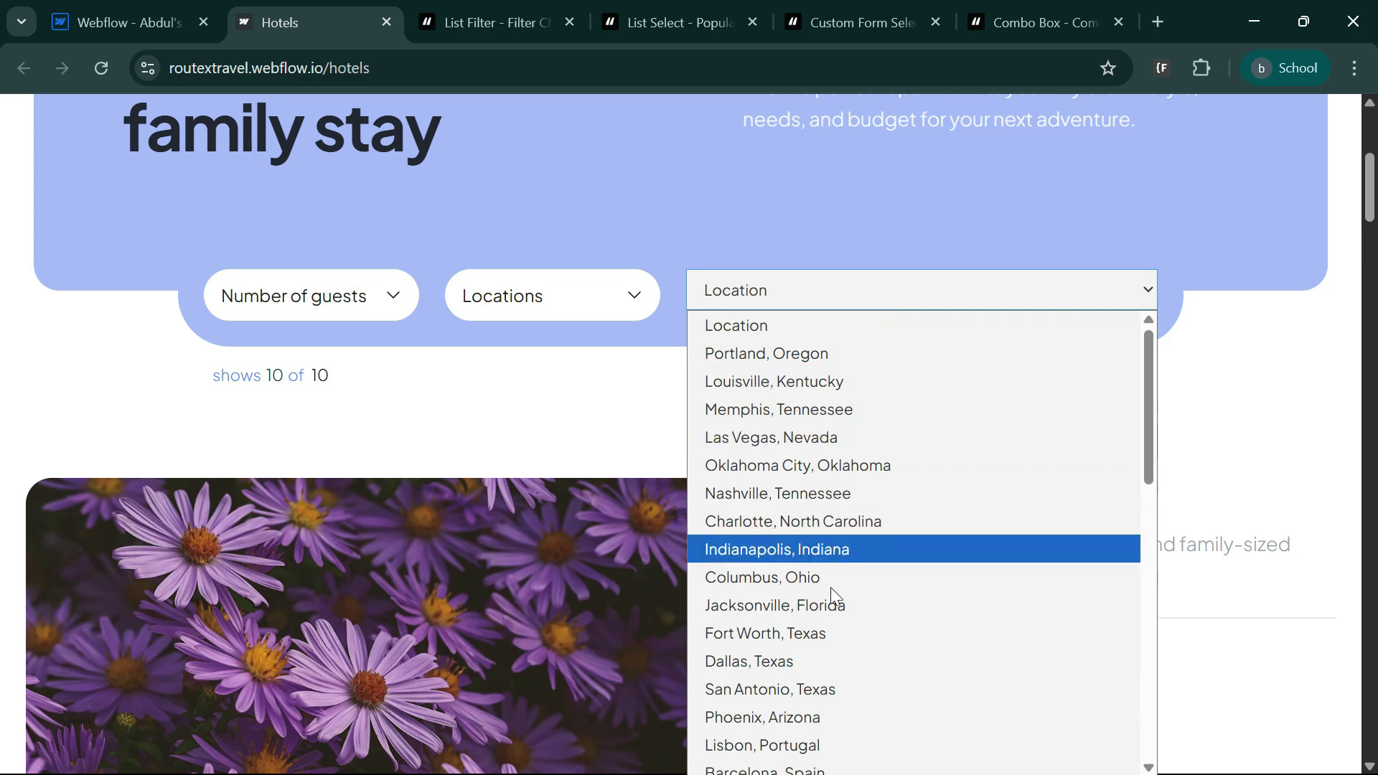
left_click(813, 491)
left_click(951, 295)
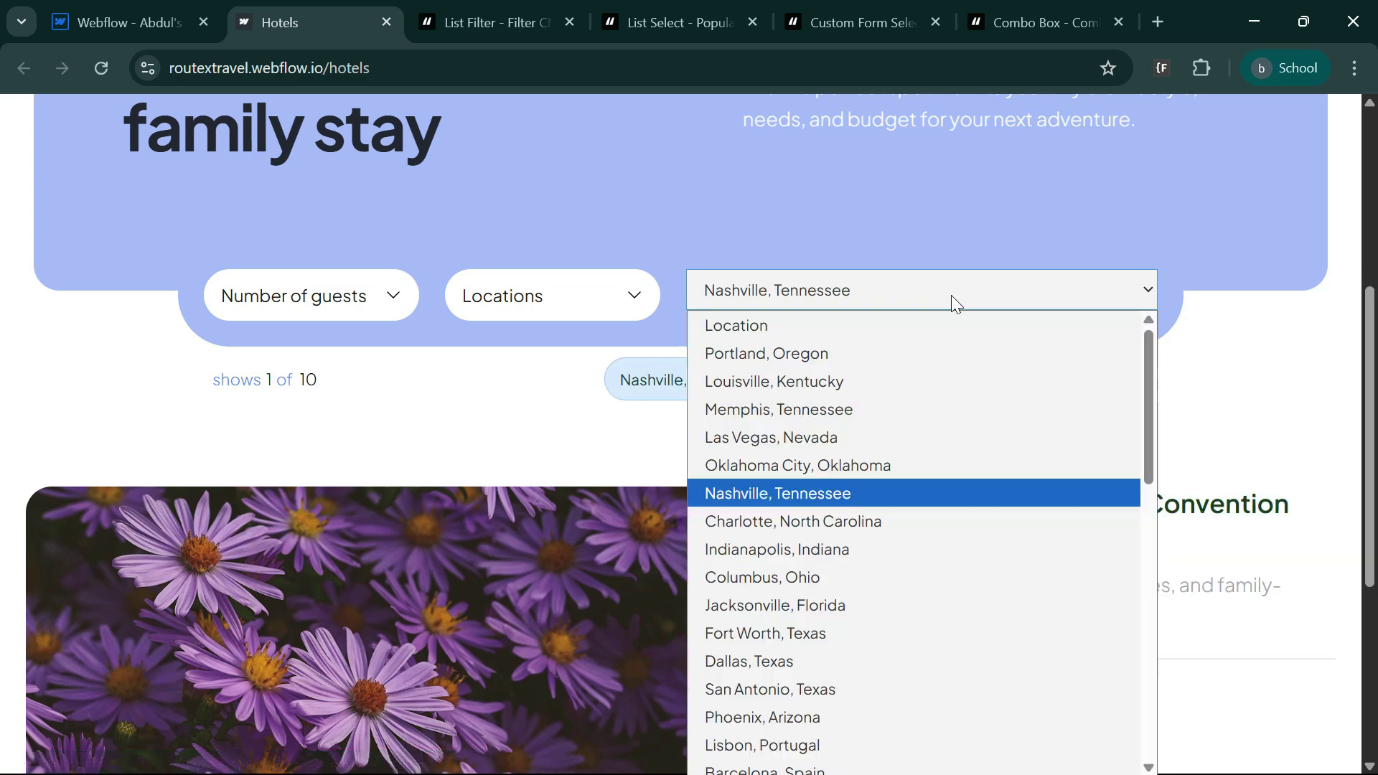
left_click(833, 635)
Step: Filter the live hotels by Oklahoma City, Oklahoma and Las Vegas, Nevada, and clear the Las Vegas filter tag
left_click(890, 403)
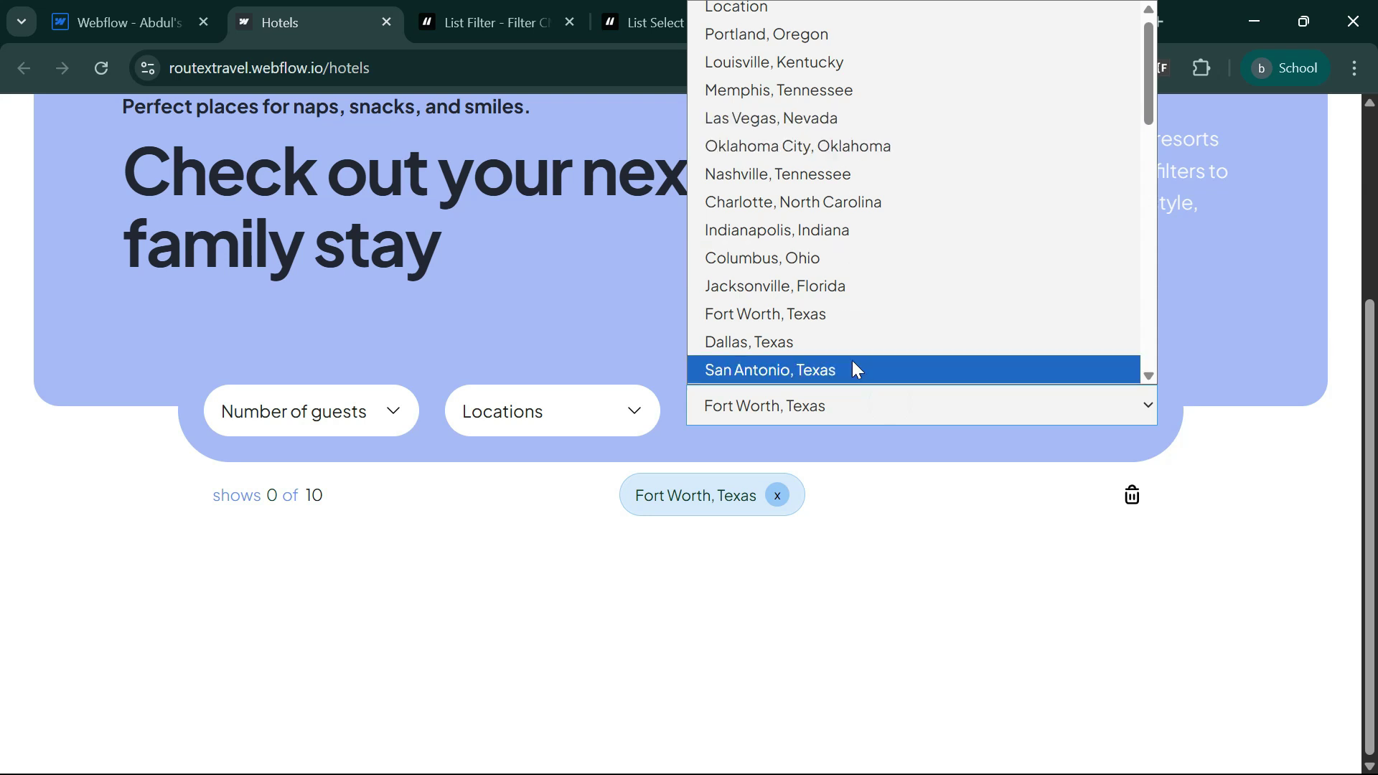
left_click(822, 146)
left_click(873, 402)
left_click(826, 107)
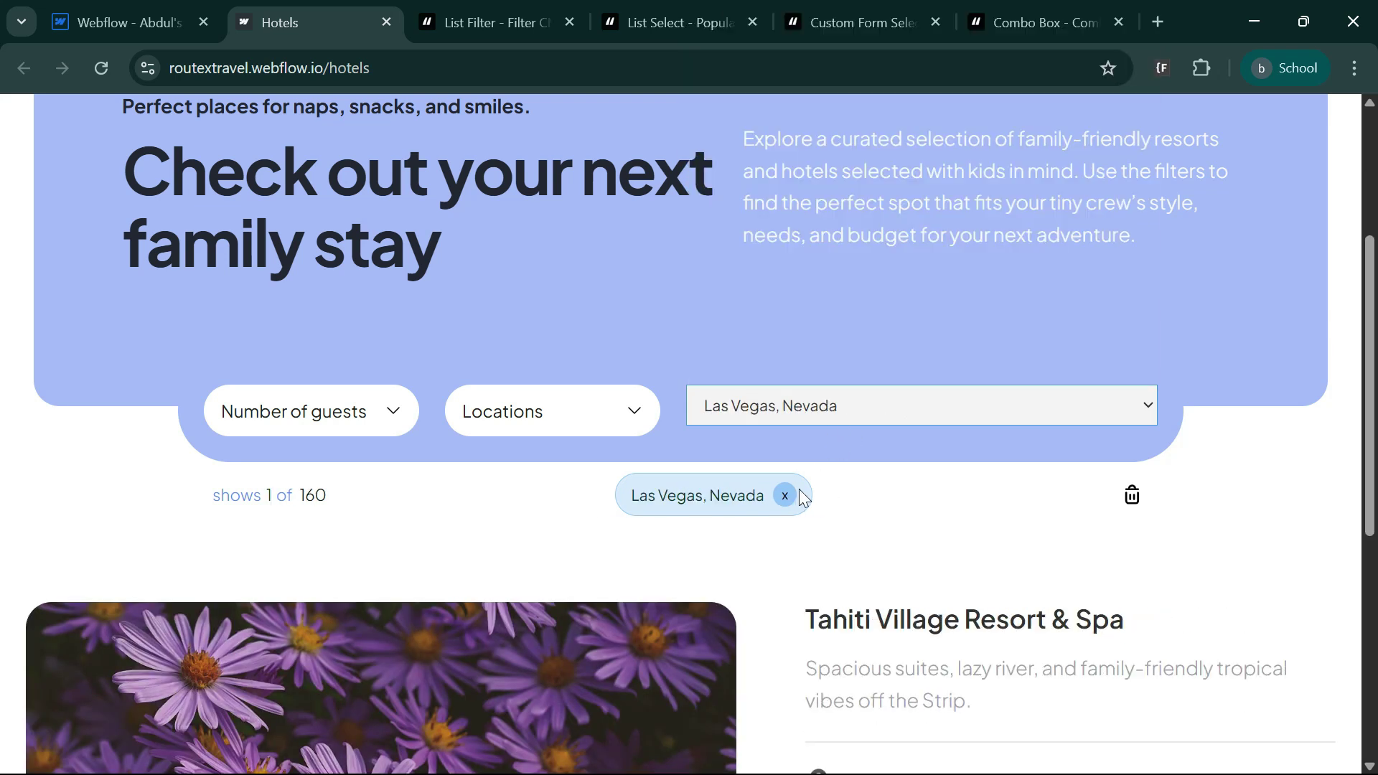
left_click(798, 494)
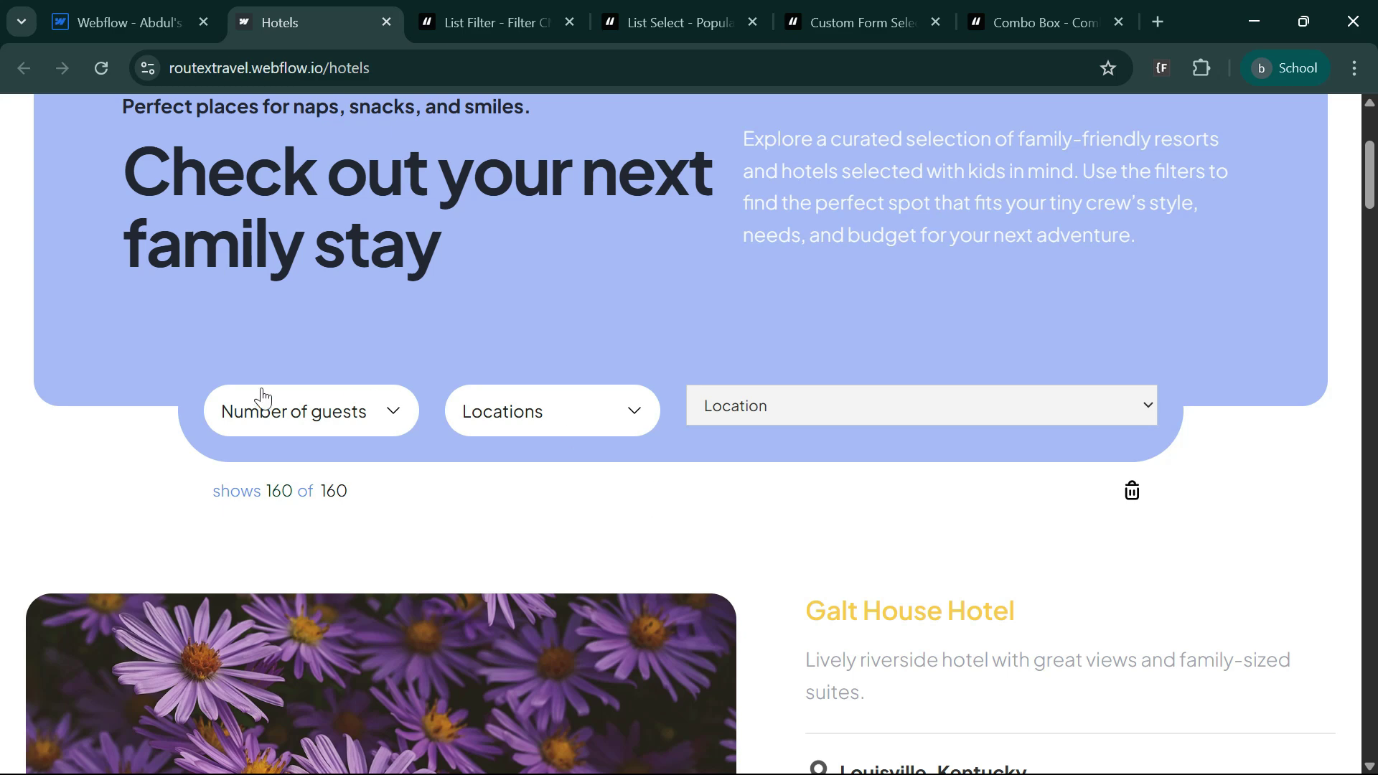
Step: Review Finsweet's Custom Form Select documentation and open its cloneable project in the Webflow Designer
left_click(844, 10)
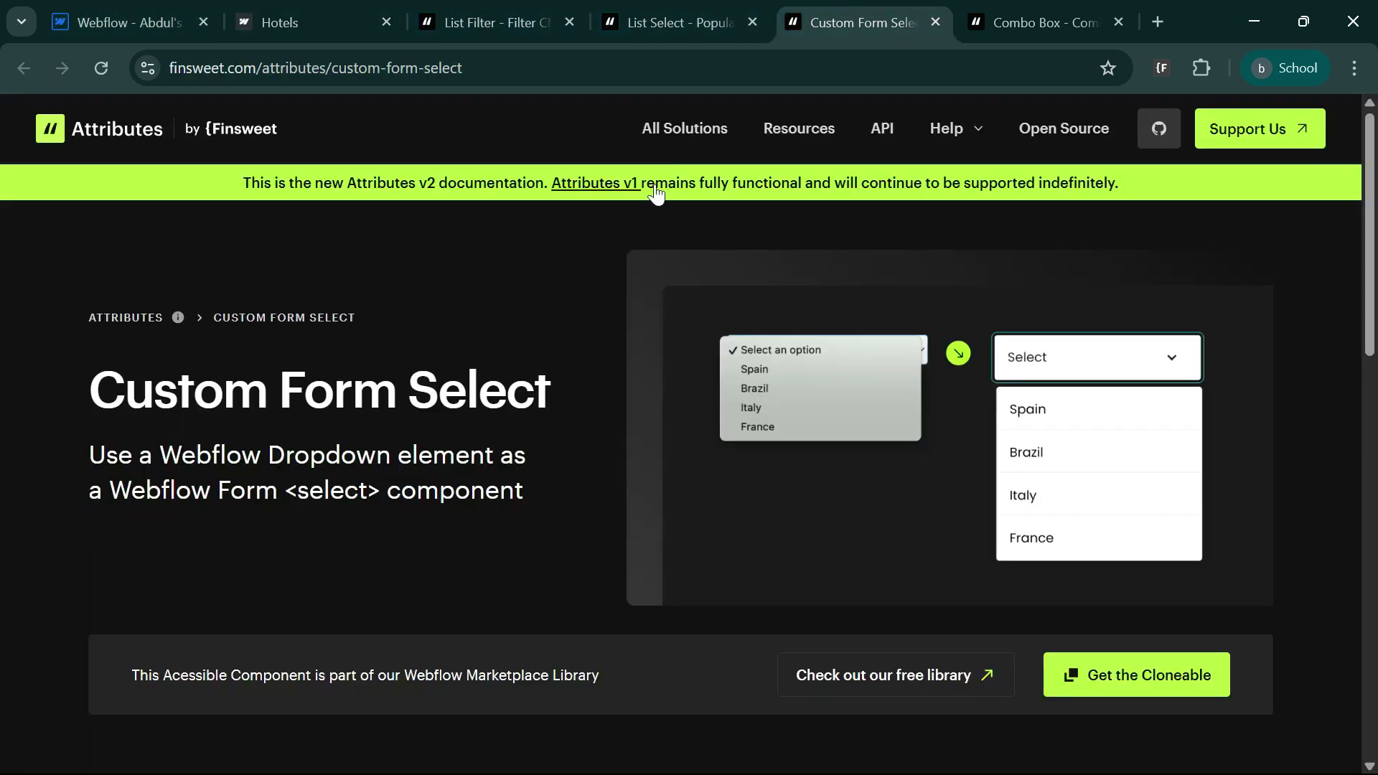
scroll(440, 563, "down", 5)
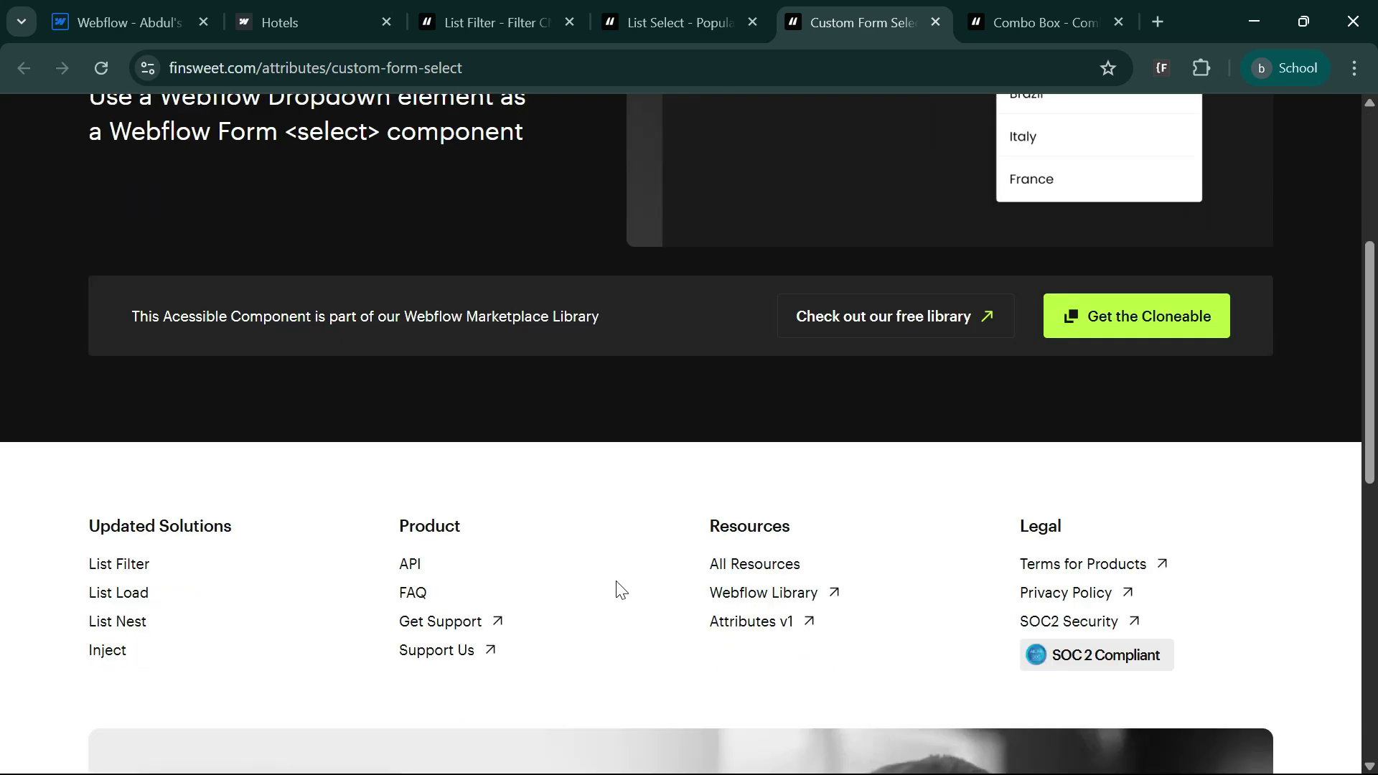
scroll(775, 668, "up", 5)
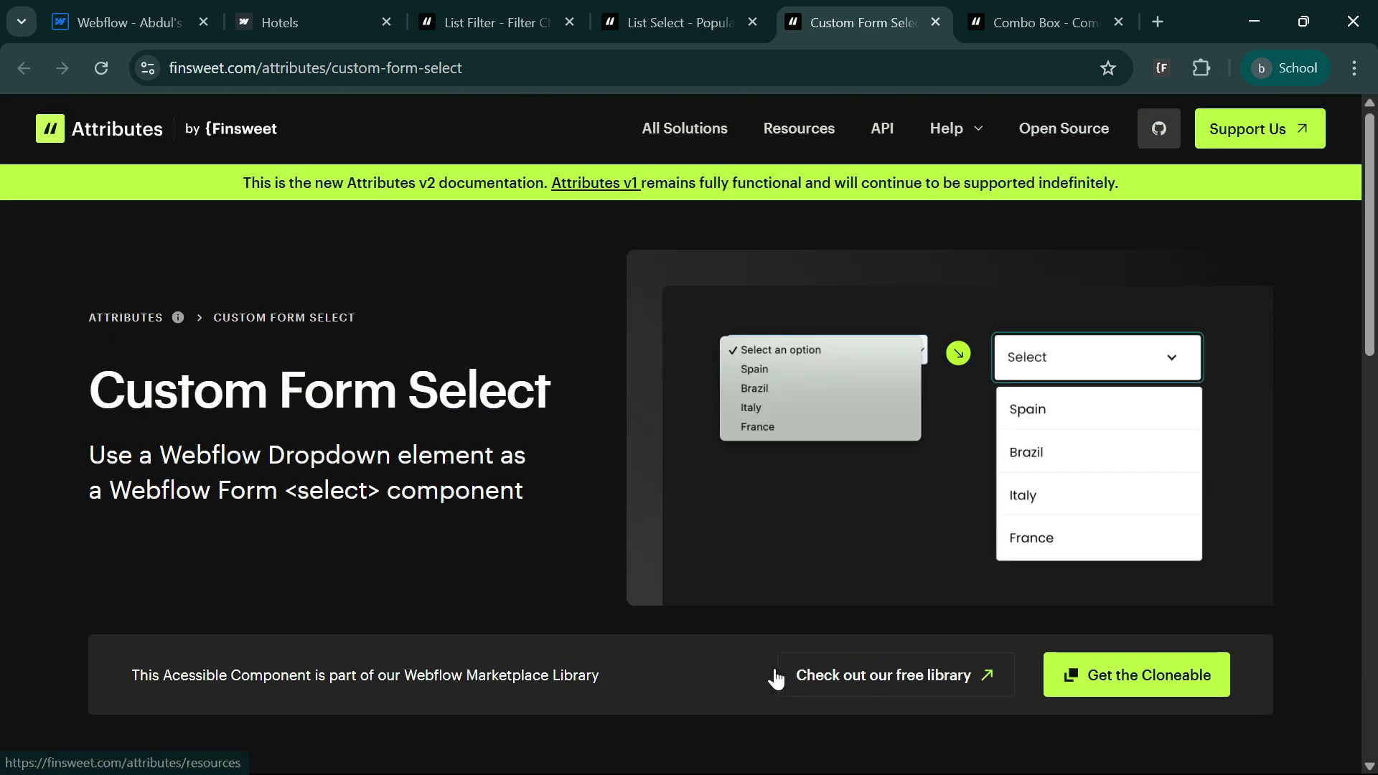
left_click(1148, 684)
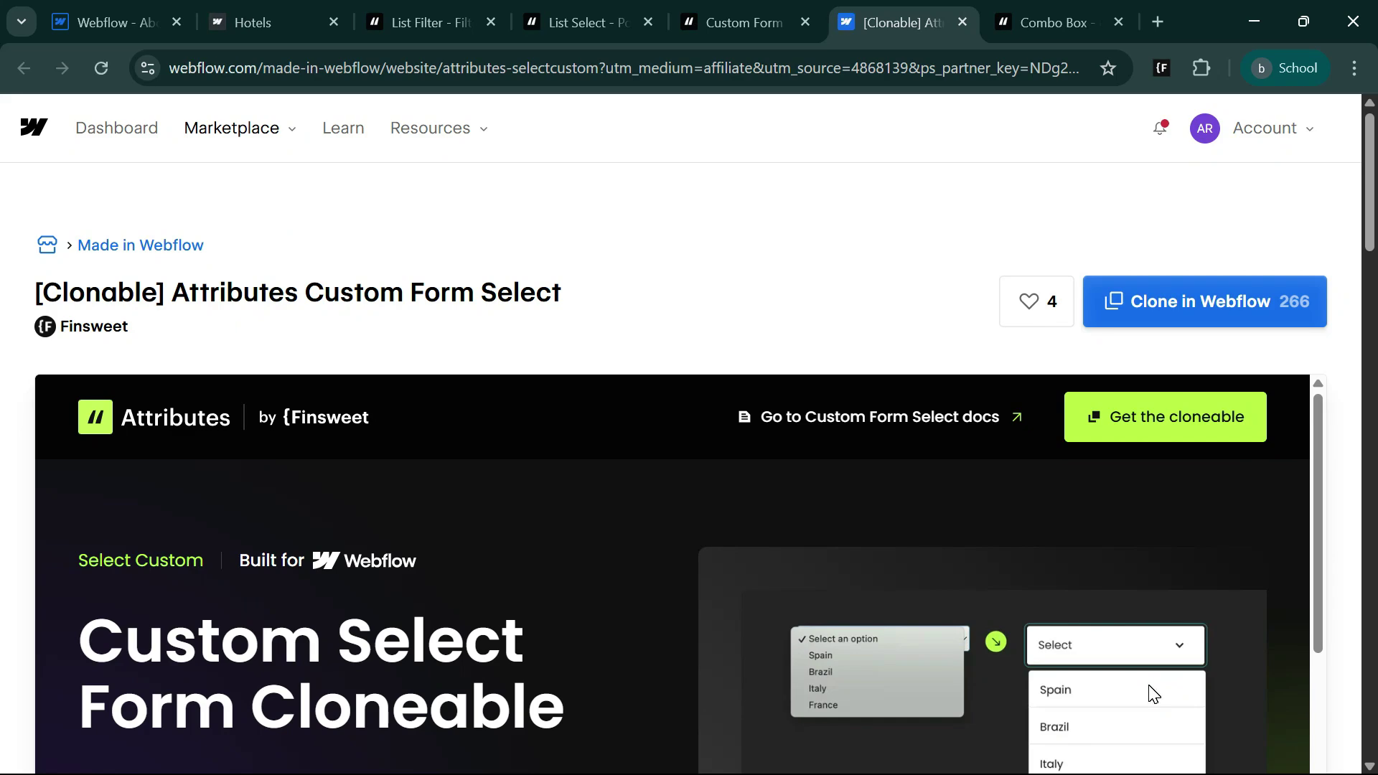
scroll(742, 225, "down", 7)
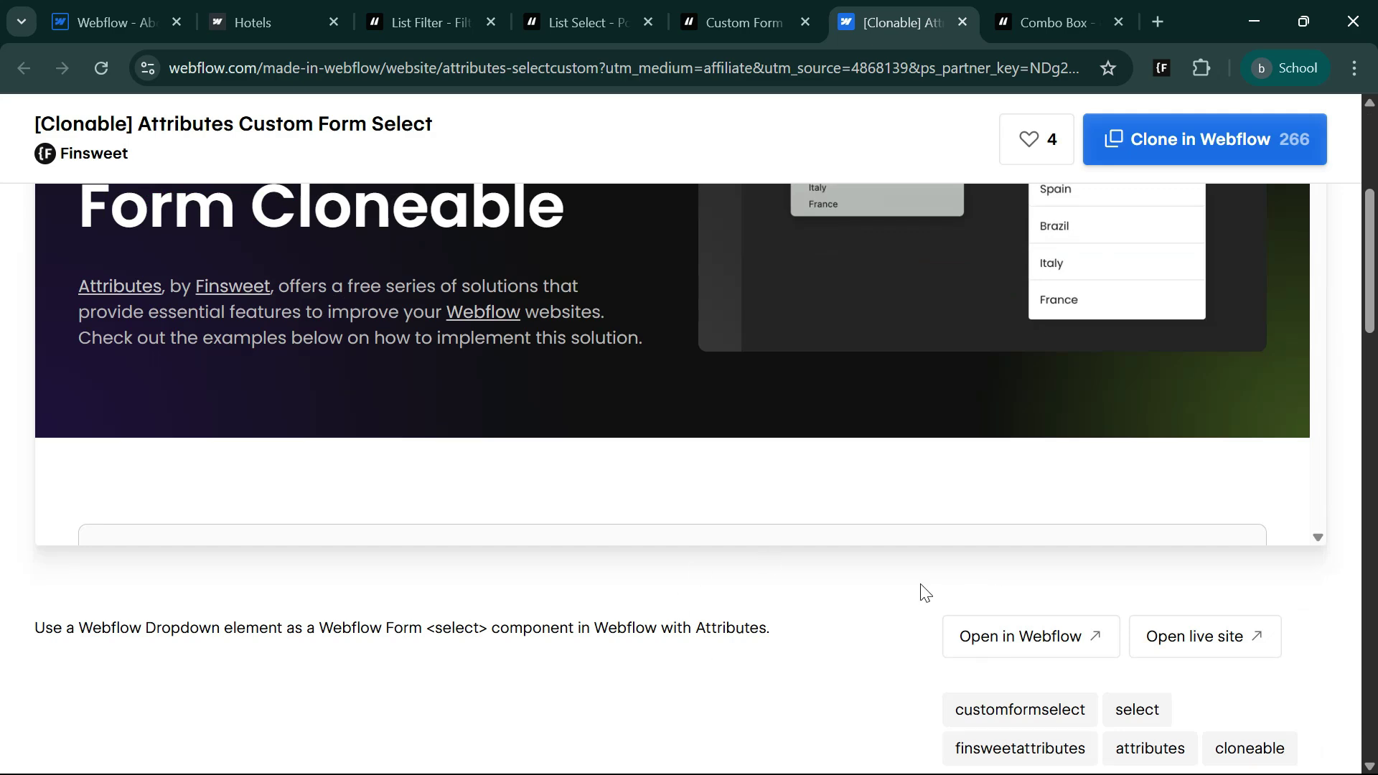
left_click(1042, 646)
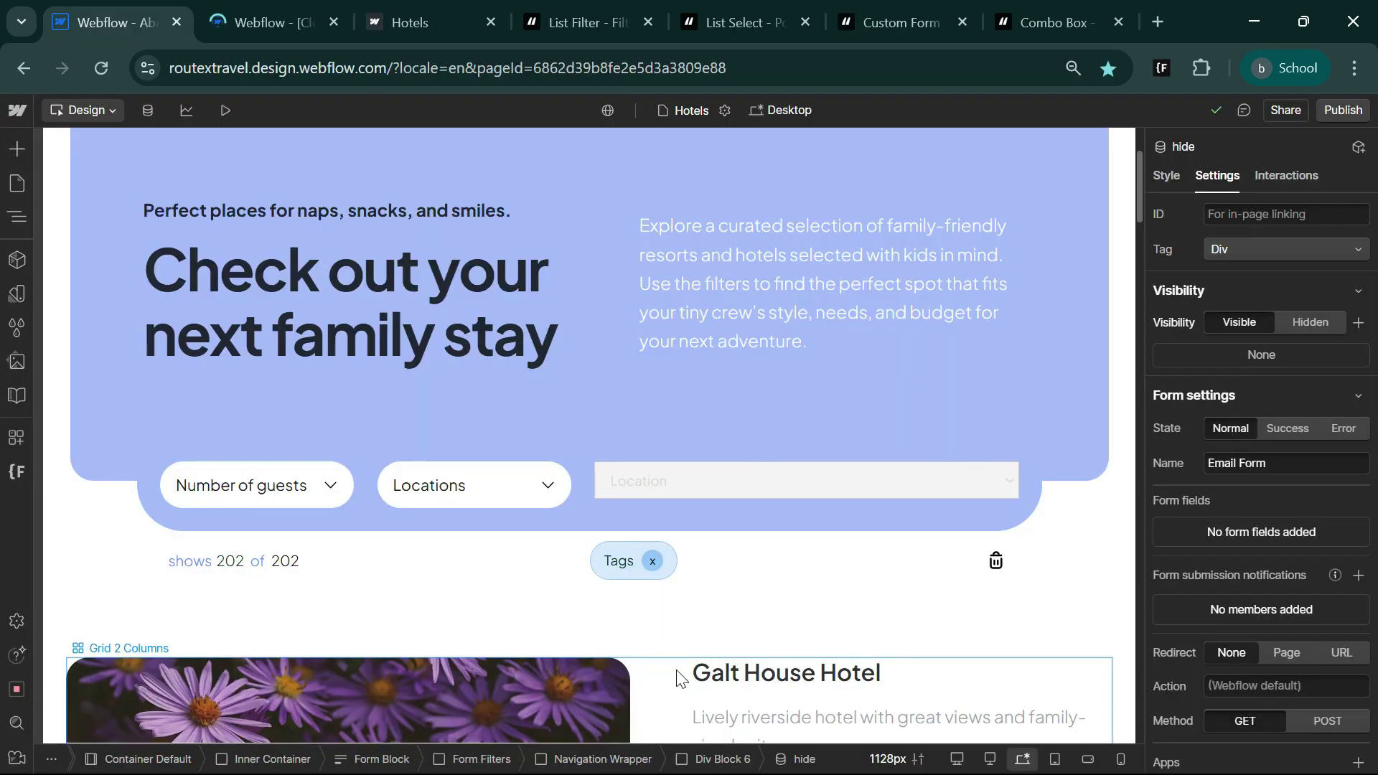
Step: Duplicate the "Number of guests" navigation dropdown on the Hotels page and set the duplicate's menu to Show
left_click(291, 505)
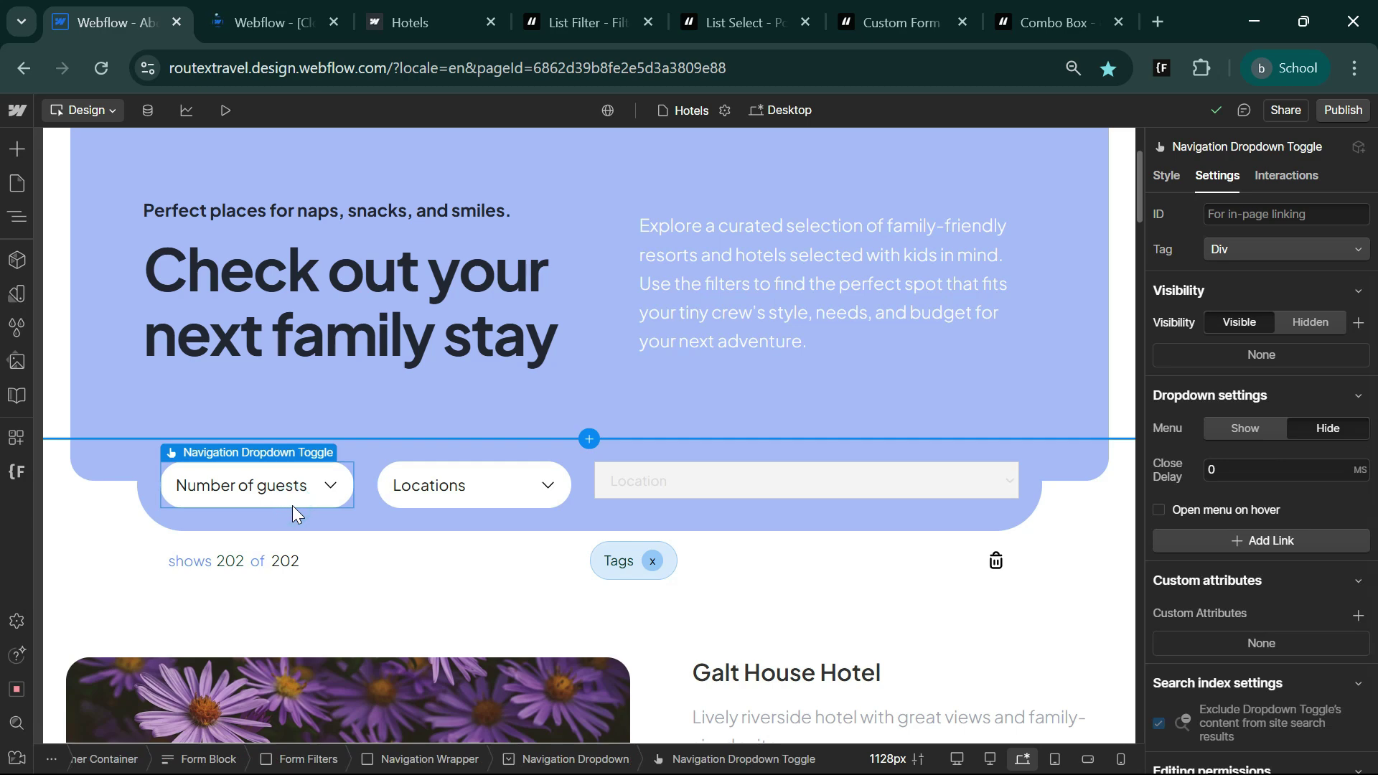
key("ctrl+d")
left_click(501, 506)
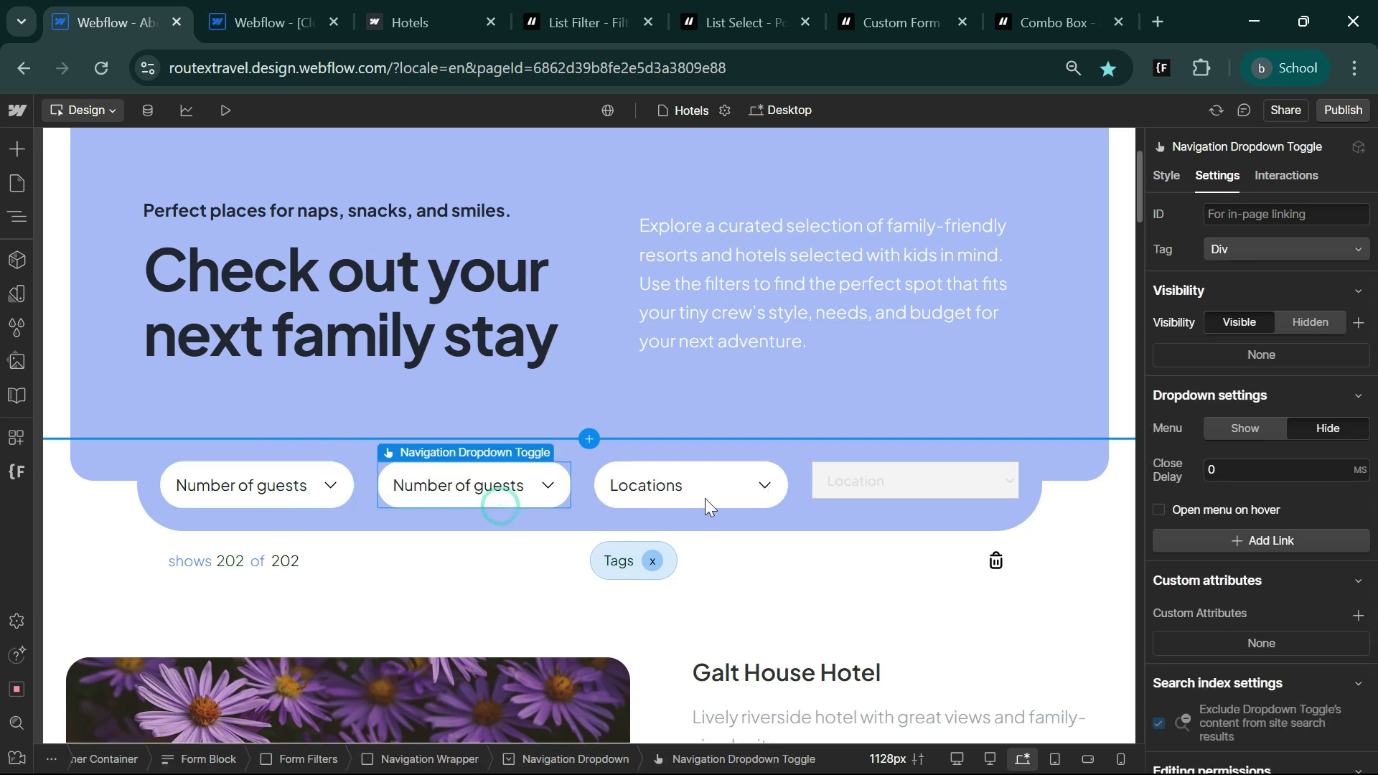
left_click(1243, 430)
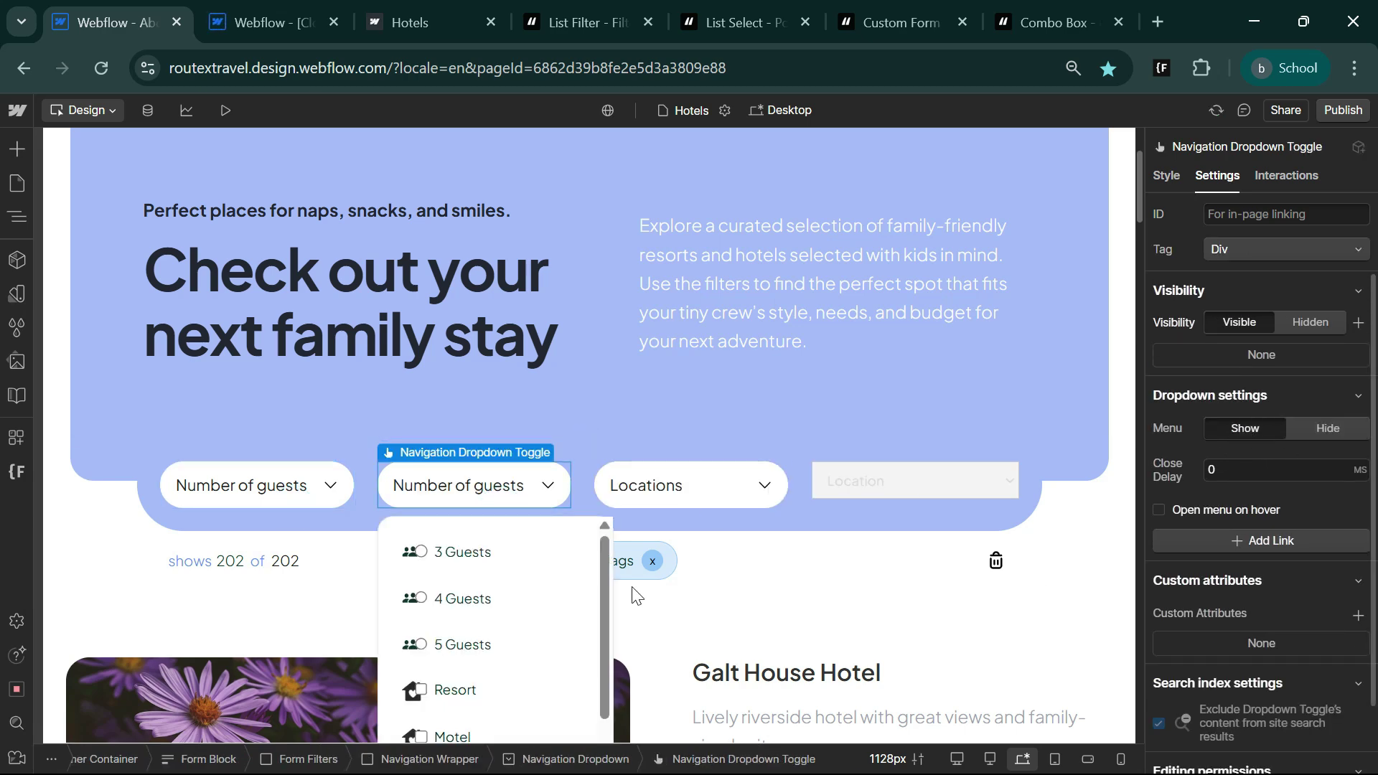
Step: Remove the guest and property-type radio button options from the duplicated dropdown's list
scroll(451, 488, "down", 3)
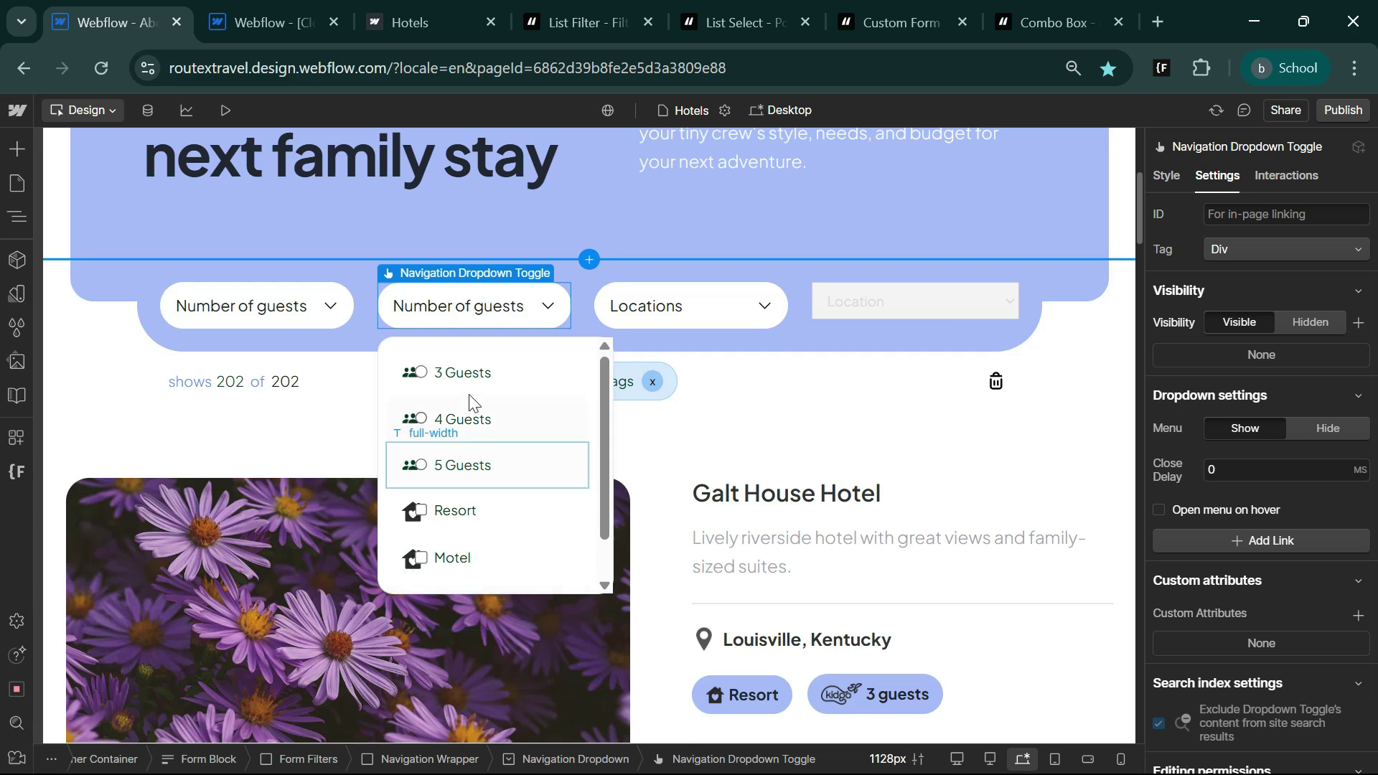
left_click(455, 373)
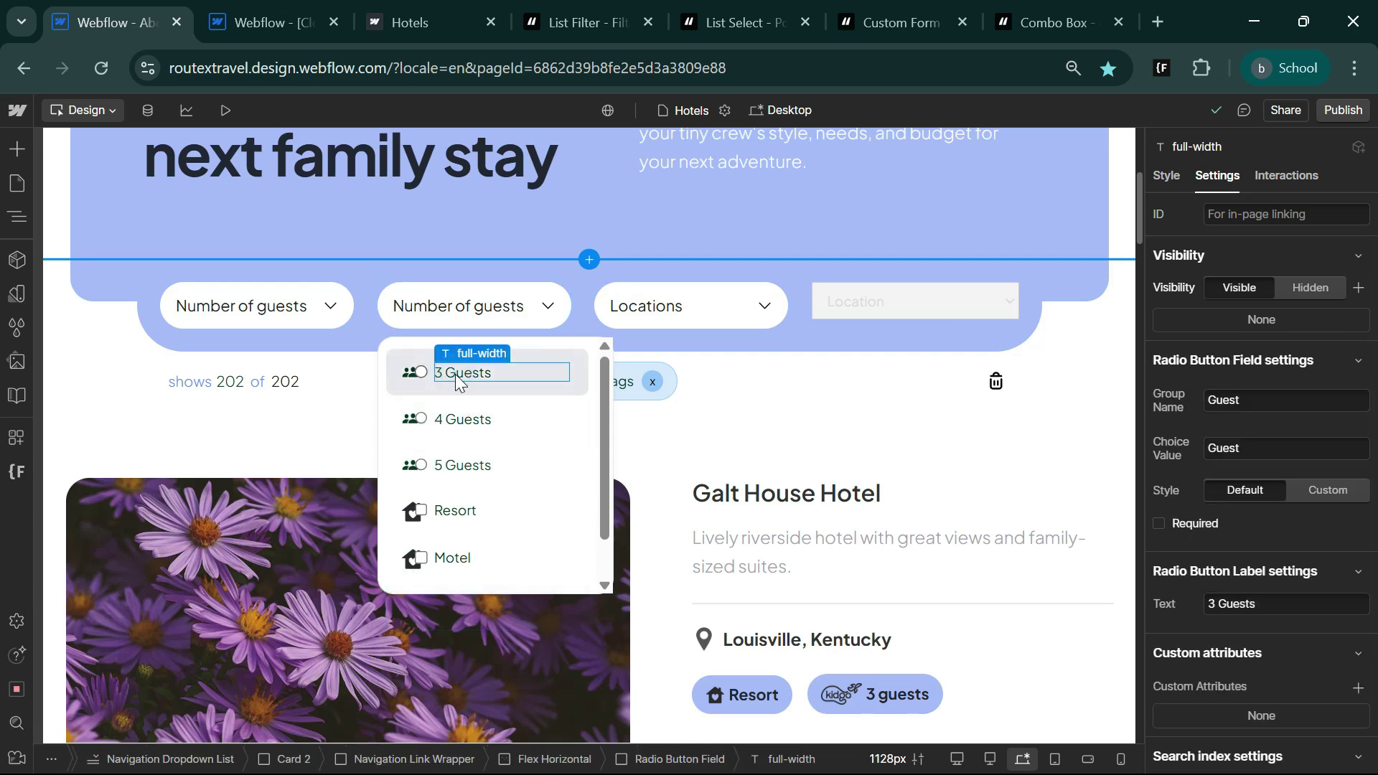
left_click(767, 750)
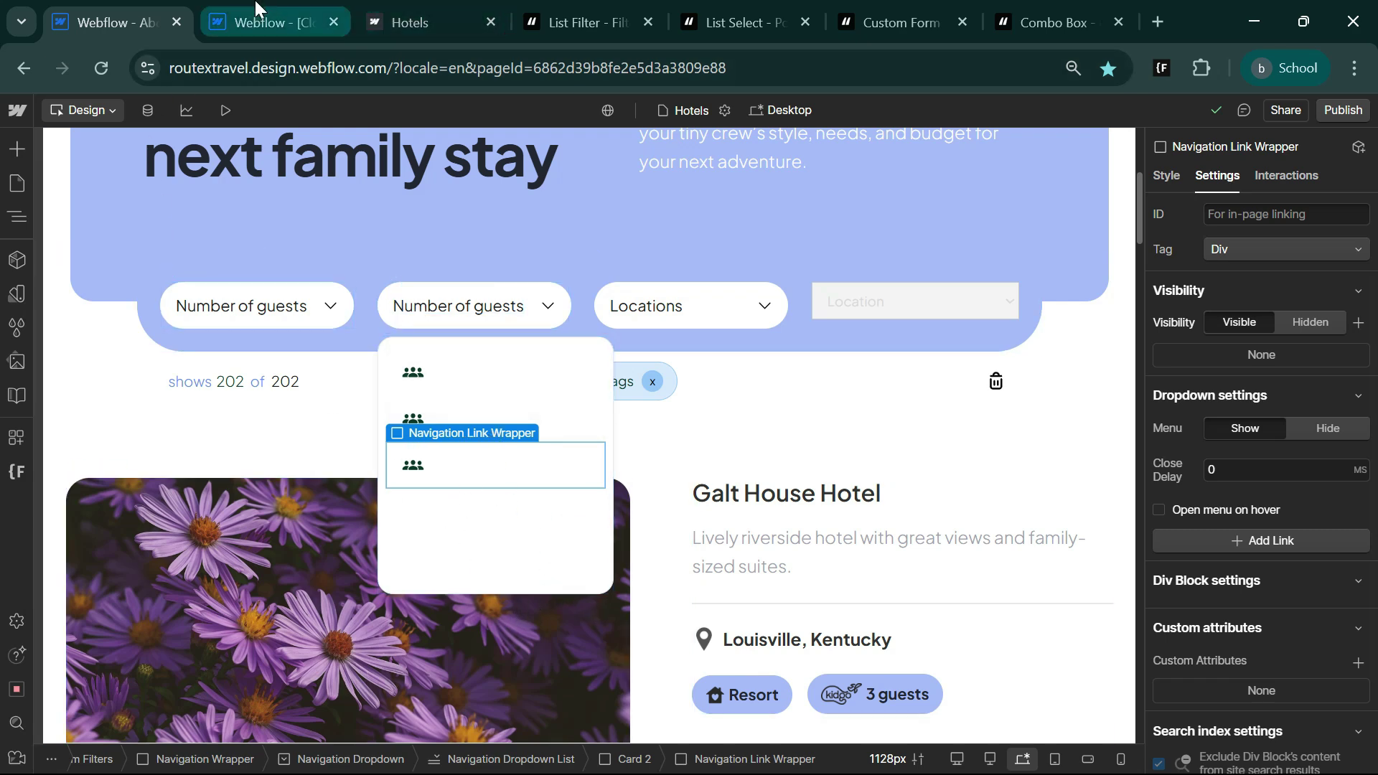
Step: Browse the examples in the Finsweet cloneable and open its "01 - Custom Select Form" page
left_click(262, 22)
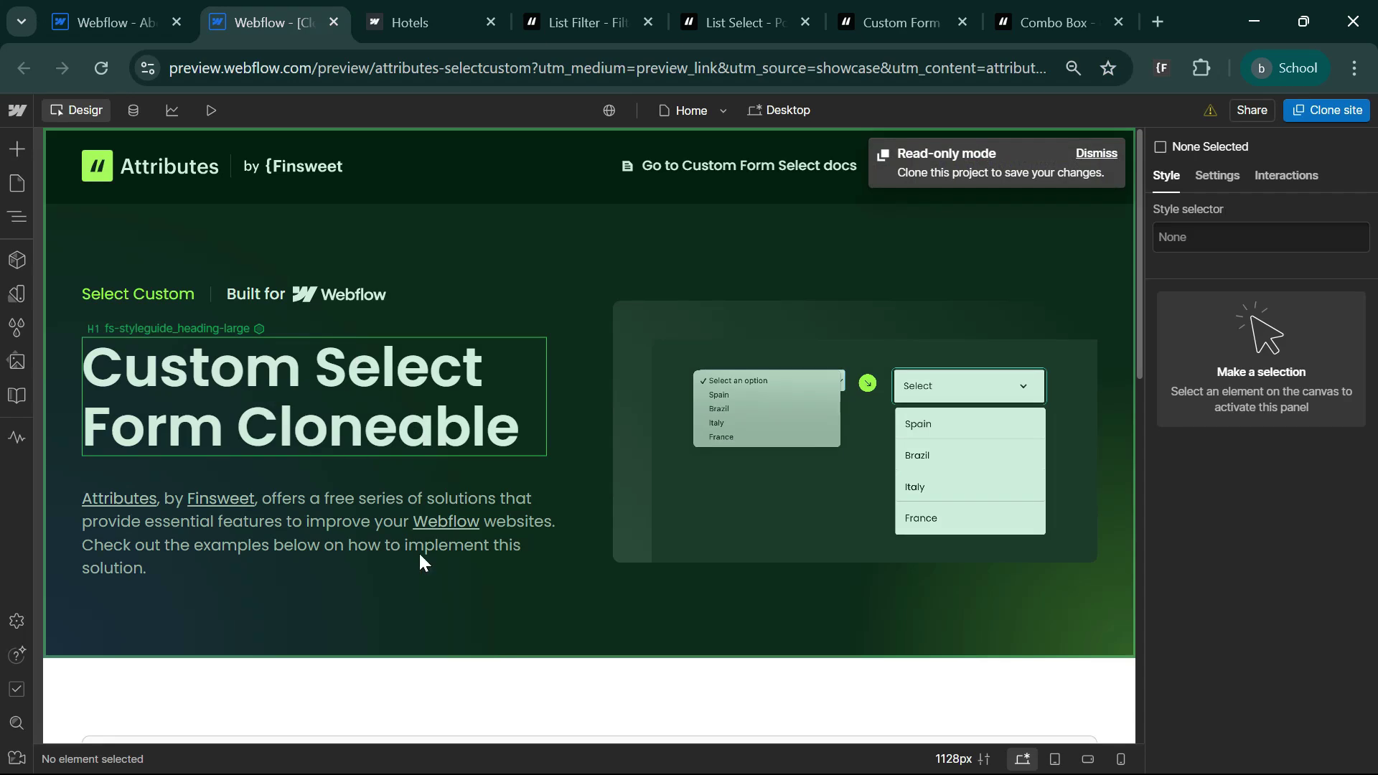
scroll(421, 561, "down", 5)
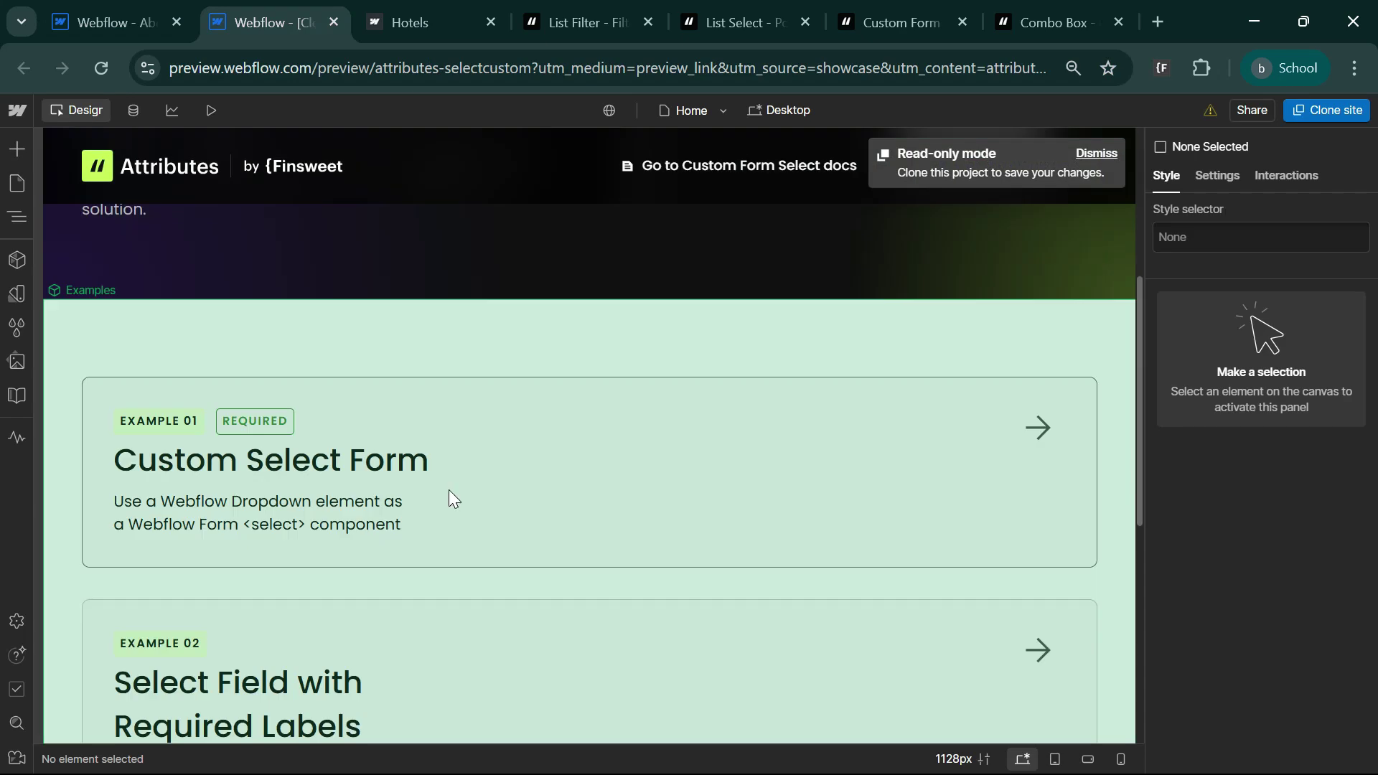
scroll(450, 489, "down", 4)
scroll(339, 462, "down", 2)
scroll(396, 634, "up", 10)
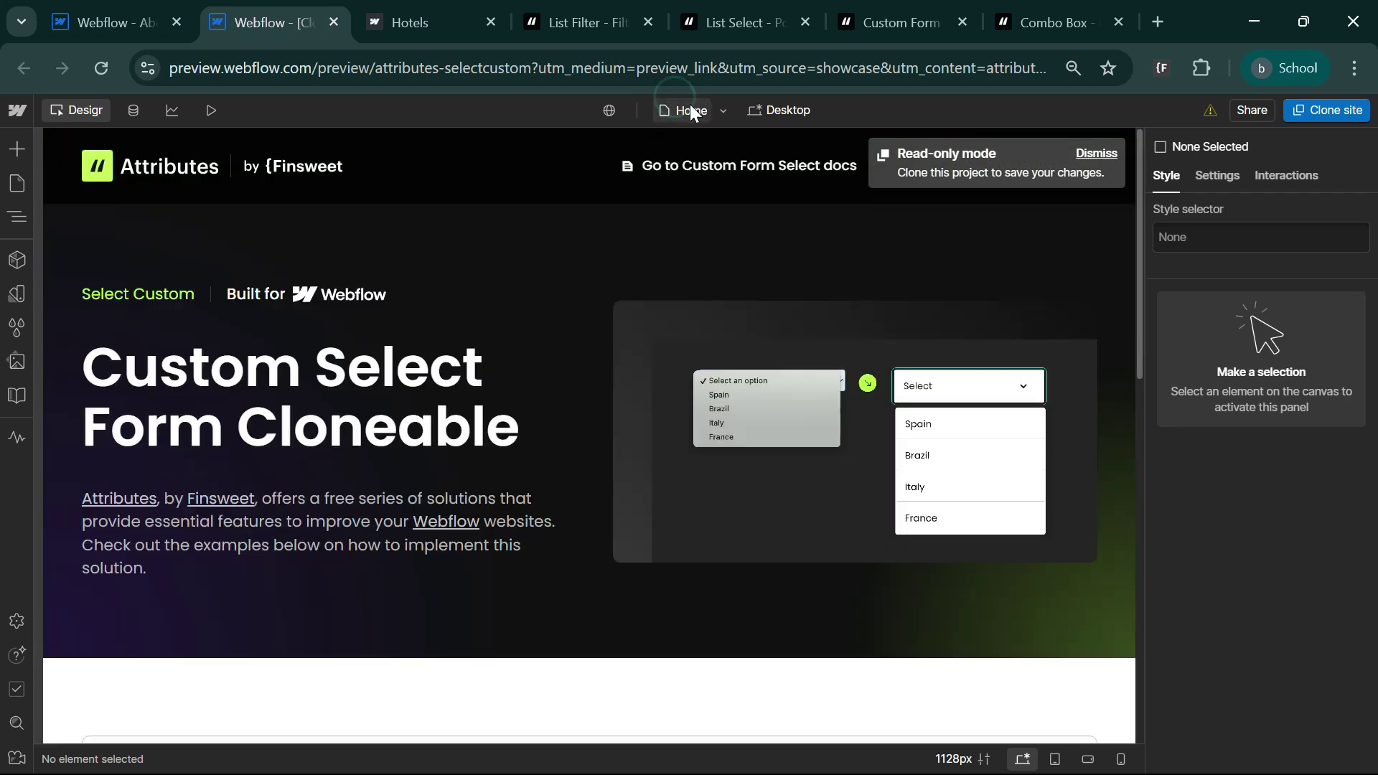
left_click(690, 108)
left_click(742, 224)
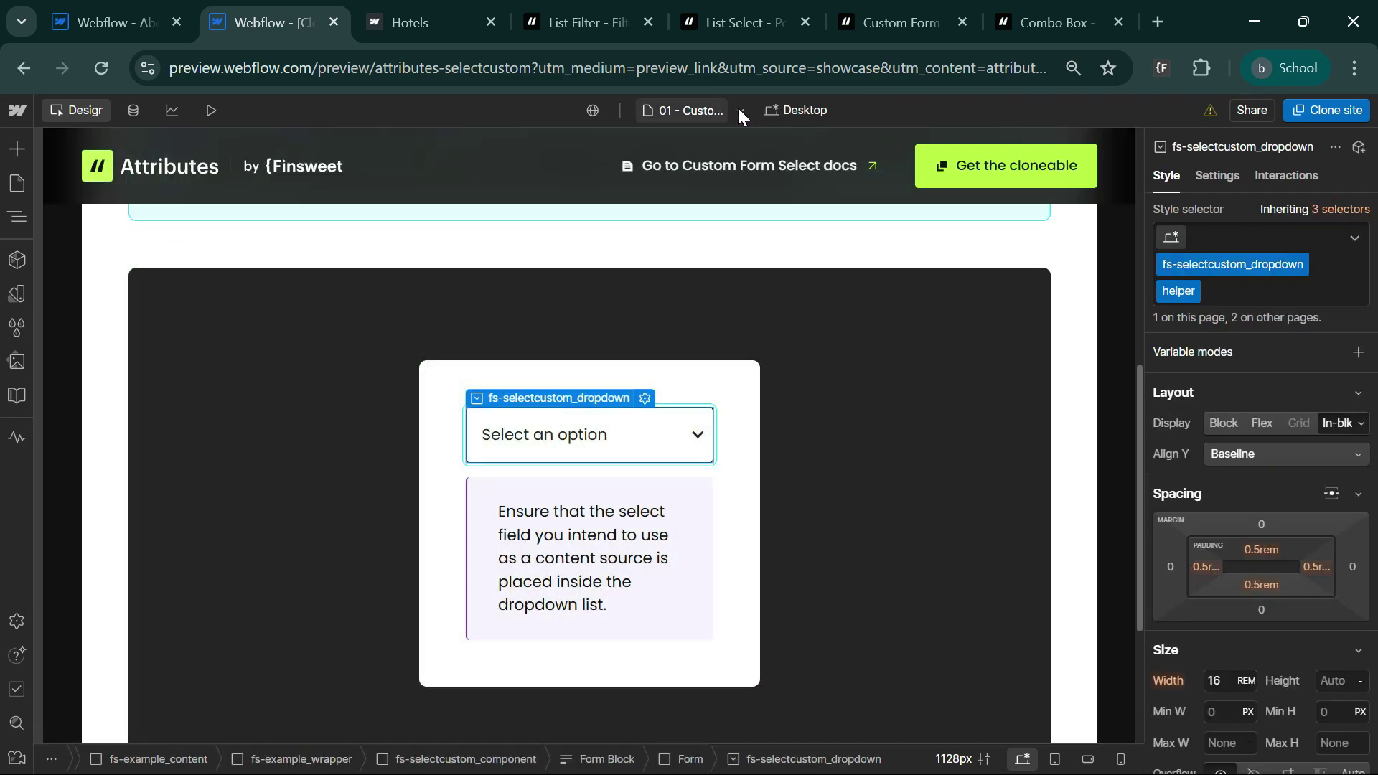
Step: Open the example page's settings and copy the fs-selectcustom line from its head custom code
left_click(742, 110)
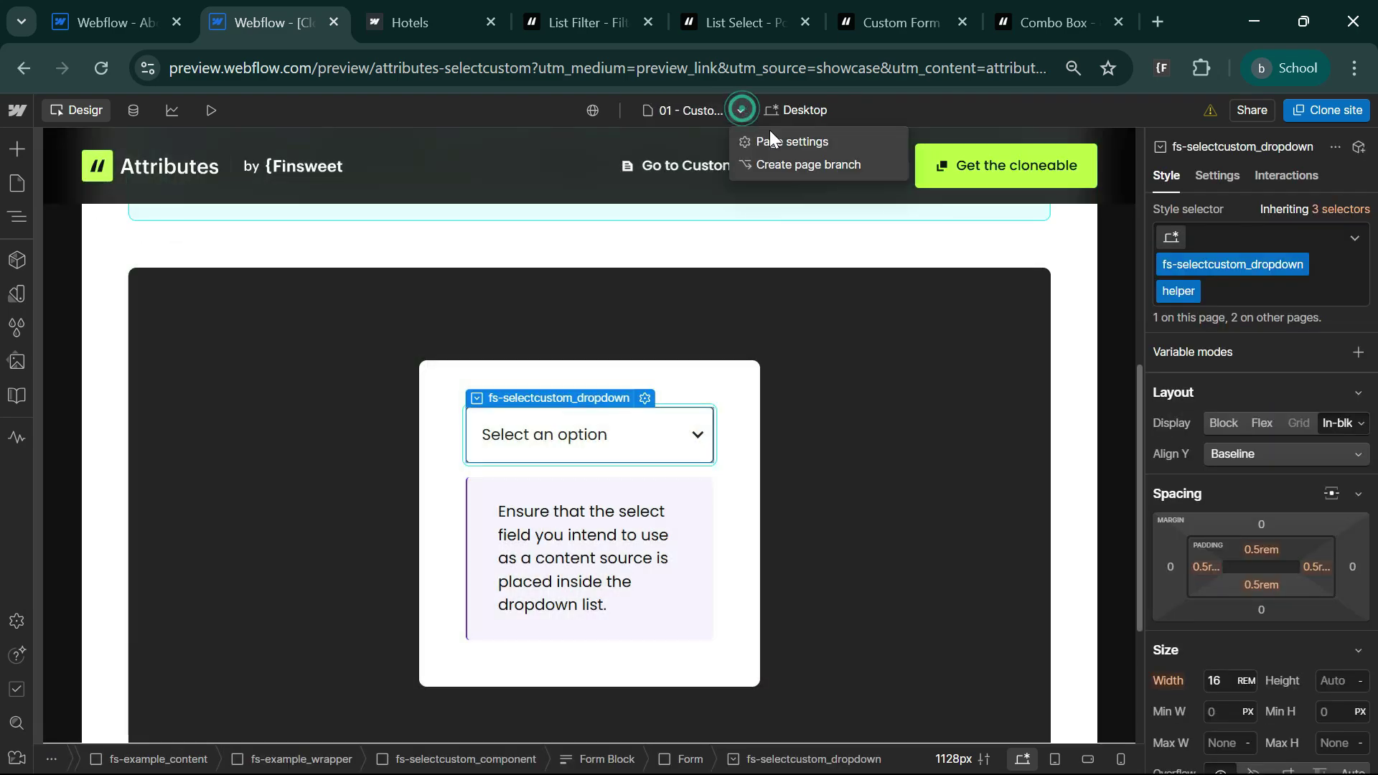
left_click(865, 140)
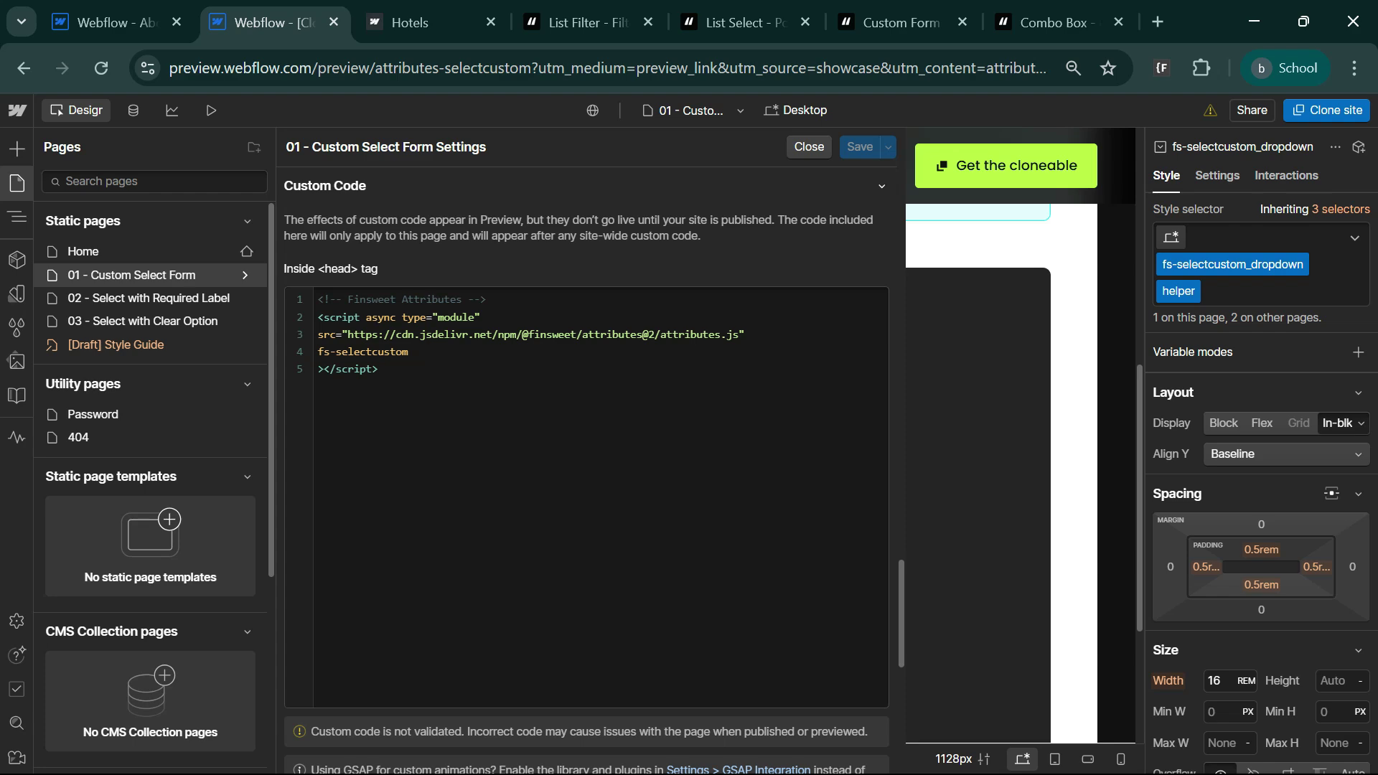
left_click(417, 354)
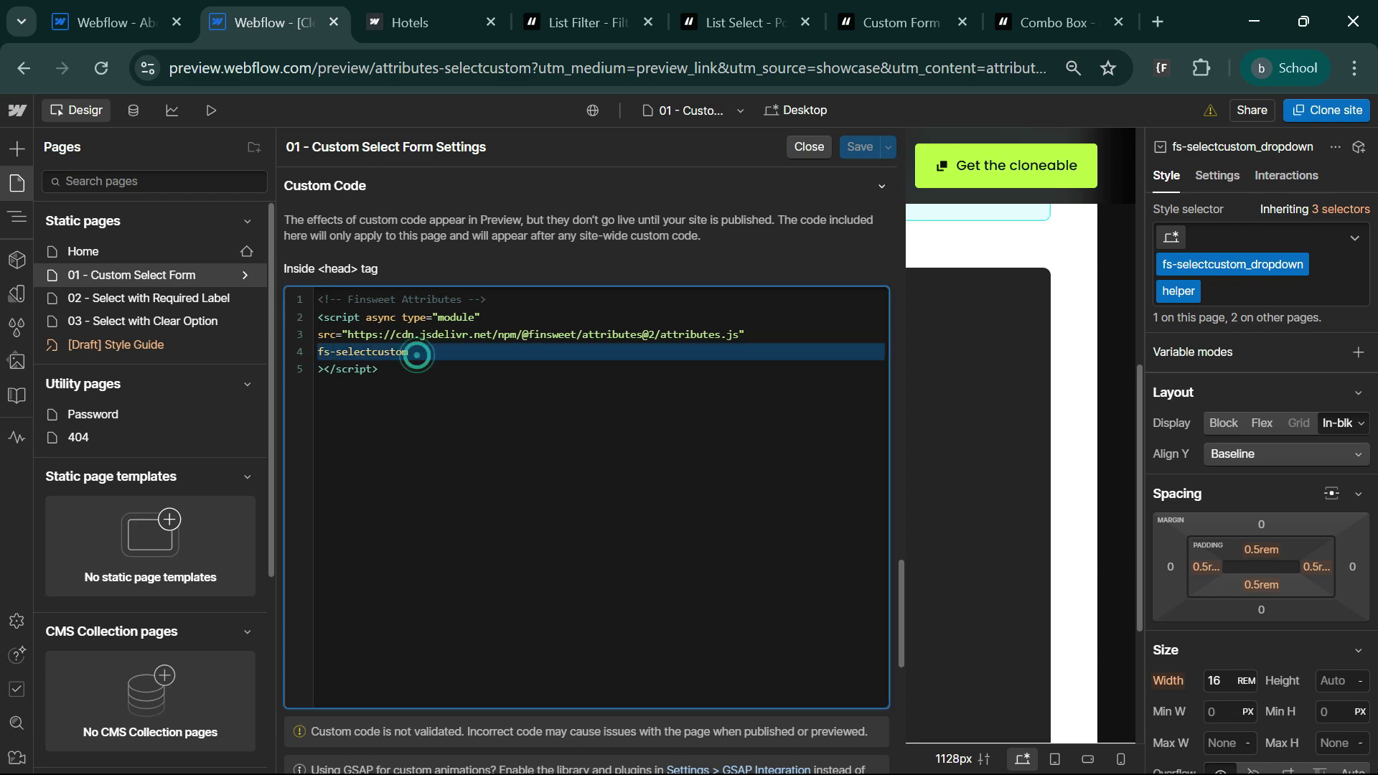
Step: Add fs-selectcustom below fs-list in the Hotels page's head script and save the page settings
left_click(110, 22)
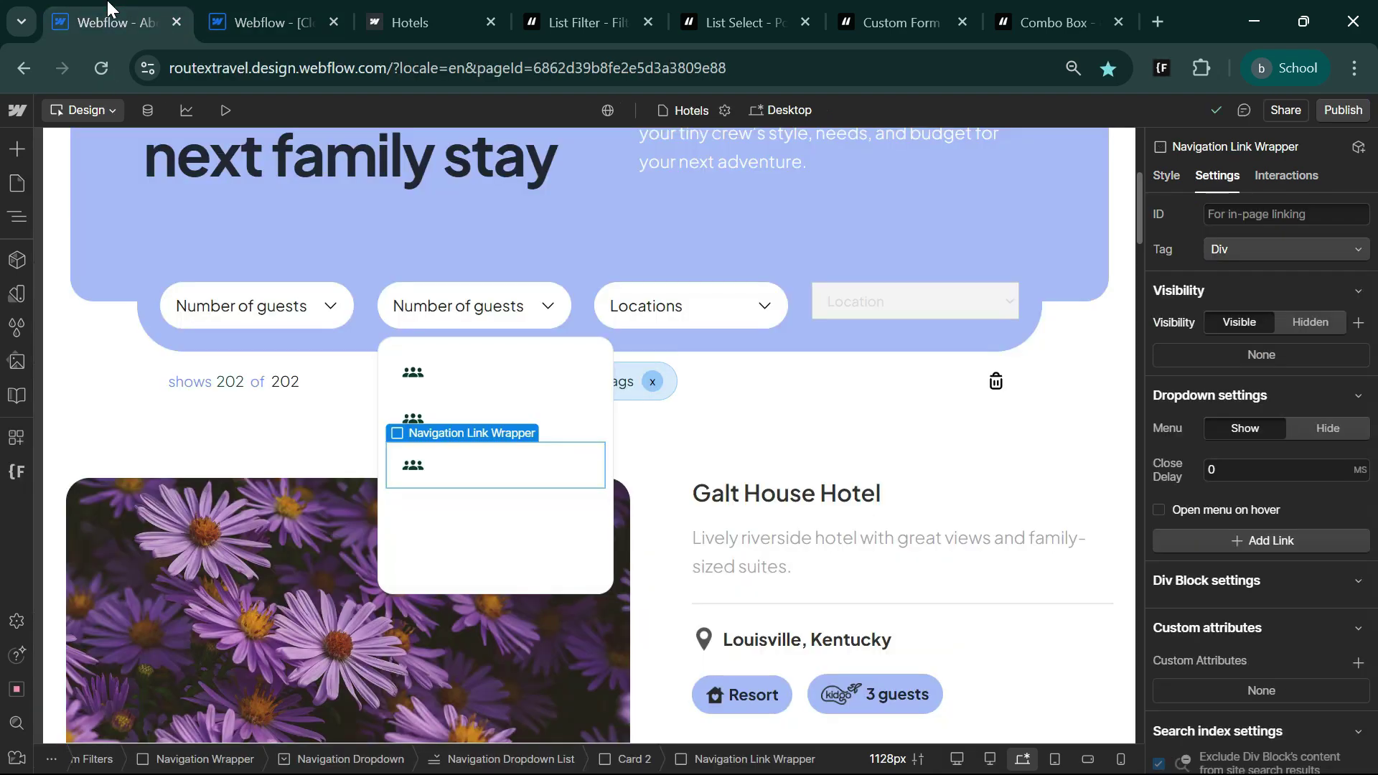
left_click(724, 111)
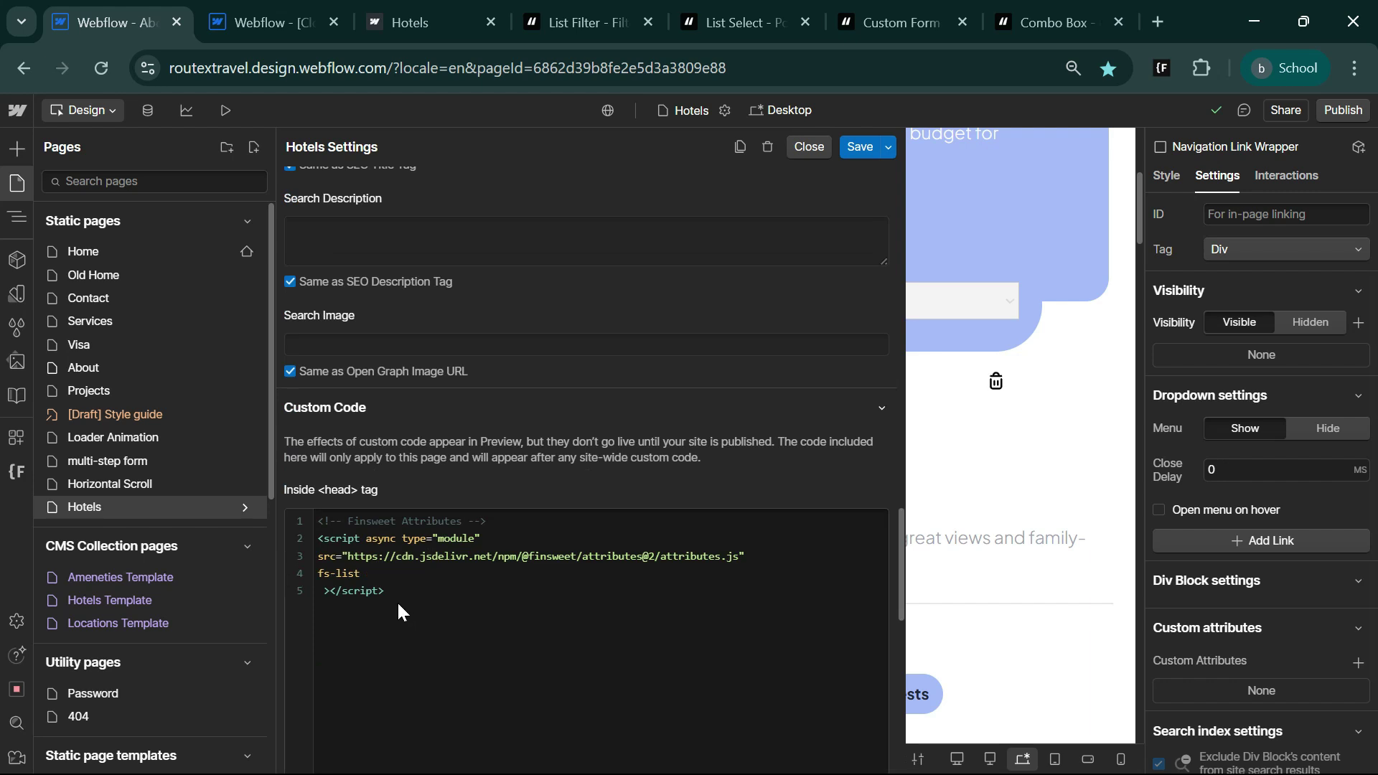
left_click(361, 572)
key("Return")
type("fs-selectcustom")
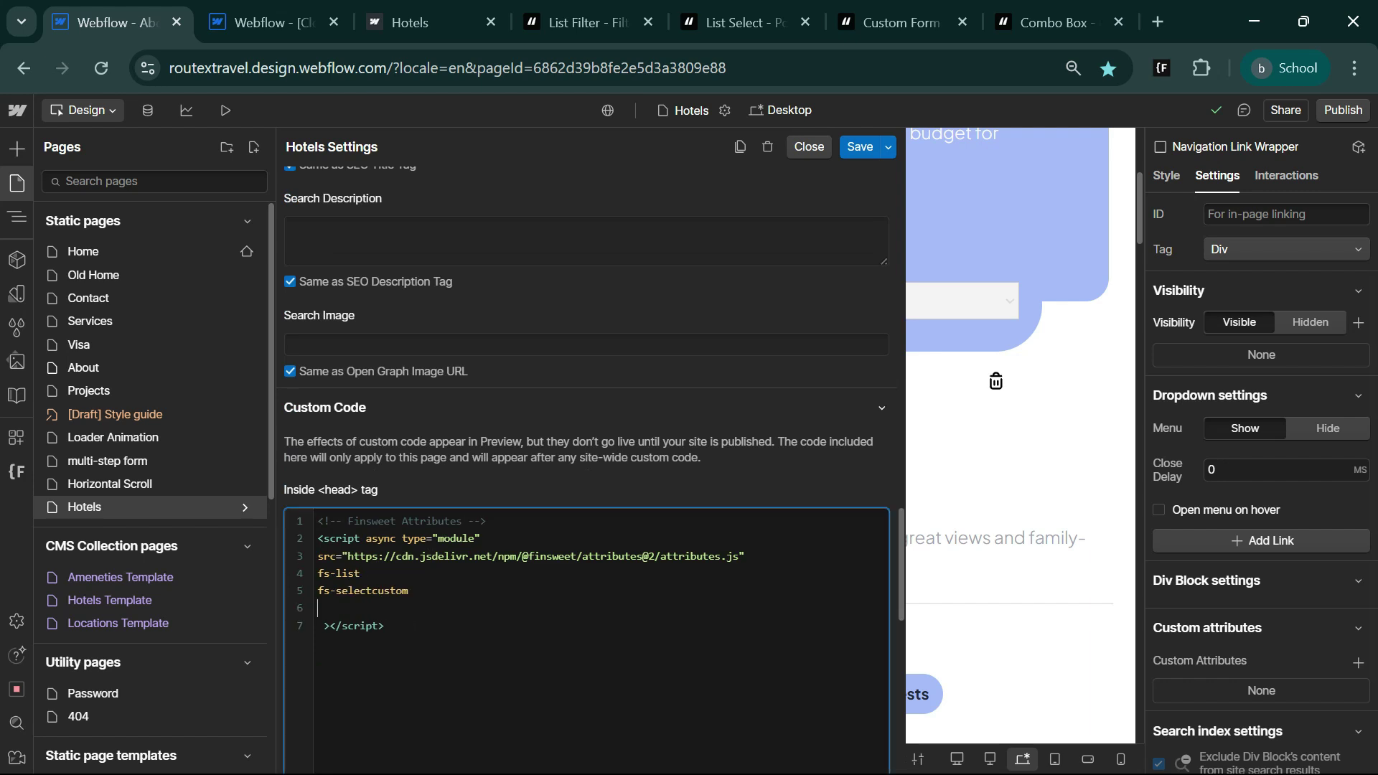
key("BackSpace")
left_click(859, 146)
Step: In the Finsweet cloneable, expand the fs-selectcustom_dropdown-list to inspect its structure and set its menu to Show
key("ctrl+Tab")
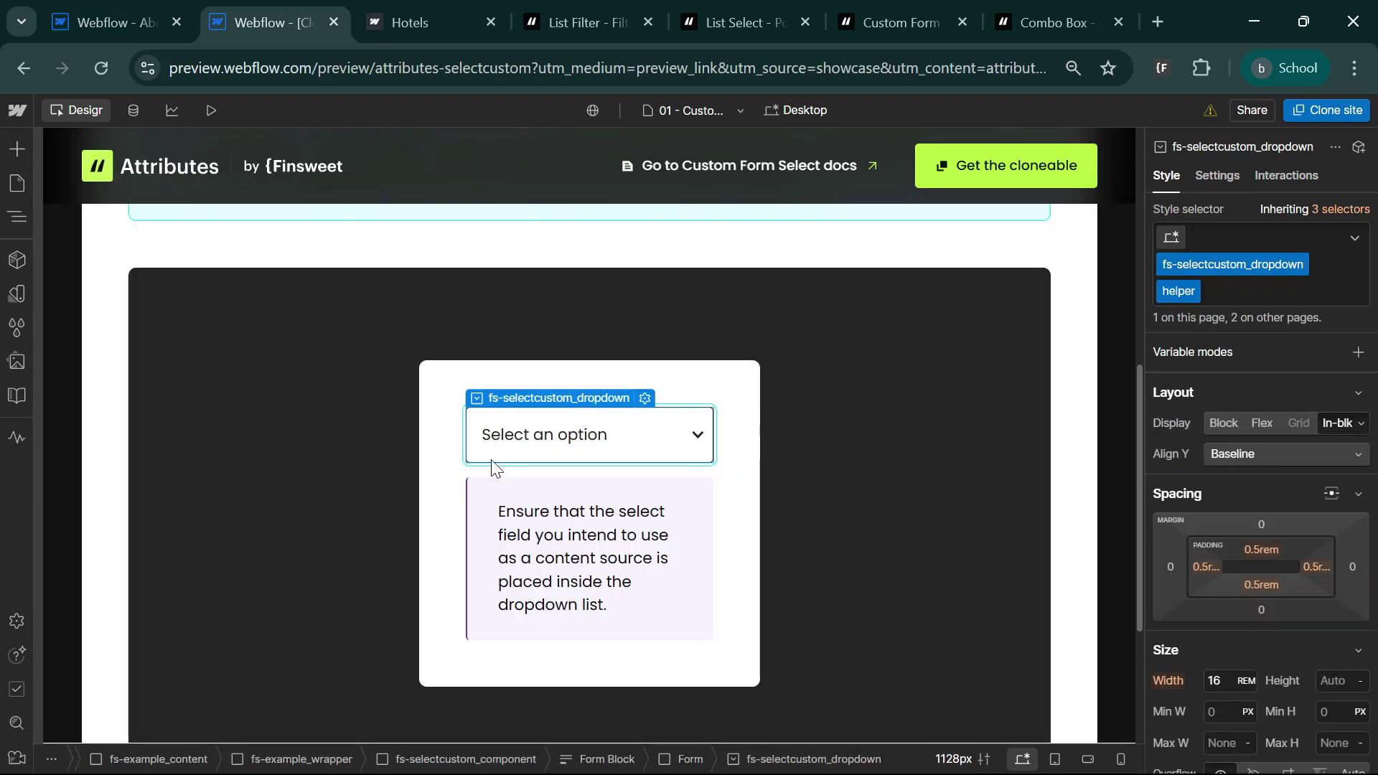
left_click(15, 219)
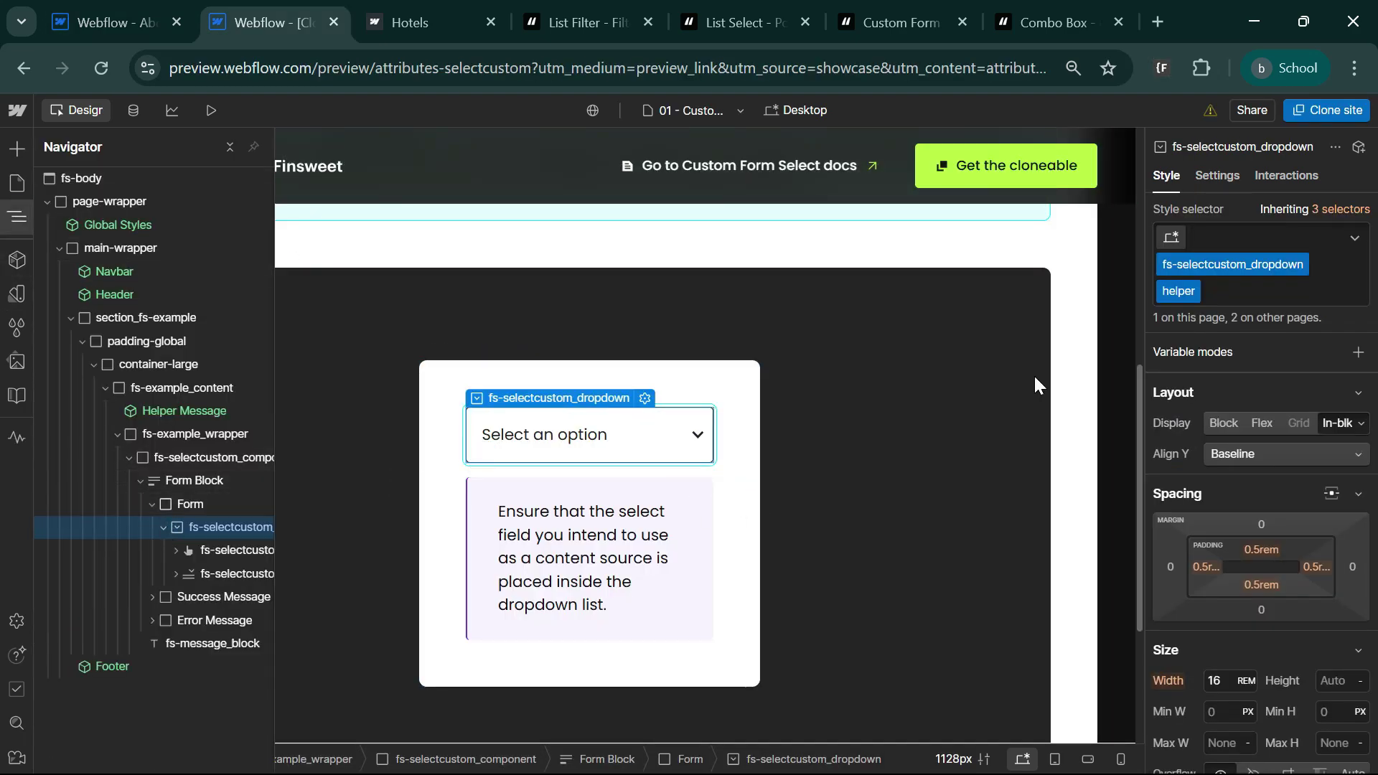
left_click(172, 573)
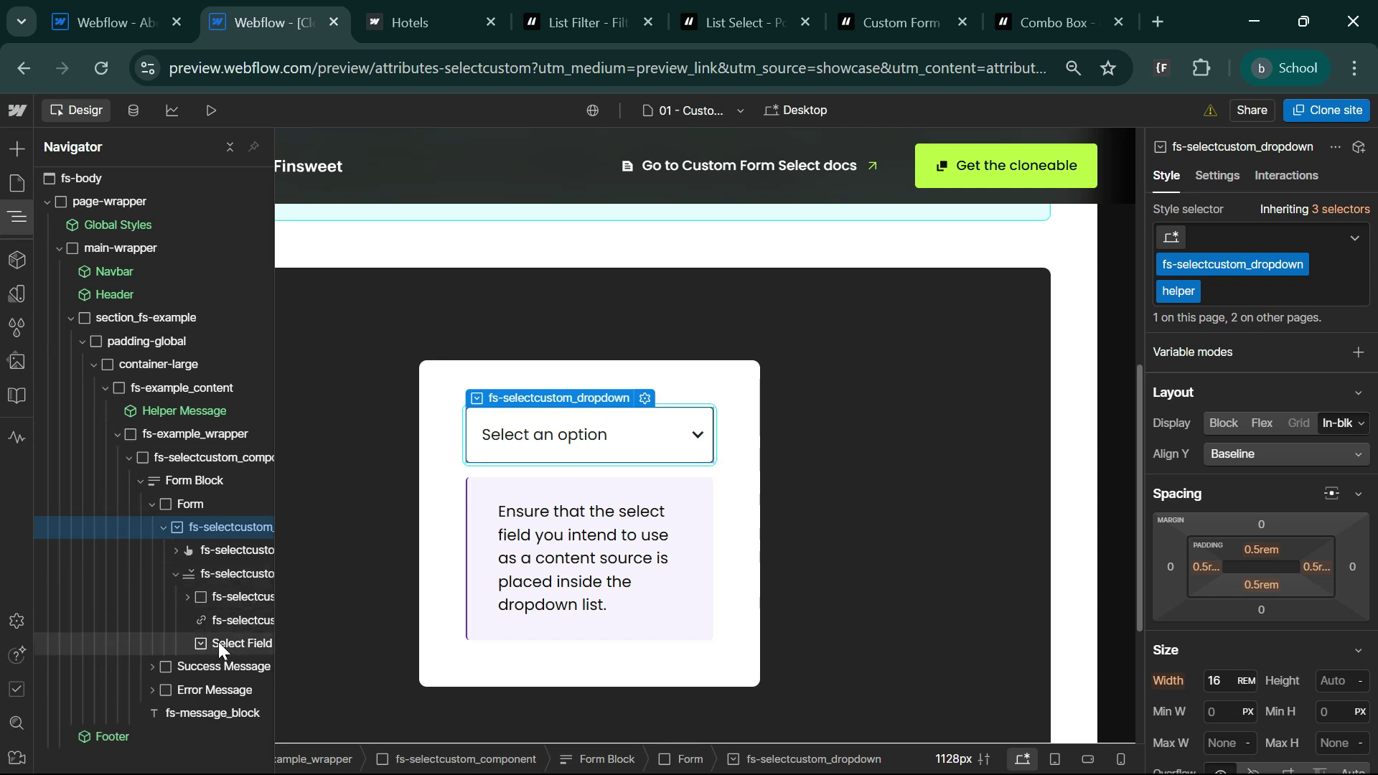
left_click(224, 578)
left_click(1217, 174)
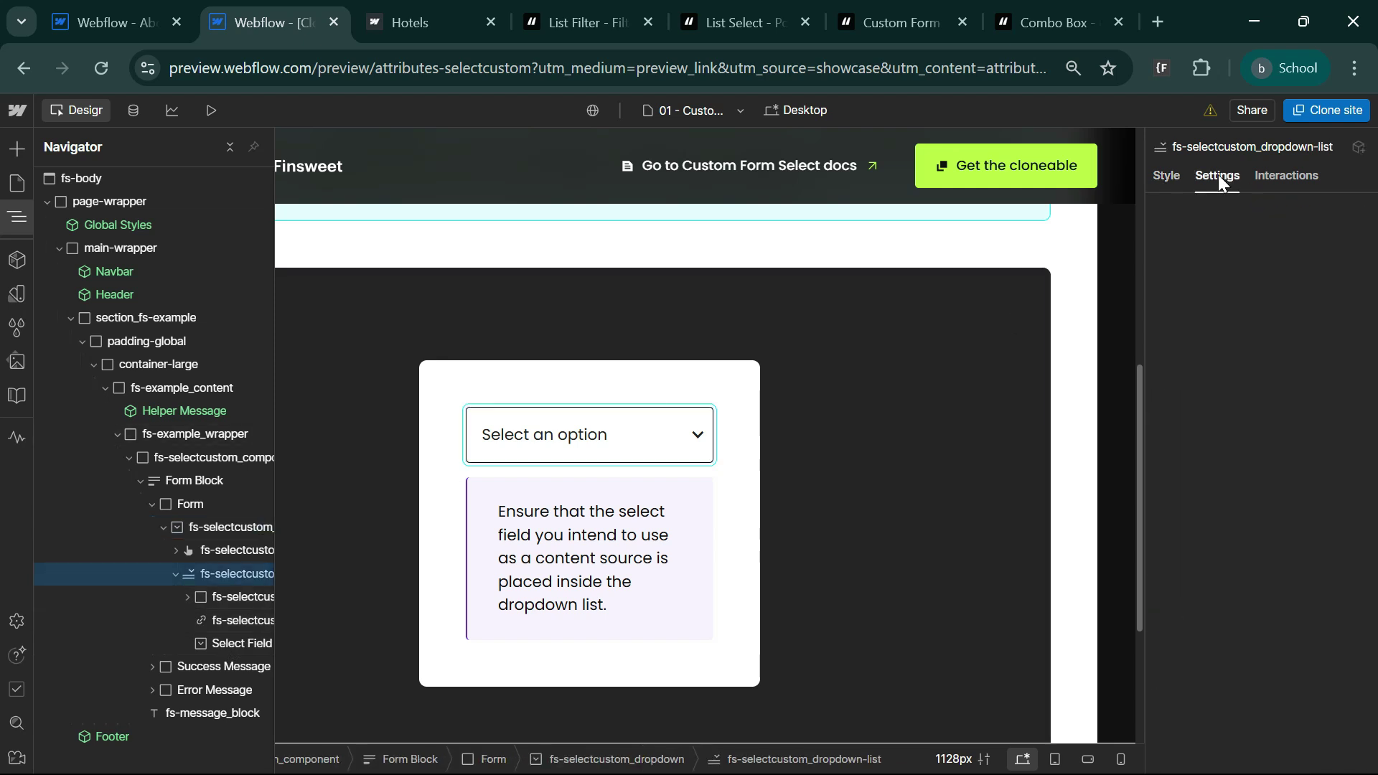
left_click(1245, 428)
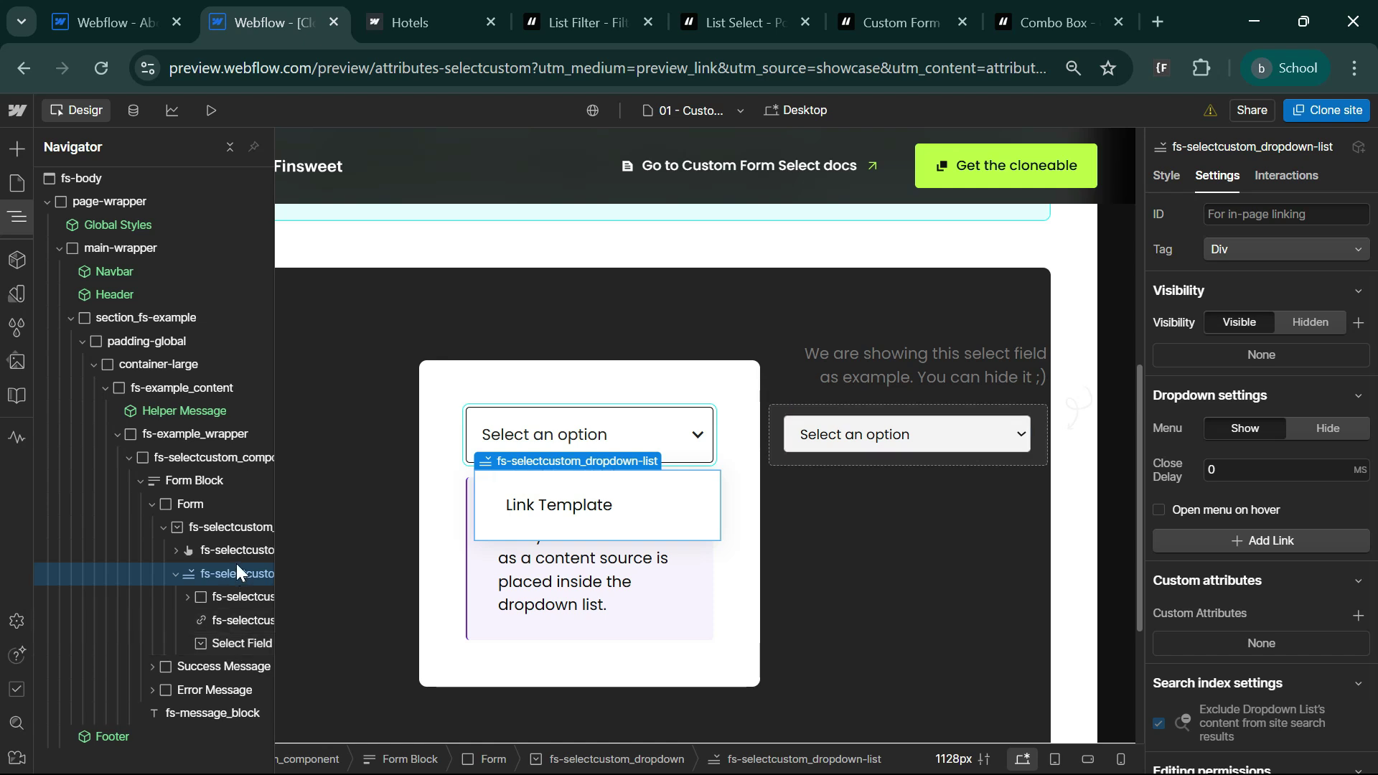
Step: Select the cloneable's fs-selectcustom_dropdown and copy its custom attribute name fs-selectcustom-element
left_click(211, 532)
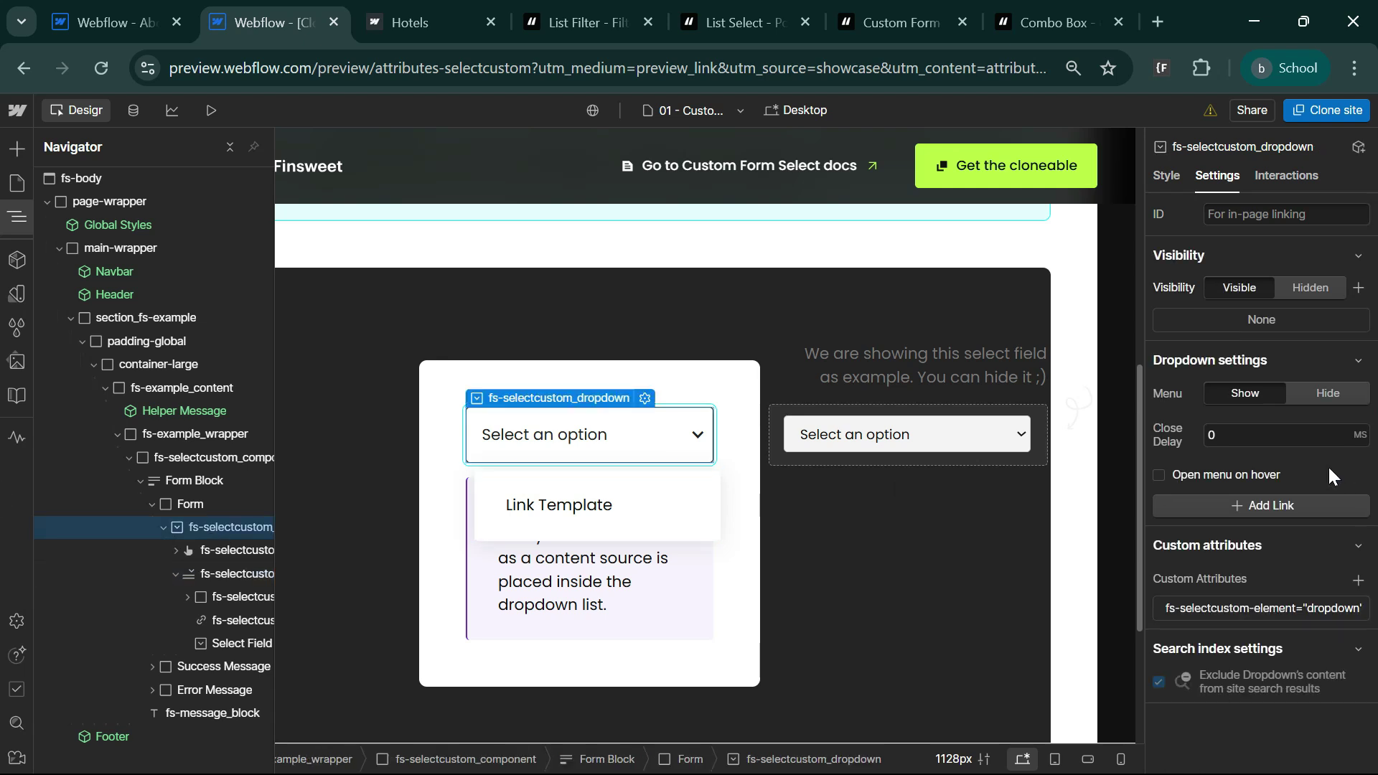
left_click(1232, 608)
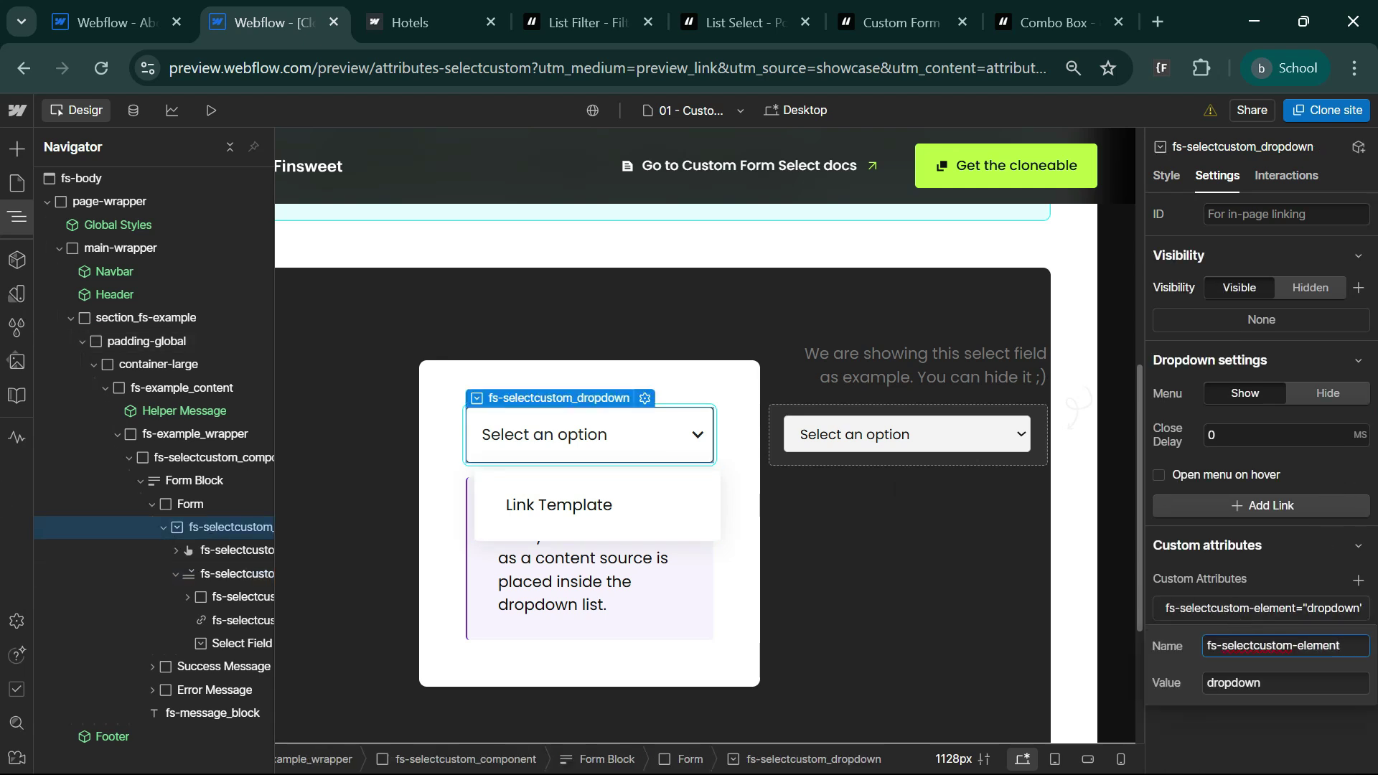
key("ctrl+a")
key("ctrl+c")
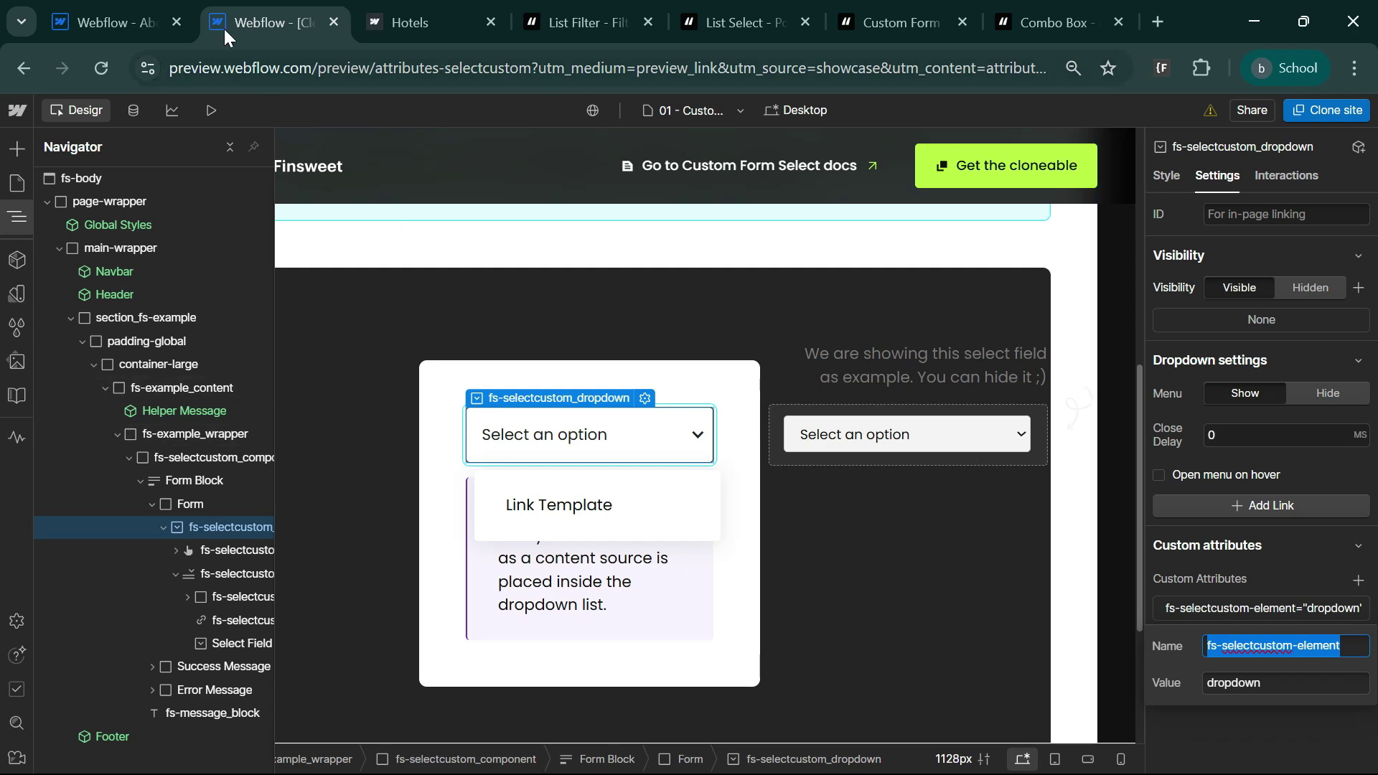
Step: On the Hotels page, add a custom attribute named fs-selectcustom-element to the second "Number of guests" Navigation Dropdown
left_click(101, 9)
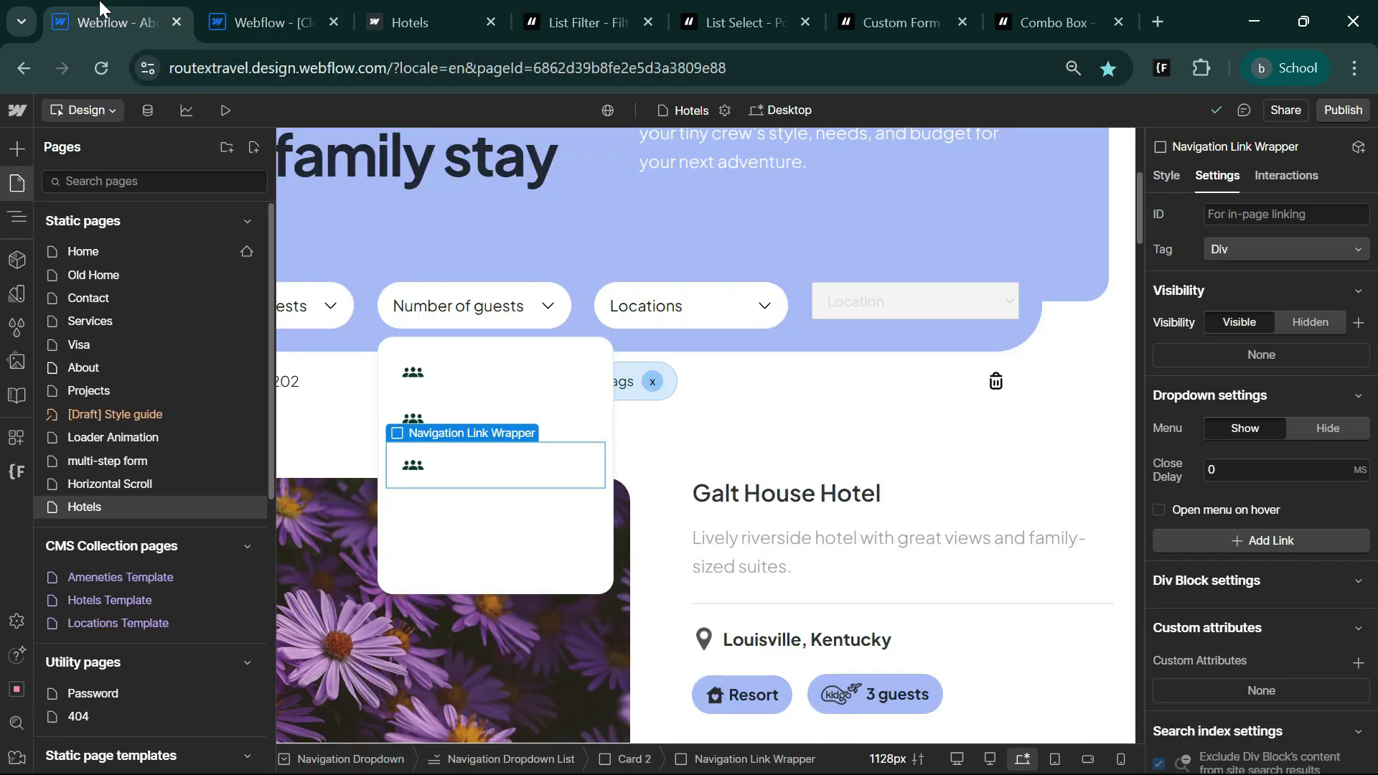
left_click(455, 320)
left_click(667, 761)
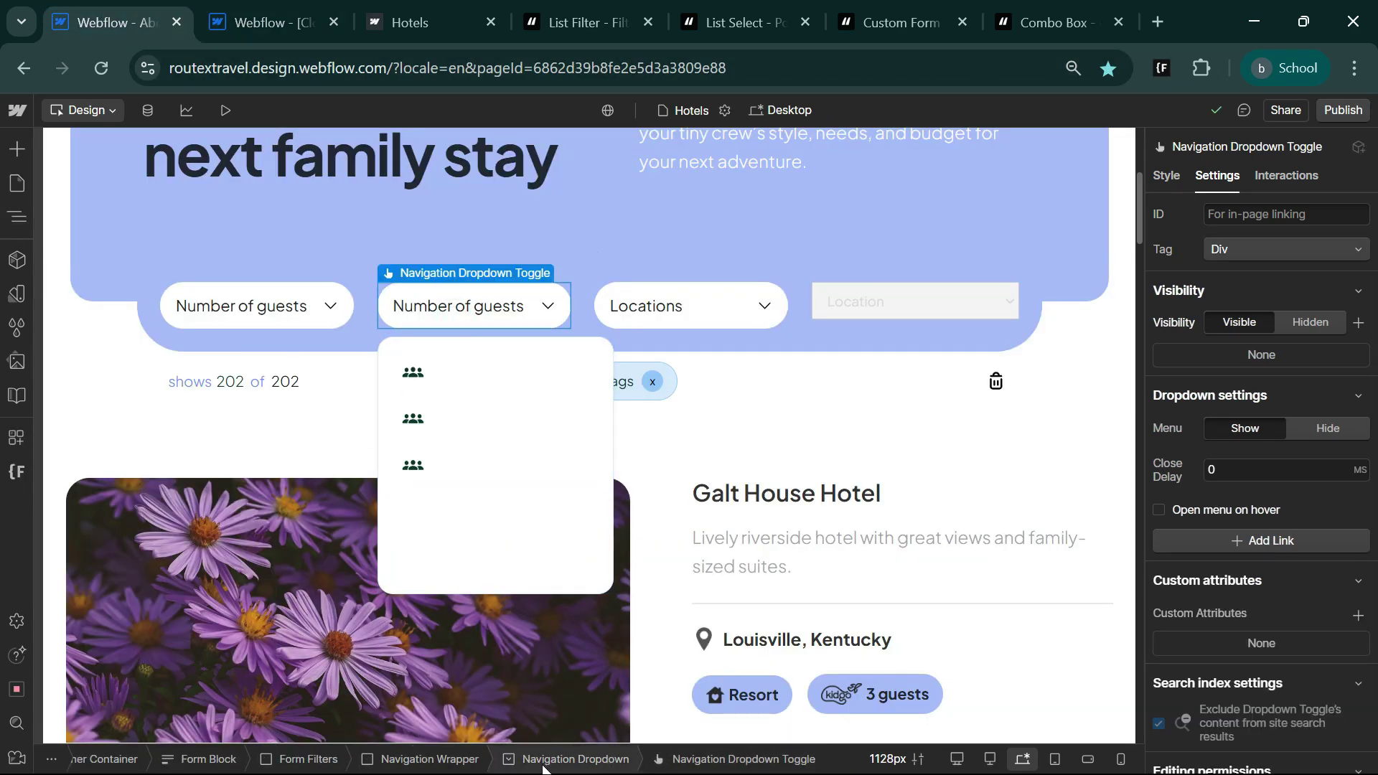
left_click(546, 767)
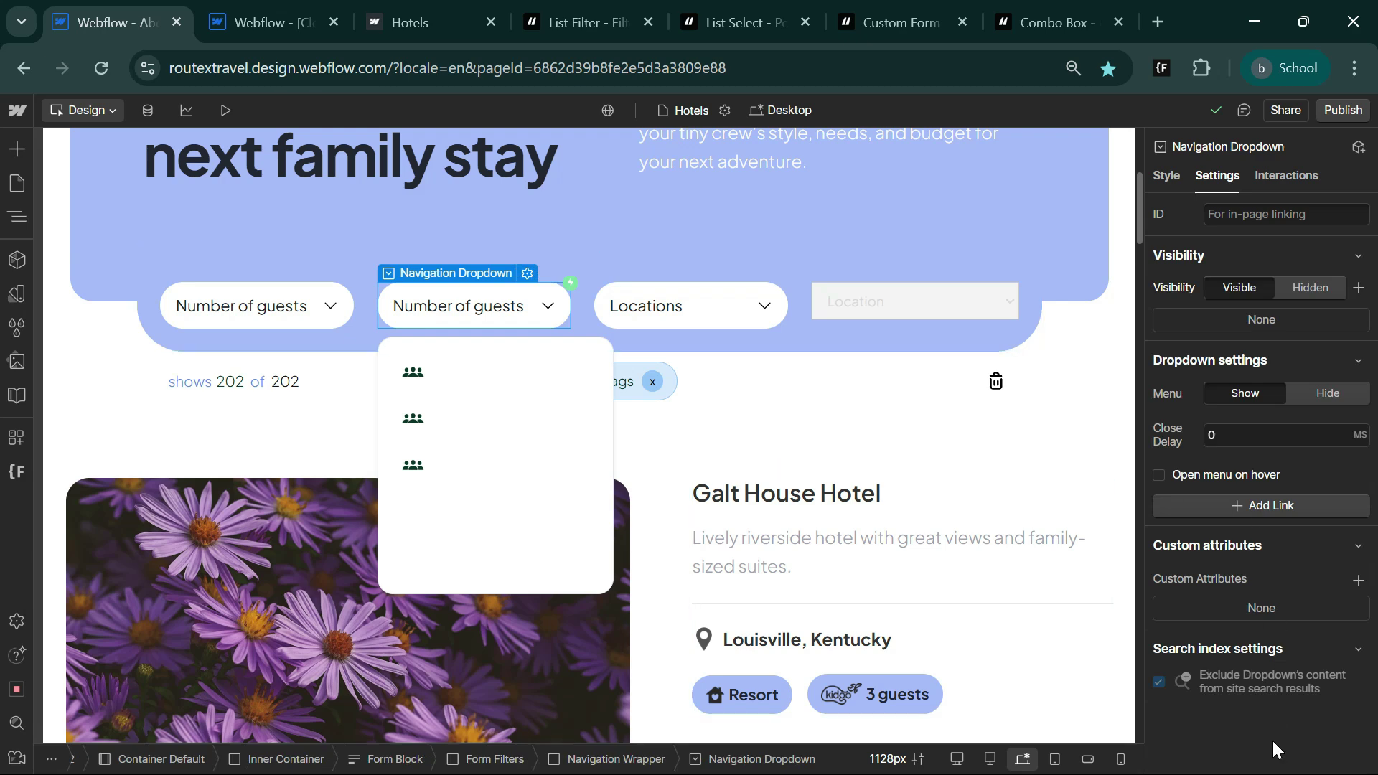
left_click(1357, 580)
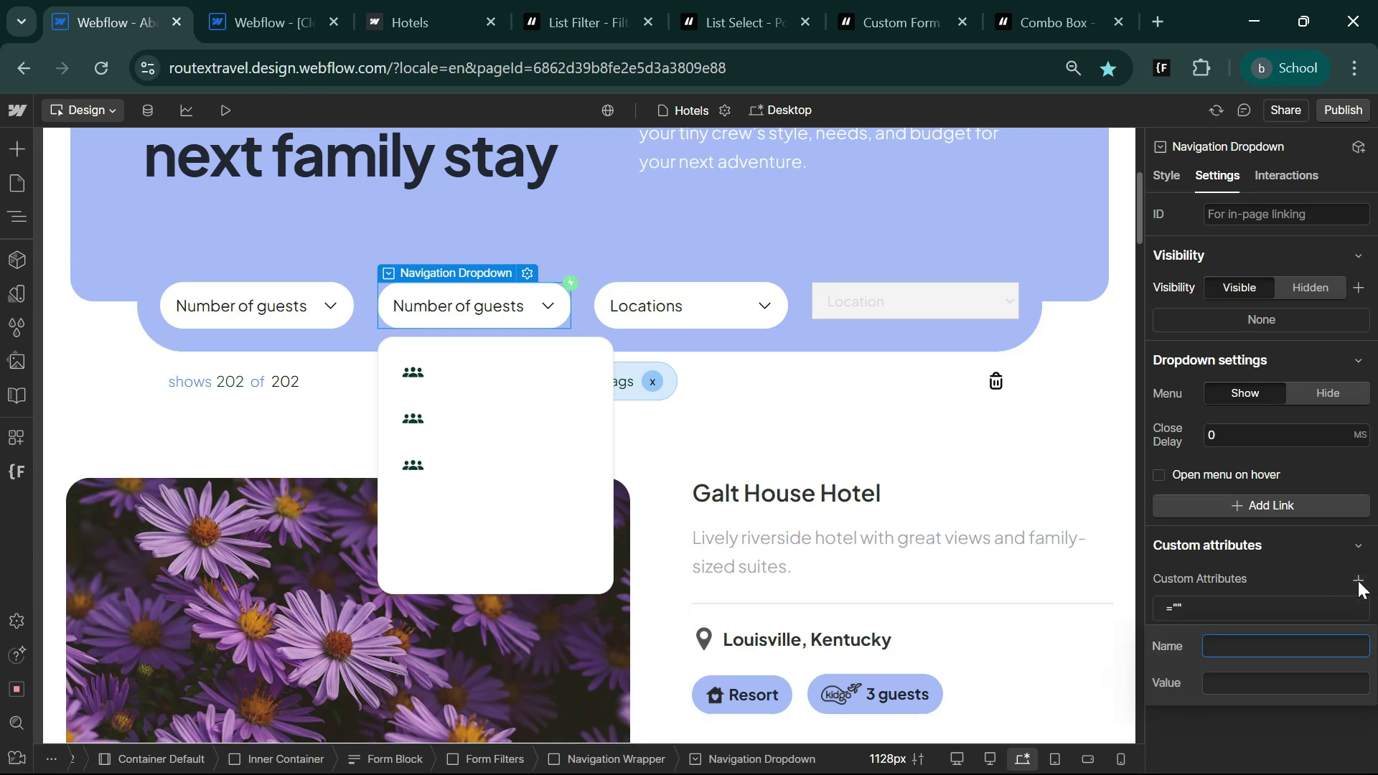
key("ctrl+v")
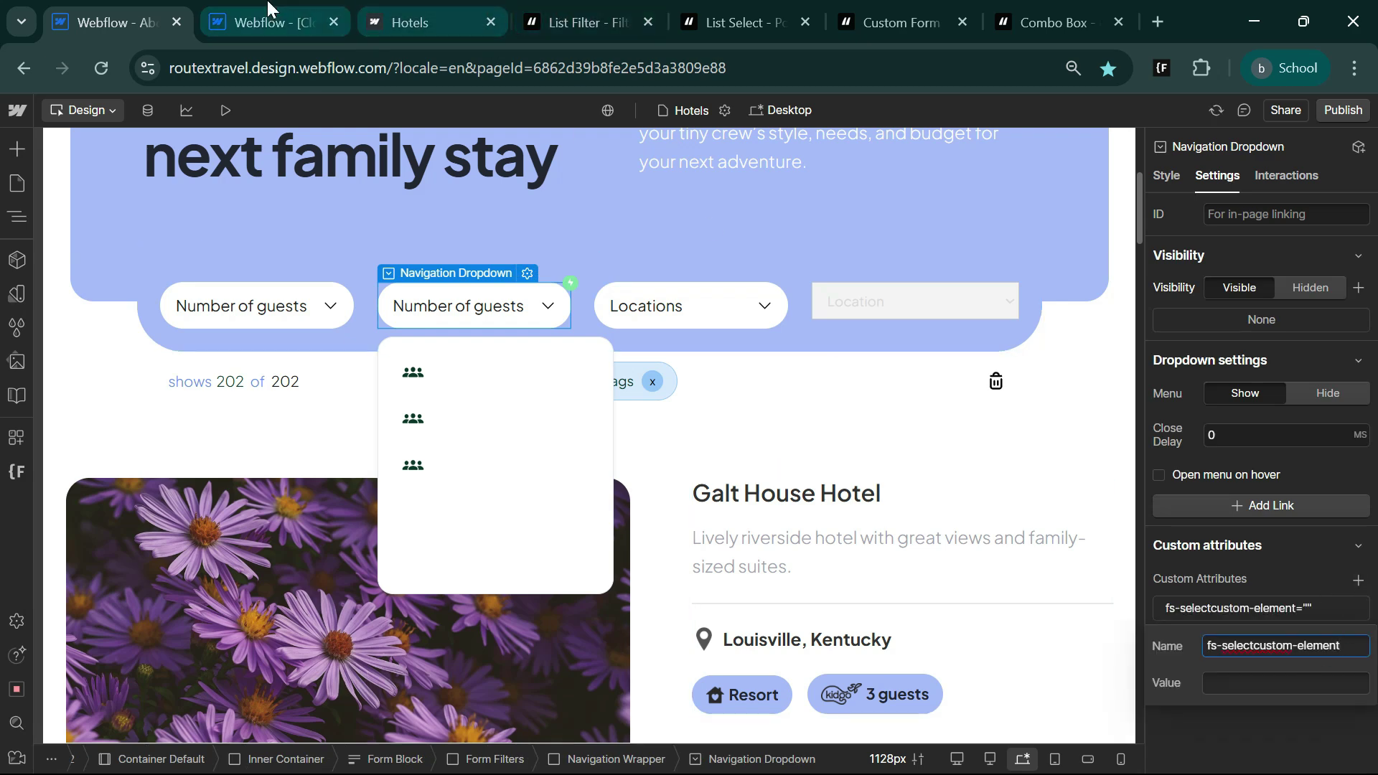
Step: Copy the attribute value "dropdown" from the cloneable and set it as the Navigation Dropdown's fs-selectcustom-element value
left_click(268, 7)
key("Tab")
key("ctrl+c")
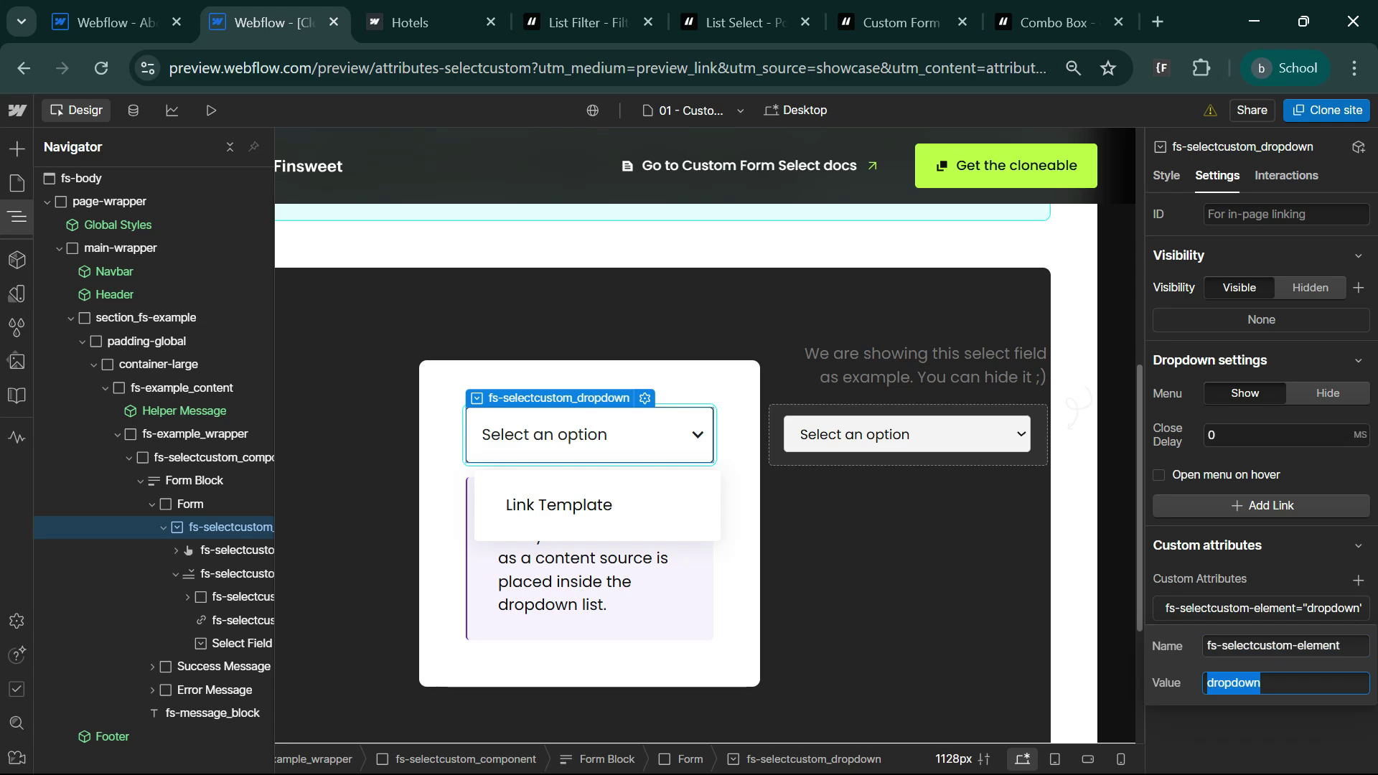
left_click(98, 4)
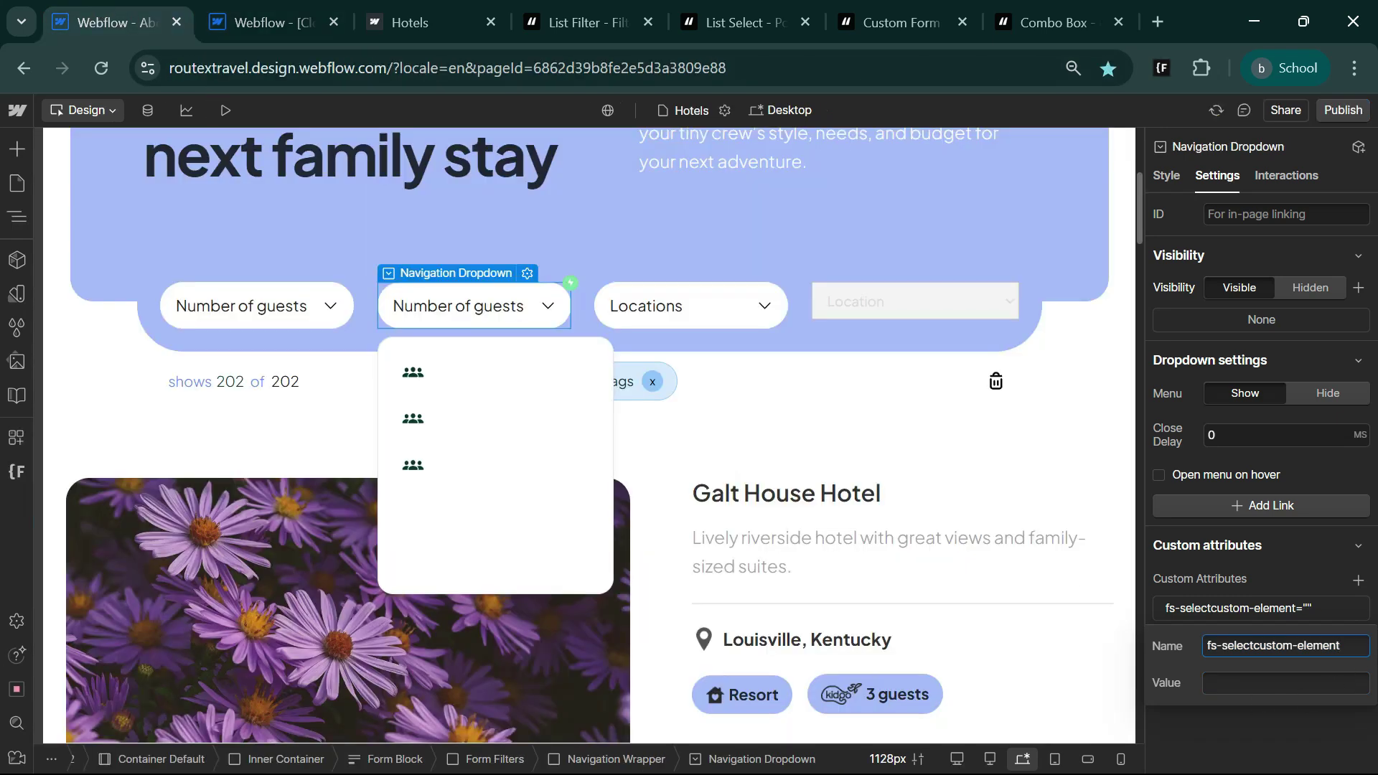
key("Tab")
key("ctrl+v")
left_click(1269, 574)
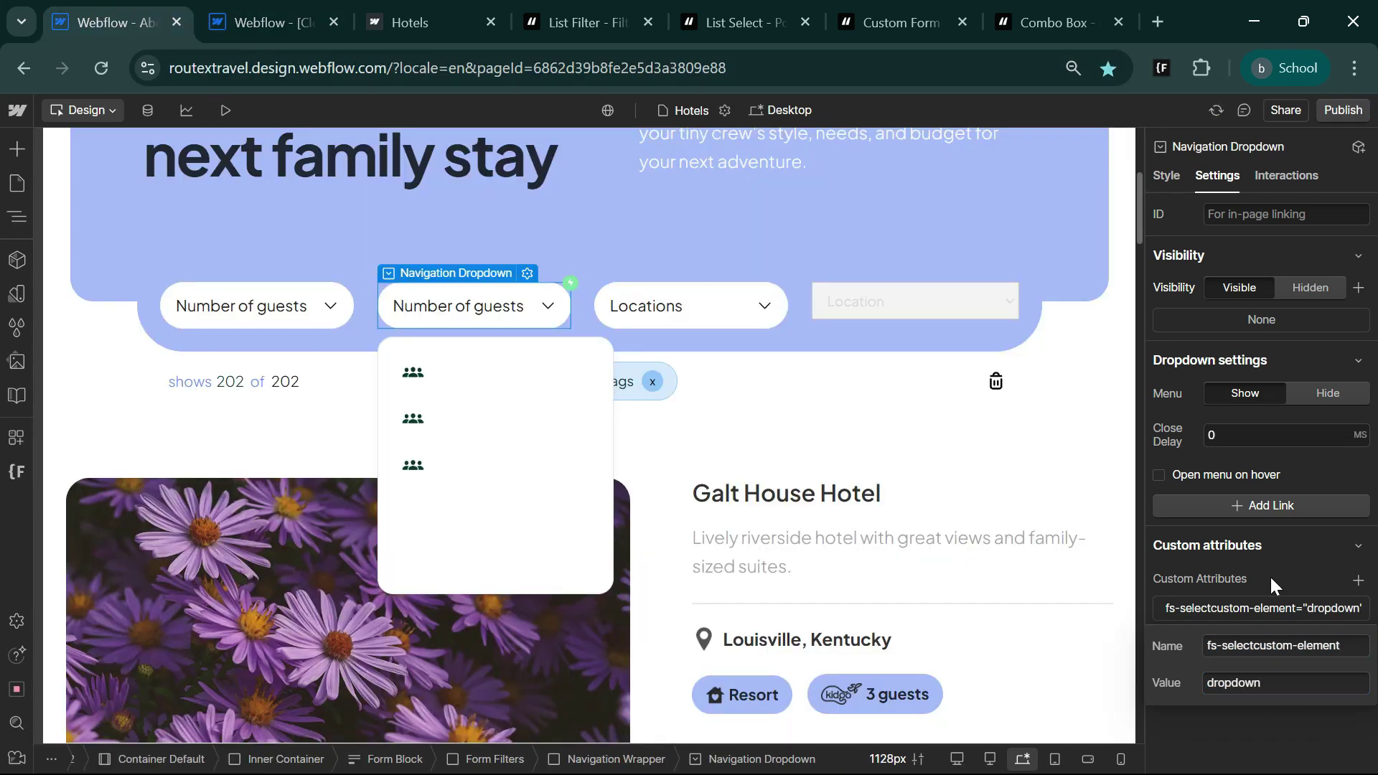
Step: Check the cloneable's dropdown structure, and delete two of the three Navigation Link Wrappers from the Hotels guest dropdown, keeping the first
key("ctrl+Tab")
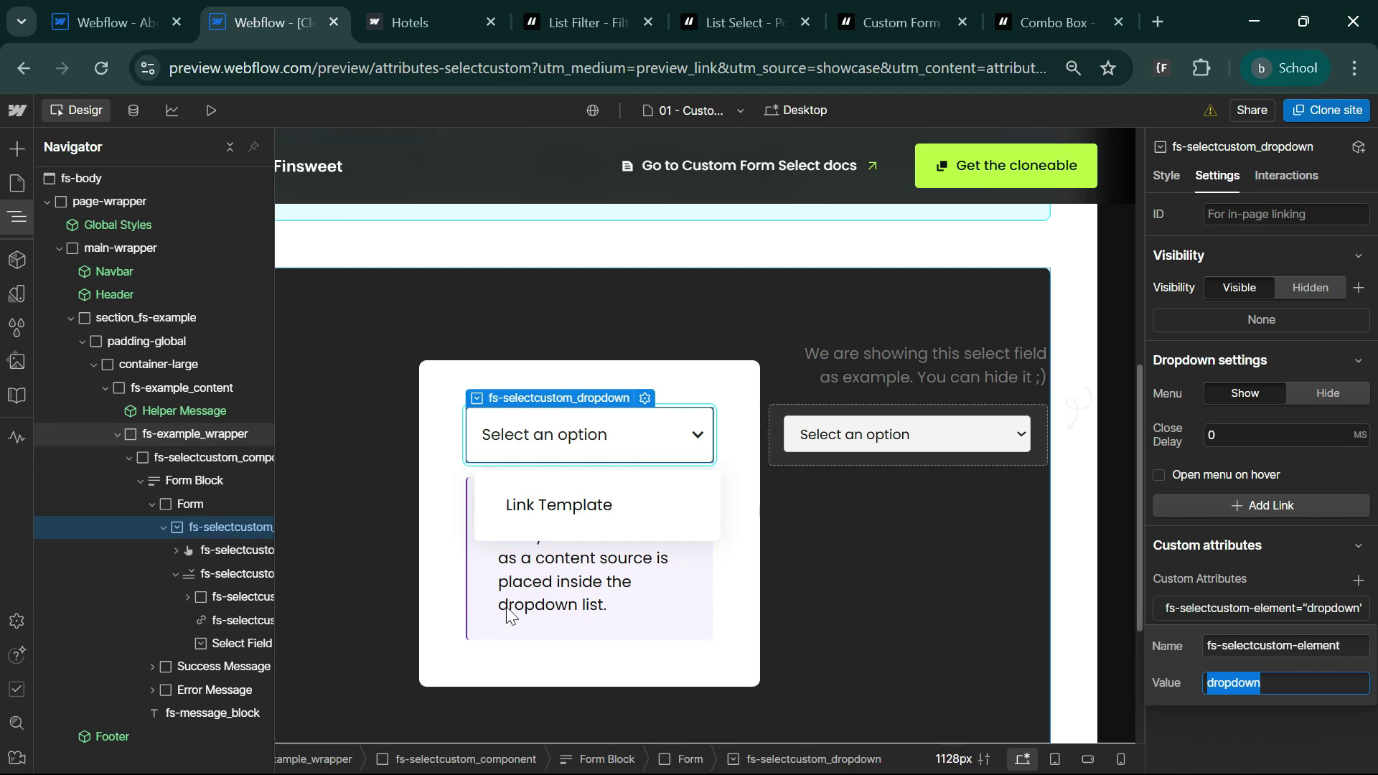
left_click(548, 450)
key("ctrl+shift+Tab")
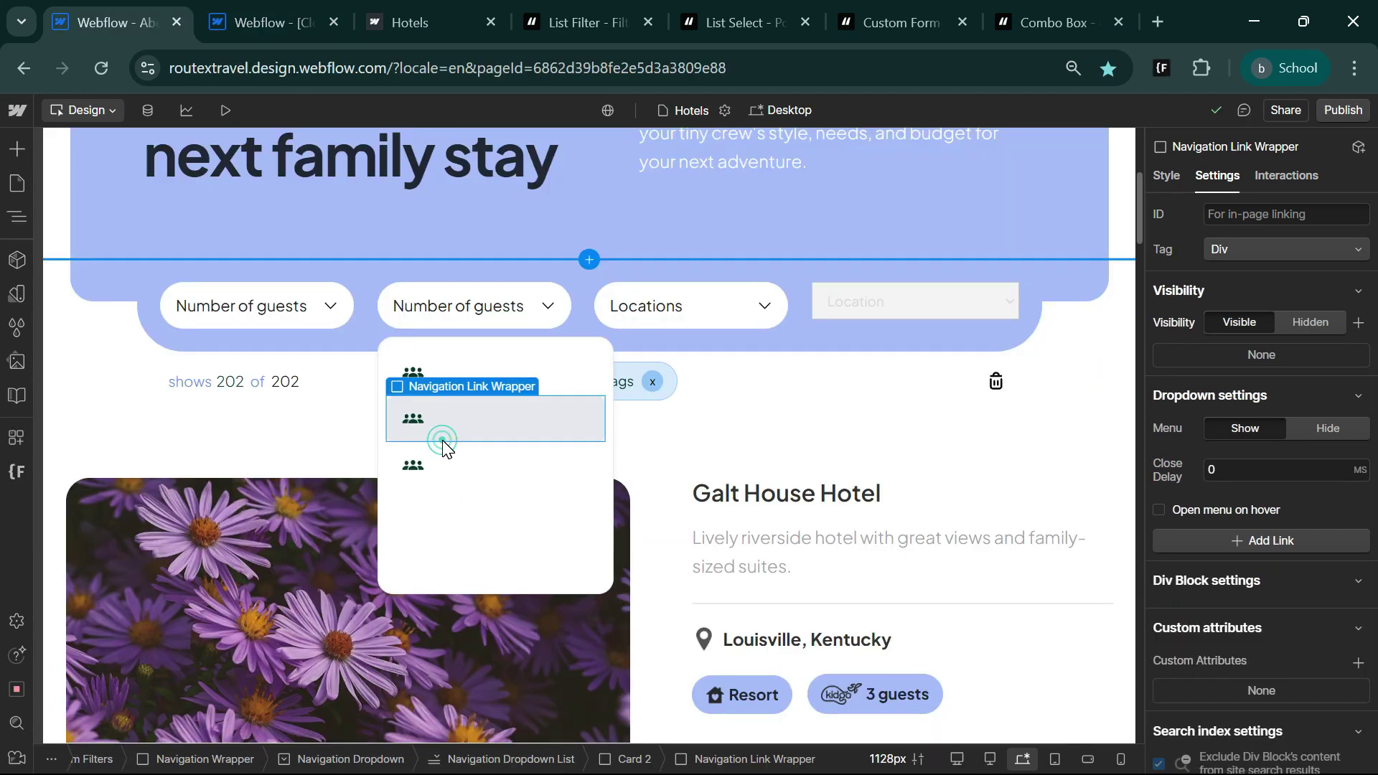
key("Delete")
key("Delete")
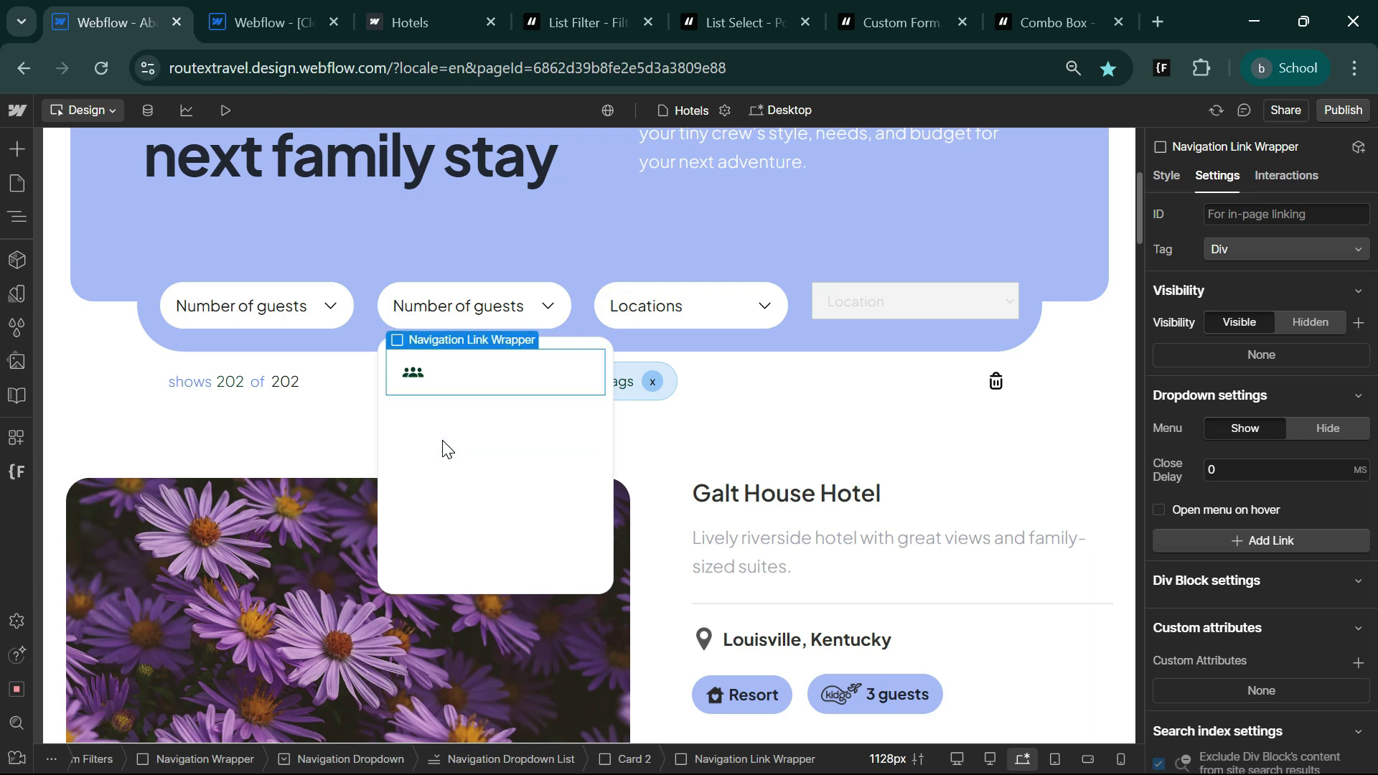
Step: Insert a Select field into Card 2 of the guest dropdown list and close its quick settings
left_click(443, 449)
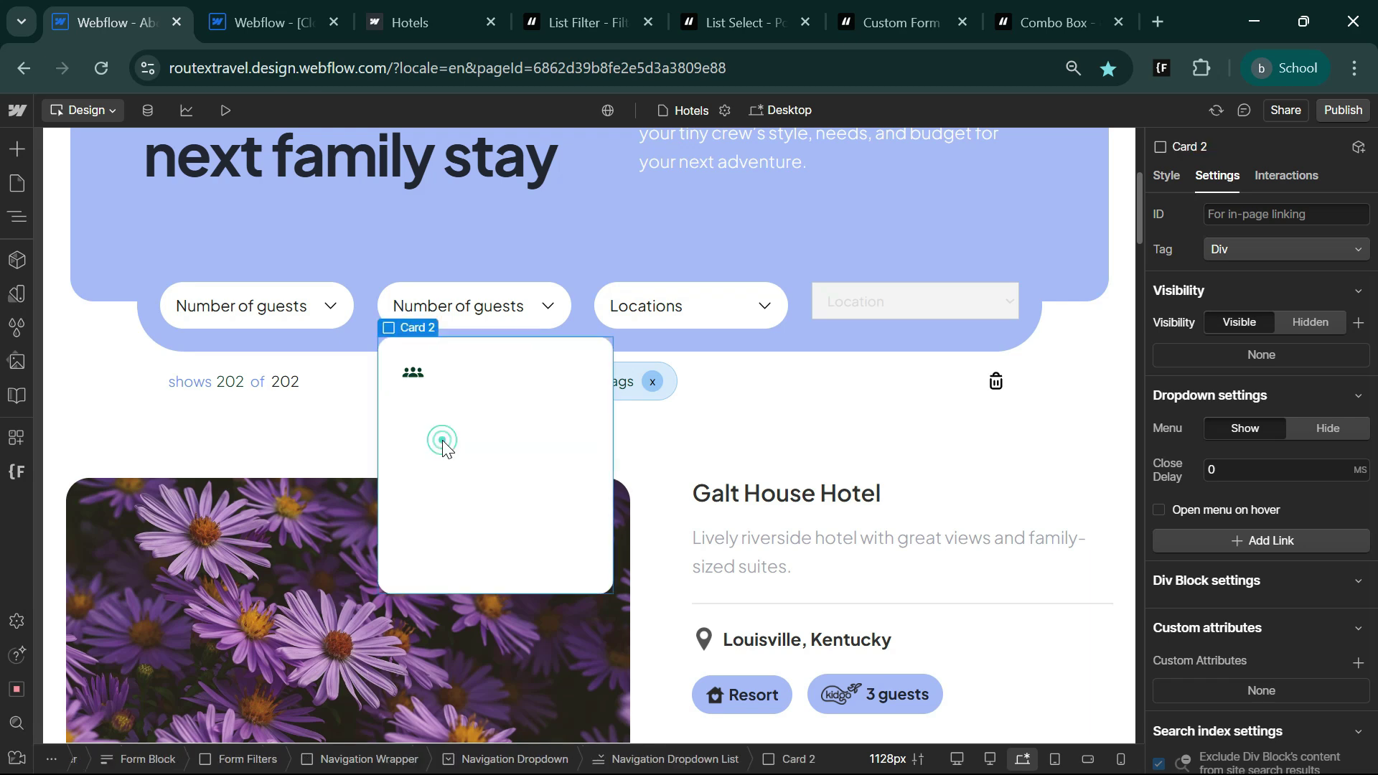
key("ctrl+k")
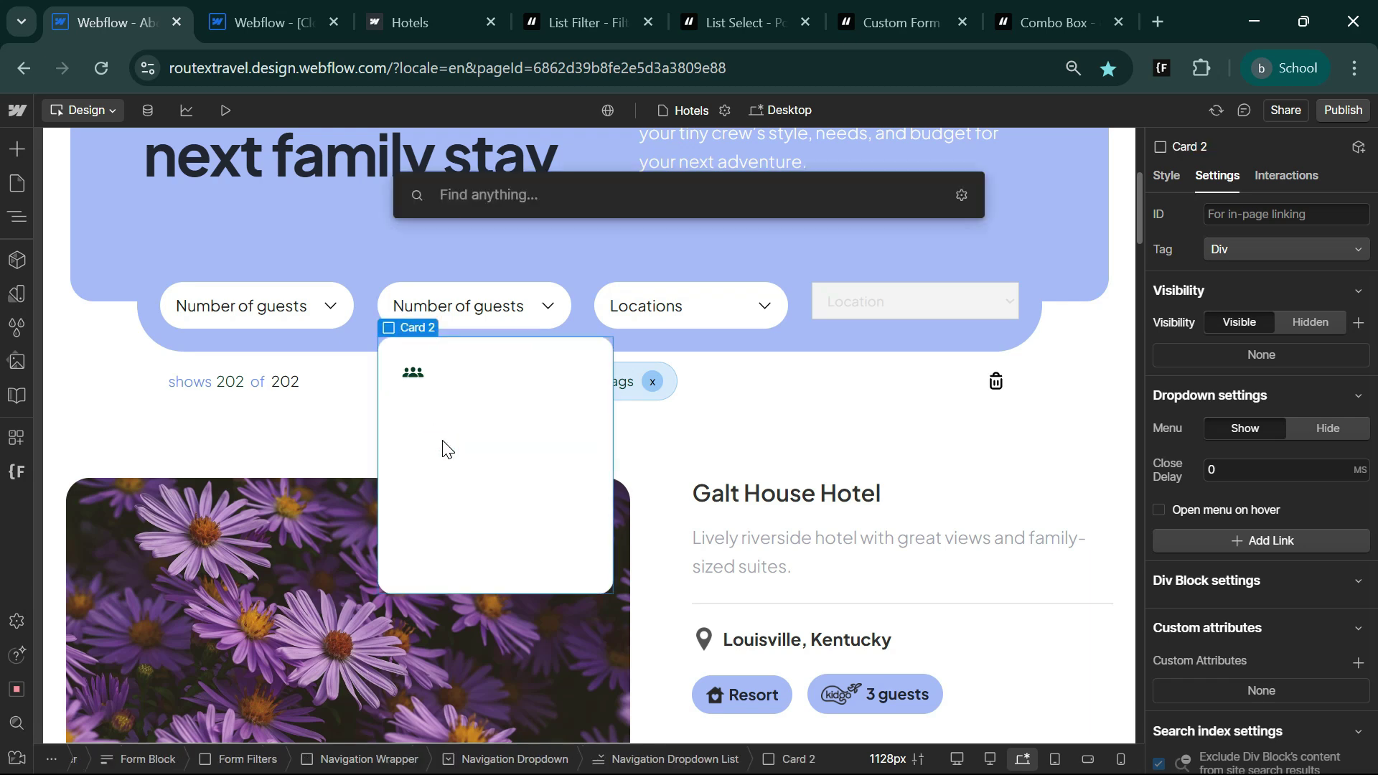
type("sel")
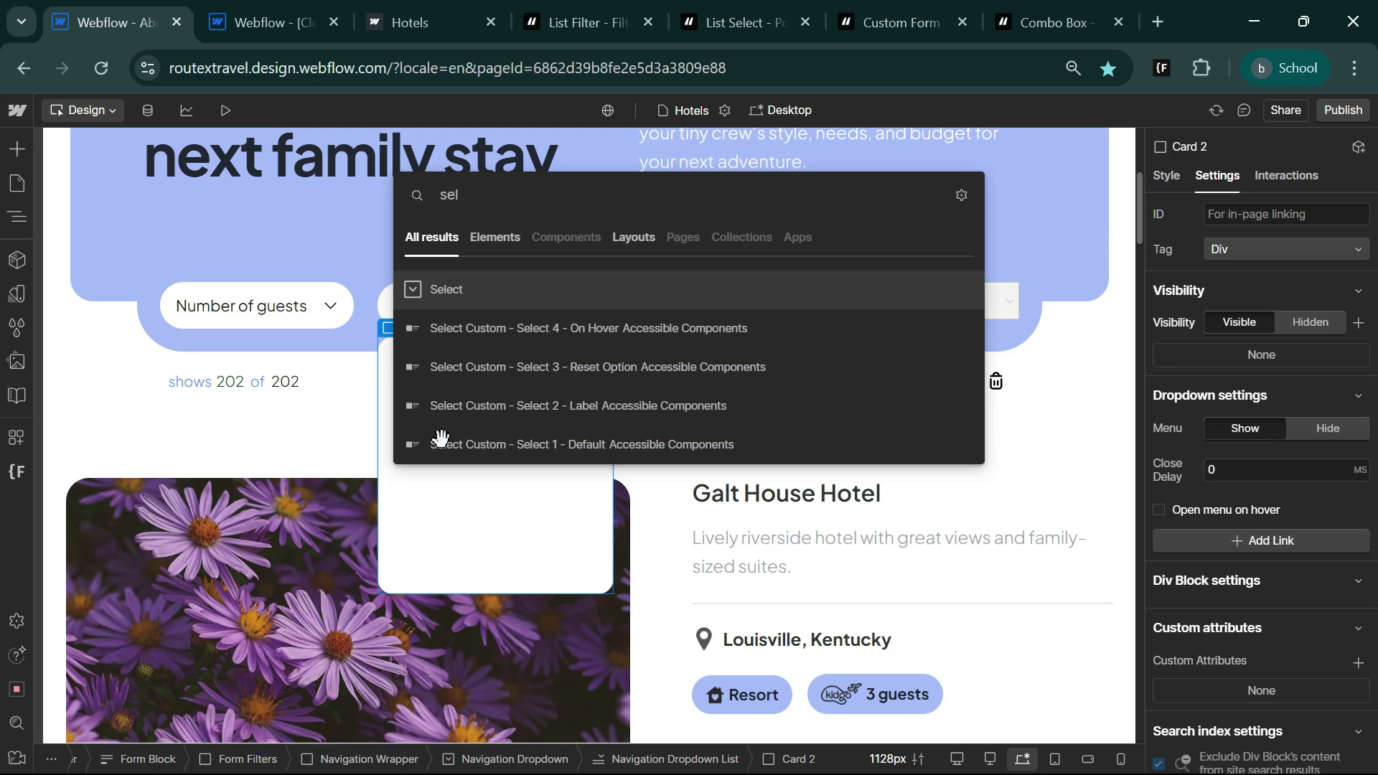
key("Return")
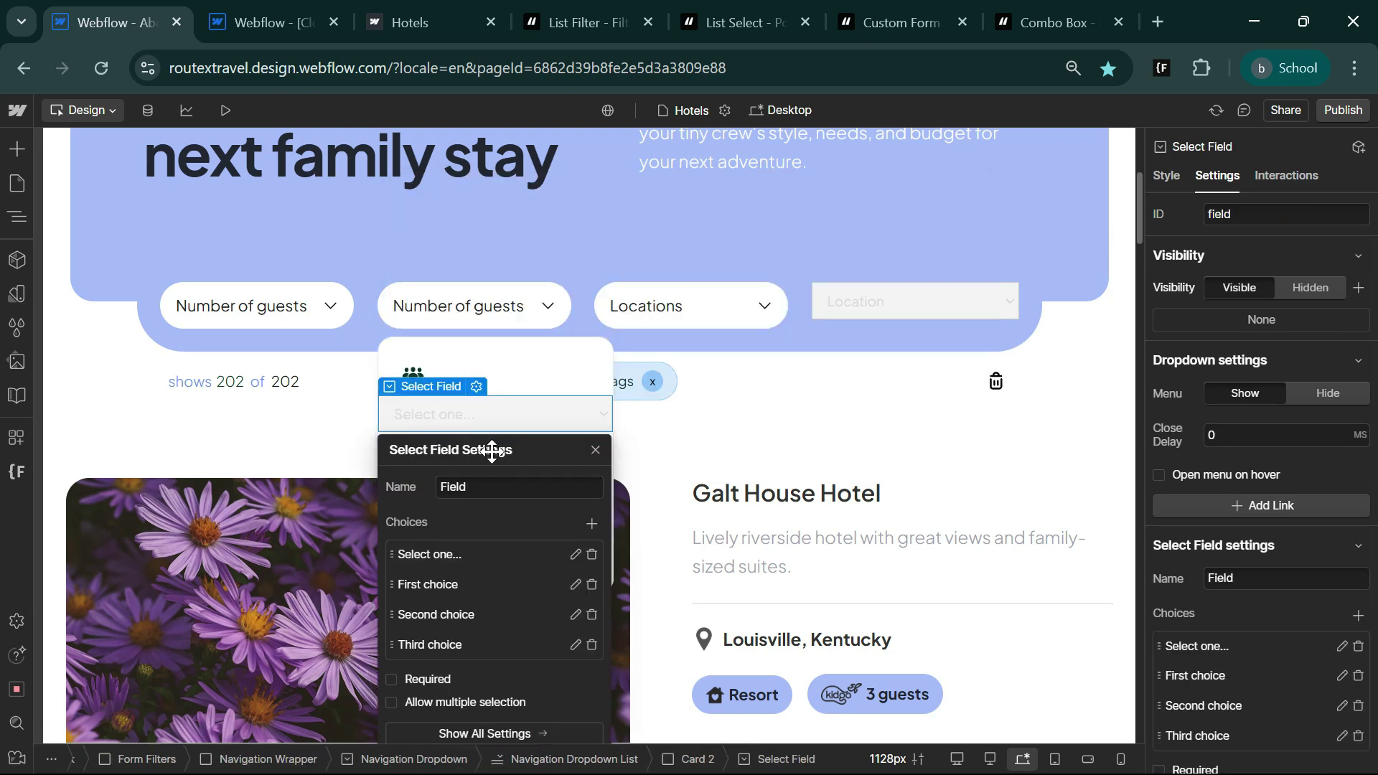
left_click(595, 451)
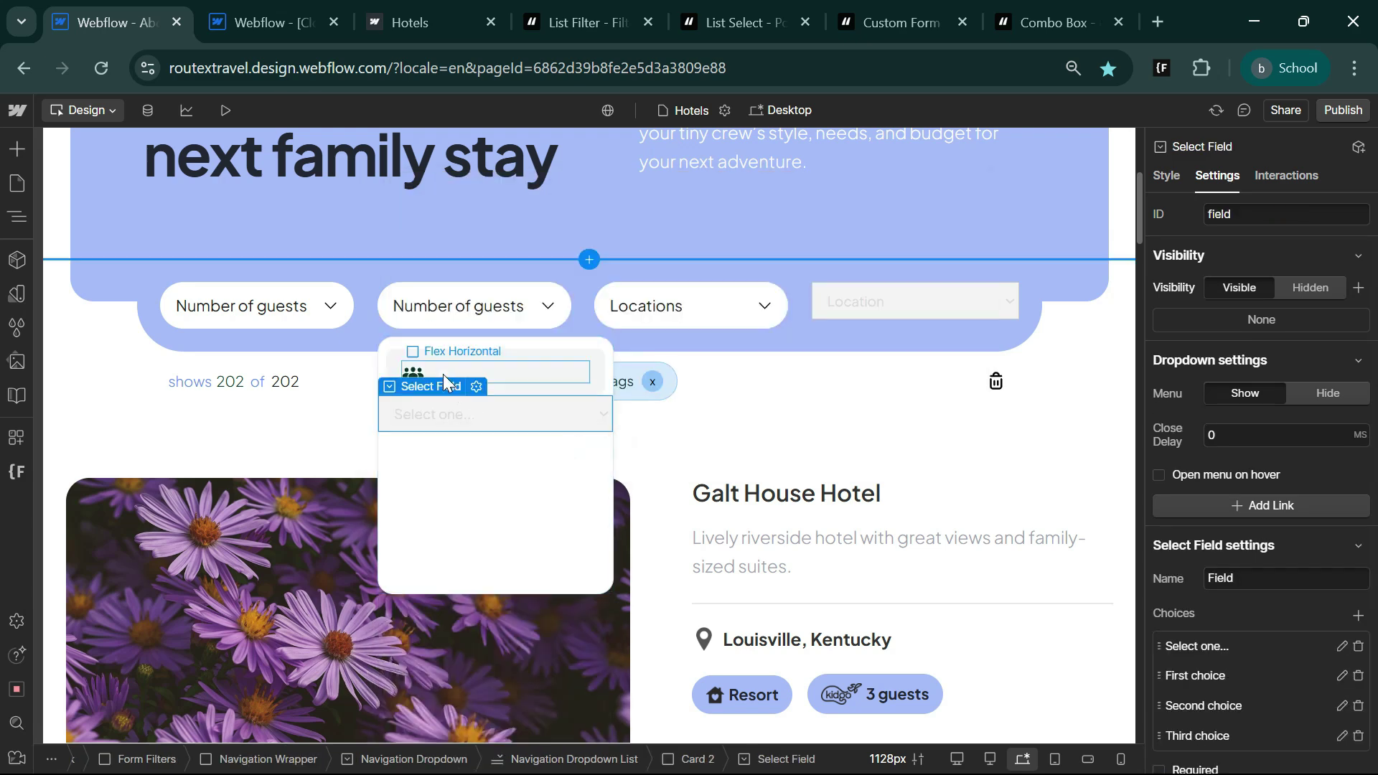
Step: Convert the remaining Navigation Link Wrapper in the guest dropdown to a Link Block
left_click(391, 373)
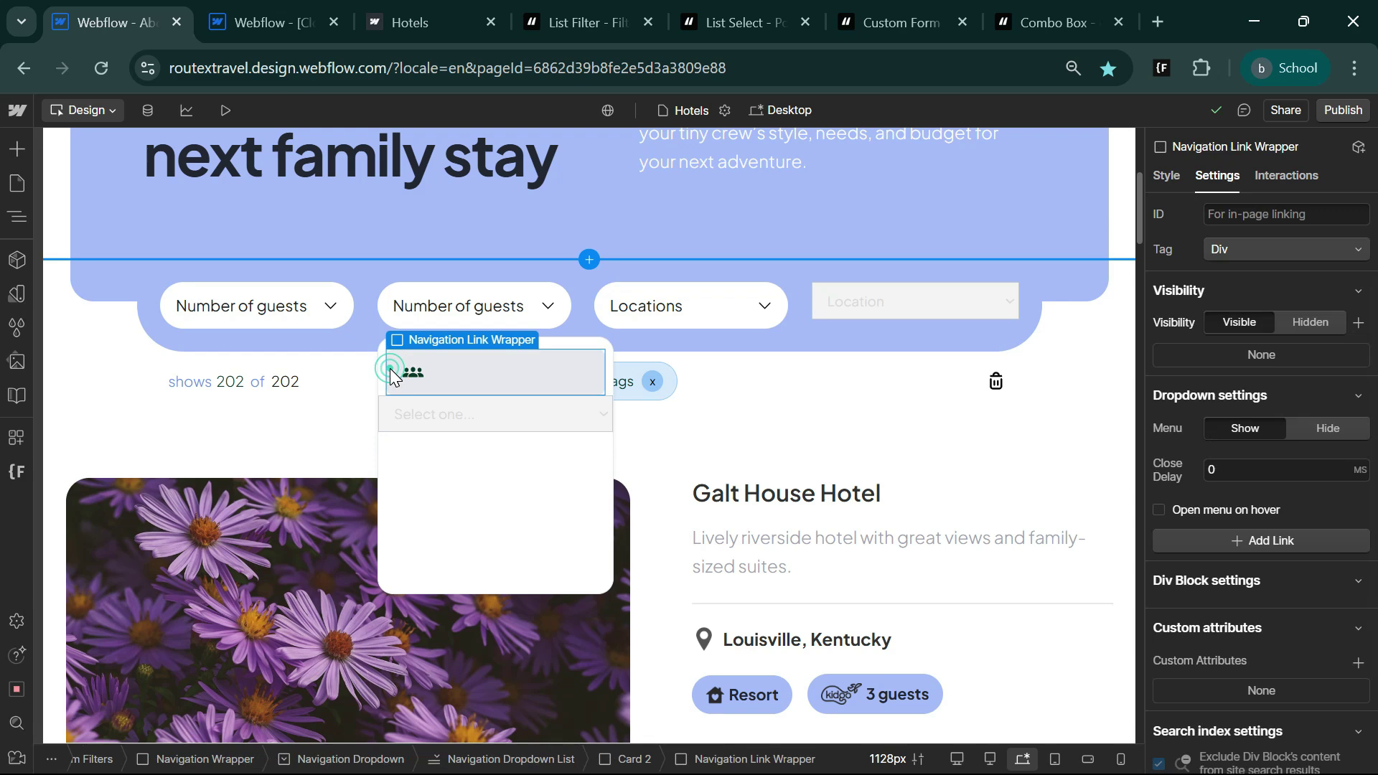
right_click(391, 373)
mouse_move(414, 391)
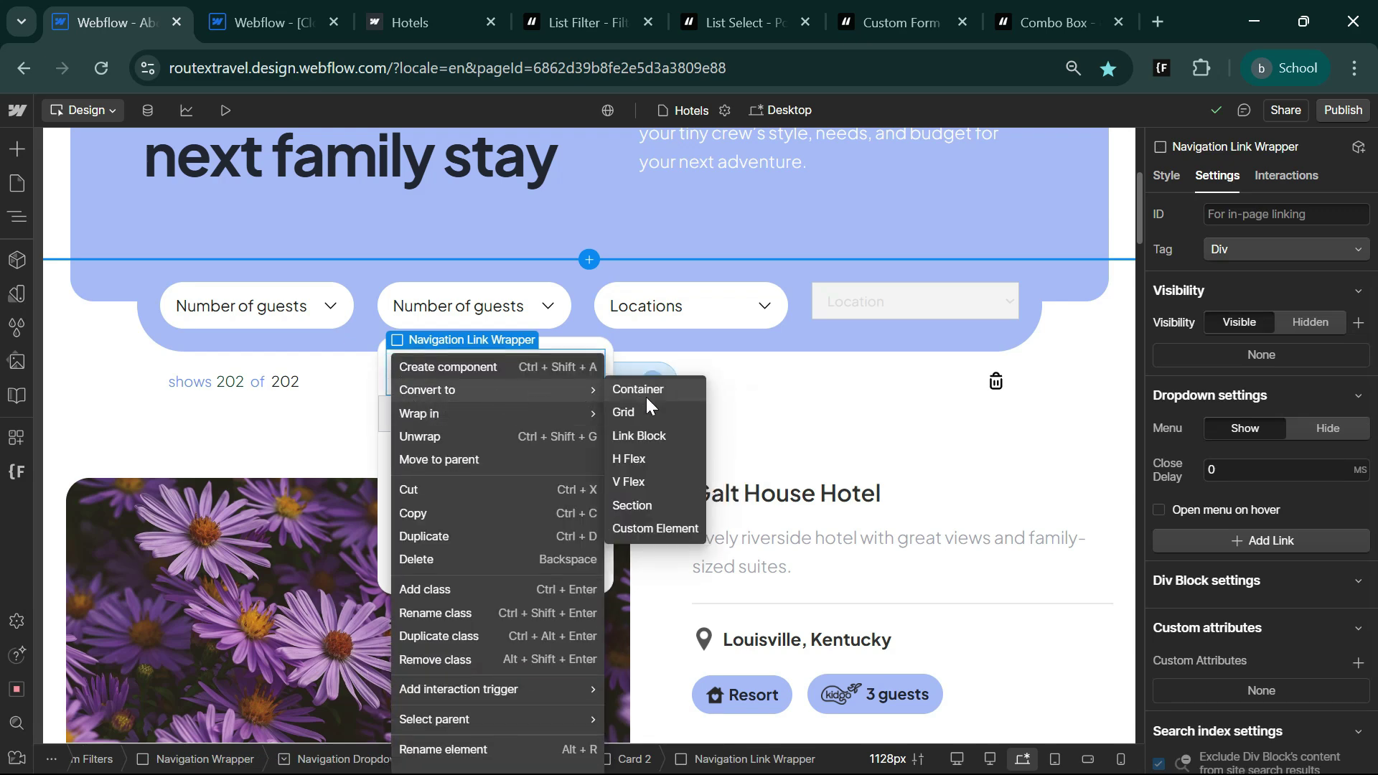
left_click(649, 437)
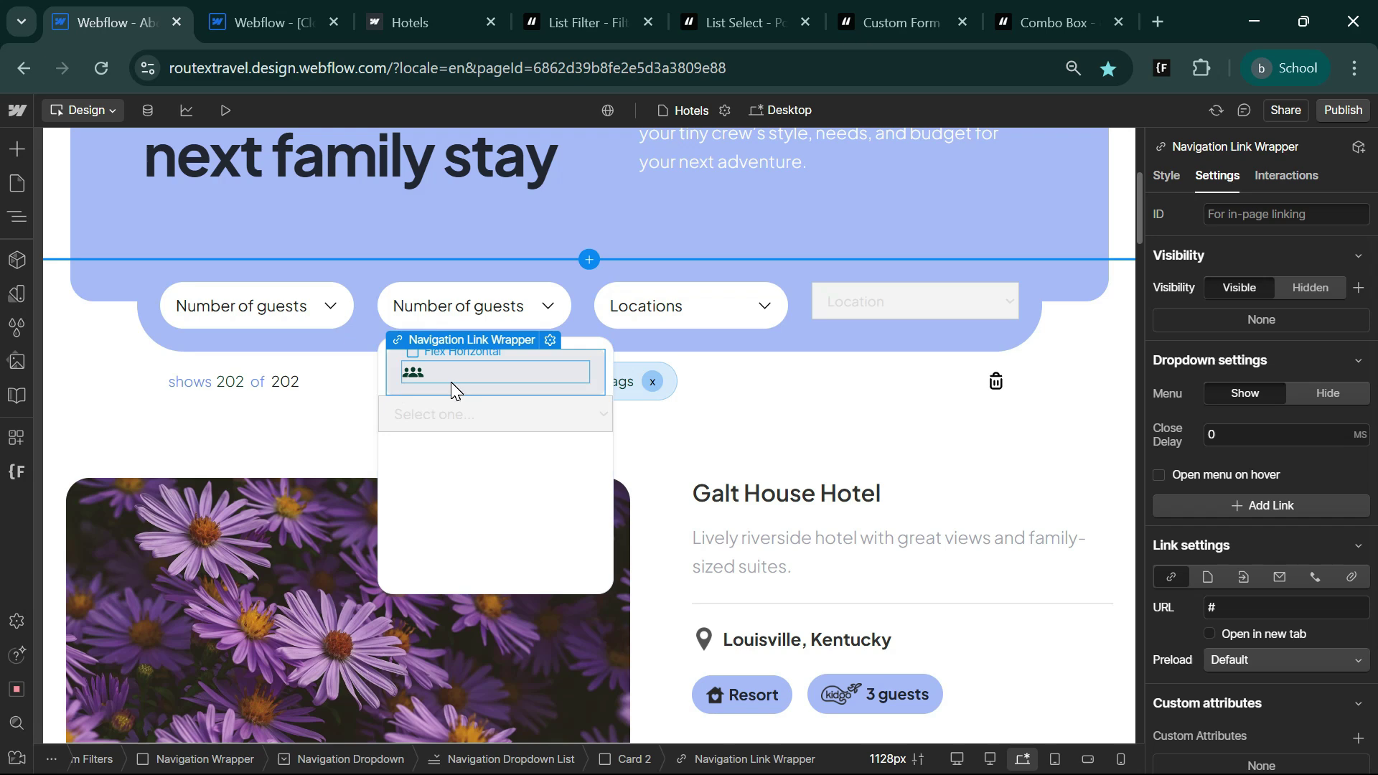
Step: Add a Text Block beside the guests icon in the link wrapper's Flex Horizontal
left_click(466, 373)
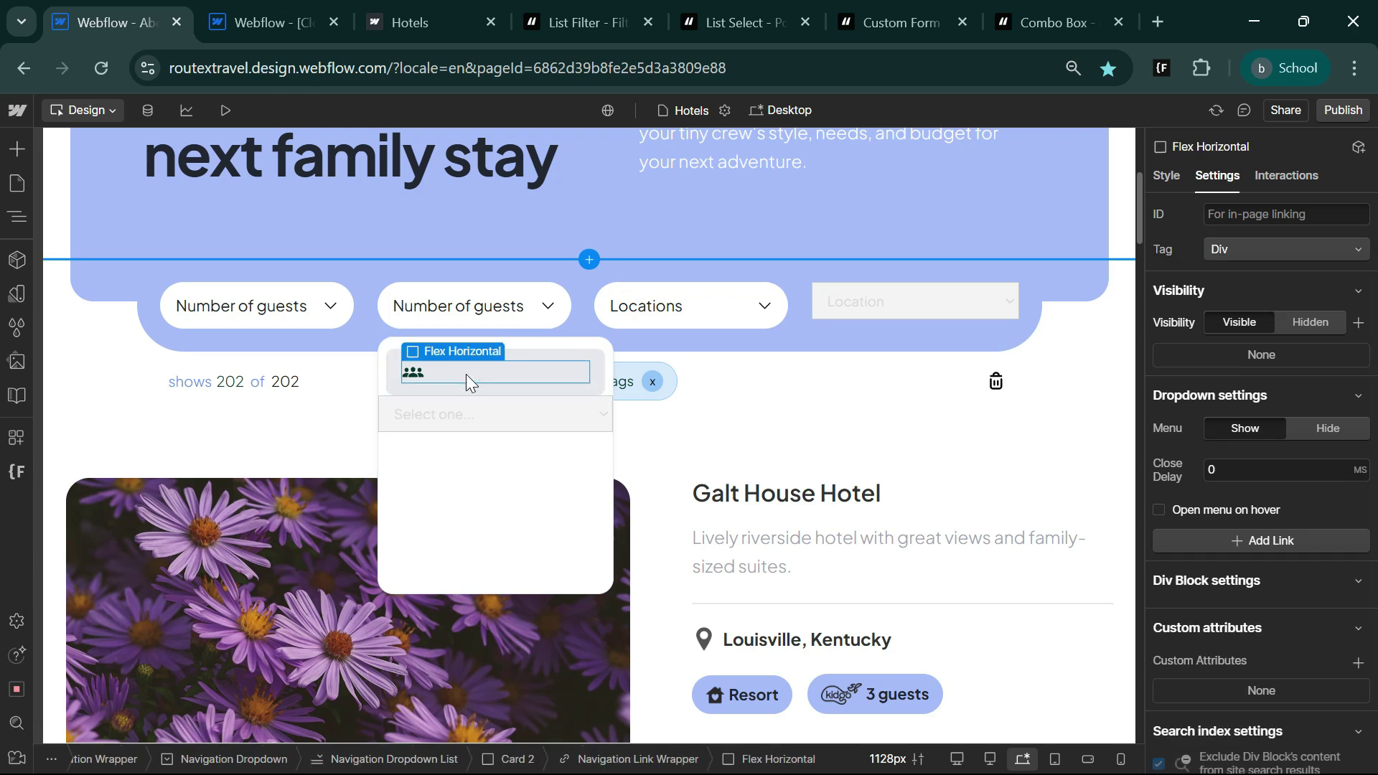
key("ctrl+k")
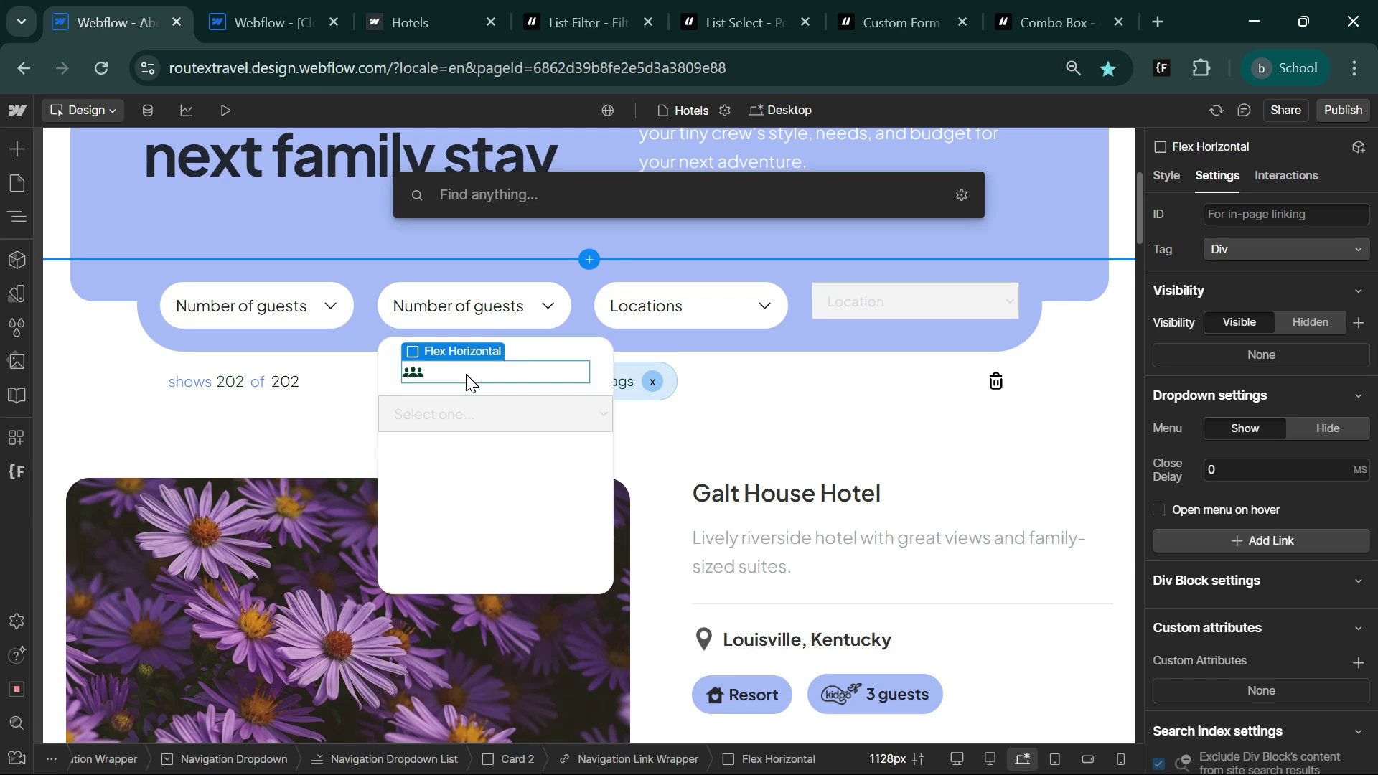
type("tex")
key("Down")
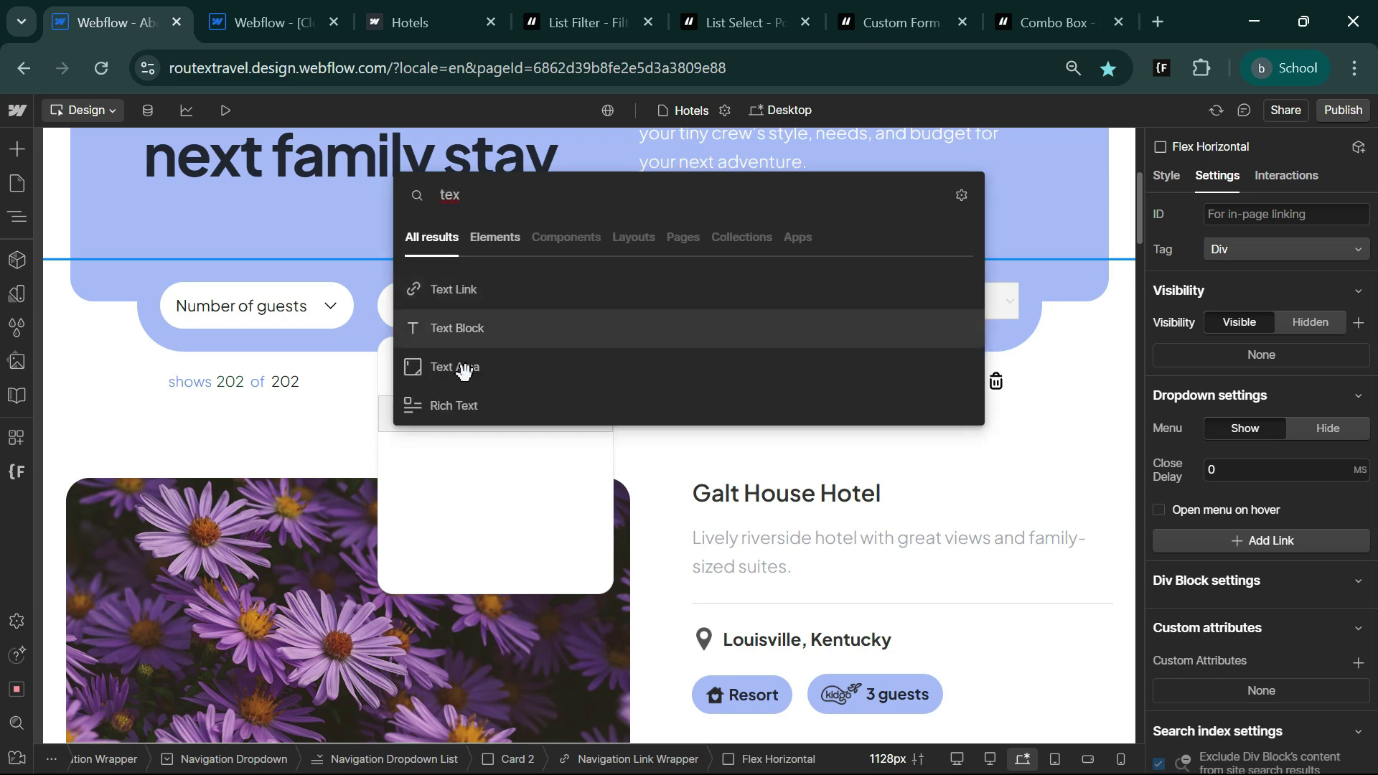
key("Return")
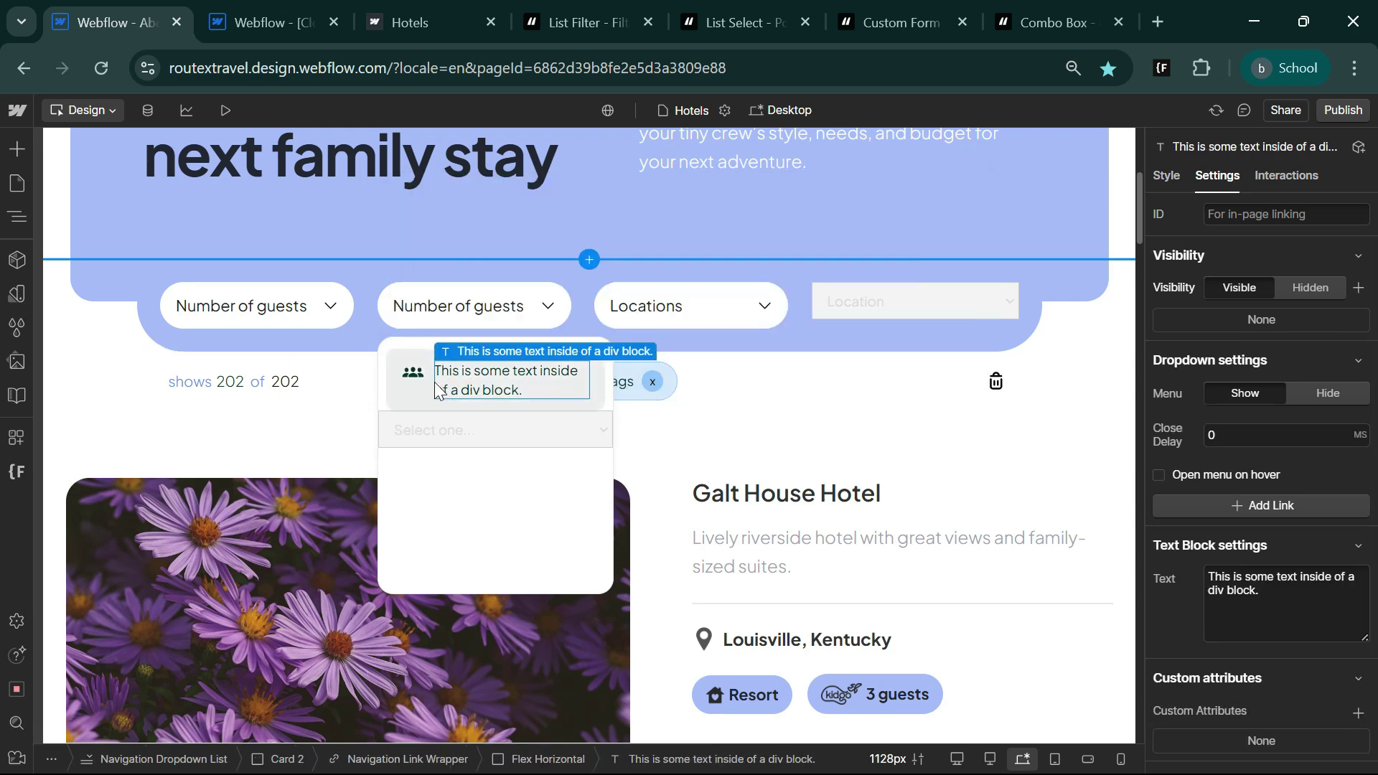
left_click(404, 404)
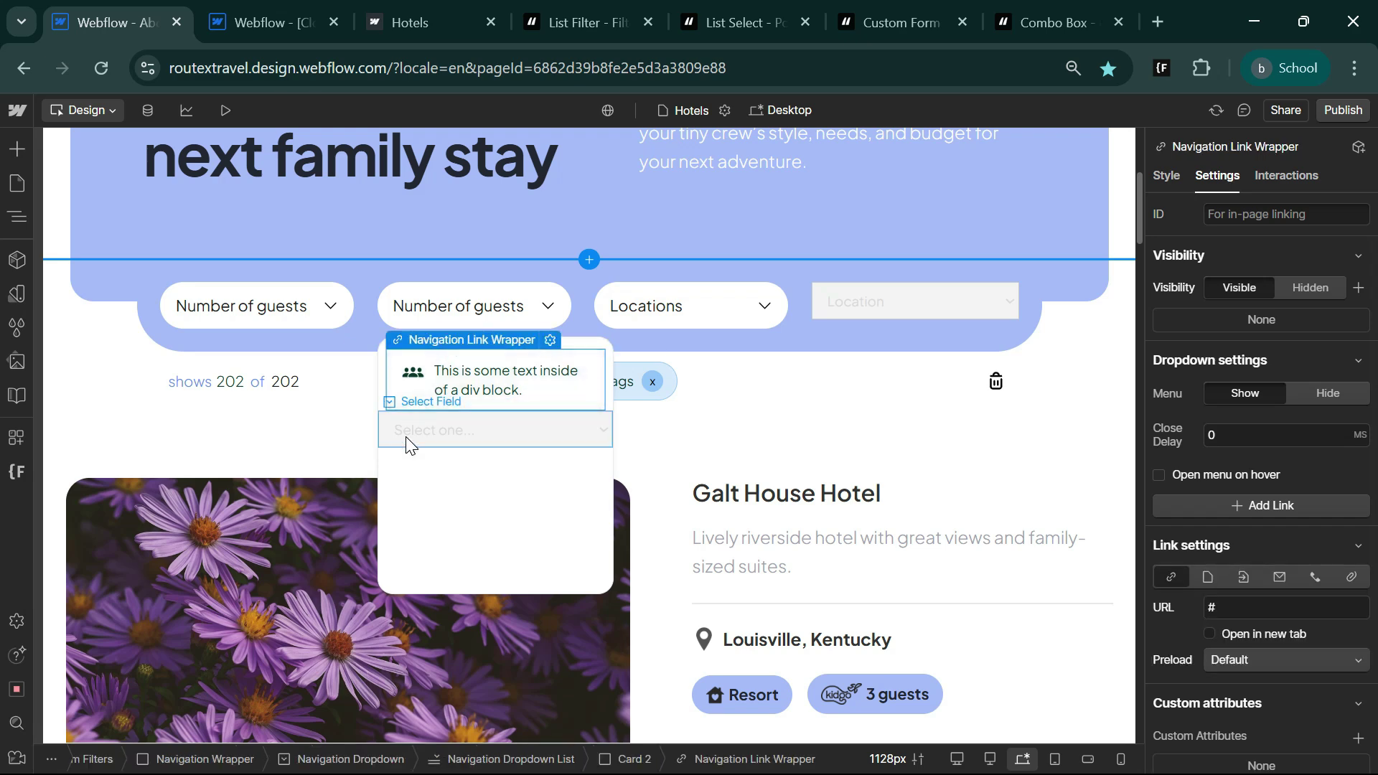
Step: Check the cloneable's Select Field choices, and set the new Select Field's first choice to text and value "3 guests"
left_click(407, 437)
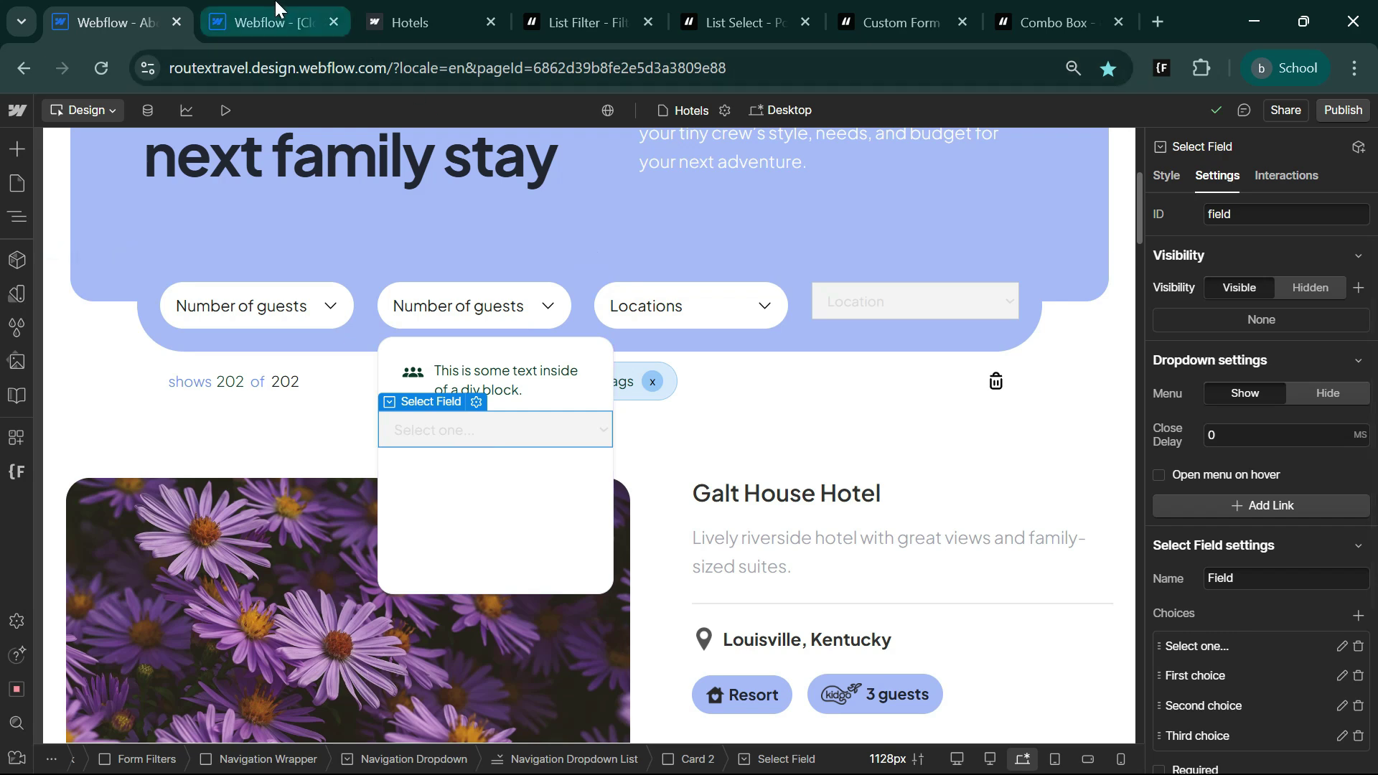
left_click(269, 22)
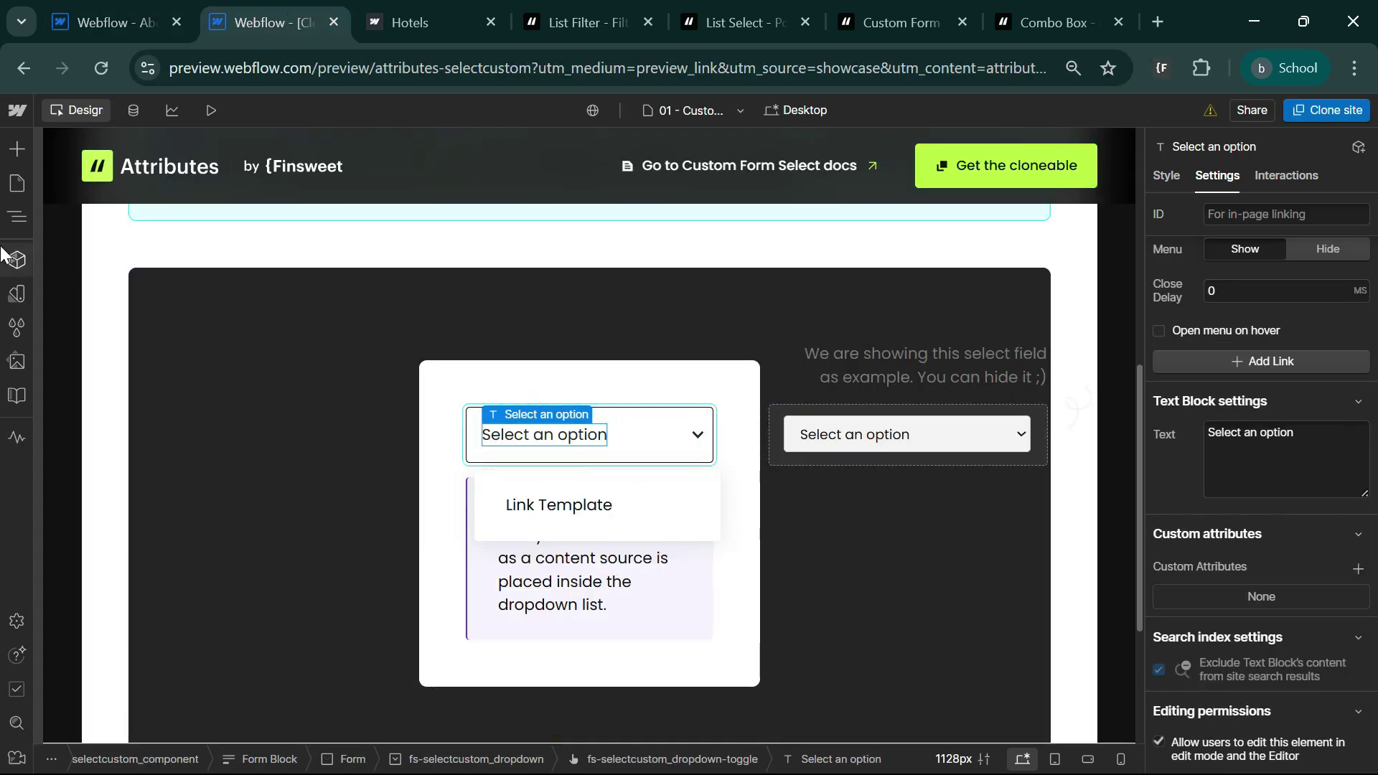
left_click(18, 217)
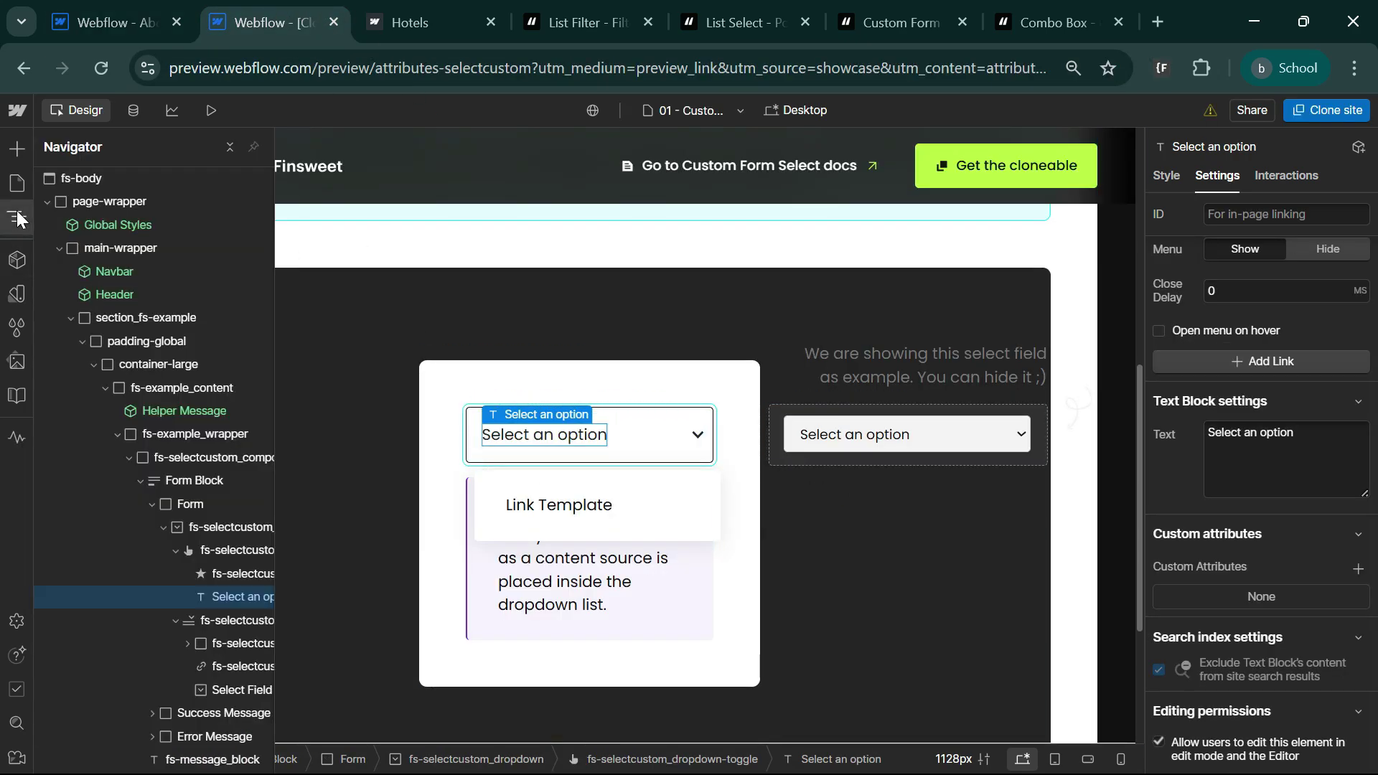
left_click(217, 692)
scroll(1259, 630, "down", 3)
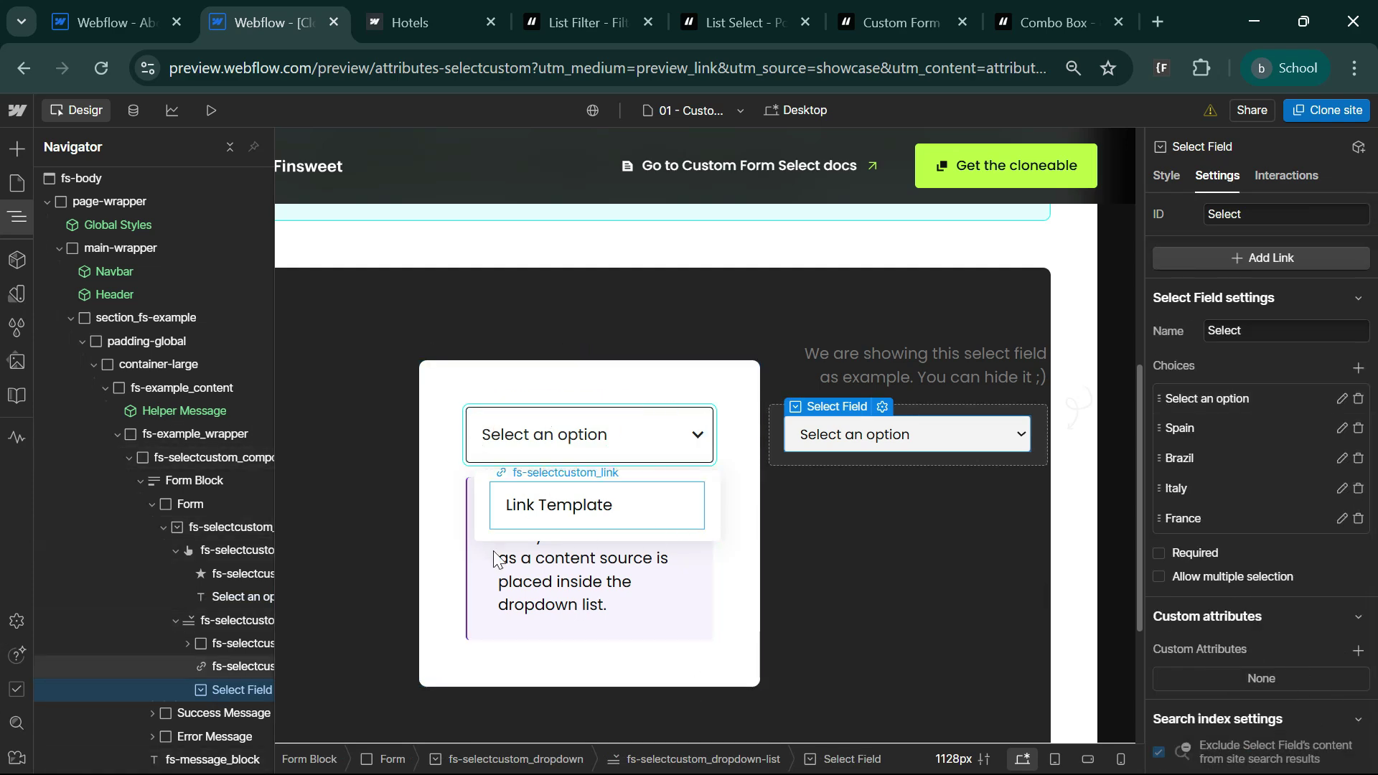
key("ctrl+shift+Tab")
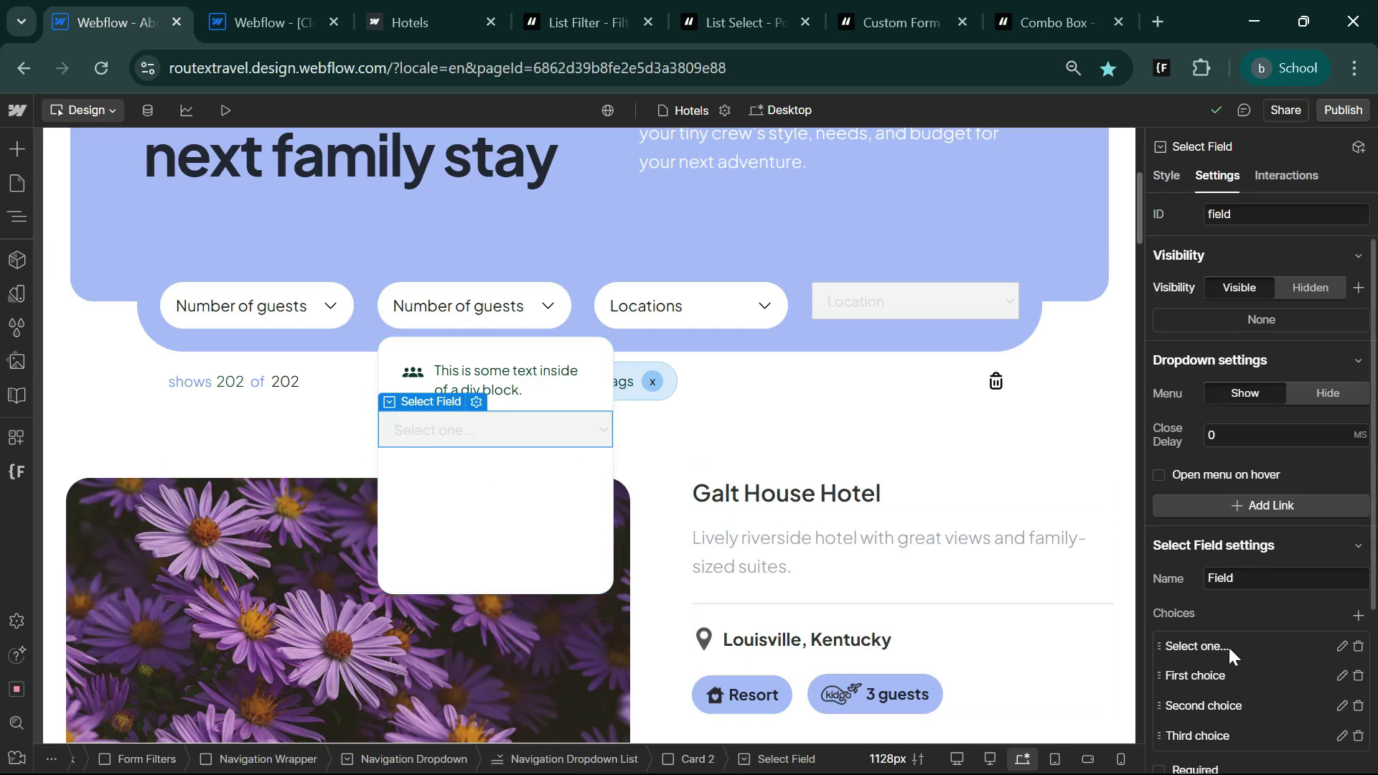
left_click(1222, 679)
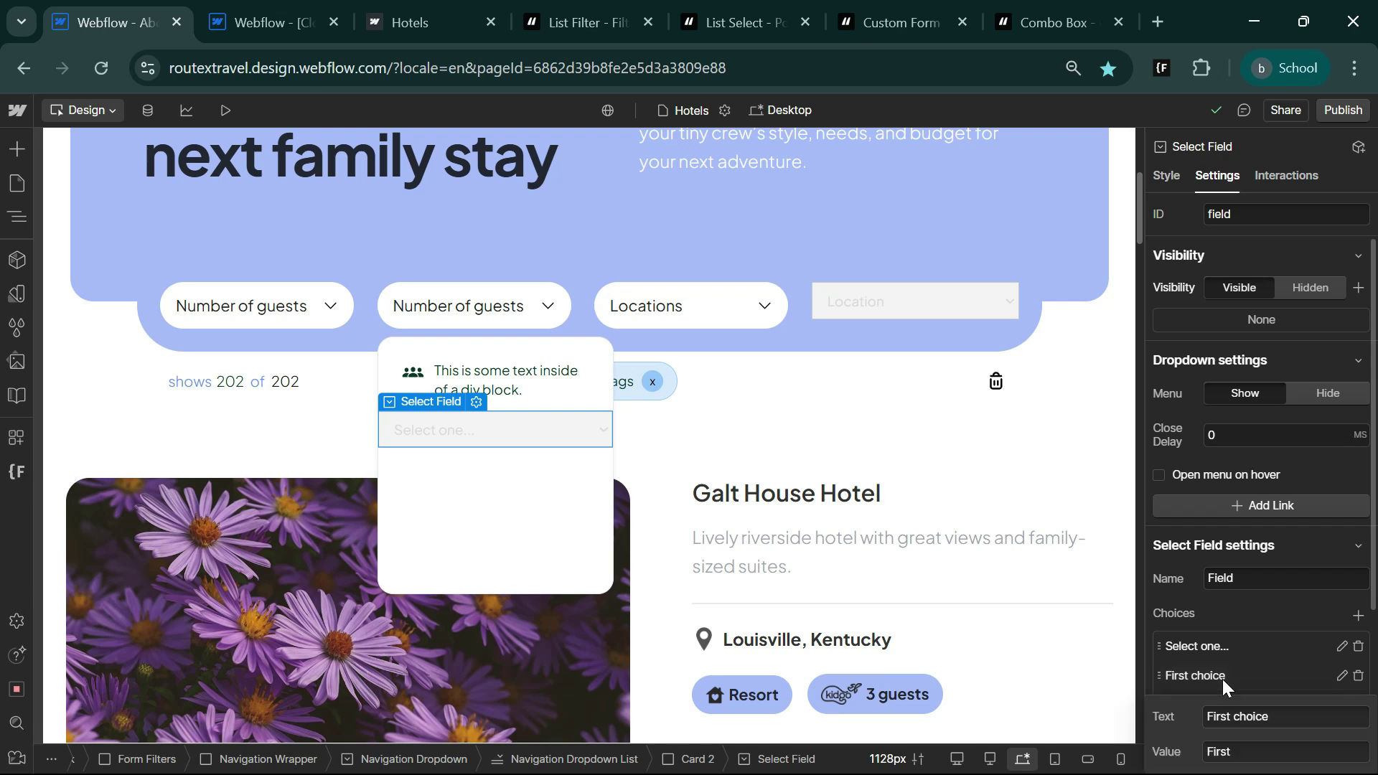
key("ctrl+a")
type("3")
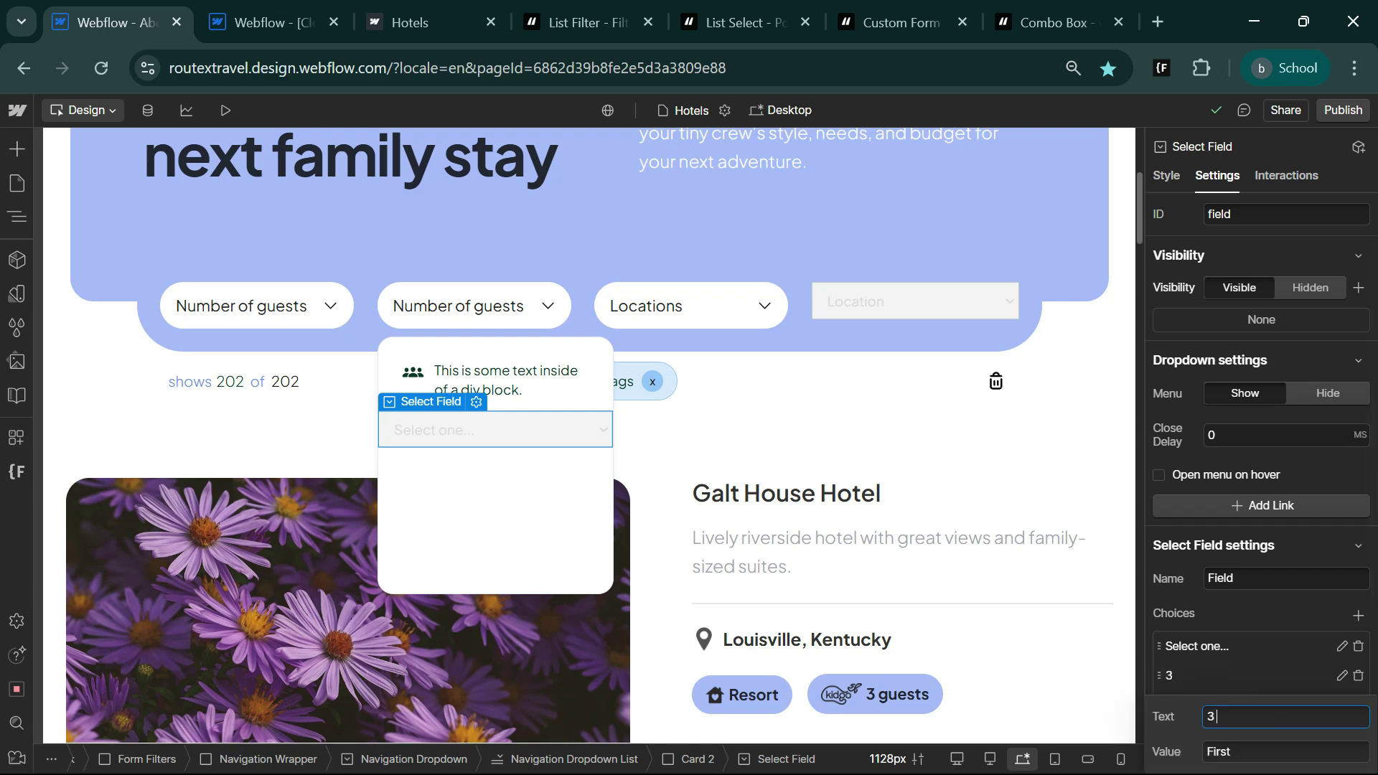
type(" guests")
key("Tab")
type("3 guests")
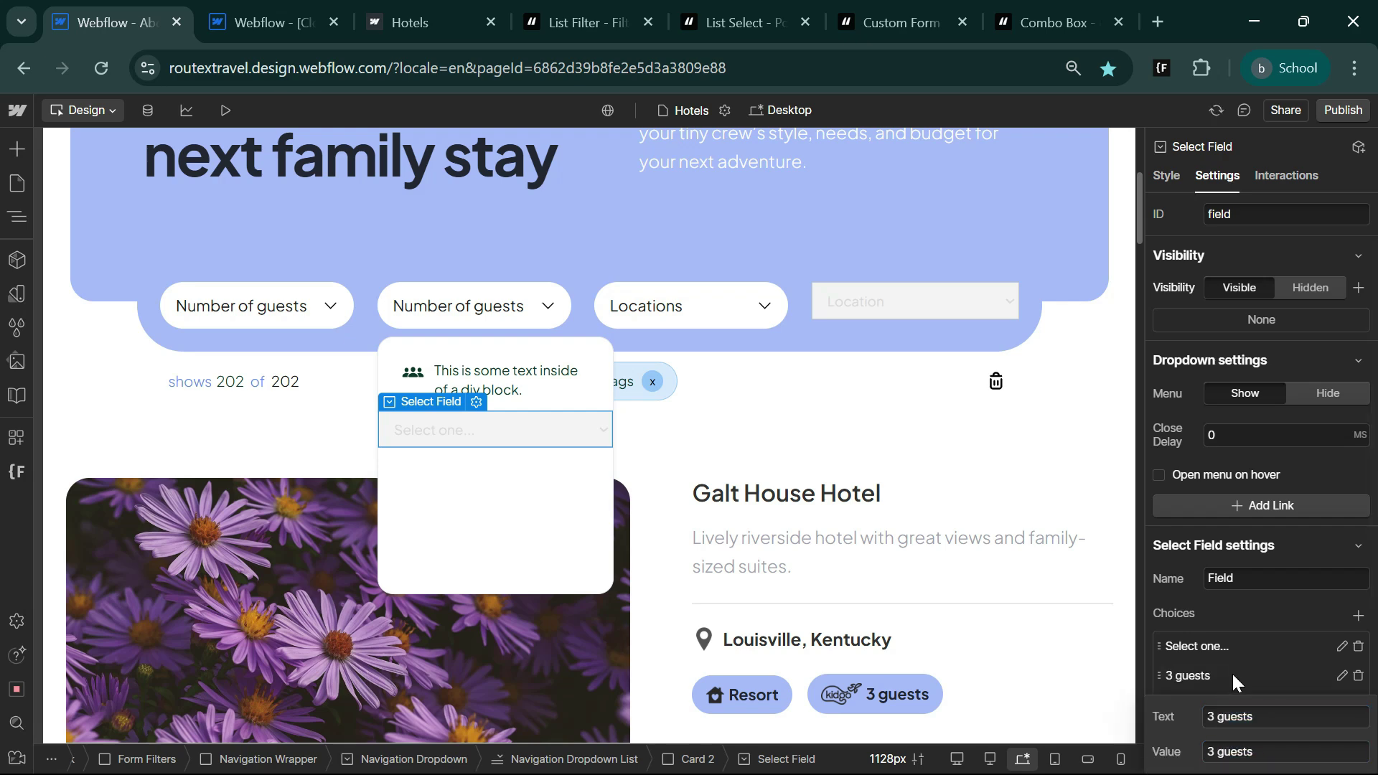
Step: Set the Select Field's second choice to text and value "4 guests"
left_click(1232, 673)
left_click(1220, 526)
key("ctrl+a")
type("3 guests")
key("Tab")
type("3 guests")
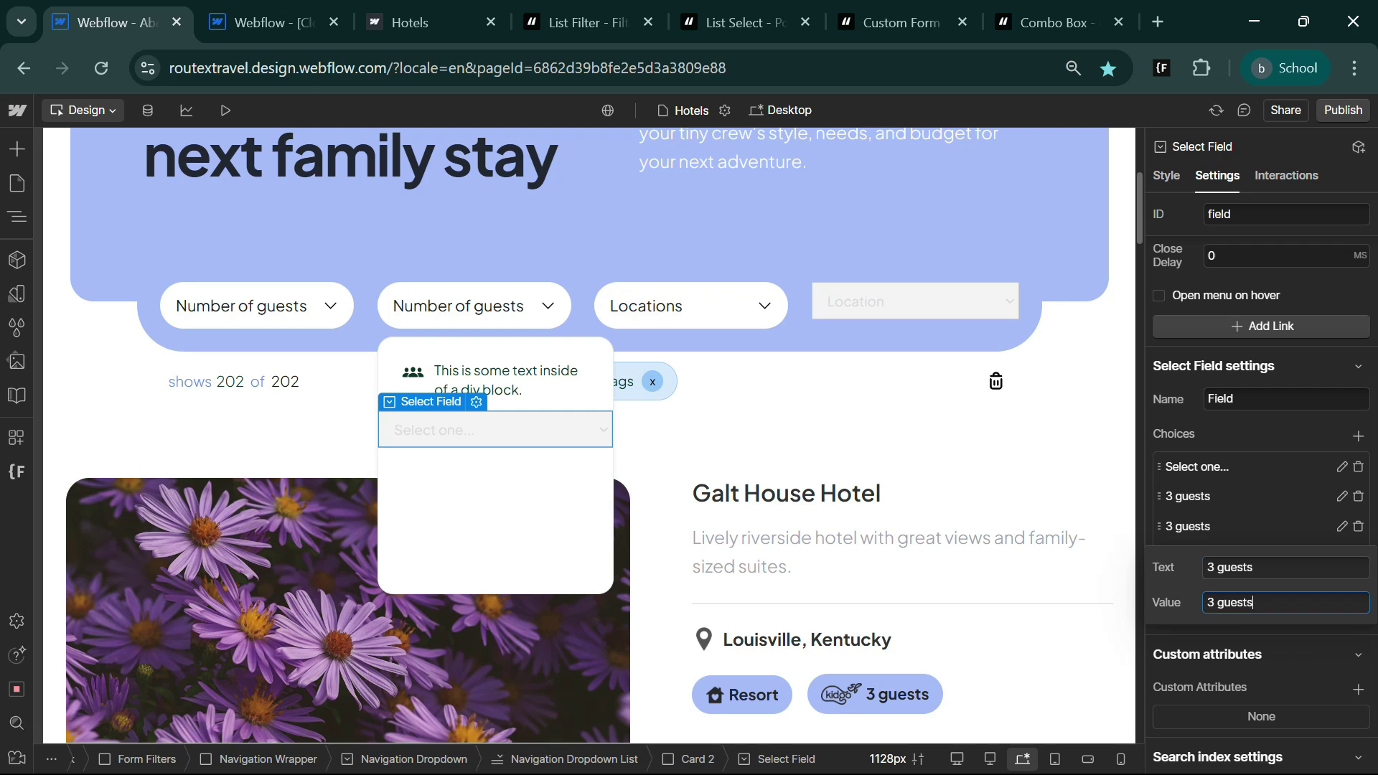
key("shift+Tab")
key("Home")
key("Delete")
type("4")
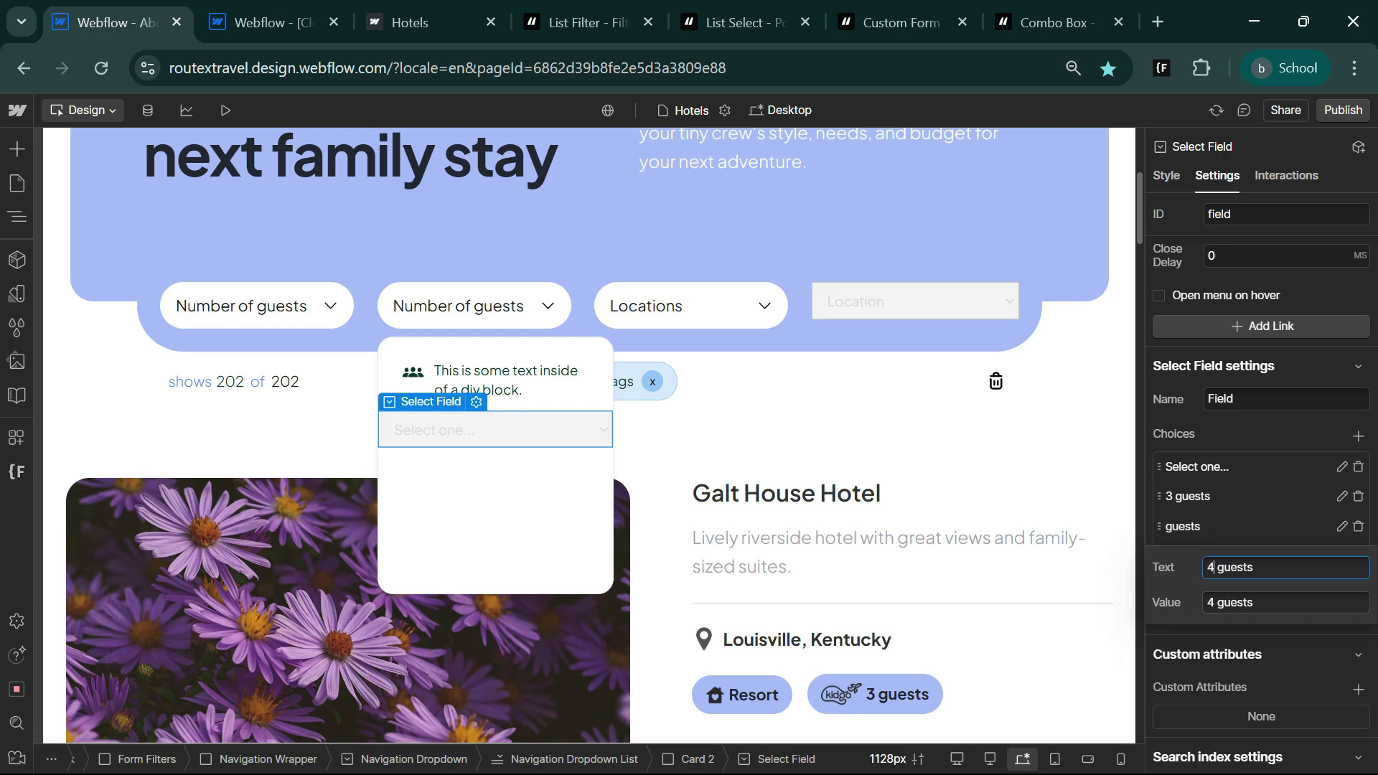
Step: Set the Select Field's third choice to text and value "5 guests"
left_click(1227, 554)
key("ctrl+a")
type("3 guests")
key("Tab")
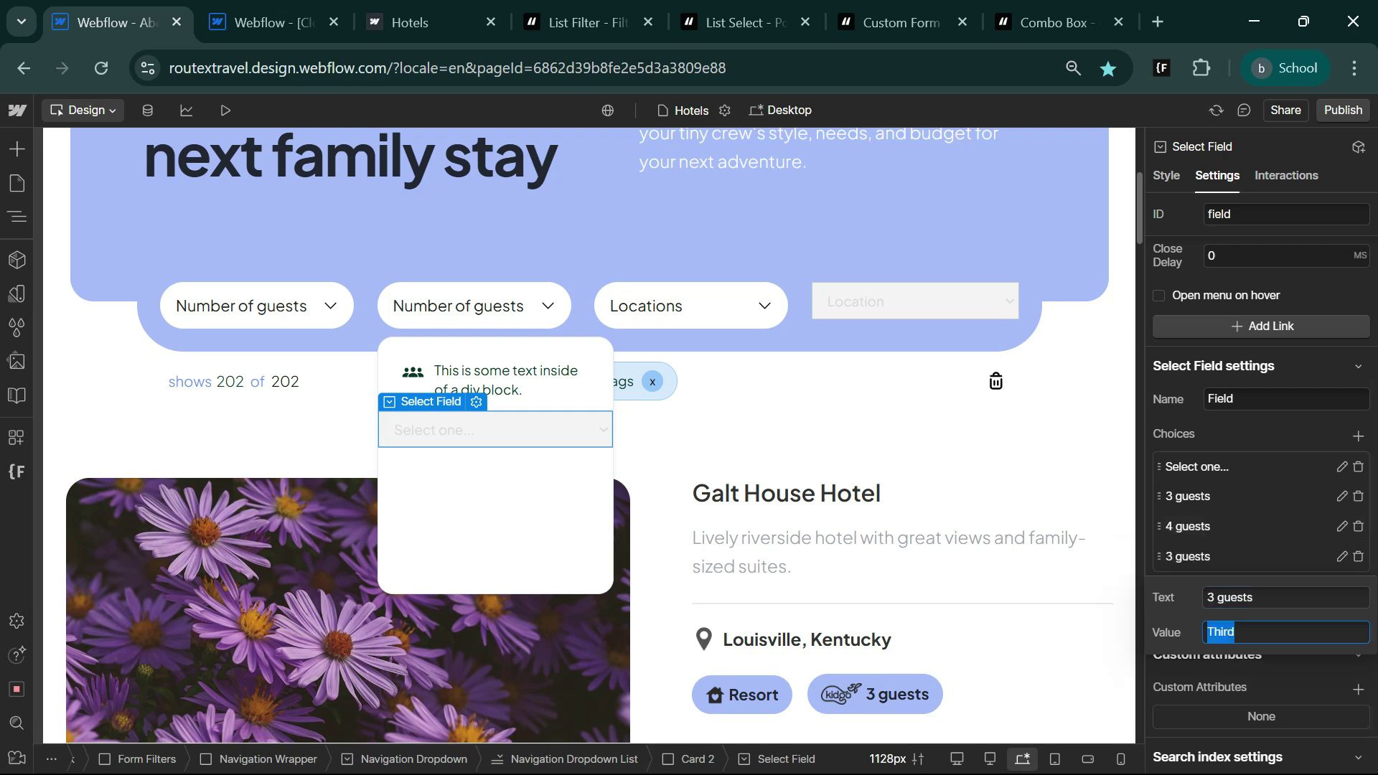
type("3 guests")
key("shift+Tab")
key("Home")
key("Delete")
type("5")
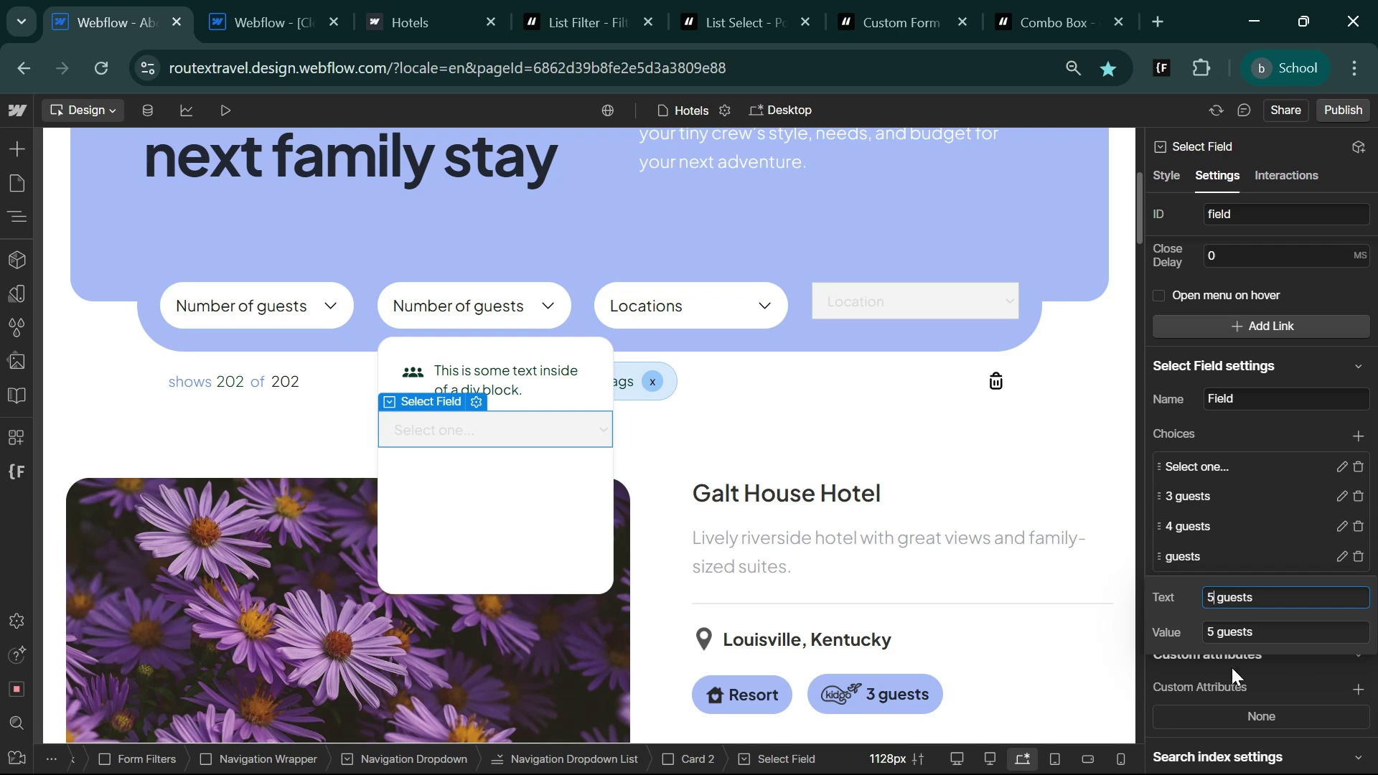
left_click(1208, 555)
left_click(1191, 446)
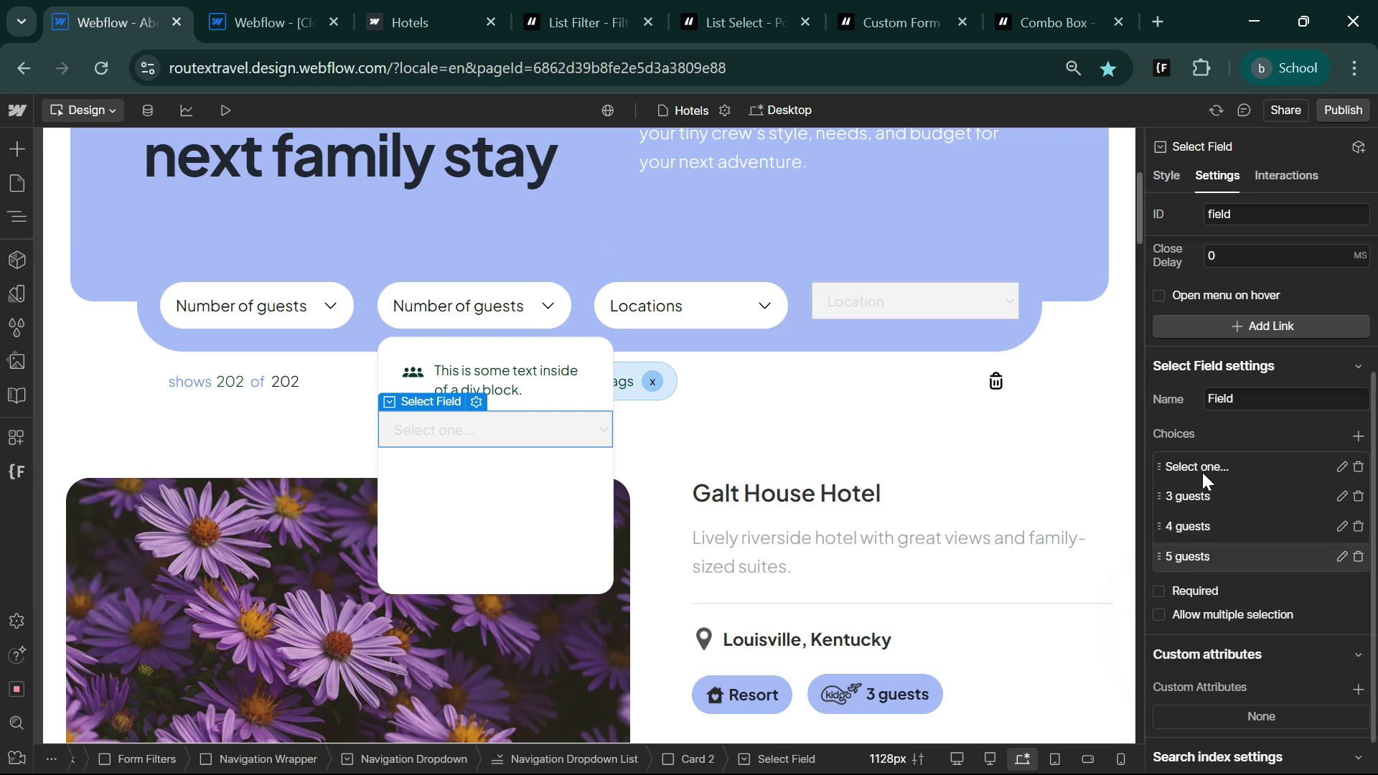
Step: Name the Select Field "Guest" and change its placeholder choice text to "No of guest"
double_click(1220, 399)
type("Guest")
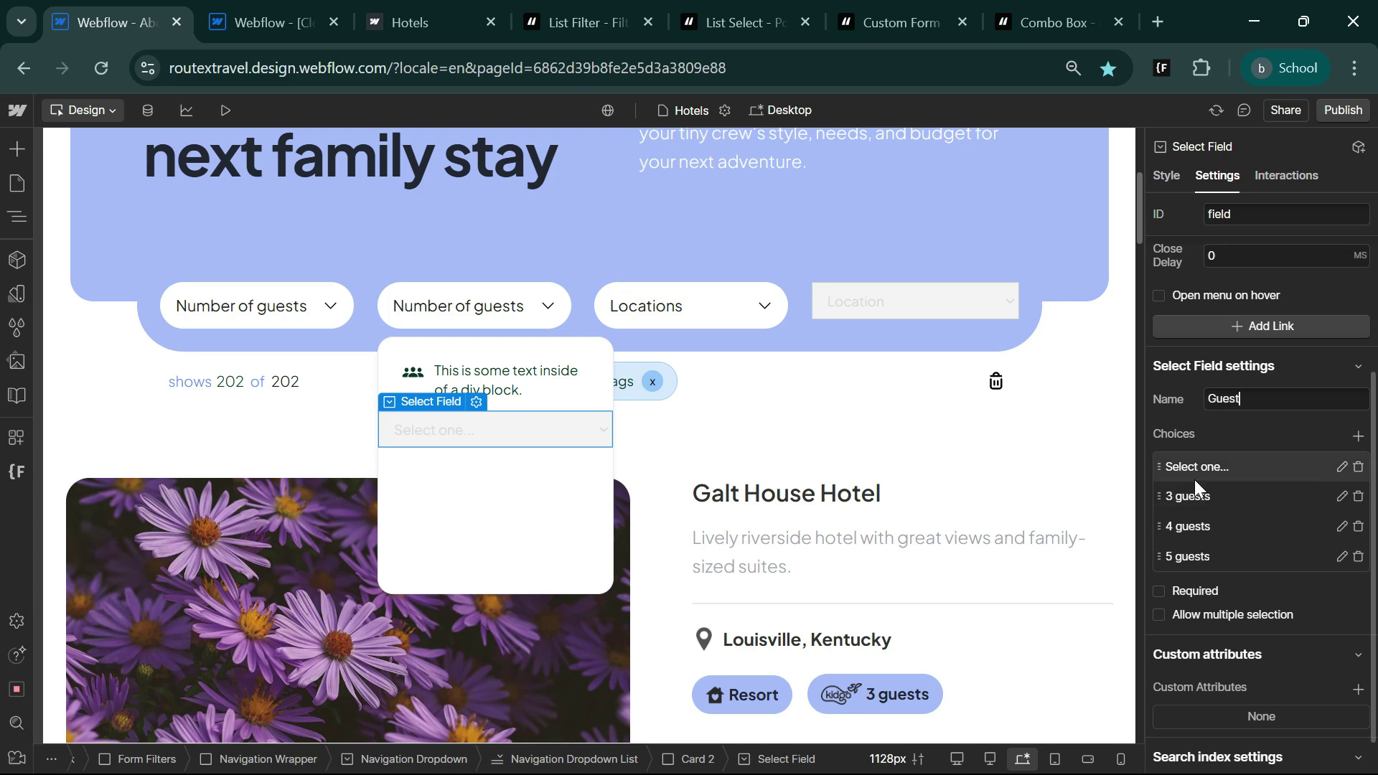
left_click(1216, 463)
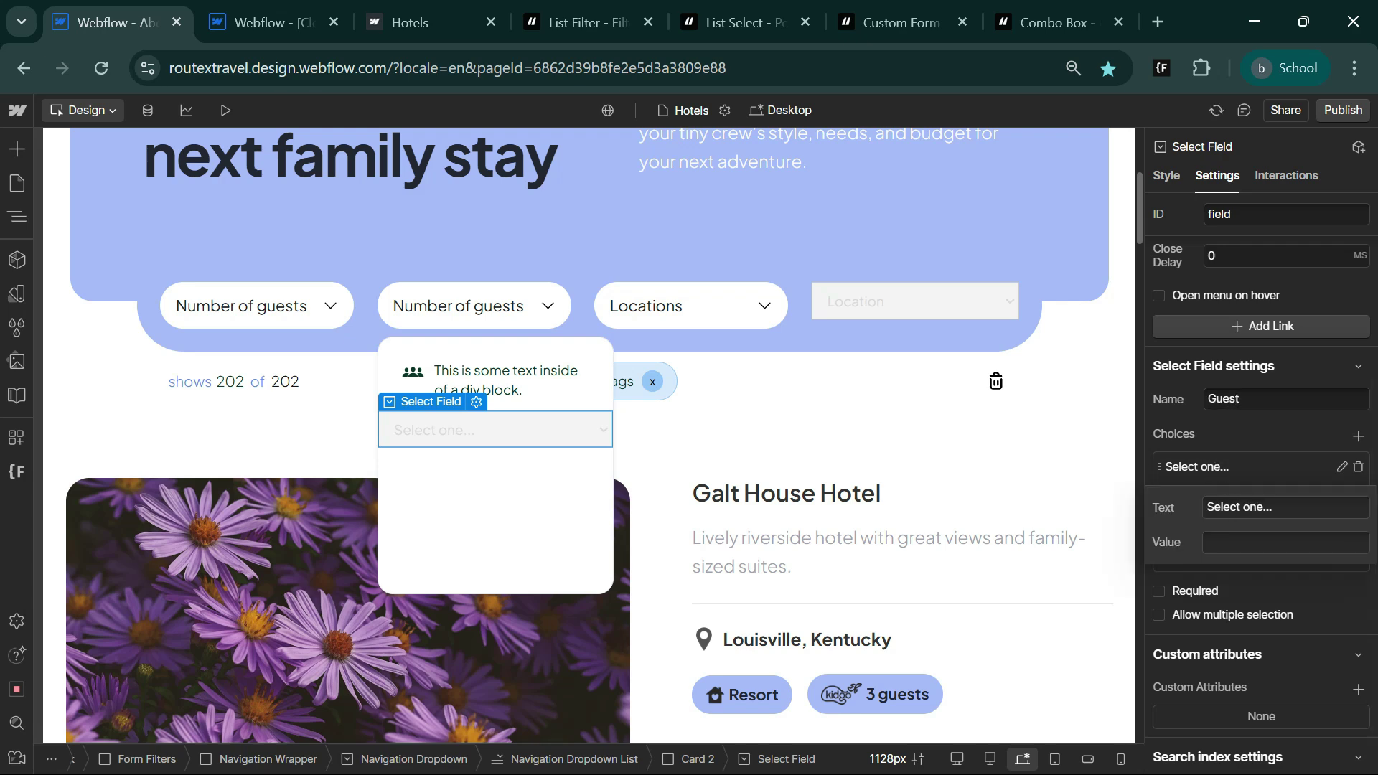
double_click(1253, 506)
key("ctrl+a")
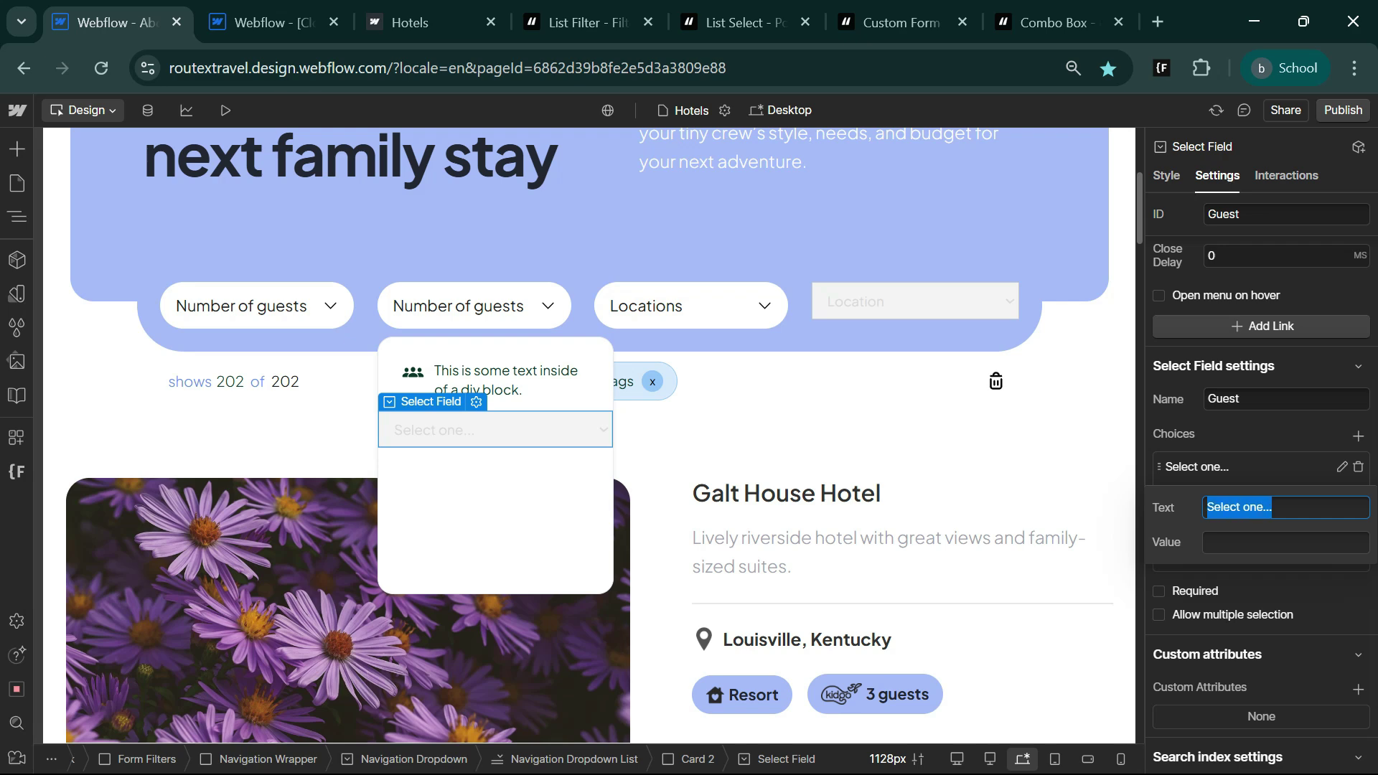
type("No")
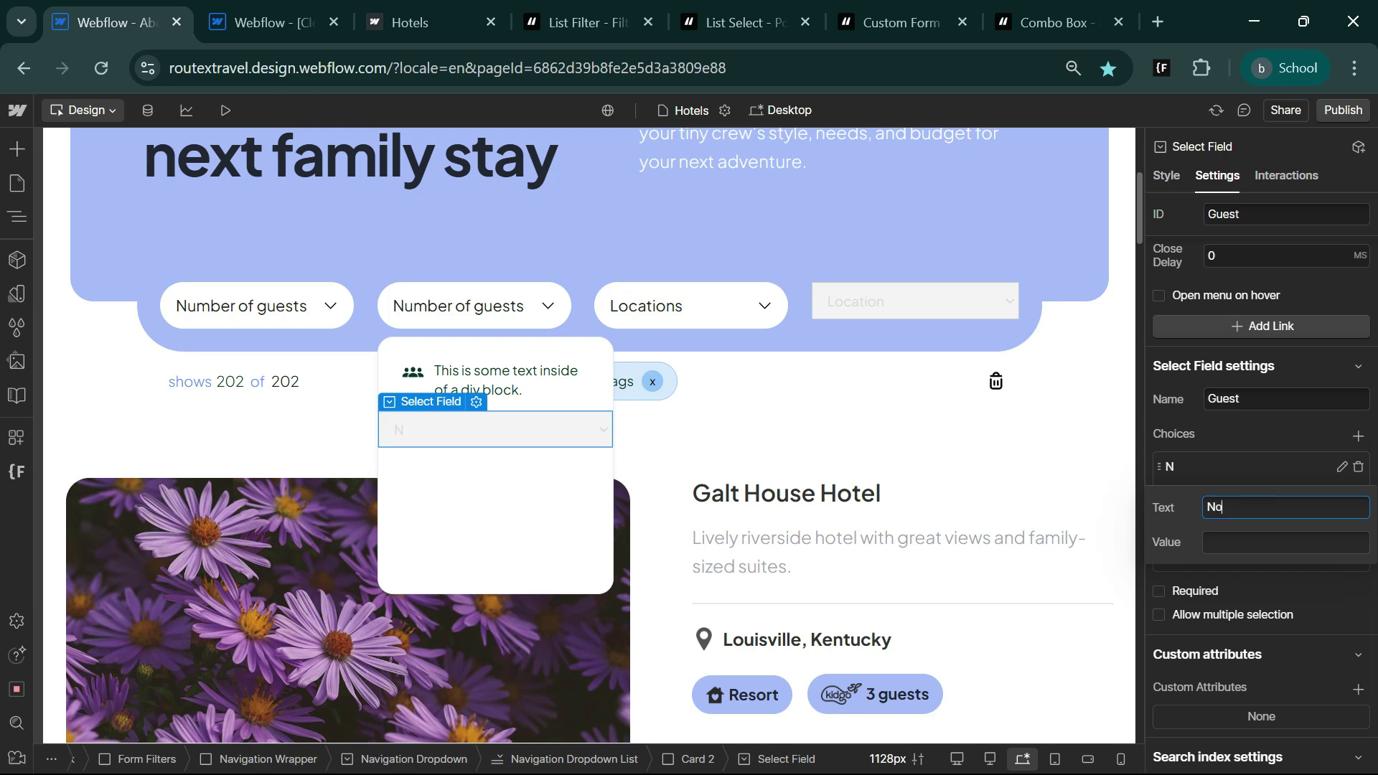
type(" of guest")
left_click(1206, 441)
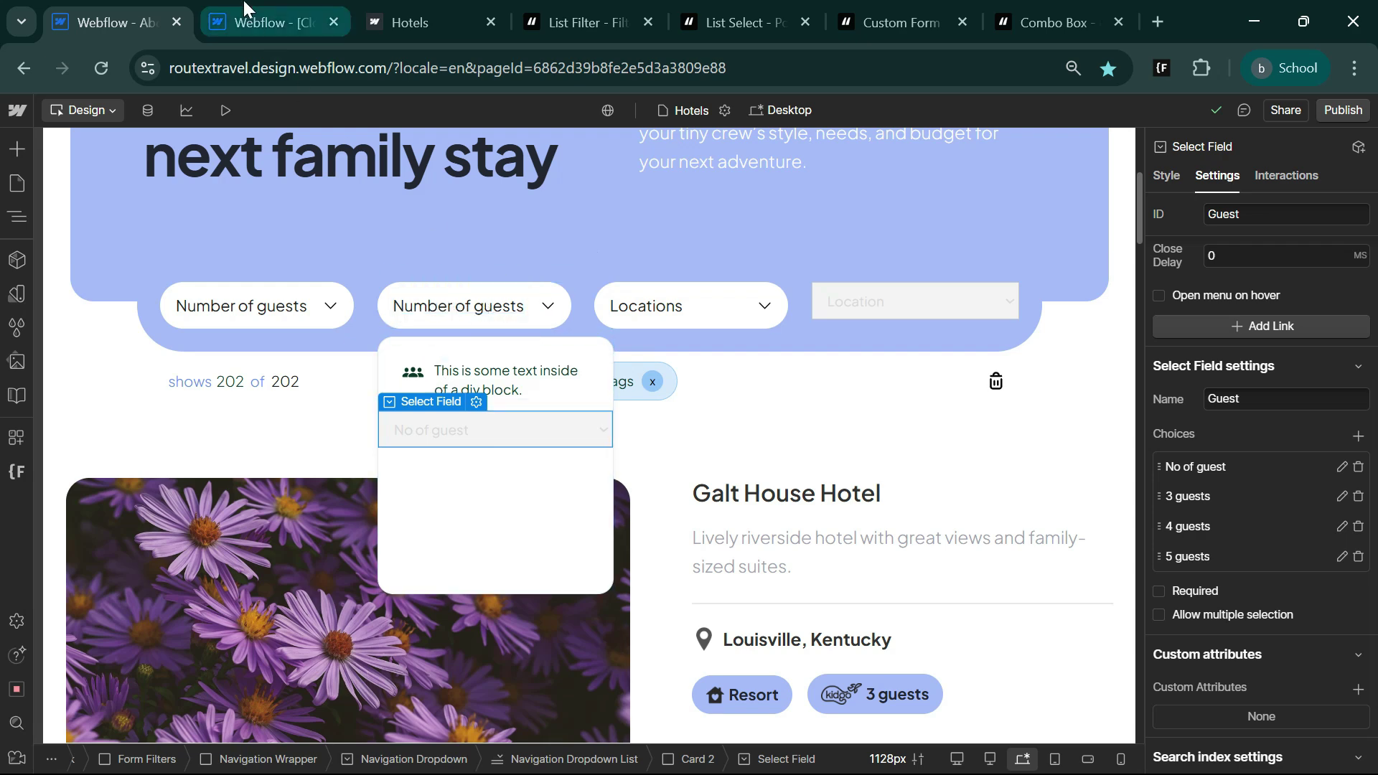
Step: In the cloneable's 02 - Select with Required Label page, copy the Select label's custom attribute name, fs-selectcustom-element
left_click(255, 20)
left_click(693, 114)
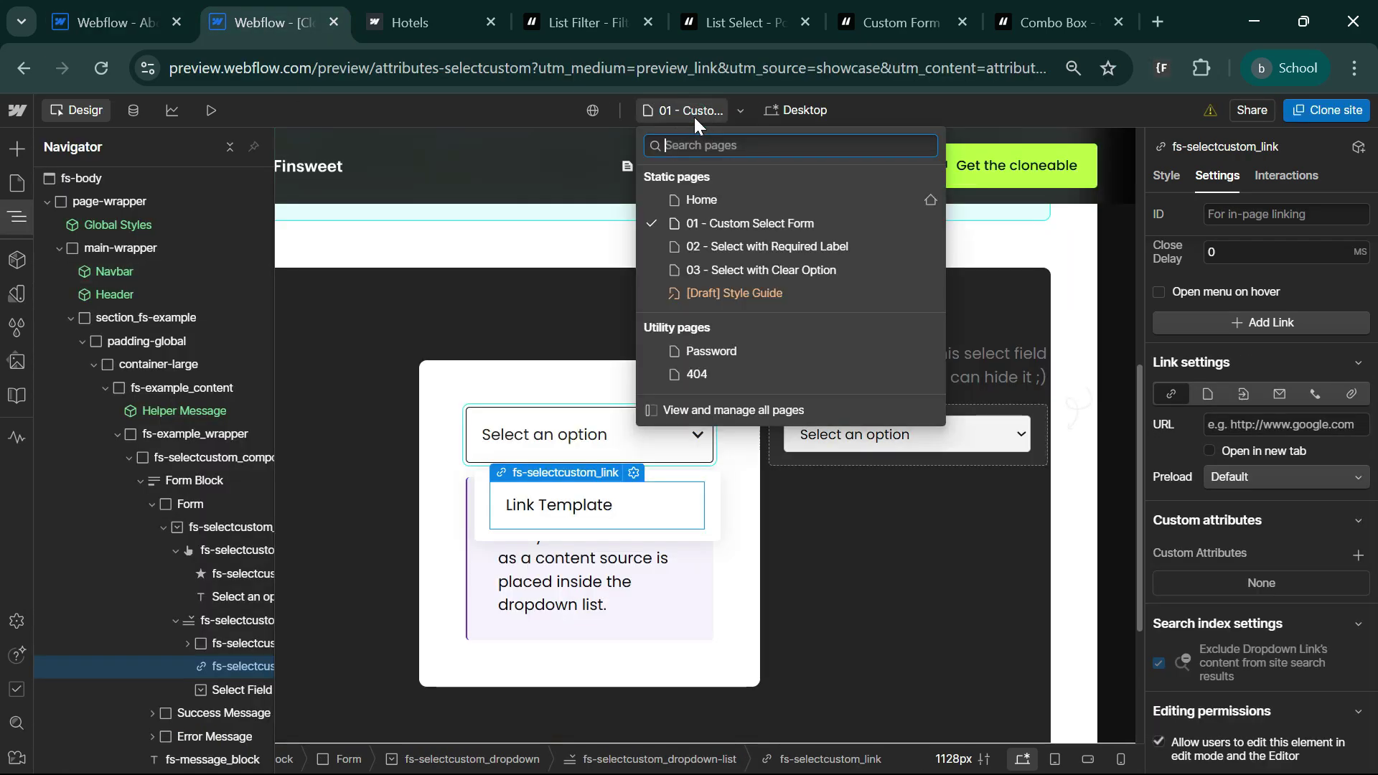
left_click(762, 247)
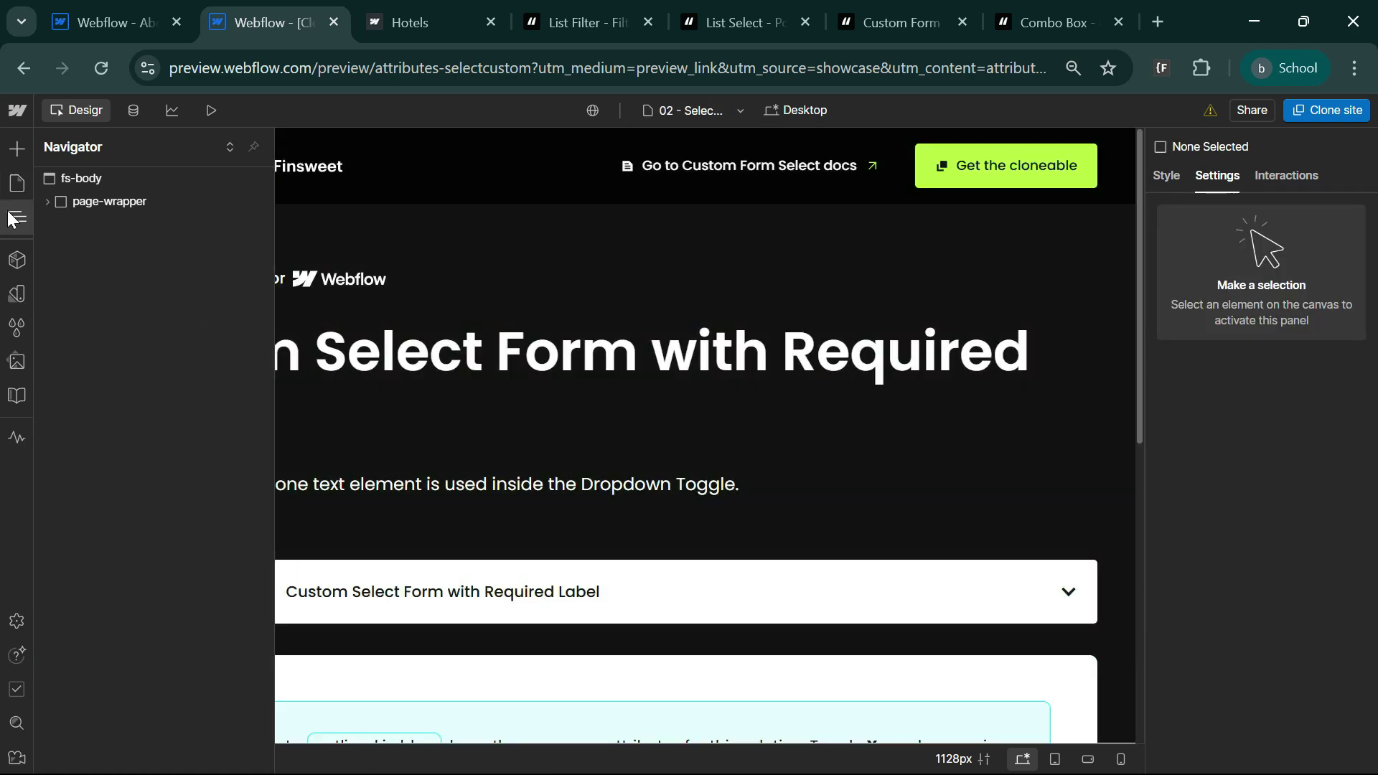
left_click(11, 219)
scroll(313, 596, "down", 10)
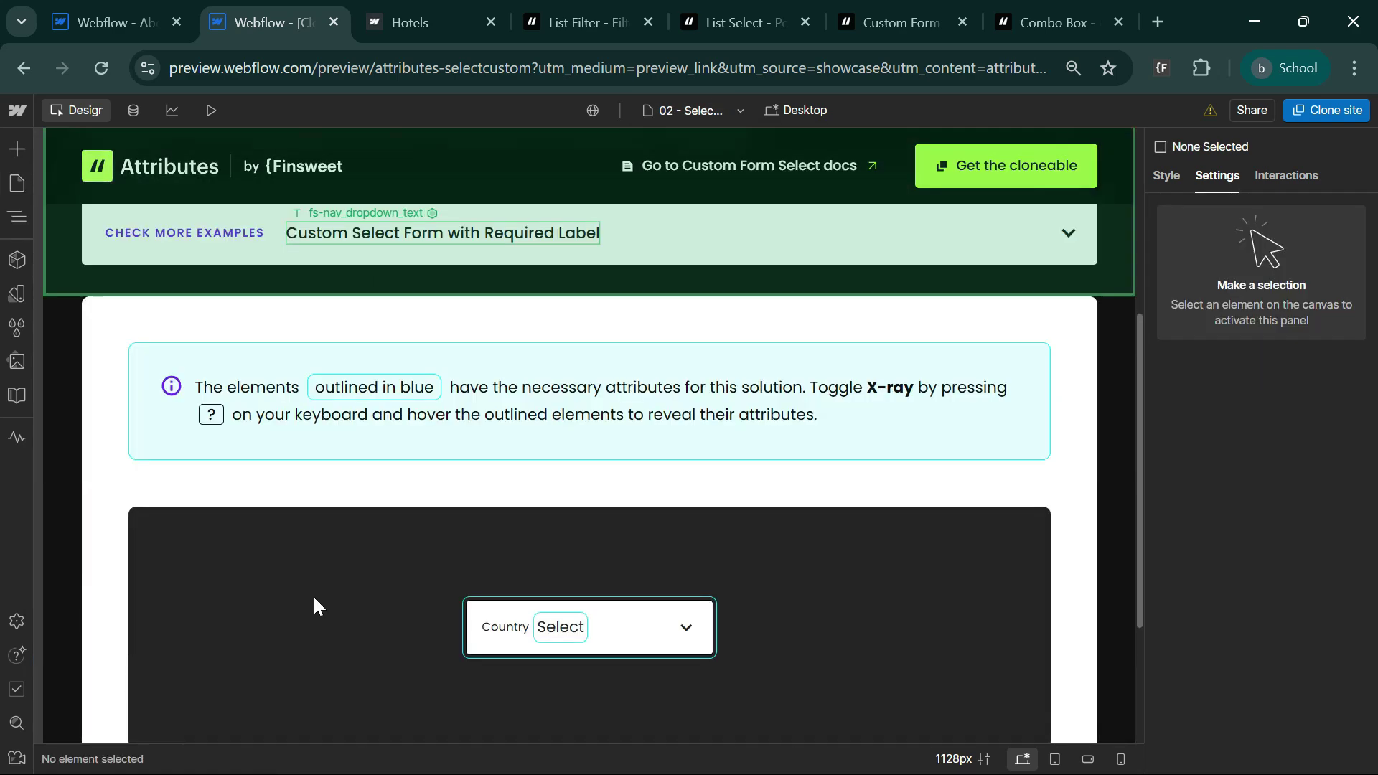
left_click(558, 411)
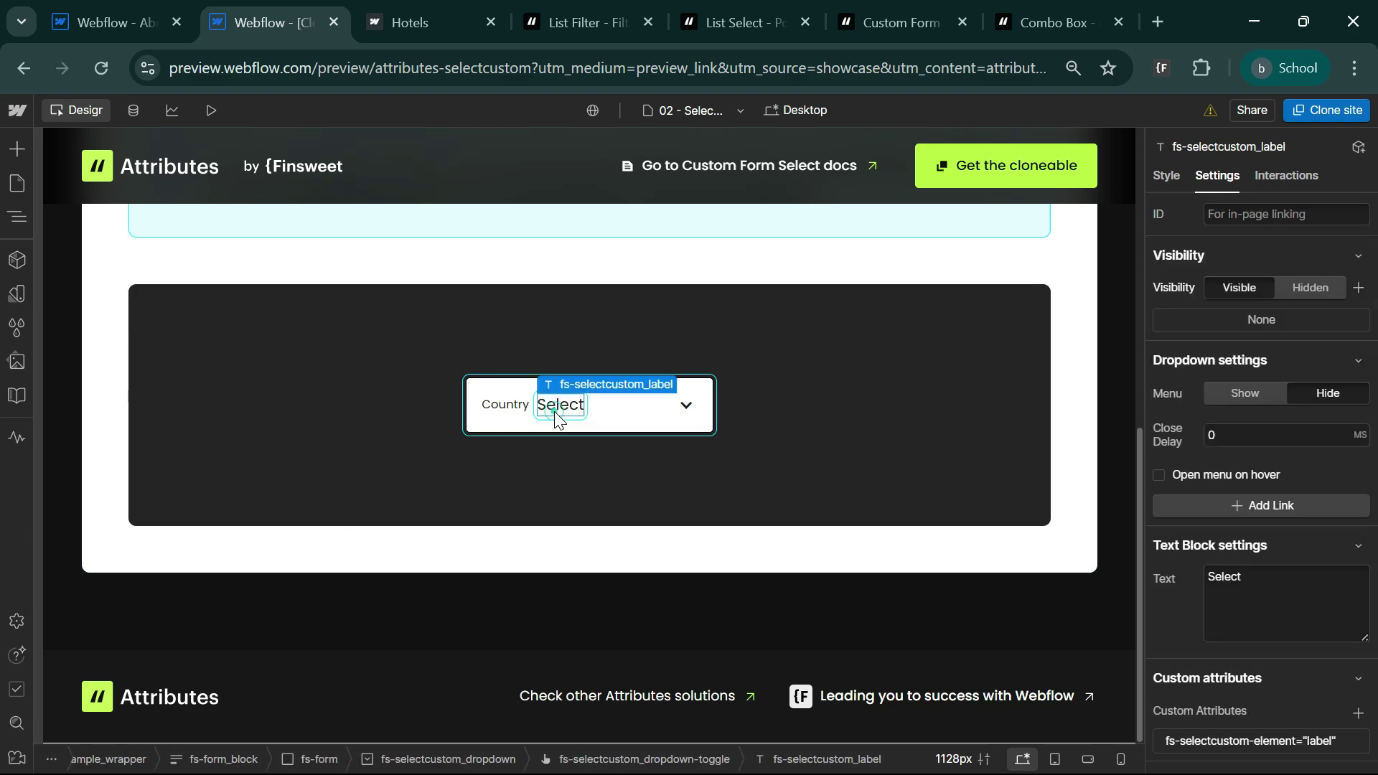
scroll(1320, 672, "down", 2)
left_click(1292, 600)
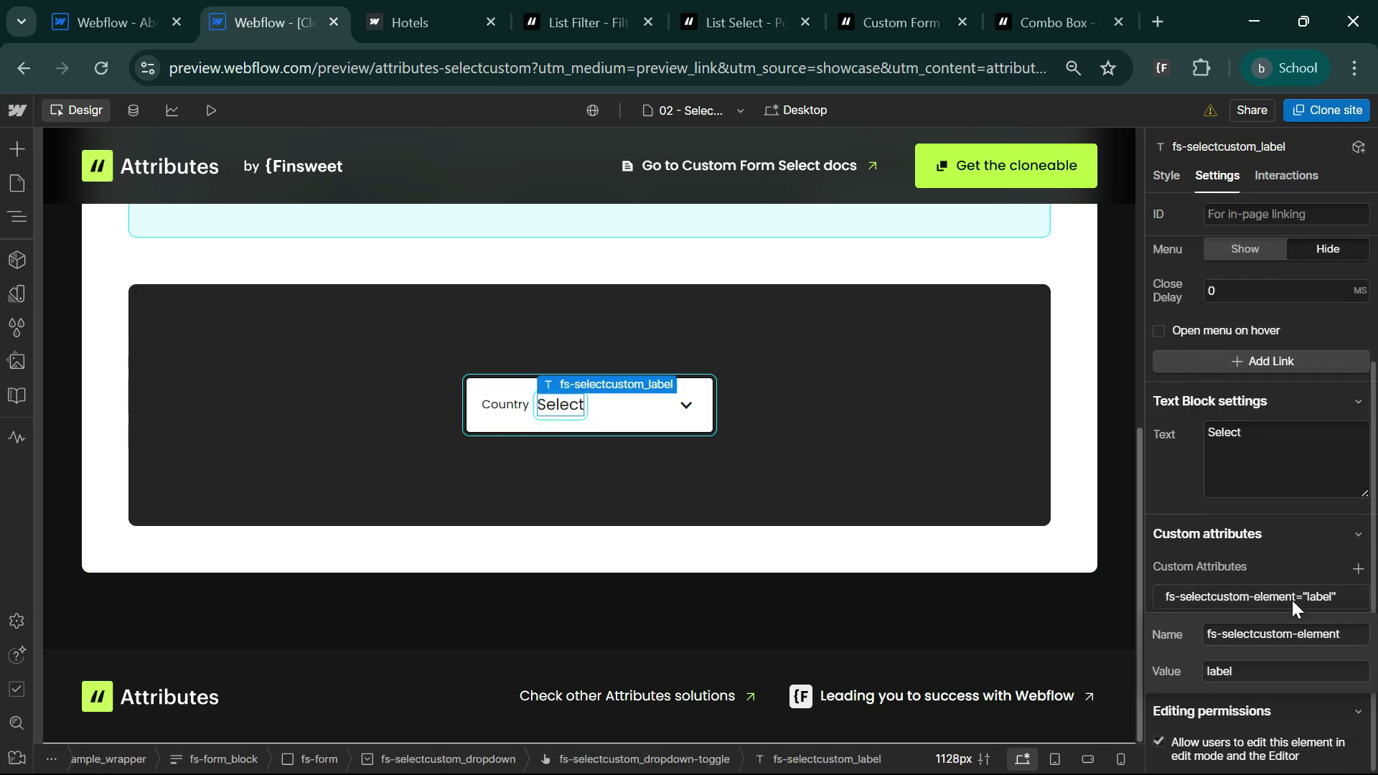
double_click(1258, 635)
key("ctrl+a")
key("ctrl+c")
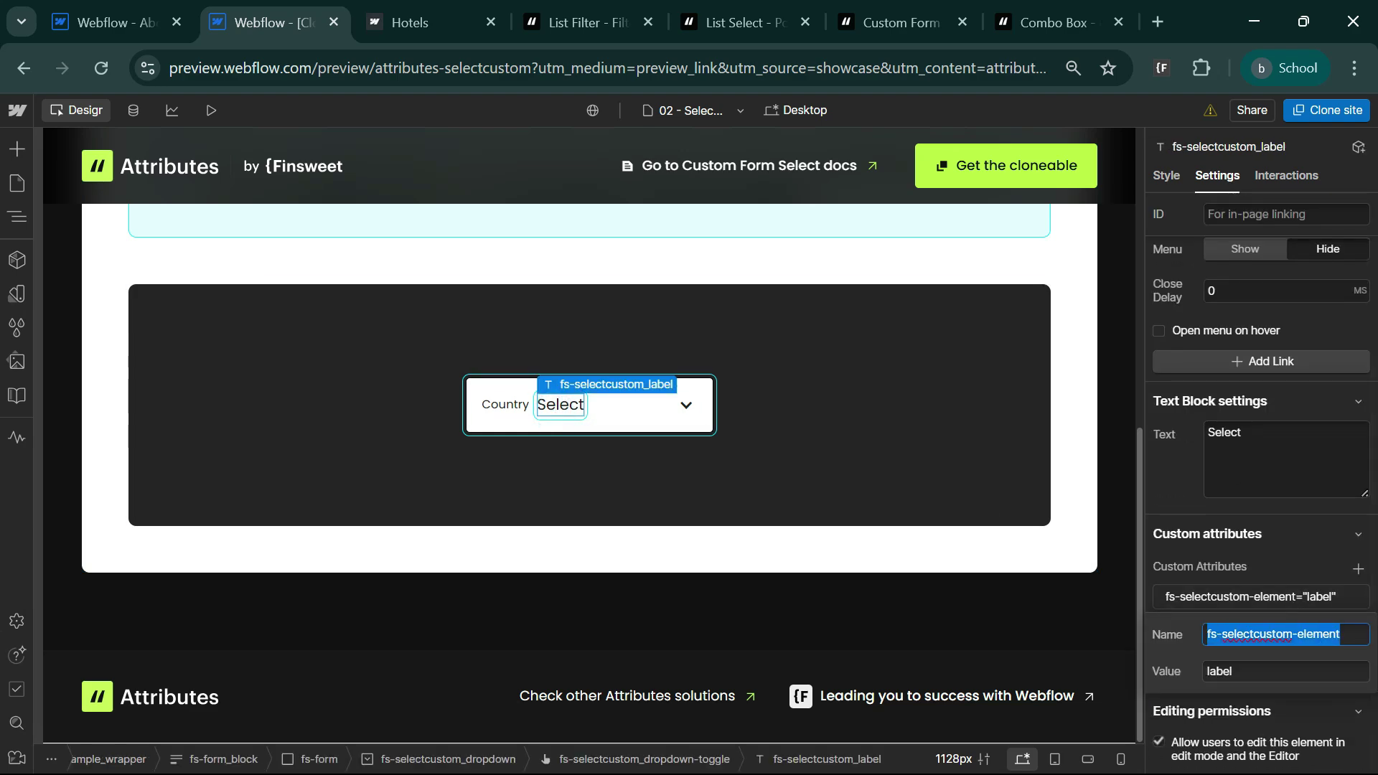
Step: Back in the Hotels project, add the custom attribute fs-selectcustom-element="label" to the second dropdown's Number of guests text
left_click(119, 23)
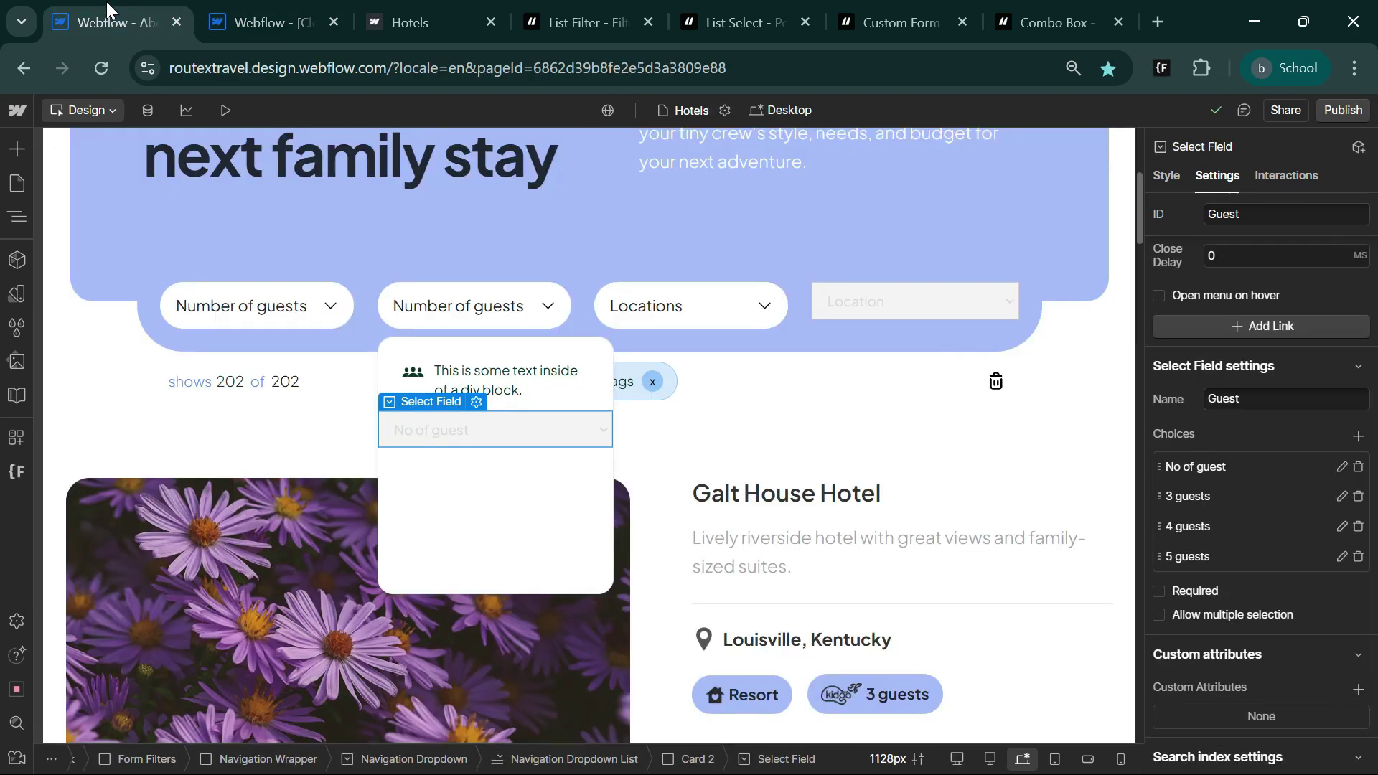
left_click(468, 309)
scroll(1292, 631, "down", 2)
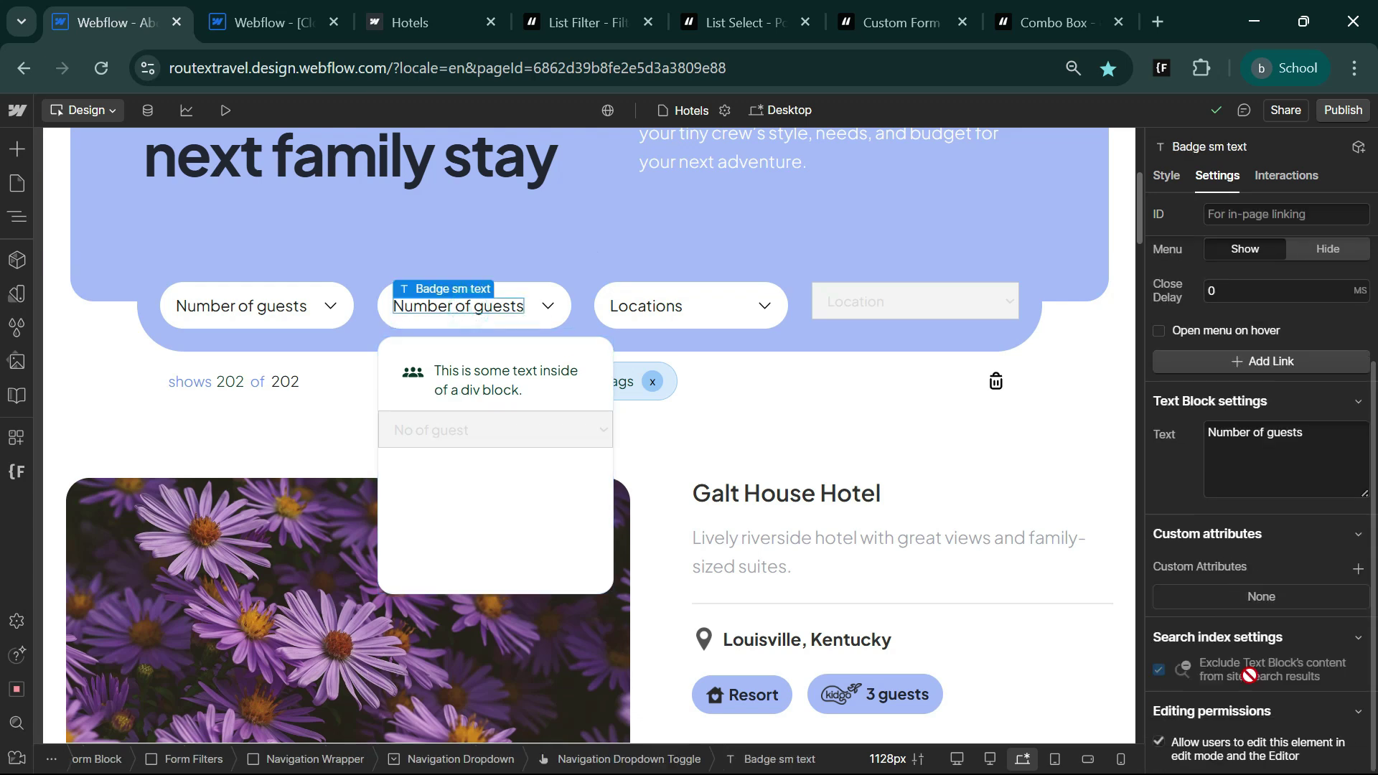
left_click(1358, 570)
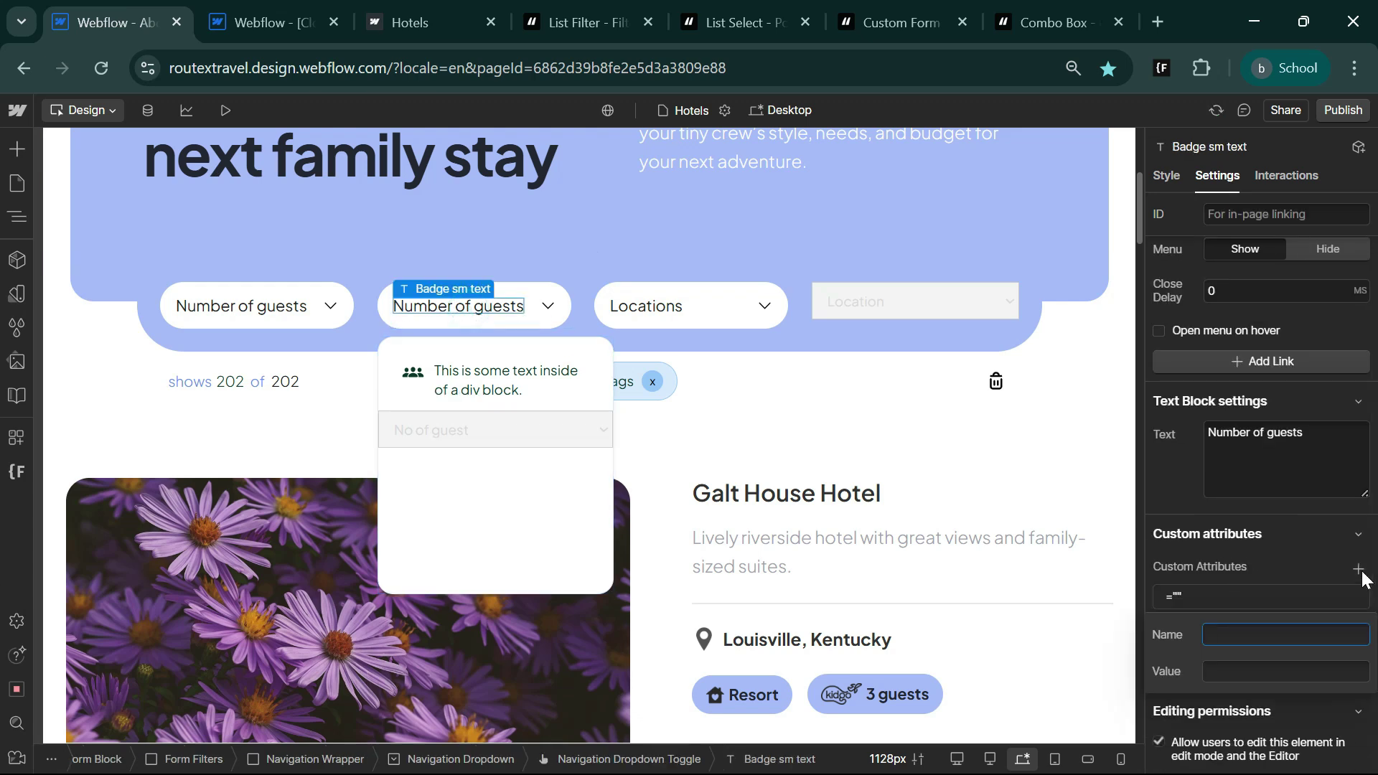
key("ctrl+v")
key("ctrl+Tab")
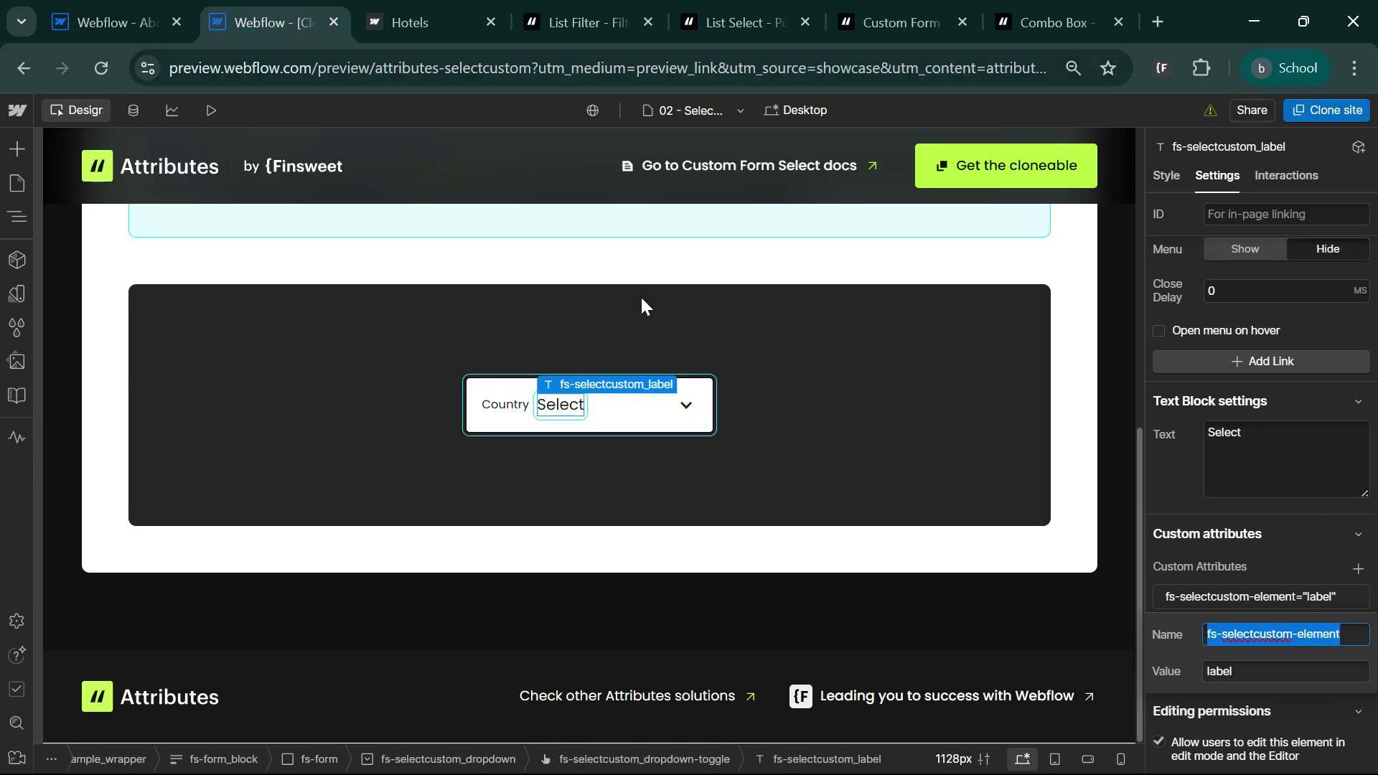
key("Tab")
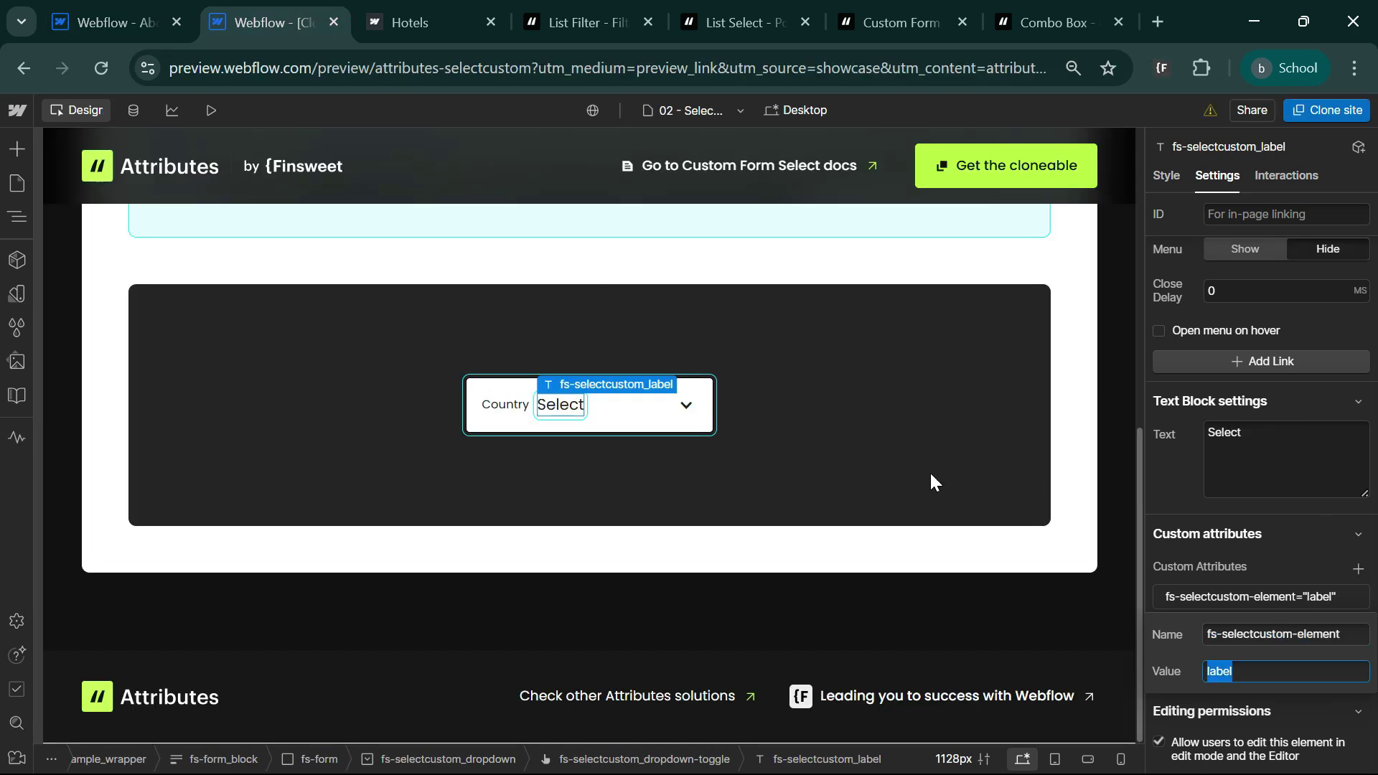
left_click(136, 2)
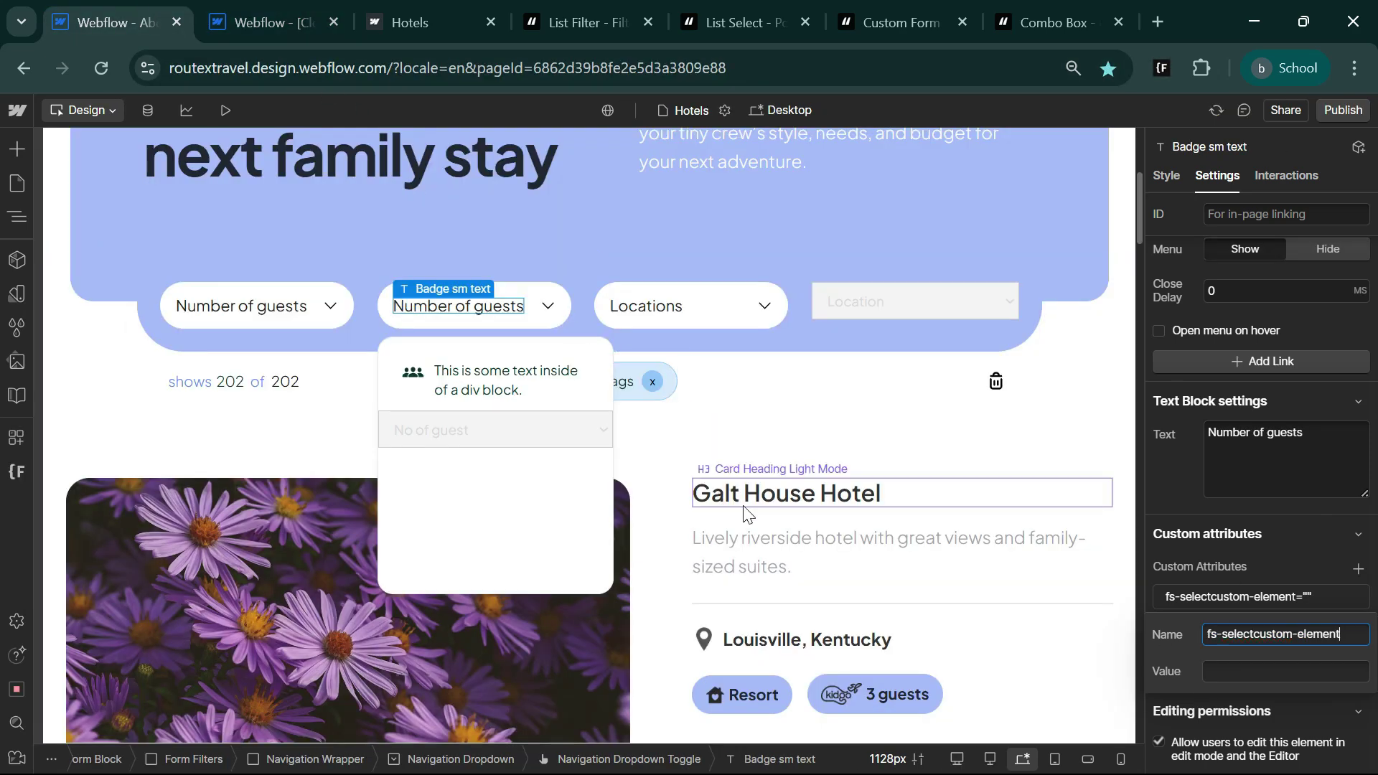
left_click(1291, 671)
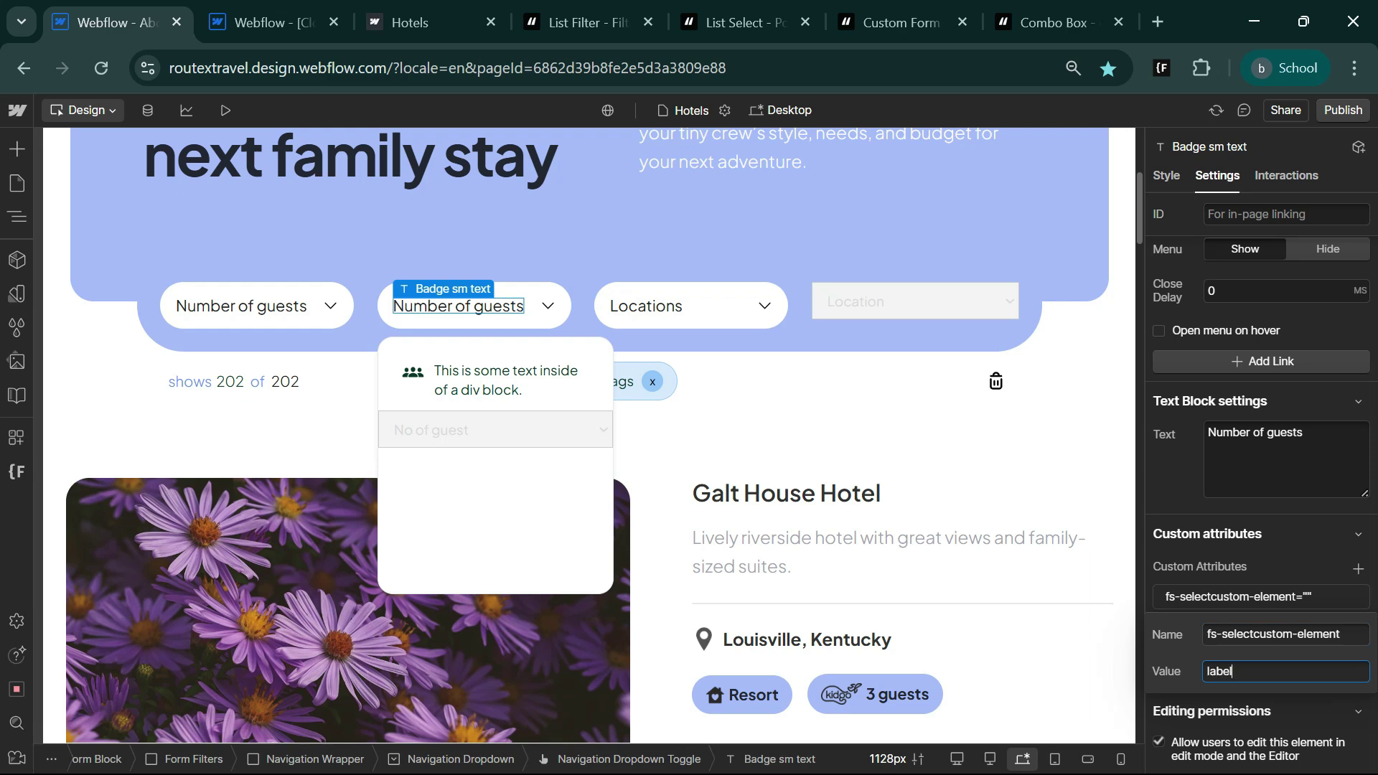
Step: Apply the existing "hide" class to the Select Field inside the guest dropdown's Card 2
left_click(1166, 178)
key("ctrl+Return")
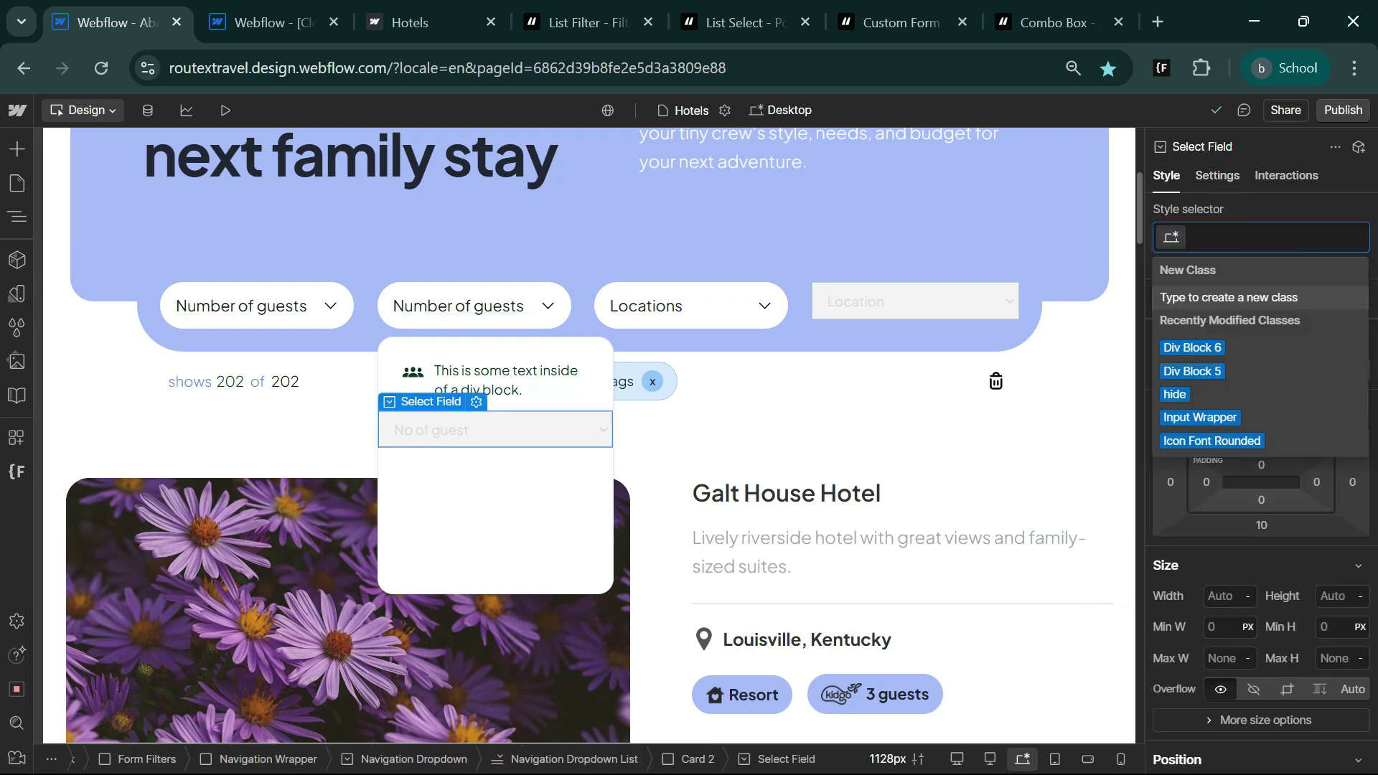
type("hide")
key("BackSpace")
key("BackSpace")
key("BackSpace")
key("BackSpace")
type("hide")
key("Return")
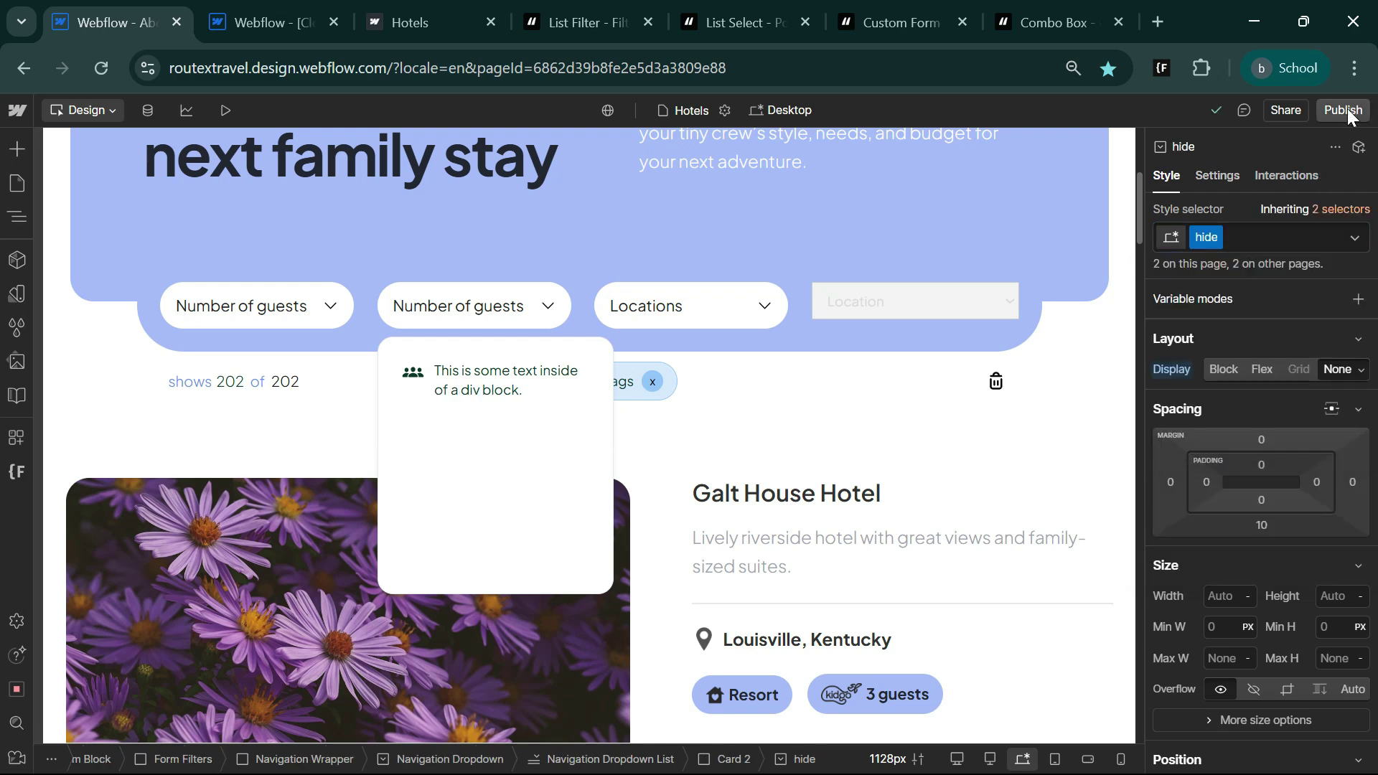
Step: Test the second guests dropdown on the live Hotels page by opening it and choosing 3 guests
left_click(410, 22)
scroll(330, 557, "down", 1)
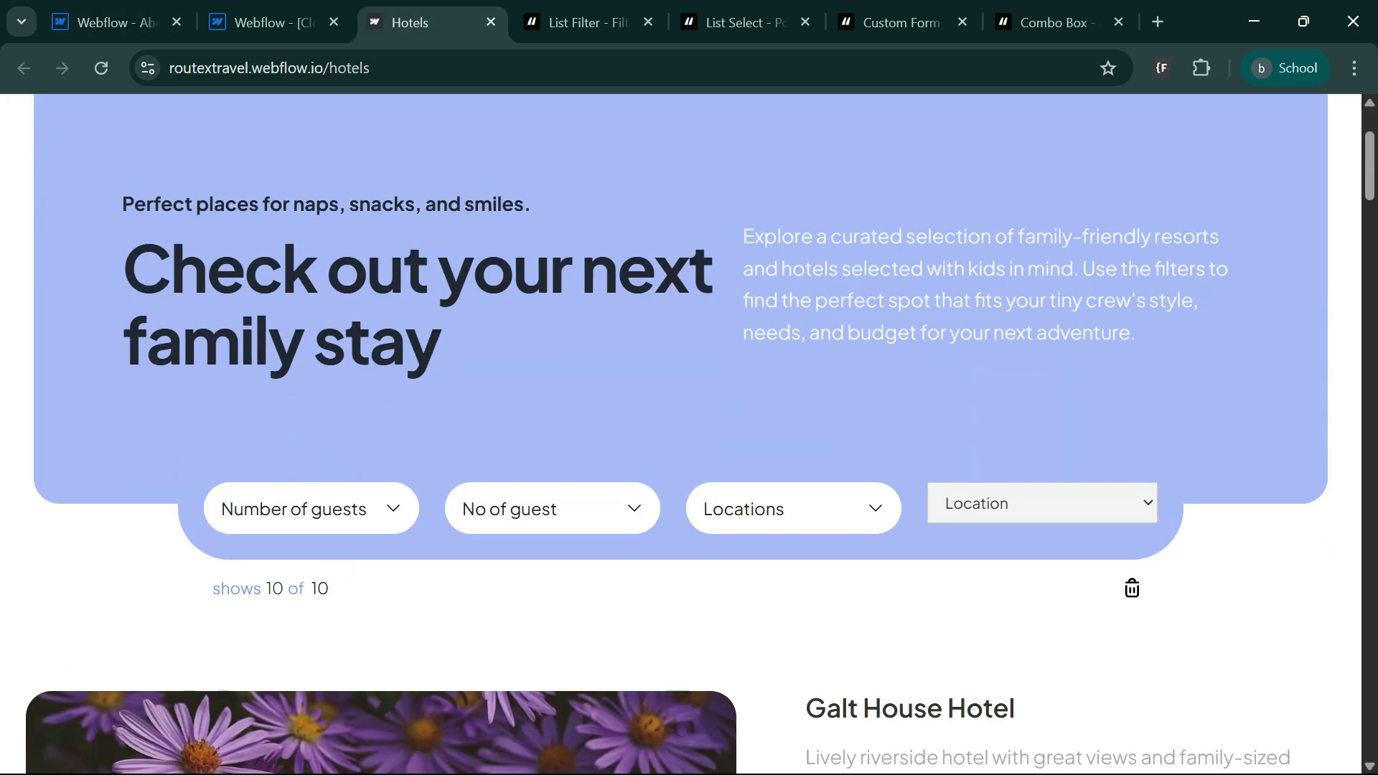
left_click(567, 529)
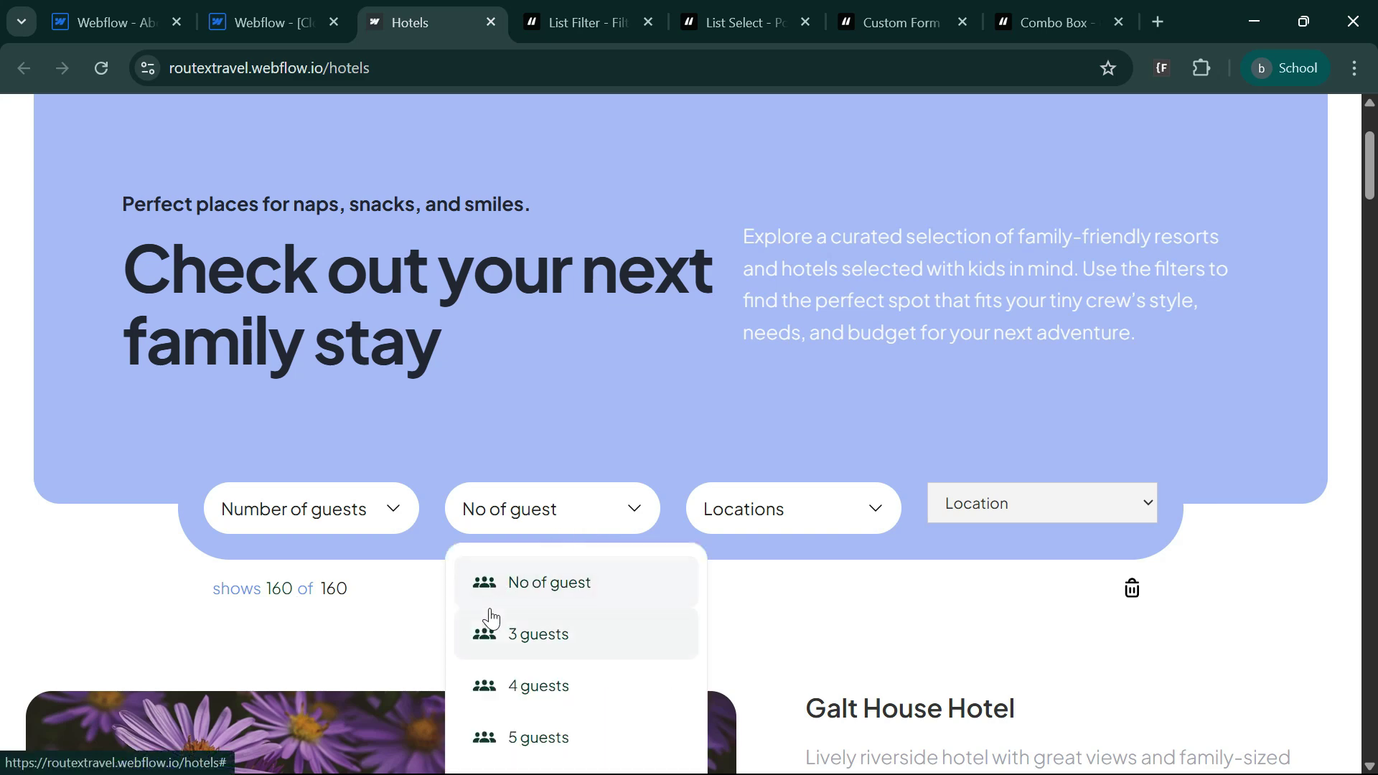
scroll(521, 569, "down", 2)
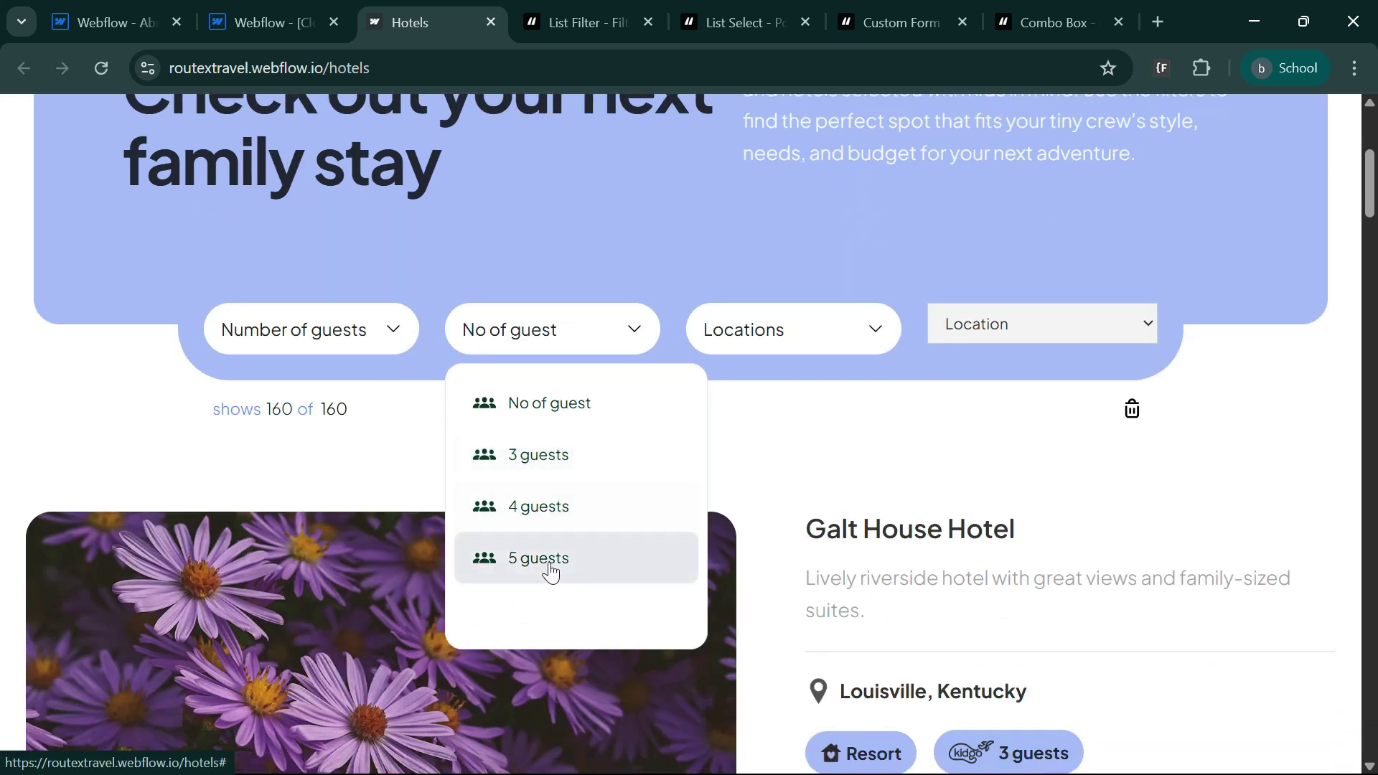
left_click(563, 460)
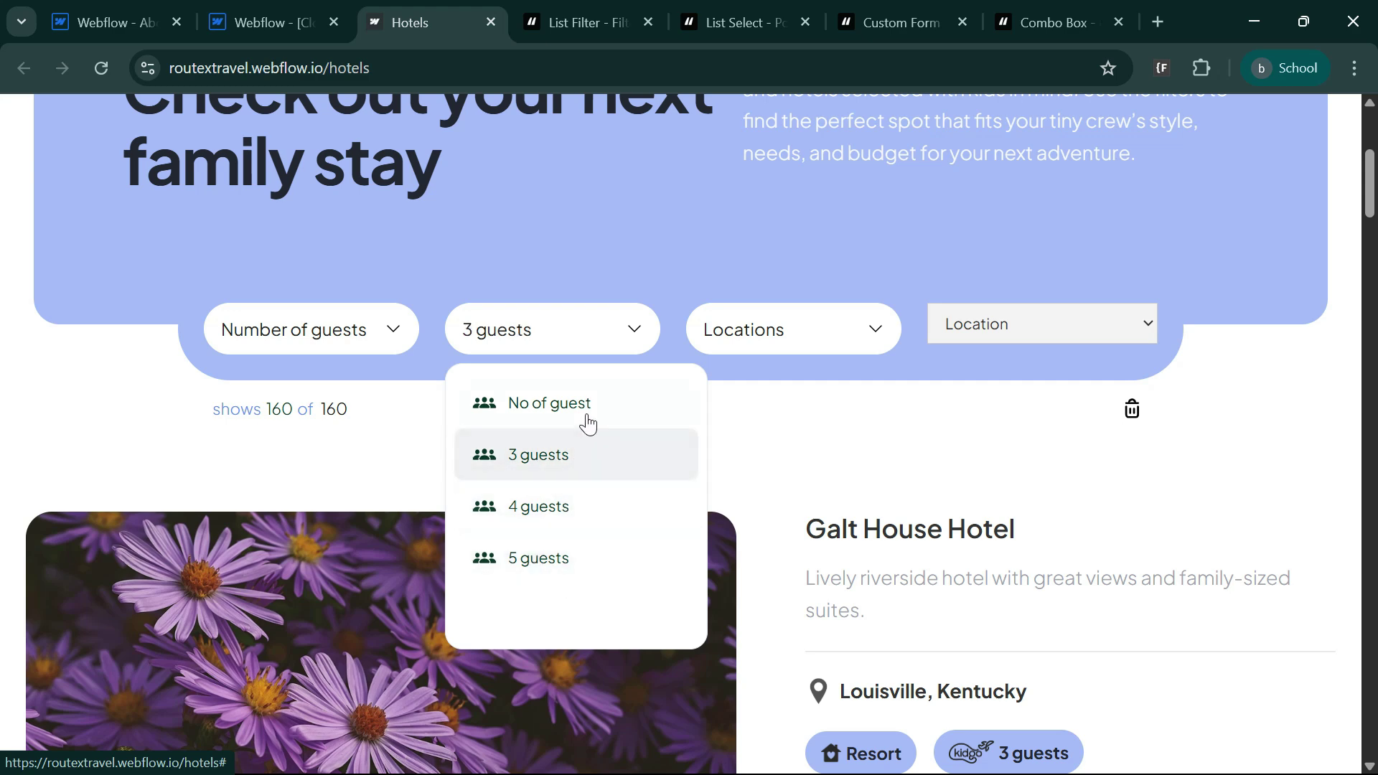
left_click(258, 22)
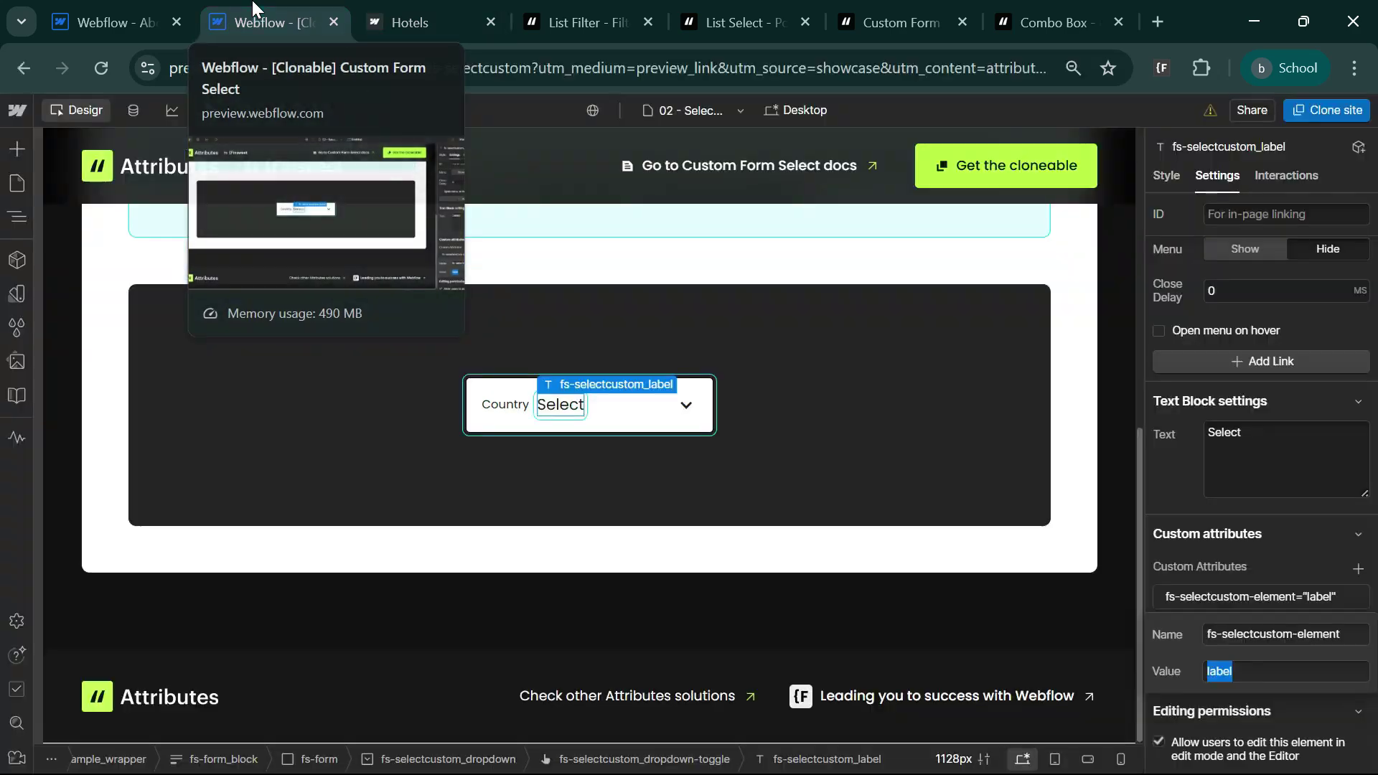
left_click(409, 22)
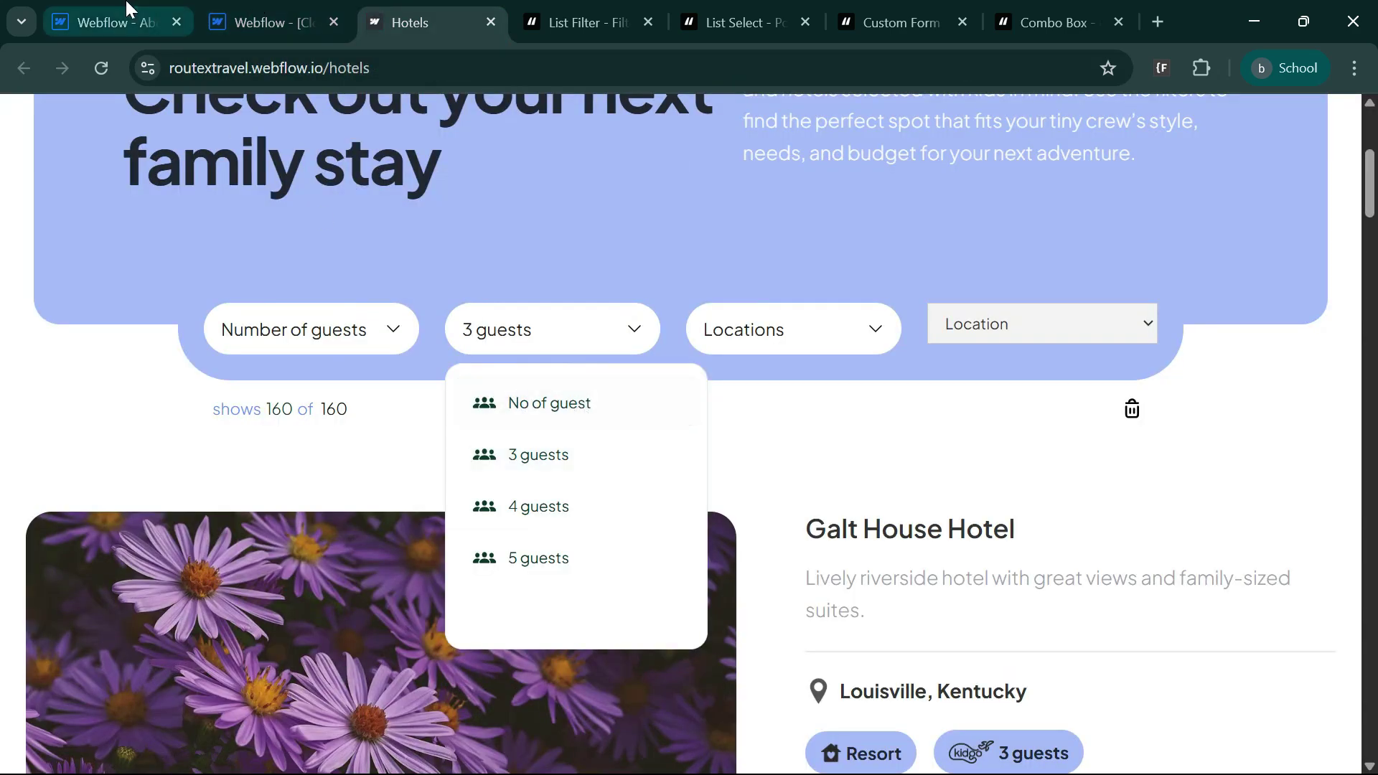
Step: Back in the Designer, delete the "No of guest" choice from the hidden guest Select Field
left_click(108, 22)
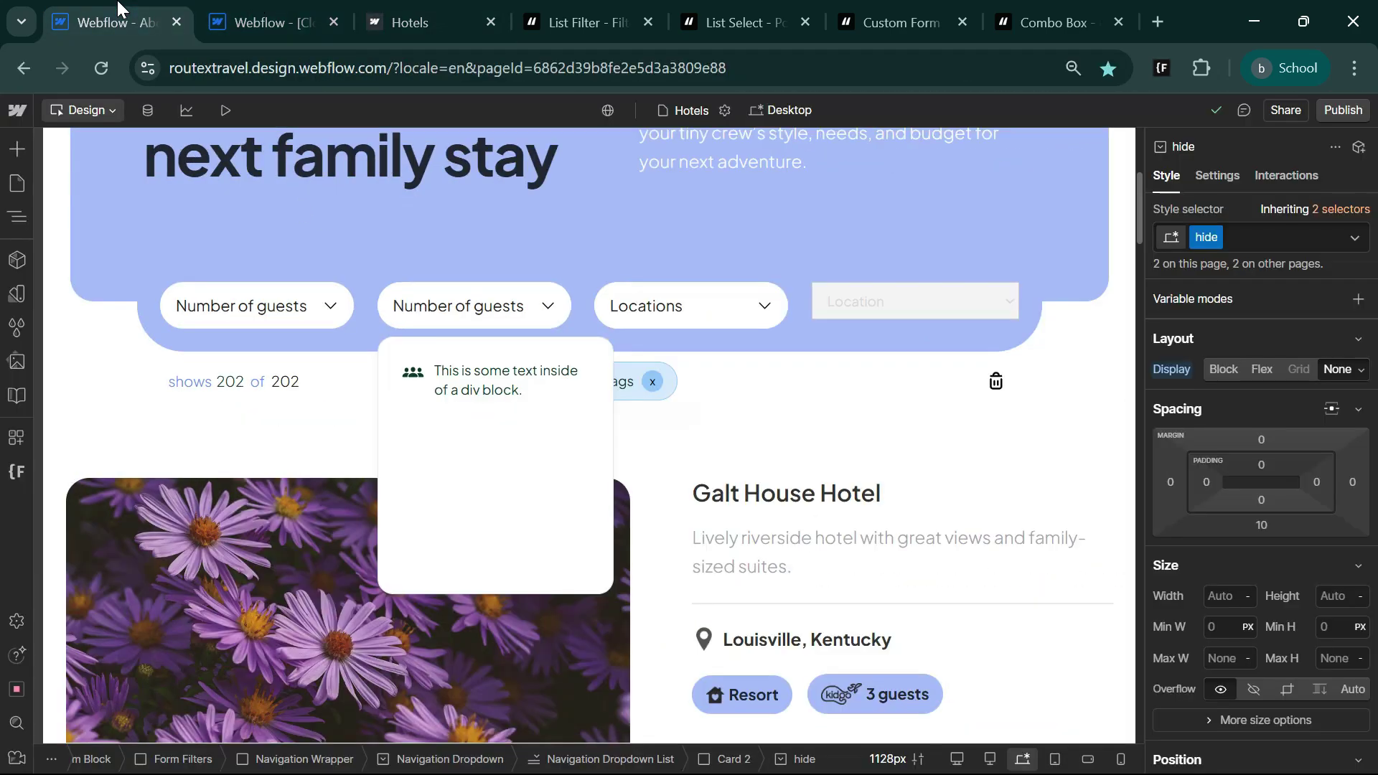
left_click(1221, 174)
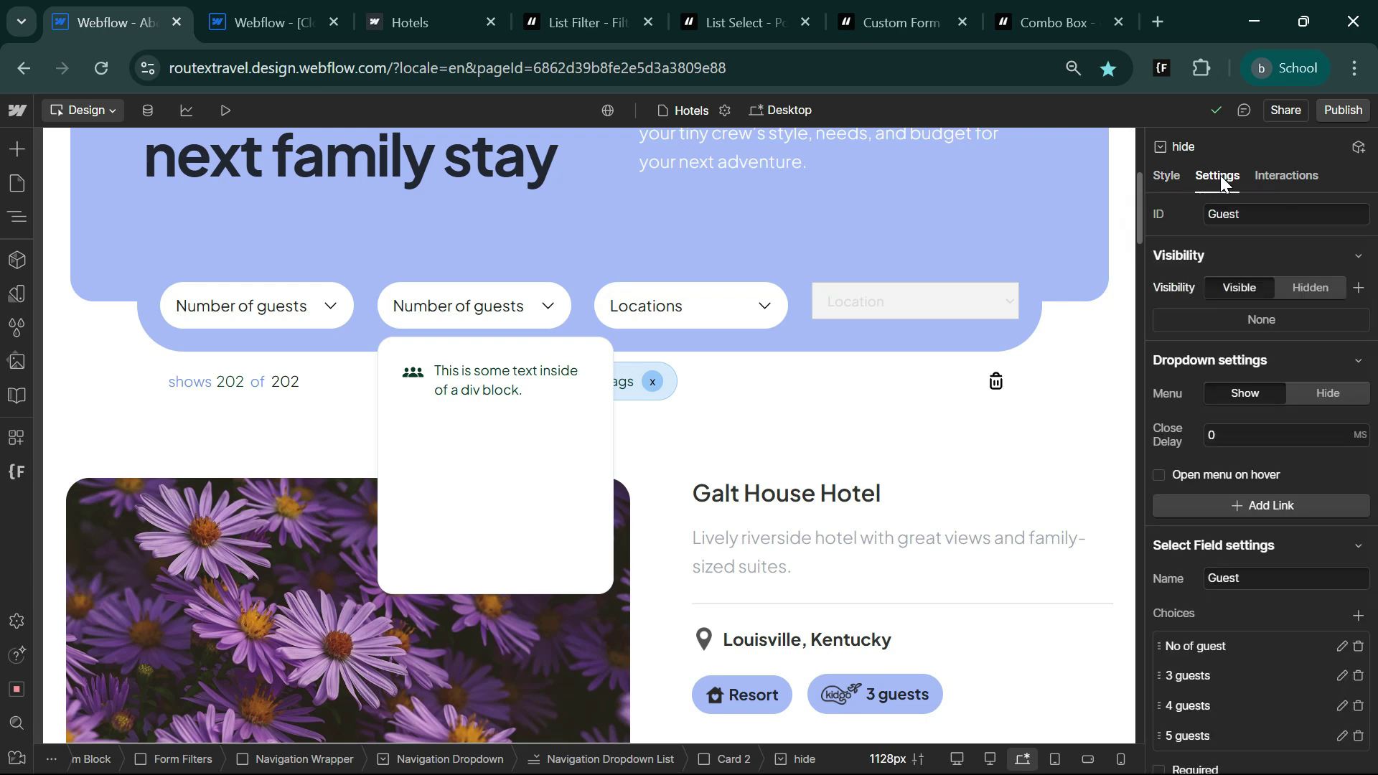
scroll(1268, 604, "down", 3)
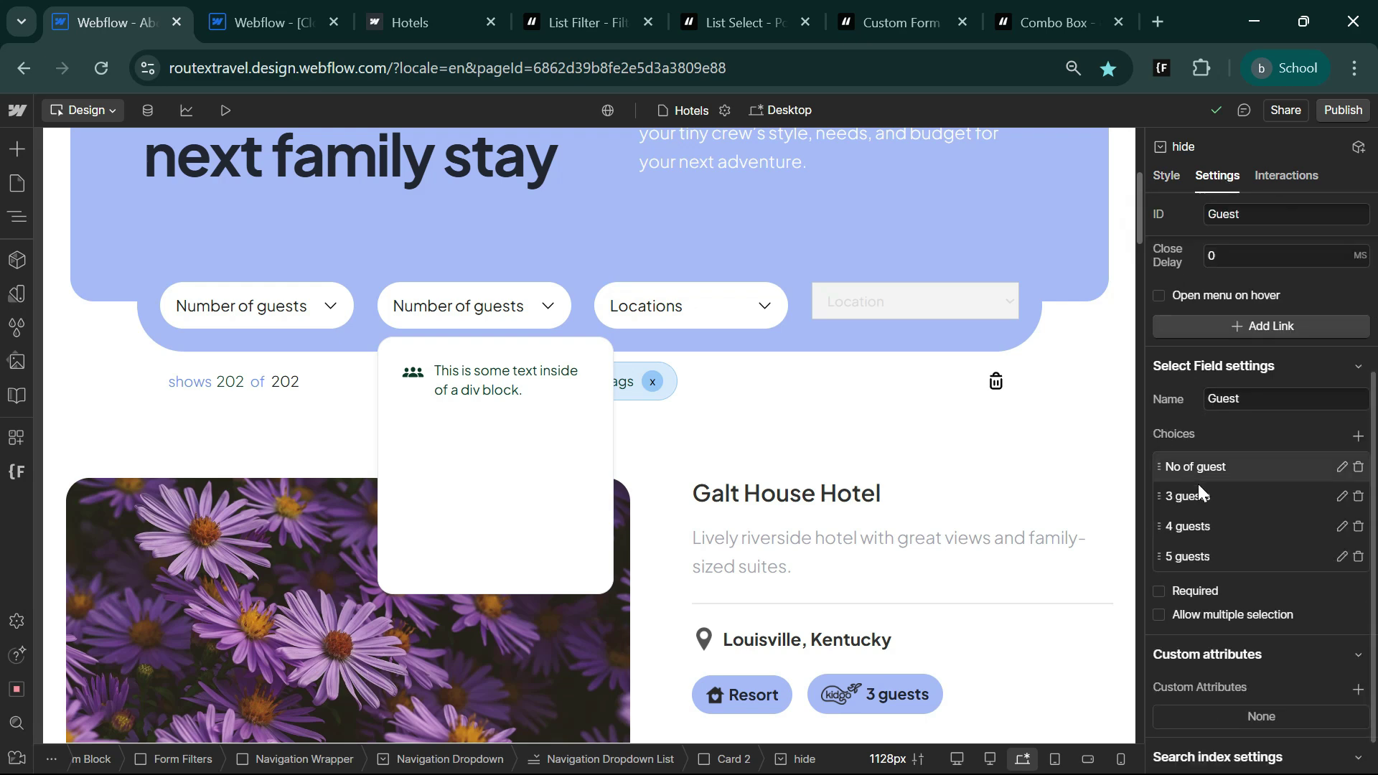
left_click(1359, 468)
key("z")
key("s")
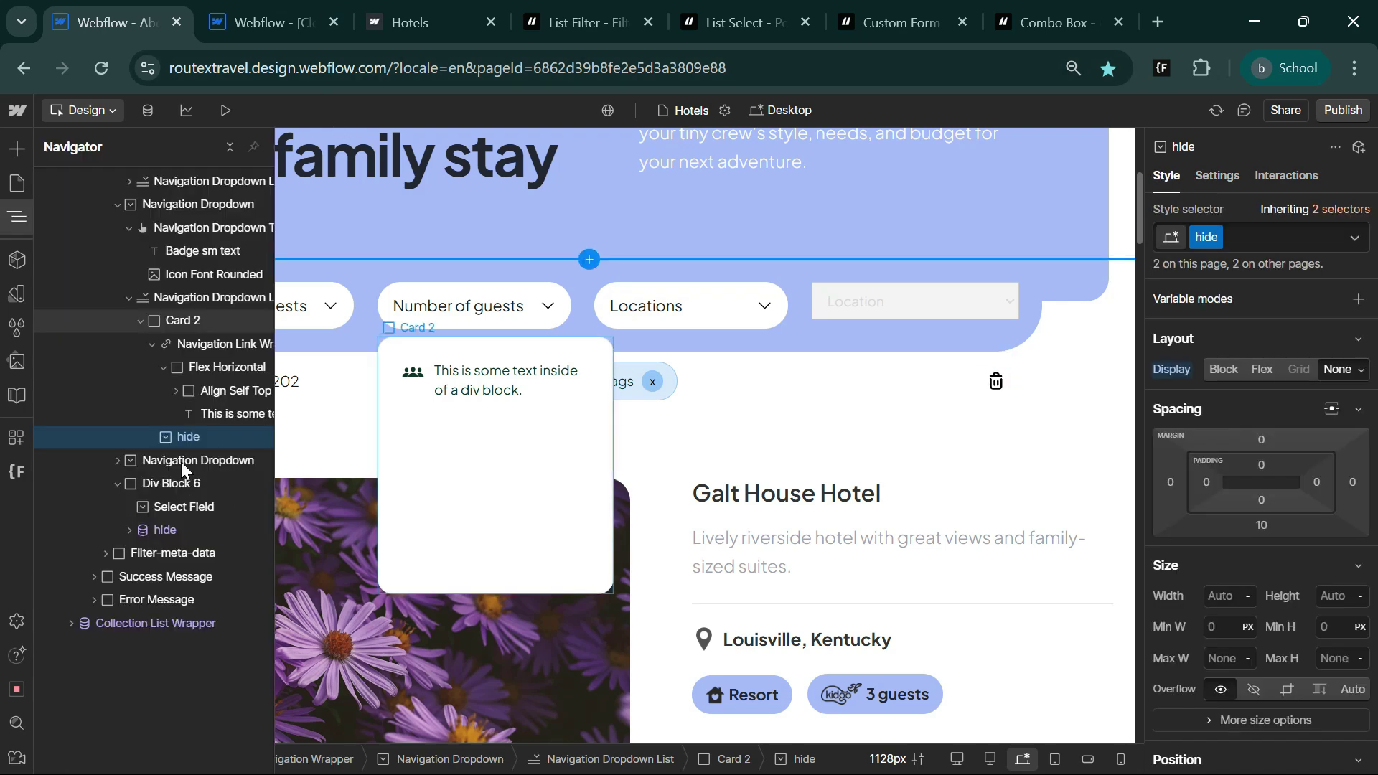
Step: Start a custom attribute named fs-list-field on the hidden guest Select Field in the second dropdown
left_click(1217, 175)
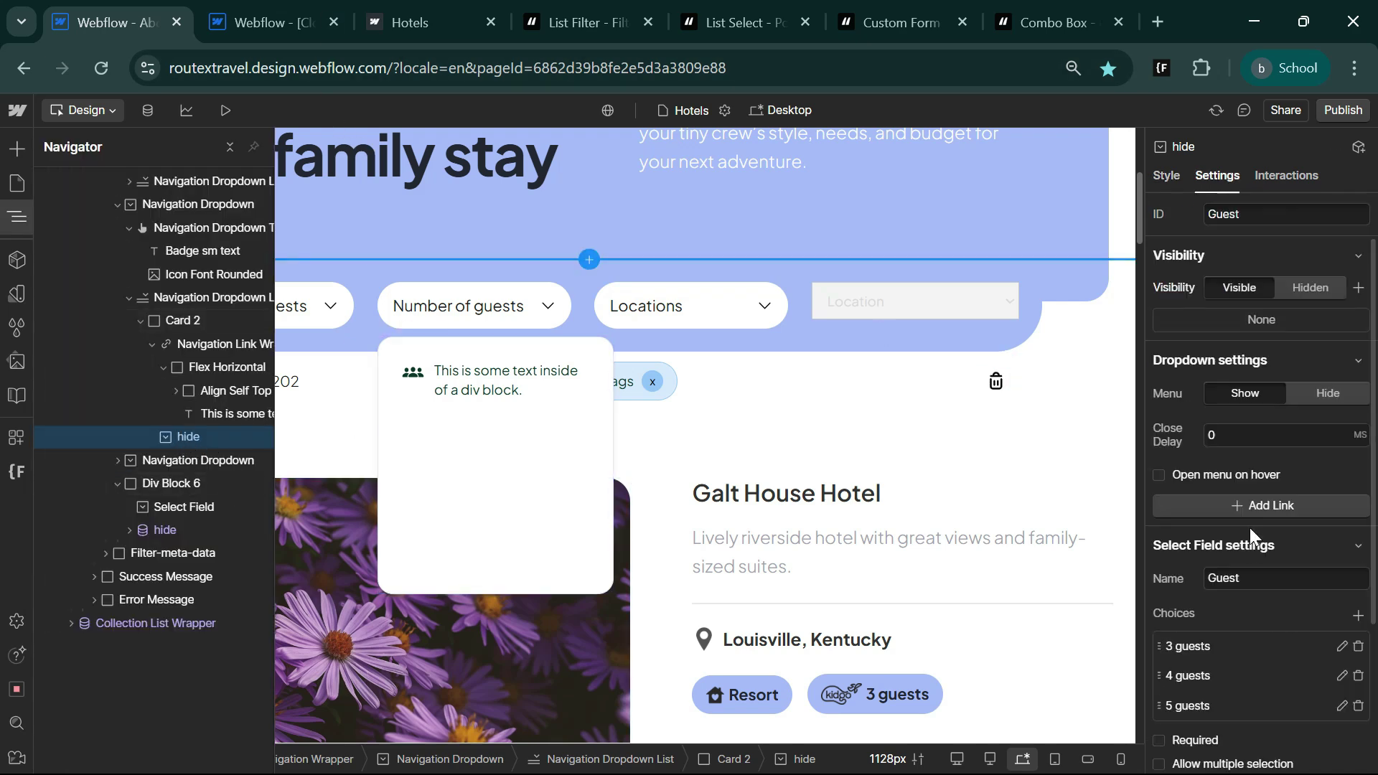
scroll(1248, 682, "down", 3)
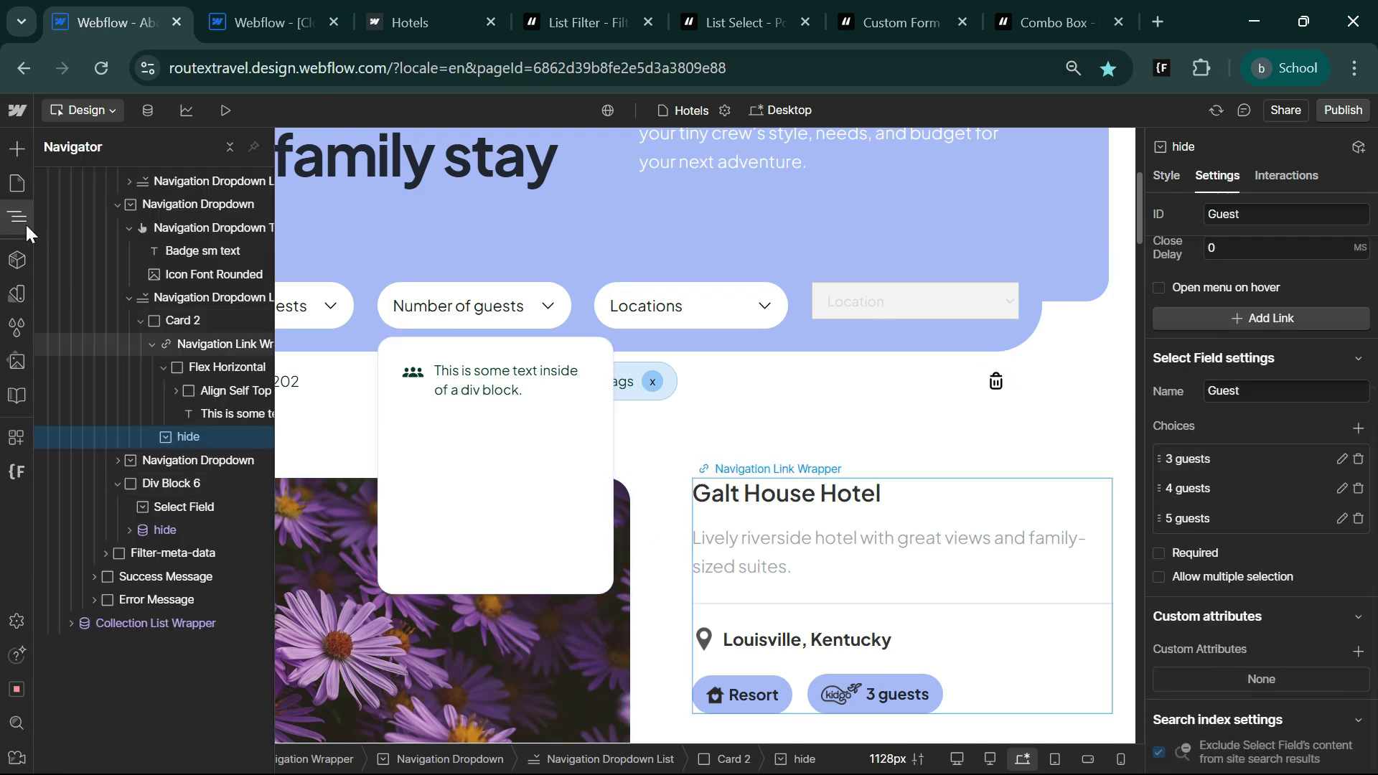
left_click(1359, 651)
key("super+v")
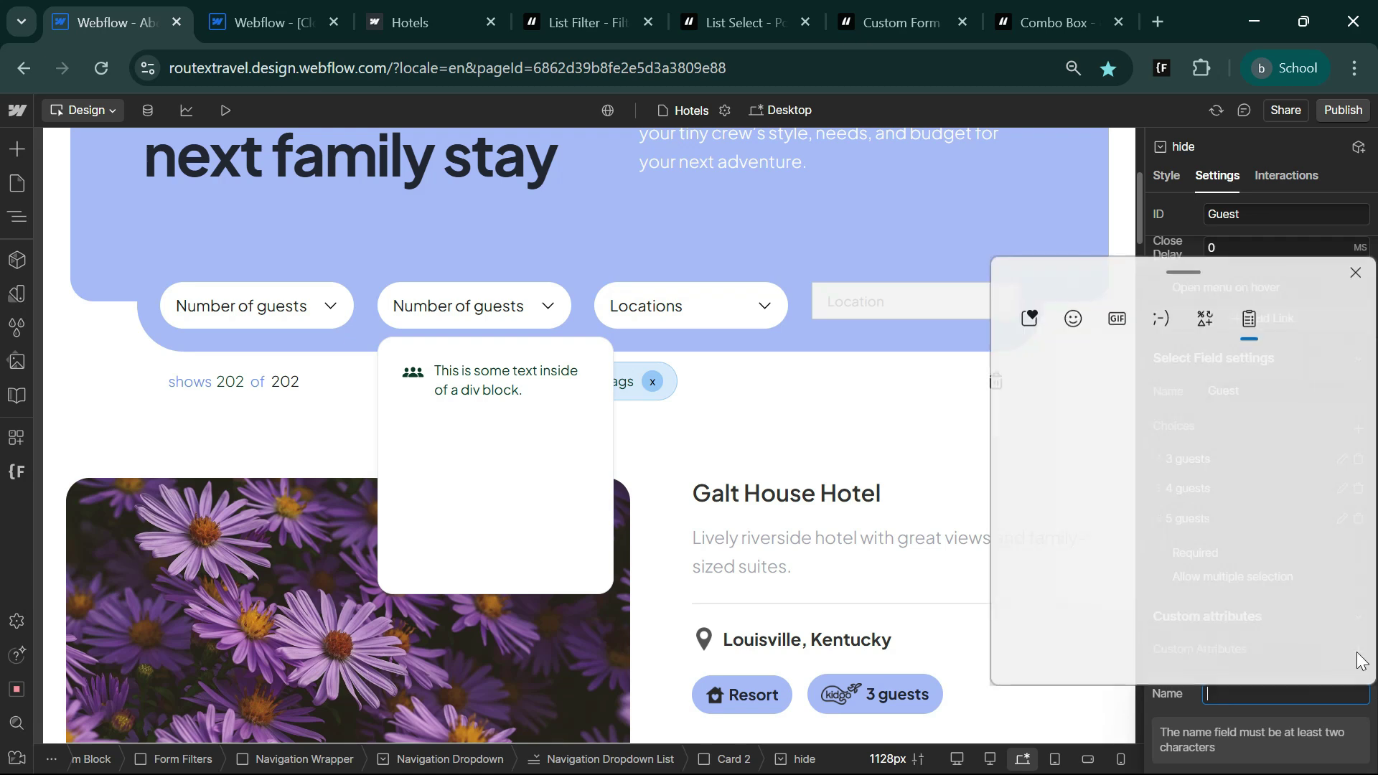
scroll(1178, 589, "down", 5)
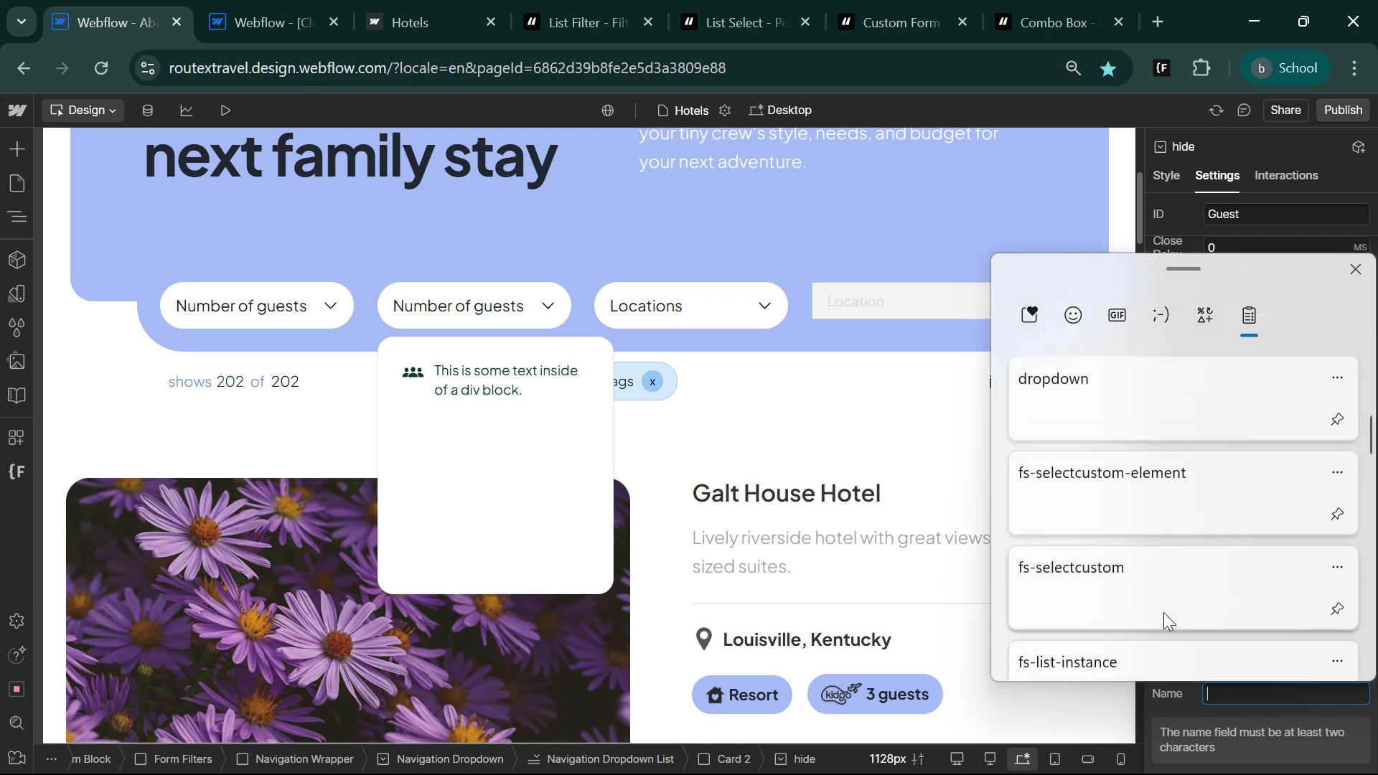
left_click(1099, 535)
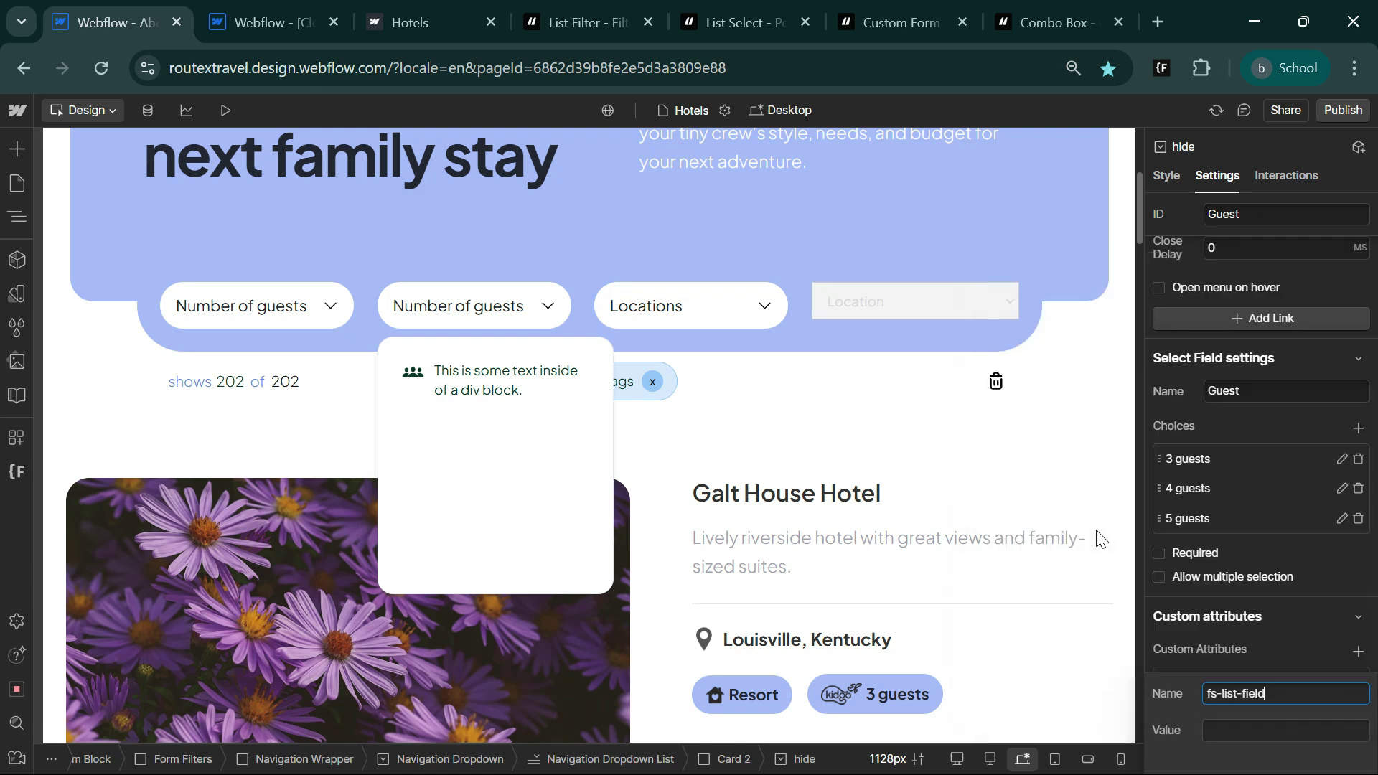
Step: Copy the fs-list-field value "guests" from the guest-count text in the Galt House Hotel card
left_click(902, 692)
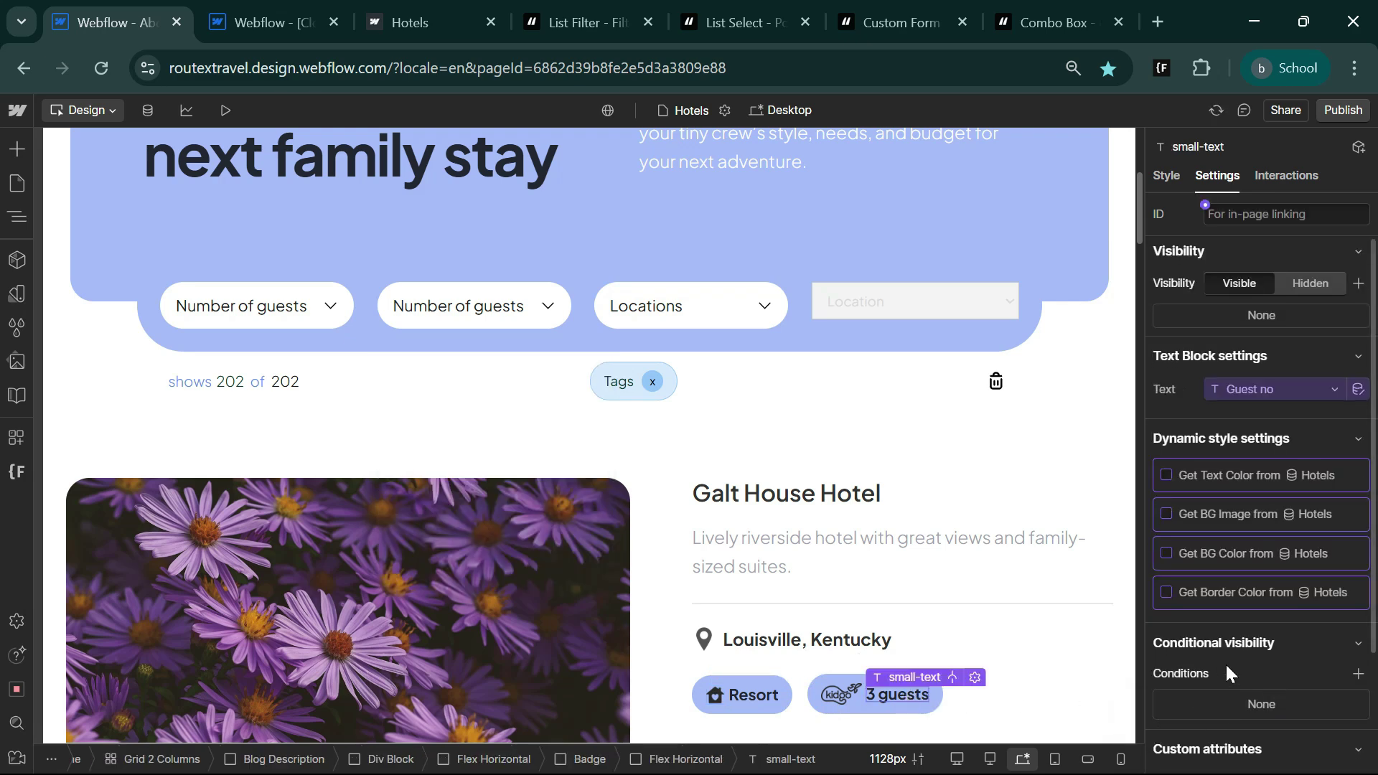
scroll(1225, 661, "down", 2)
left_click(1257, 682)
left_click(1227, 753)
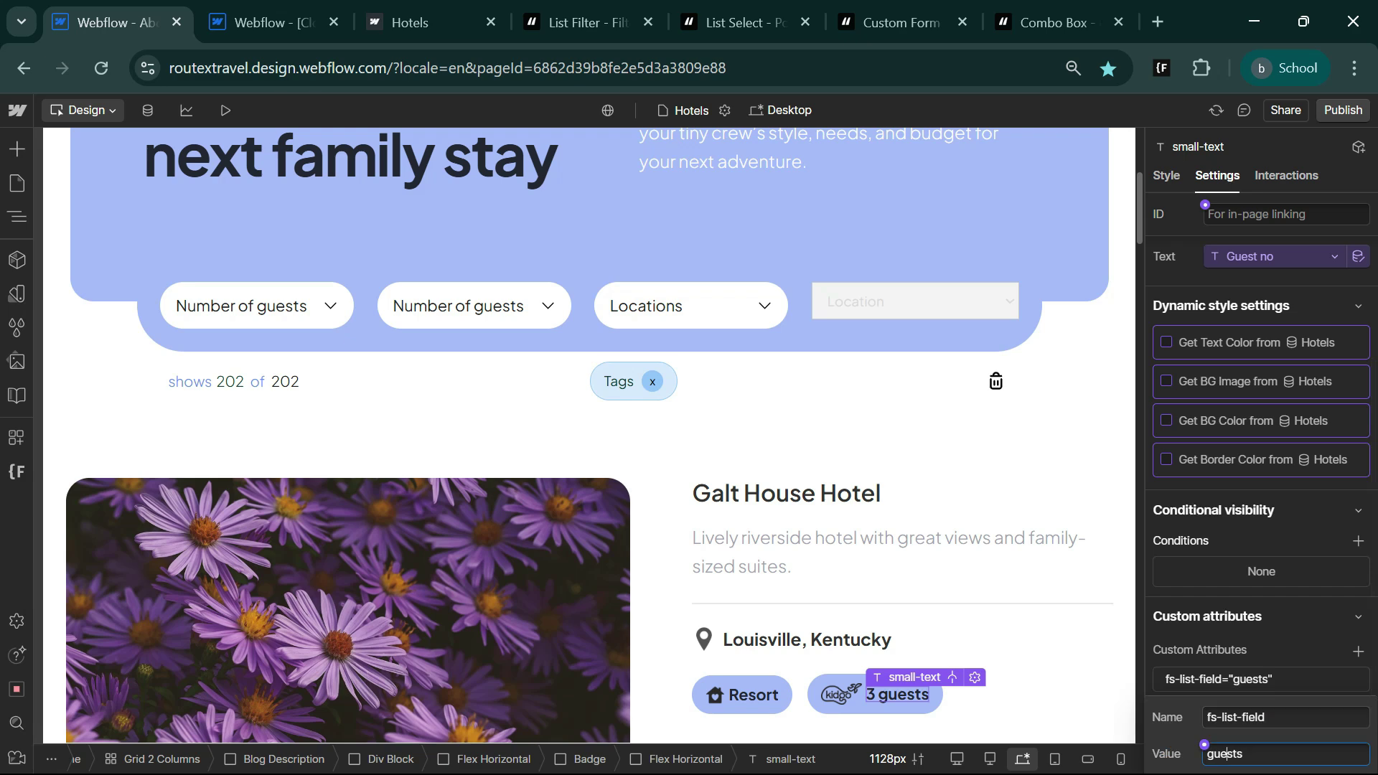
double_click(1228, 754)
Step: Set the fs-list-field attribute value to "guests" on the hidden Select Field inside the second guest dropdown
left_click(463, 324)
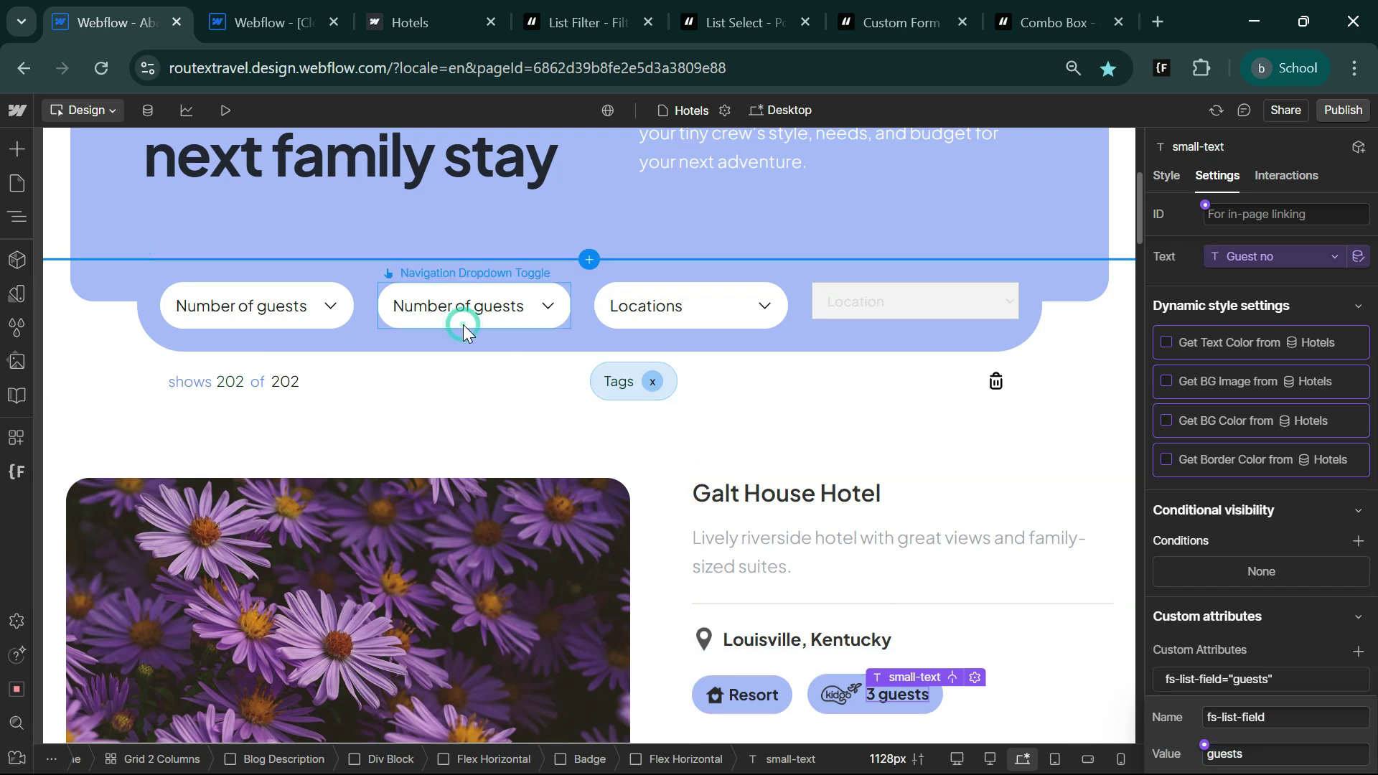
left_click(11, 218)
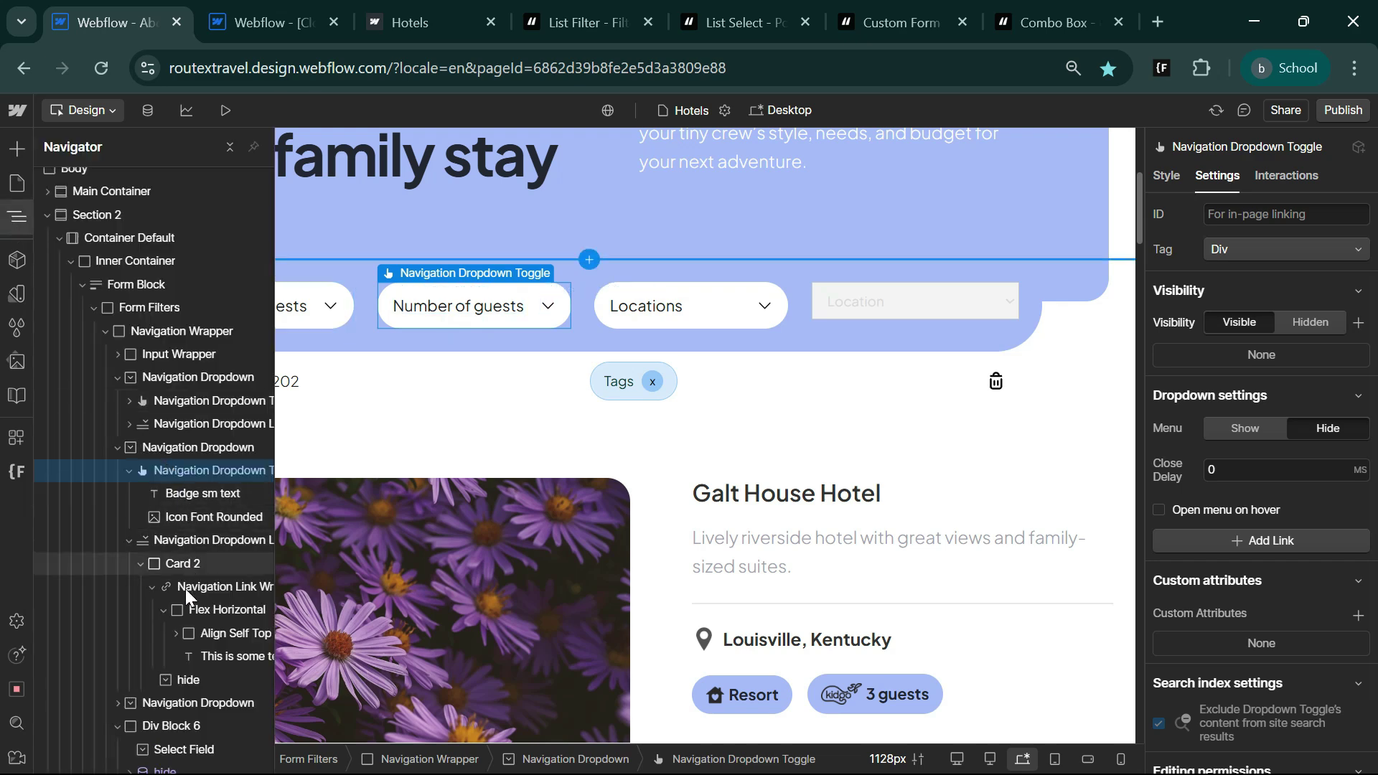
left_click(177, 684)
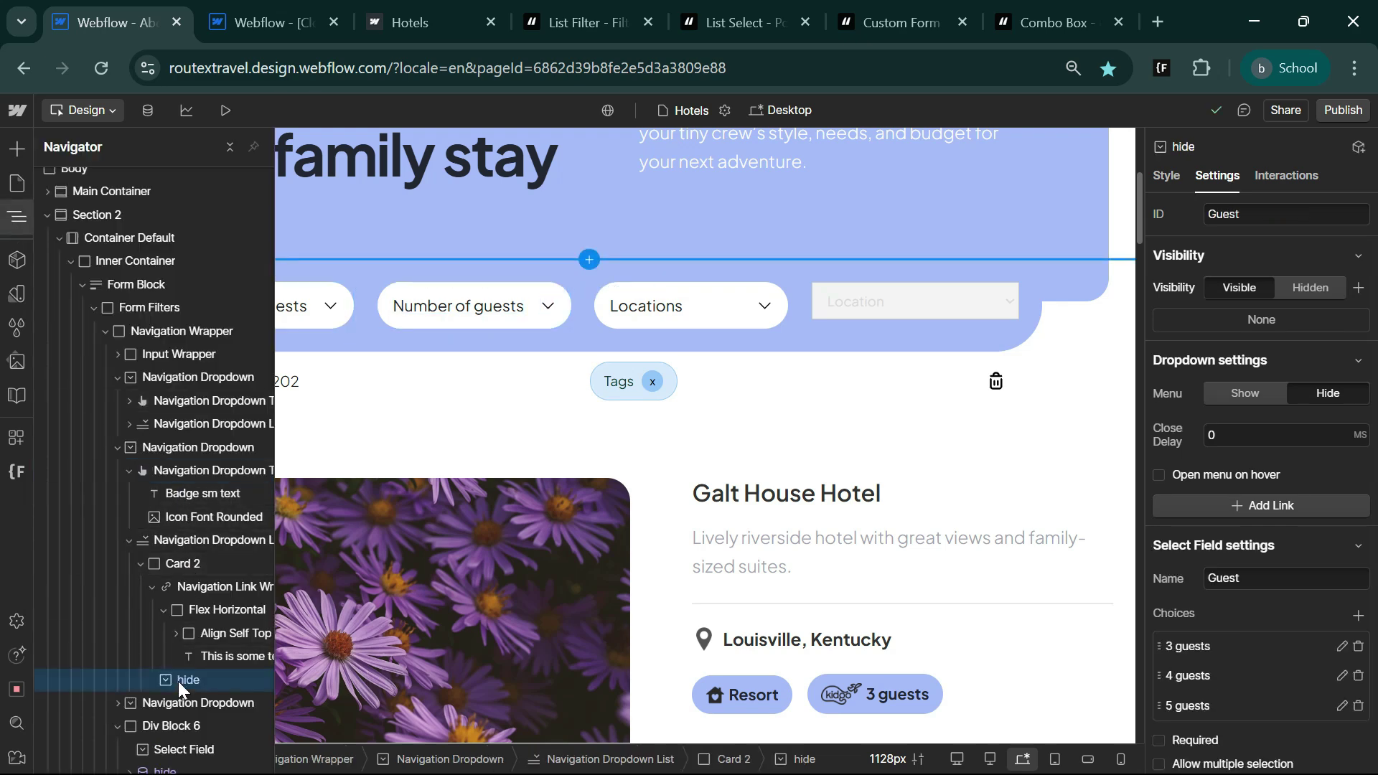
scroll(1261, 709, "down", 3)
left_click(1279, 678)
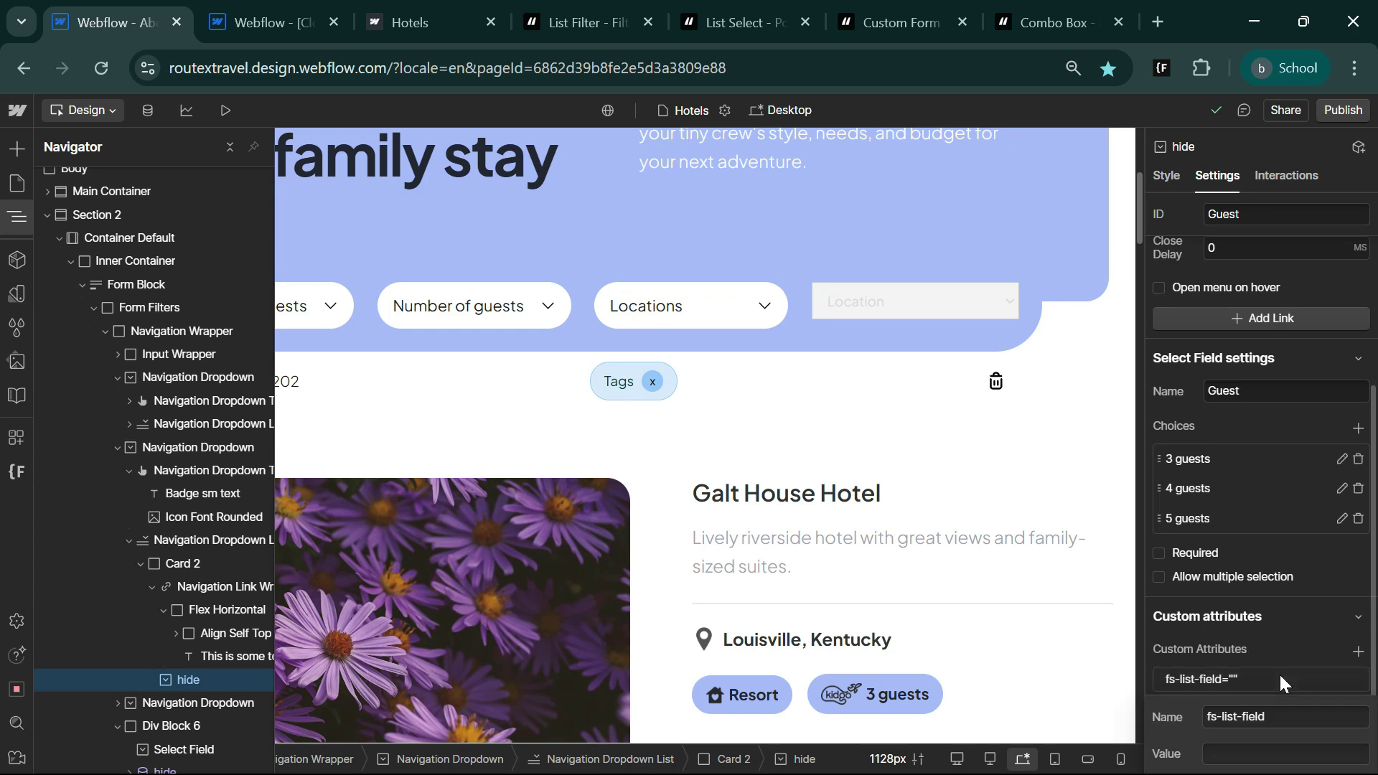
left_click(1282, 754)
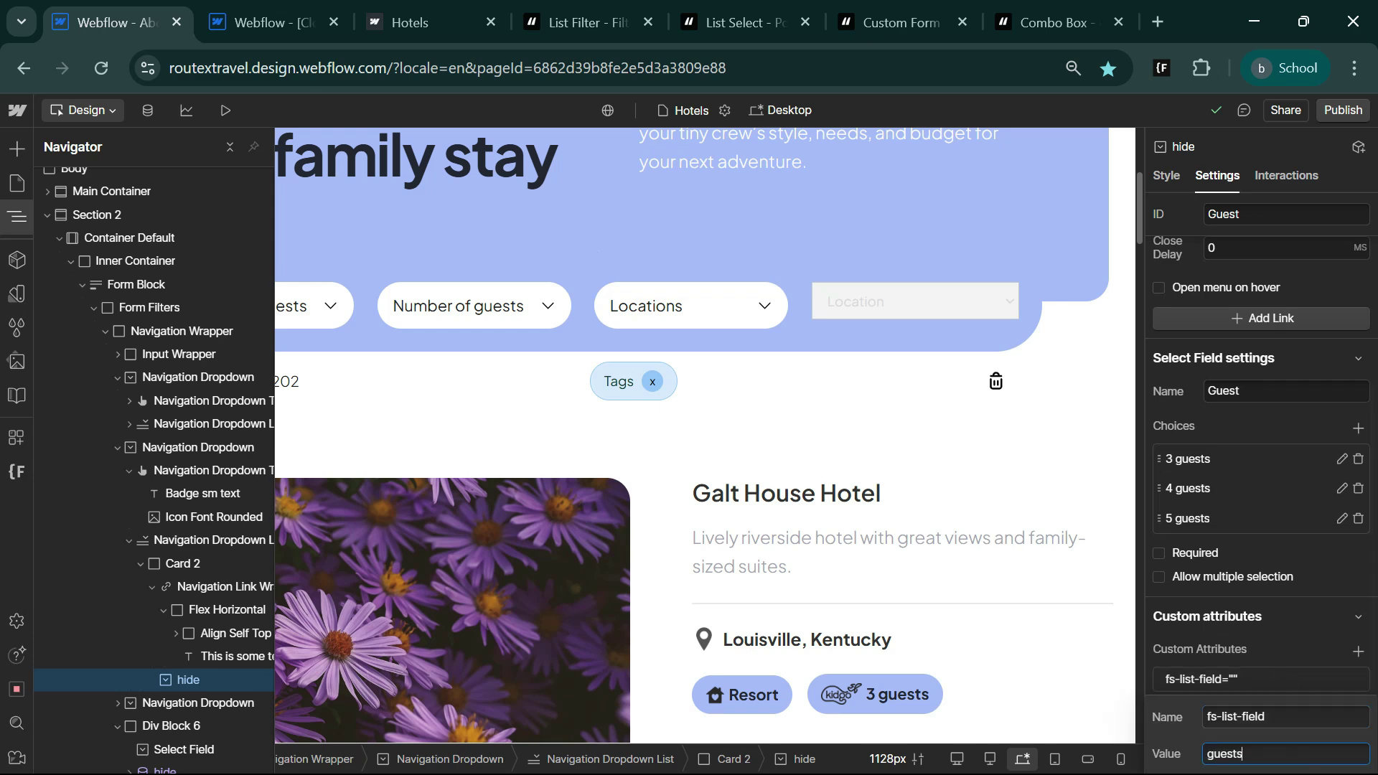
left_click(1252, 638)
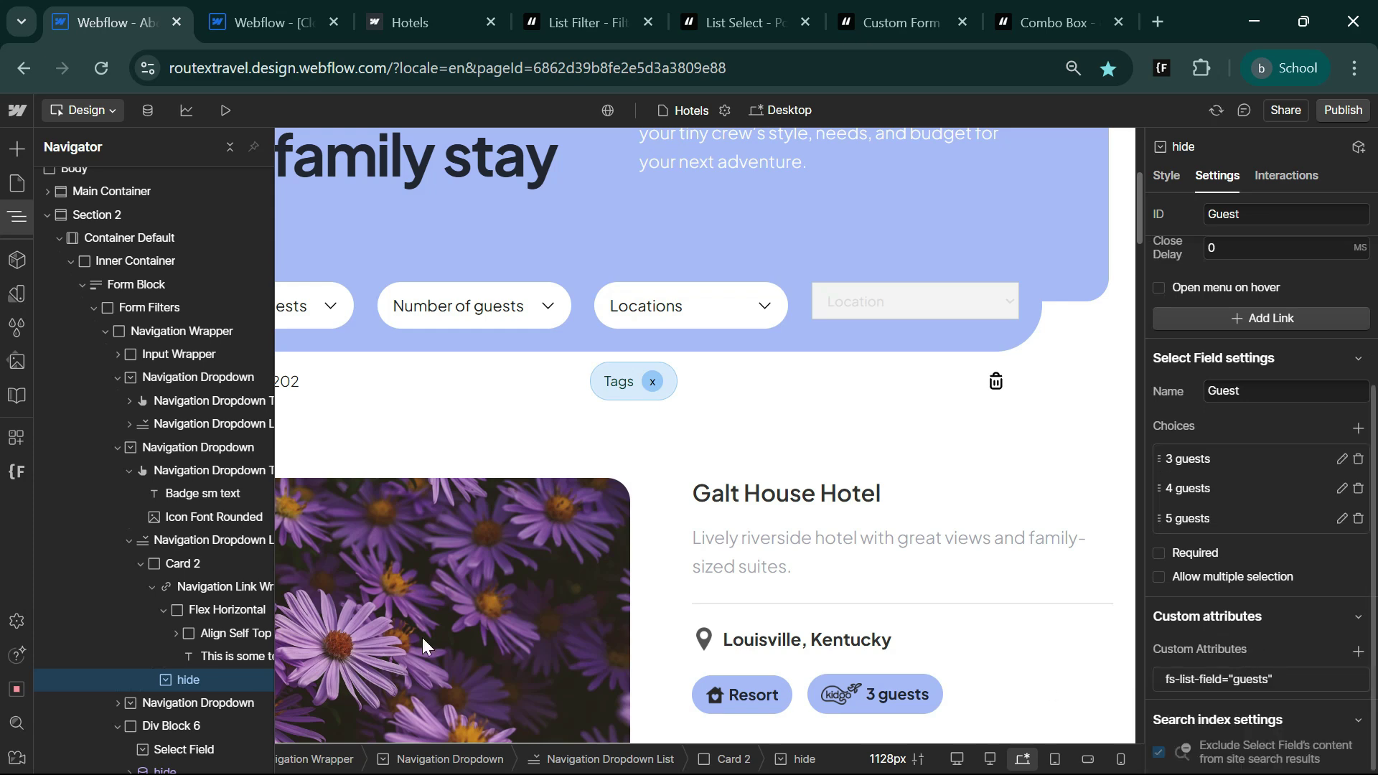
Step: Publish the site and test the second guest dropdown on the live Hotels page by choosing 4, 5 and 3 guests
left_click(16, 217)
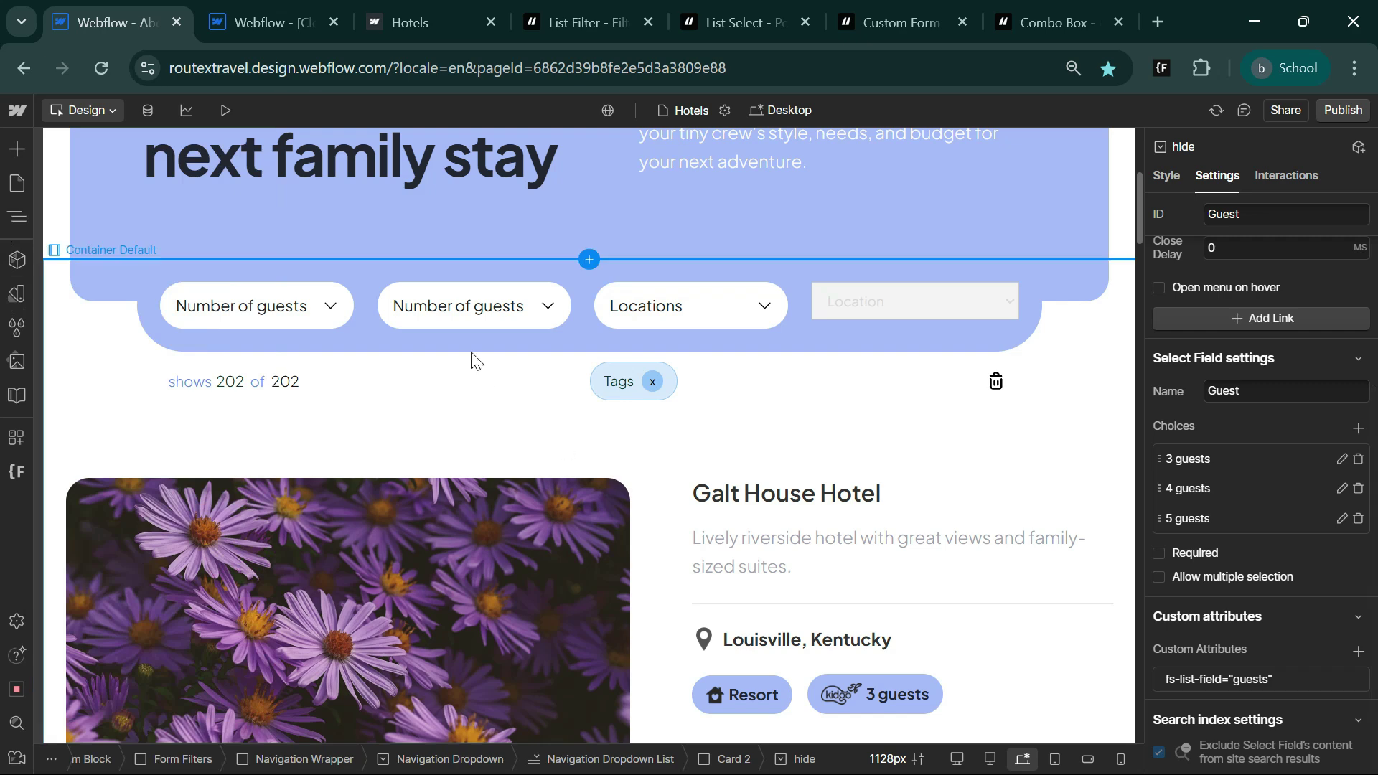
left_click(1338, 113)
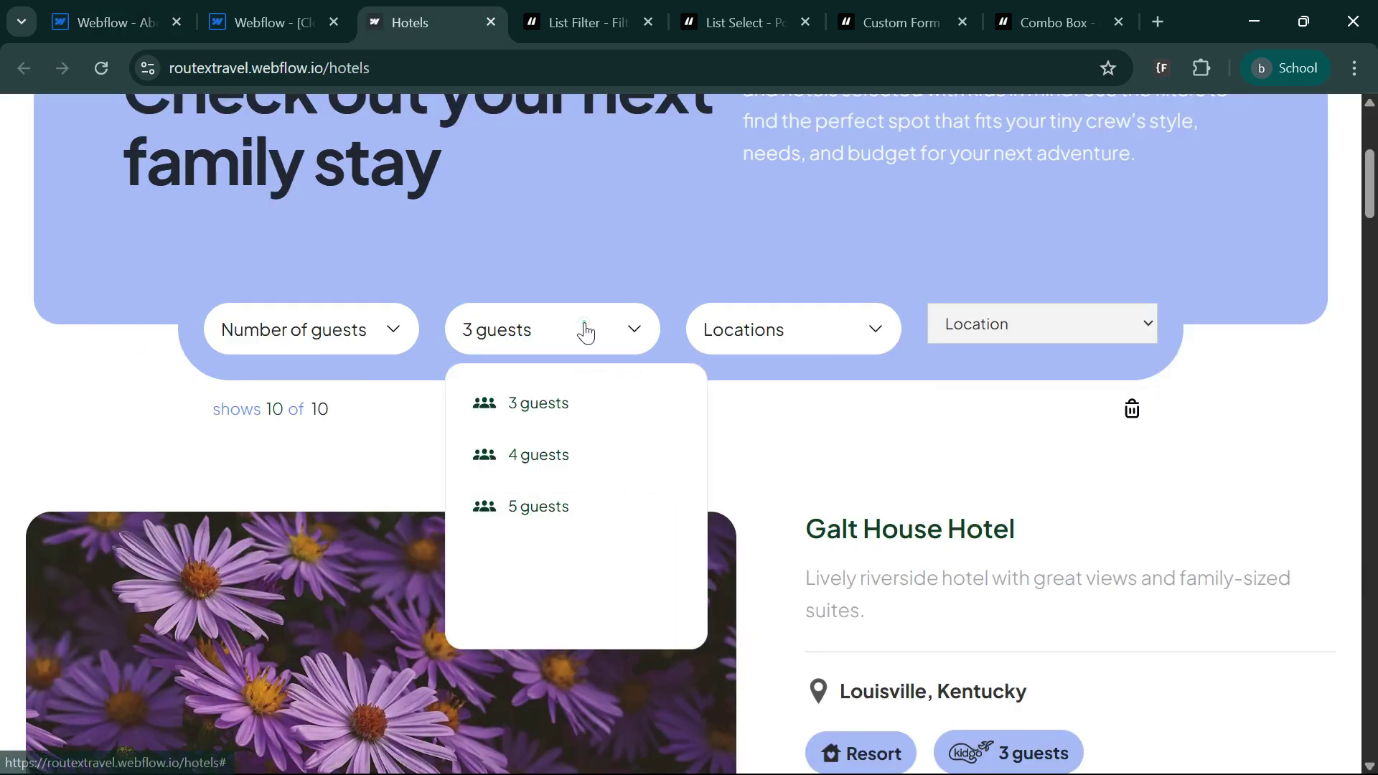
left_click(549, 461)
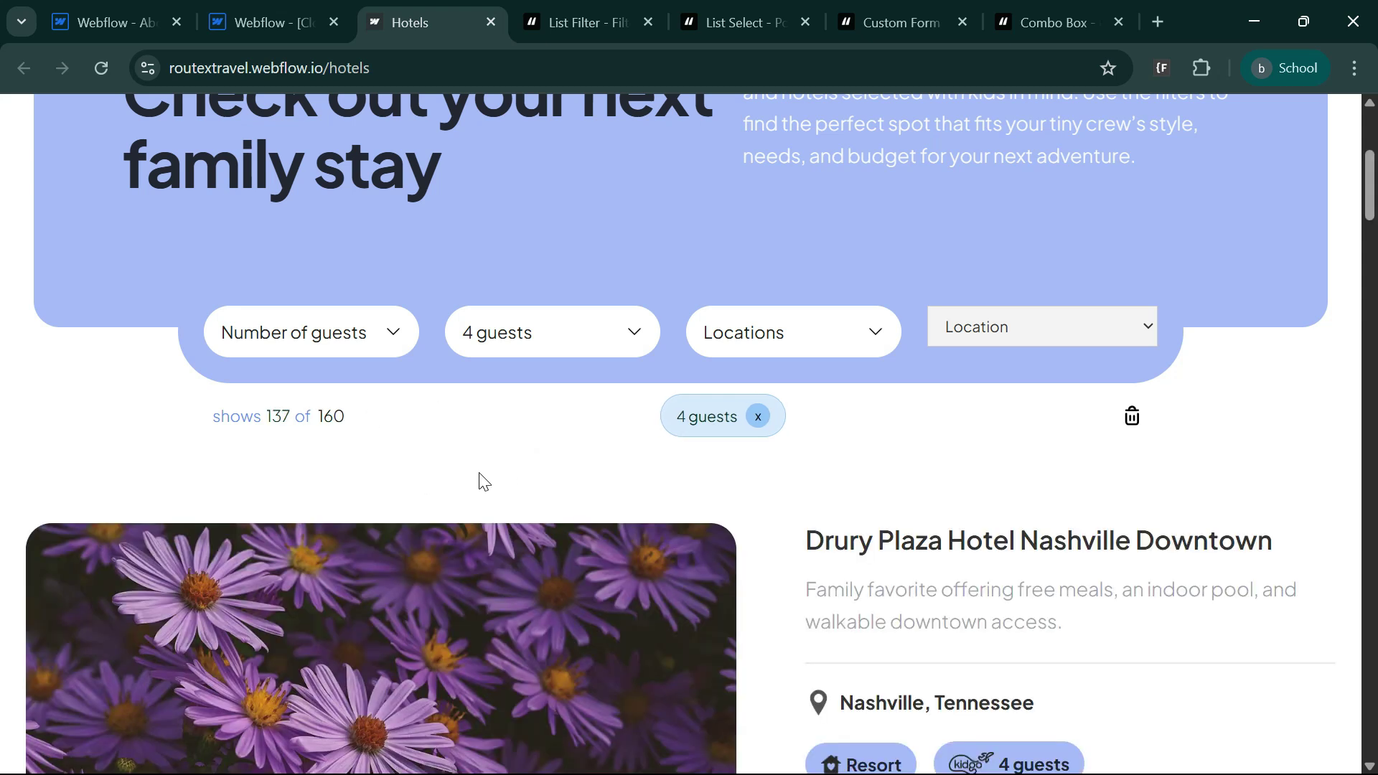
left_click(580, 350)
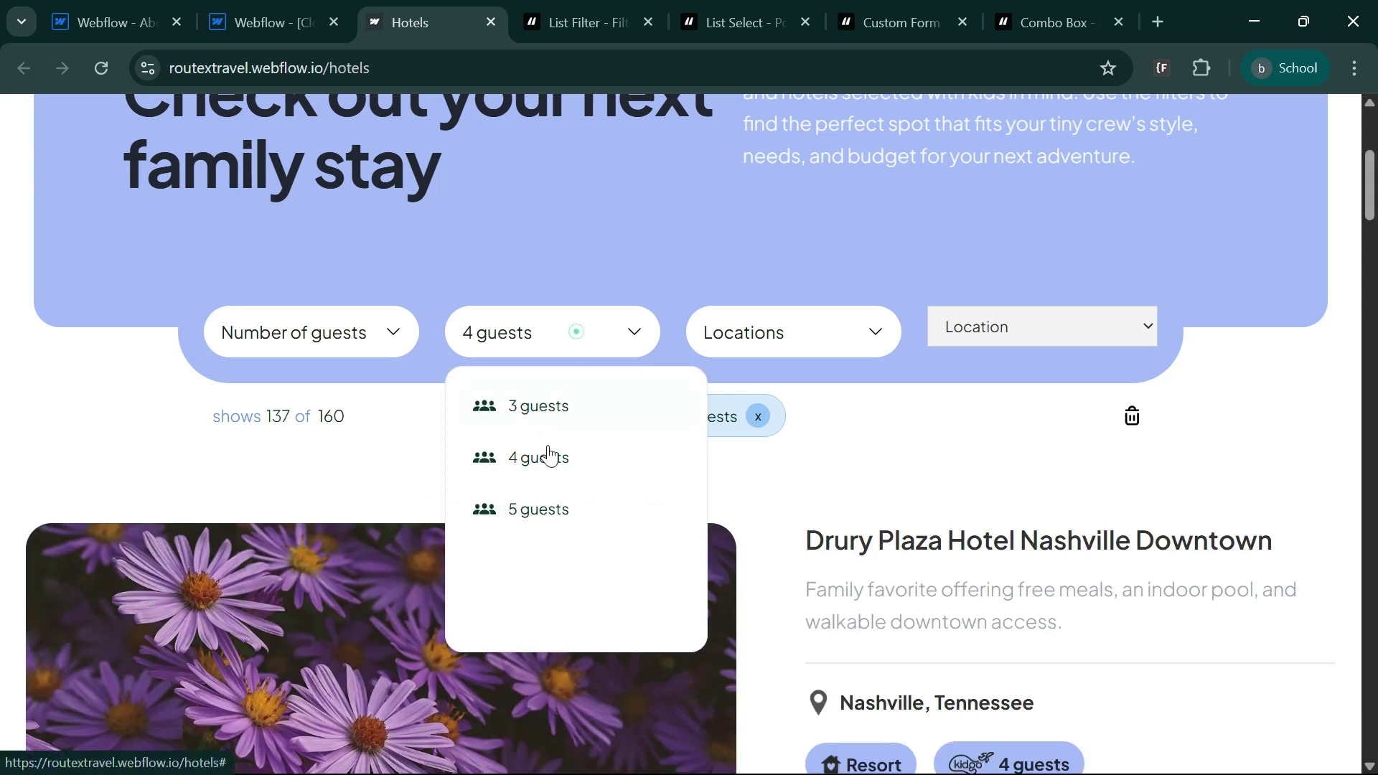
left_click(537, 511)
left_click(543, 359)
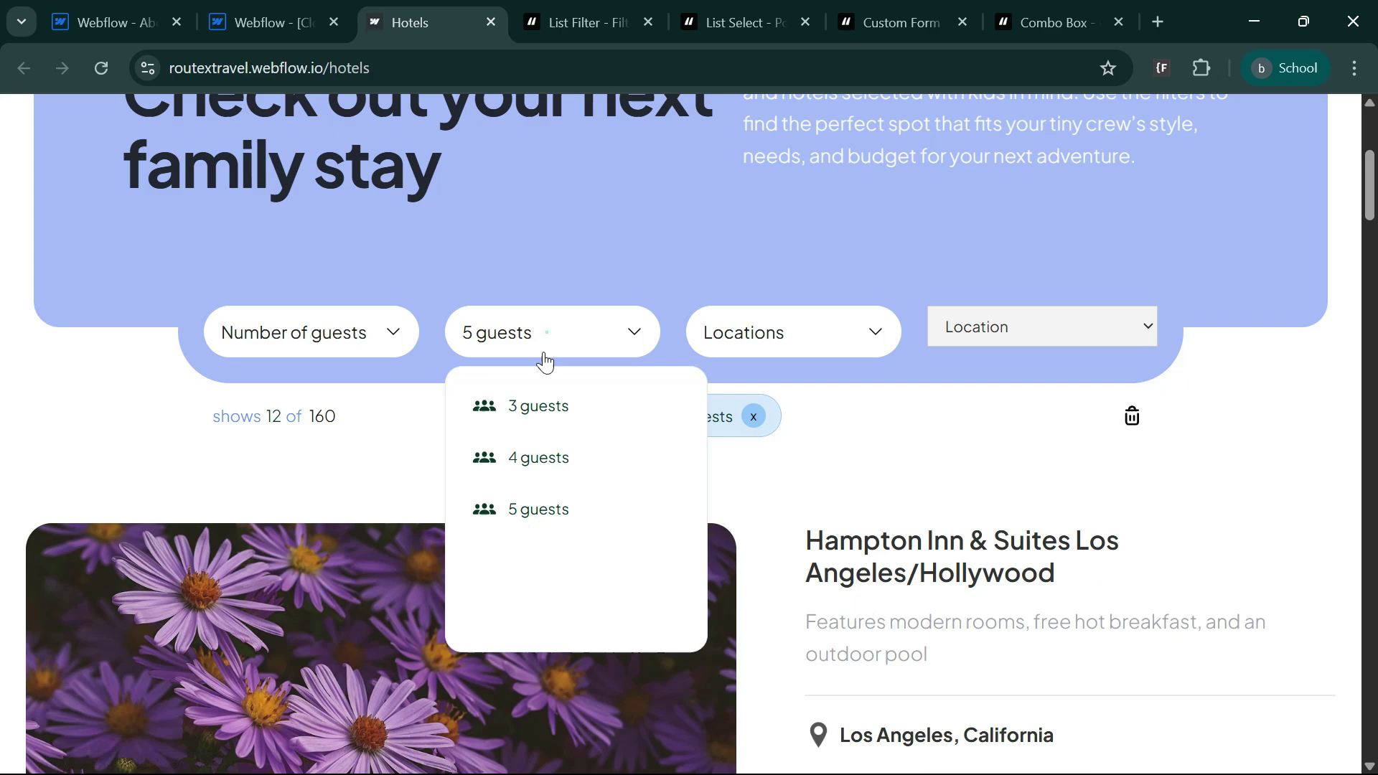
left_click(528, 407)
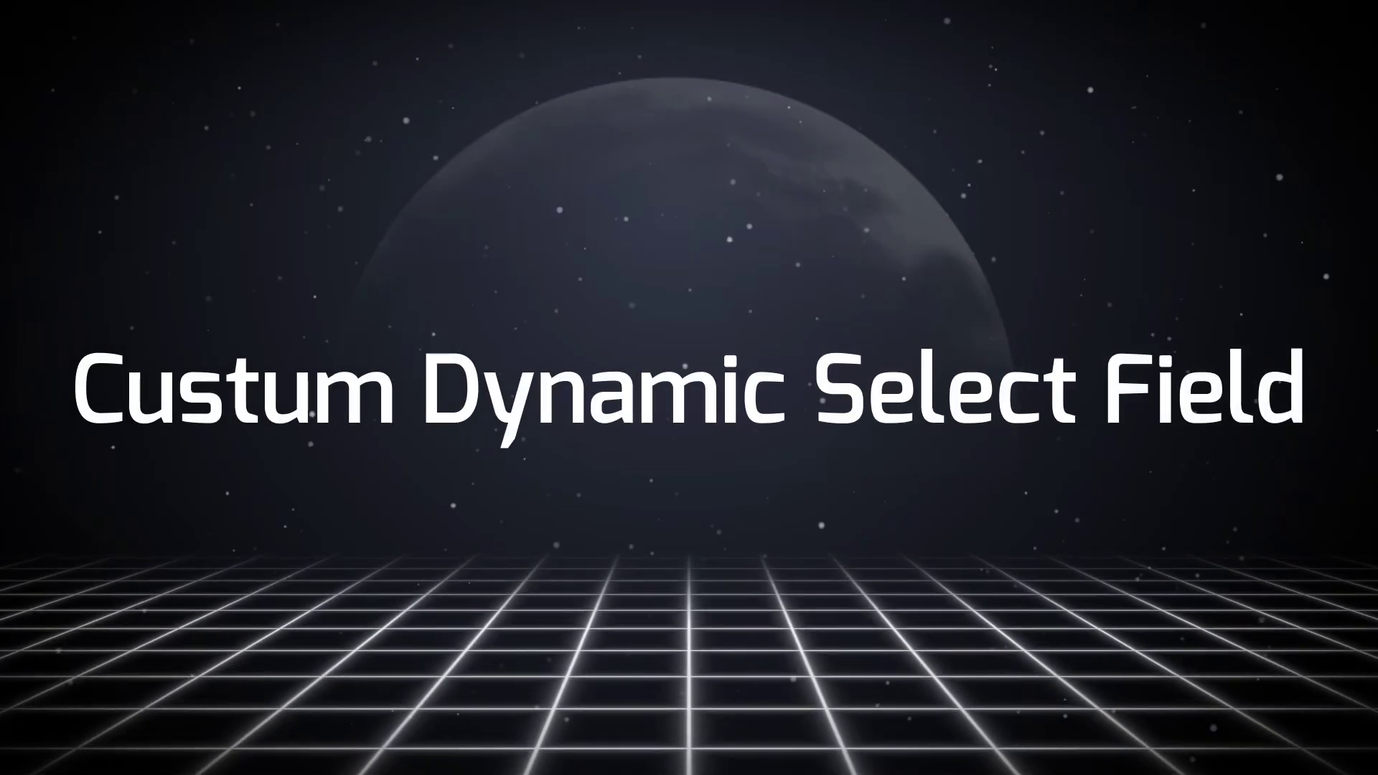
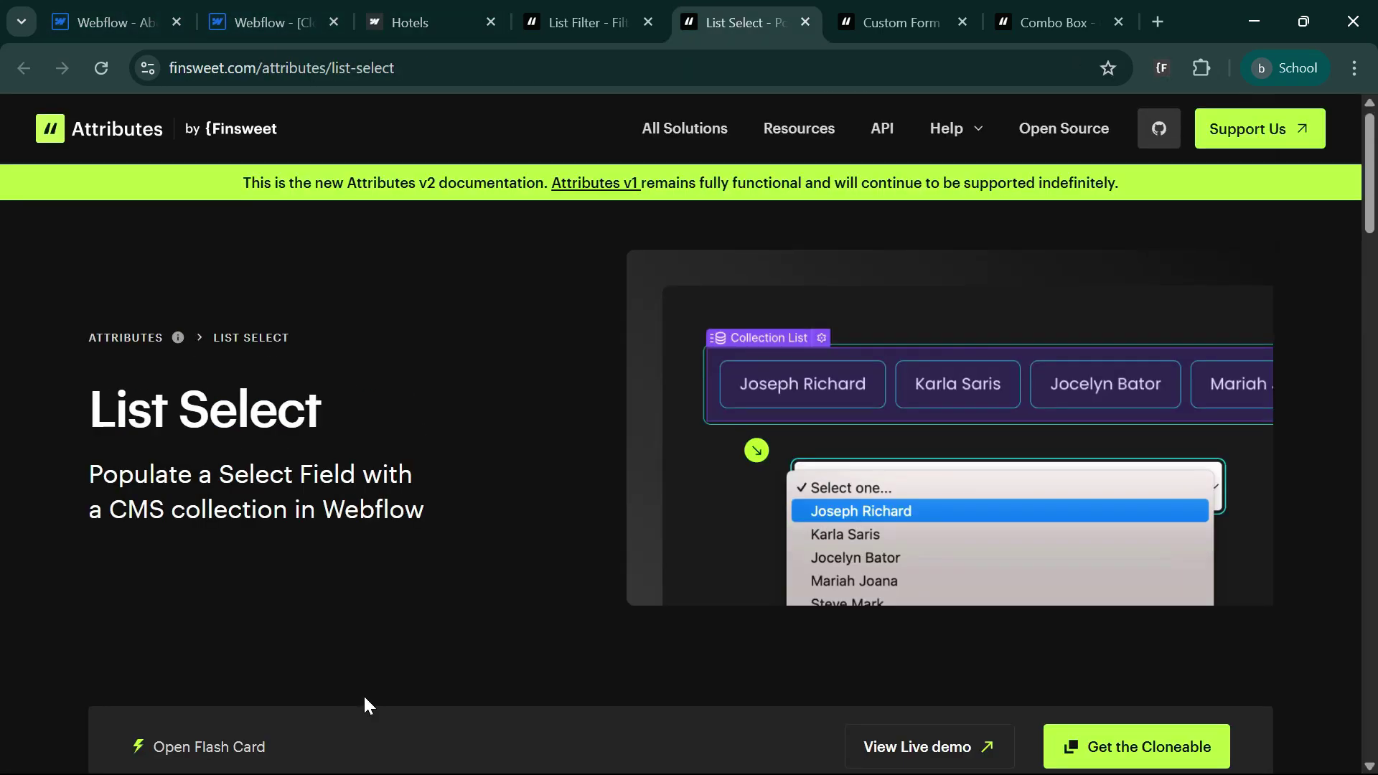
Step: Back in the Designer, remove the "hide" class from the Select Field inside the second guest dropdown
scroll(422, 652, "down", 3)
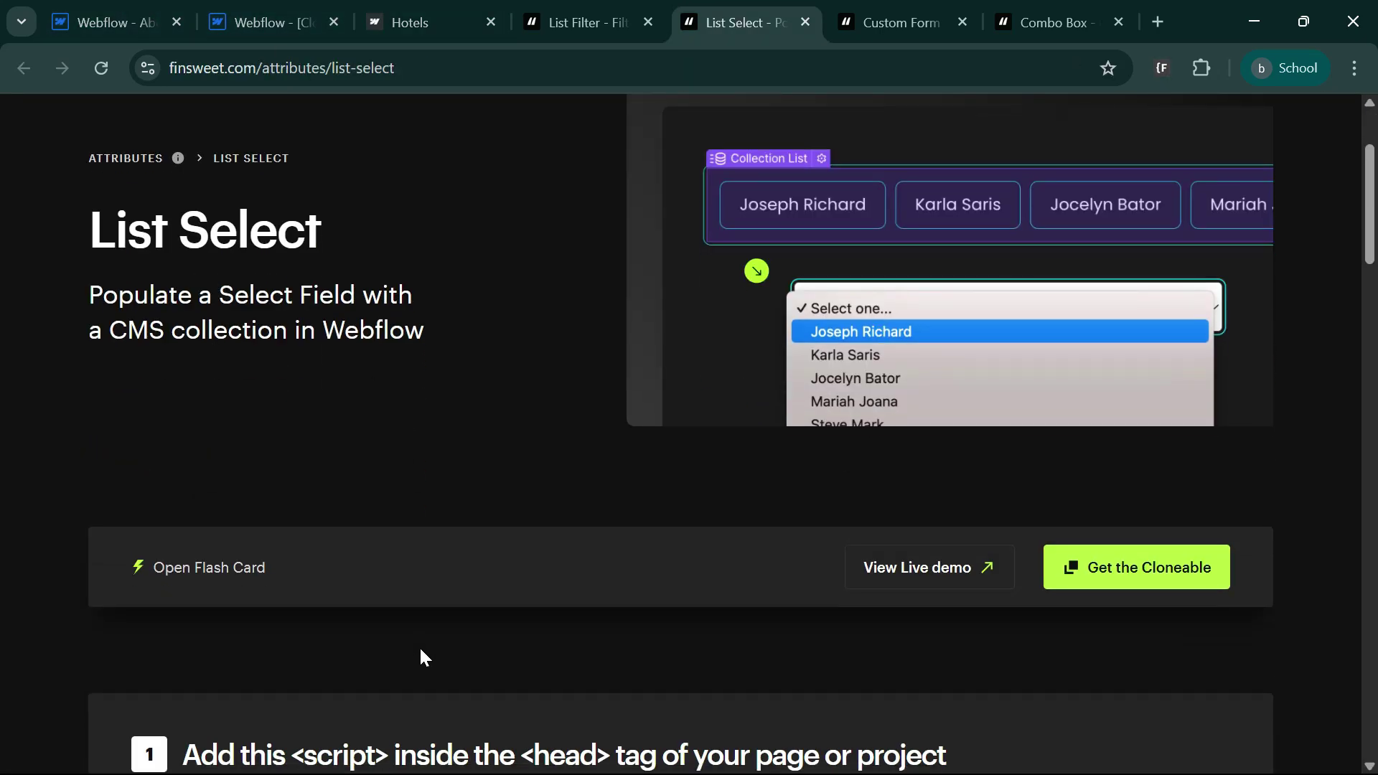
left_click(96, 8)
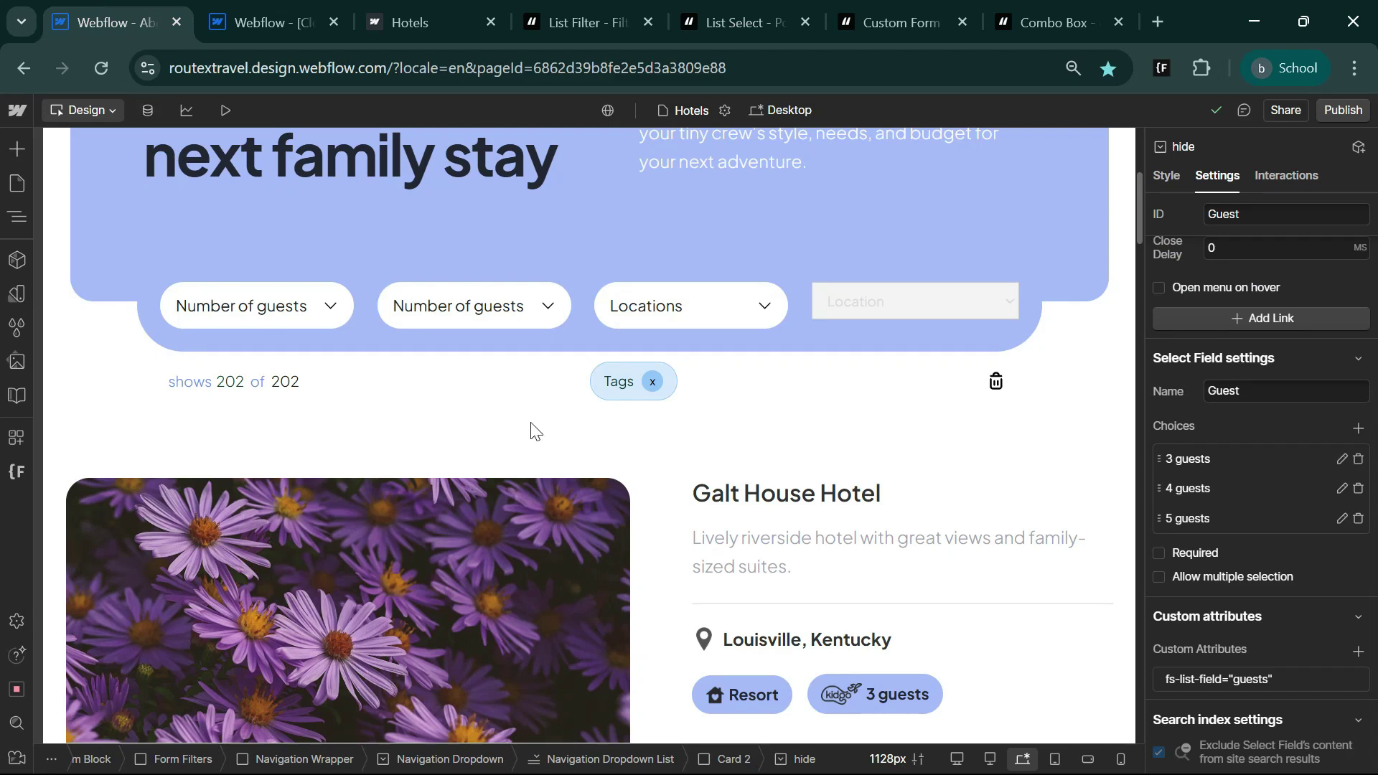
left_click(472, 325)
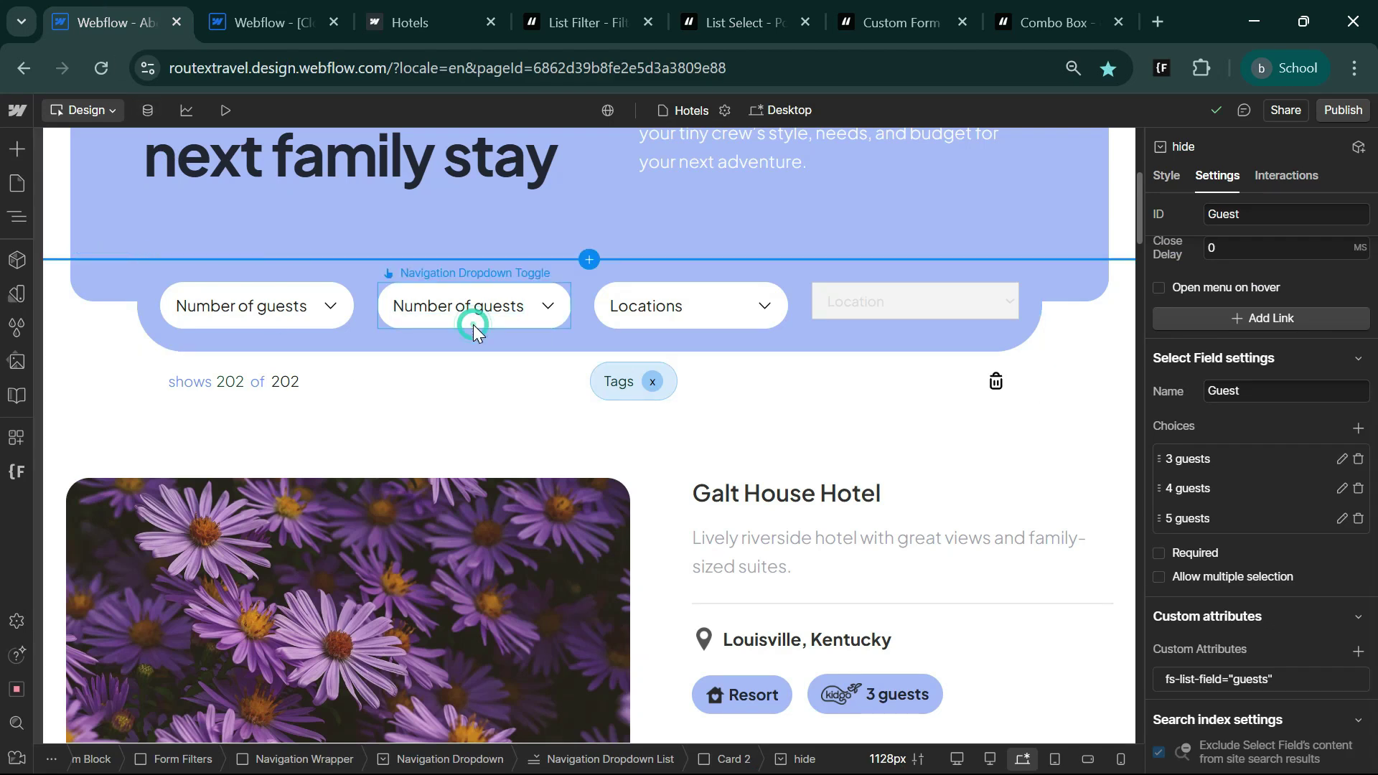
left_click(16, 217)
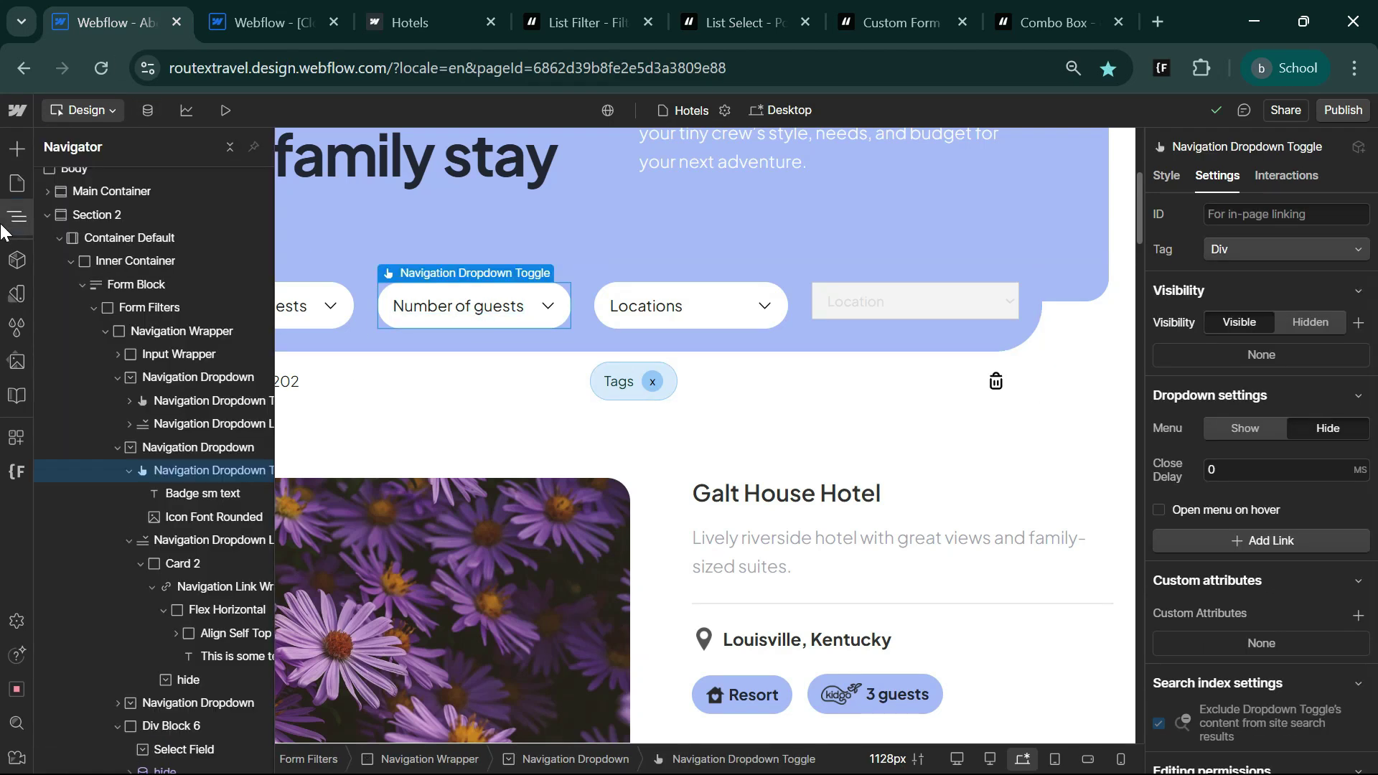
left_click(191, 681)
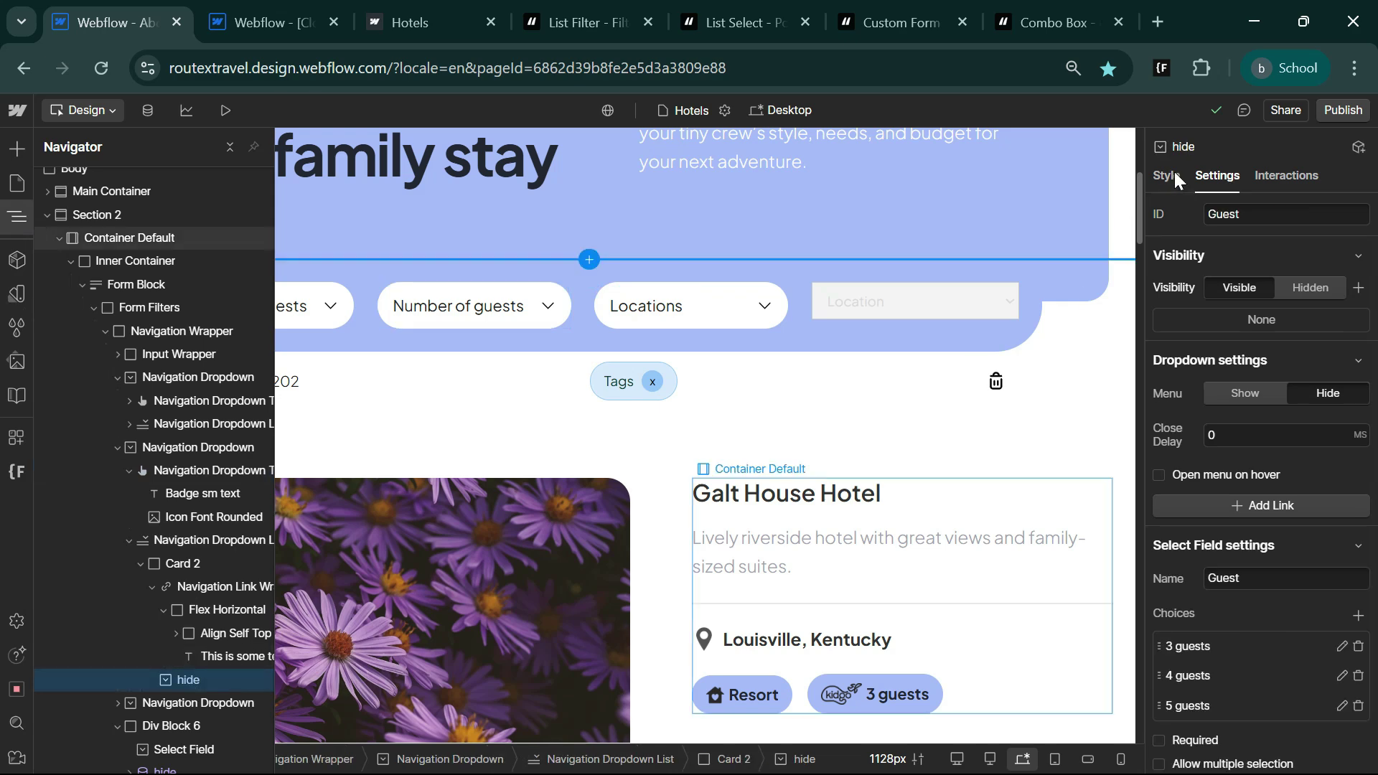
left_click(1163, 175)
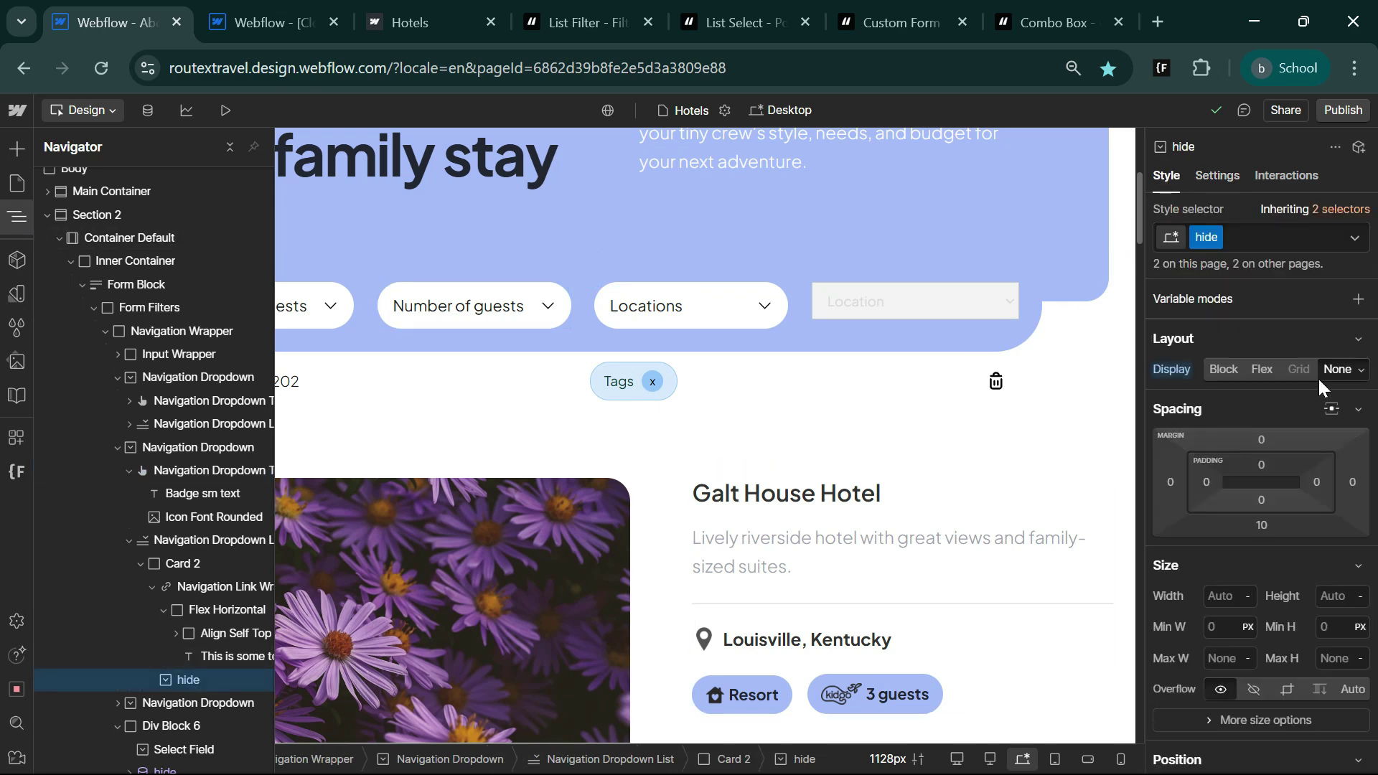
left_click(1218, 239)
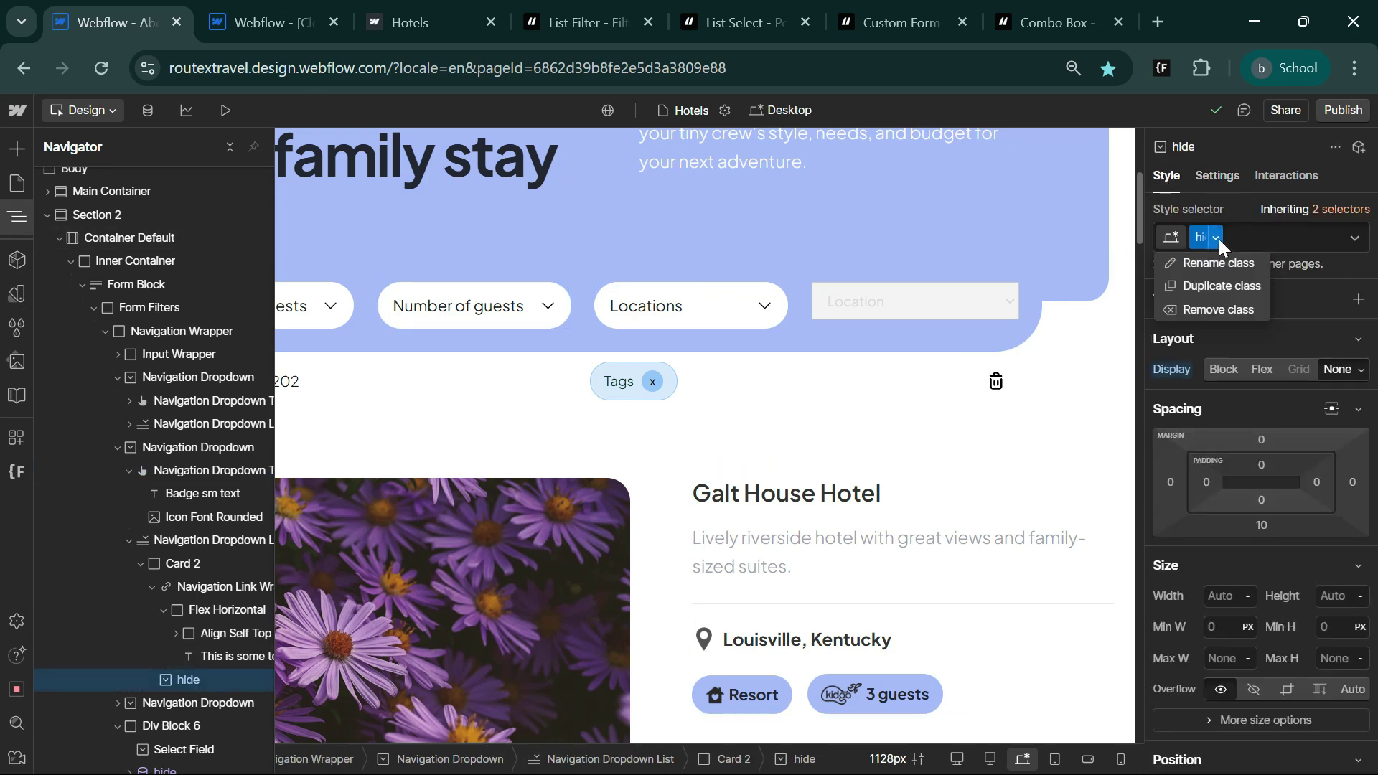
left_click(1220, 316)
Step: Show the second guest dropdown's menu and delete the 3, 4 and 5 guests choices from its Select Field
left_click(1217, 178)
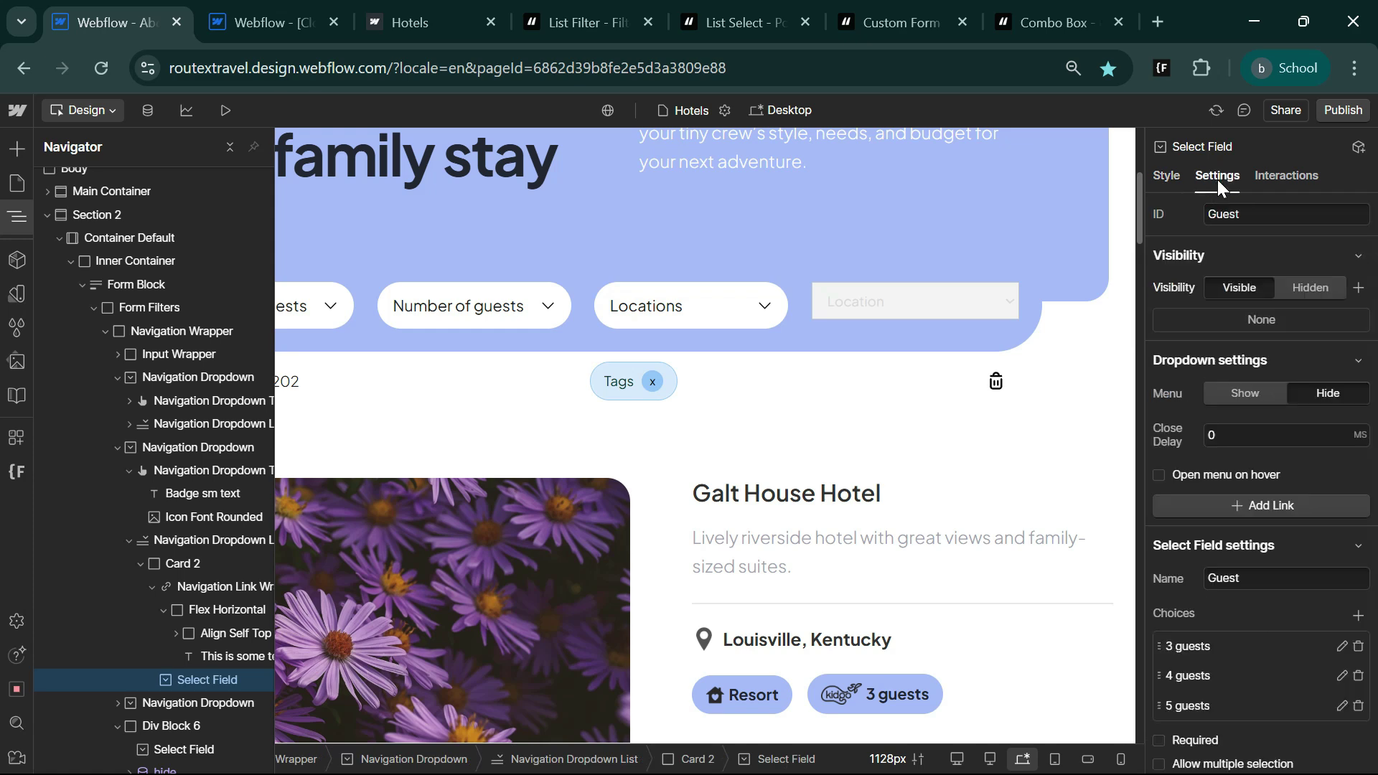
left_click(1241, 394)
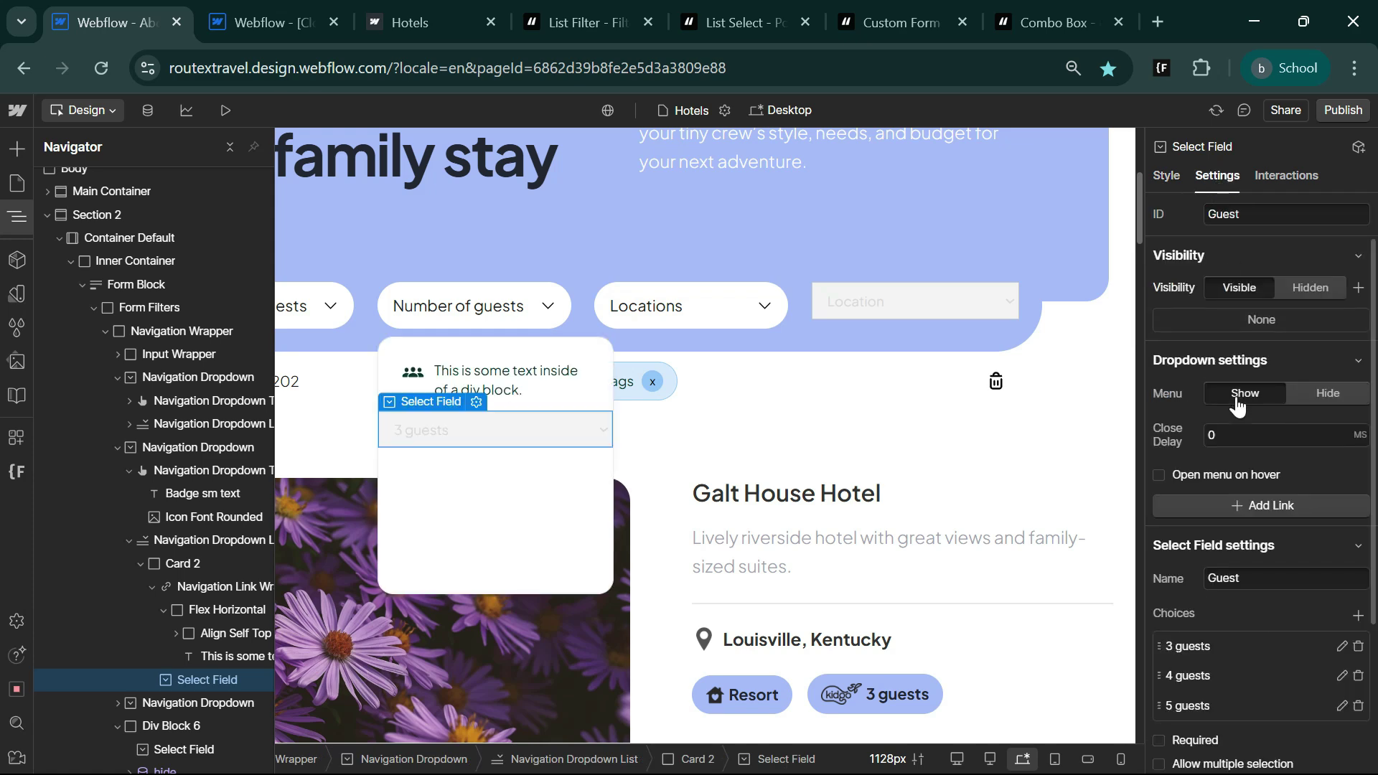
scroll(1298, 679, "down", 3)
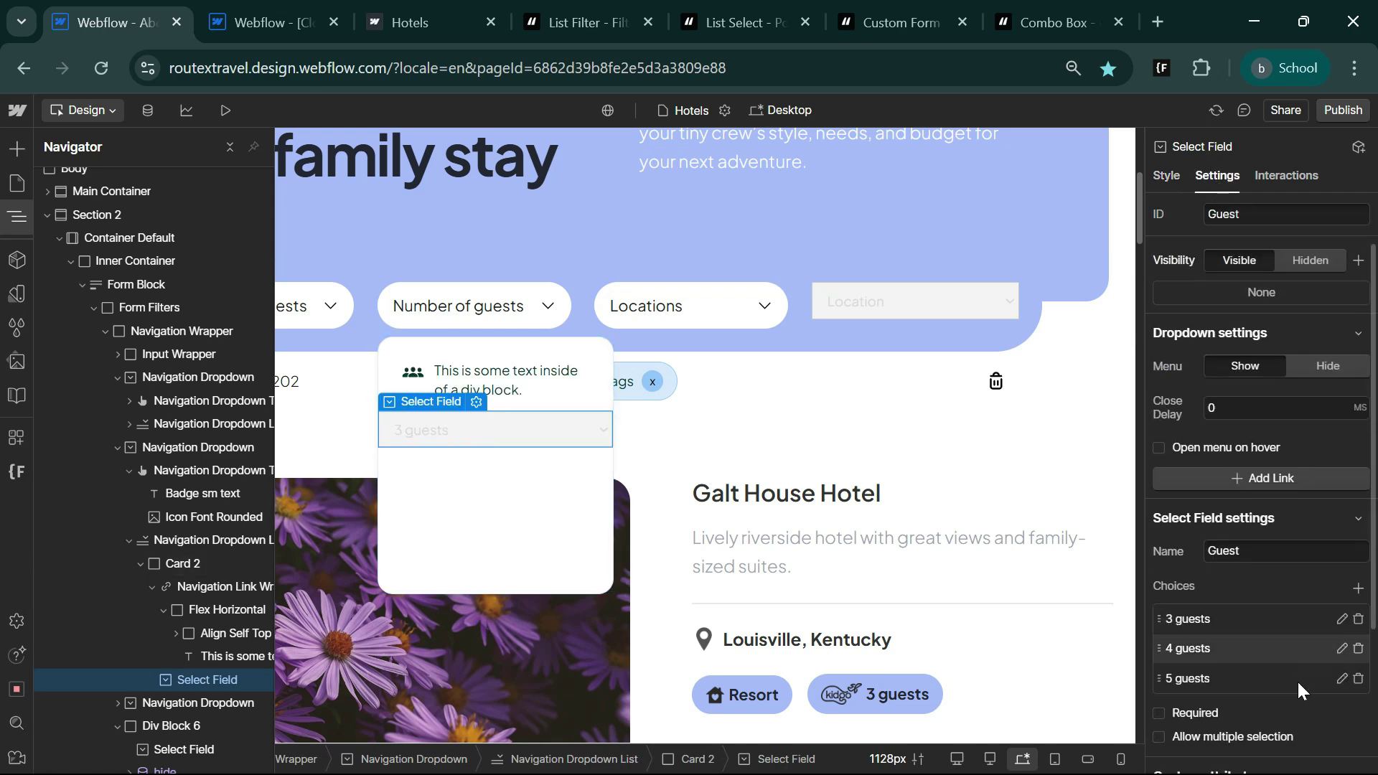
left_click(1358, 528)
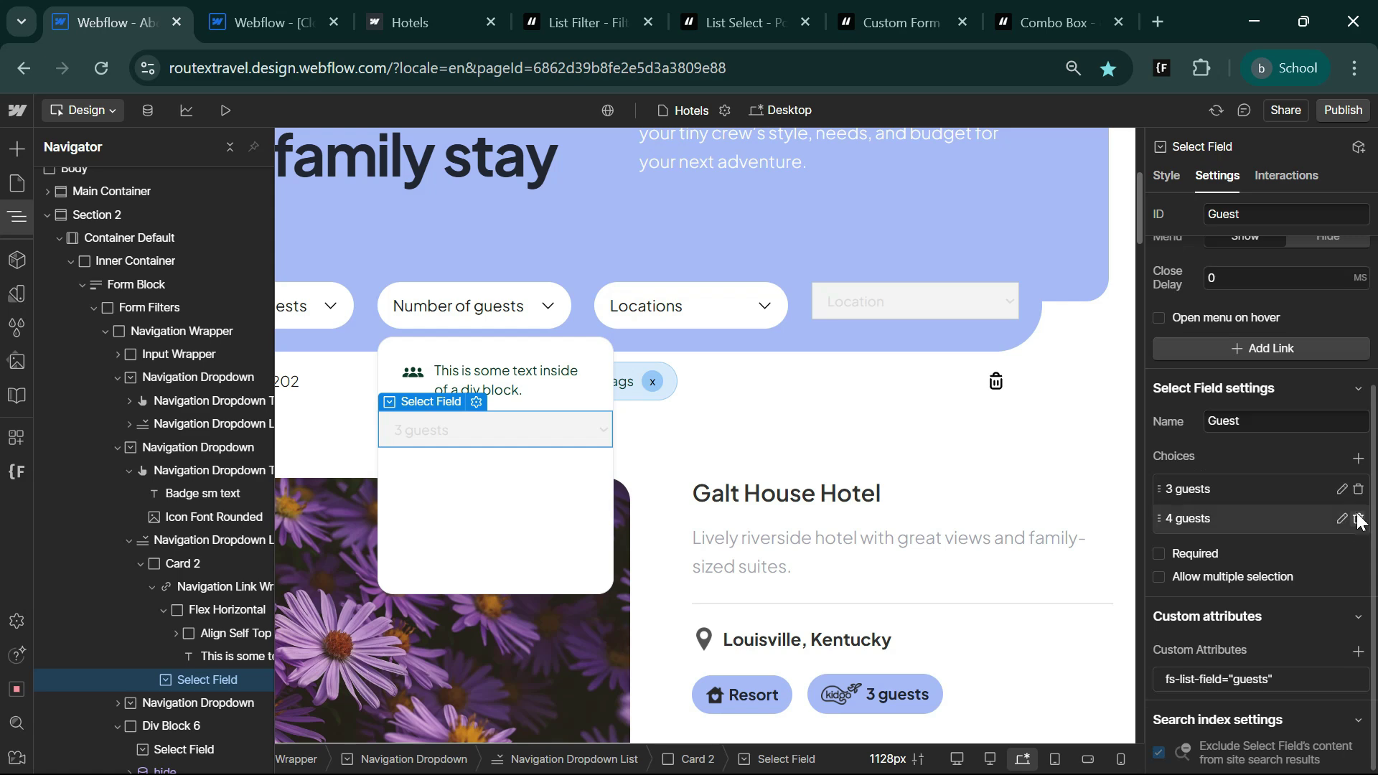
left_click(1358, 519)
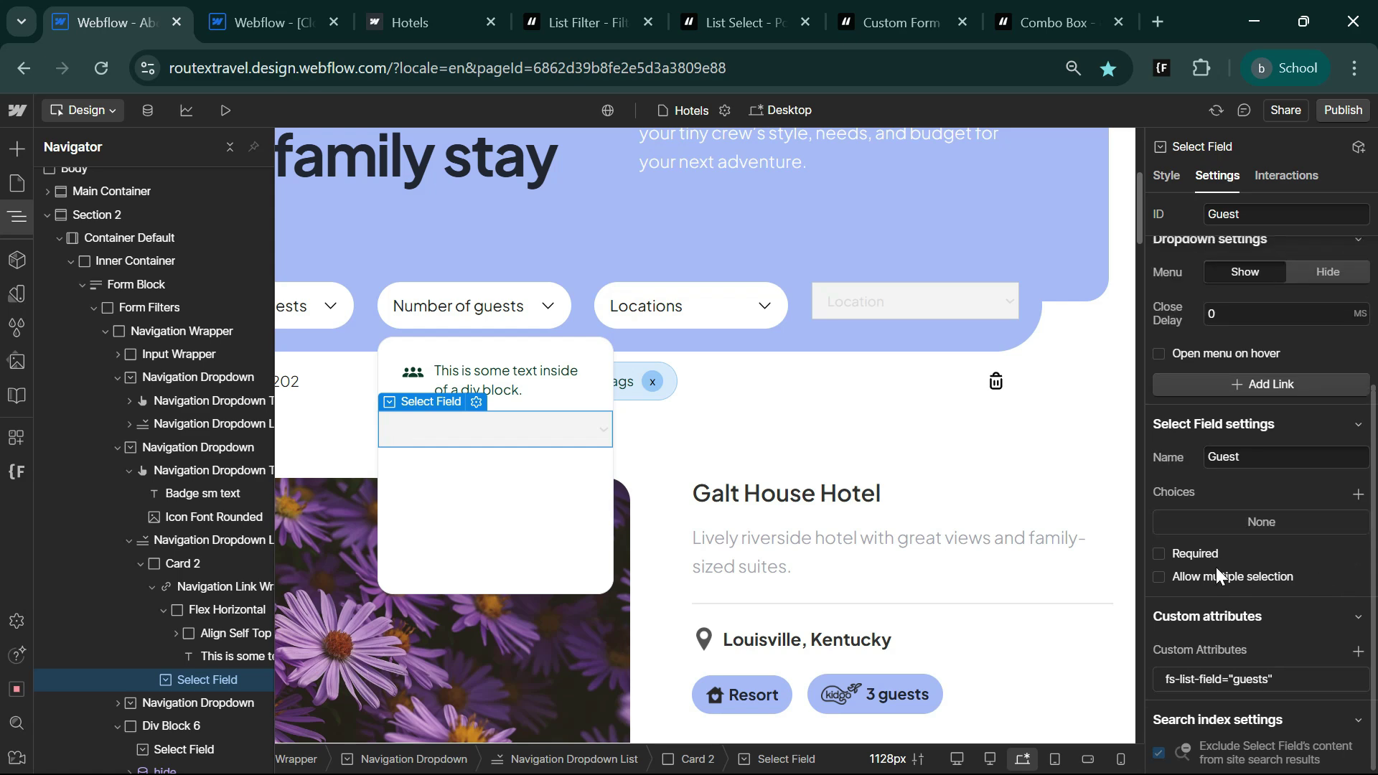
Step: Look up the required attributes in Finsweet's List Select documentation and return to the Designer
left_click(711, 7)
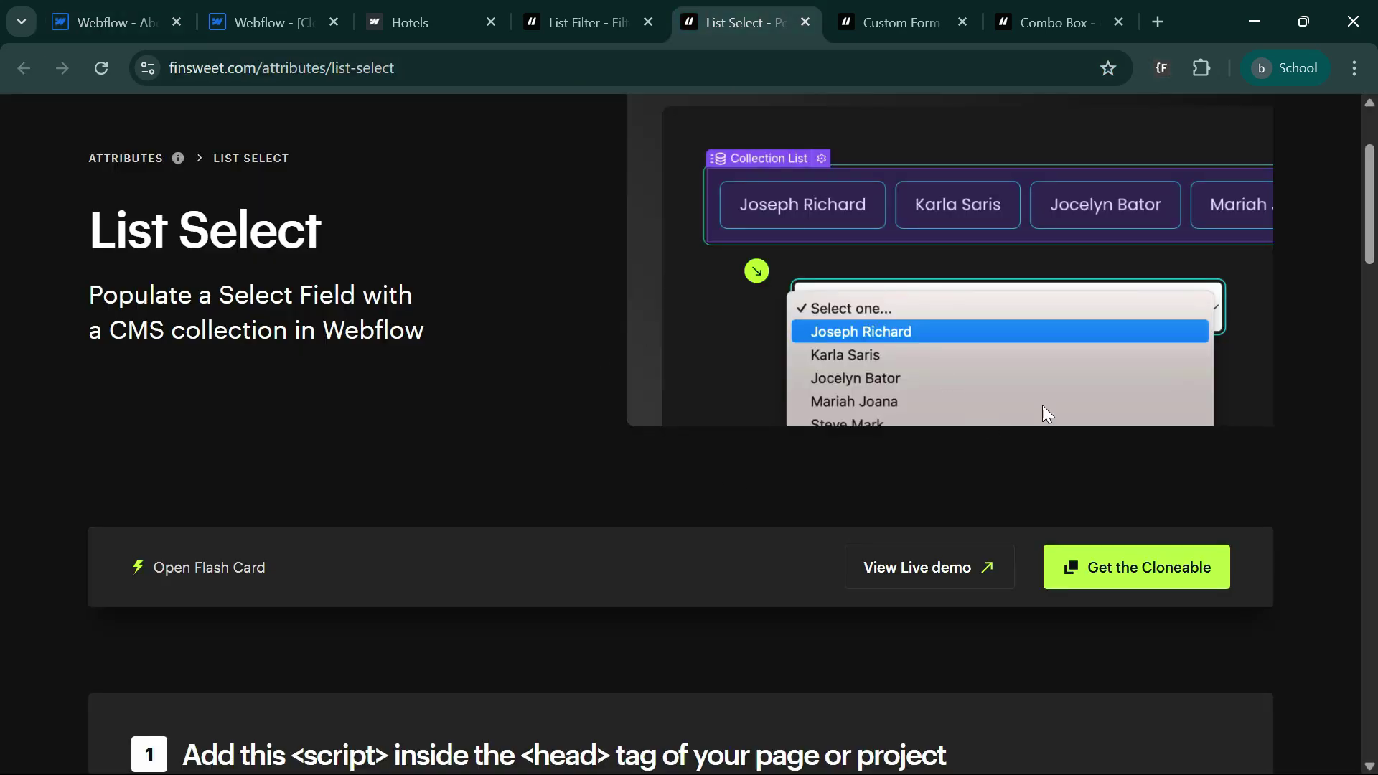
scroll(596, 531, "down", 10)
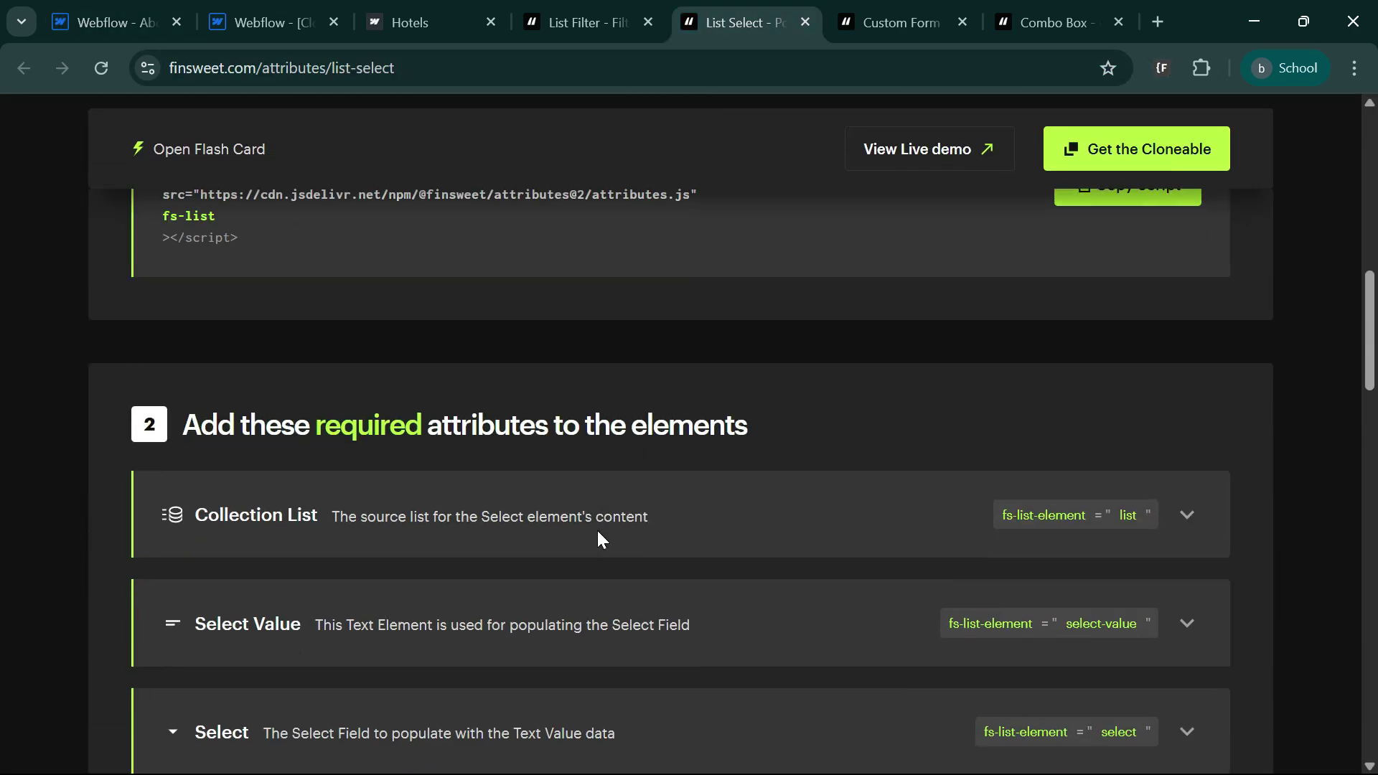
left_click(68, 8)
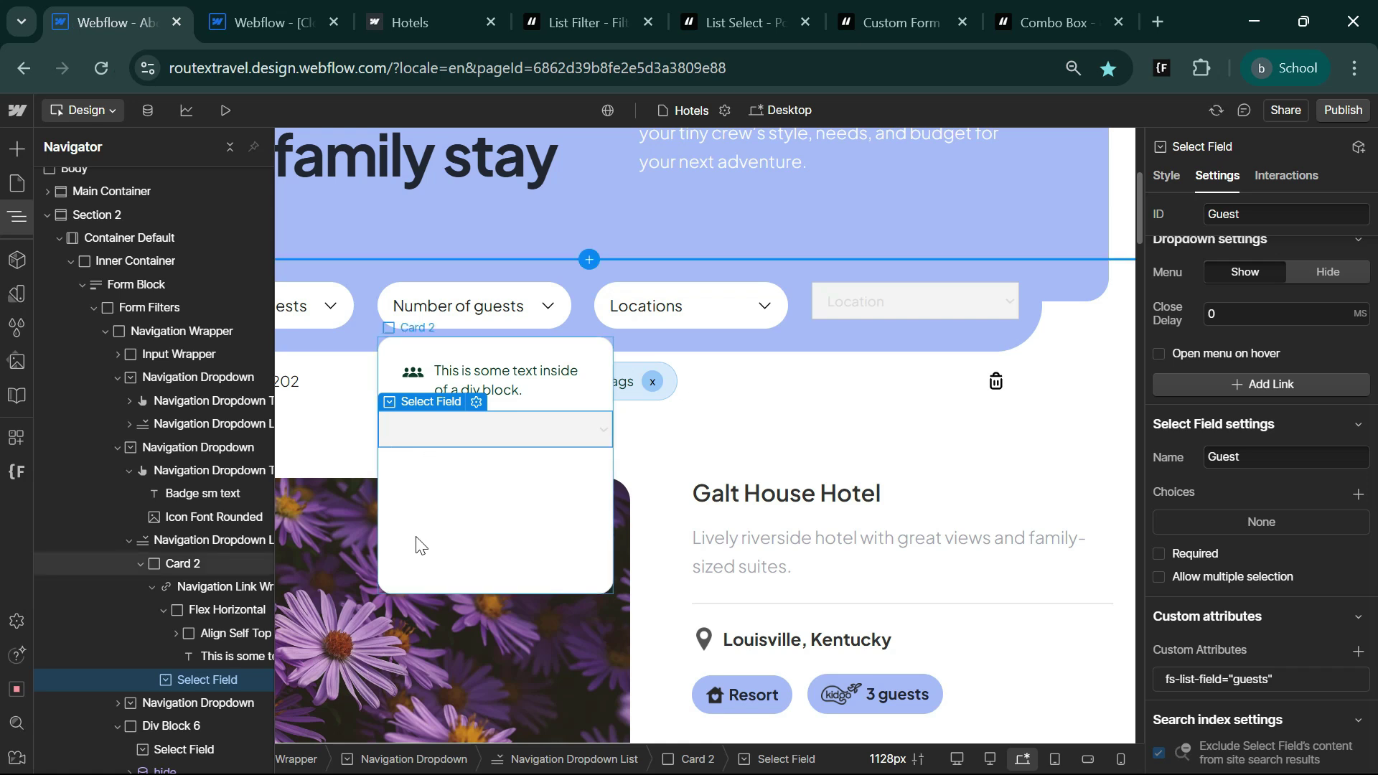
Step: Add a Collection List below the Select Field in the second guest dropdown's card and set its source to Locations
key("ctrl+k")
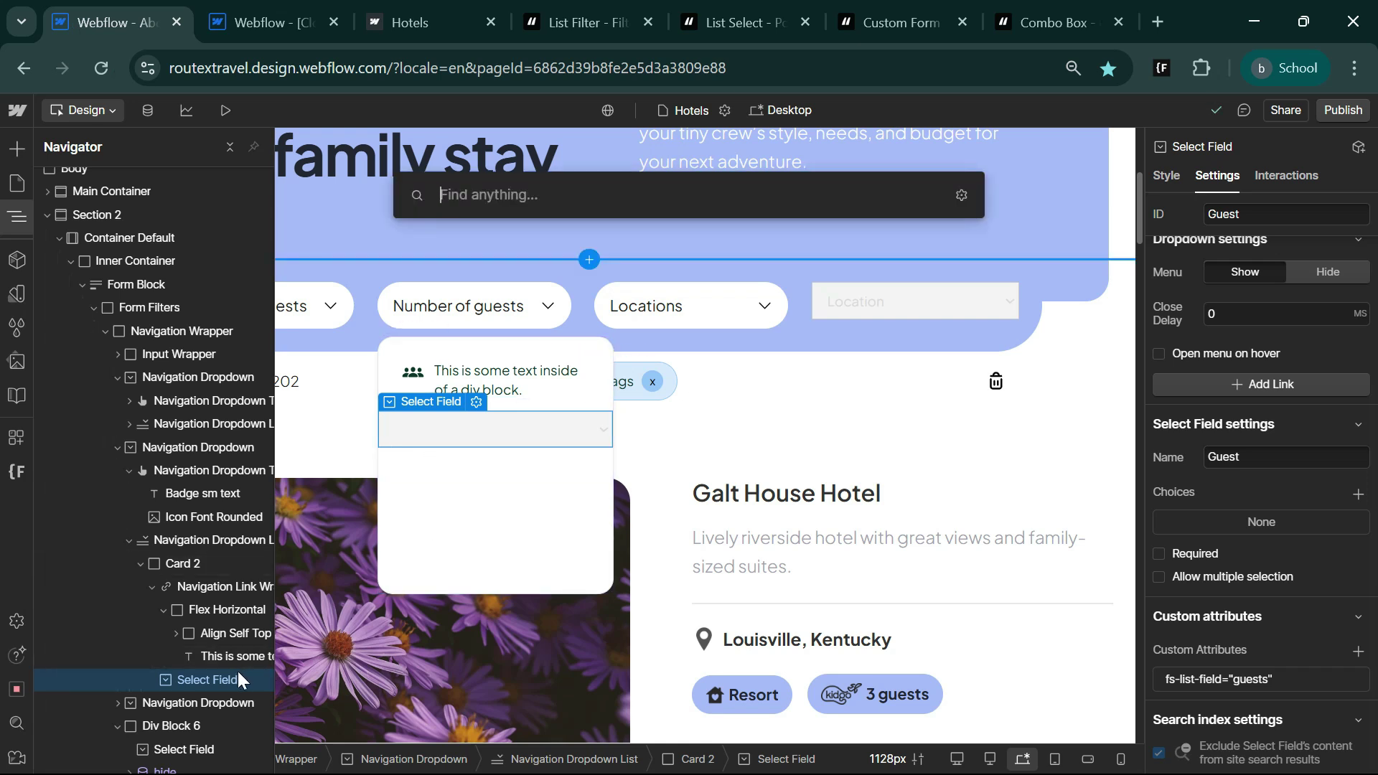
type("col")
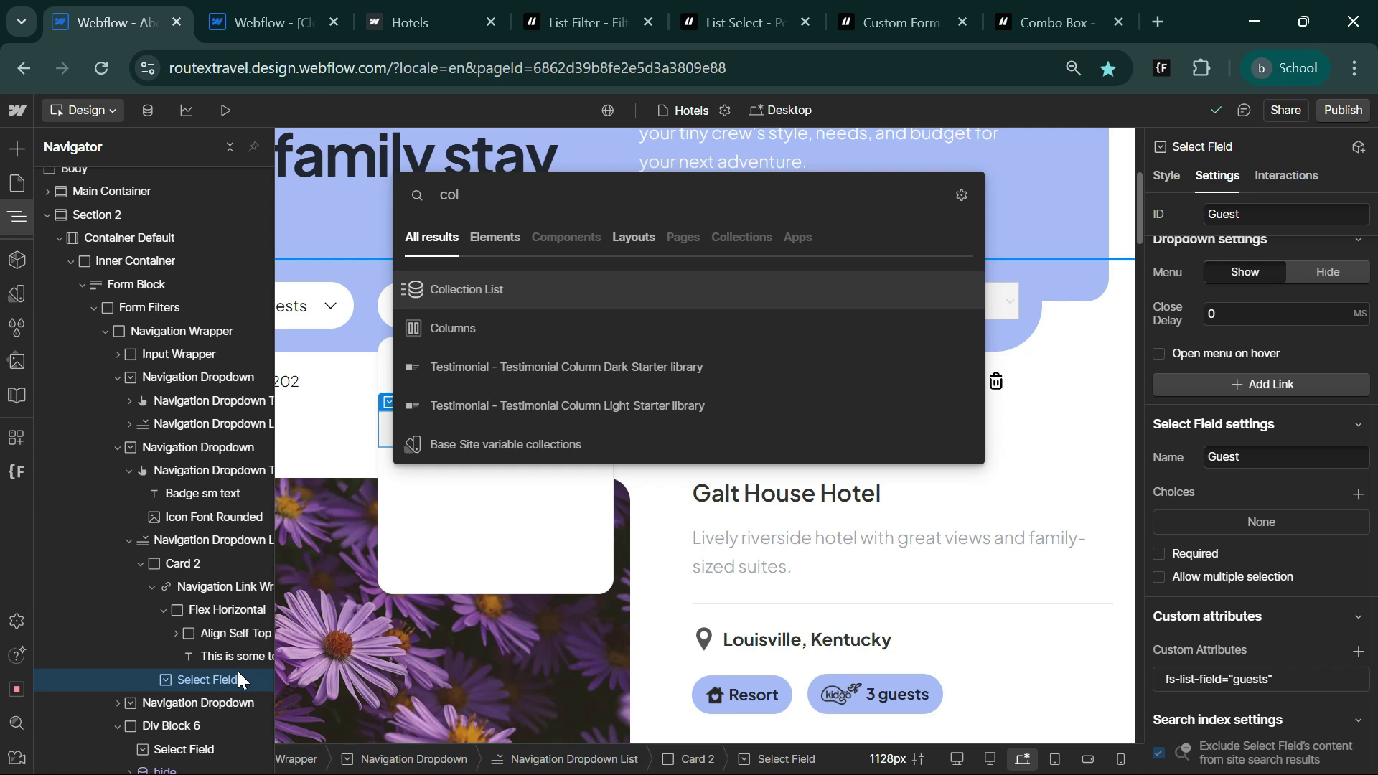
key("Return")
left_click(530, 358)
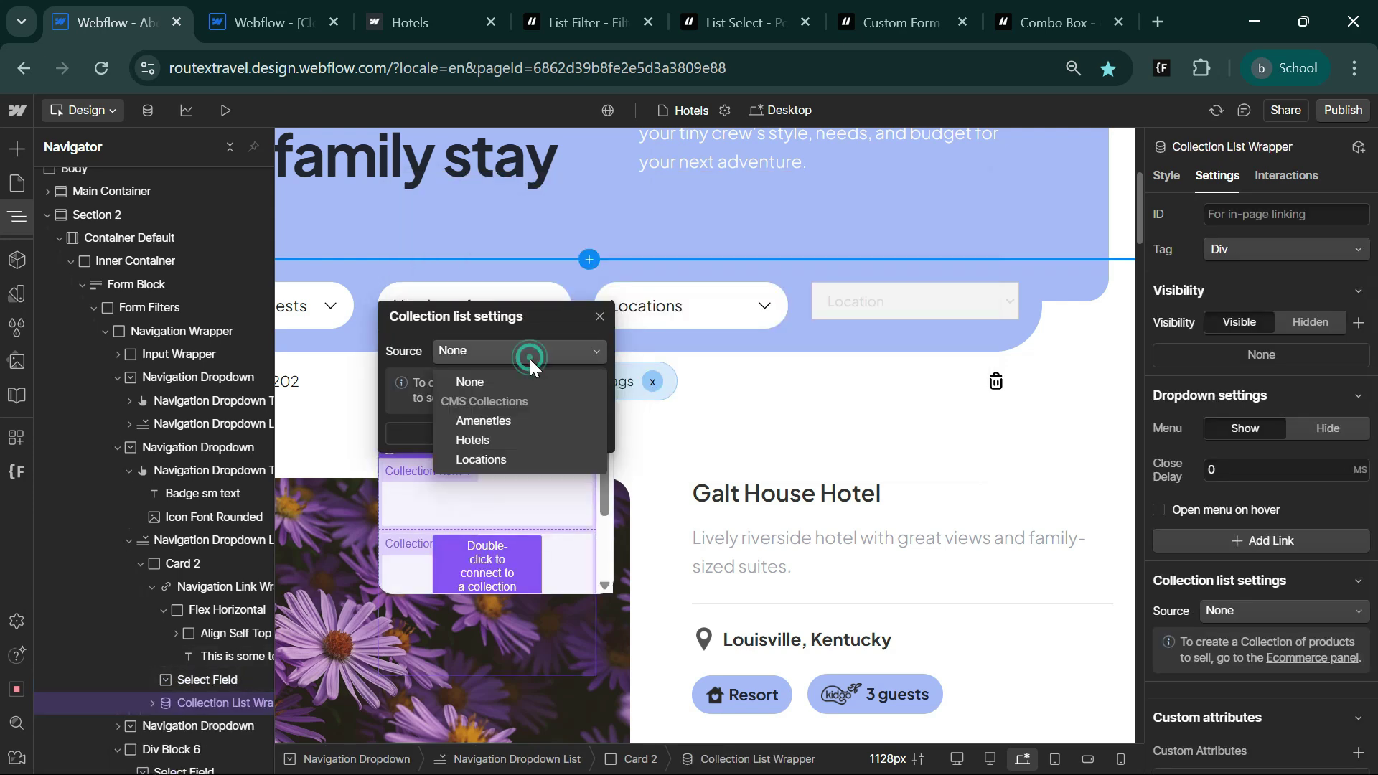
left_click(489, 463)
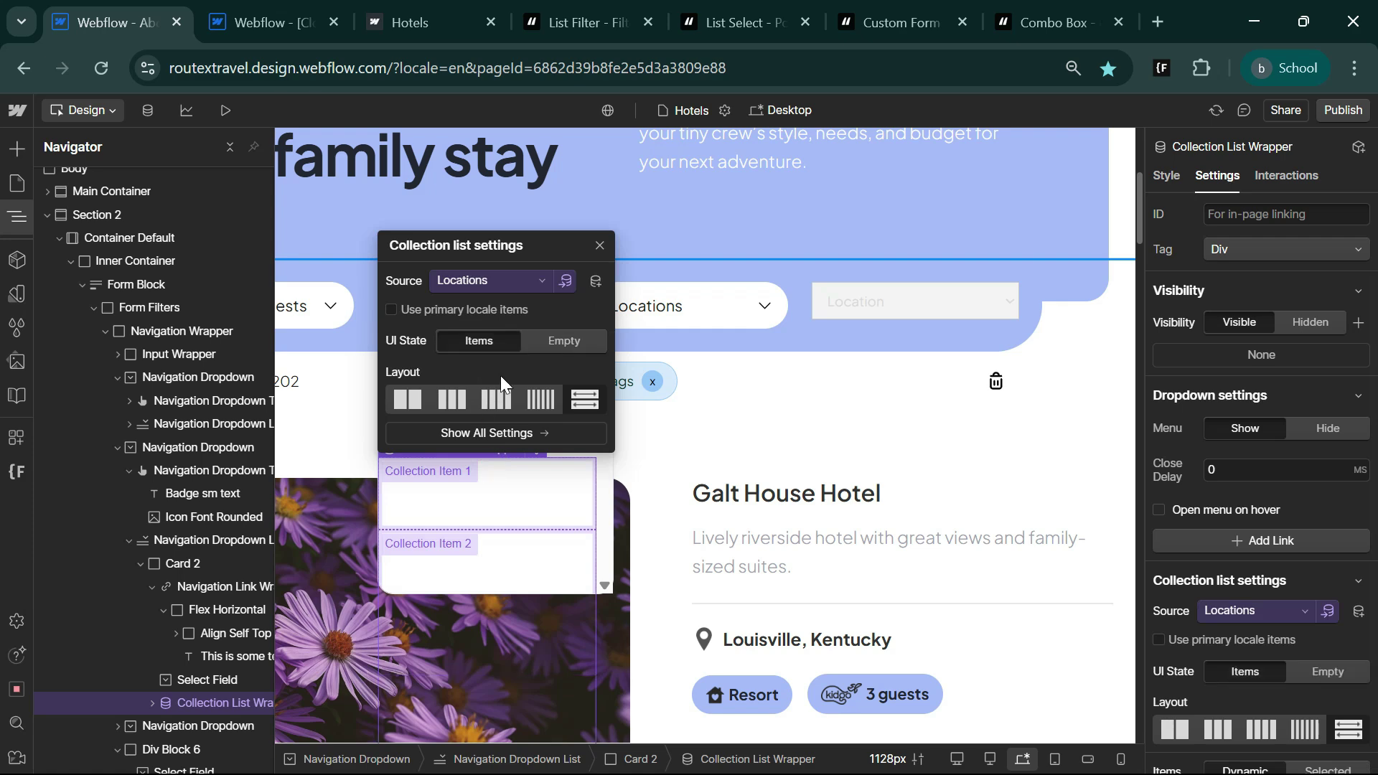
Step: Insert a Text Block into the first collection item of the new Collection List
left_click(467, 499)
key("z")
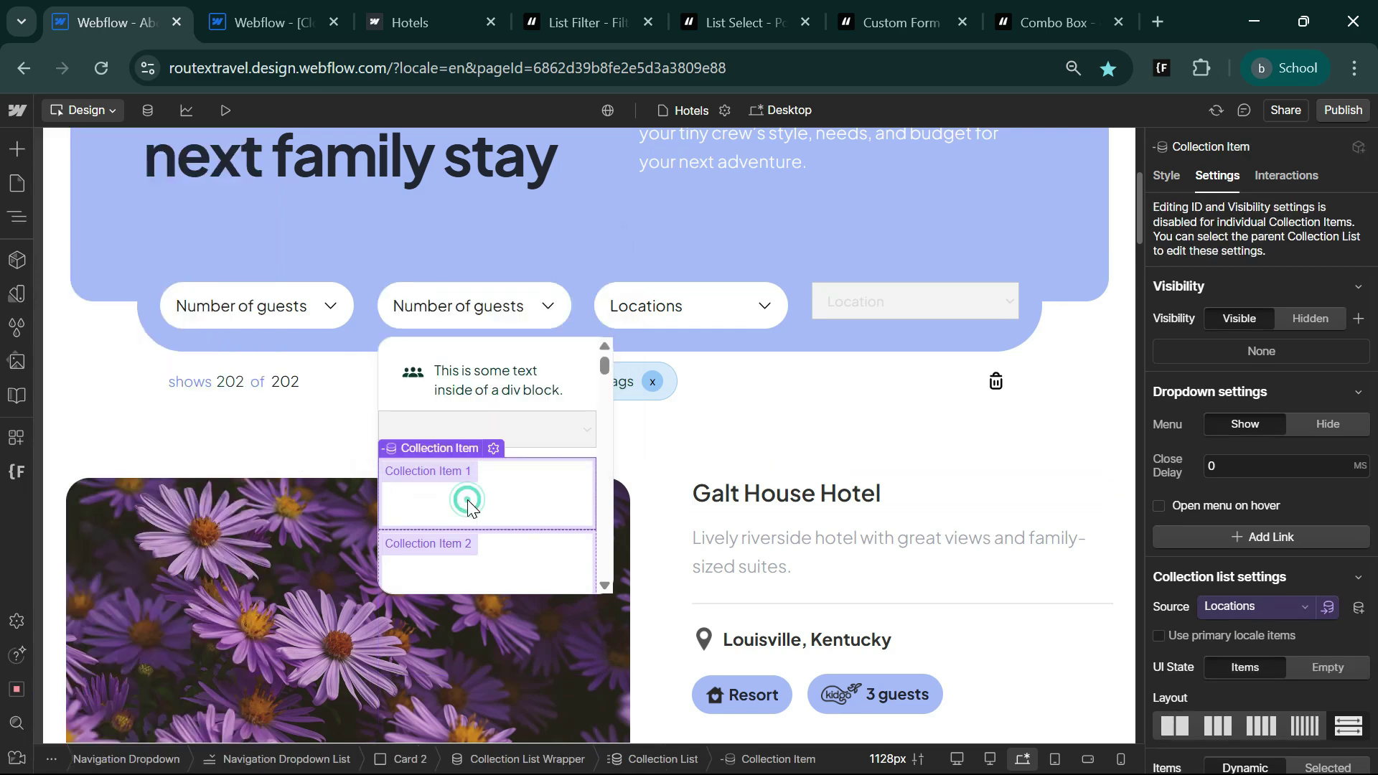
key("ctrl+k")
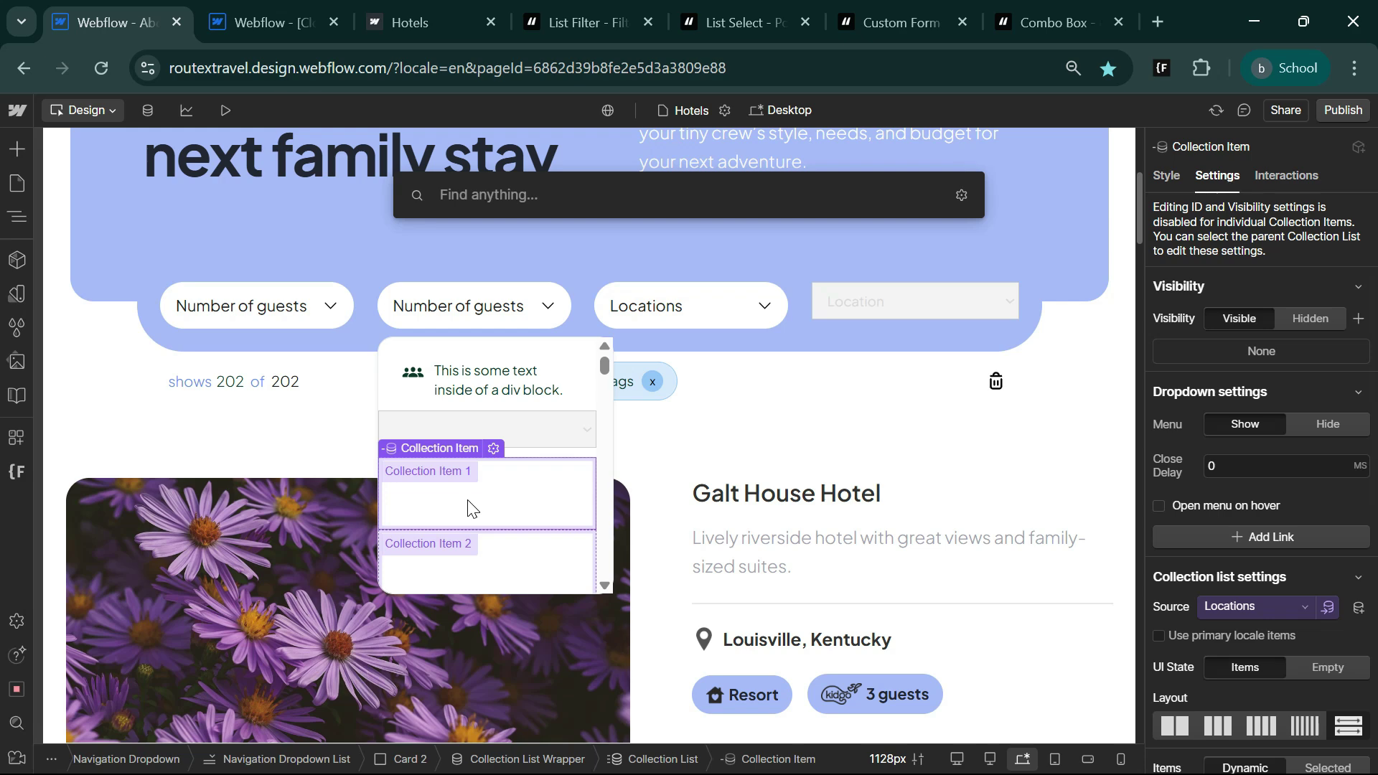
type("tex")
key("Down")
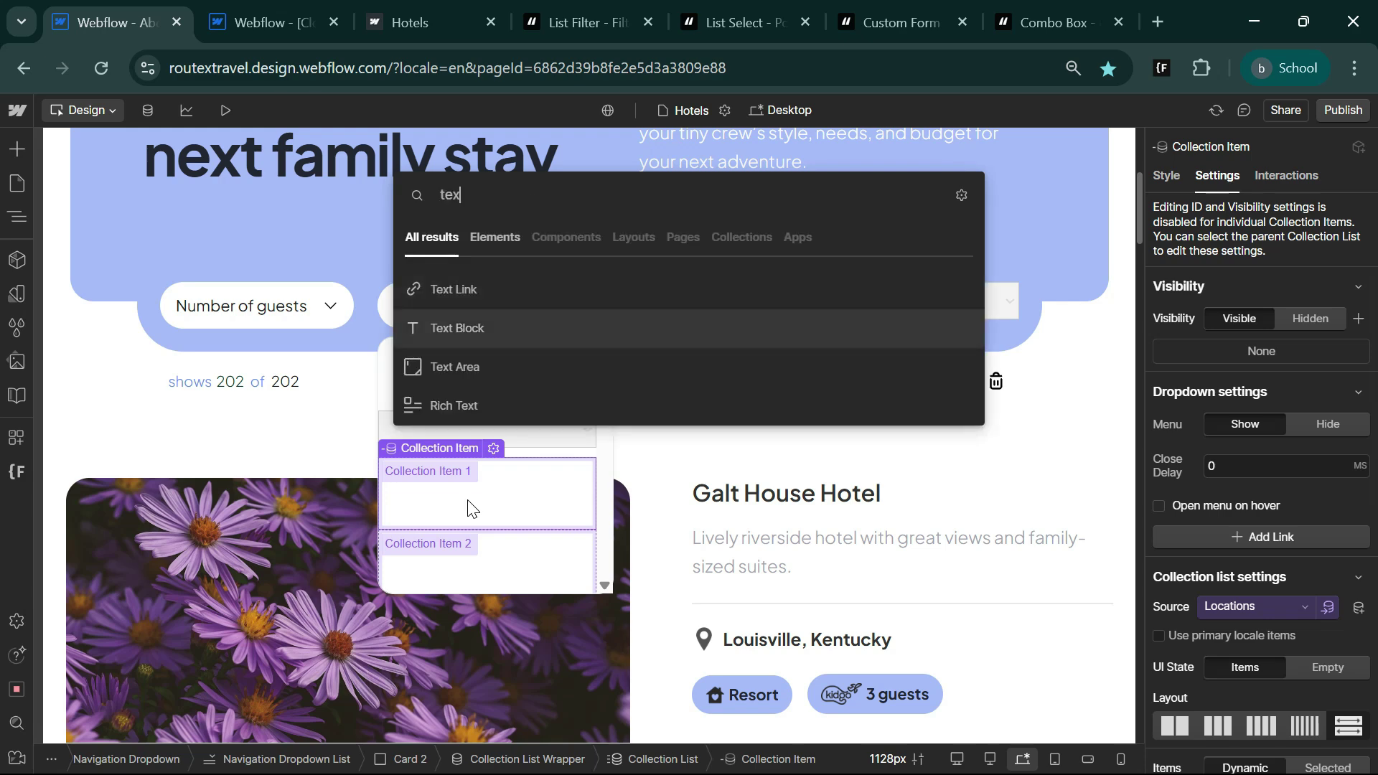
Step: Add a text block inside the Locations collection item and connect its text to the Name field
key("Return")
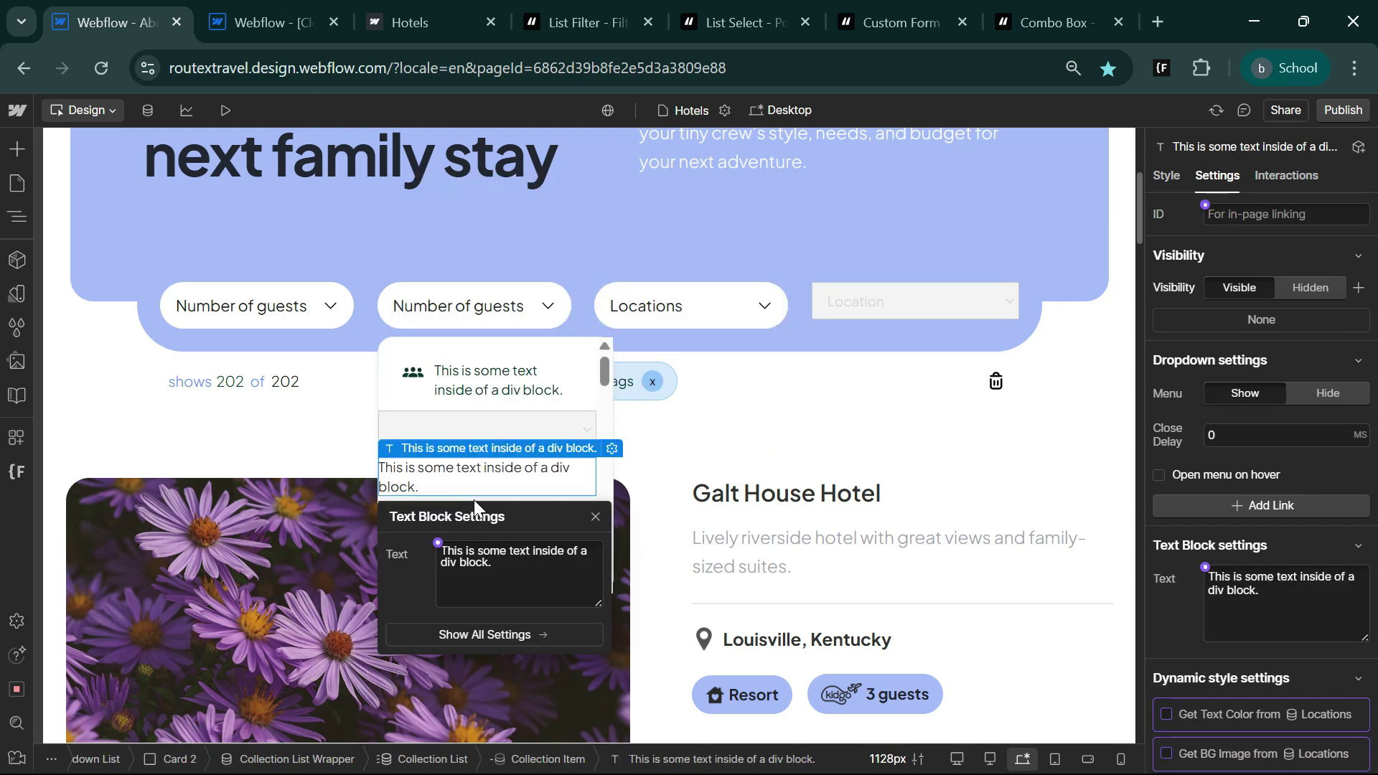
left_click(441, 545)
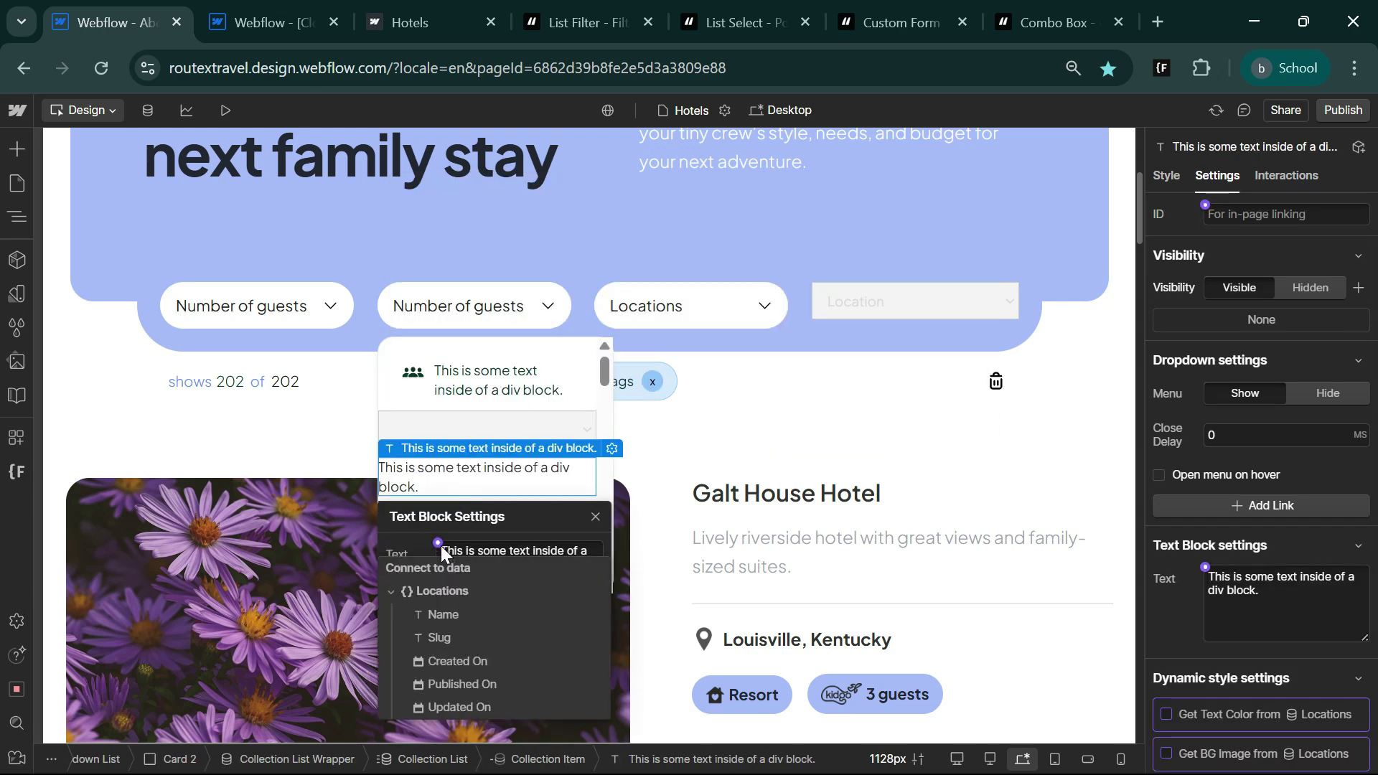
left_click(450, 620)
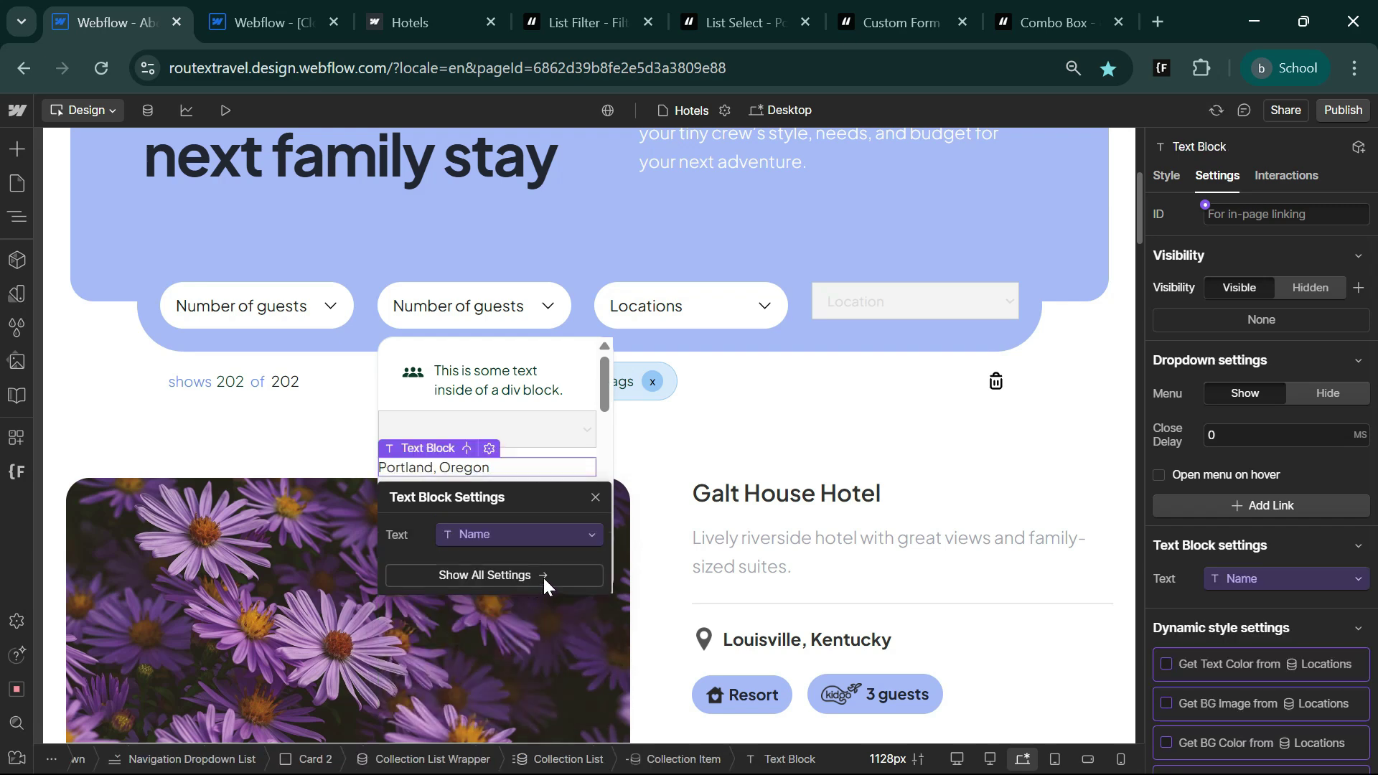
left_click(596, 497)
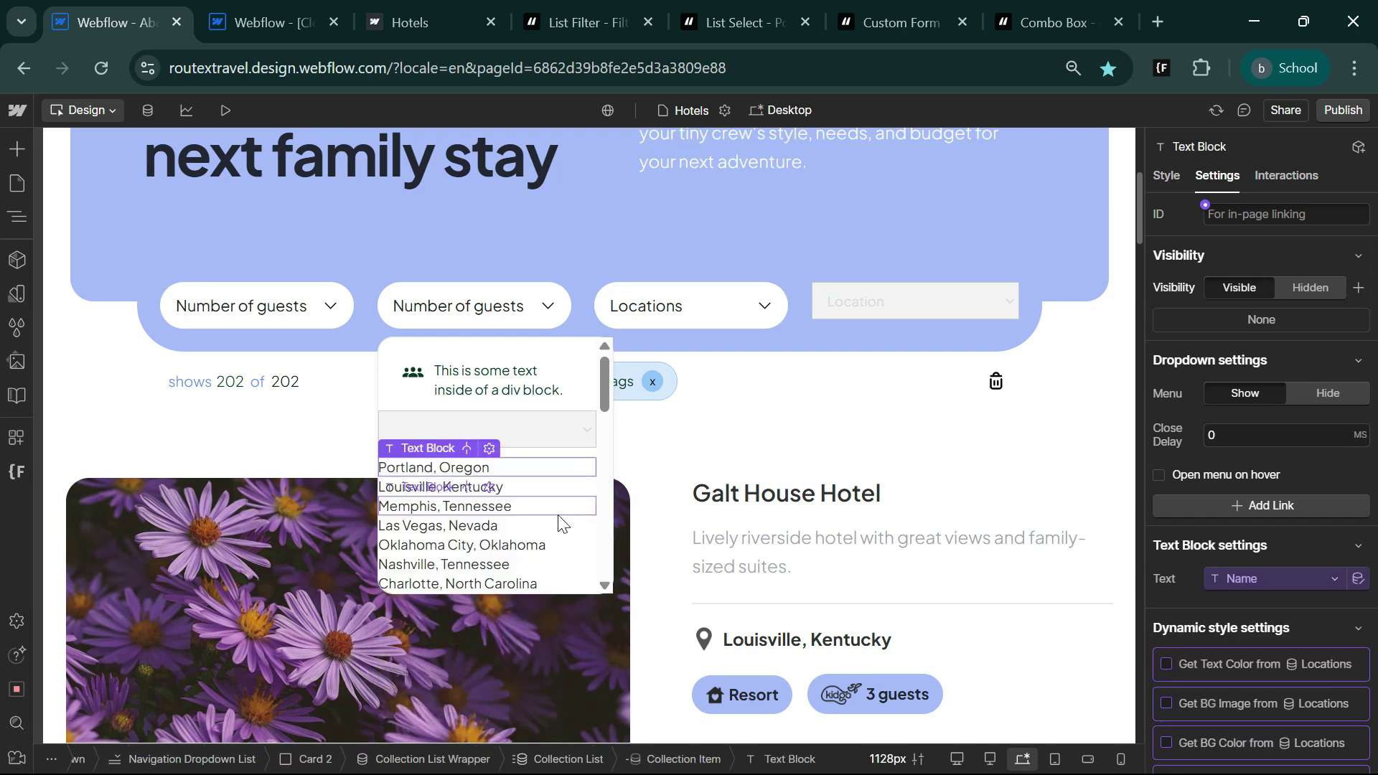
Step: Place the List Select documentation tab beside the Webflow tabs and copy the Collection List attribute name fs-list-element from it
left_click_drag(739, 22, 449, 8)
scroll(476, 507, "up", 5)
scroll(476, 507, "down", 7)
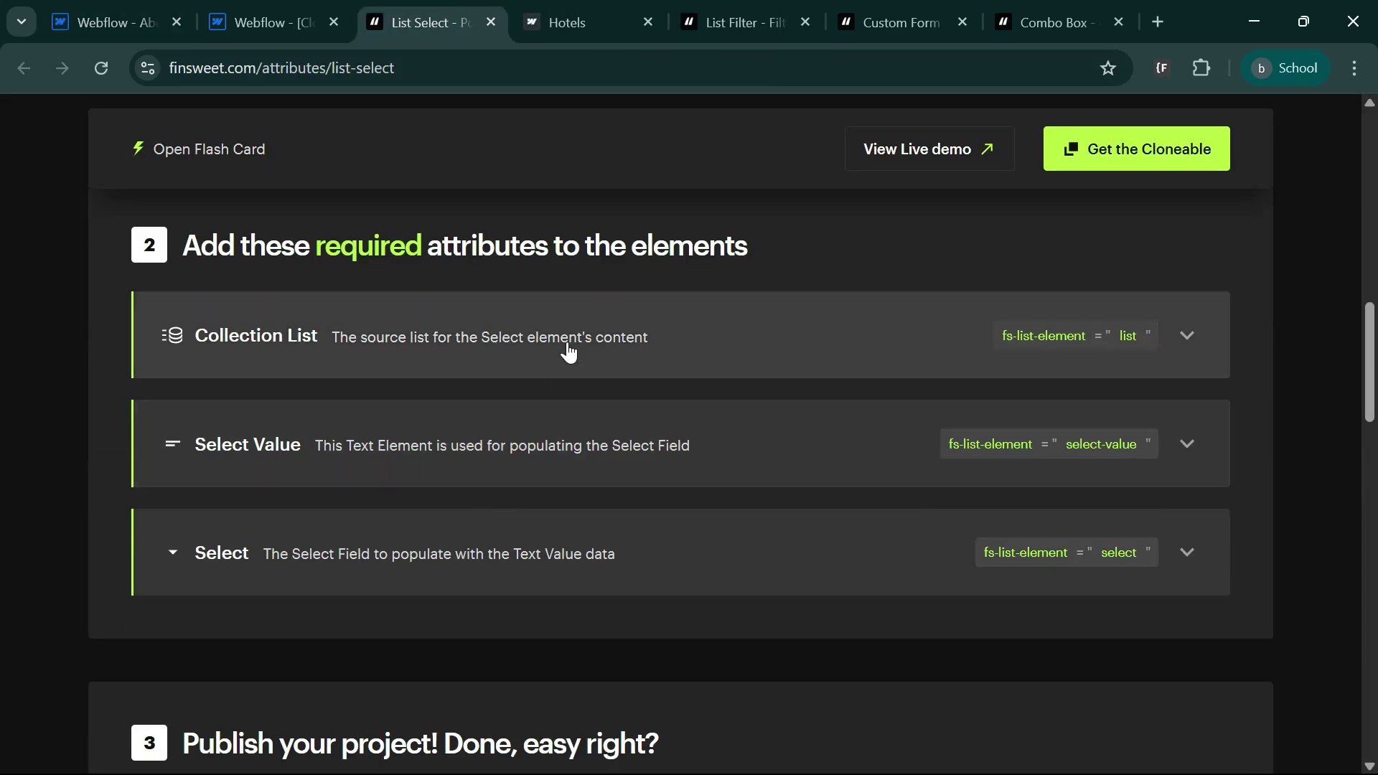
left_click(1046, 350)
left_click(104, 22)
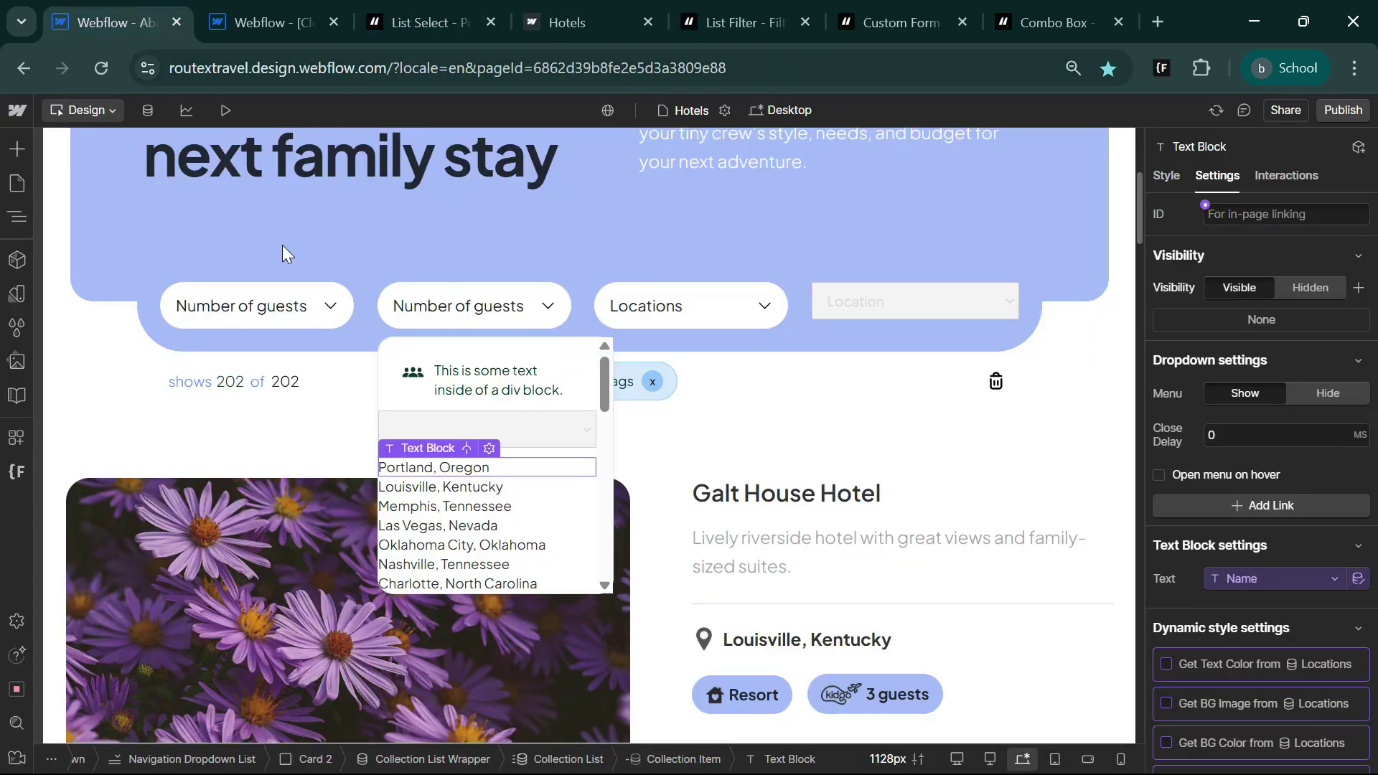
Step: Give the dropdown's Locations Collection List the custom attribute fs-list-element with the value list
left_click(547, 646)
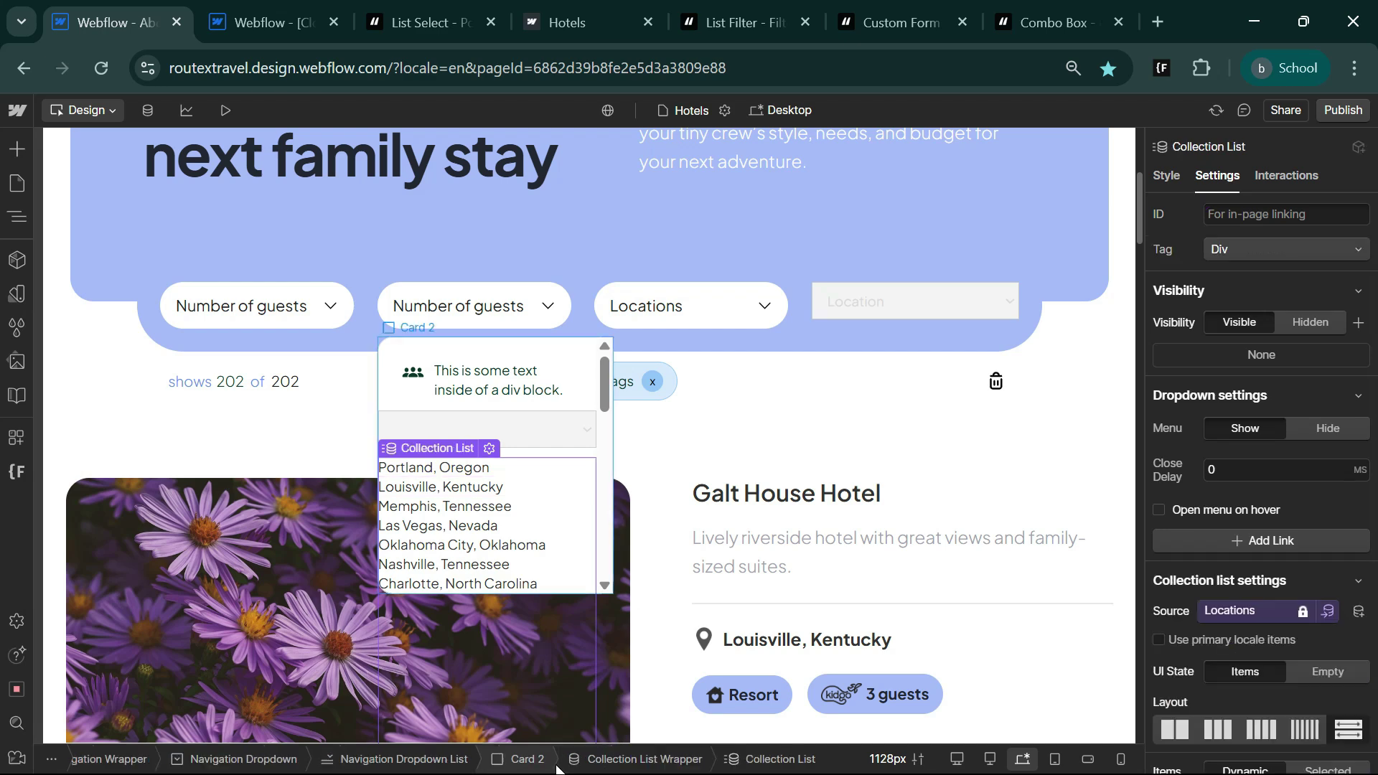
scroll(1274, 643, "down", 5)
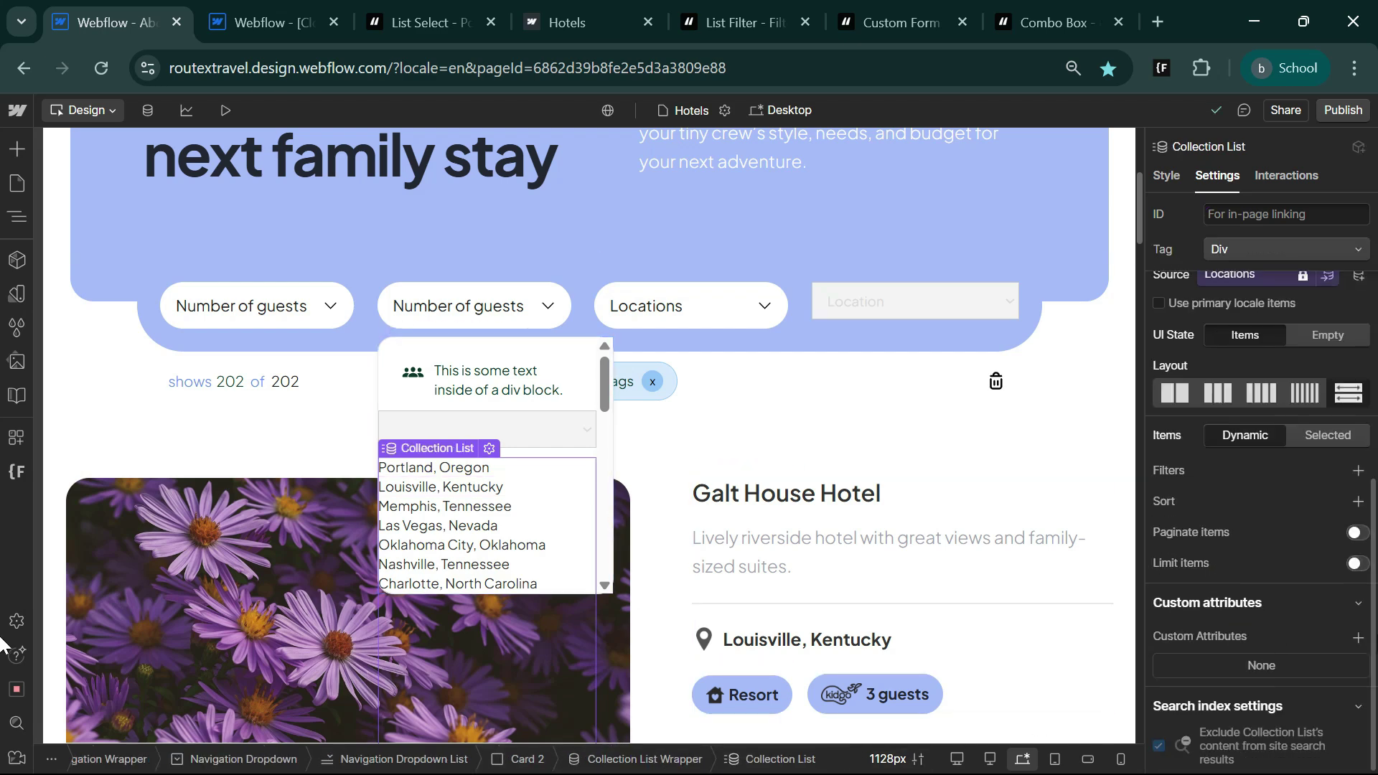
left_click(1359, 638)
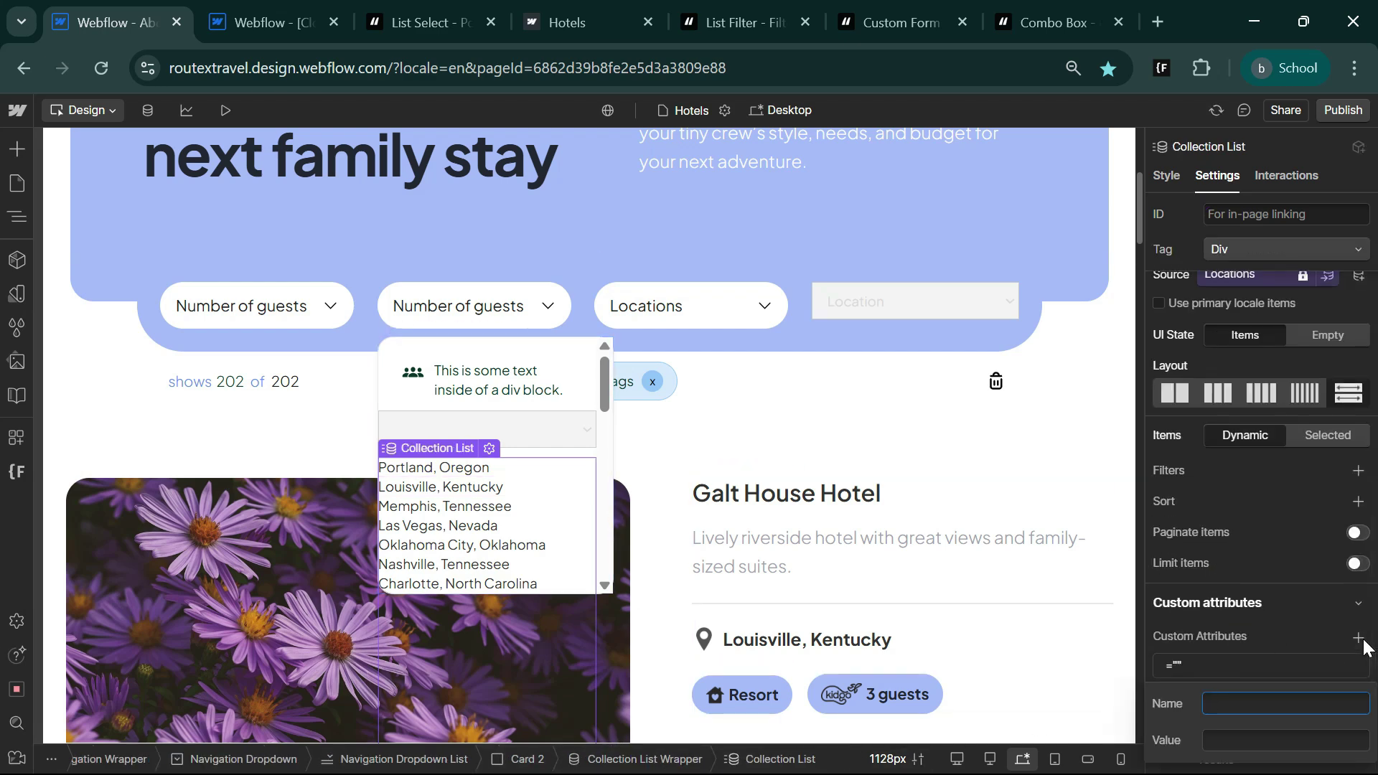
key("ctrl+v")
key("Tab")
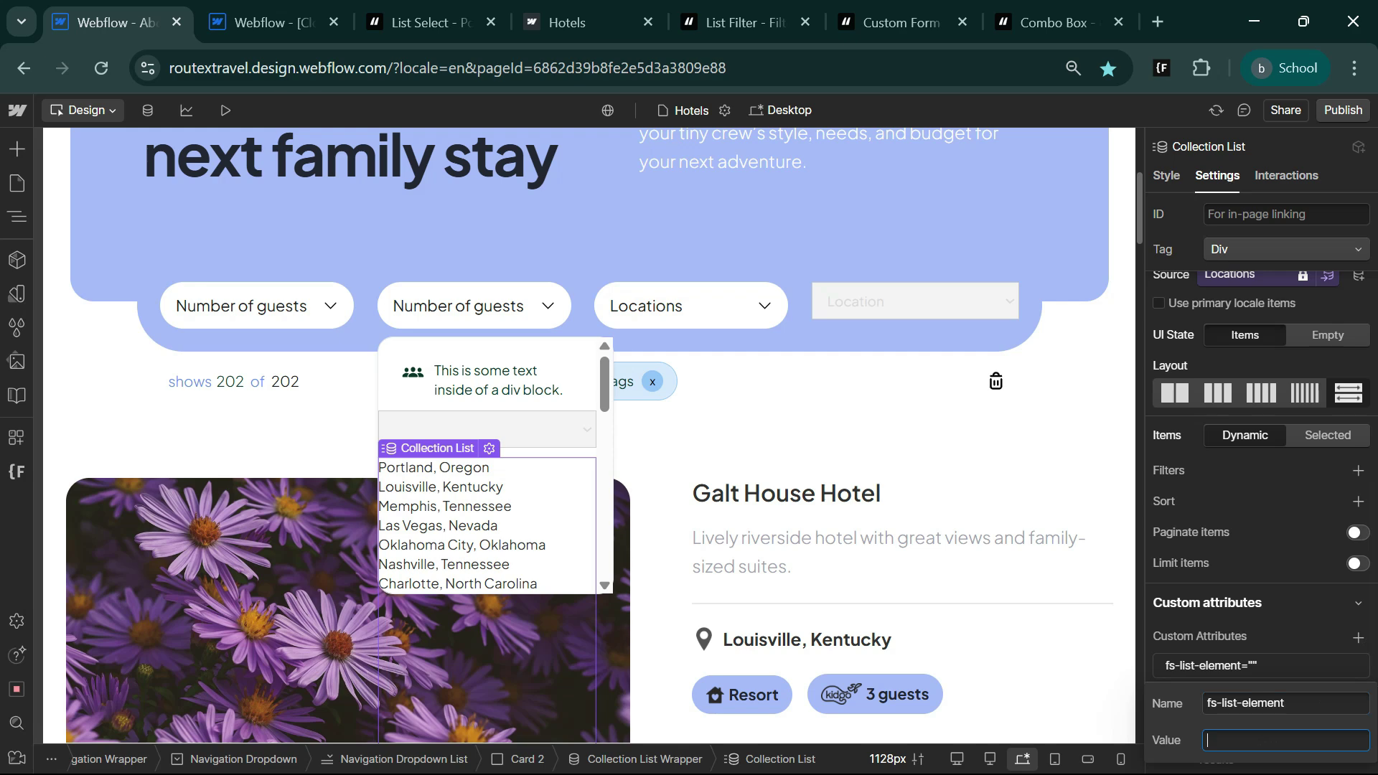
Step: Copy the Select Value attribute's name from the Finsweet List Select documentation and return to the Webflow designer
left_click(384, 25)
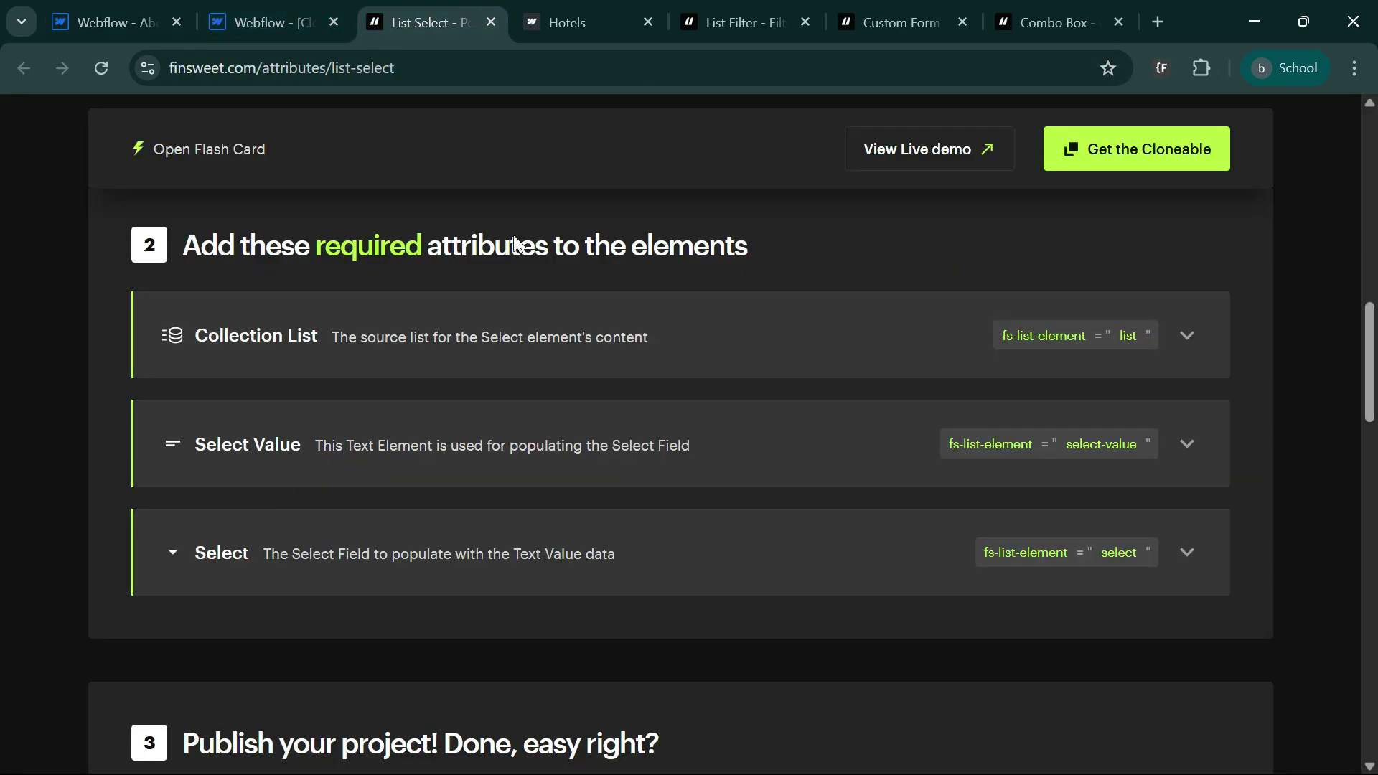
left_click(978, 452)
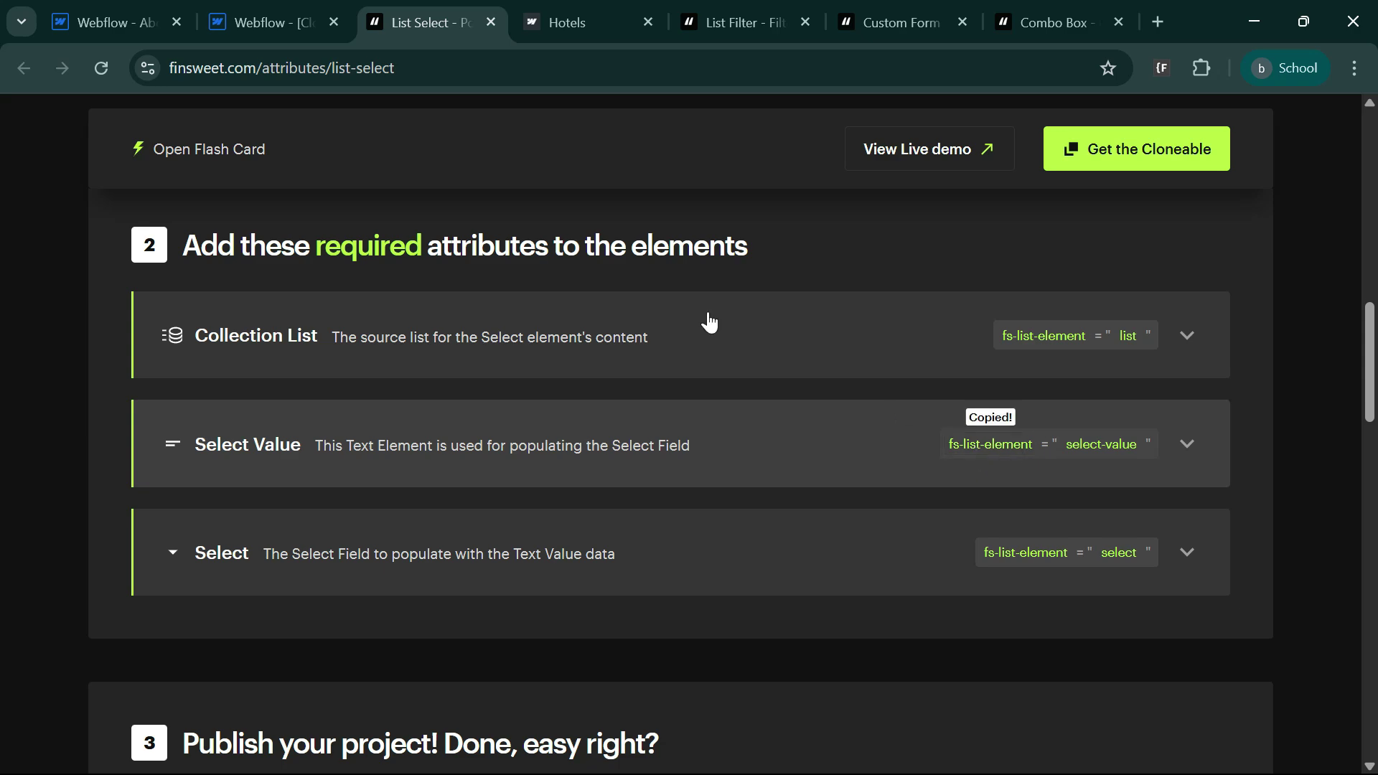
left_click(117, 9)
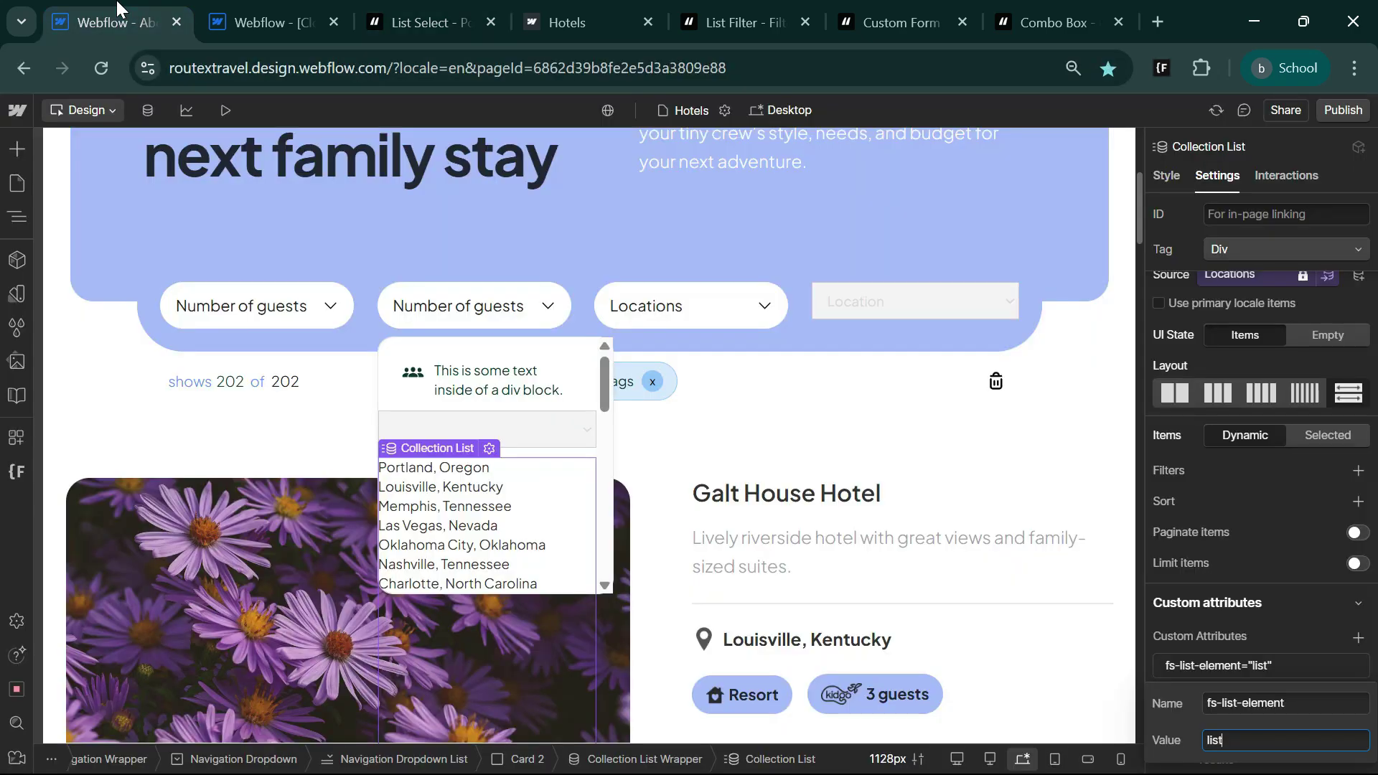
left_click(424, 21)
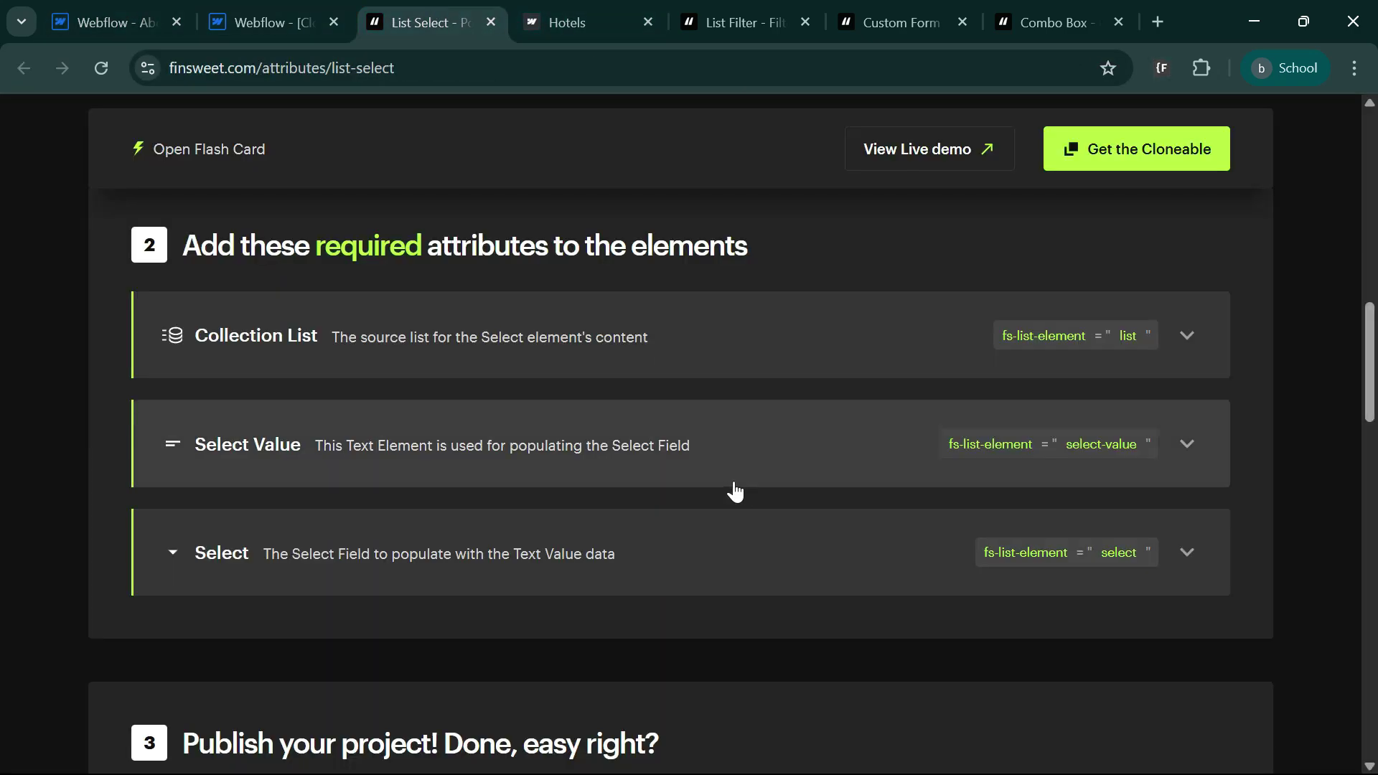
left_click(702, 465)
left_click(110, 5)
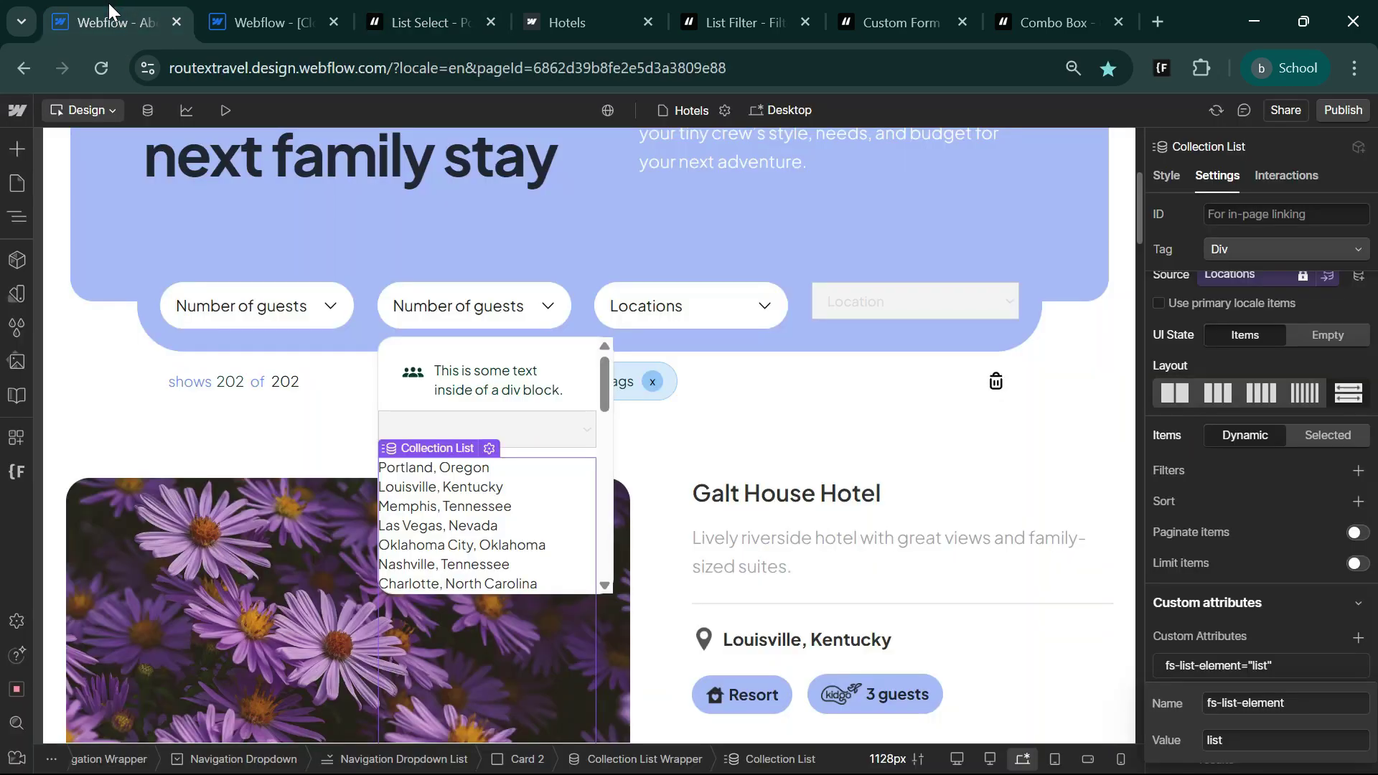
Step: Add the custom attribute fs-list-element with the copied value select-value to the location name text block
left_click(453, 471)
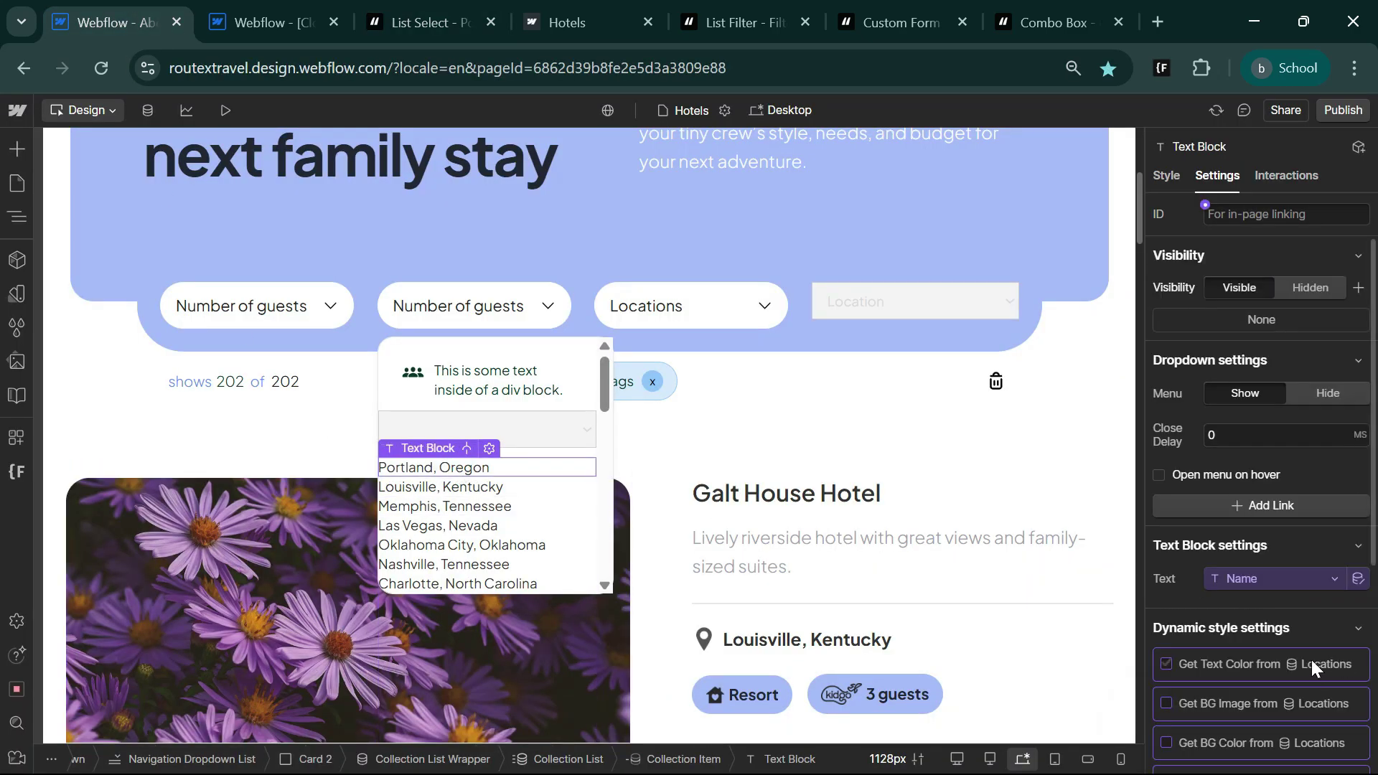
scroll(1292, 692, "down", 5)
left_click(1358, 653)
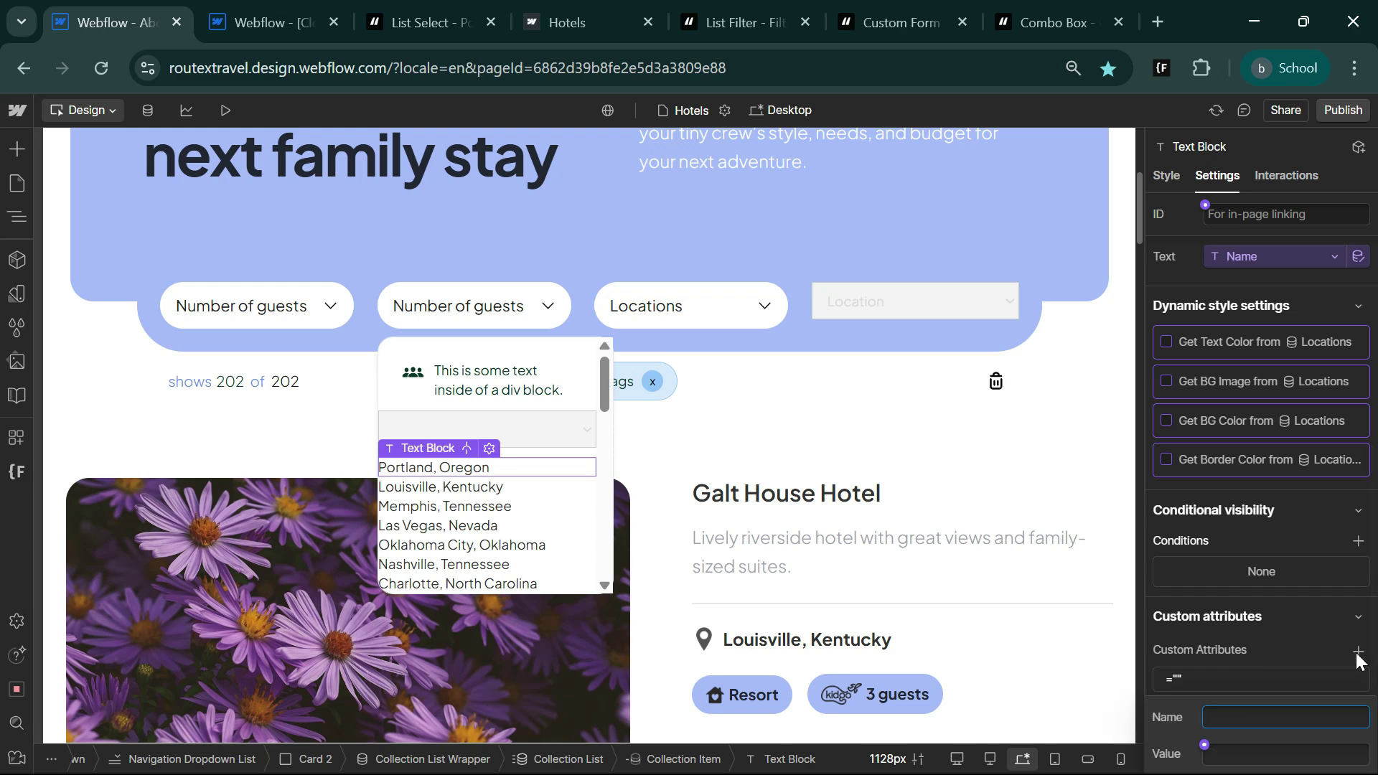
key("ctrl+v")
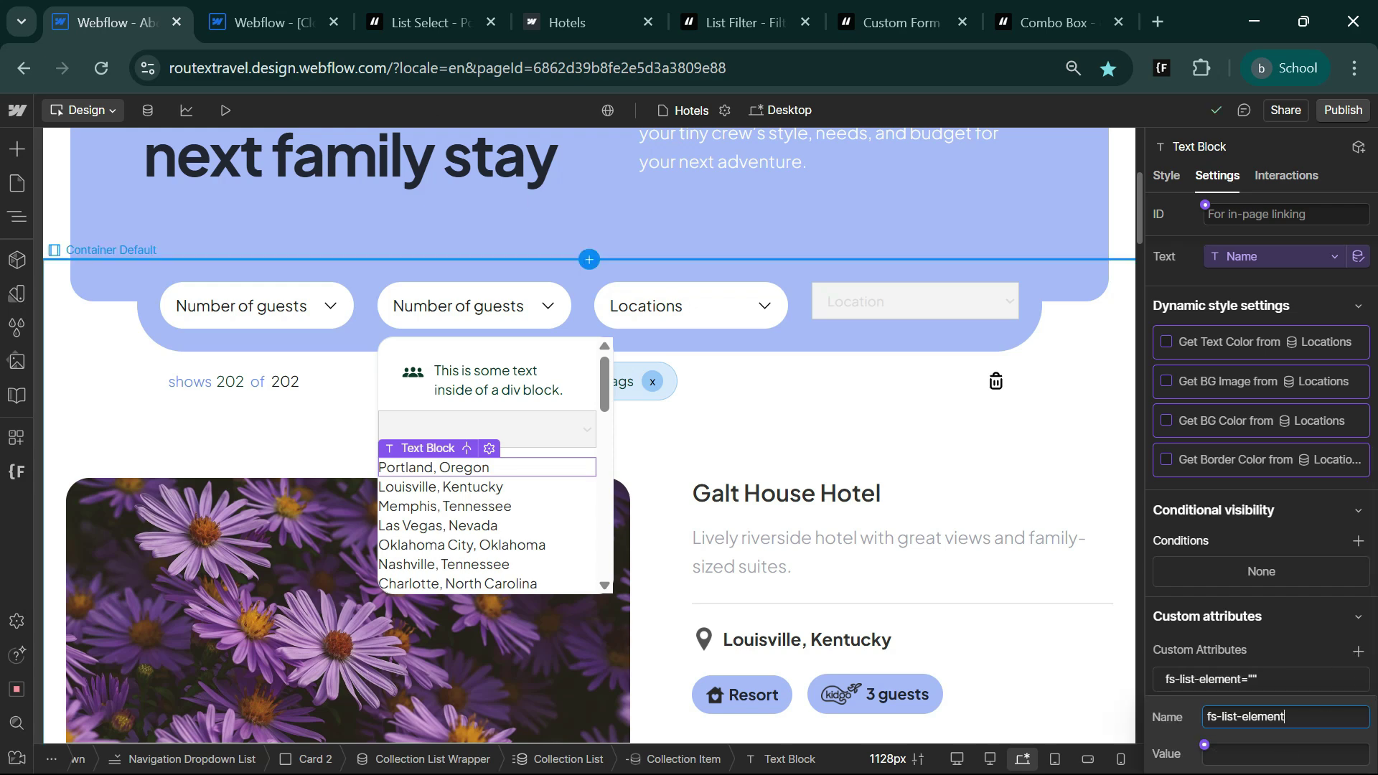
left_click(428, 22)
left_click(1103, 459)
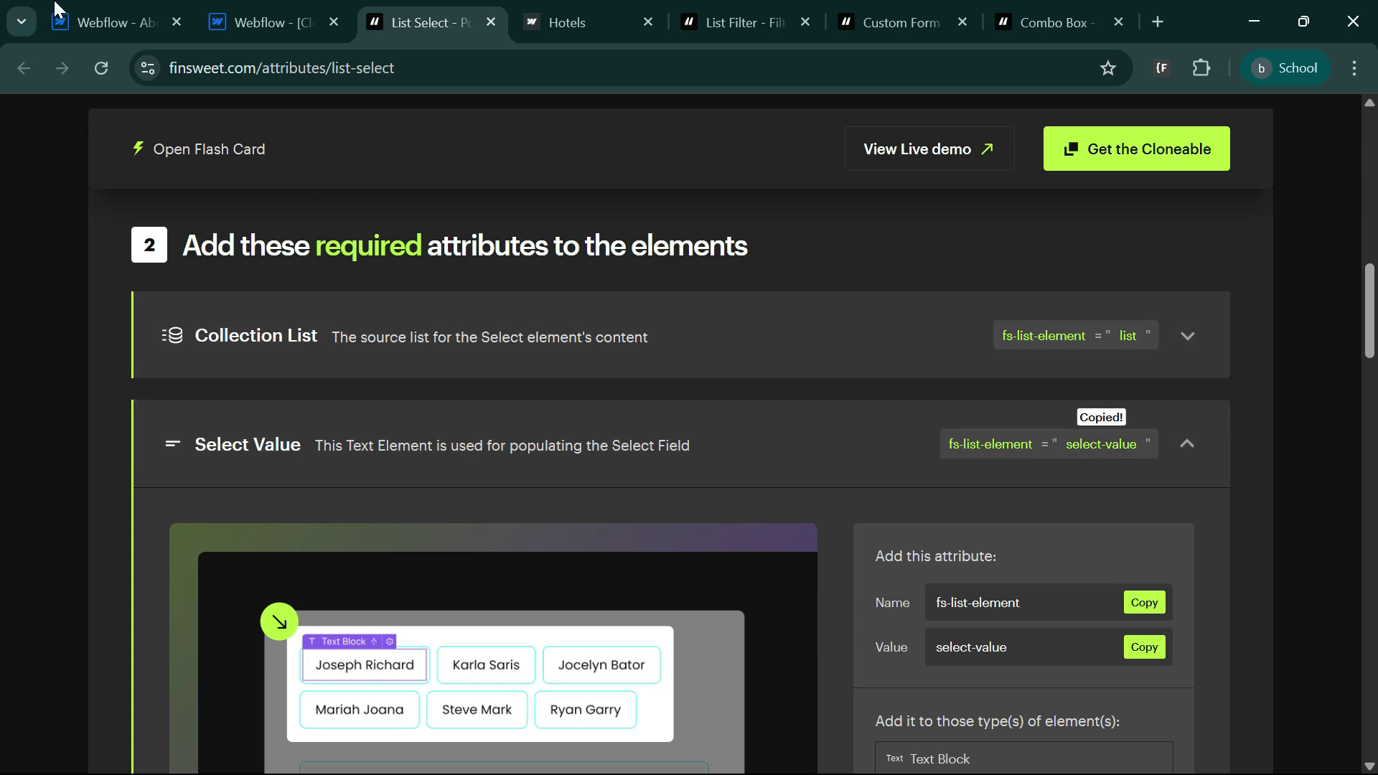
left_click(68, 20)
left_click(1285, 754)
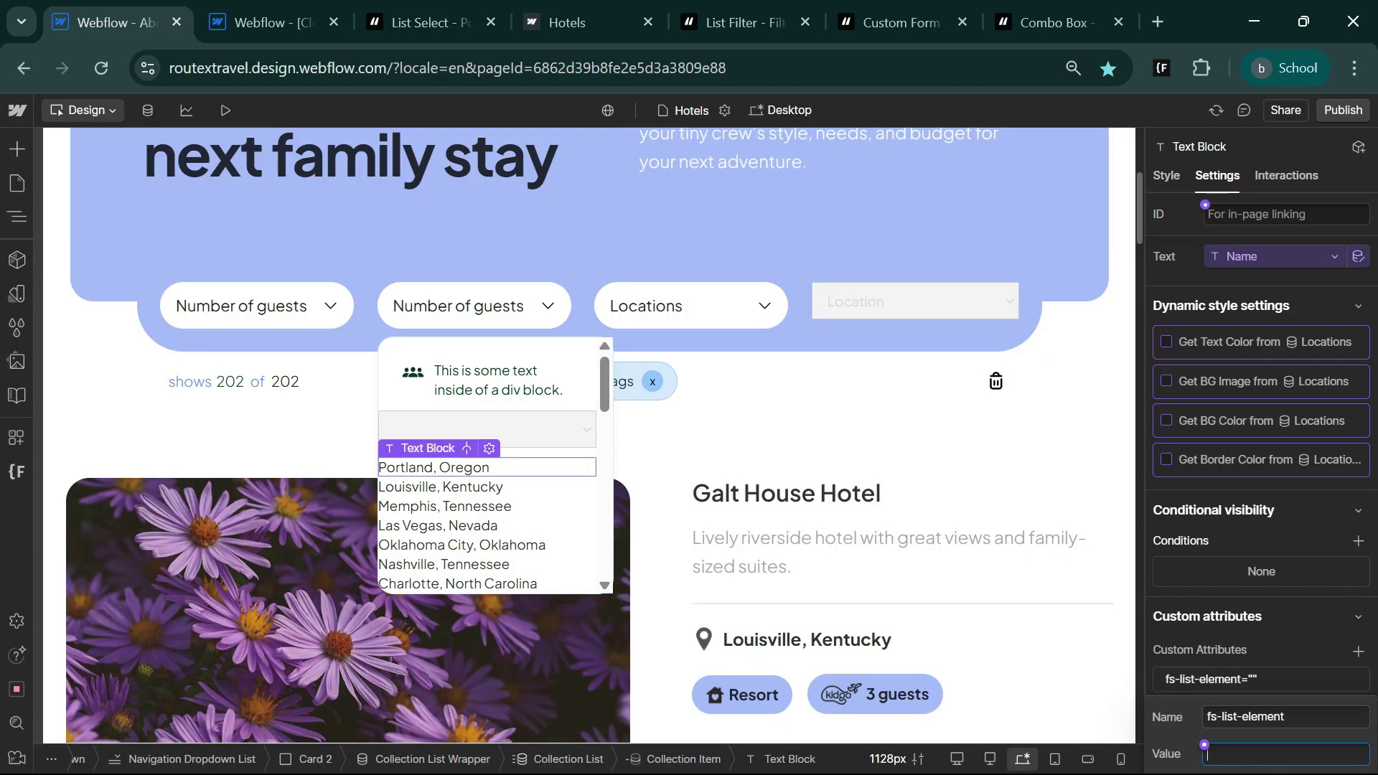
key("ctrl+v")
key("Return")
Step: Copy the Select element's attribute name fs-list-element and value select from the documentation, and return to the Webflow designer
left_click(424, 22)
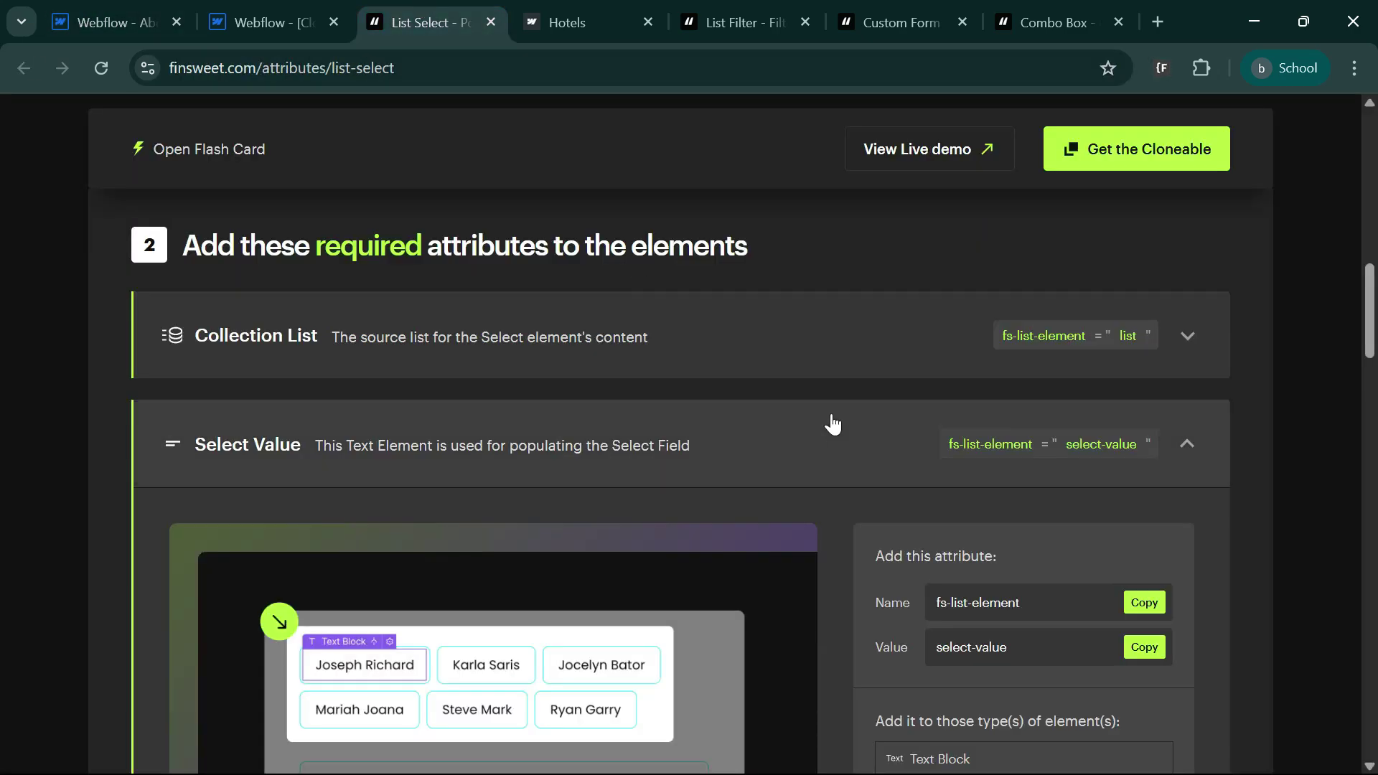
left_click(828, 424)
scroll(833, 432, "down", 2)
left_click(791, 378)
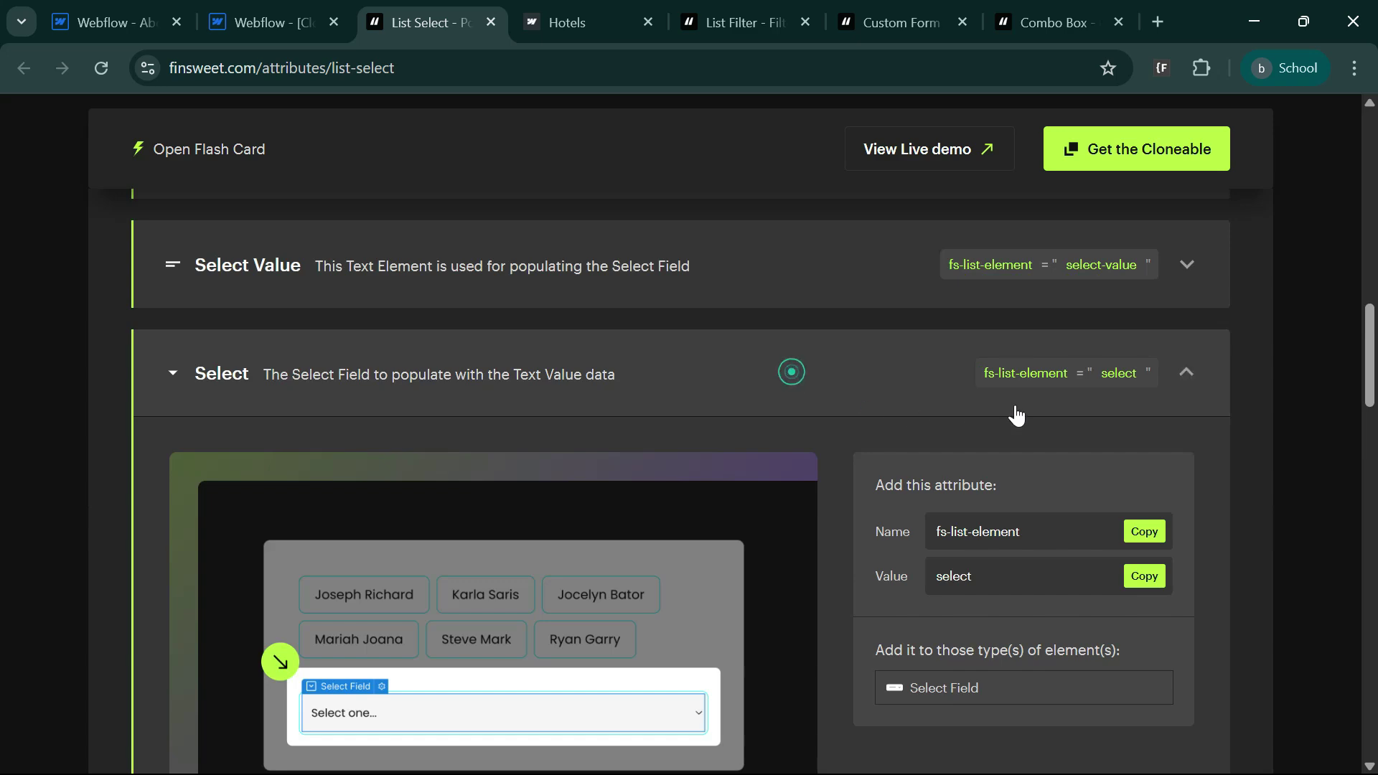
left_click(1029, 386)
left_click(1120, 373)
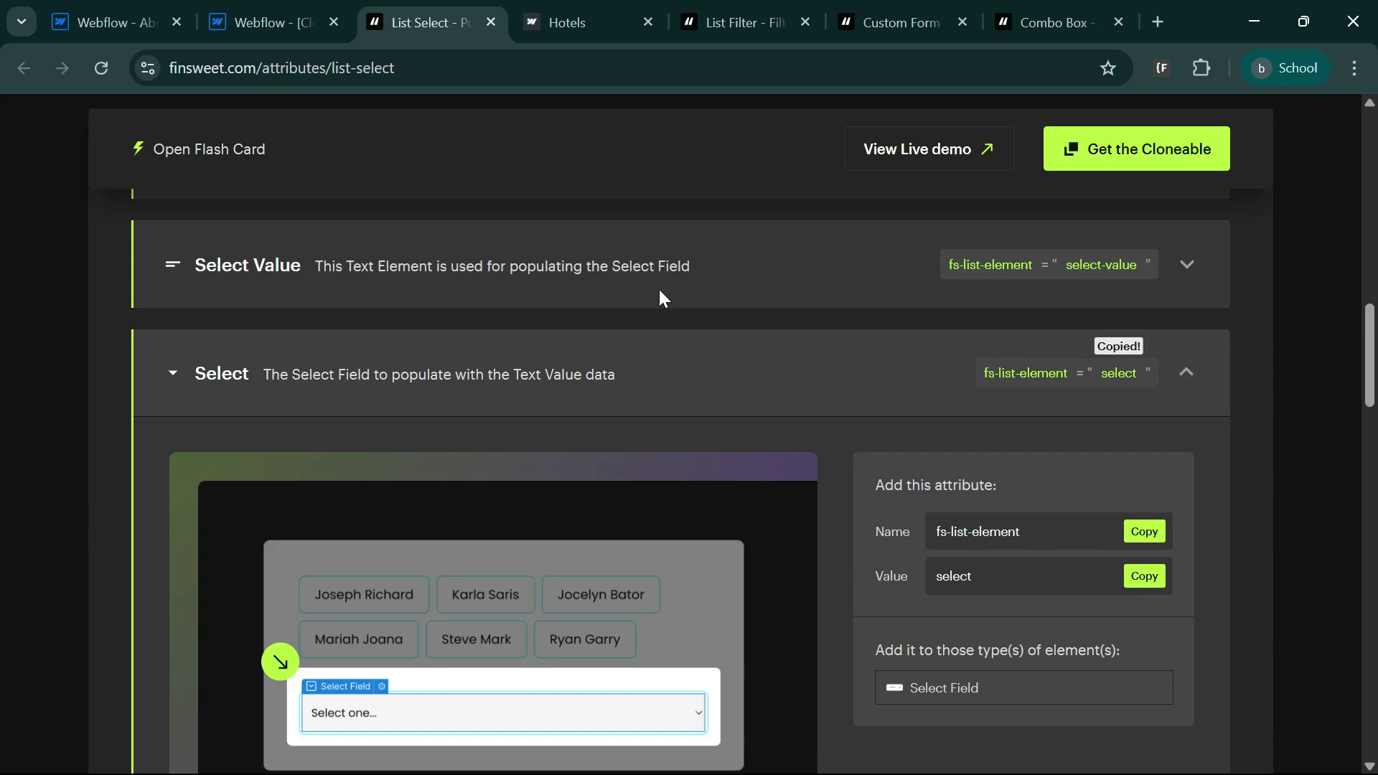
left_click(104, 22)
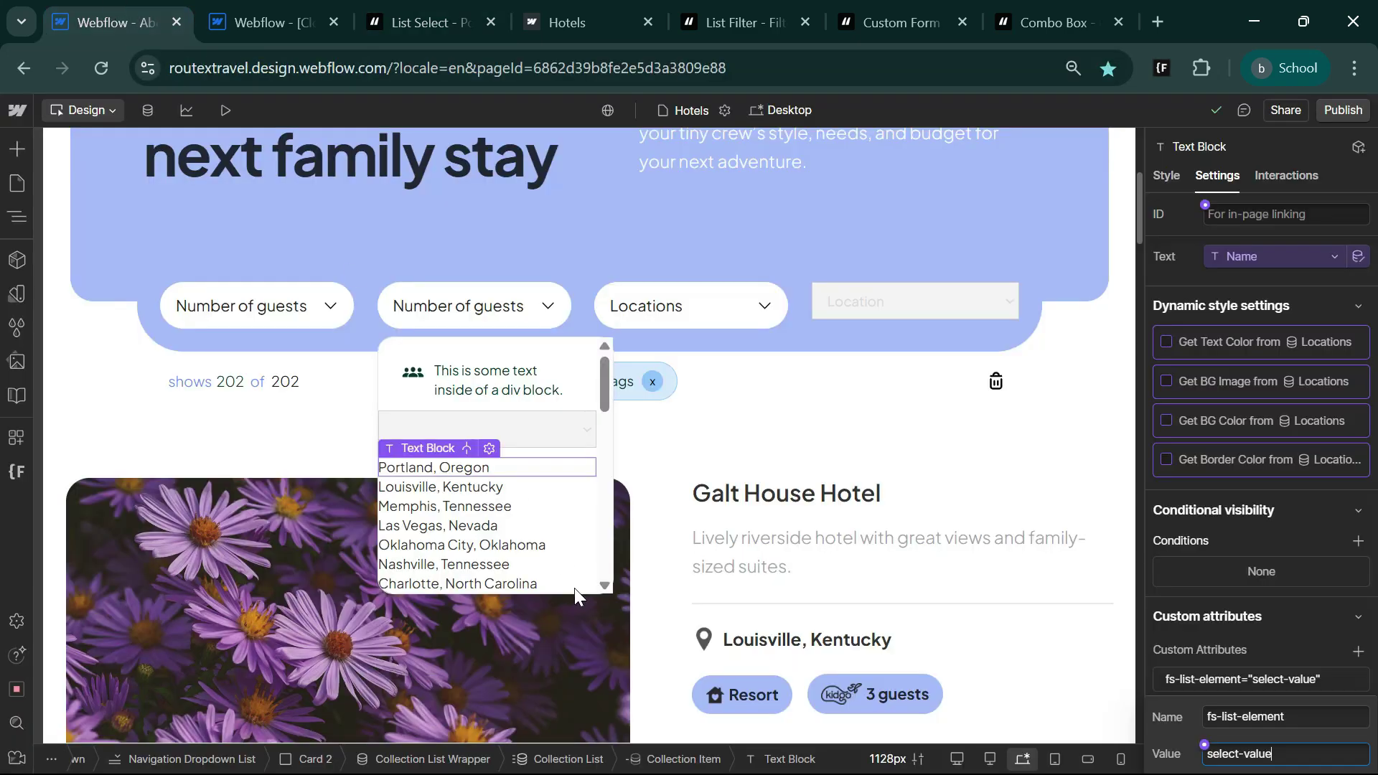
Step: Add the custom attribute fs-list-element with the value select to the Guest select field in the second dropdown
left_click(547, 433)
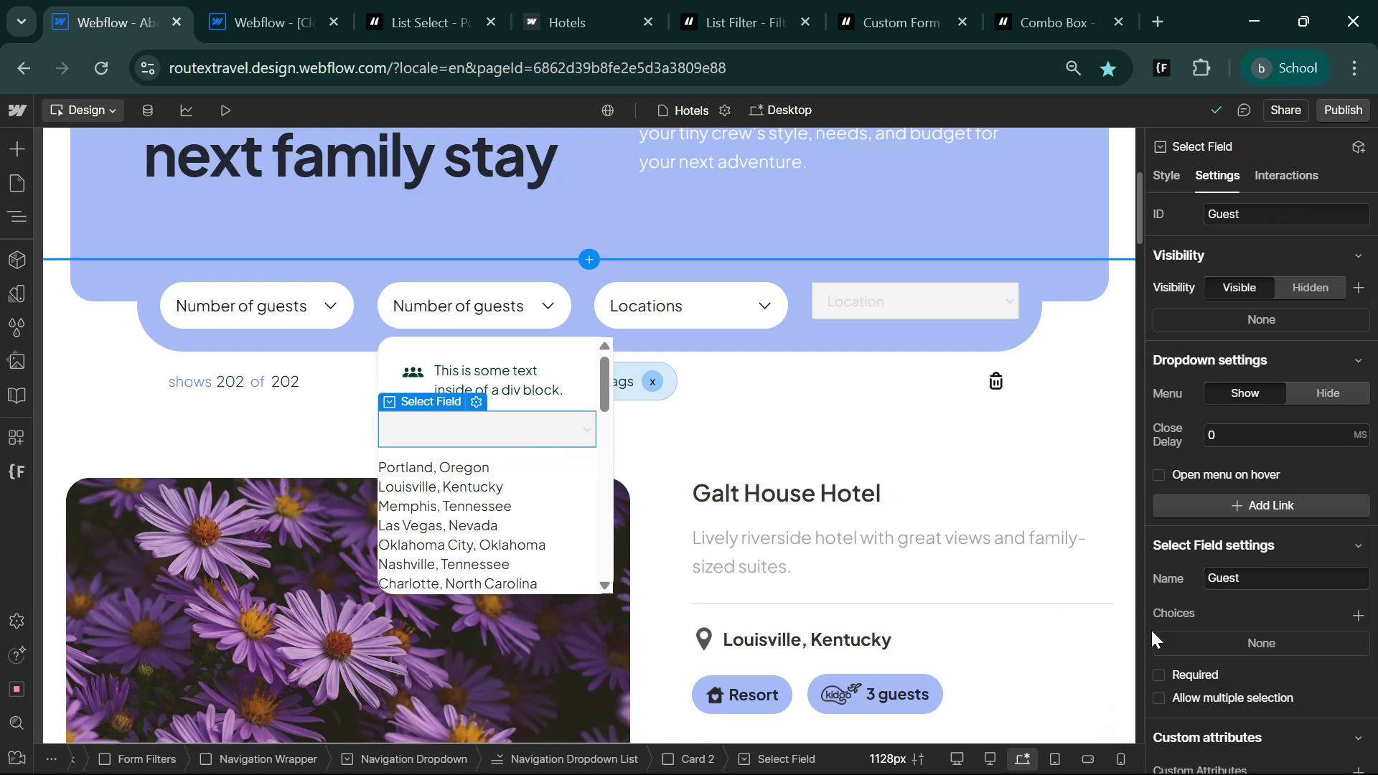
scroll(1261, 711, "down", 2)
left_click(1357, 654)
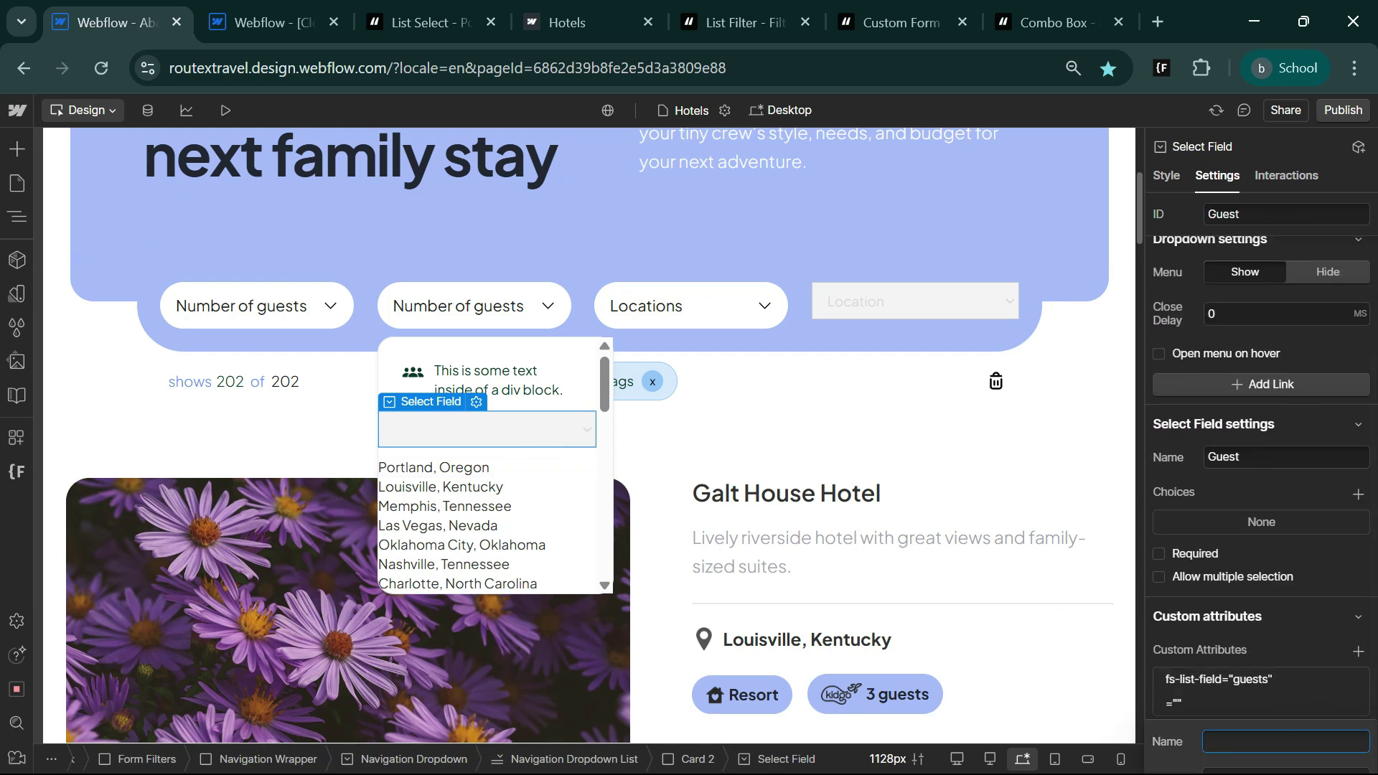
key("Tab")
type("select")
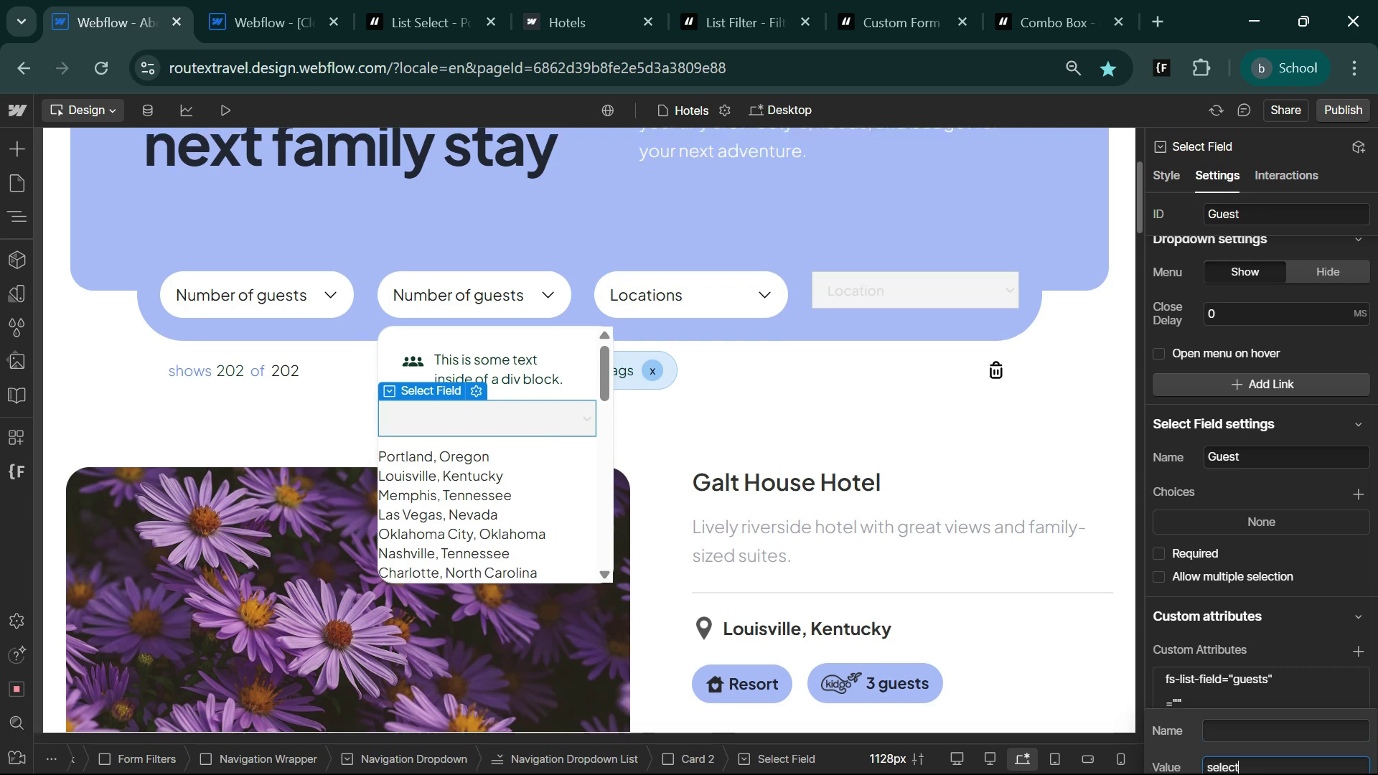
left_click(1285, 730)
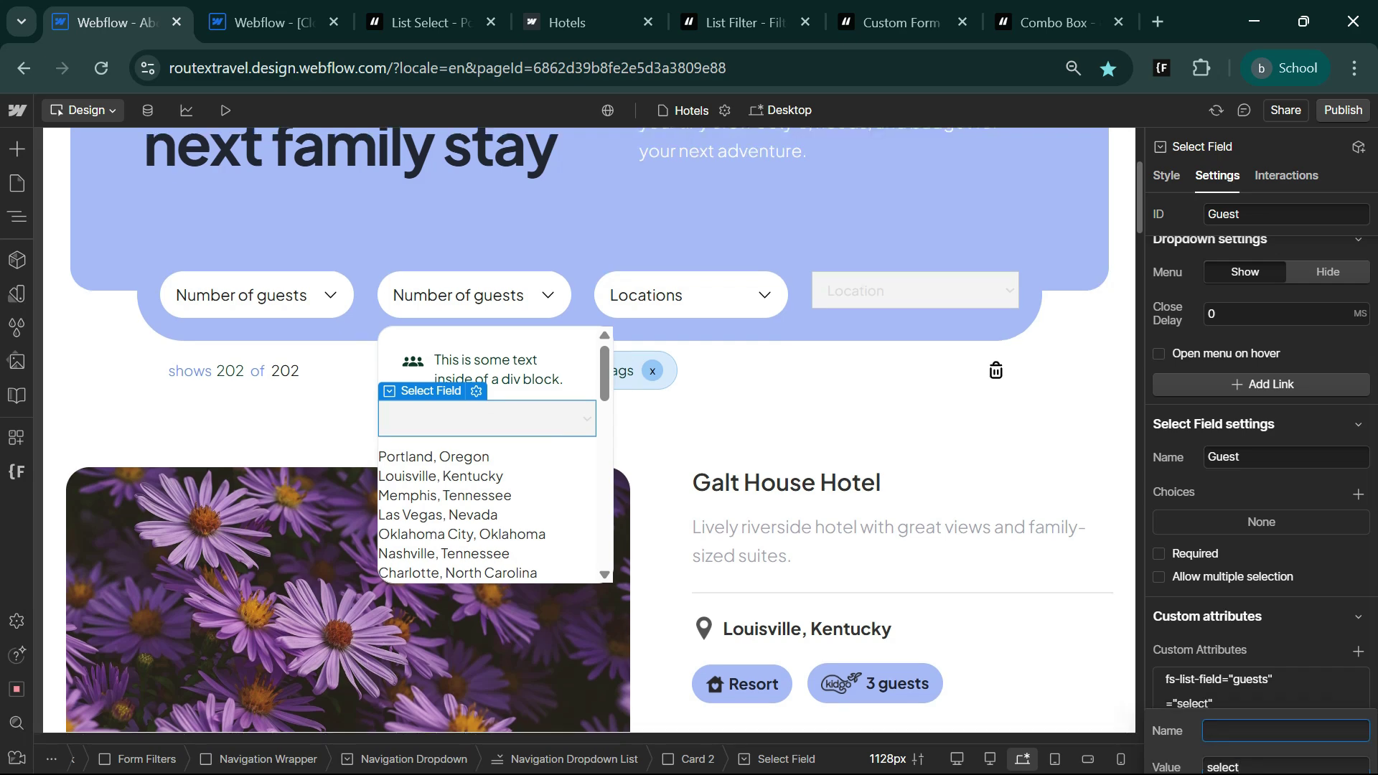
key("super+v")
key("Down")
key("Return")
left_click(1230, 640)
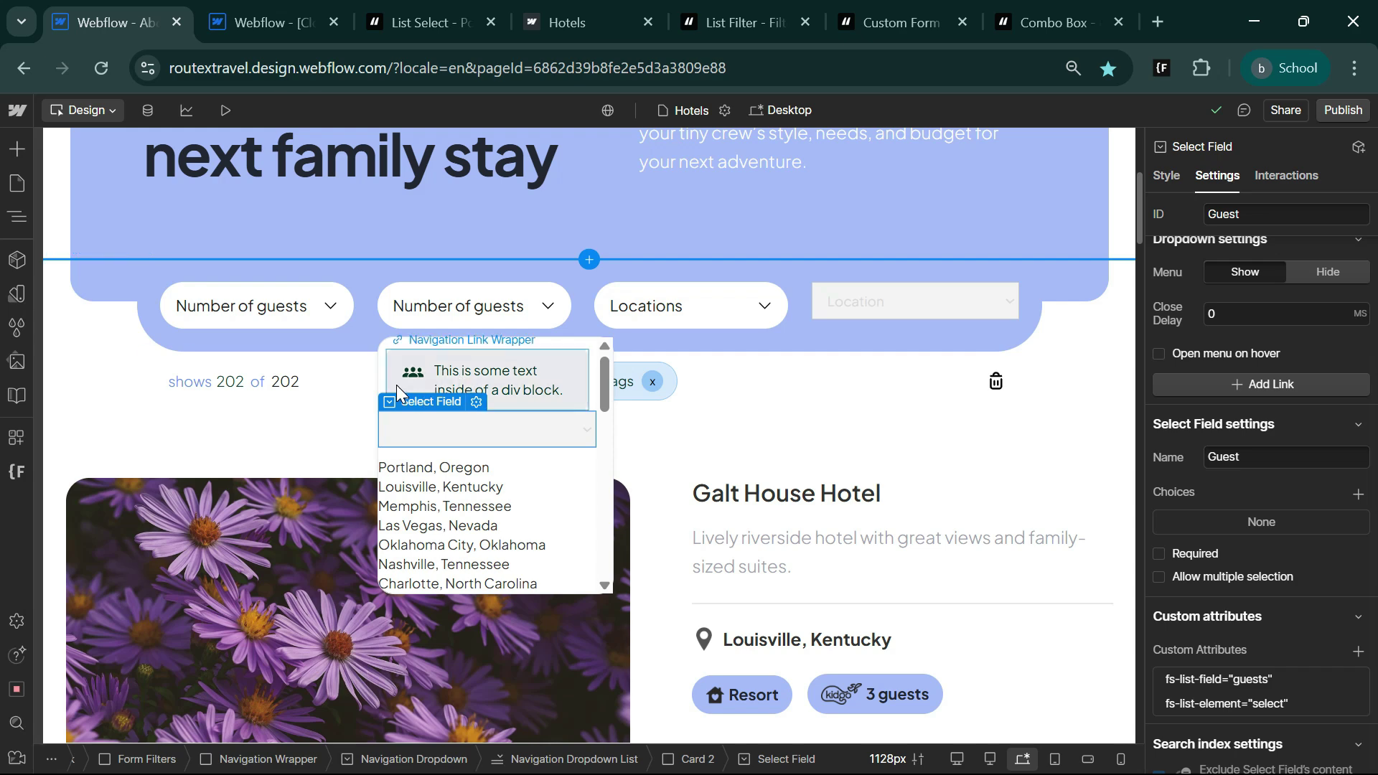
Step: Apply the existing hide class to the Collection List Wrapper that holds the location names
left_click(431, 506)
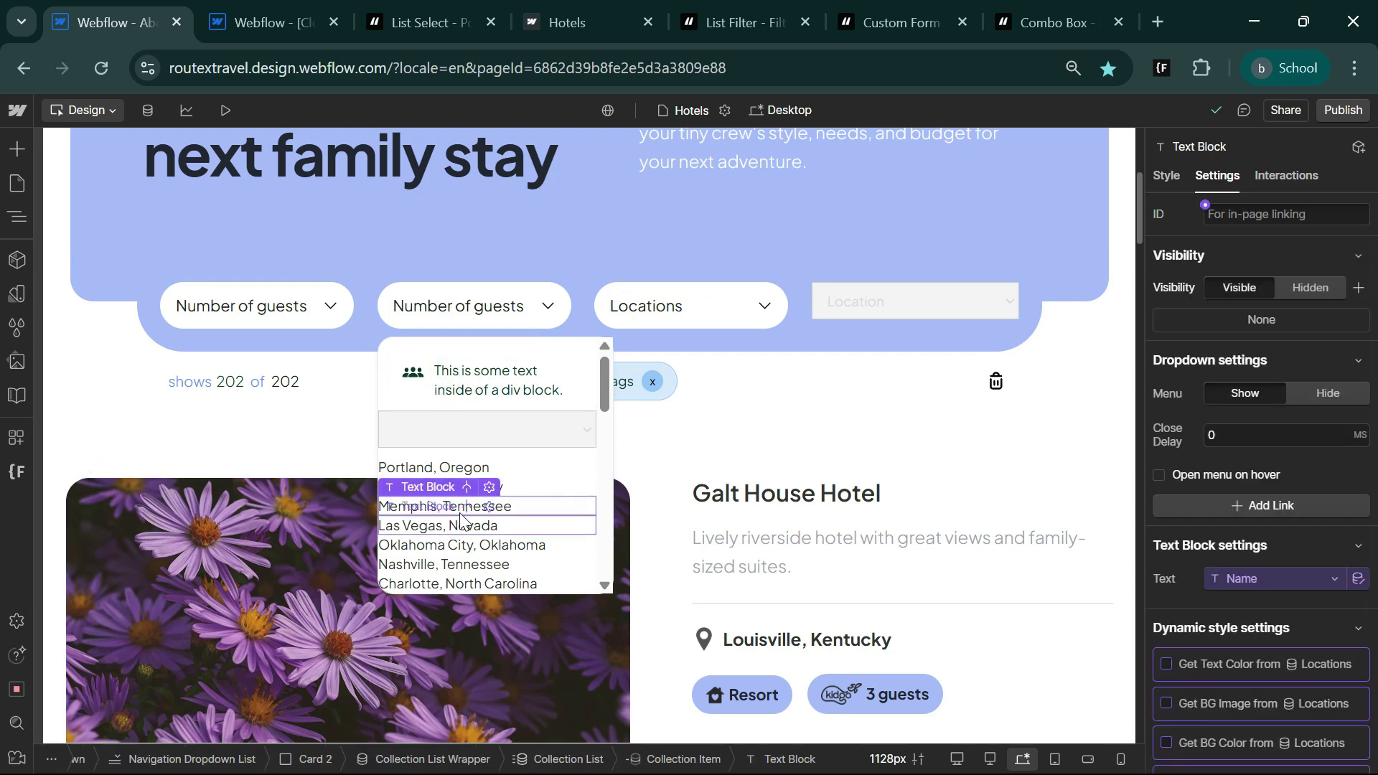
left_click(431, 759)
left_click(1166, 175)
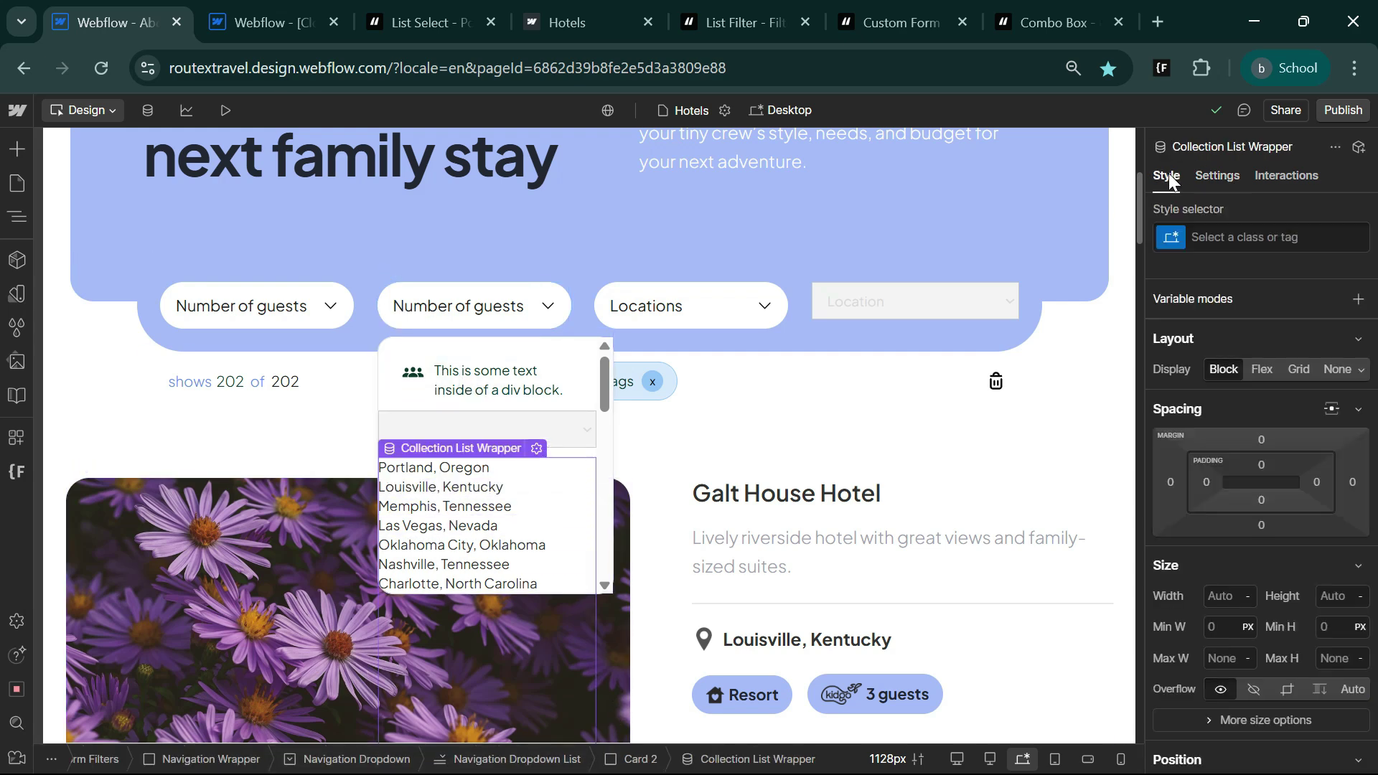
left_click(1224, 237)
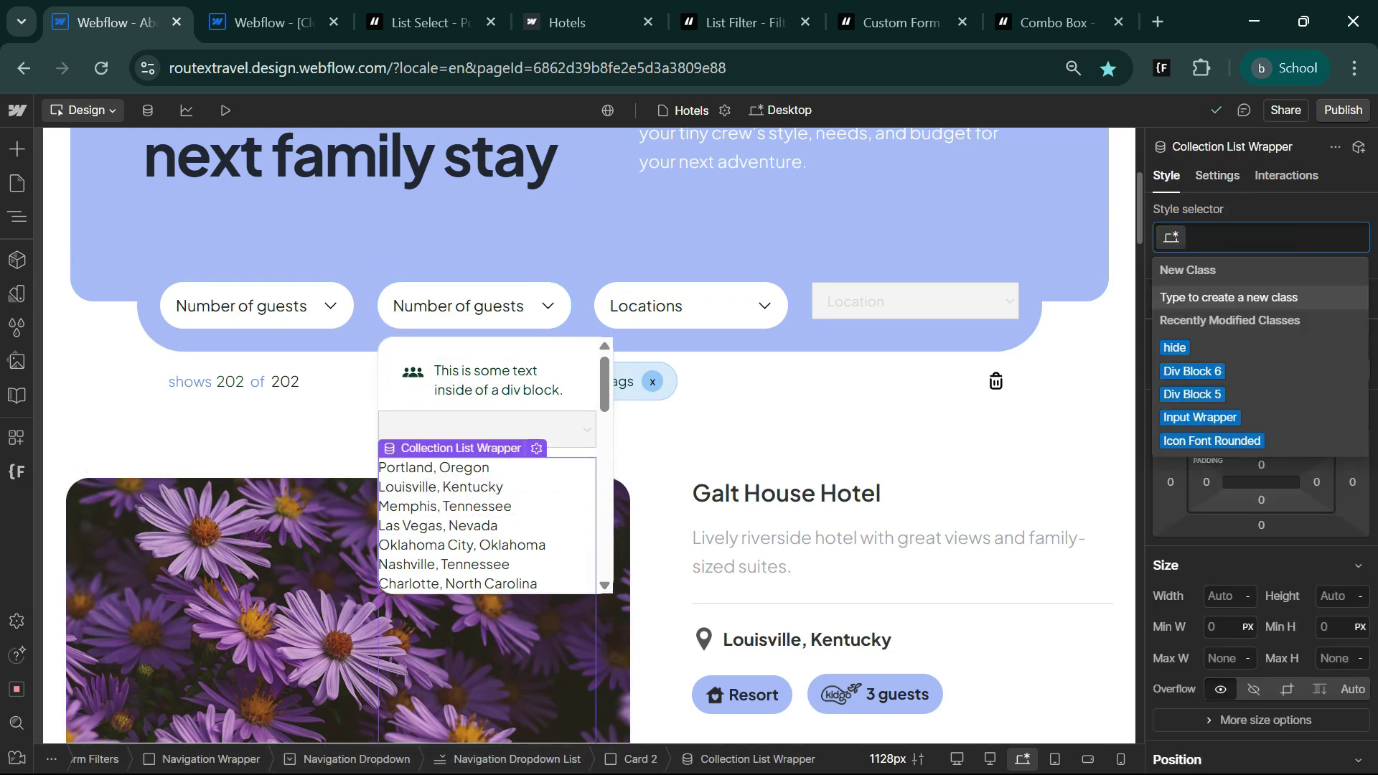
left_click(1195, 355)
Step: Set the fs-list-field attribute of the Guest select field in the second dropdown to locations
left_click(460, 430)
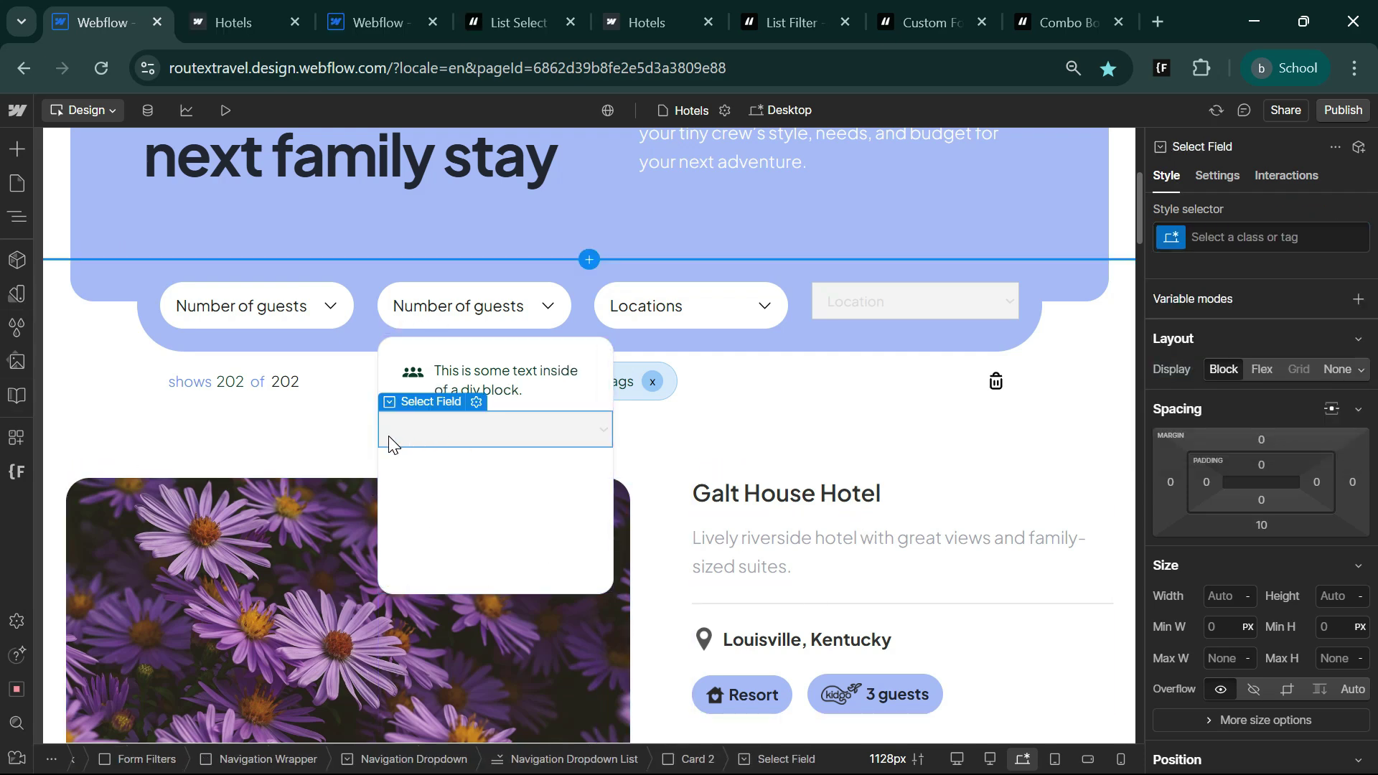
left_click(1218, 175)
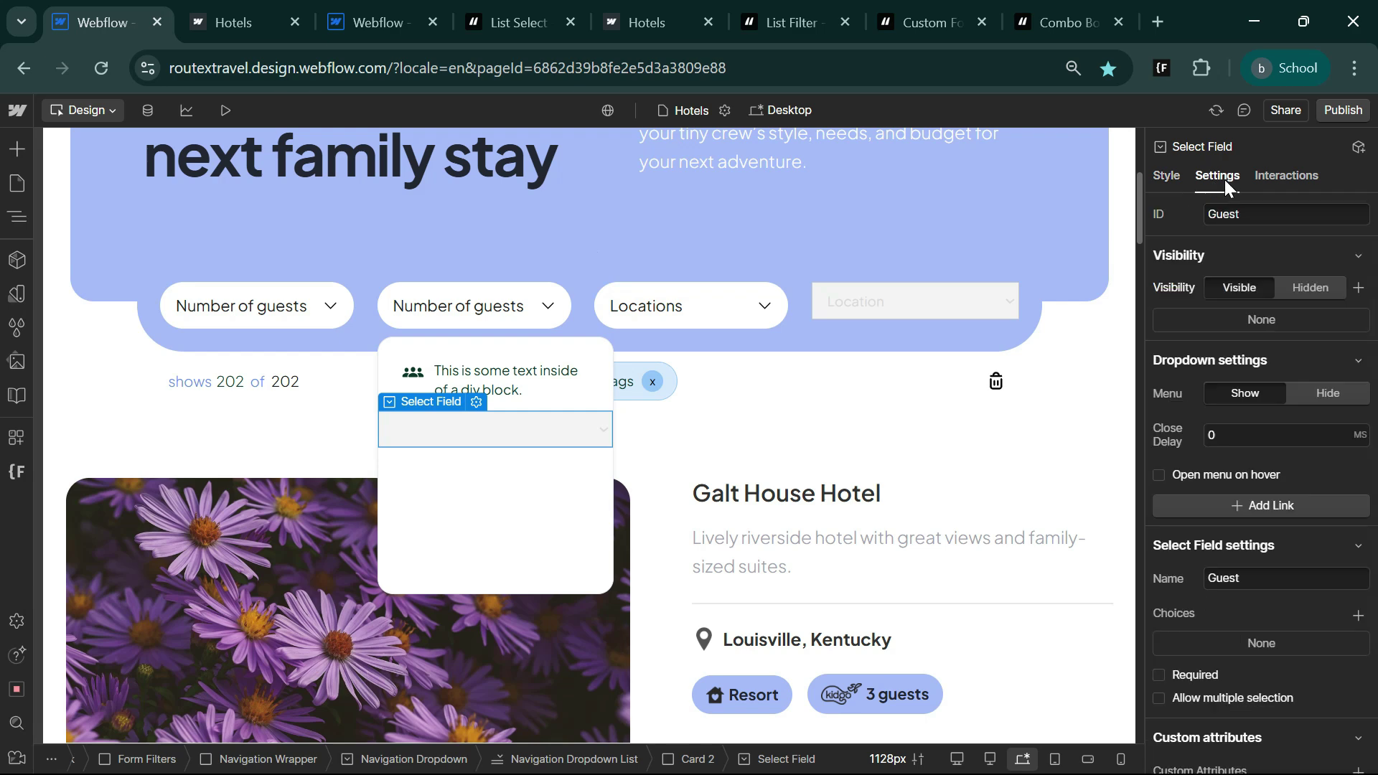
scroll(1252, 606, "down", 3)
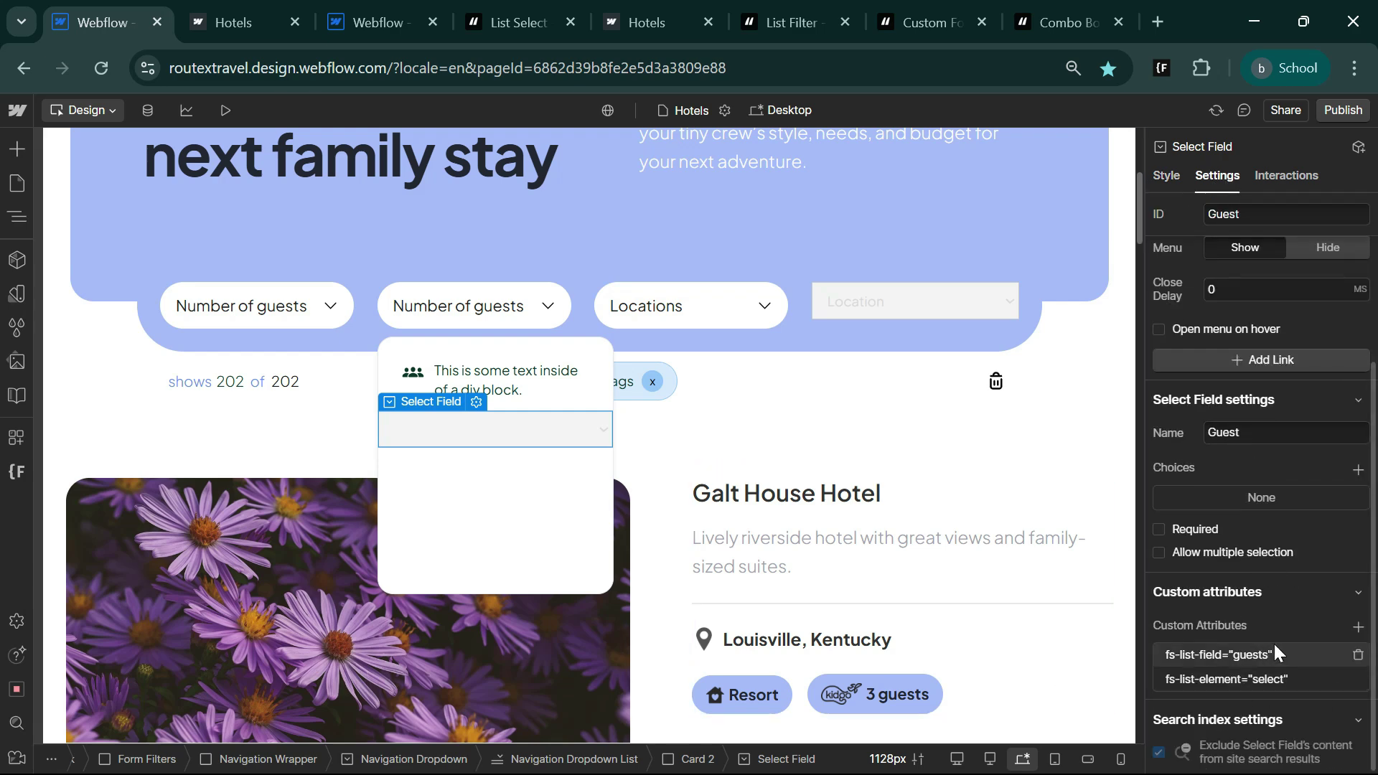
left_click(1250, 656)
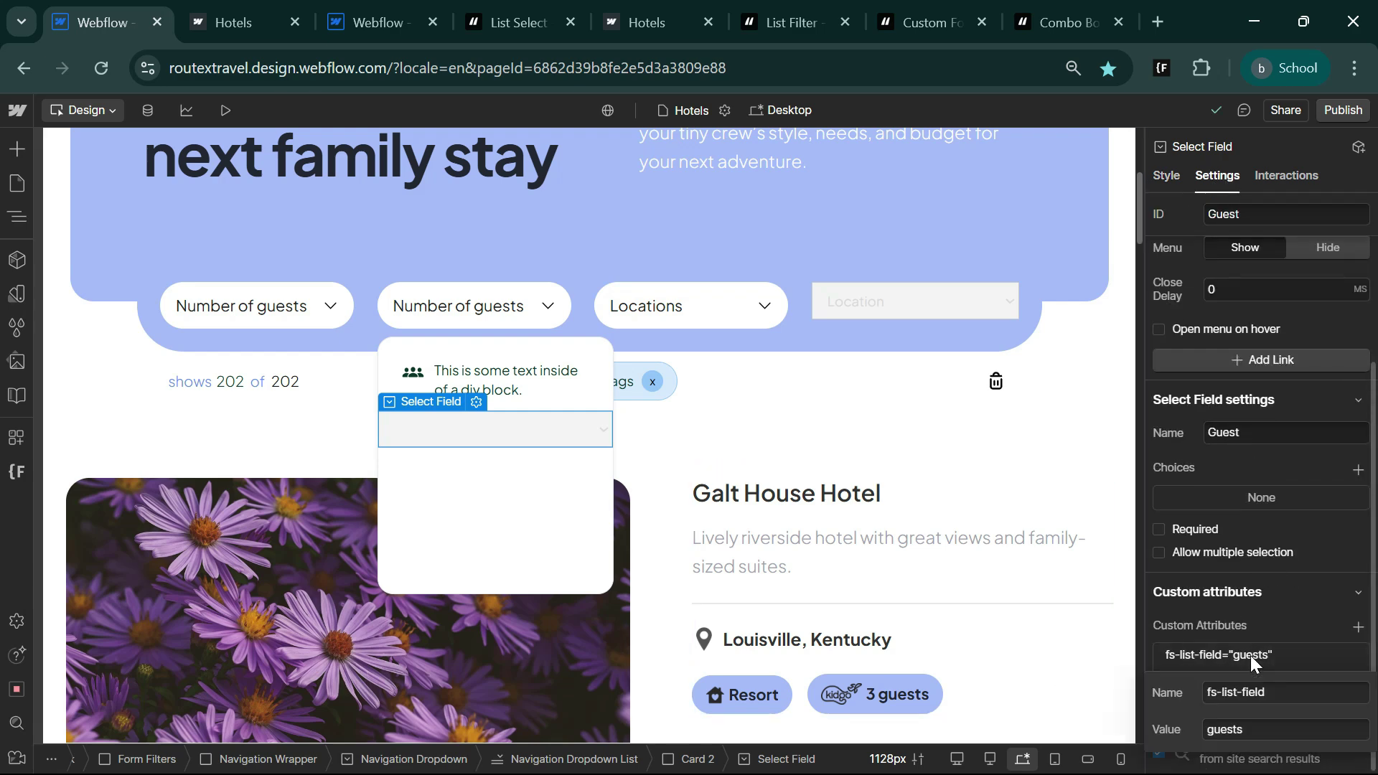
left_click(1232, 729)
double_click(1233, 729)
key("BackSpace")
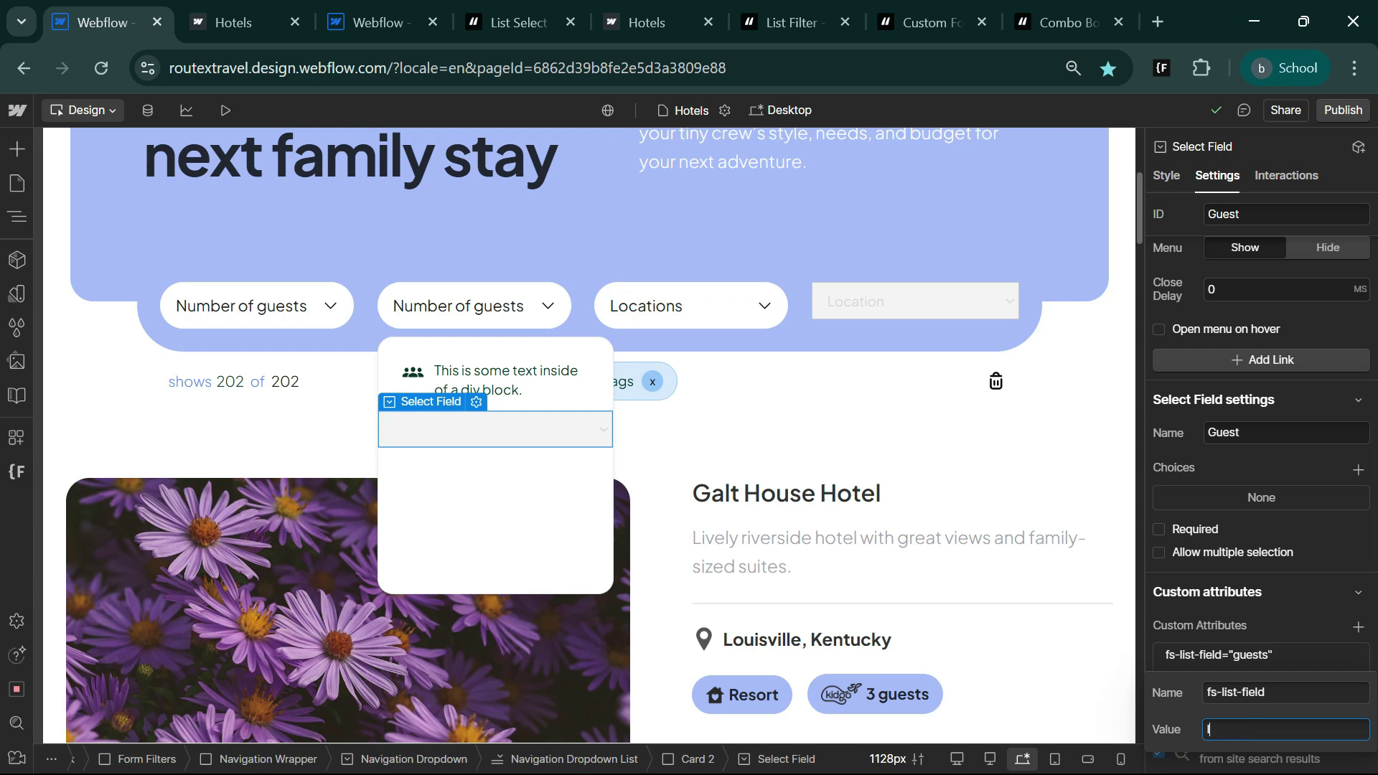
type("locations")
key("Return")
Step: Apply the existing hide class to the Guest select field in the second dropdown and publish the site
left_click(1167, 176)
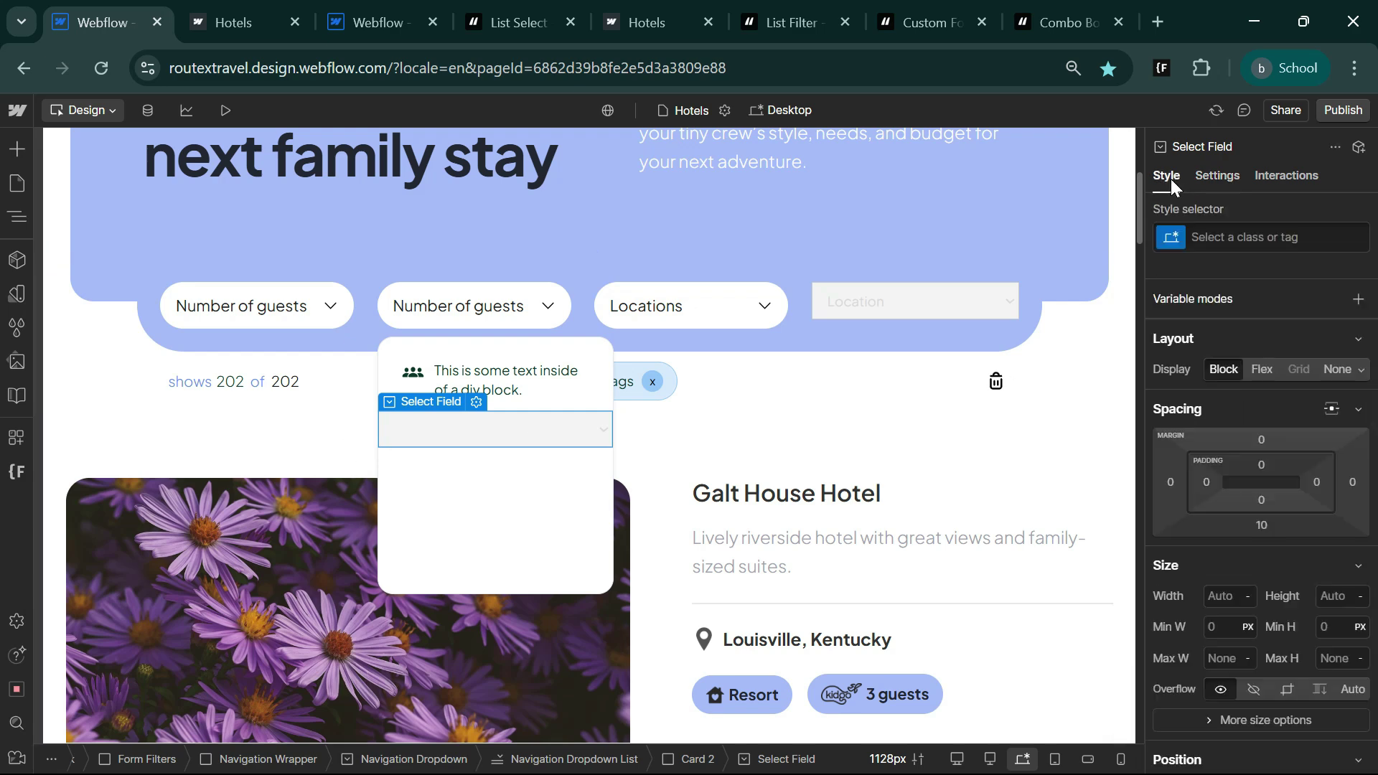
left_click(1208, 235)
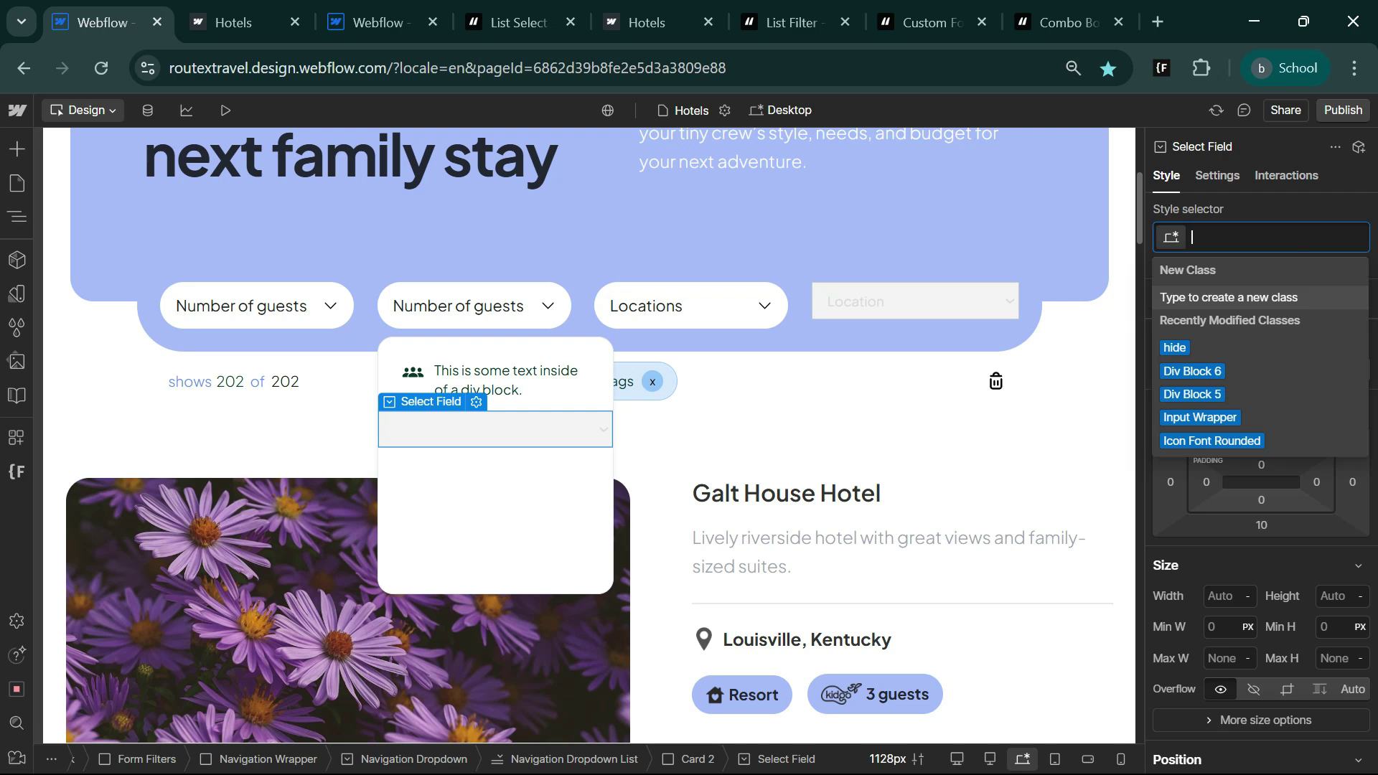
left_click(1207, 350)
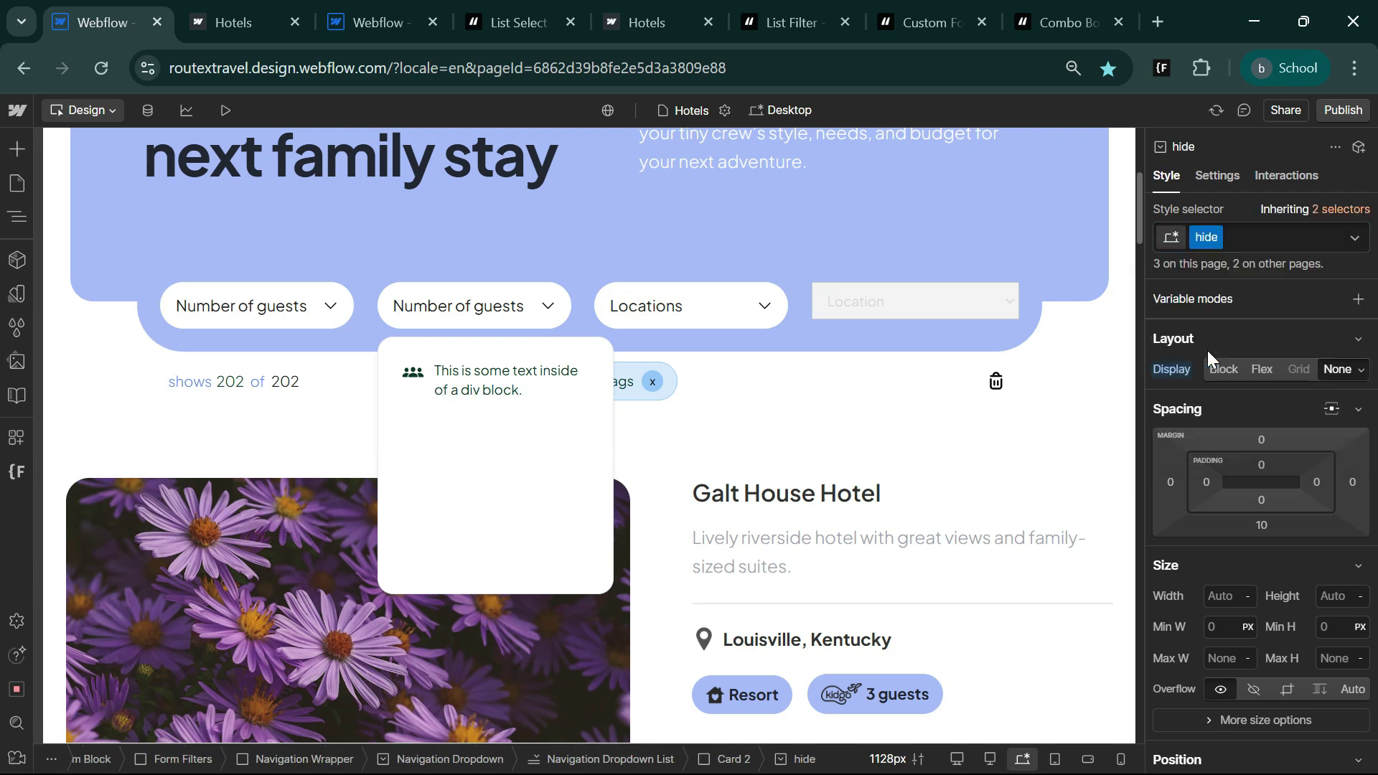
left_click(1352, 120)
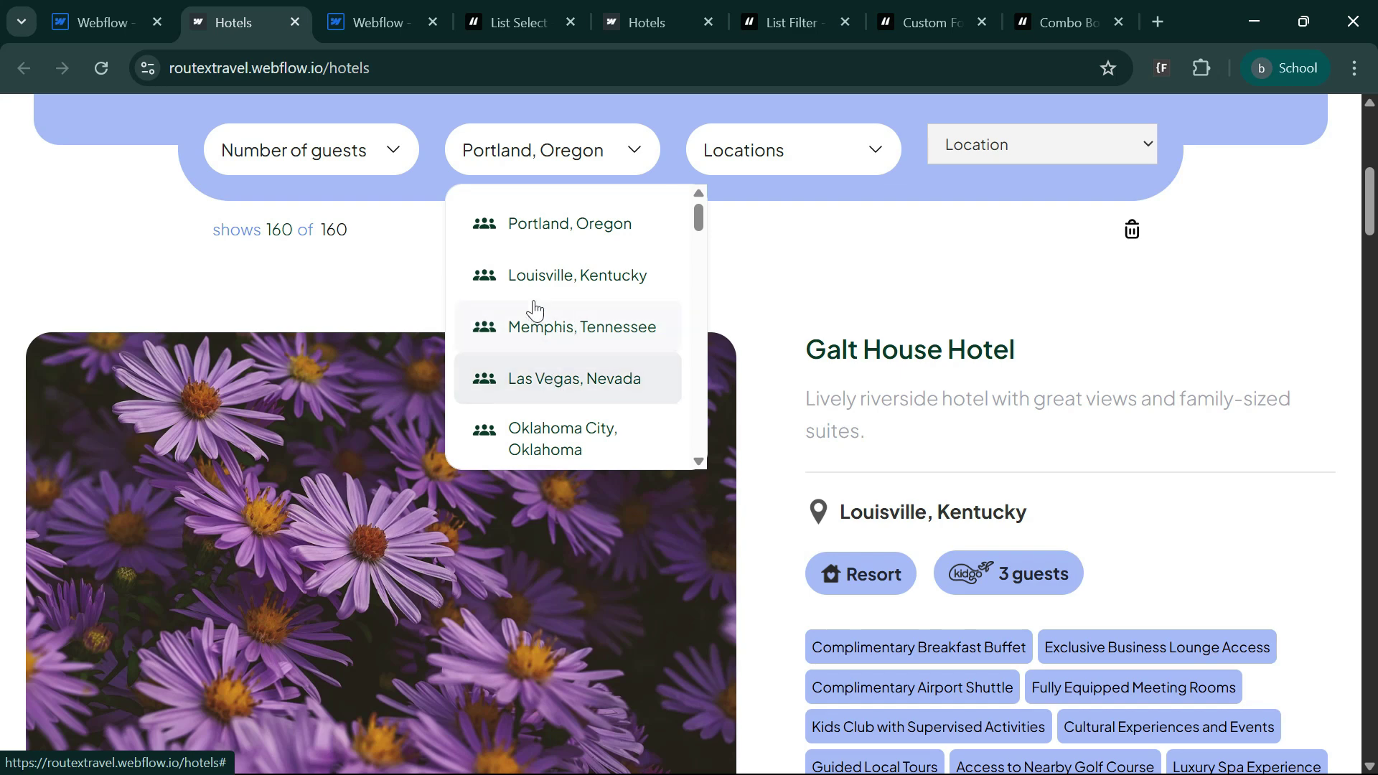
Step: On the published Hotels page, test the second dropdown with Louisville, Kentucky, clear that filter, and test it with San Antonio, Texas
left_click(569, 280)
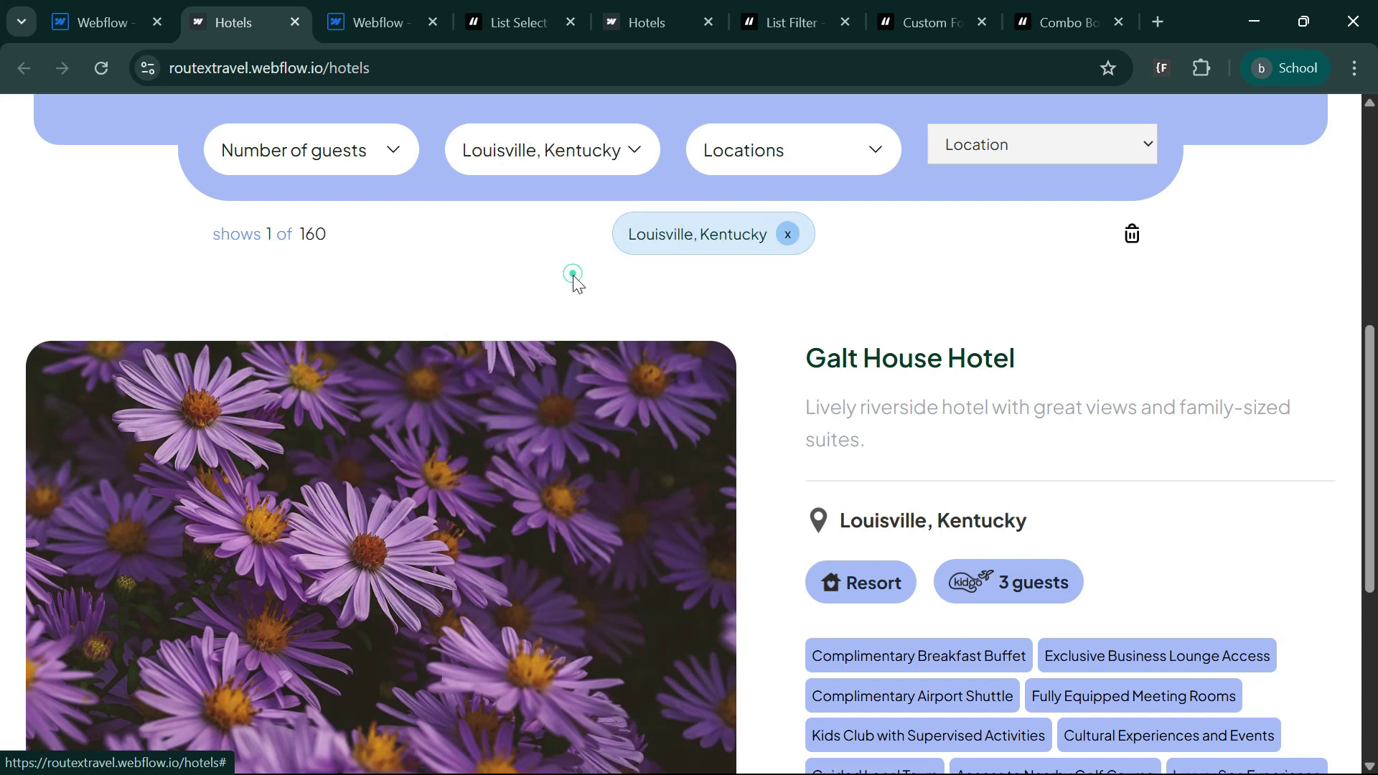
left_click(788, 234)
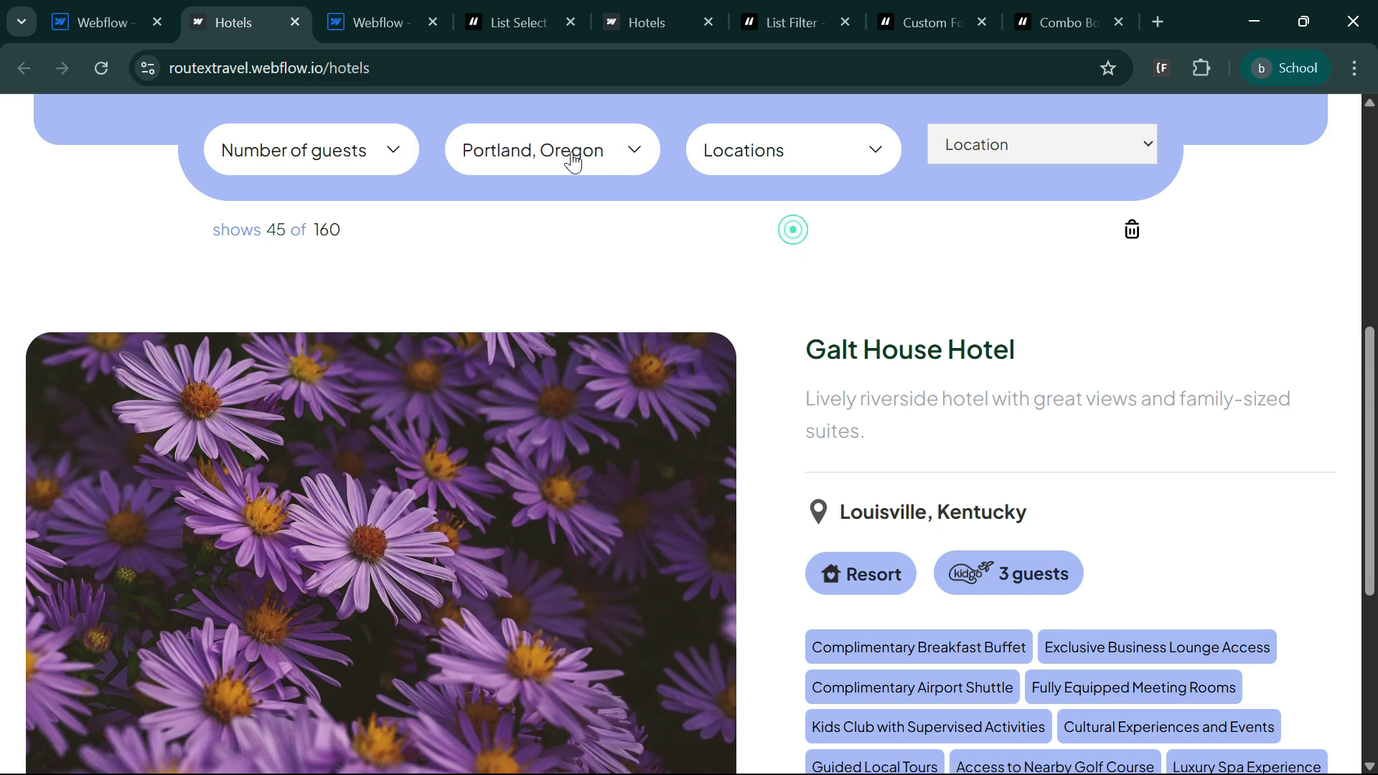
left_click(570, 162)
scroll(554, 369, "down", 3)
left_click(553, 338)
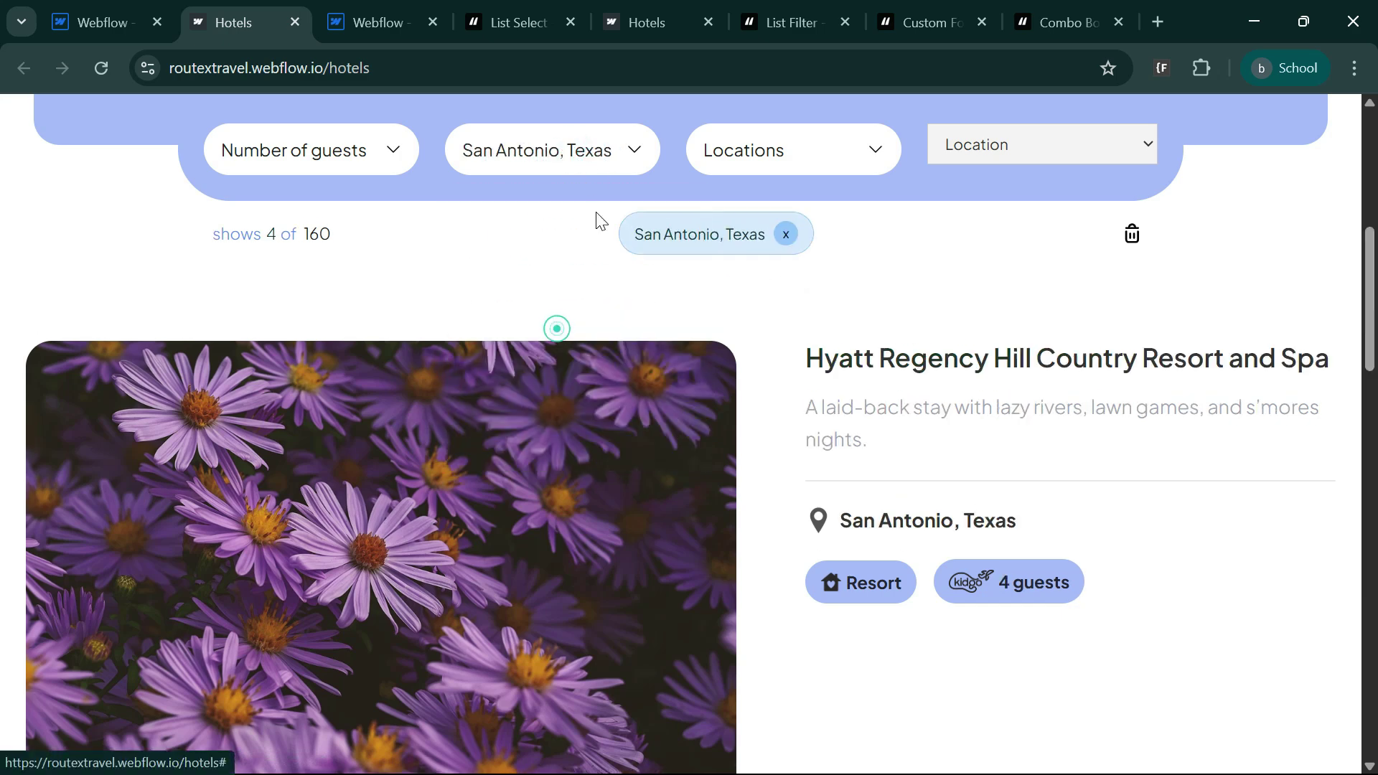
Step: Reset the filtered Hotels page and choose Indianapolis, Indiana from the second dropdown's location list
left_click(593, 153)
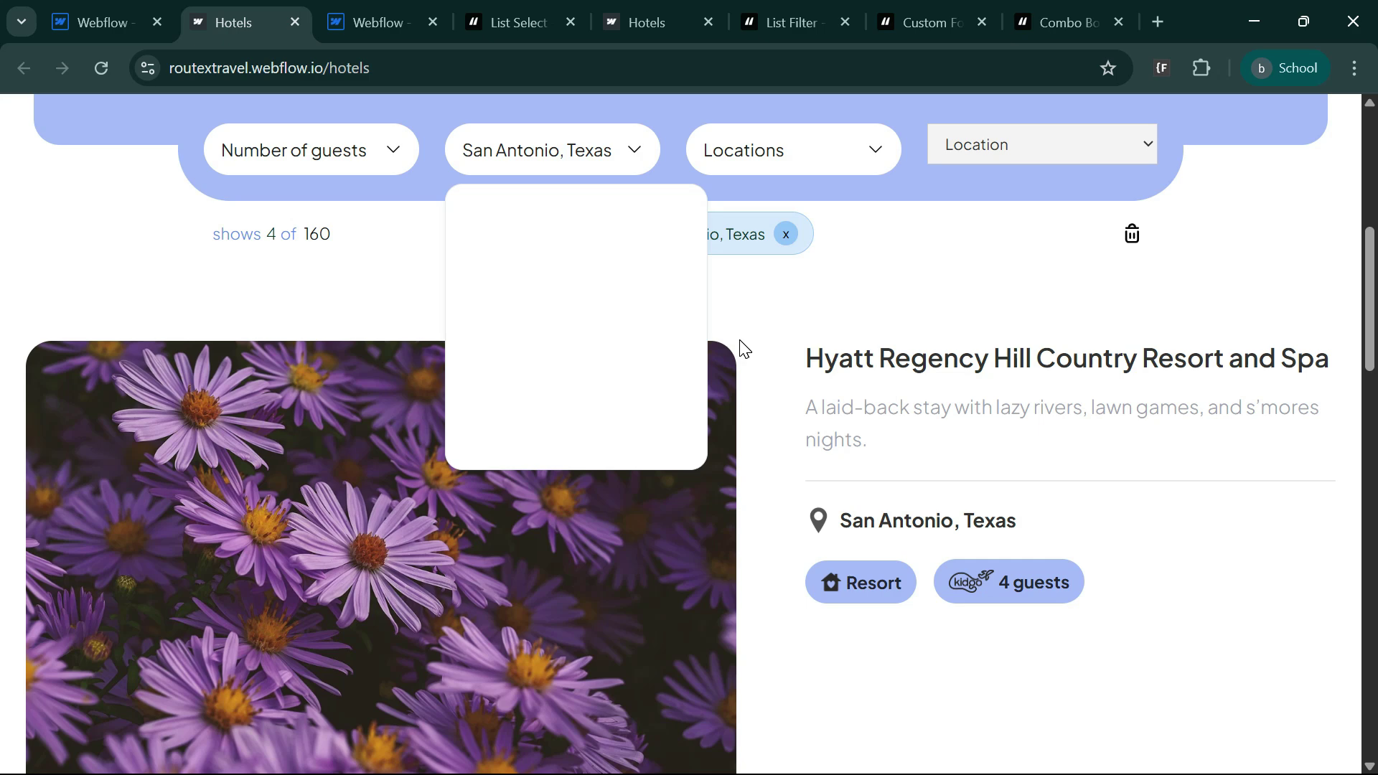
key("alt+Left")
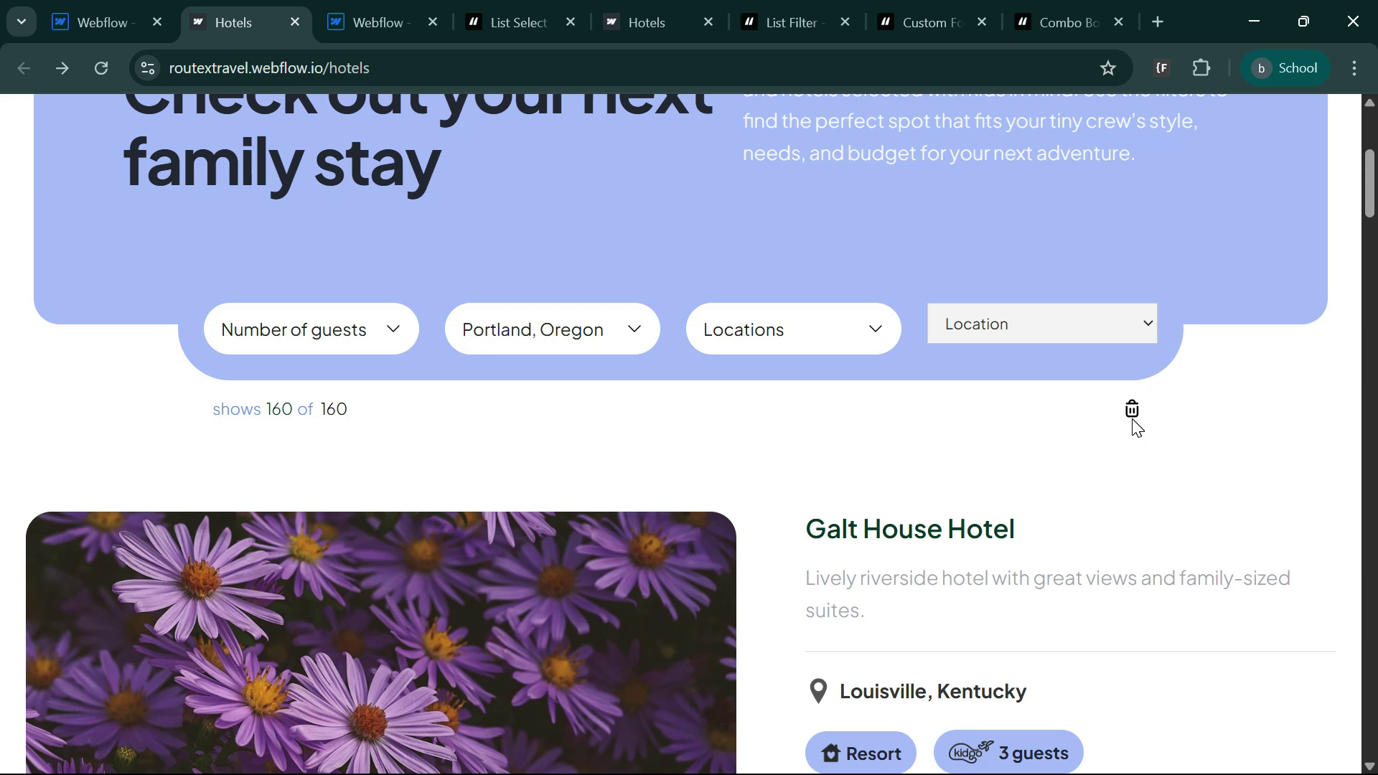
left_click(622, 342)
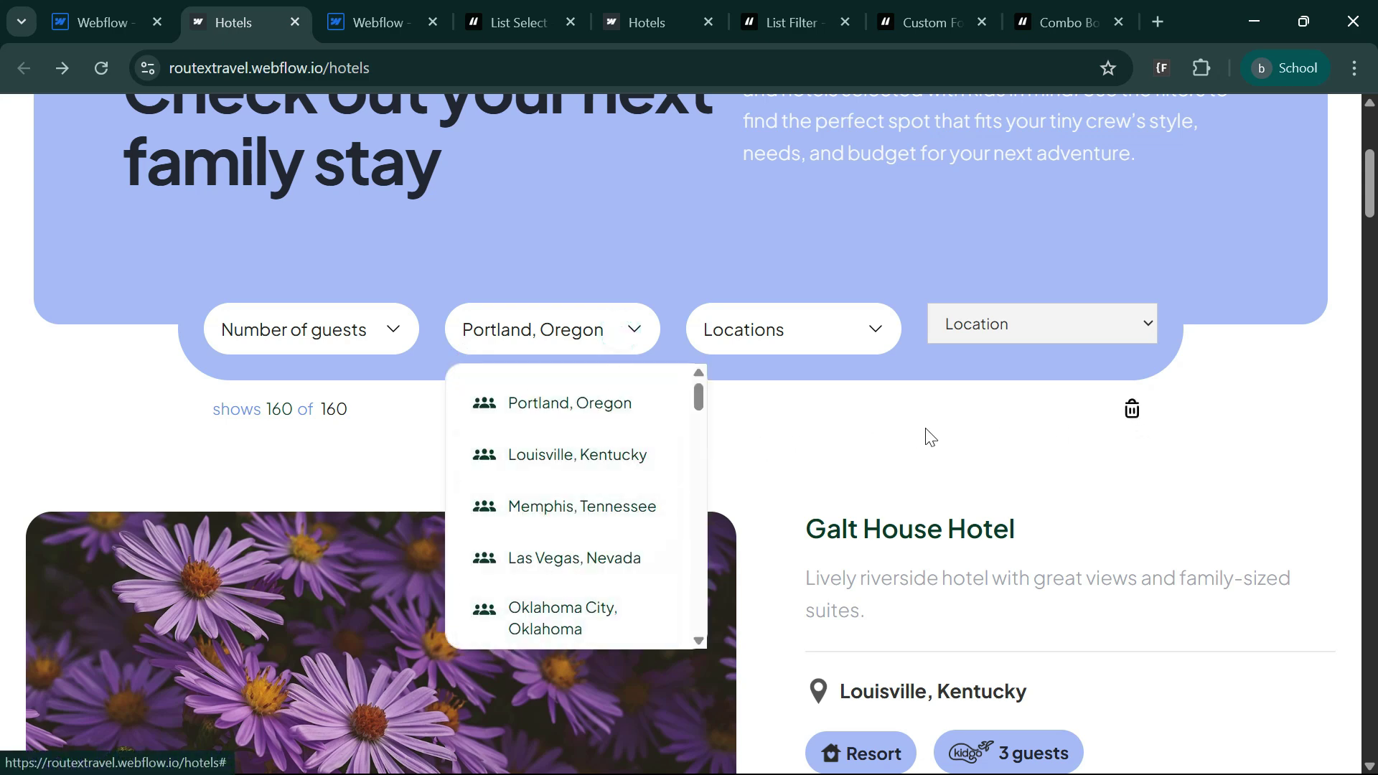
scroll(563, 502, "down", 5)
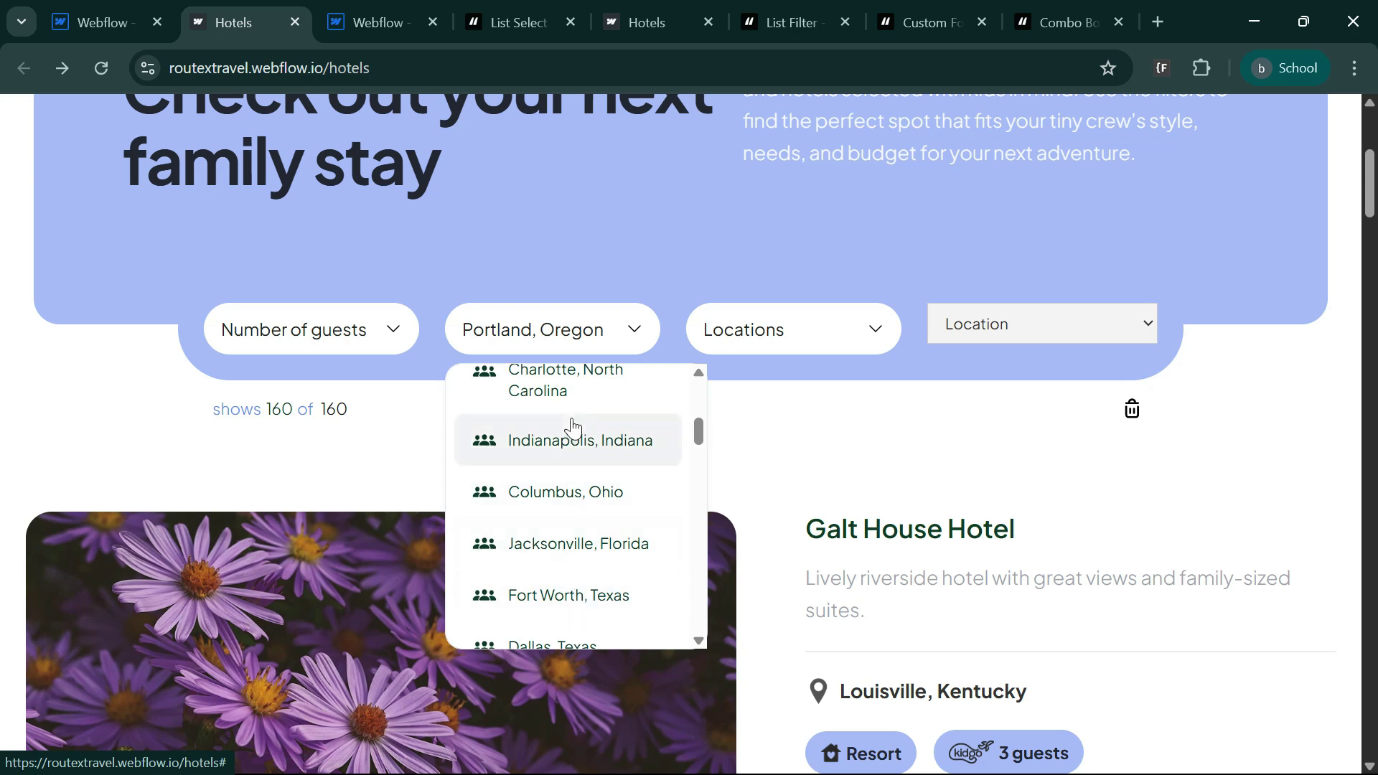
left_click(570, 449)
Step: Return to the Webflow designer and wrap the second filter's Navigation Dropdown in a div block
key("ctrl+shift+Tab")
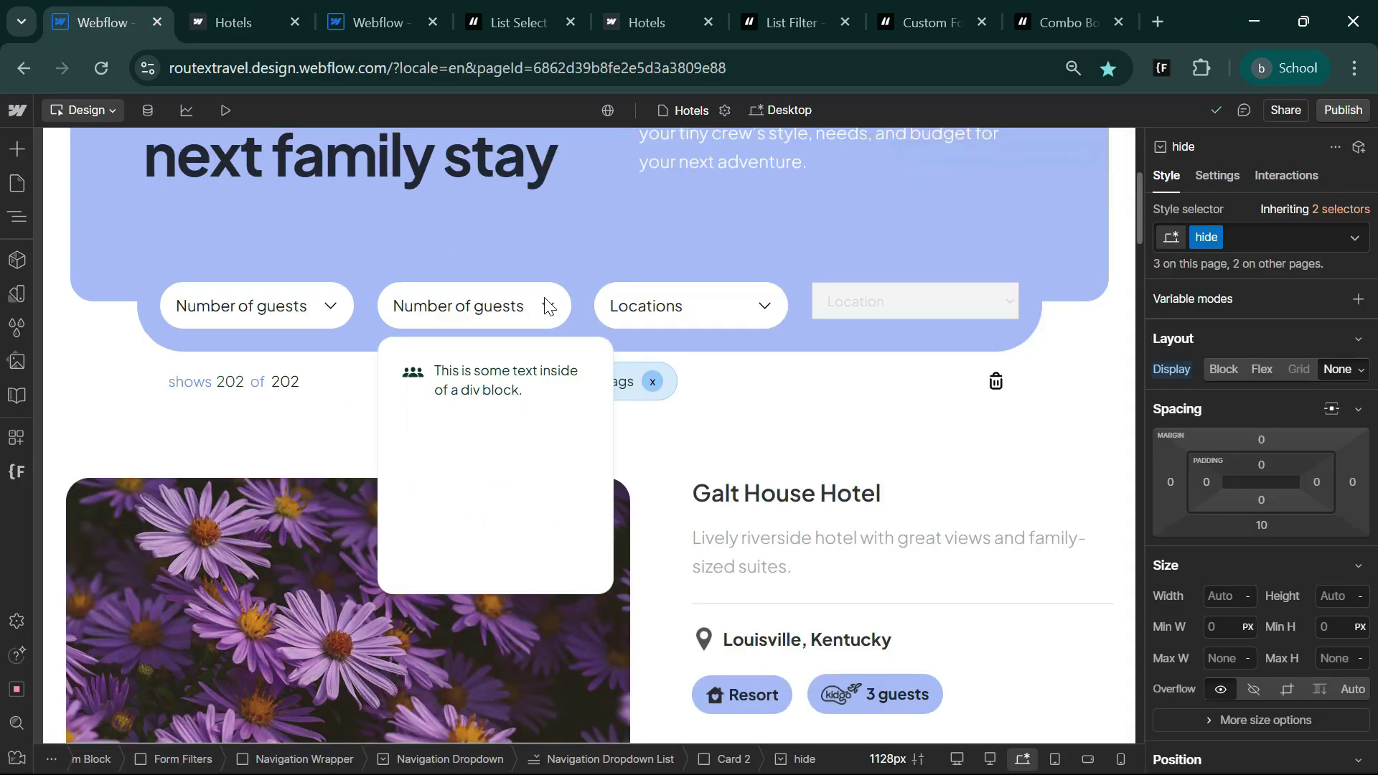
left_click(471, 327)
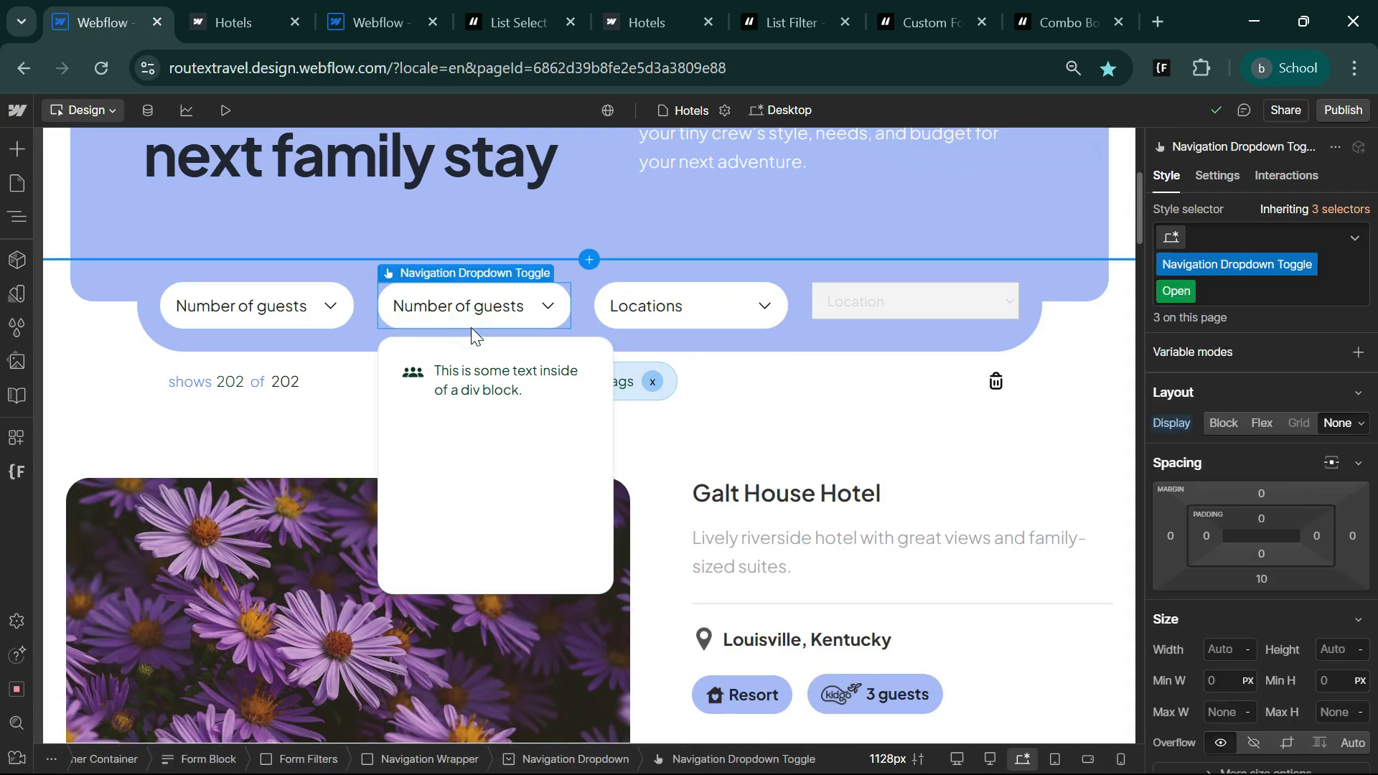
left_click(17, 216)
left_click(118, 450)
right_click(118, 450)
mouse_move(337, 390)
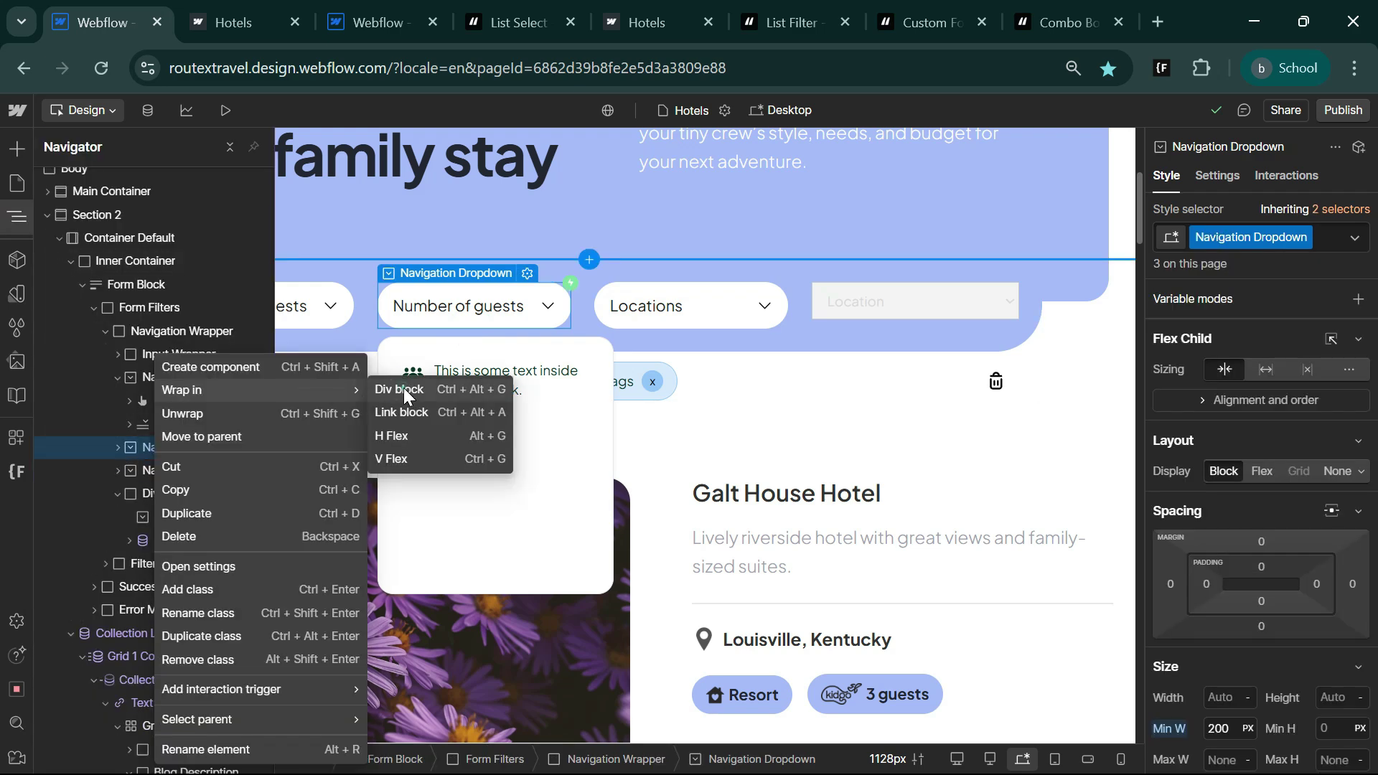
left_click(404, 387)
Step: Copy the attribute name fs-list-instance from the Add more Instances section of the Finsweet List Select documentation
left_click(1218, 175)
left_click(498, 11)
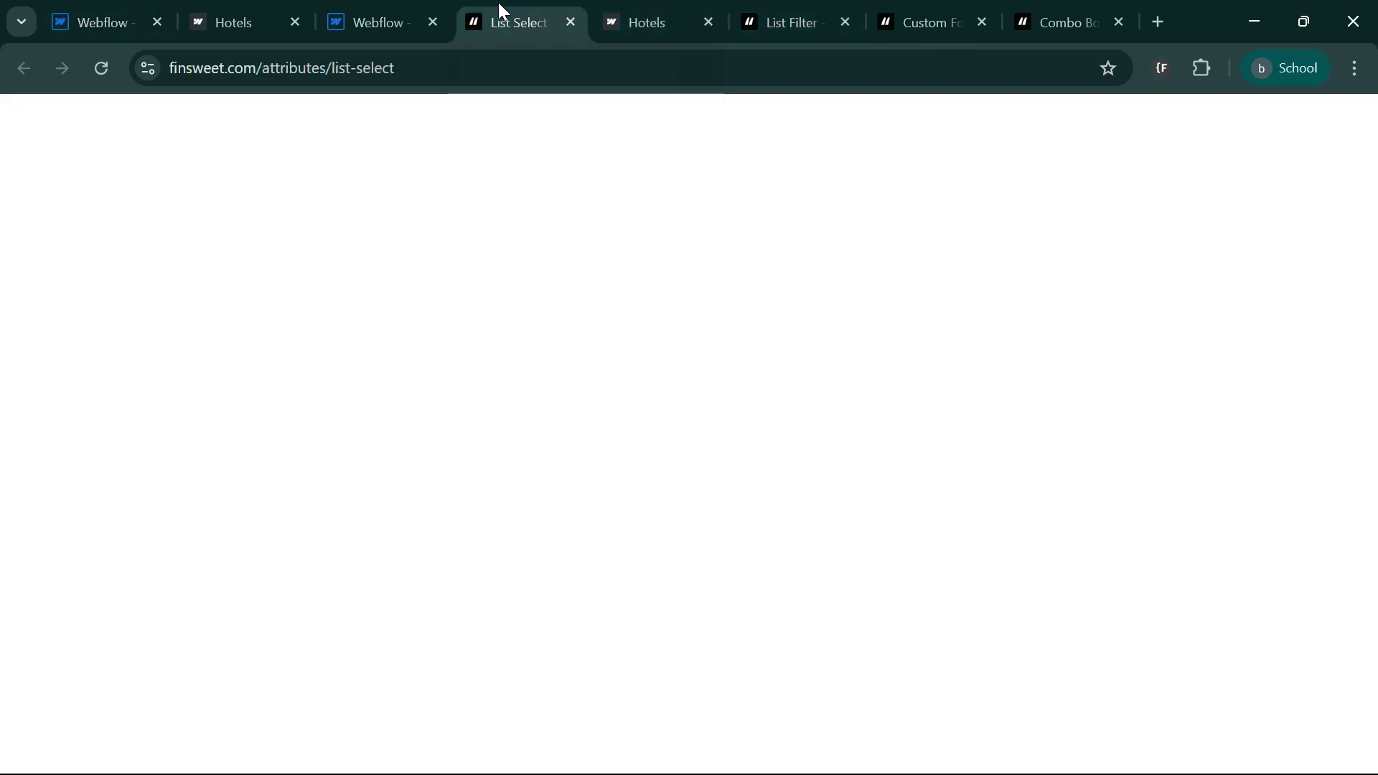
scroll(485, 630, "down", 10)
scroll(486, 637, "up", 1)
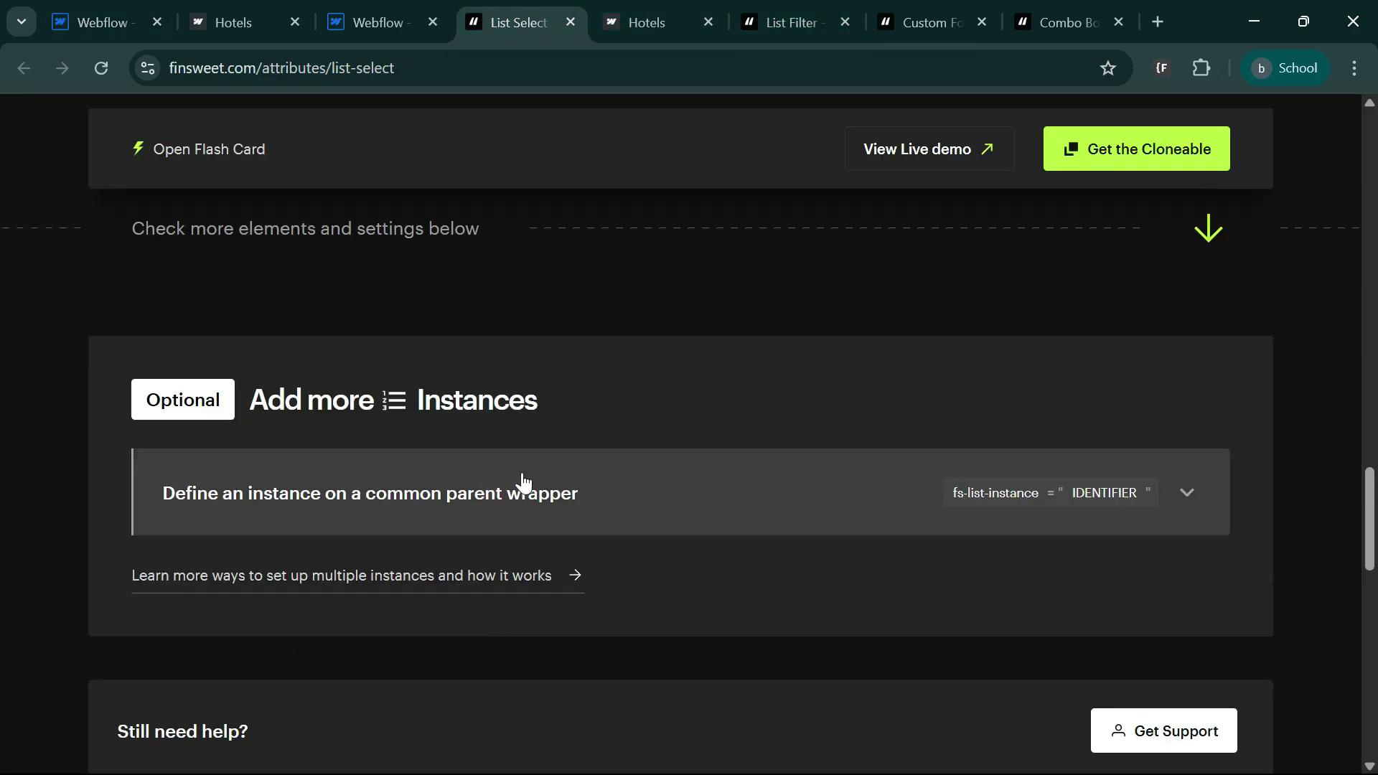
left_click(519, 480)
scroll(984, 332, "down", 3)
left_click(1005, 315)
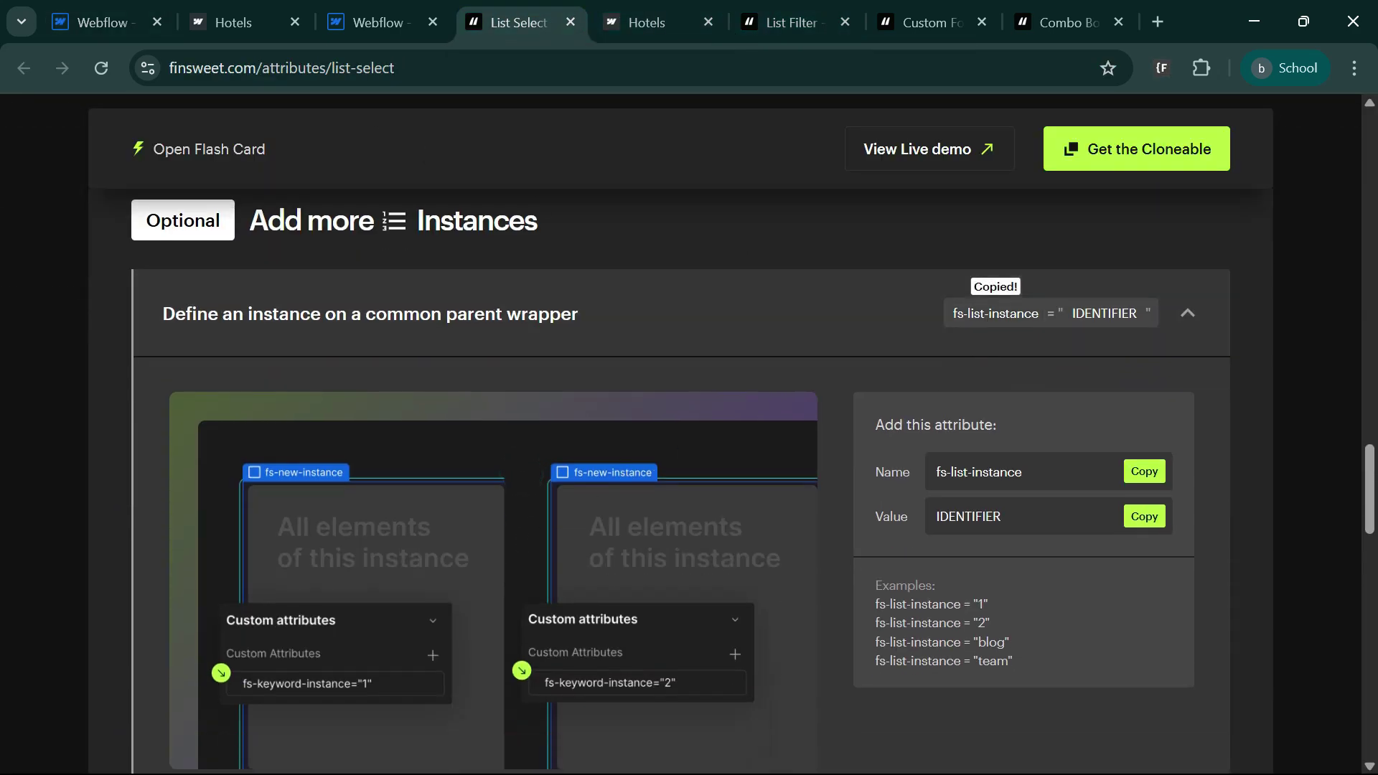
Step: Back in the Webflow designer, add the custom attribute fs-list-instance with the value 2 to the new div block and publish the site
left_click(117, 9)
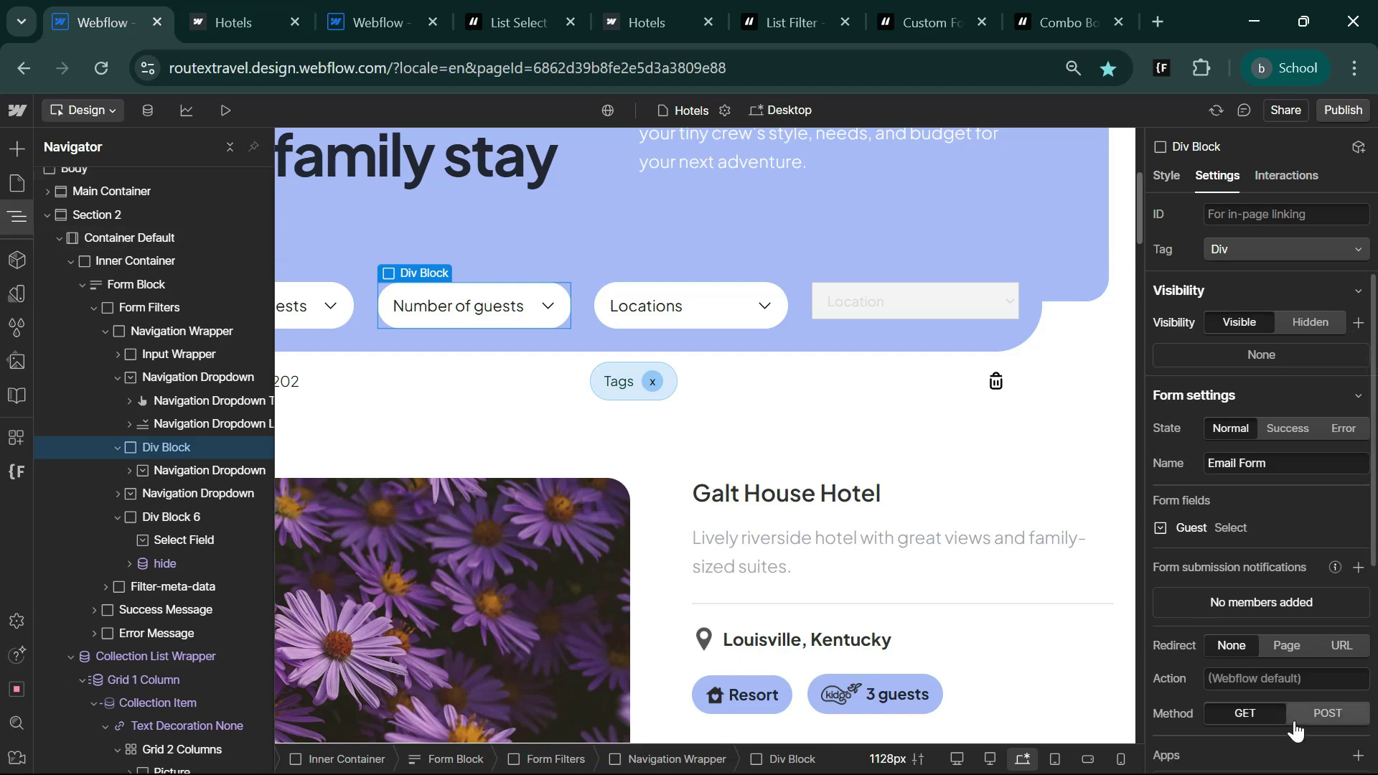
scroll(1322, 627, "down", 5)
left_click(1357, 570)
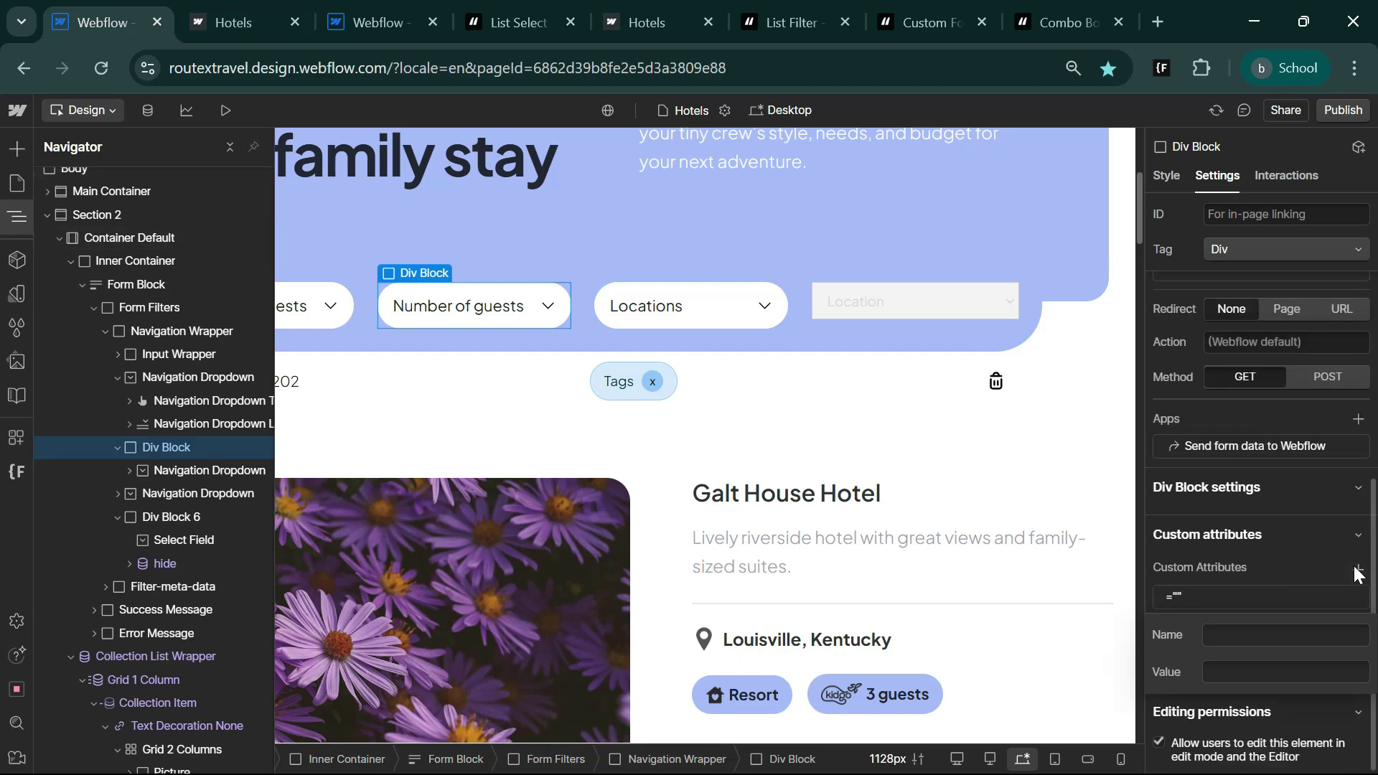
key("ctrl+v")
key("Tab")
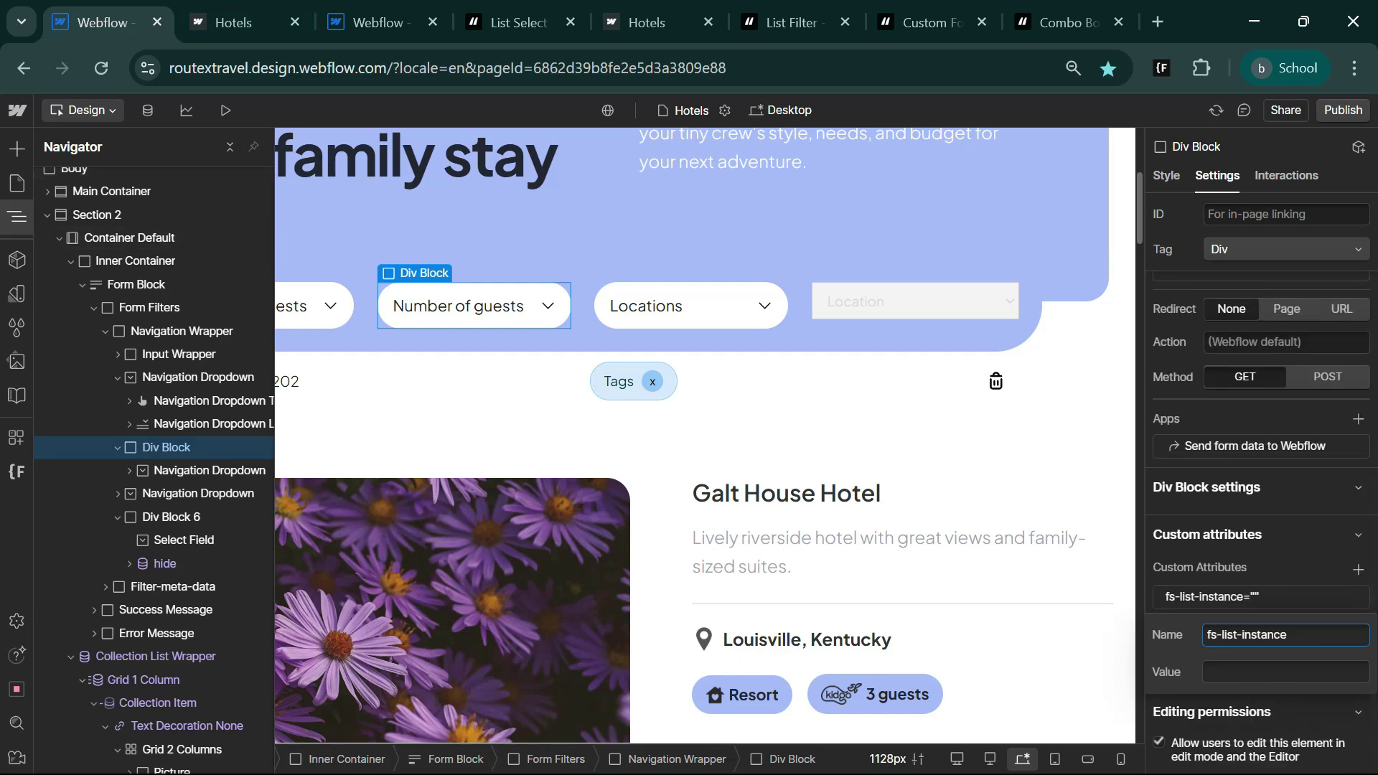
type("2")
left_click(1347, 113)
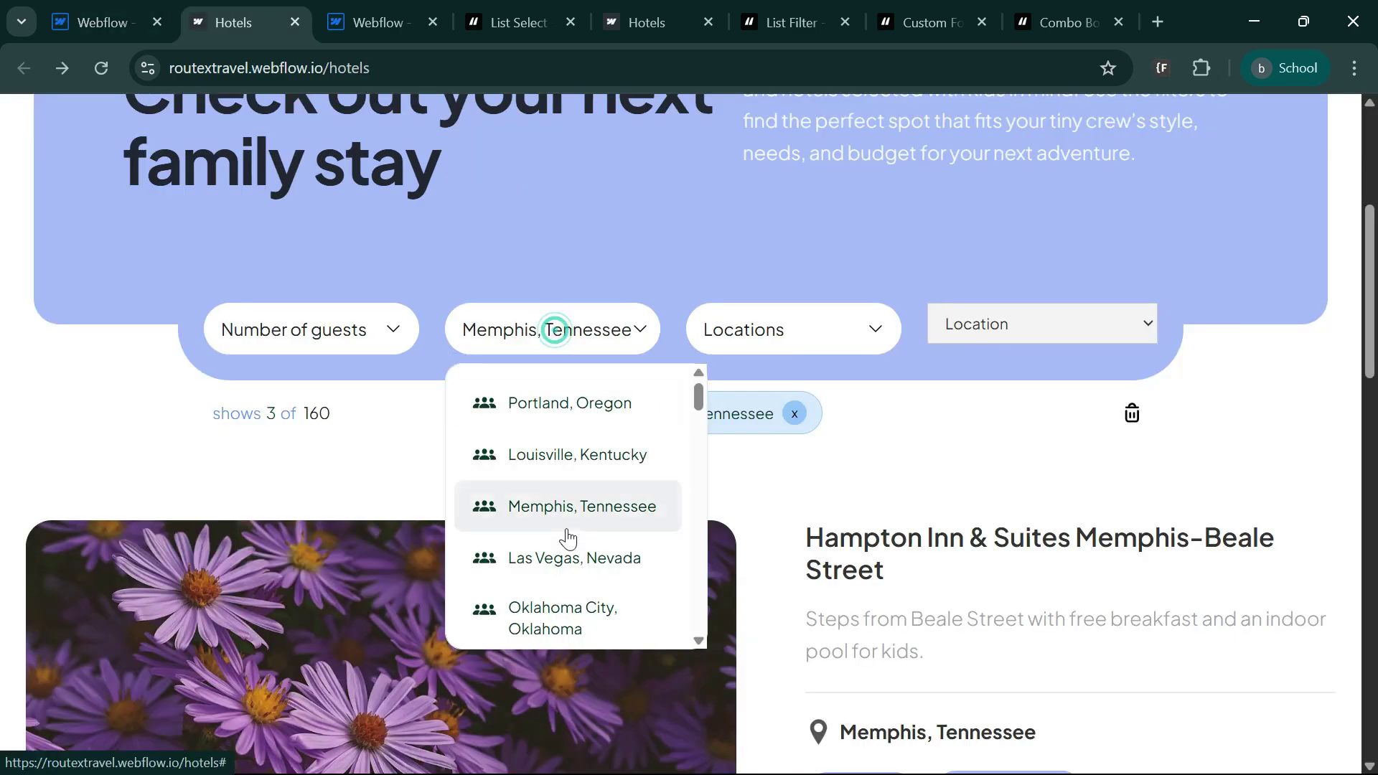
Step: Test the second dropdown on the published Hotels page with Las Vegas, Nevada; Columbus, Ohio; Fort Worth, Texas; and Jacksonville, Florida
left_click(563, 539)
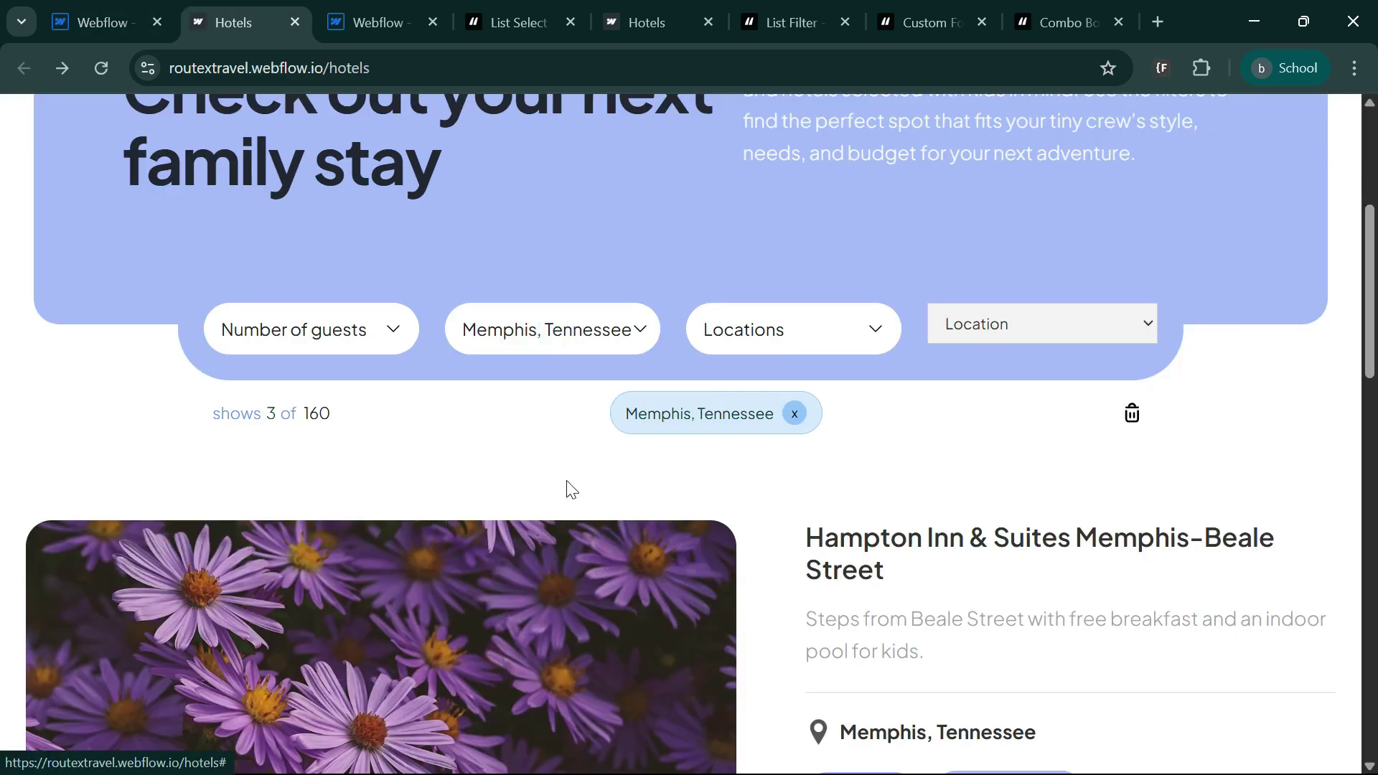
left_click(556, 344)
left_click(549, 561)
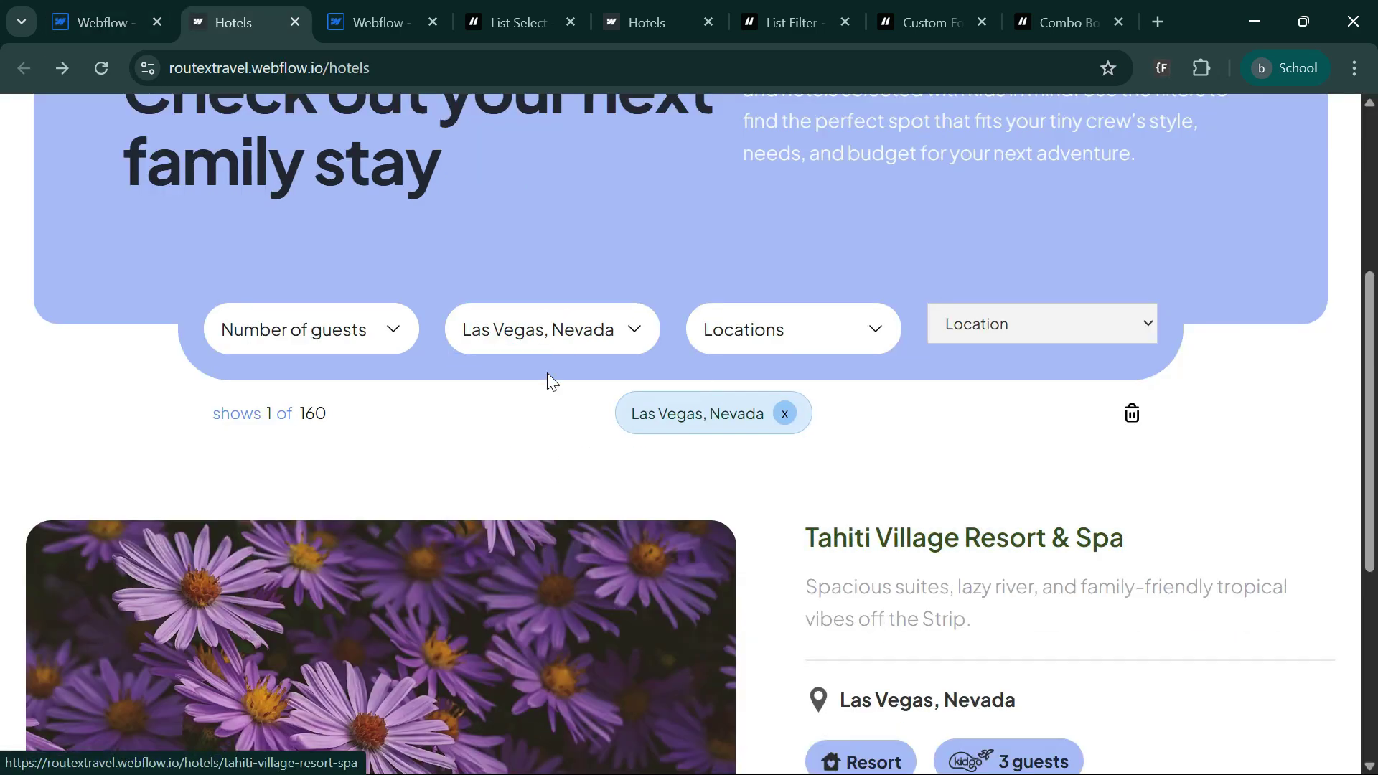
left_click(563, 345)
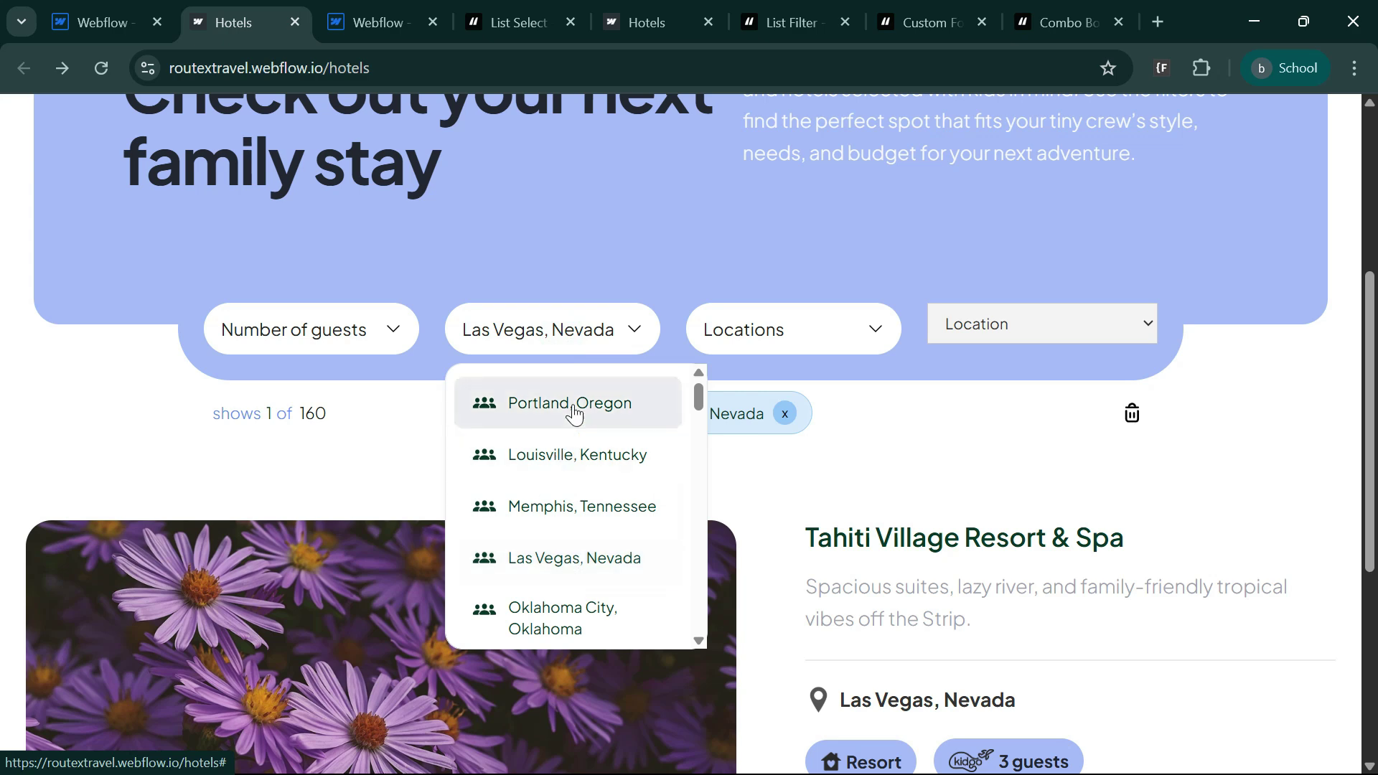
scroll(576, 505, "down", 3)
left_click(576, 504)
left_click(585, 325)
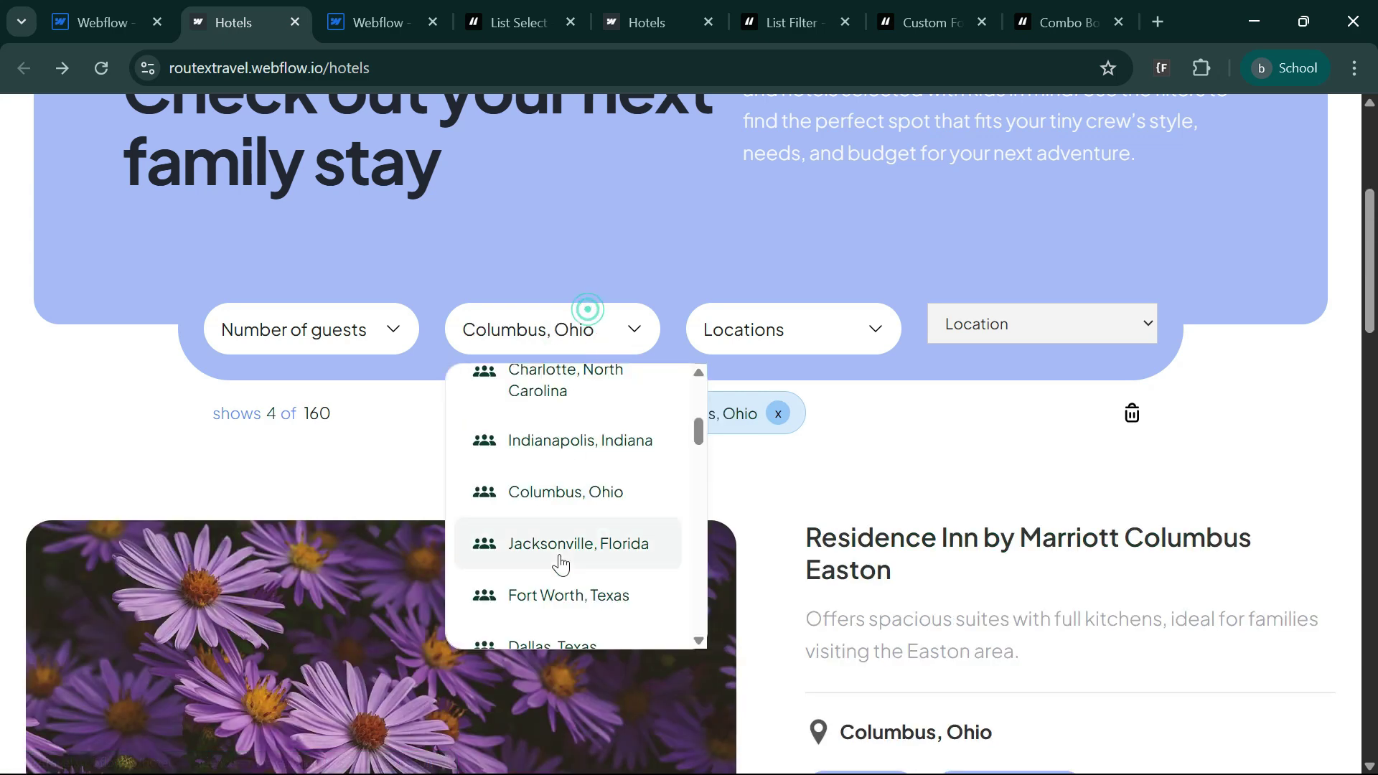
left_click(545, 599)
left_click(557, 336)
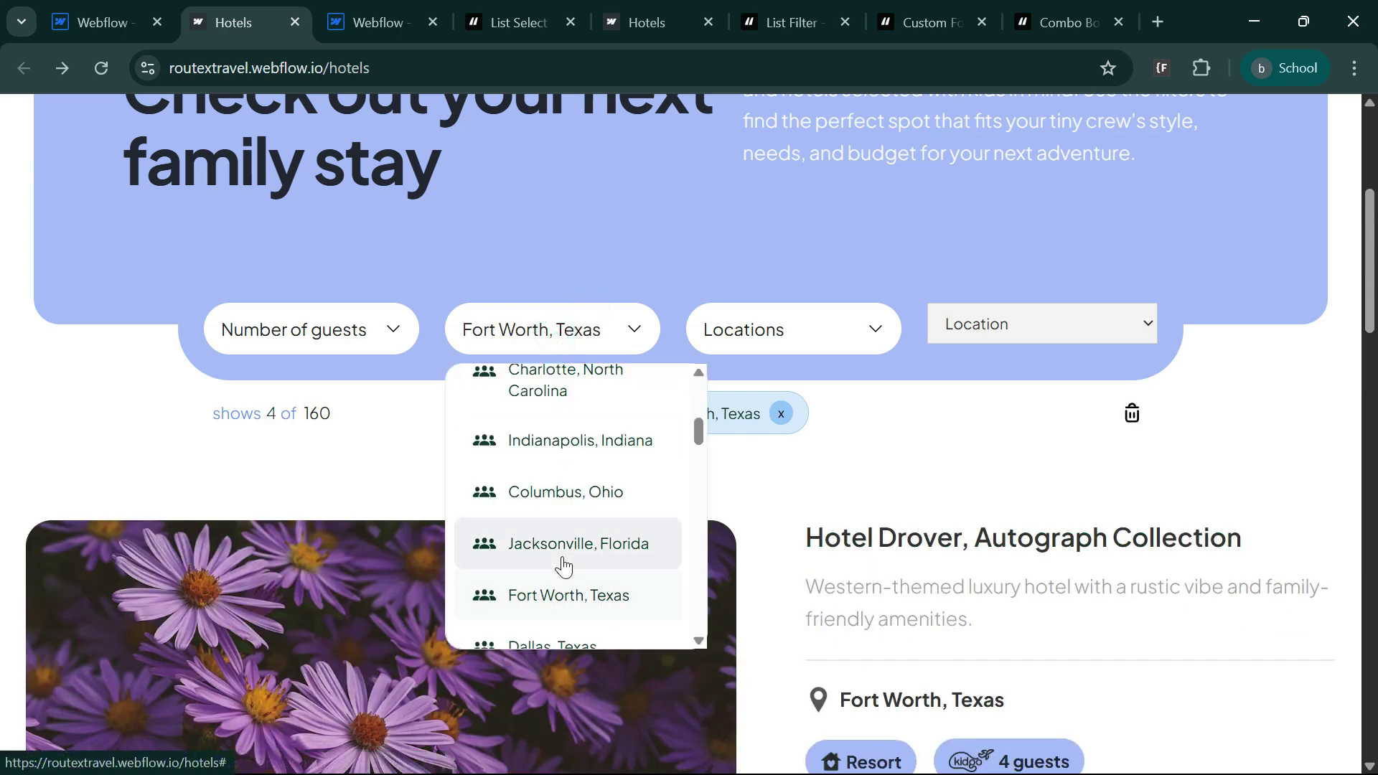
left_click(563, 554)
Step: Test the native Location select field with Las Vegas, Nevada and with Jacksonville, Florida
left_click(1040, 325)
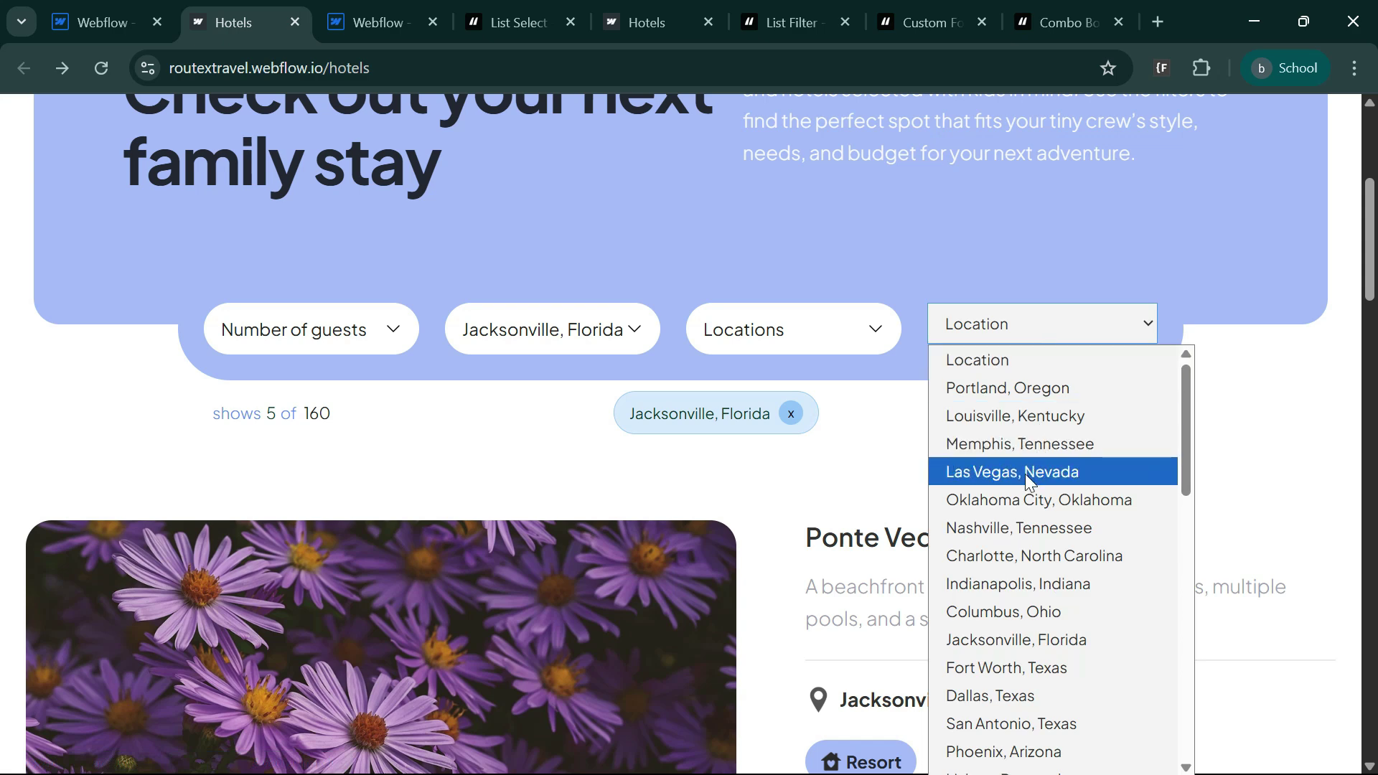
left_click(1030, 474)
left_click(1019, 325)
left_click(1012, 638)
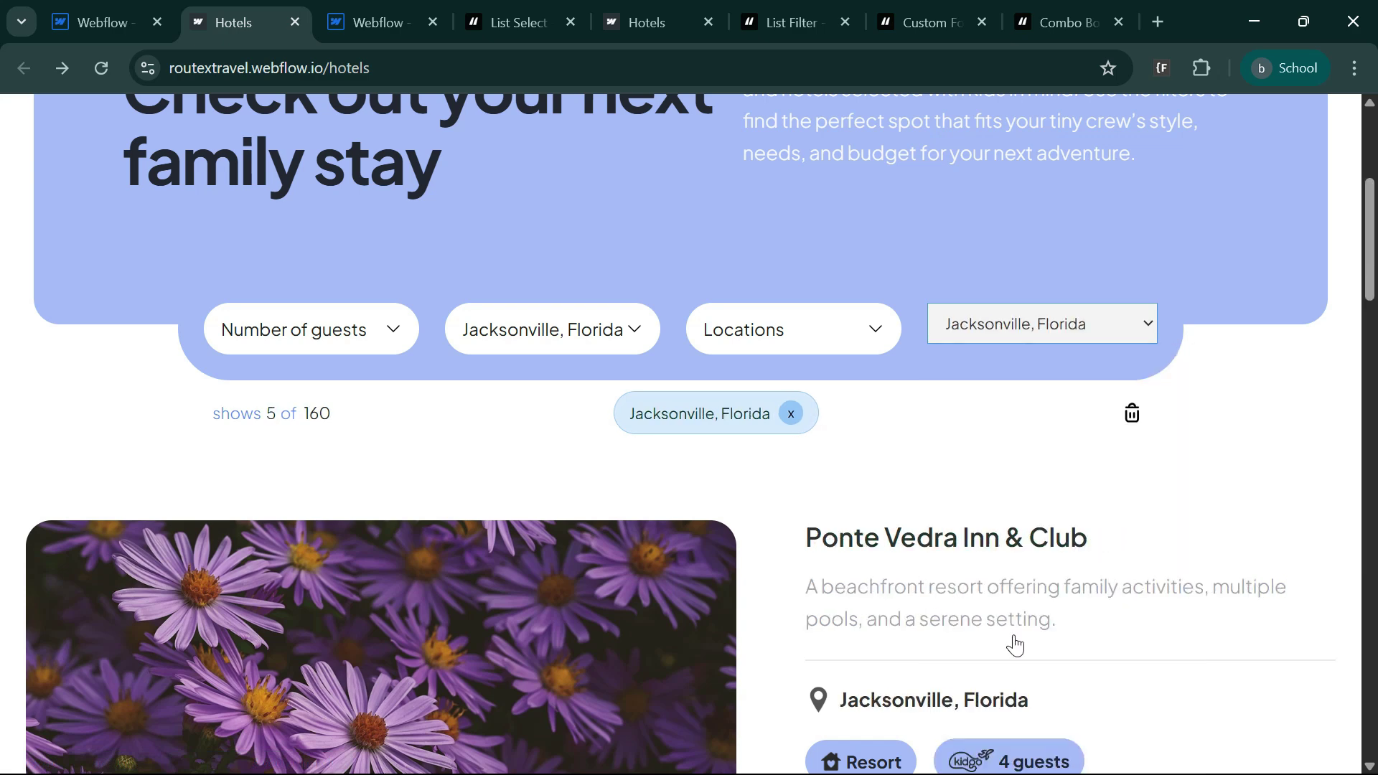
Step: Use the second dropdown's location list to filter the hotels by Detroit, Michigan
left_click(553, 334)
left_click(557, 549)
left_click(581, 329)
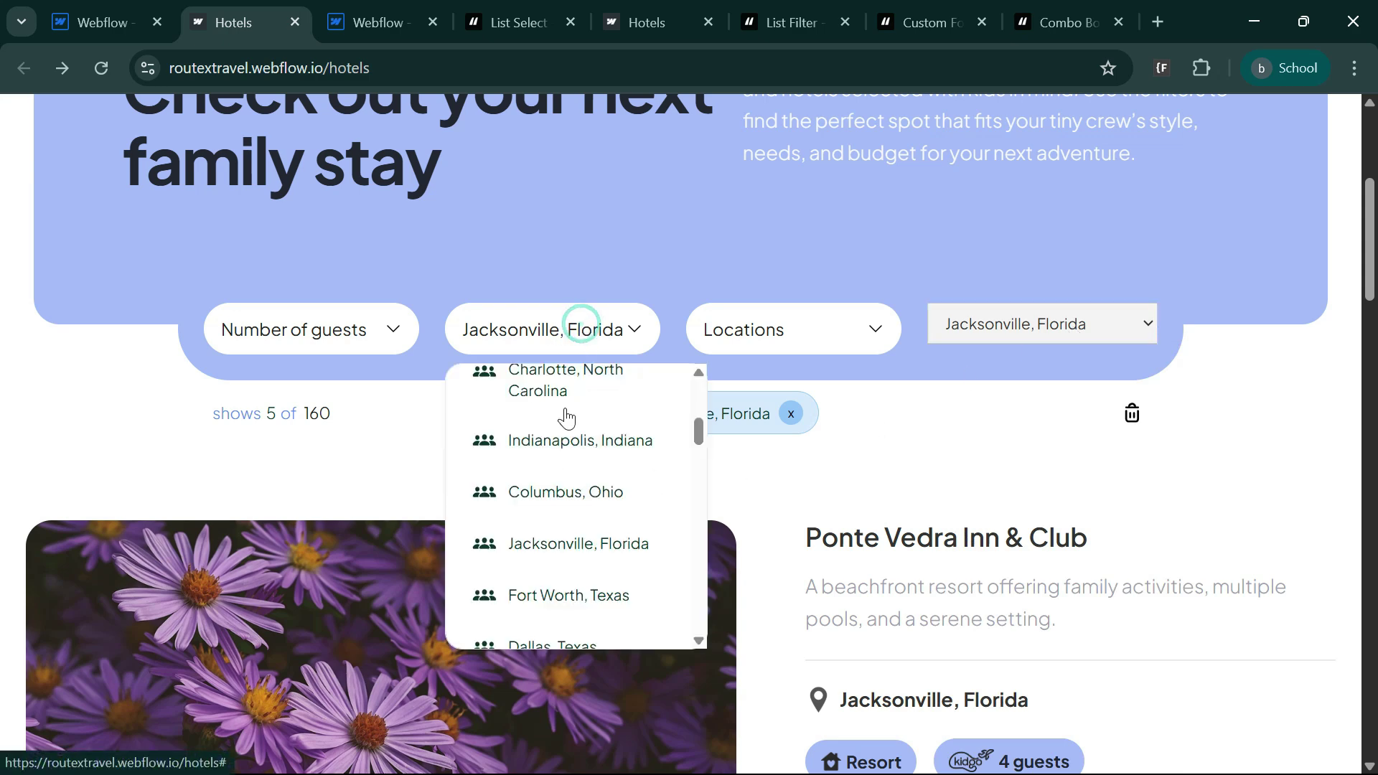
scroll(544, 491, "down", 5)
left_click(492, 458)
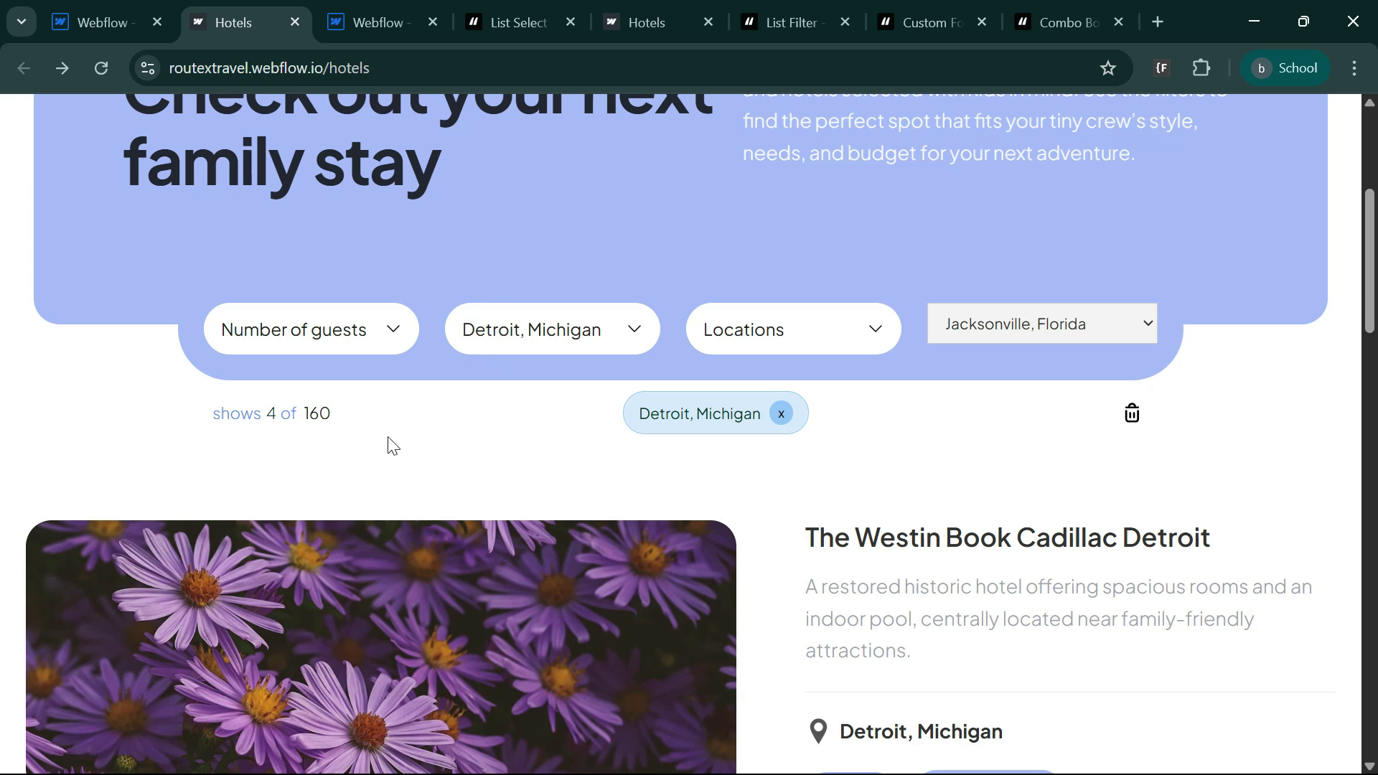
Step: Examine the options in the Number of guests and location dropdown lists on the published Hotels page
left_click(359, 333)
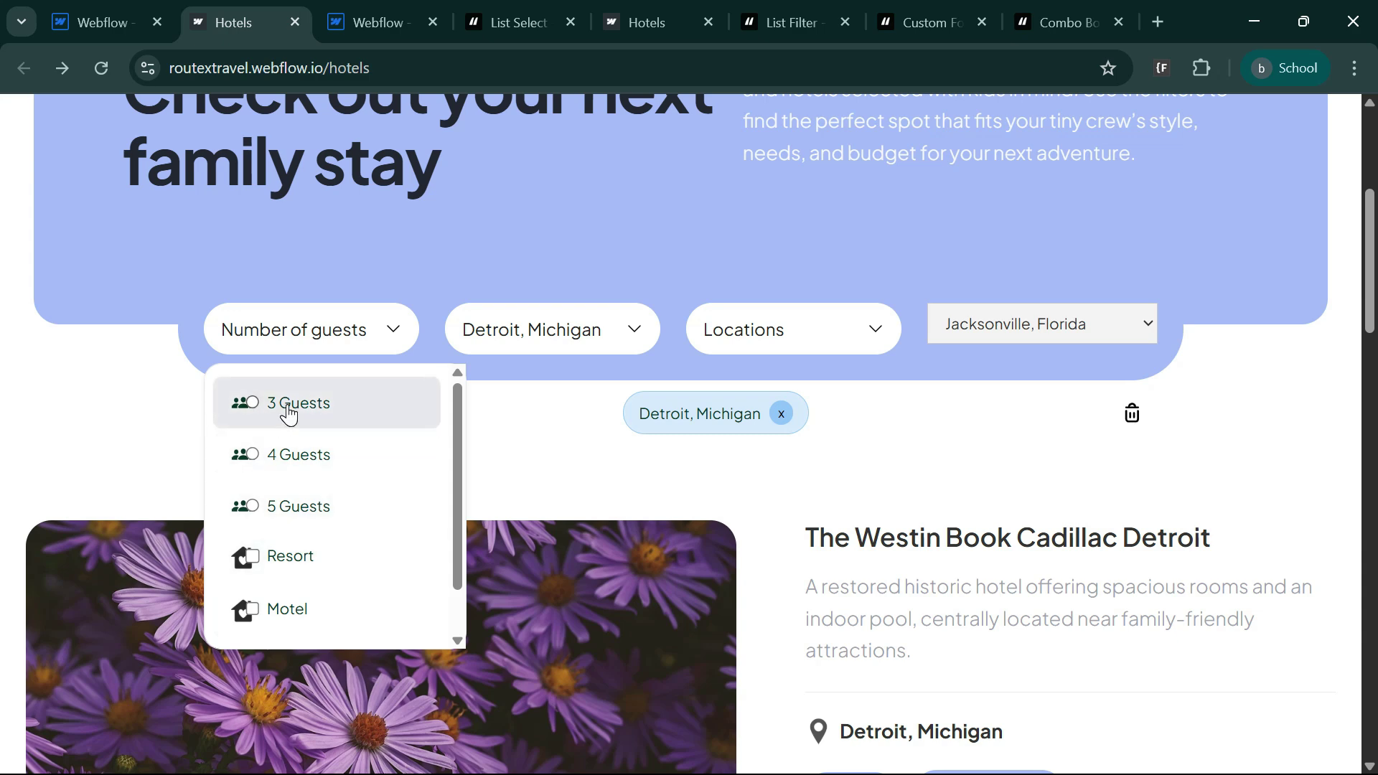
left_click(553, 336)
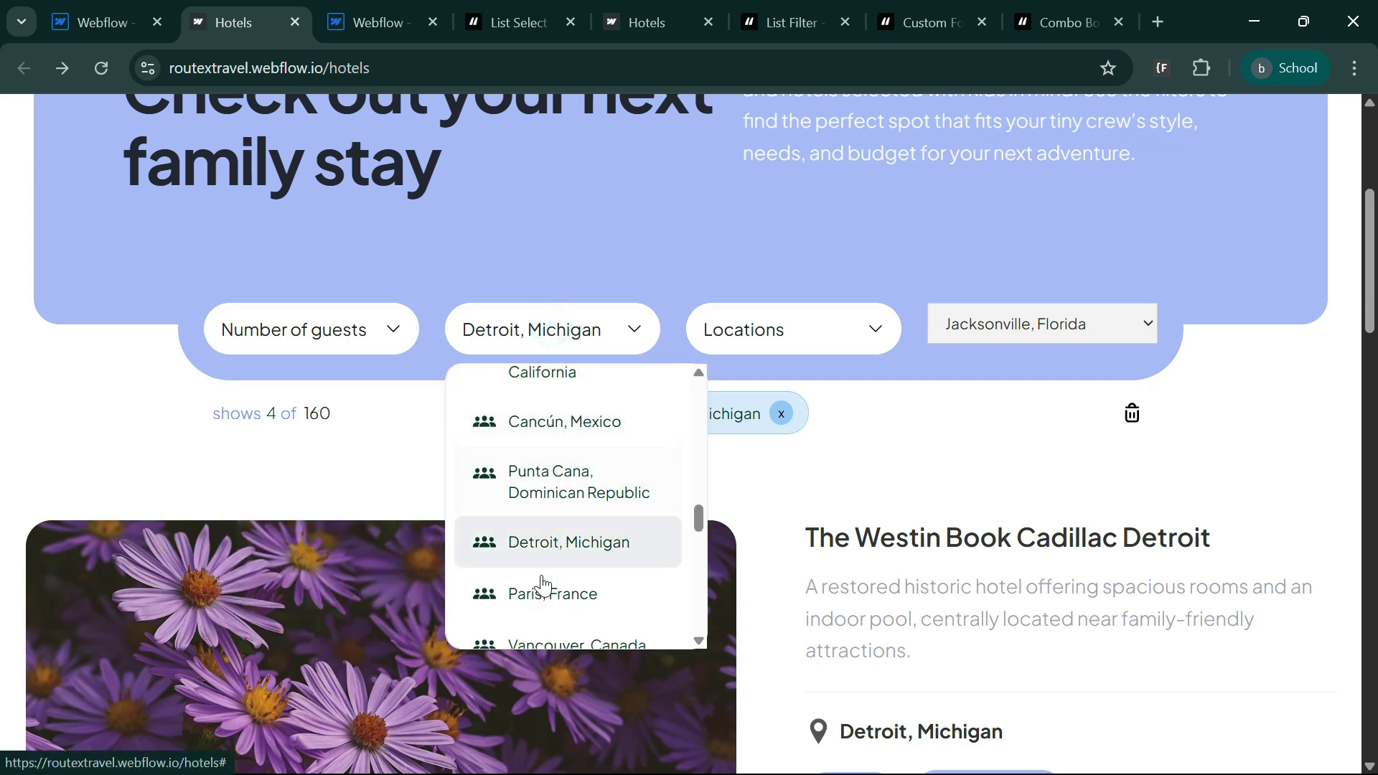
left_click(258, 449)
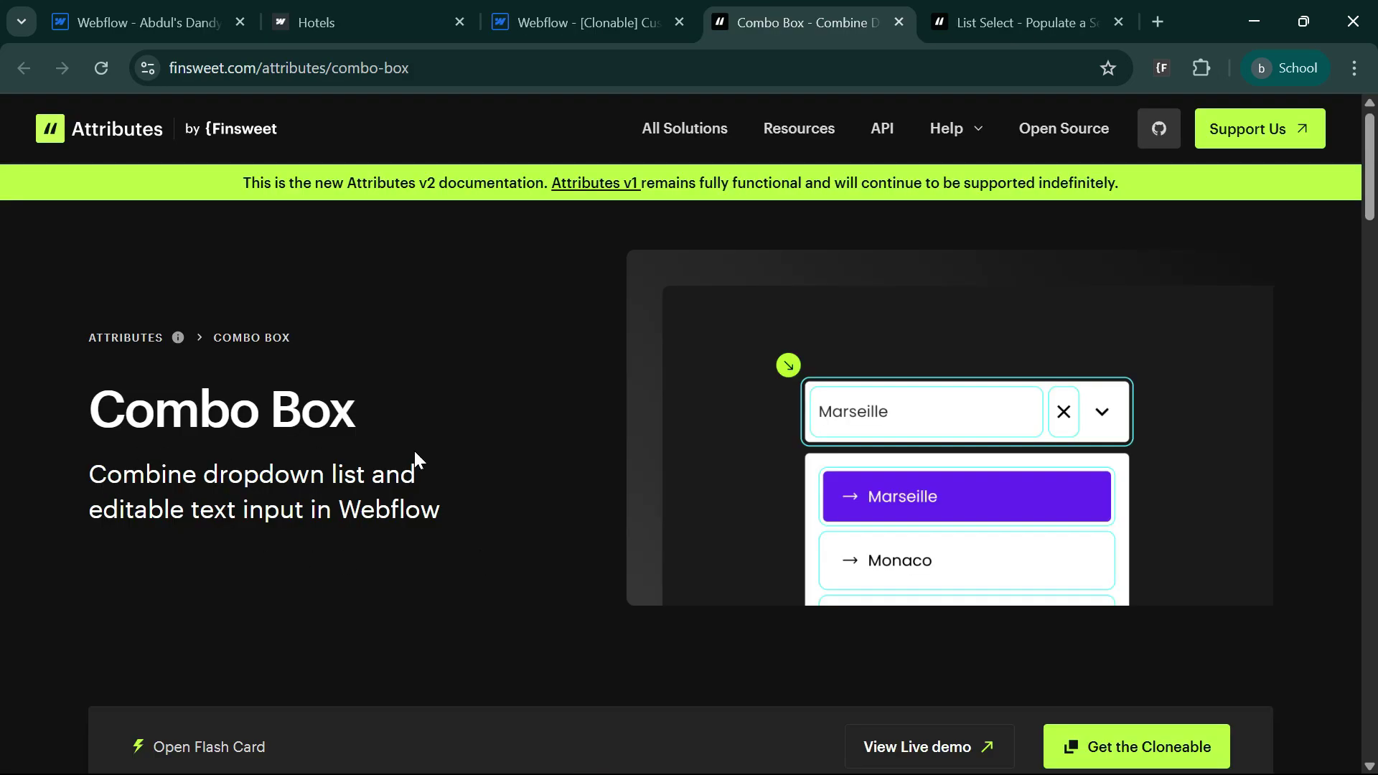
Step: Copy the fs-combobox attribute from the script snippet in the Finsweet Combo Box documentation
scroll(469, 489, "down", 3)
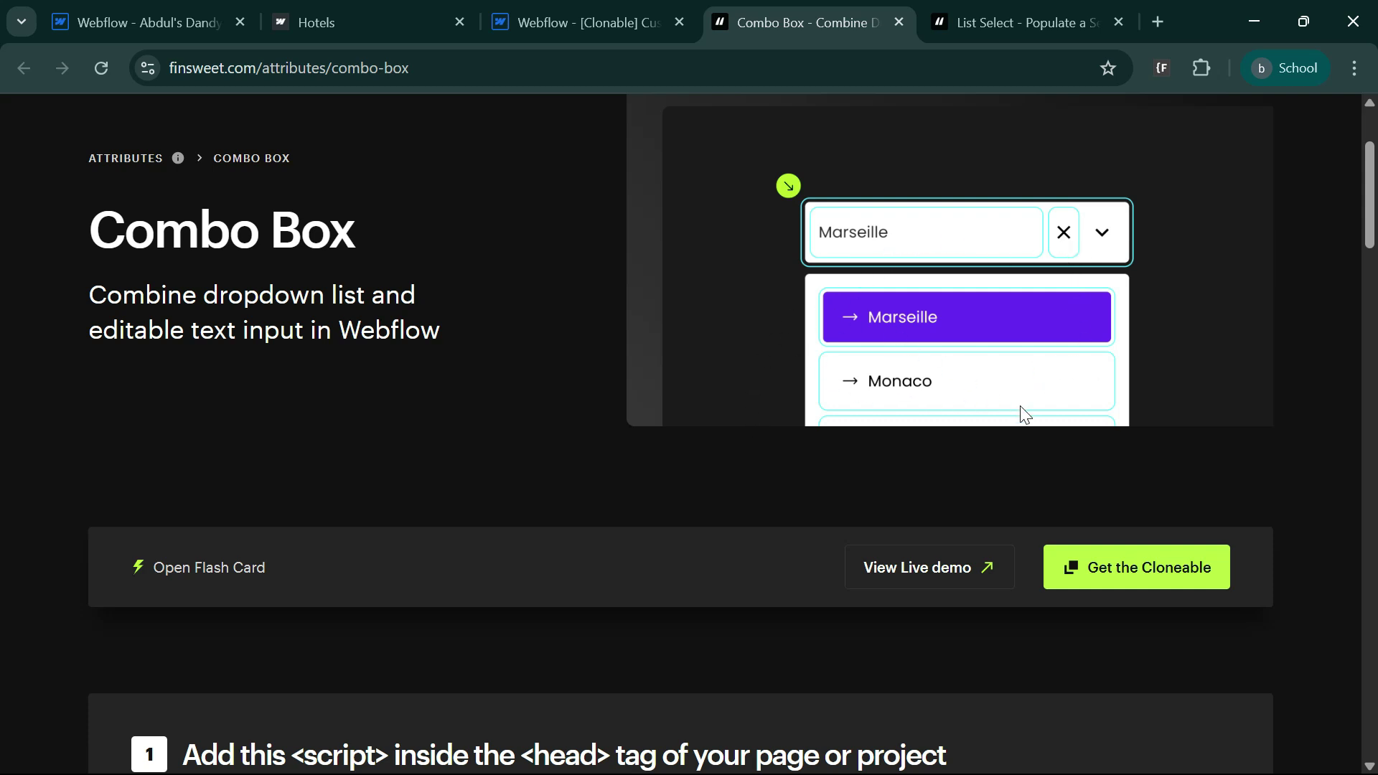
scroll(709, 528, "down", 8)
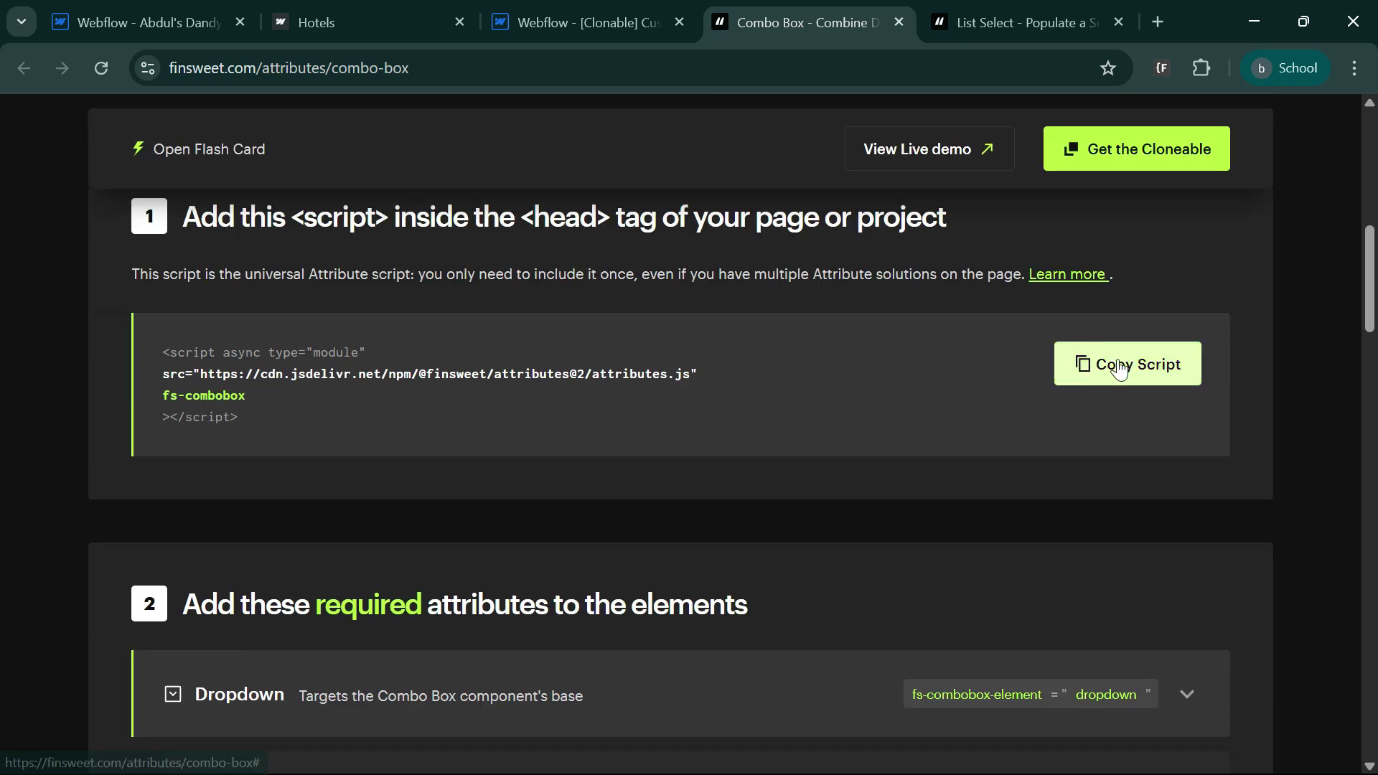
triple_click(215, 397)
key("ctrl+c")
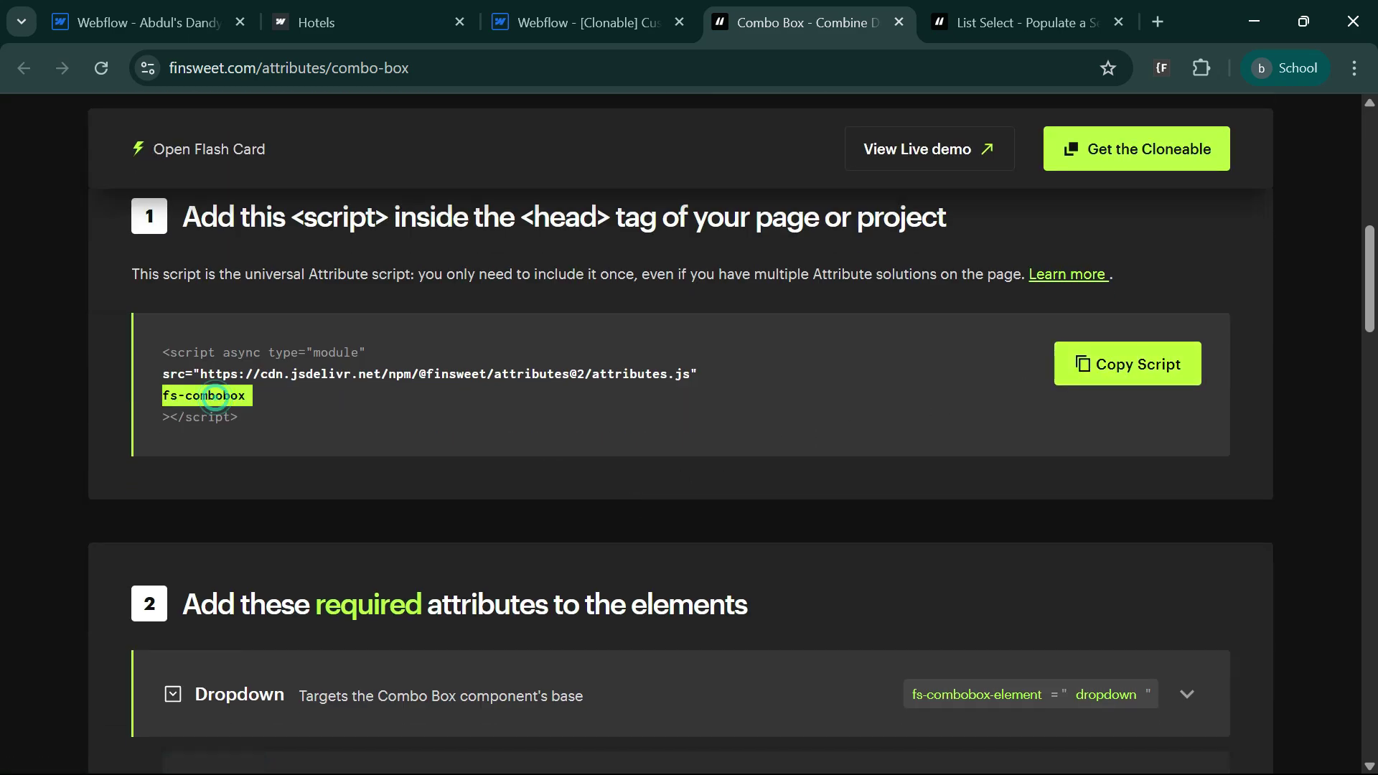
Step: In the Webflow designer, add fs-combobox on a new line below fs-selectcustom in the Hotels page's head code and save the page settings
left_click(143, 23)
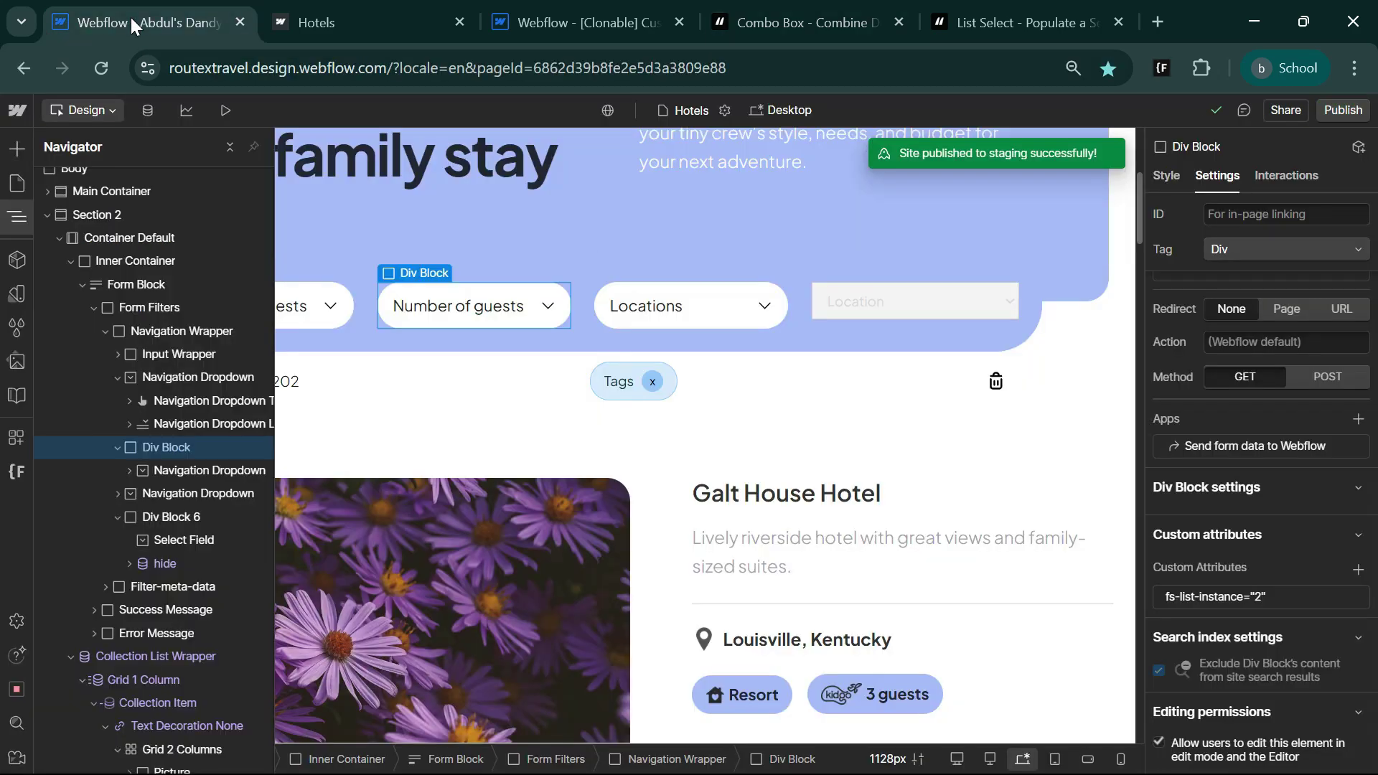
left_click(720, 110)
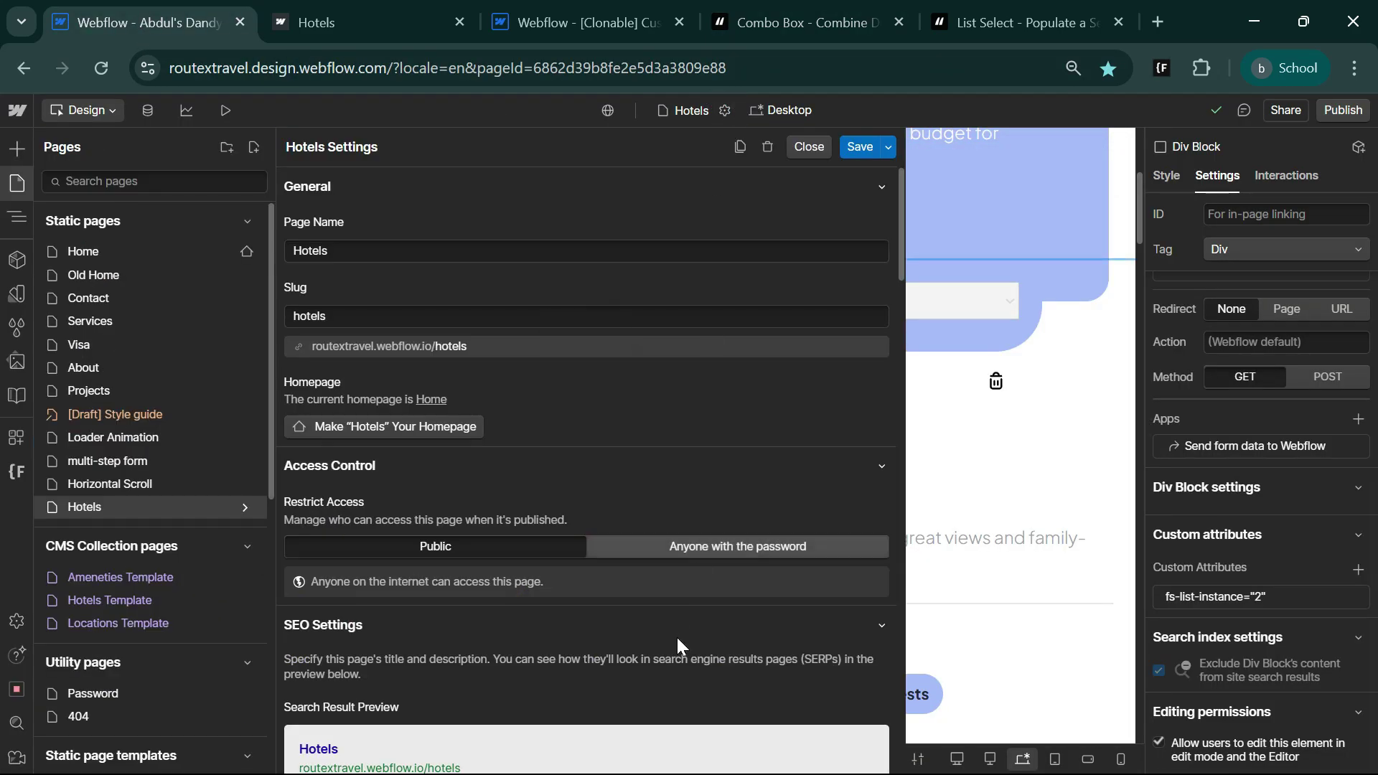
scroll(522, 669, "down", 5)
scroll(523, 675, "down", 10)
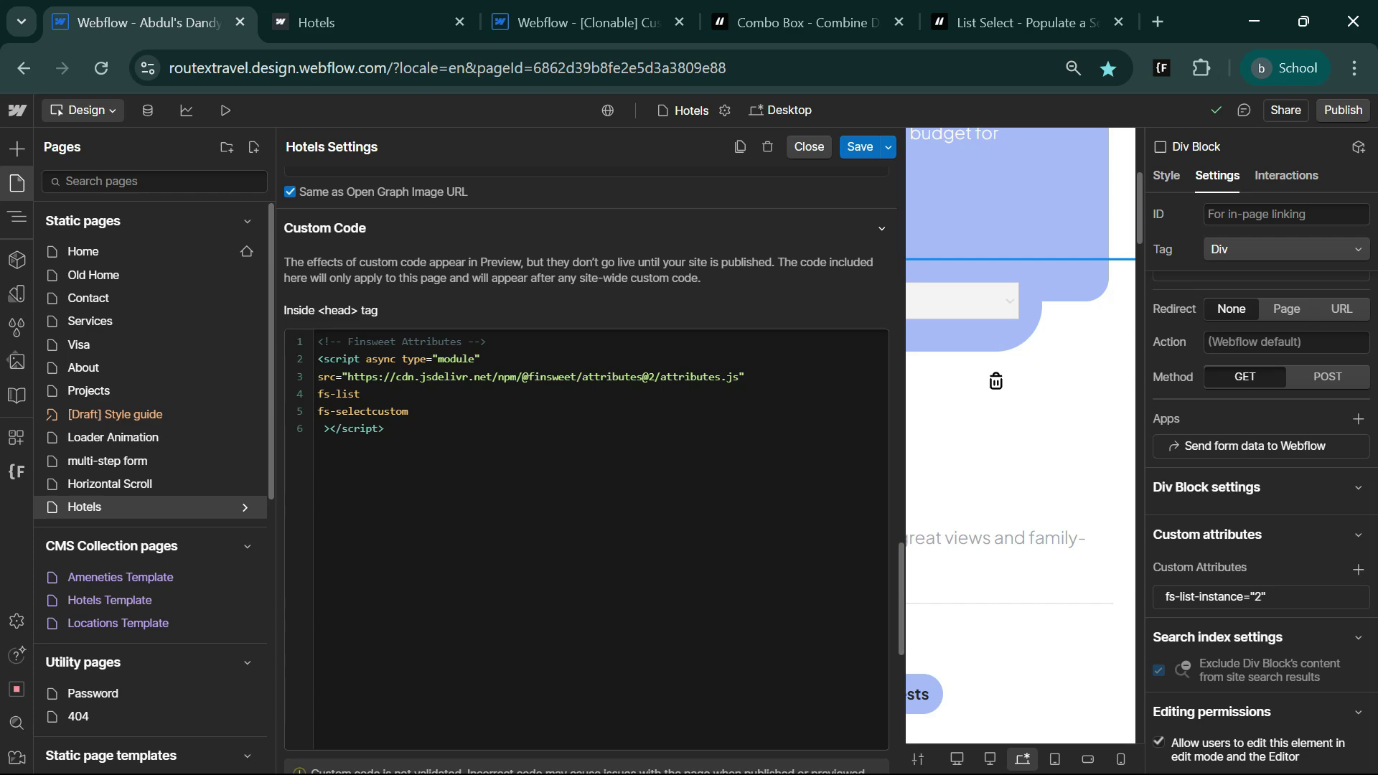
left_click(424, 409)
key("Return")
key("ctrl+v")
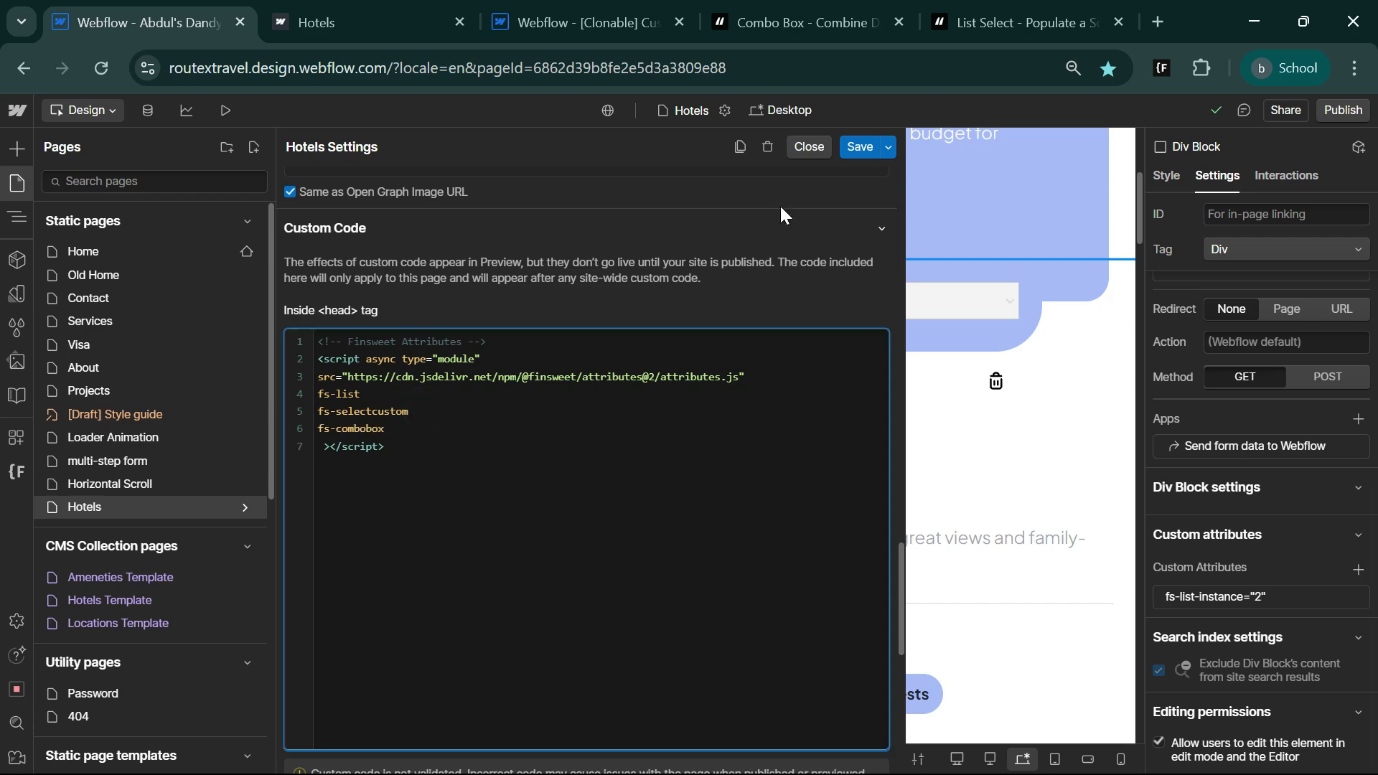
left_click(860, 146)
Step: Back in the Combo Box documentation, copy the attribute name fs-combobox-element required for the Dropdown element
left_click(804, 23)
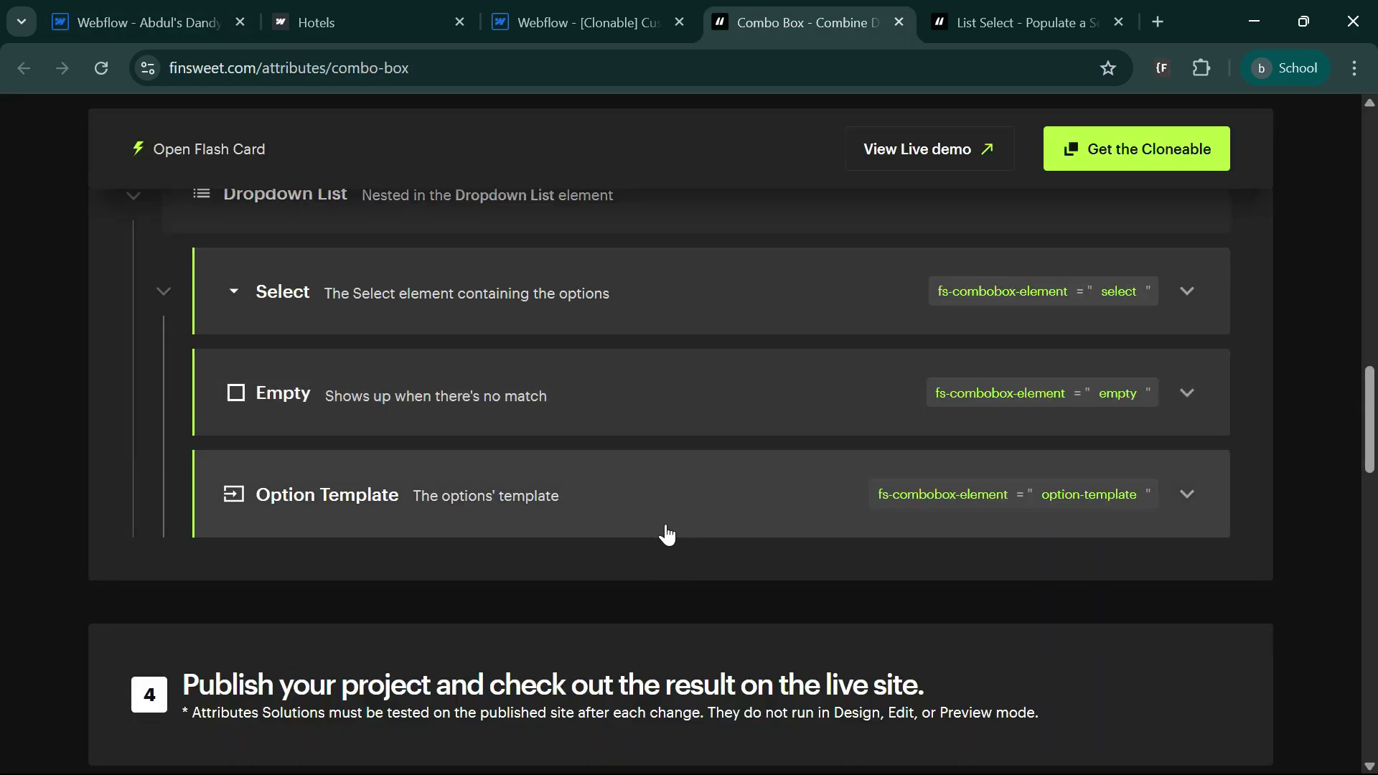
scroll(639, 580, "up", 5)
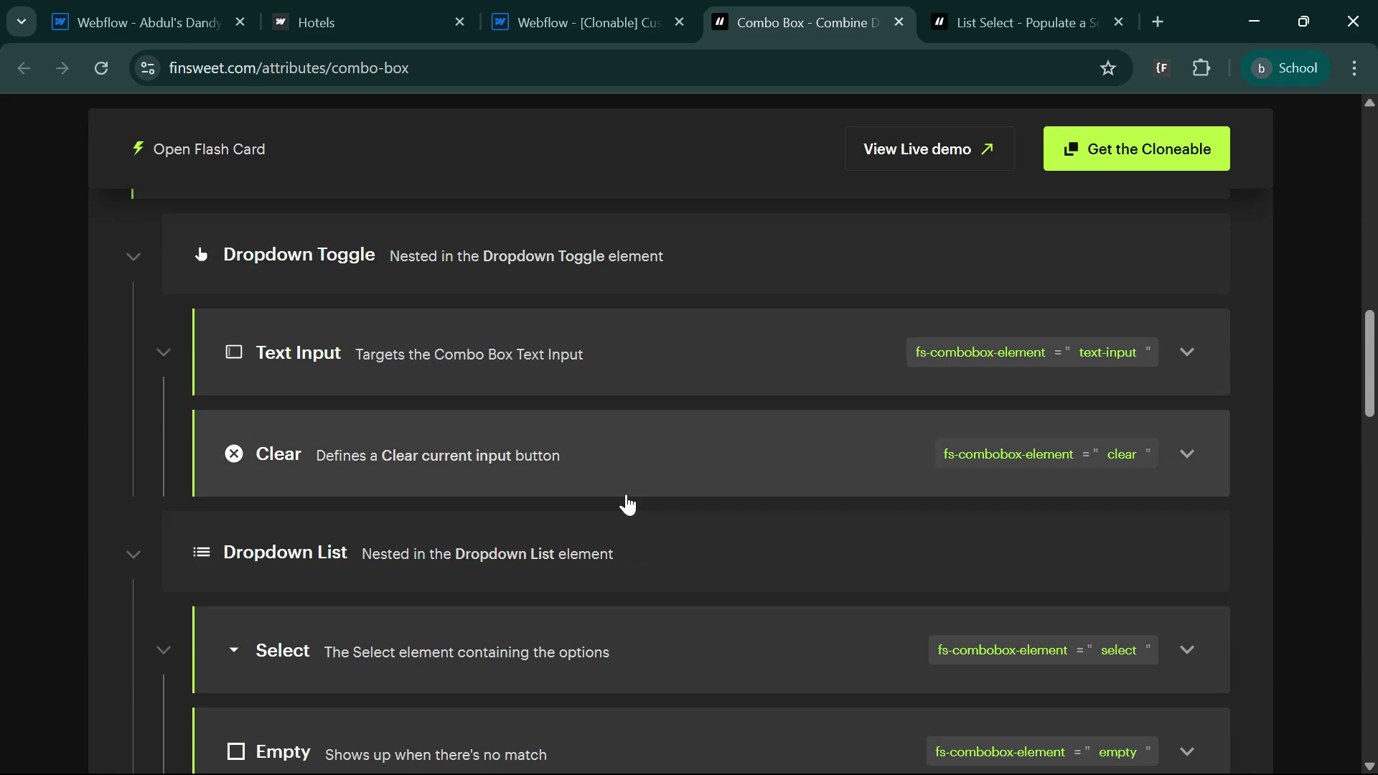
scroll(625, 502, "up", 3)
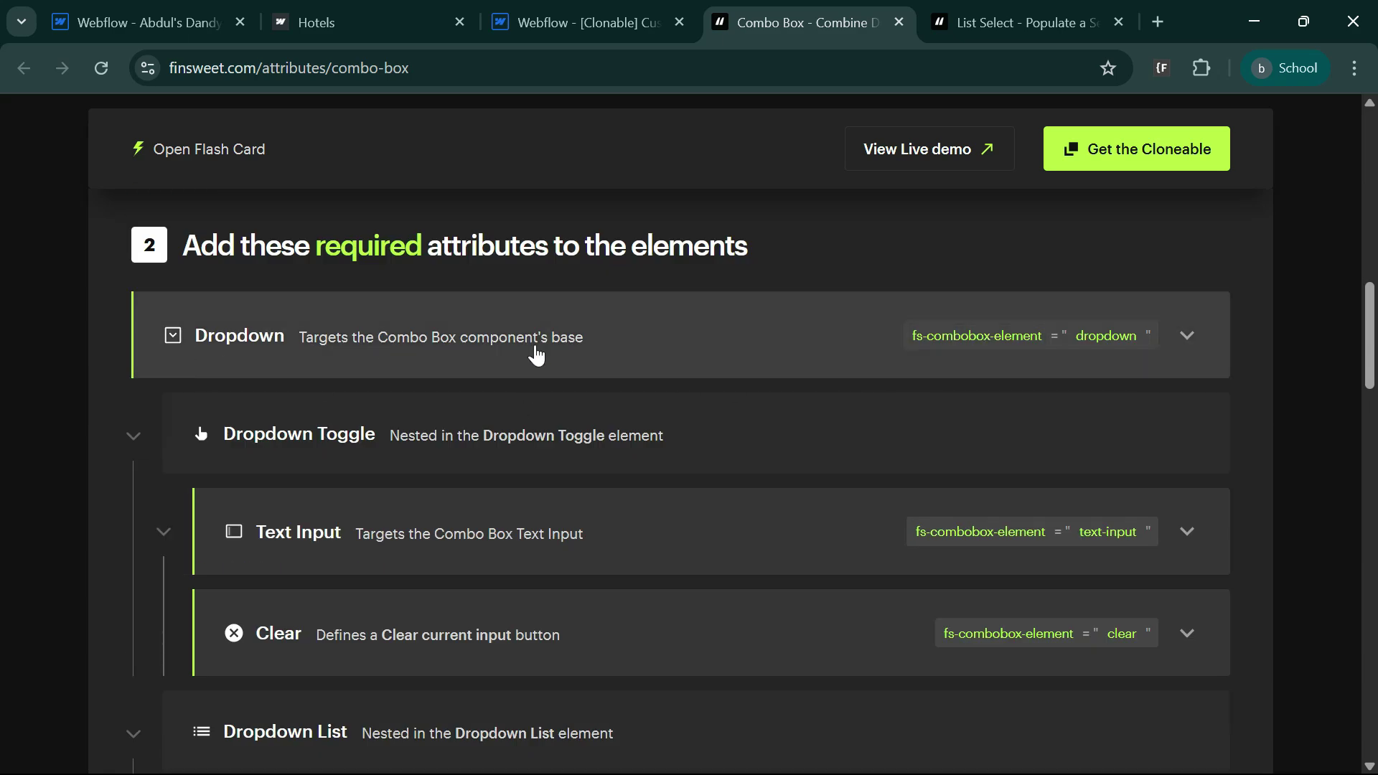
left_click(584, 335)
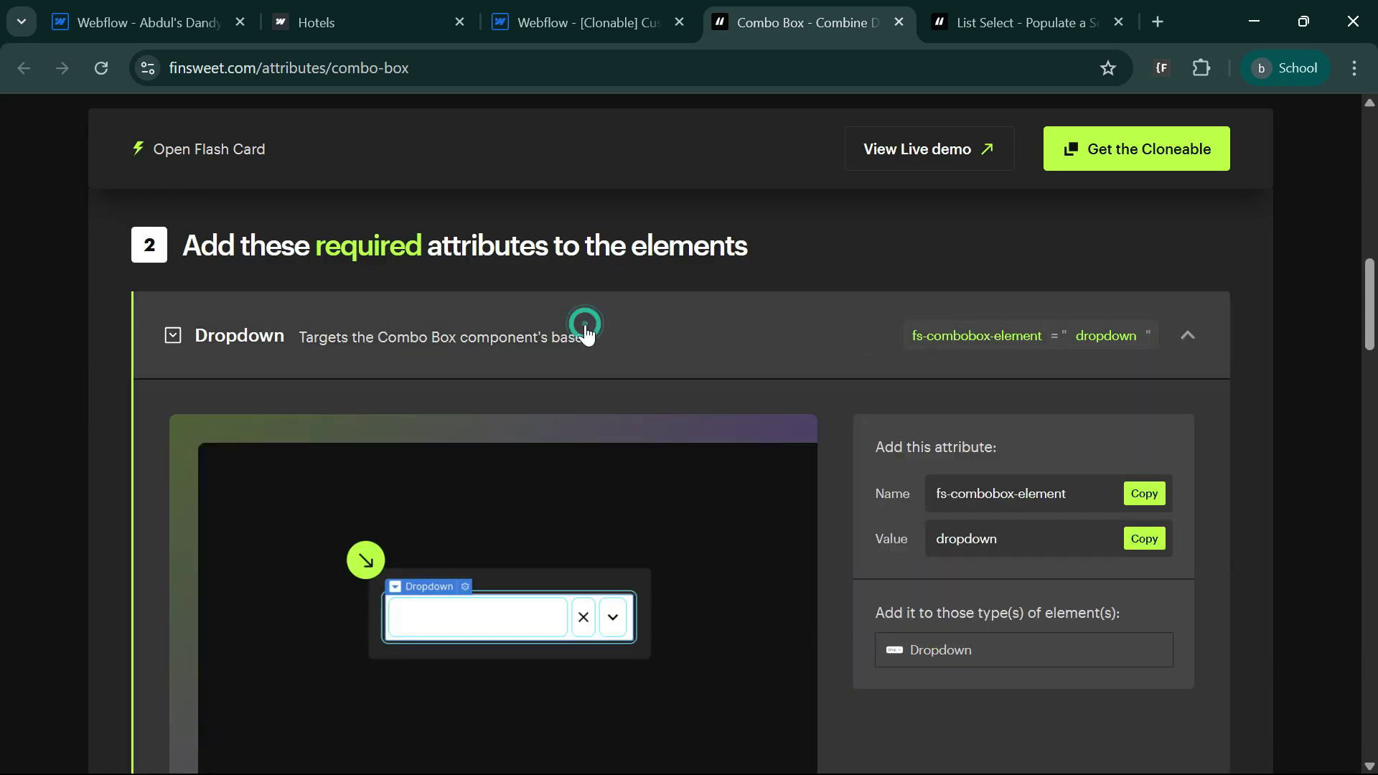
left_click(992, 339)
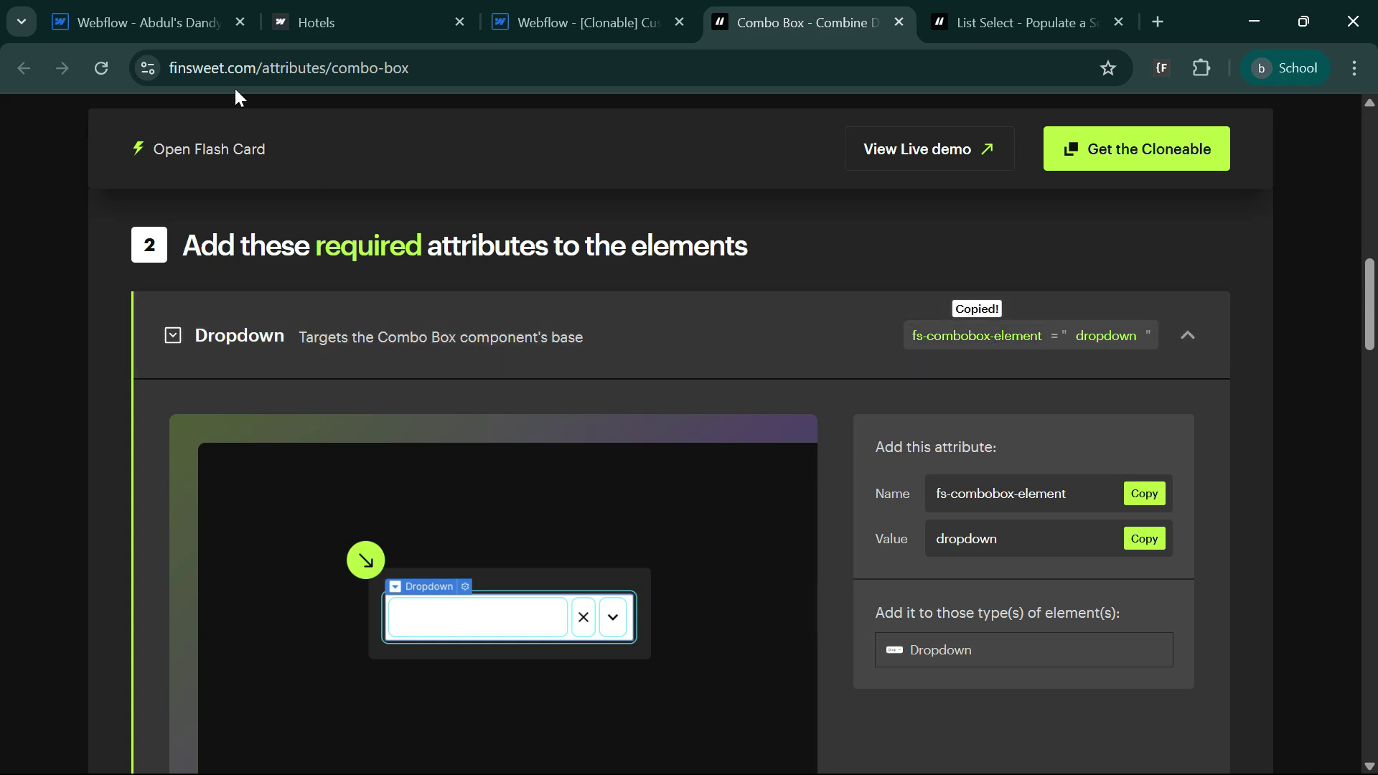
Step: In the Webflow designer, add a custom attribute named fs-combobox-element to the first Number of guests navigation dropdown
left_click(182, 20)
left_click(13, 223)
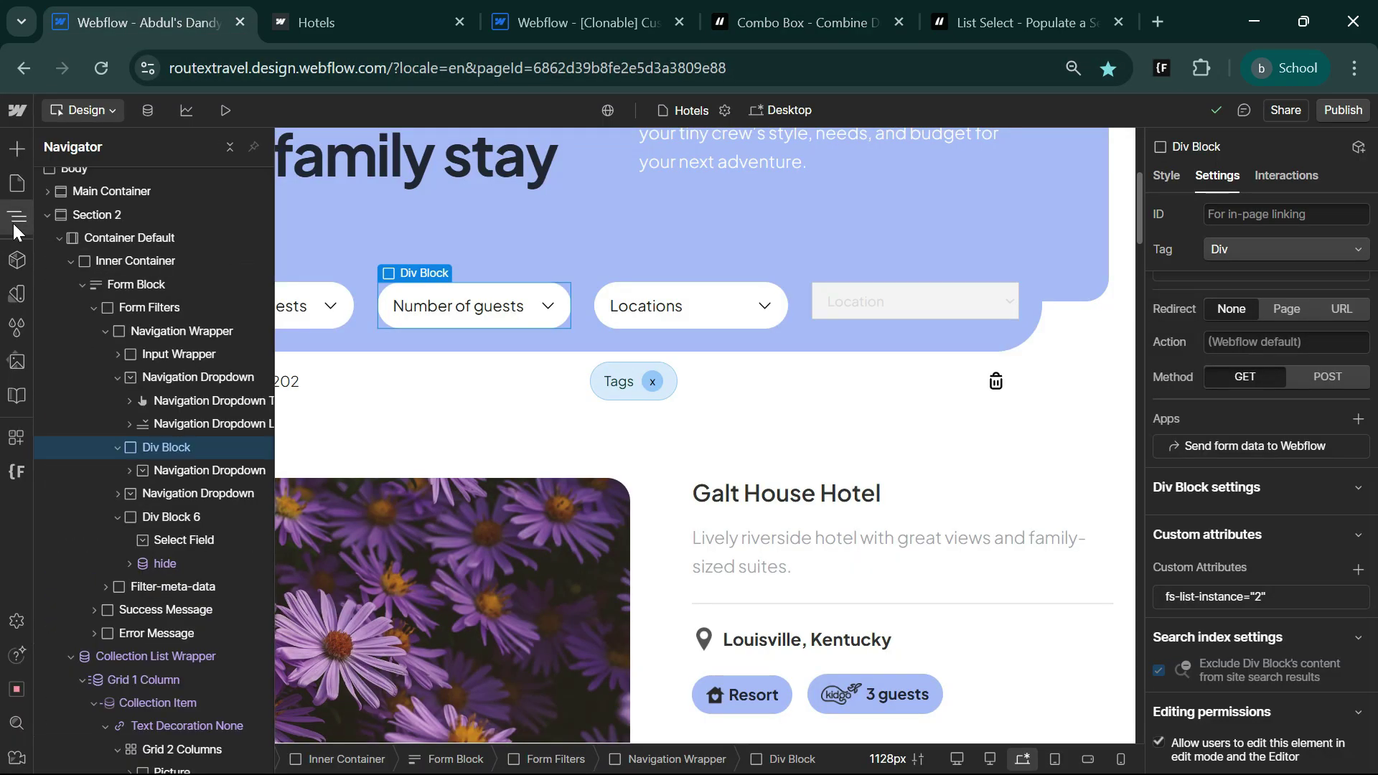
left_click(327, 306)
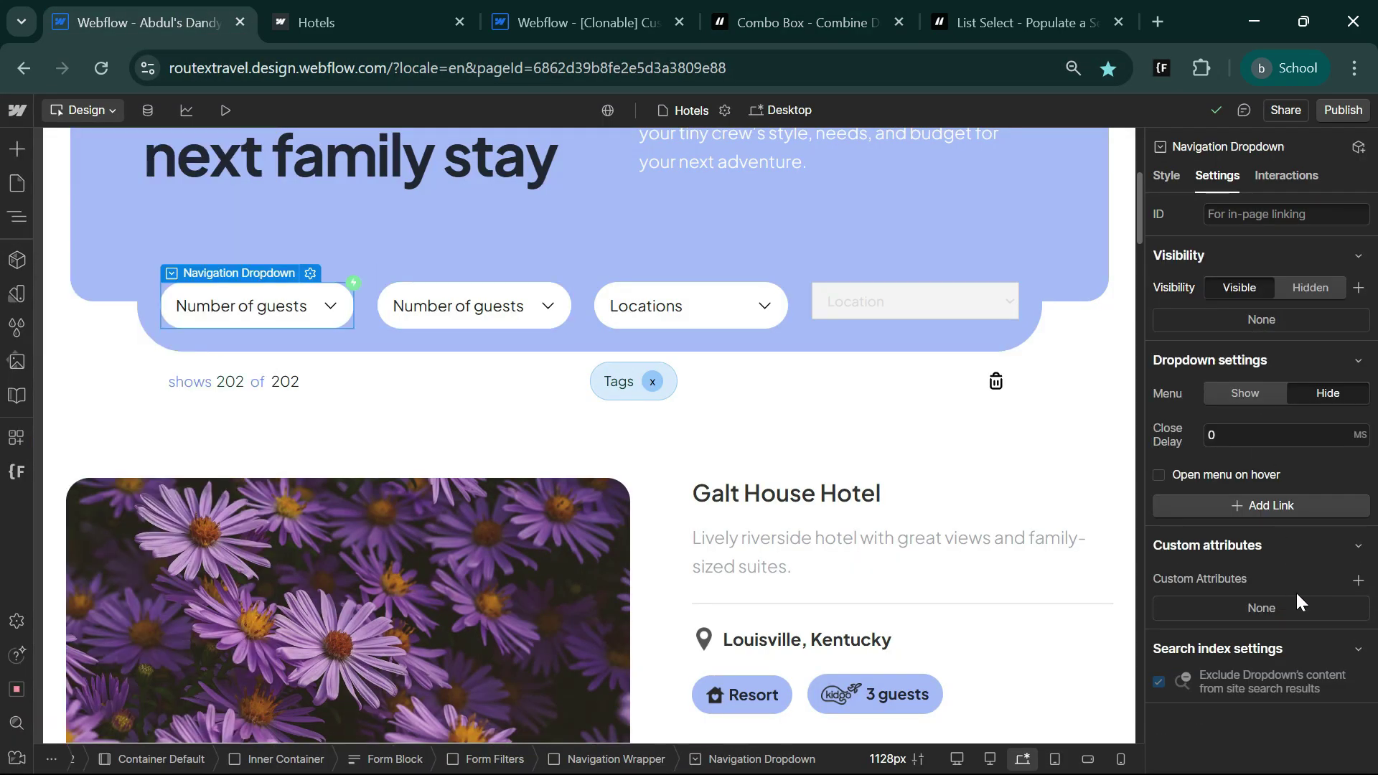
left_click(1359, 580)
key("ctrl+v")
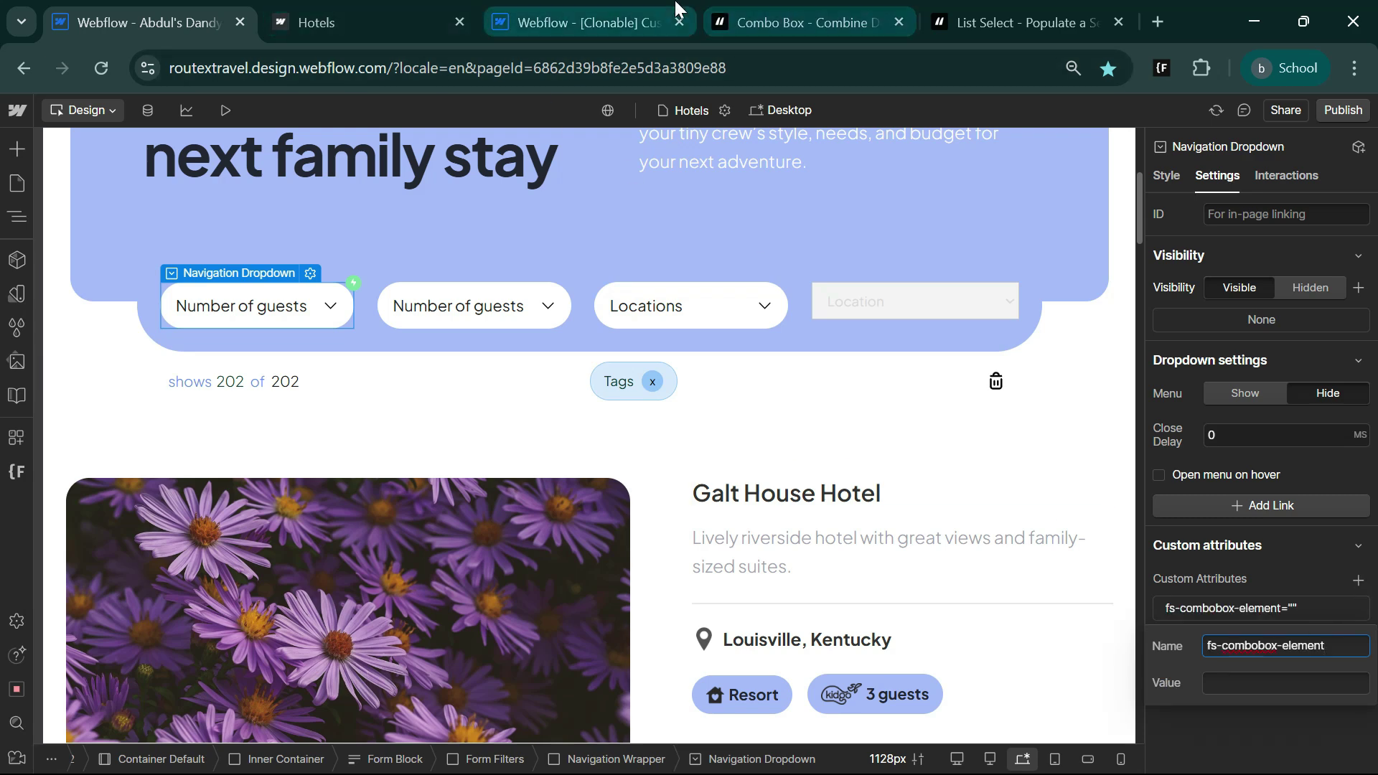
Step: Copy the value dropdown from the Combo Box documentation and set it as the new attribute's value in the Webflow designer
left_click(799, 11)
left_click(1111, 343)
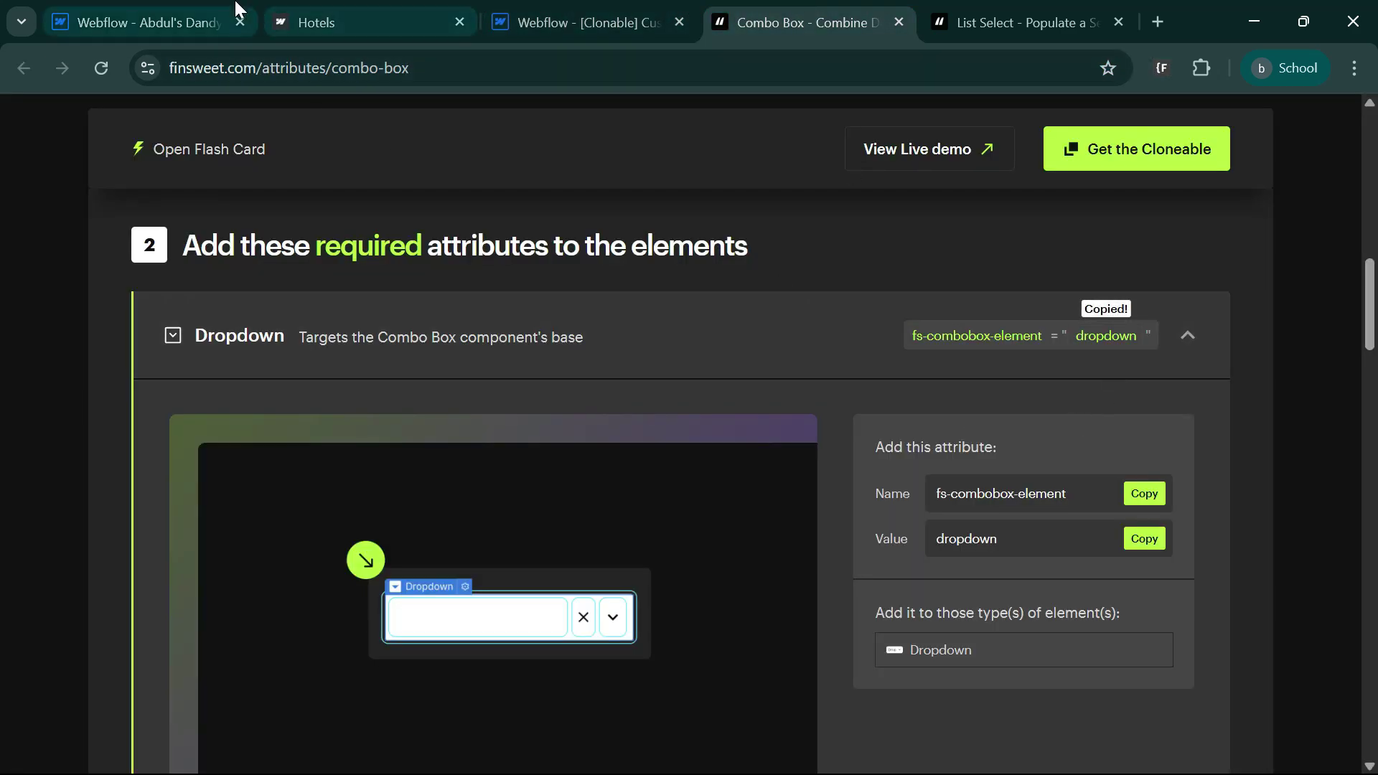
left_click(115, 11)
left_click(1262, 683)
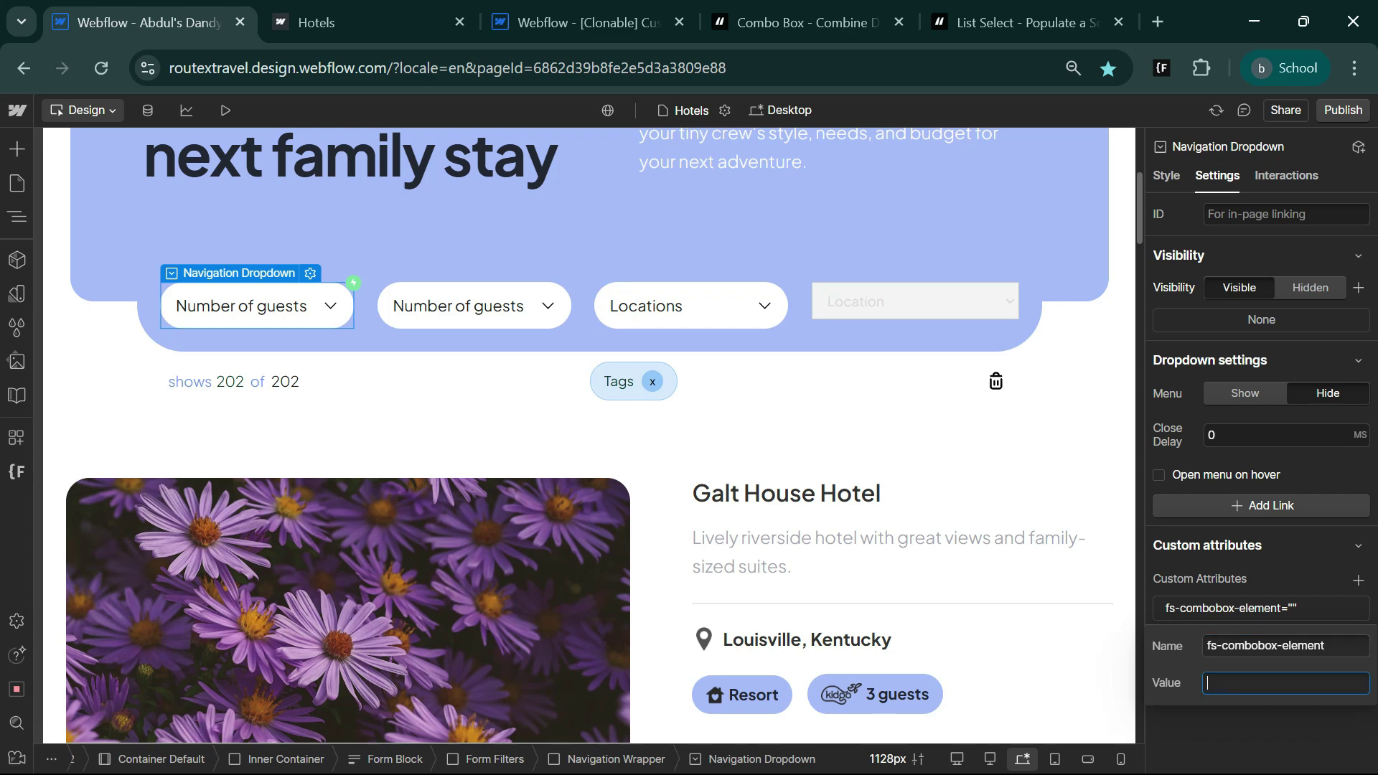
key("ctrl+v")
Step: In the Combo Box documentation, look up the Text Input element's attribute and copy its value text-input
key("ctrl+4")
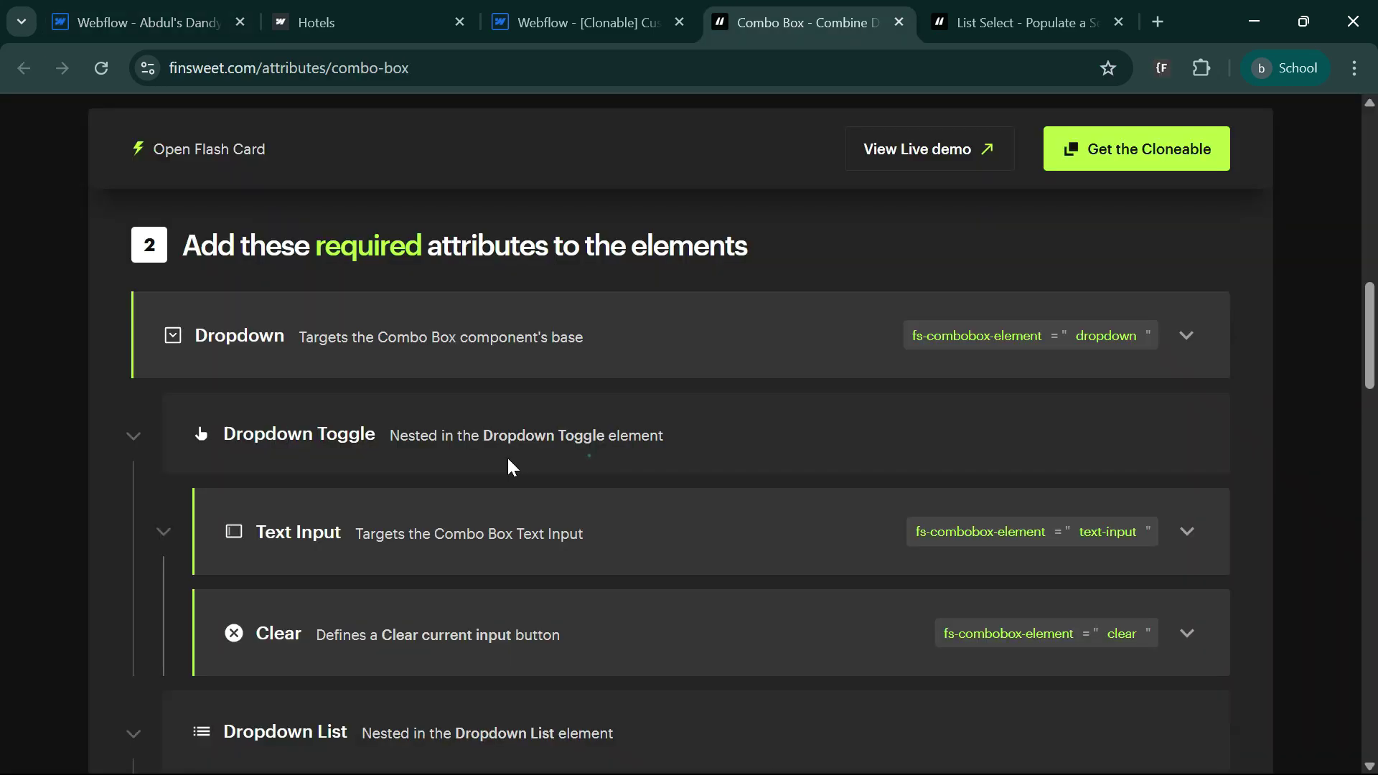
scroll(640, 468, "down", 3)
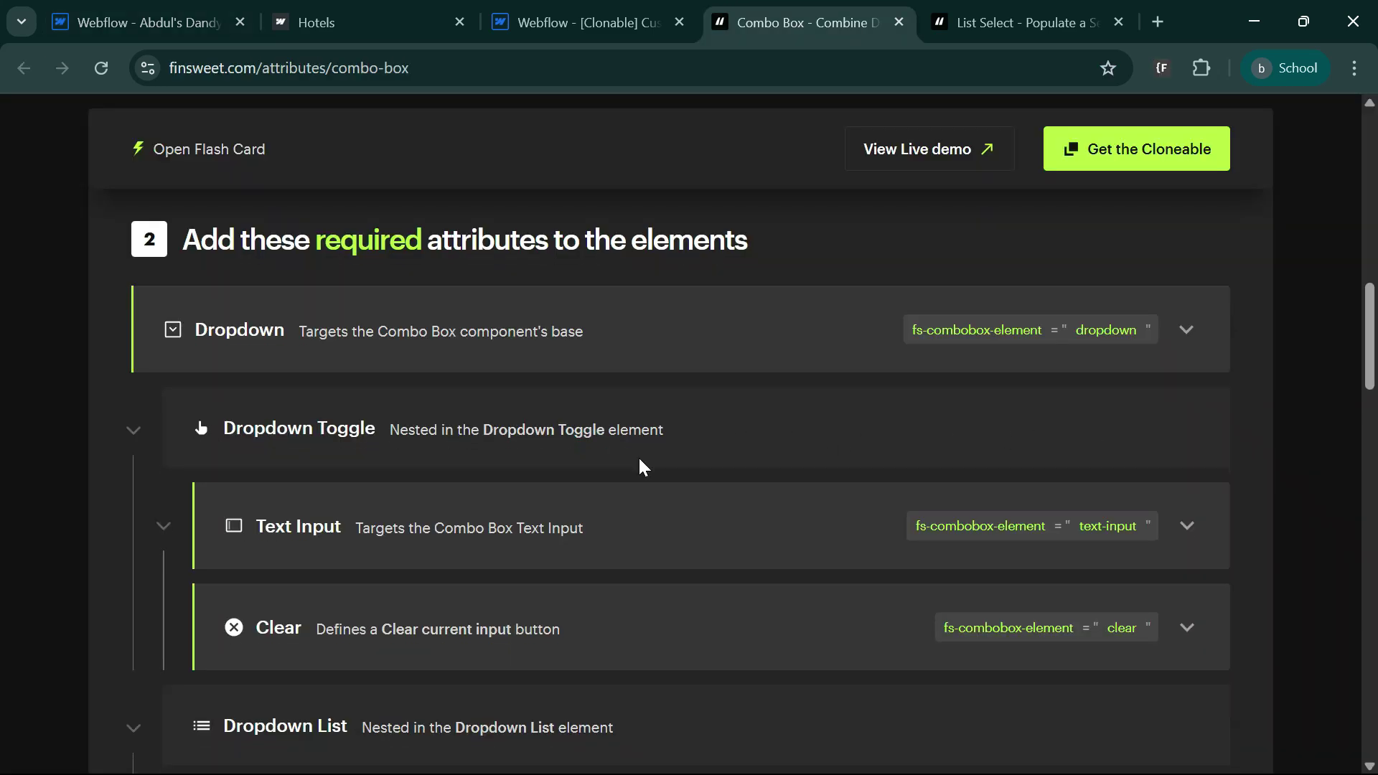
left_click(323, 359)
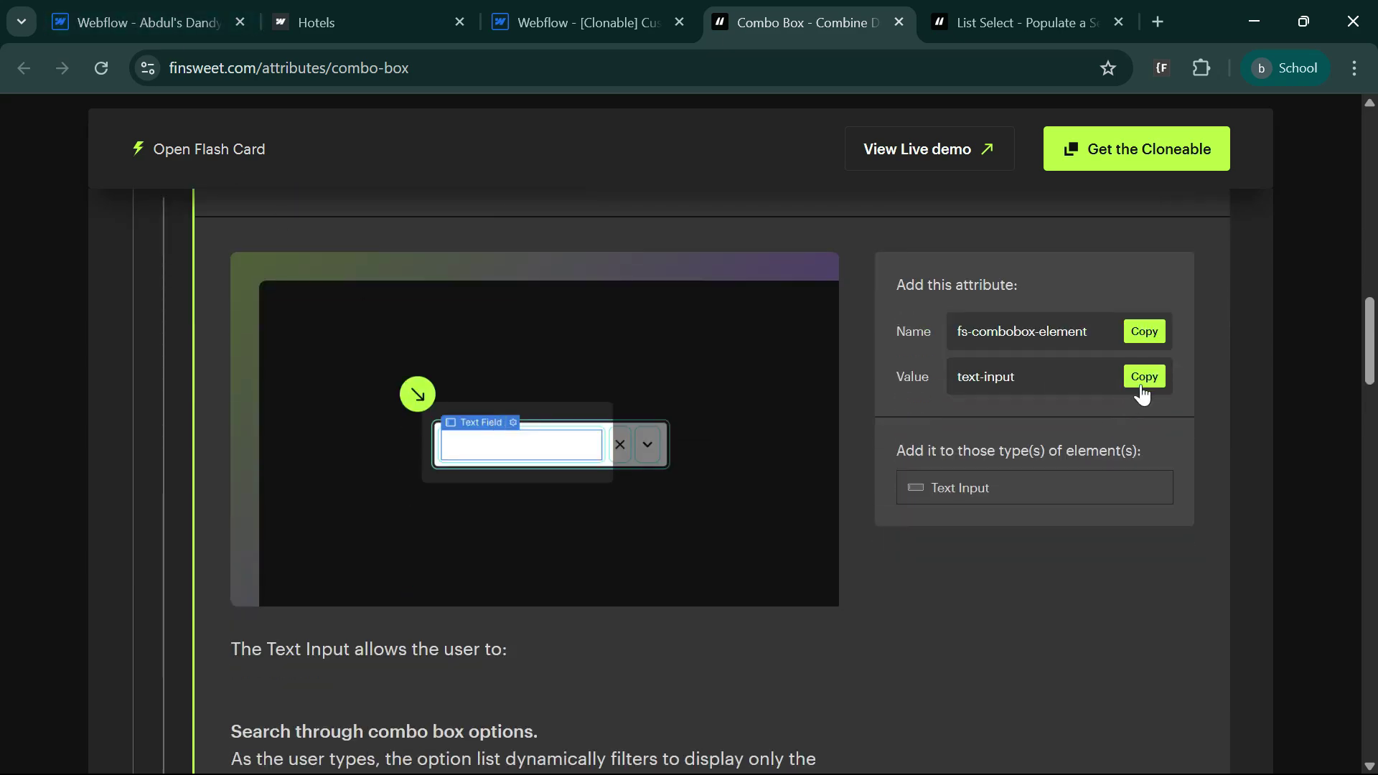
scroll(1122, 406, "up", 5)
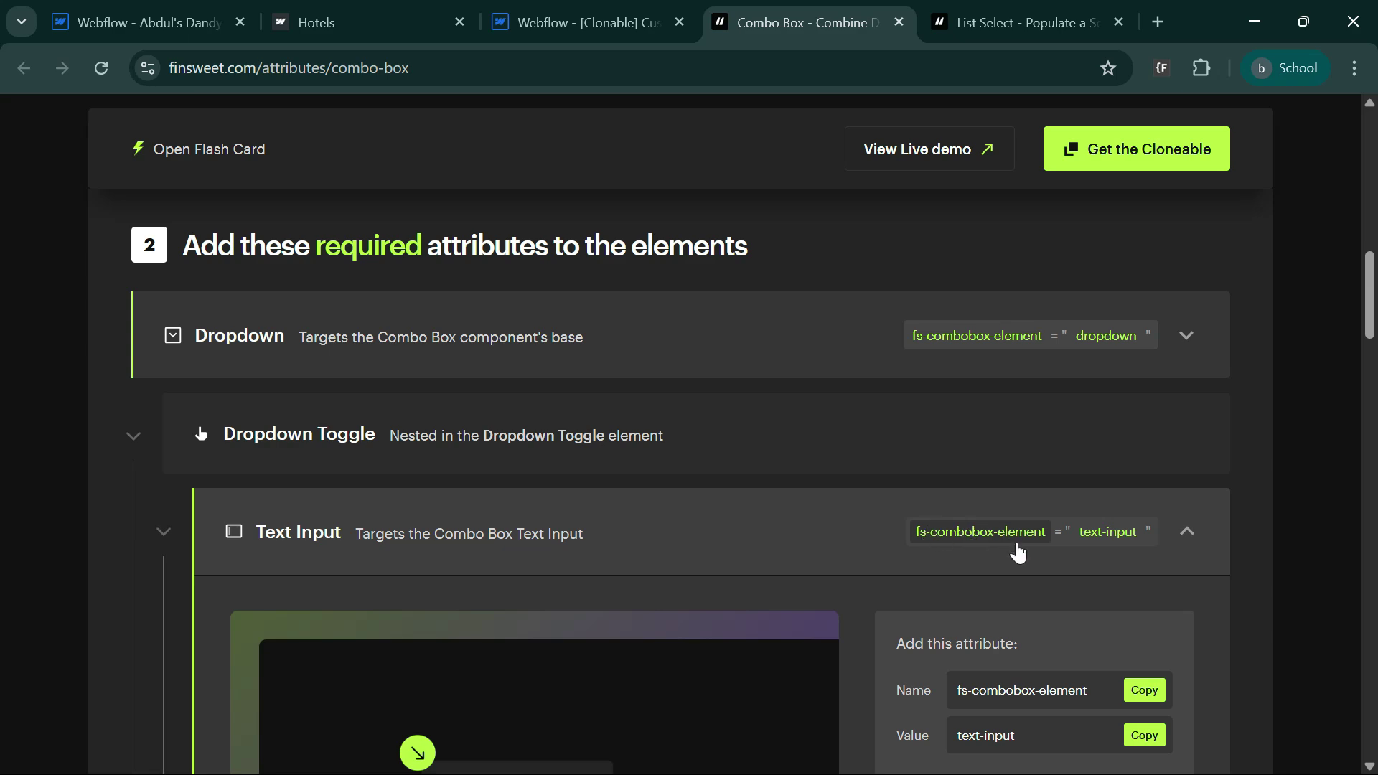
Step: In the Webflow designer, insert an Input element inside the first Navigation Dropdown's toggle
key("ctrl+1")
left_click(14, 220)
left_click(129, 402)
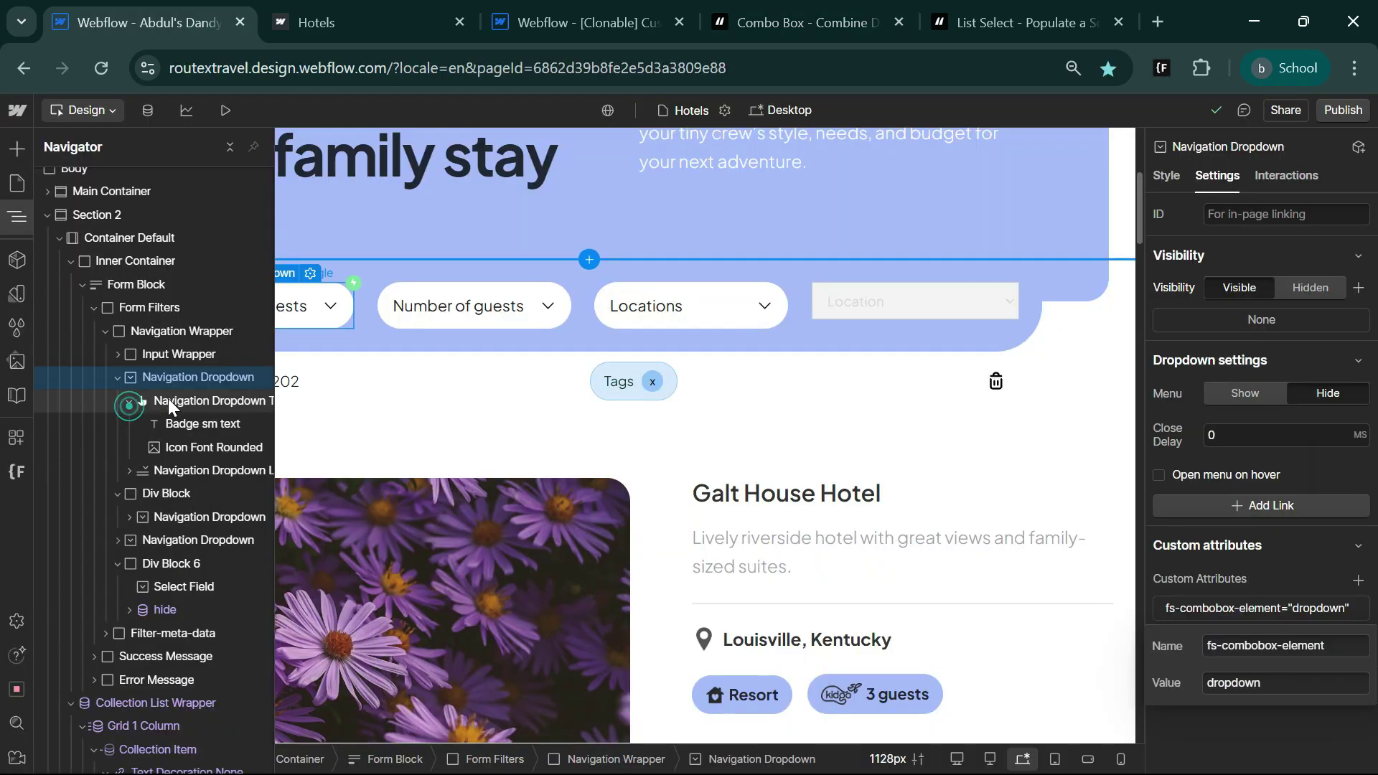
left_click(208, 400)
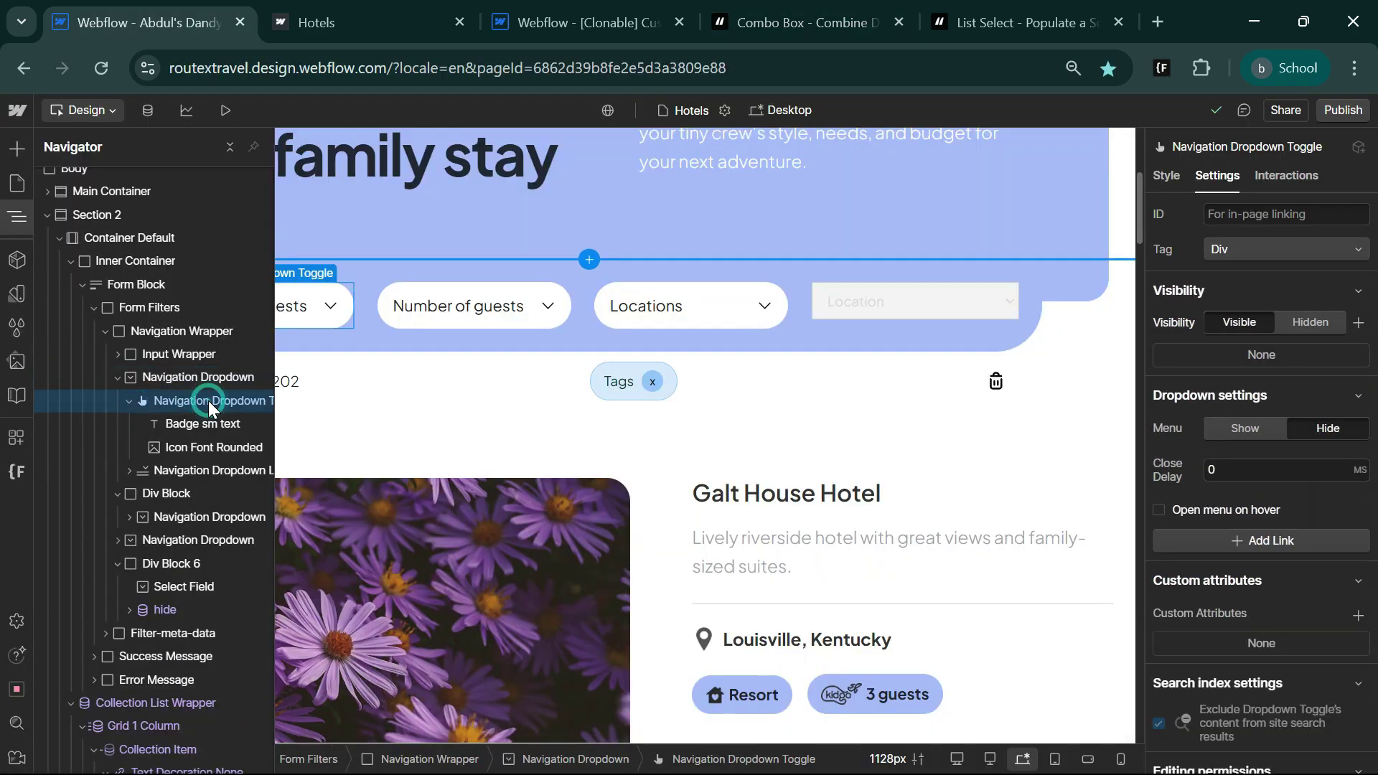
key("ctrl+k")
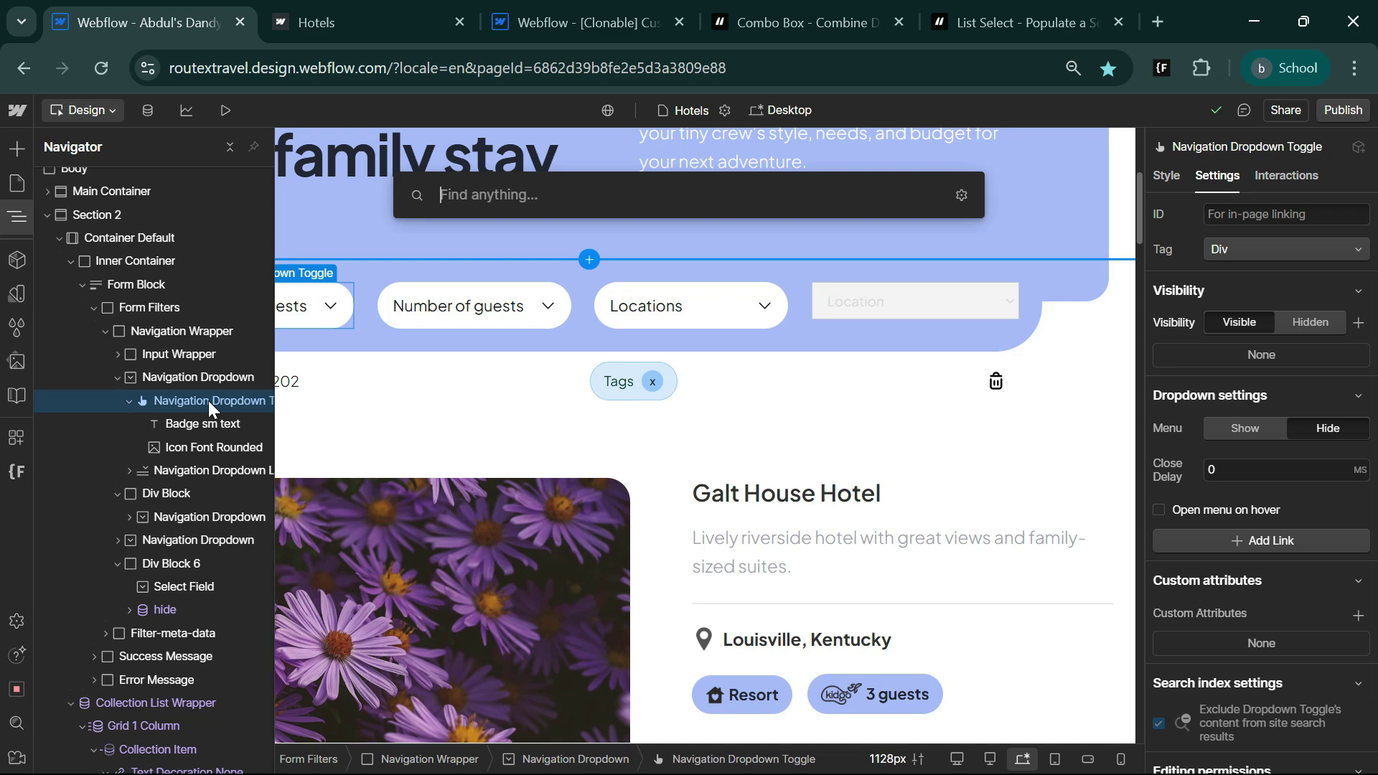
type("inp")
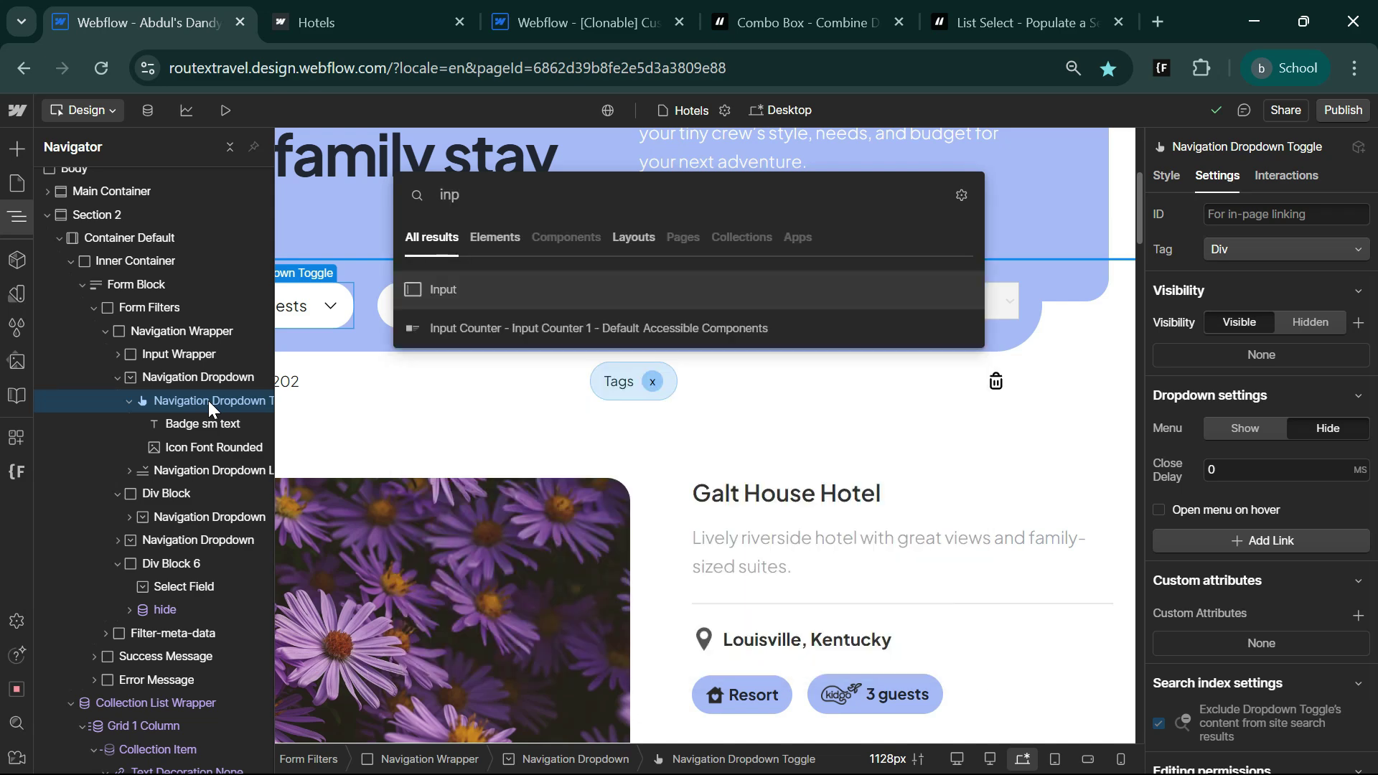
key("Return")
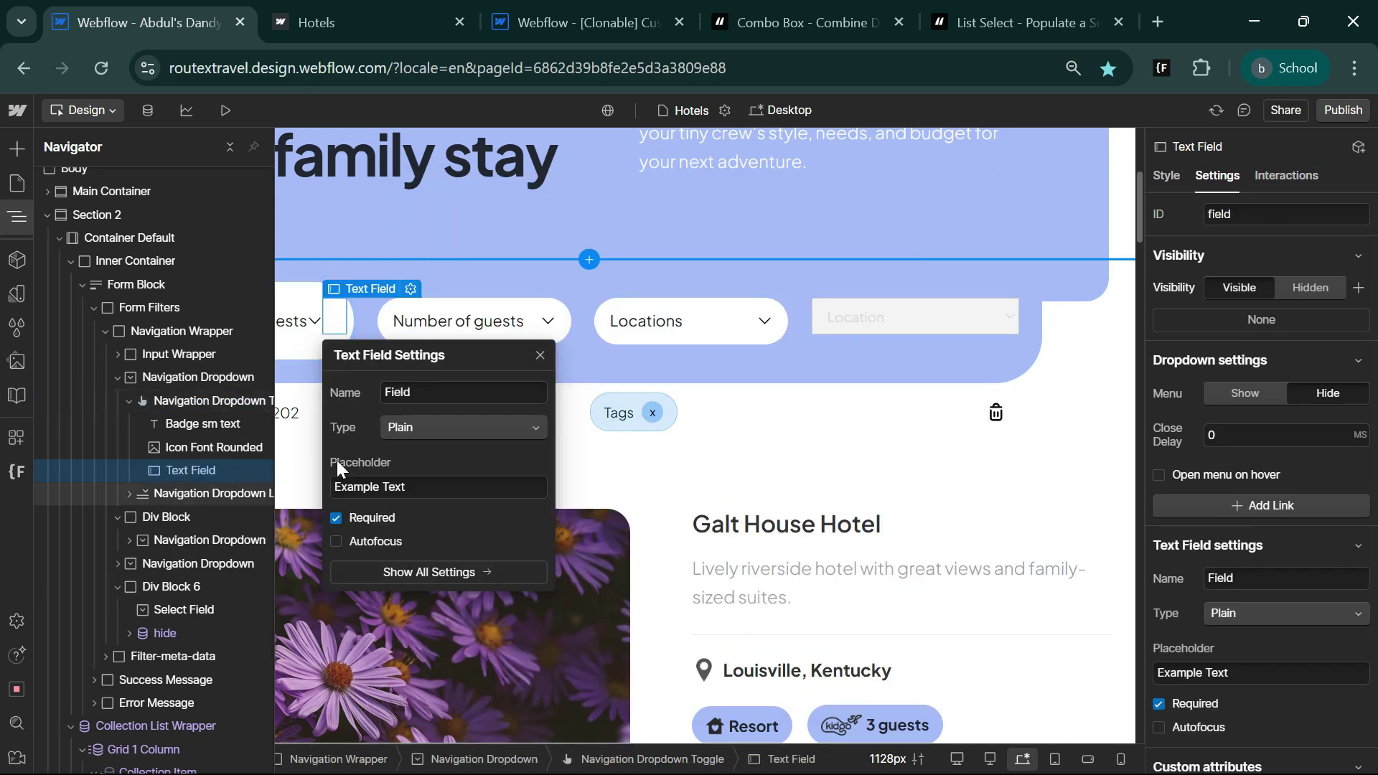
Step: Give the new text field the custom attribute fs-combobox-element with the value text-input
scroll(1263, 646, "down", 2)
left_click(1358, 651)
key("ctrl+v")
left_click(1276, 760)
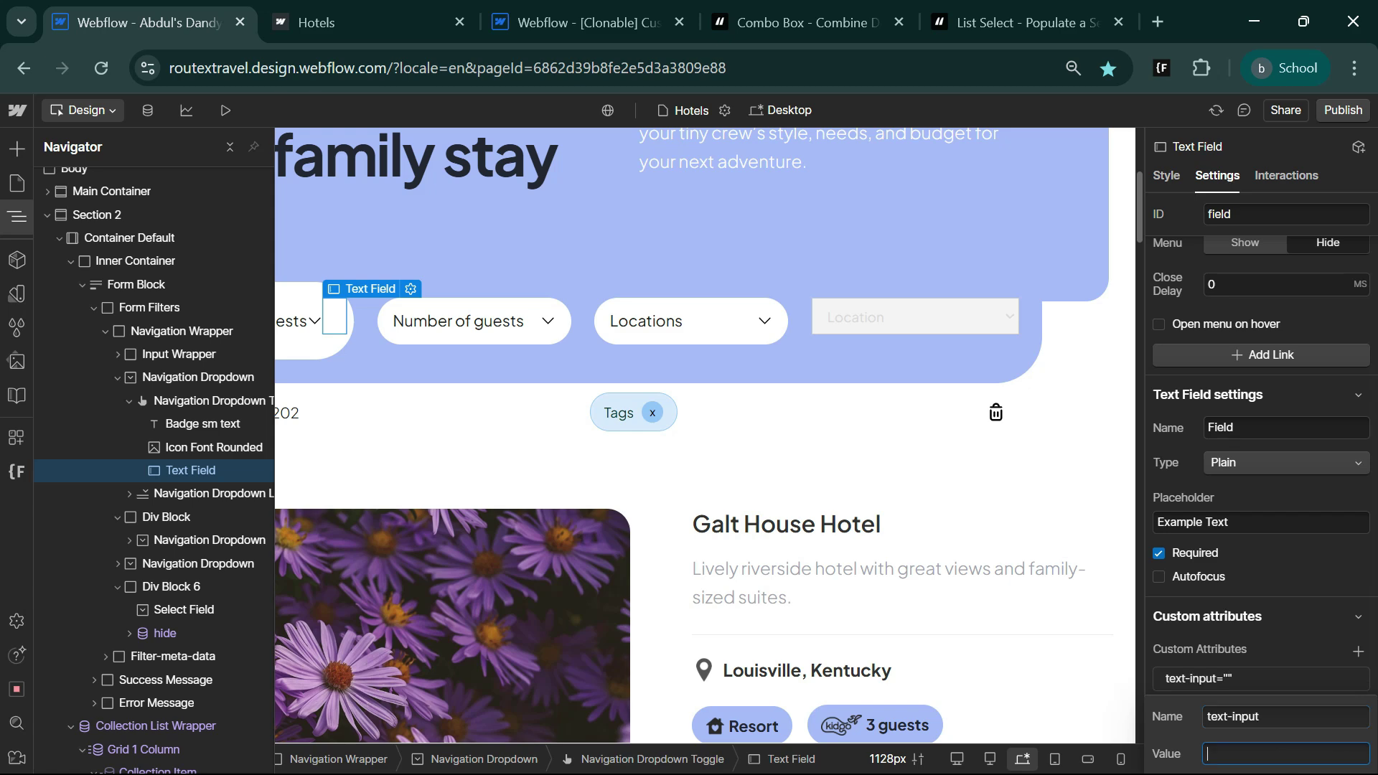
key("ctrl+v")
key("Return")
key("shift+Tab")
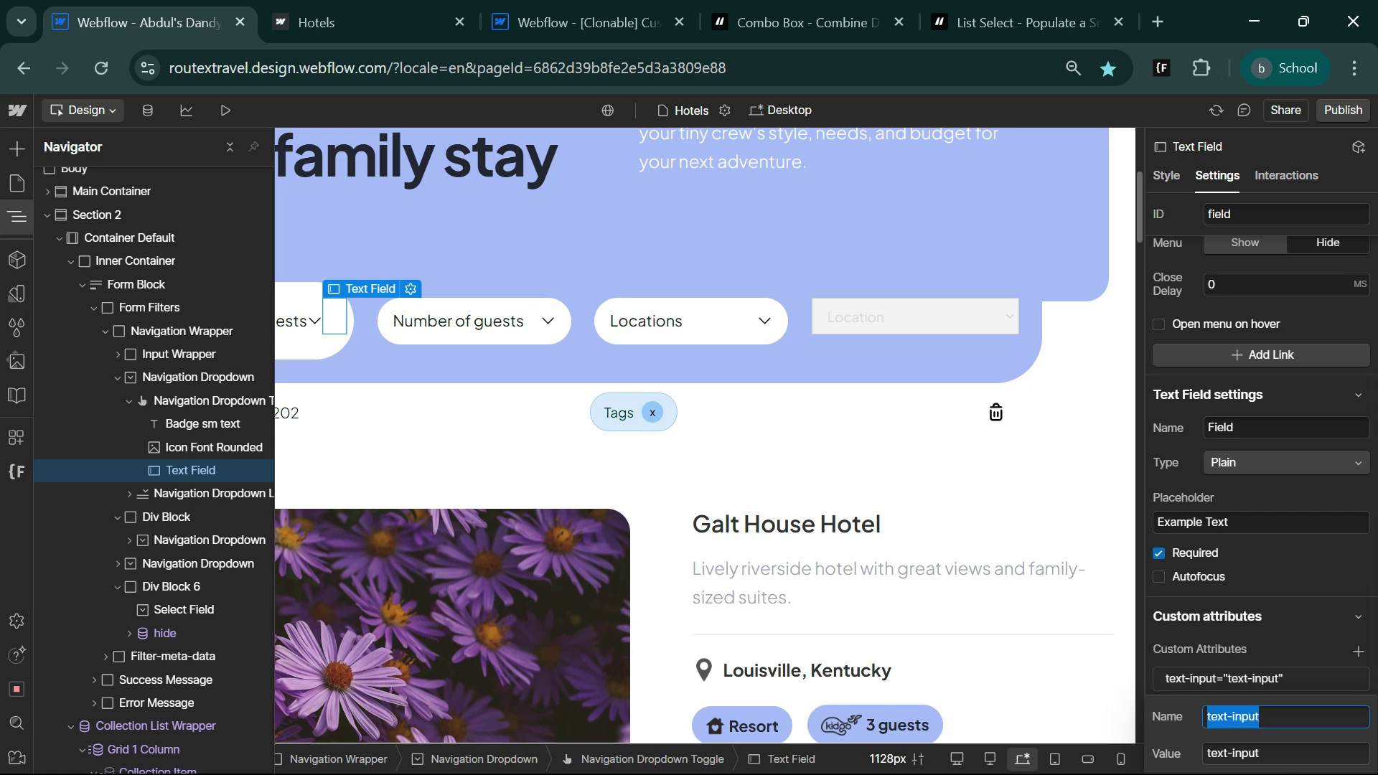
key("super+v")
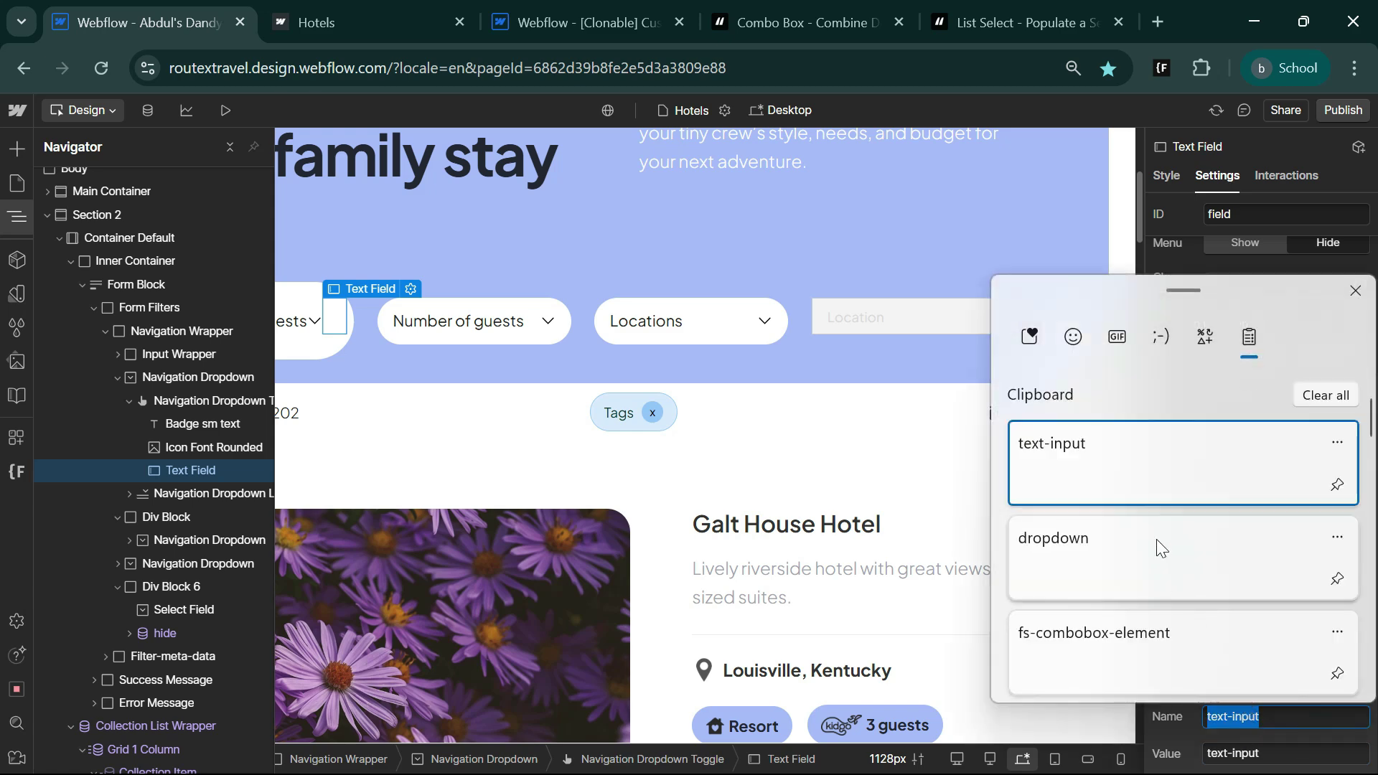
left_click(1160, 657)
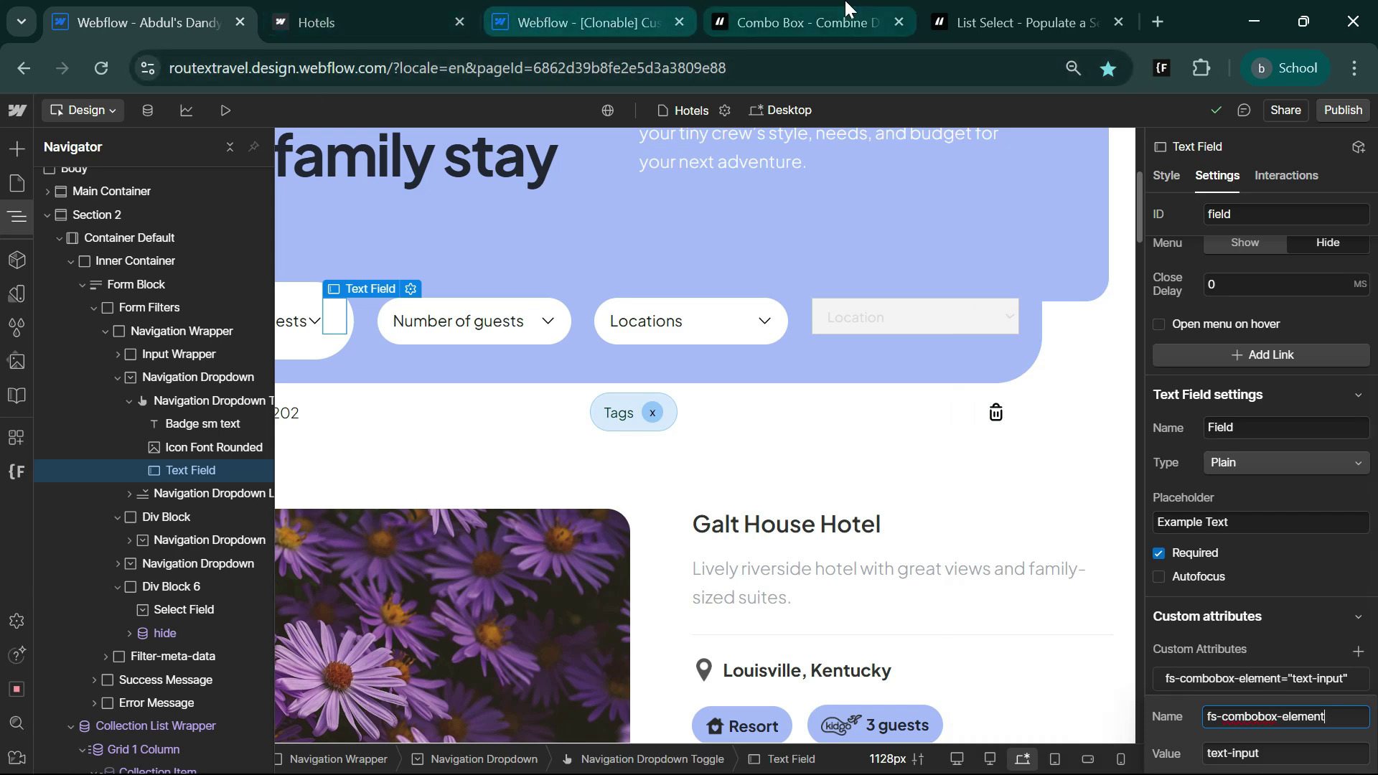
Step: Move the Combo Box documentation tab next to the designer tab and collapse its Text Input section
left_click_drag(847, 7, 402, 14)
scroll(430, 567, "down", 2)
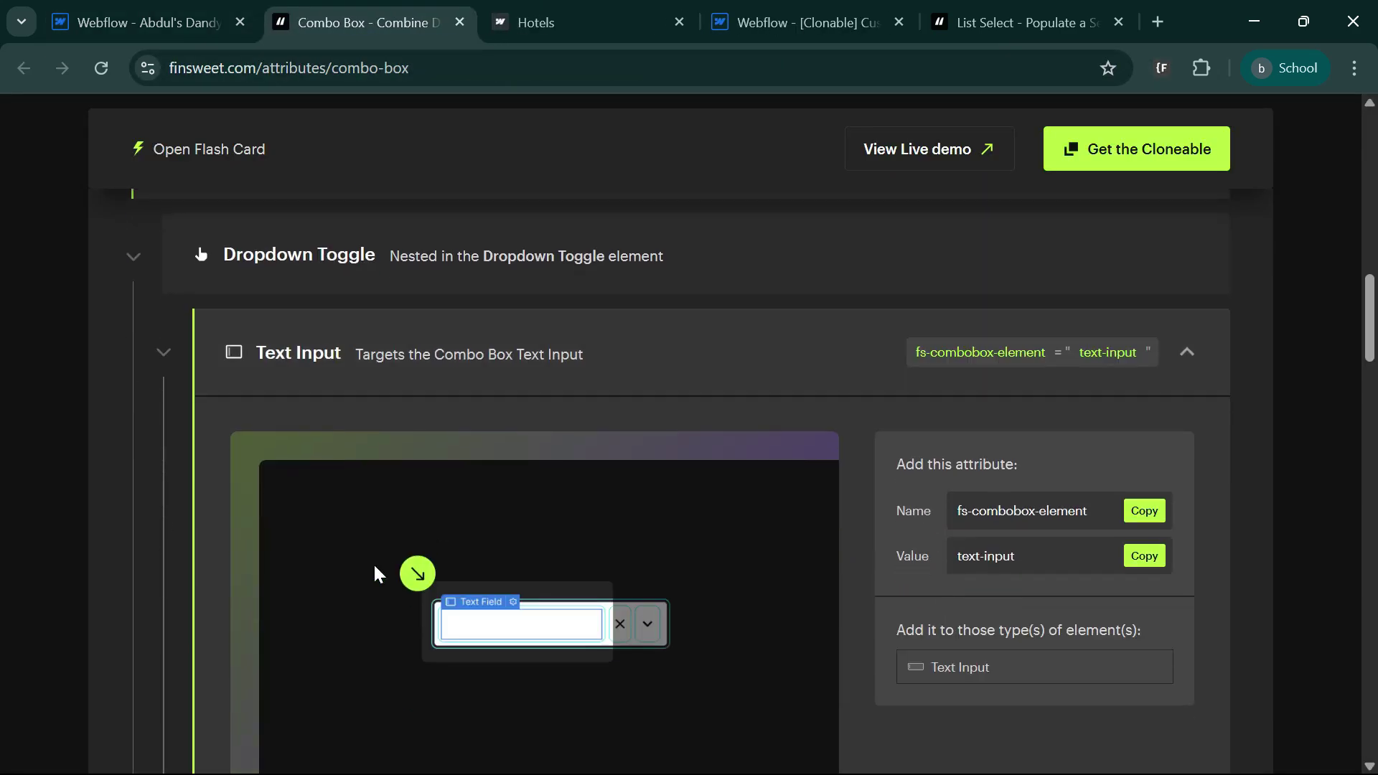
left_click(281, 350)
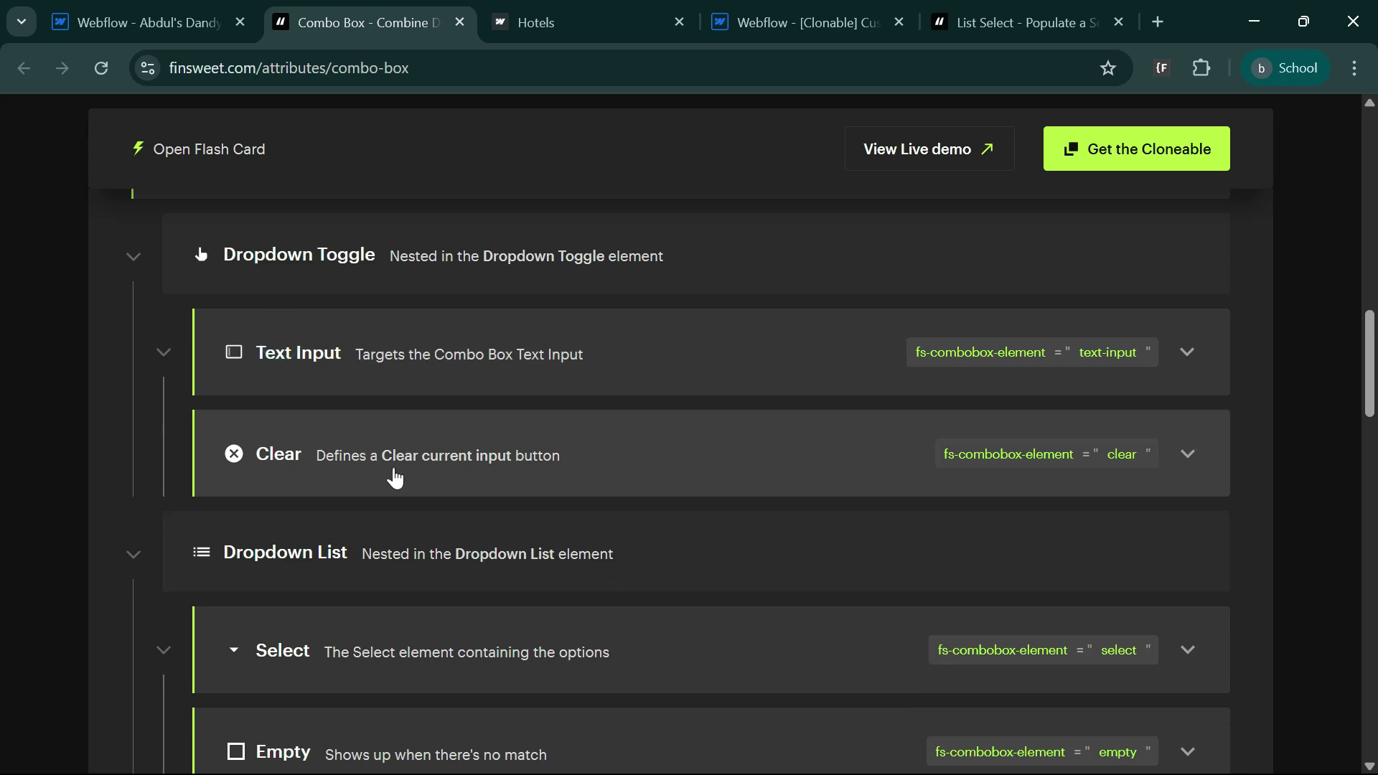
Step: In the Webflow designer, replace the Number of guests label in the first dropdown's toggle with a second copy of the chevron icon
key("ctrl+Page_Up")
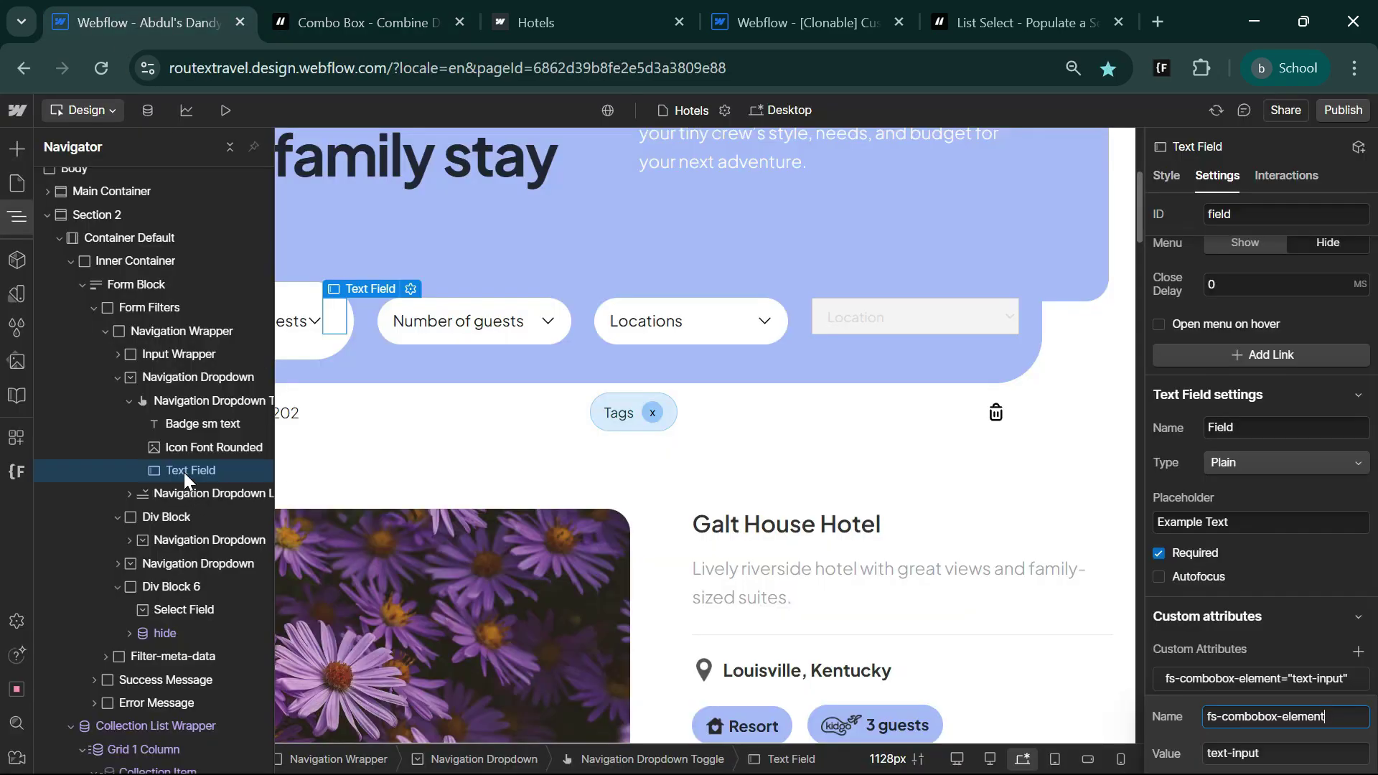
left_click(314, 324)
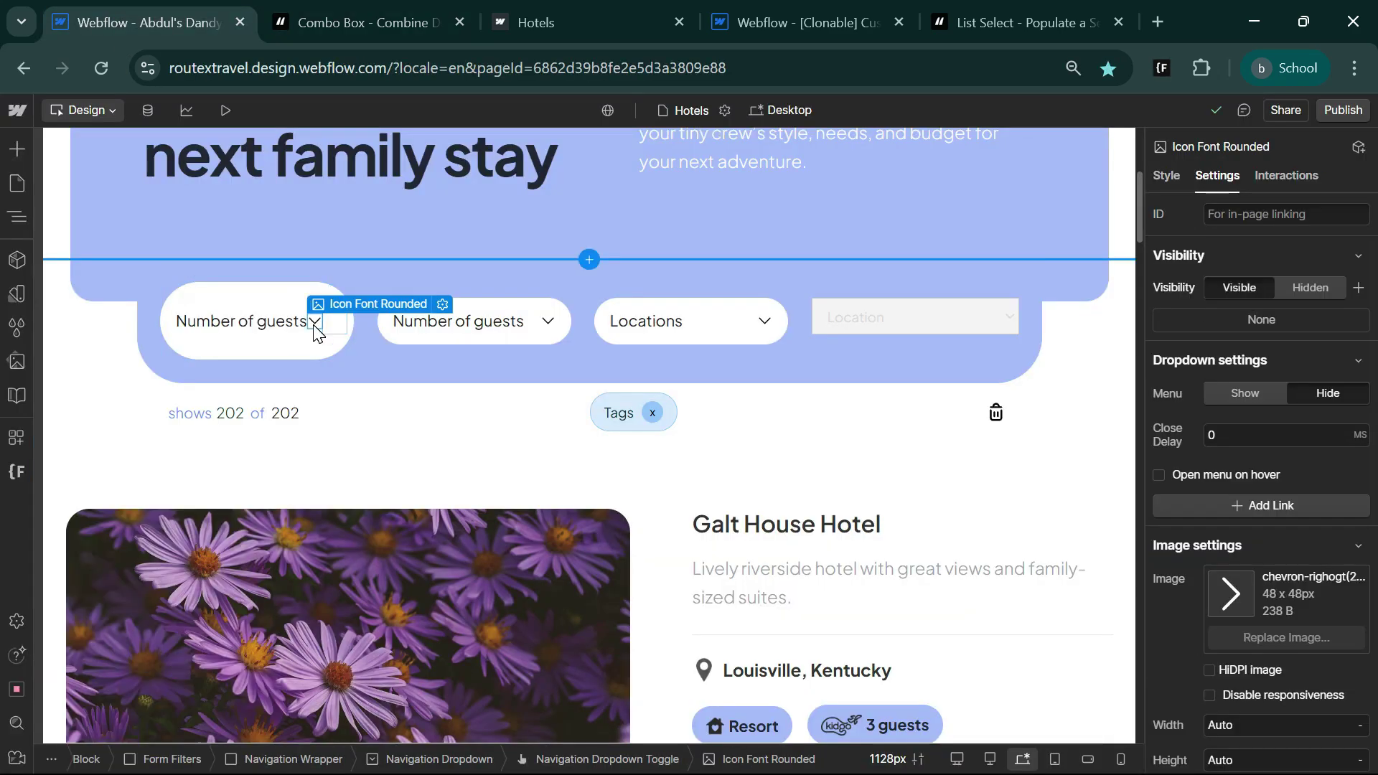
left_click(257, 324)
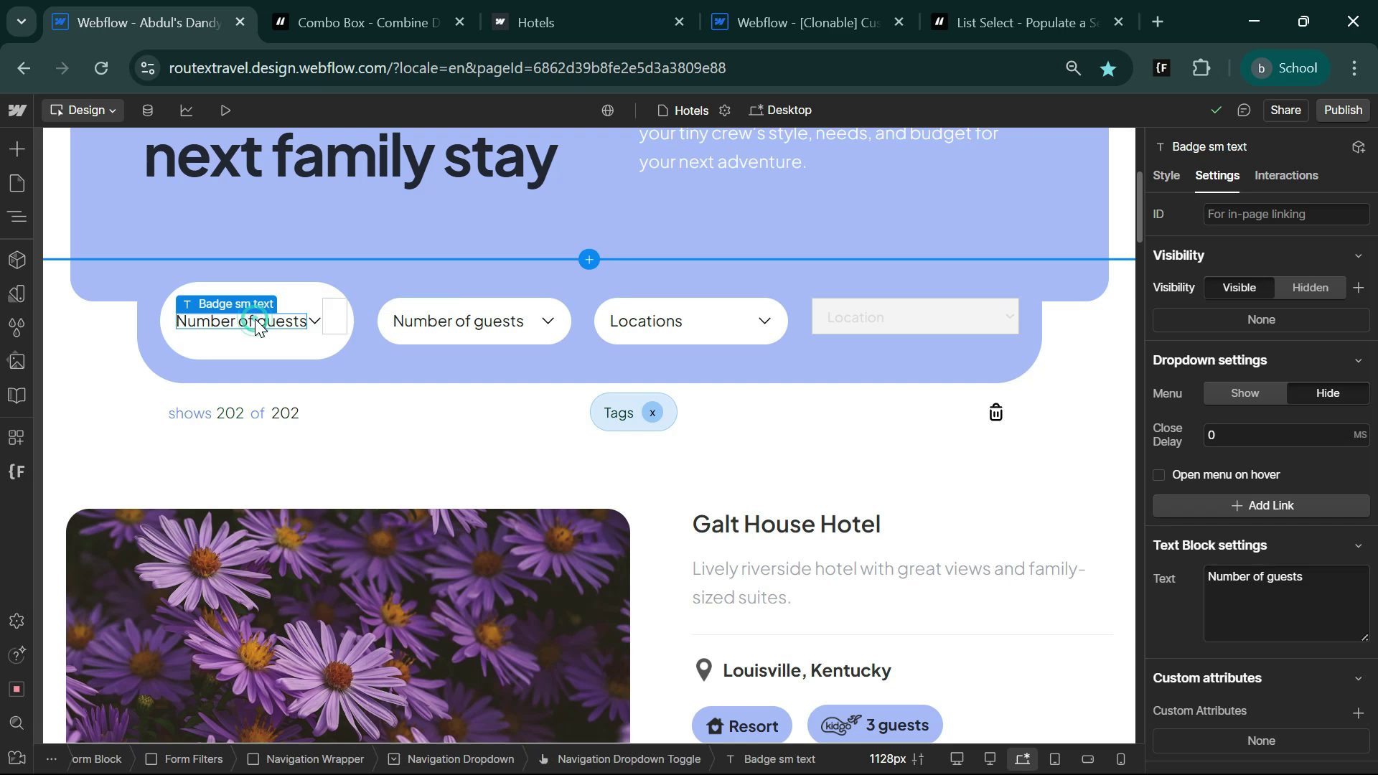
key("ctrl+z")
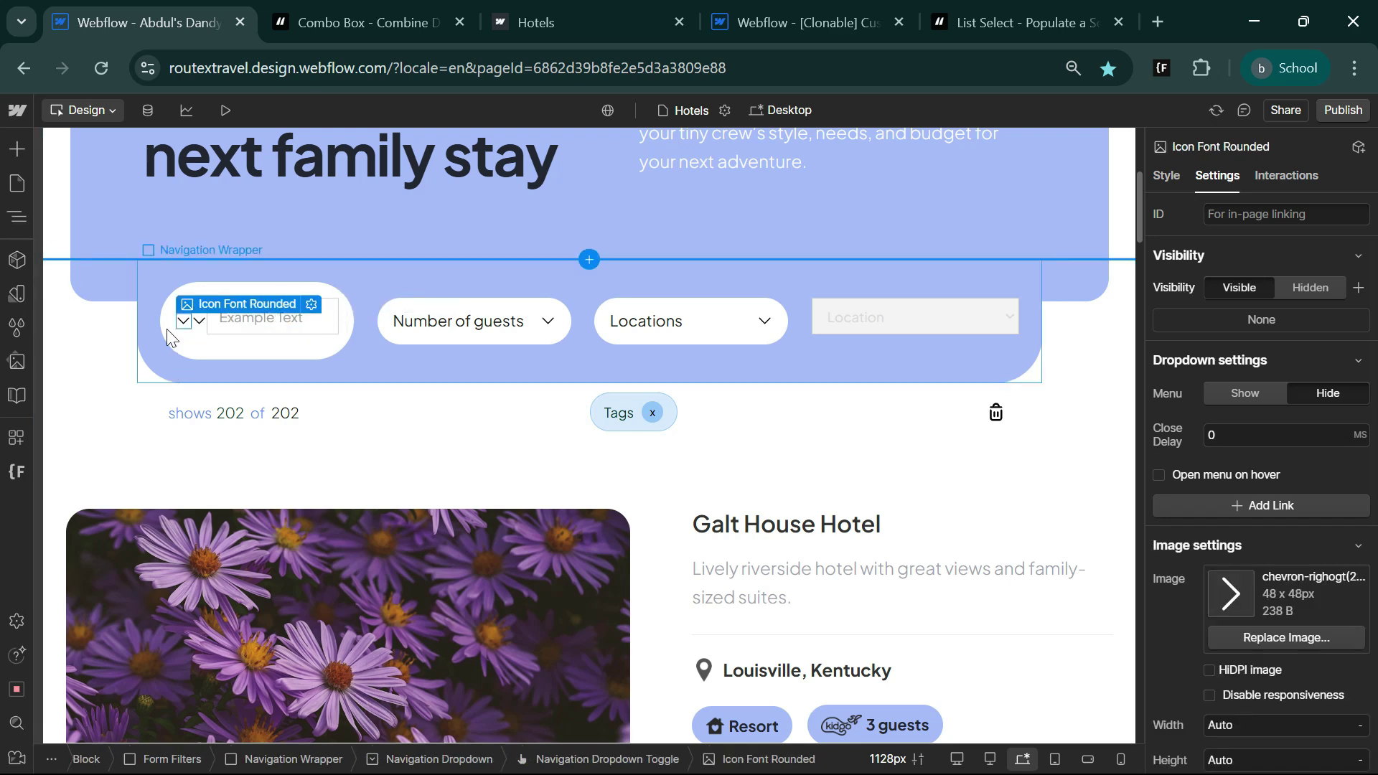
Step: Replace the first chevron's image in the toggle with the asset x-twitter White.svg
left_click(1270, 636)
left_click(226, 635)
scroll(143, 584, "down", 3)
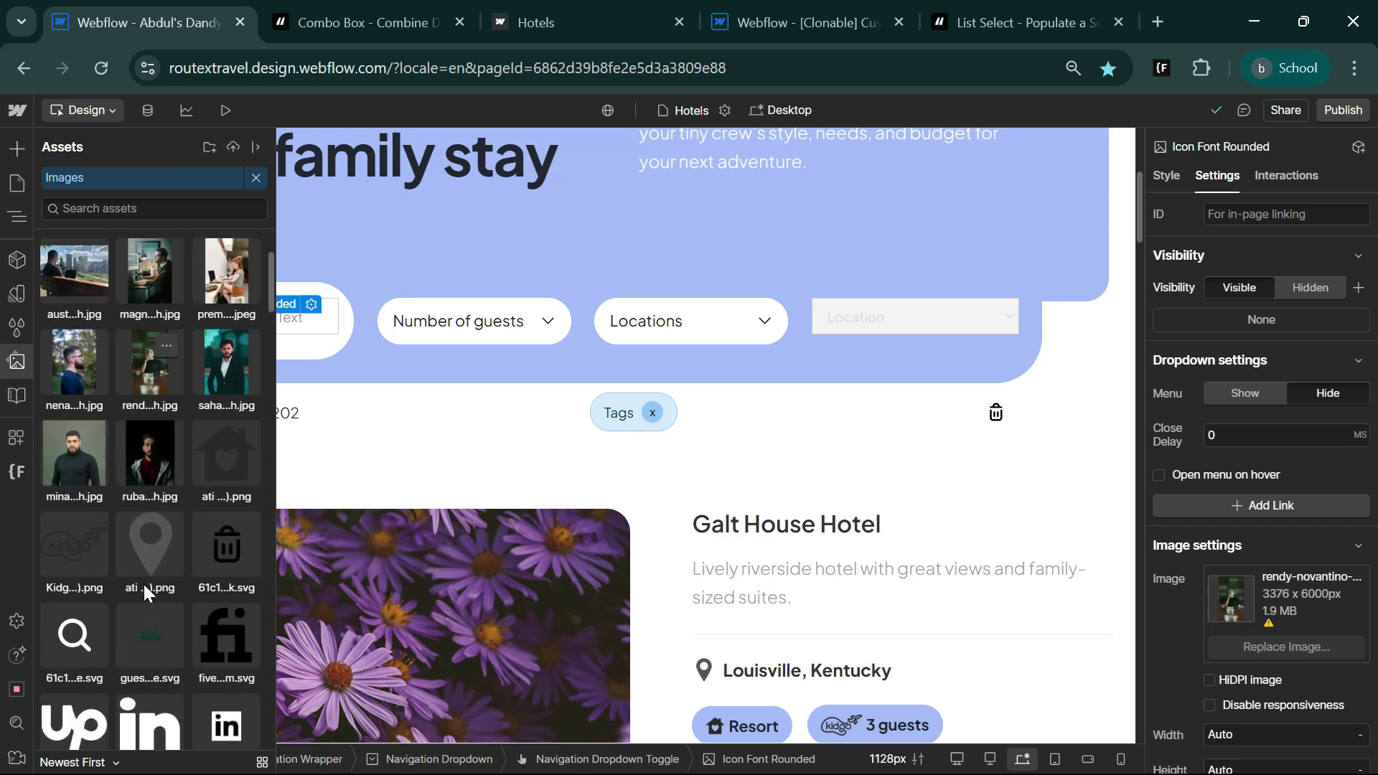
scroll(177, 625, "down", 3)
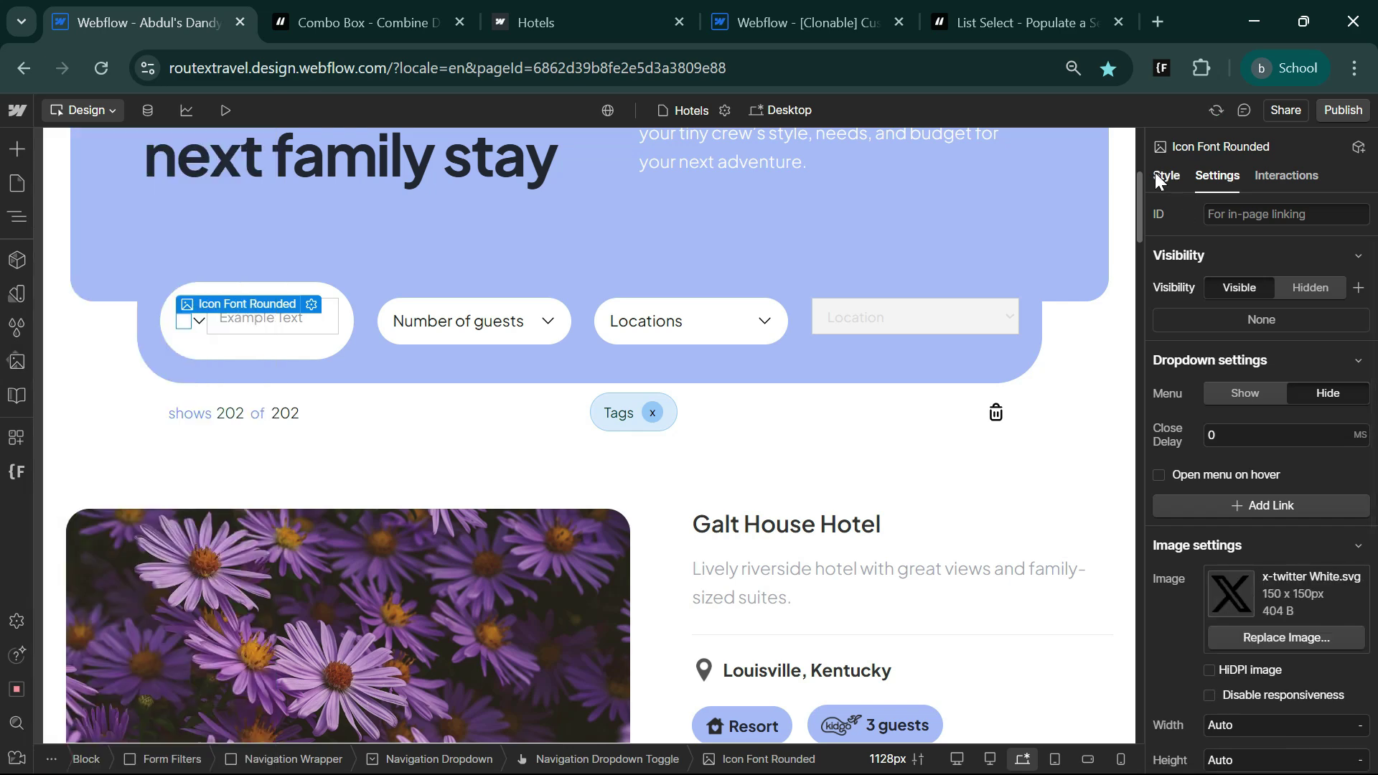
Step: Add the combo class i to the X icon and remove its invert filter and 90-degree rotation
left_click(1156, 172)
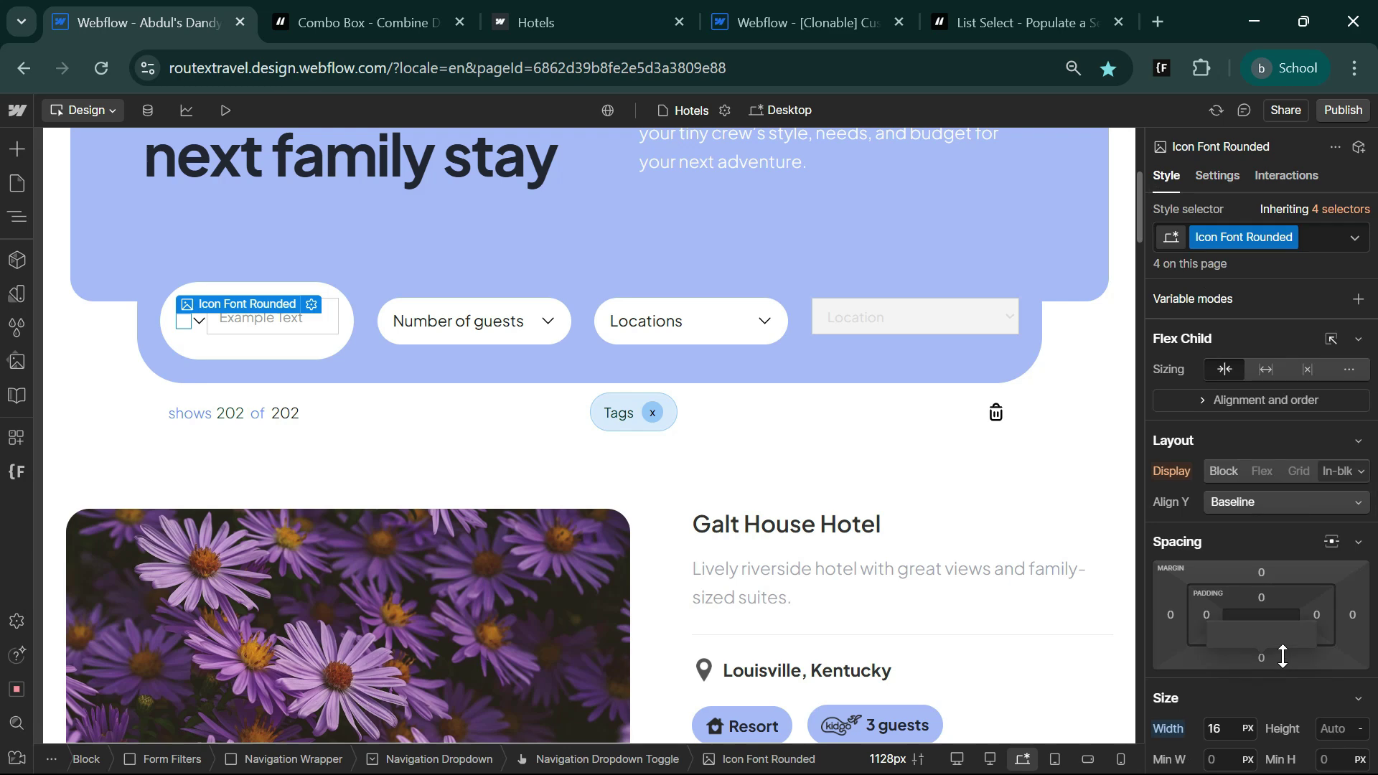
scroll(1282, 662, "down", 15)
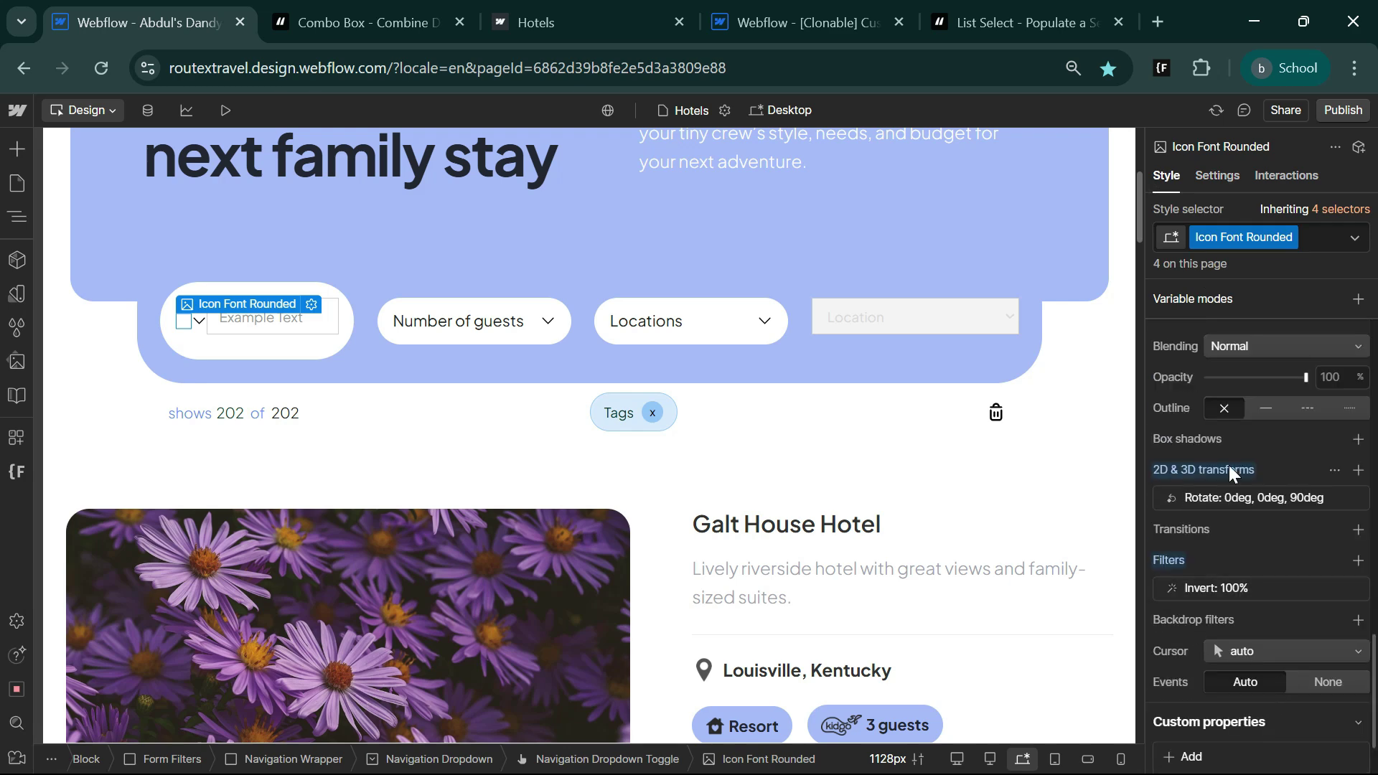
left_click(1306, 237)
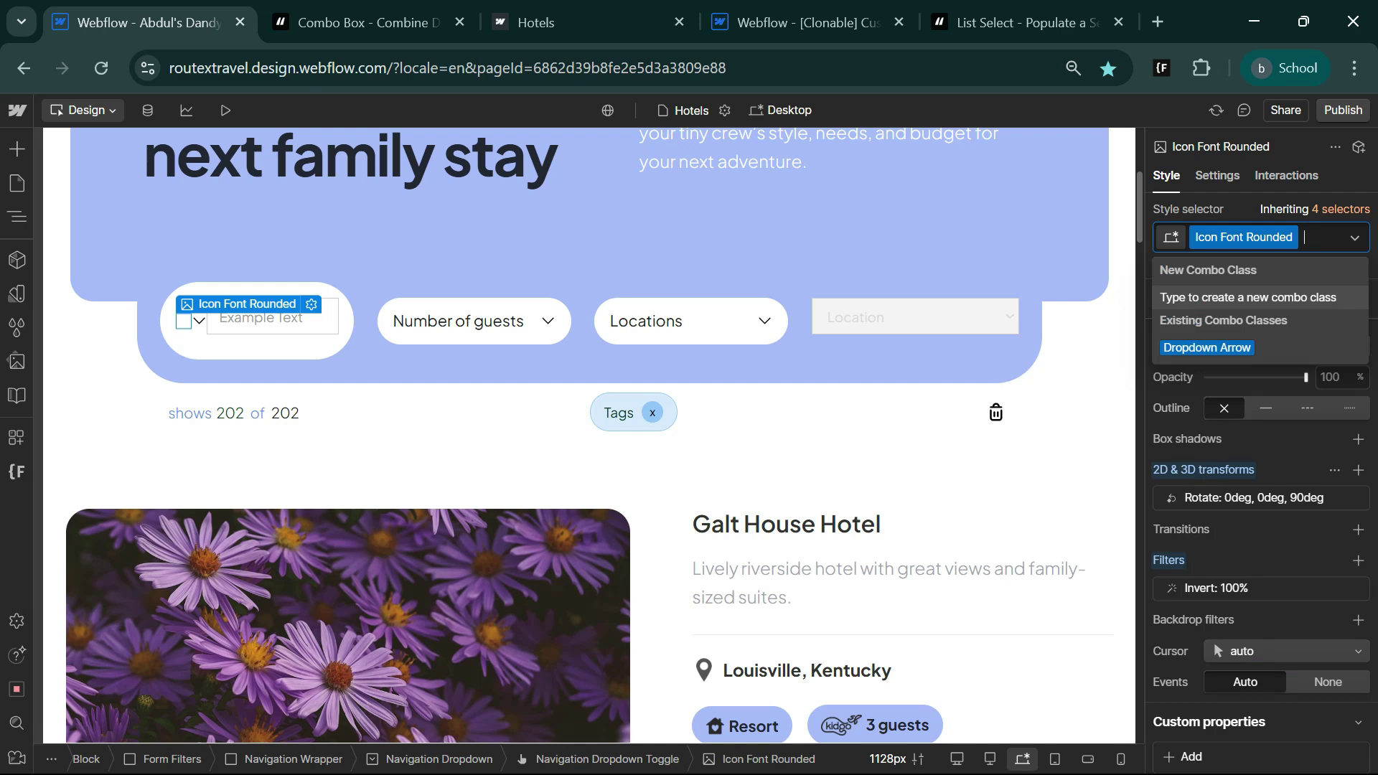
type("i")
key("Return")
left_click(1355, 588)
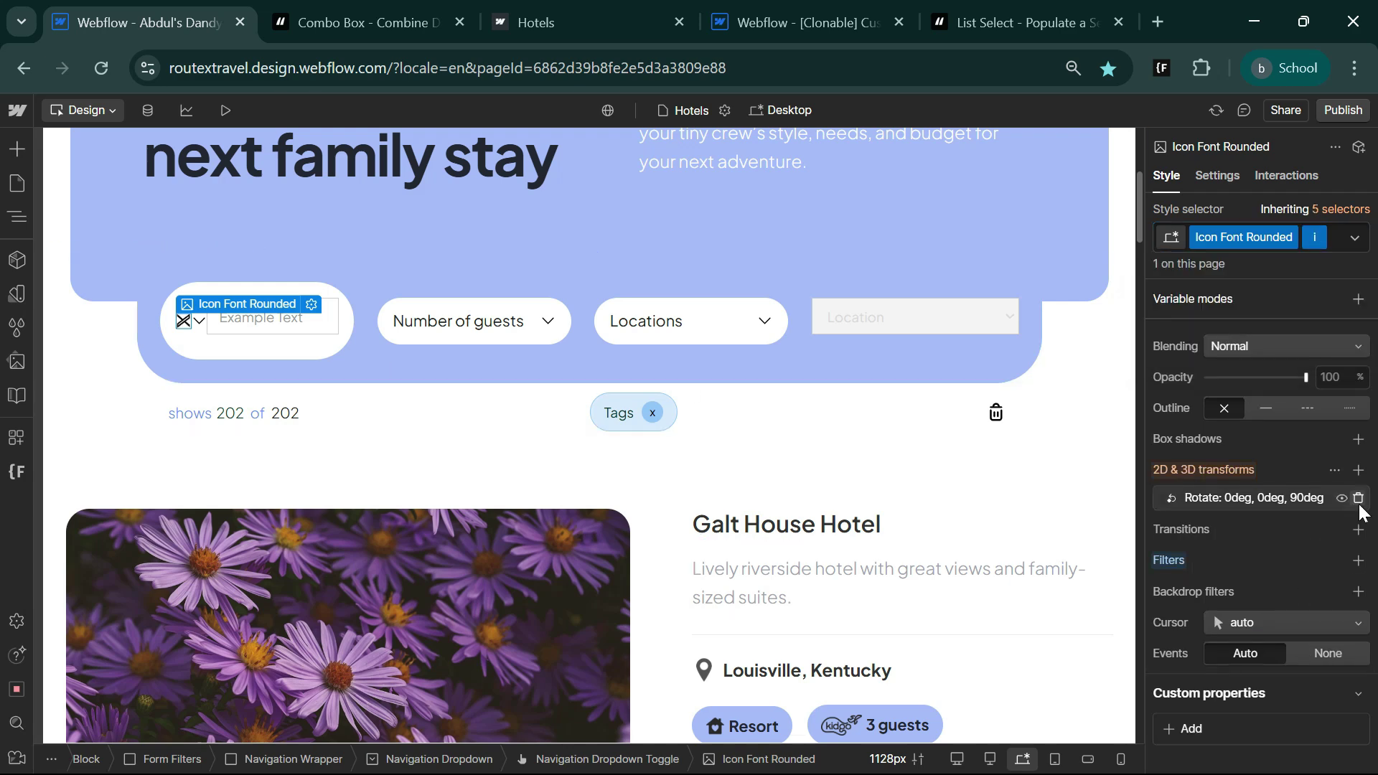
left_click(1359, 500)
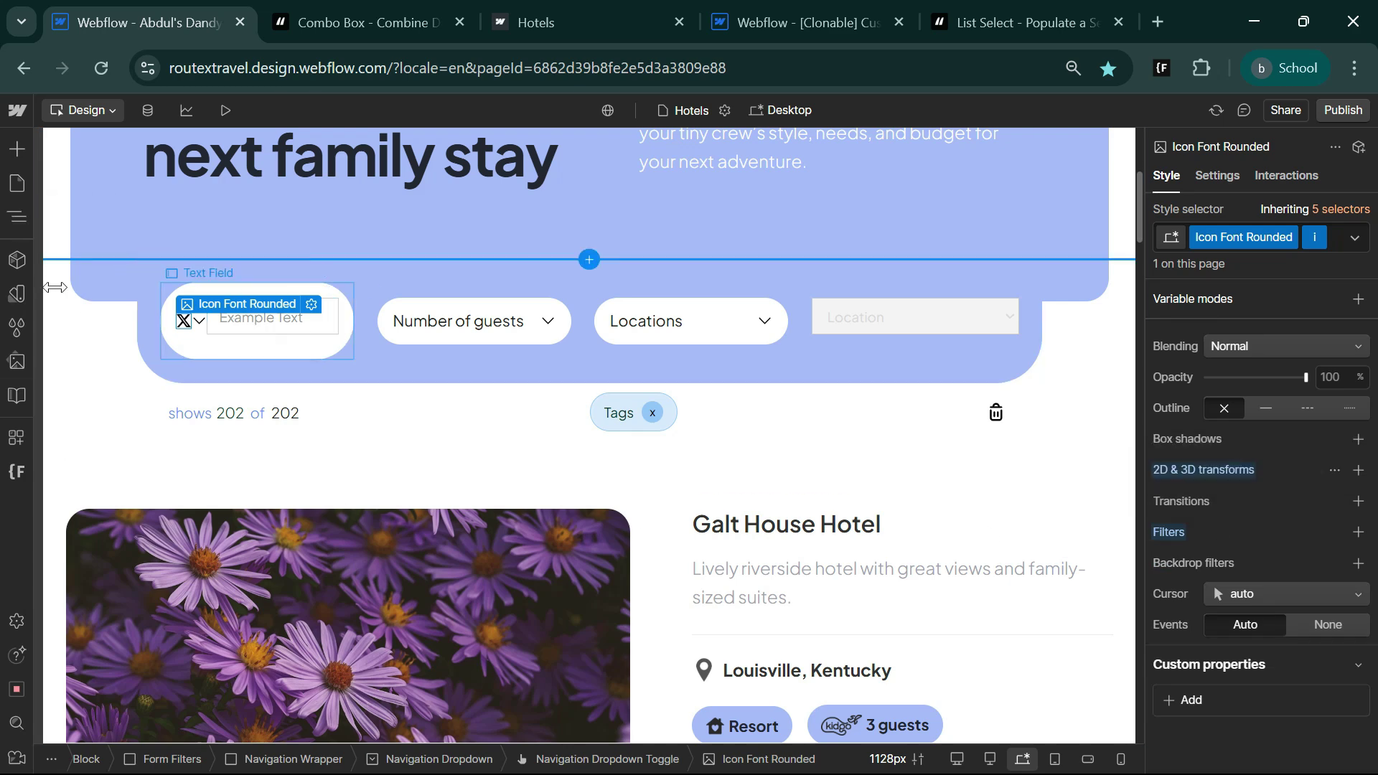
Step: Reorder the first dropdown's toggle so that the text field comes first, followed by the X icon and the chevron
left_click(17, 216)
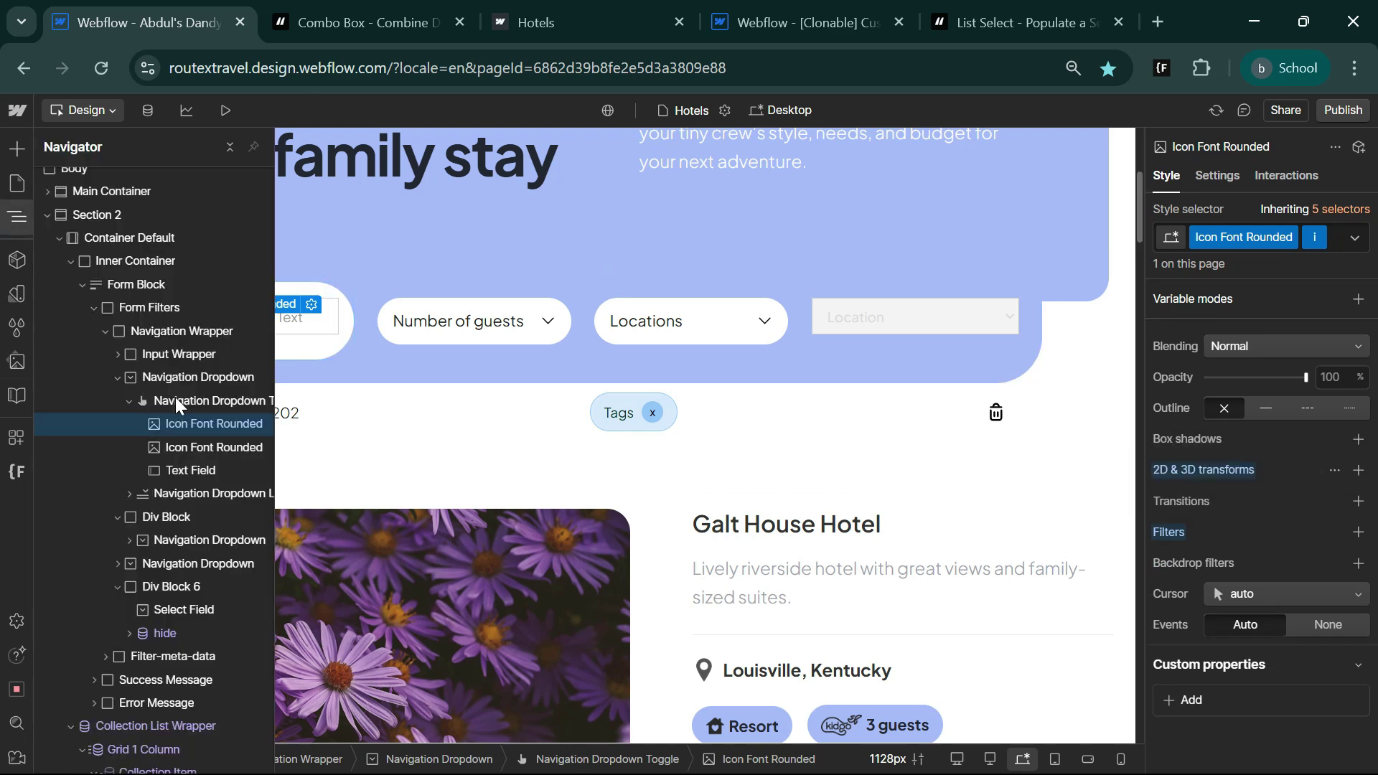
left_click(208, 447)
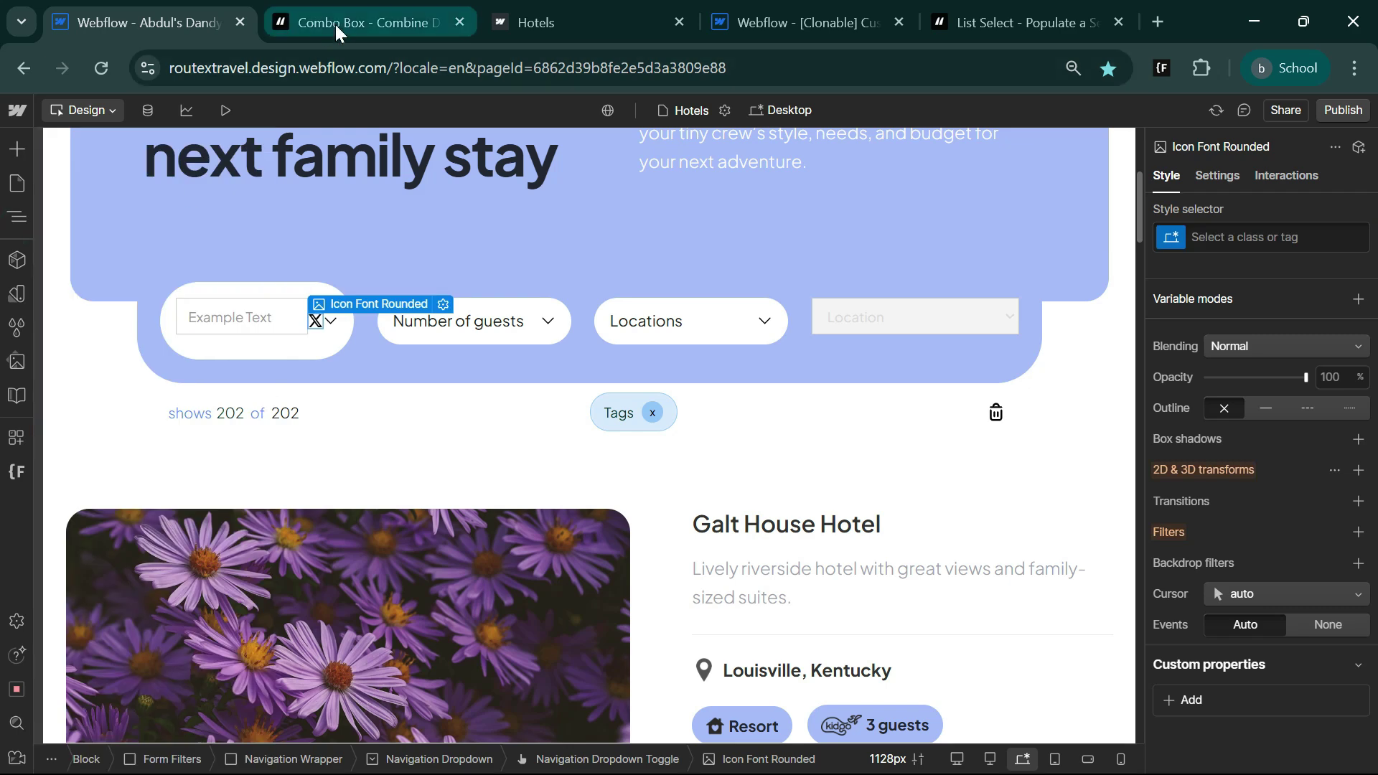
Step: In the Combo Box documentation, copy the attribute value clear of the Clear element
left_click(336, 26)
scroll(344, 486, "up", 1)
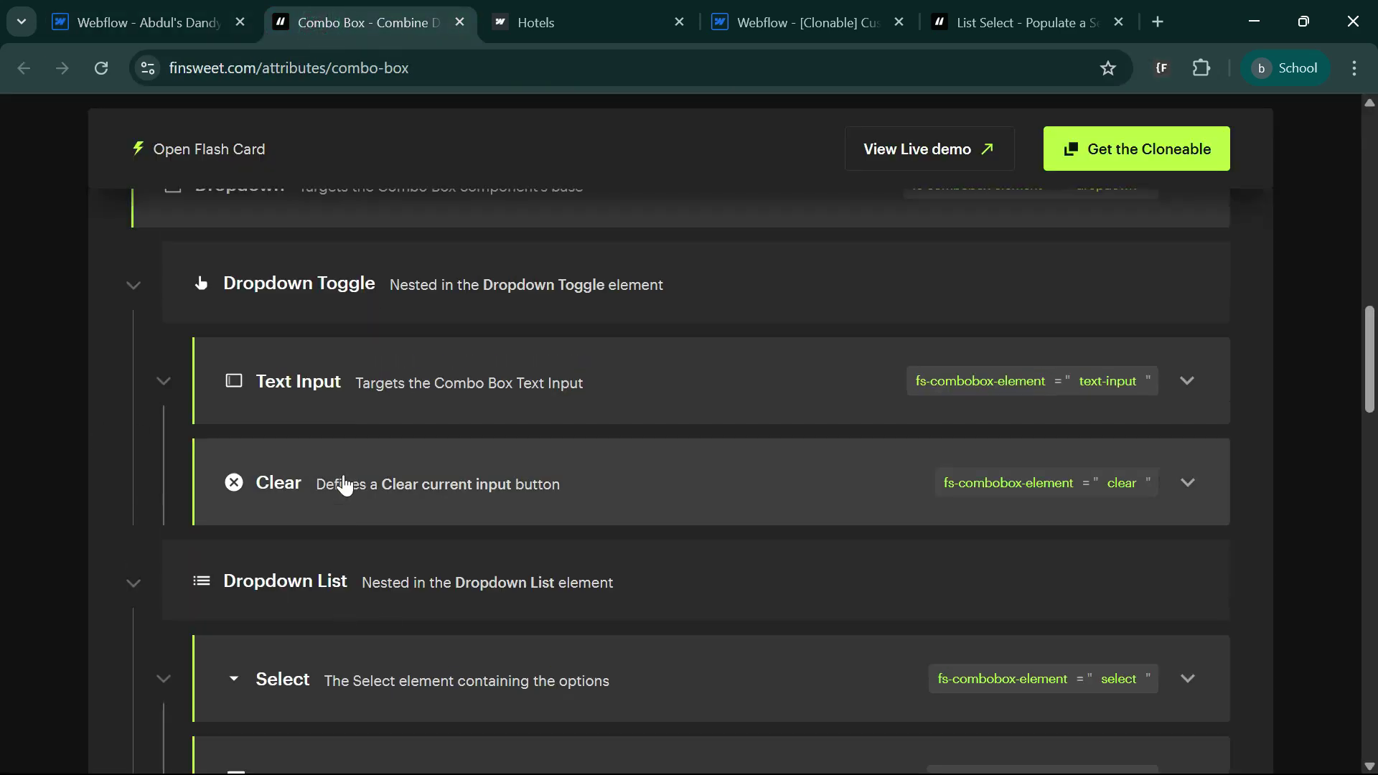
scroll(345, 486, "down", 1)
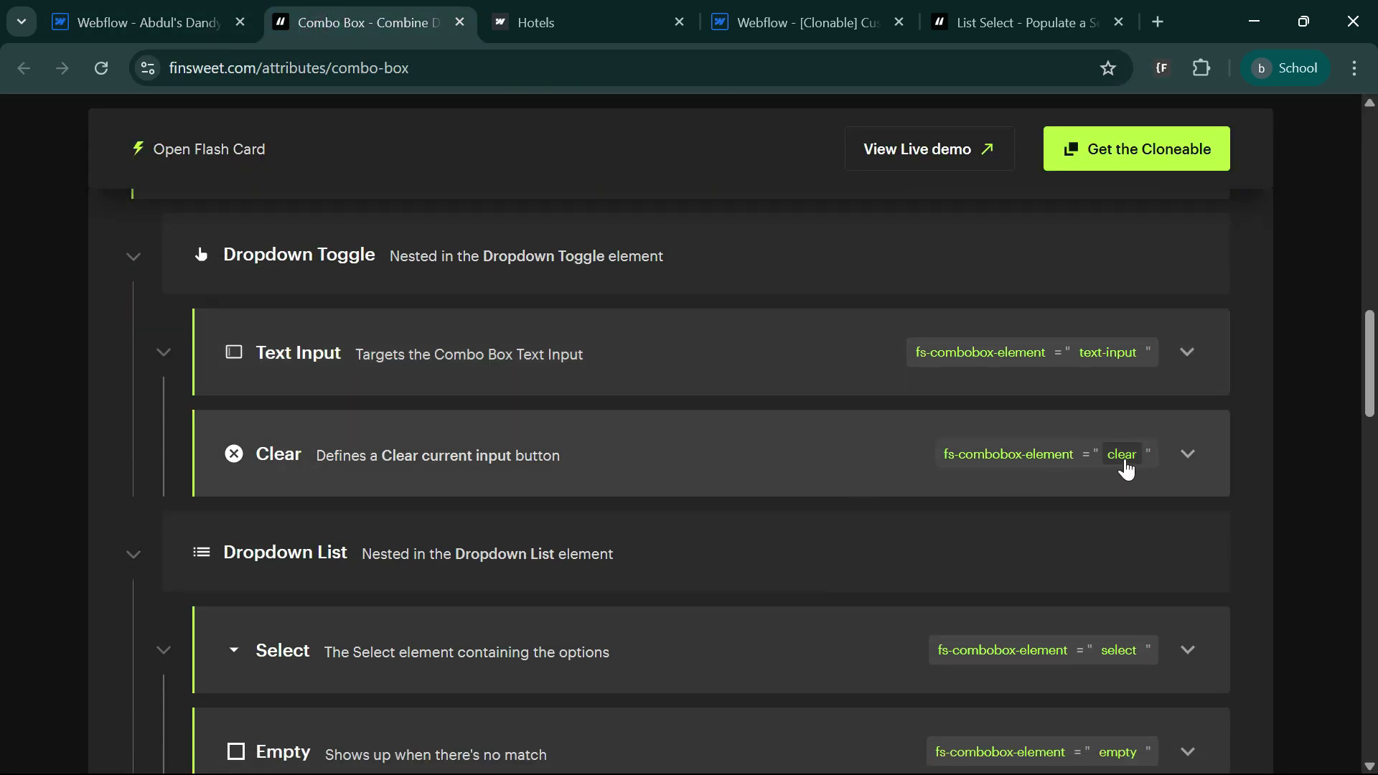
left_click(1124, 463)
Step: In the Webflow designer, give the X icon the custom attribute fs-combobox-element with the value clear
left_click(175, 16)
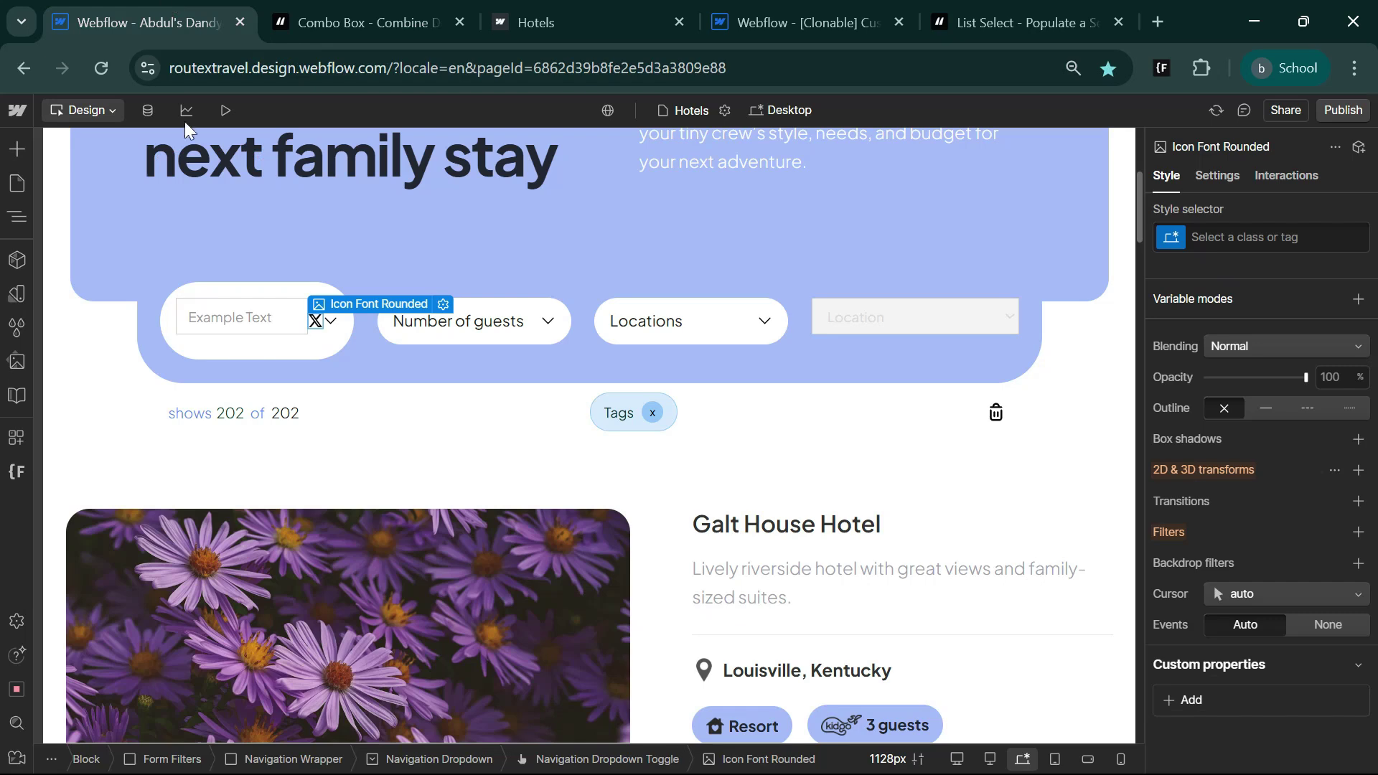
left_click(1220, 178)
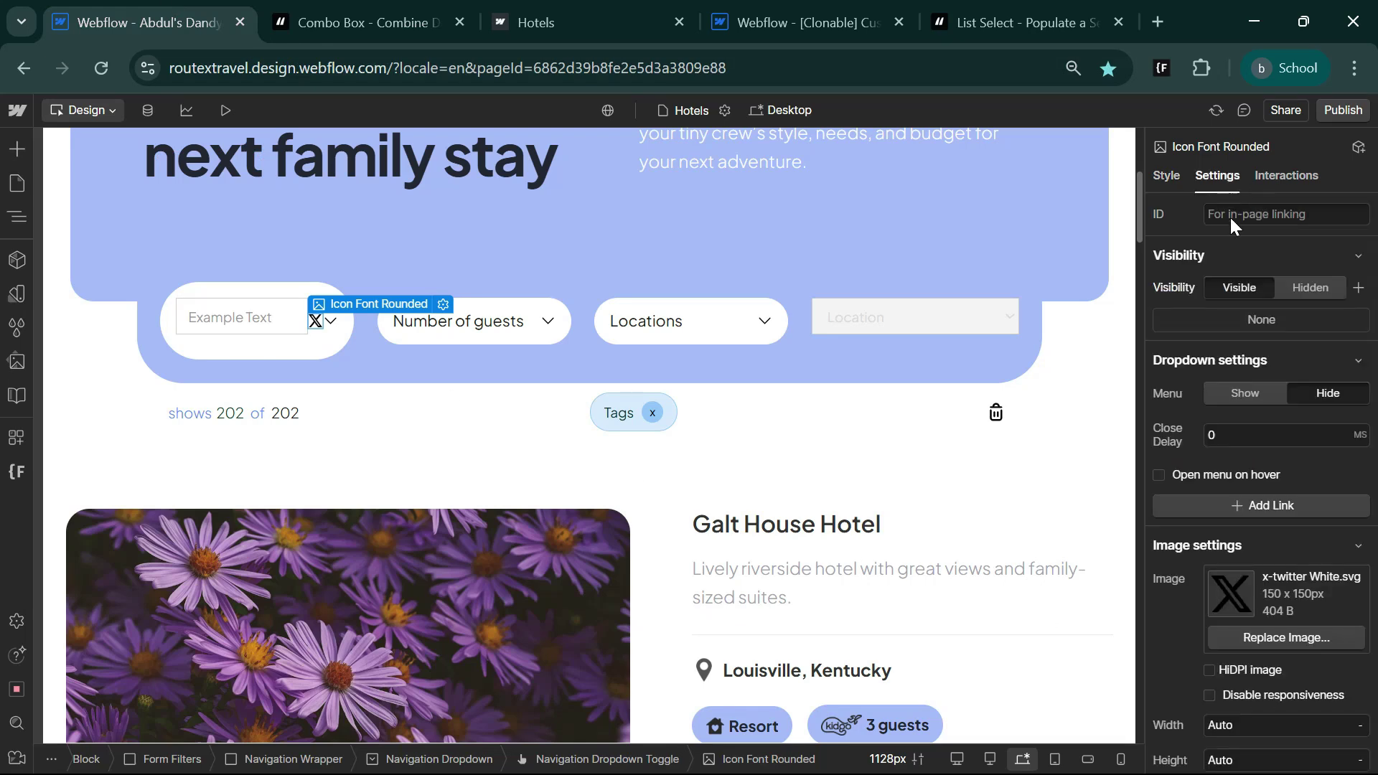
scroll(1268, 502, "down", 5)
left_click(1358, 570)
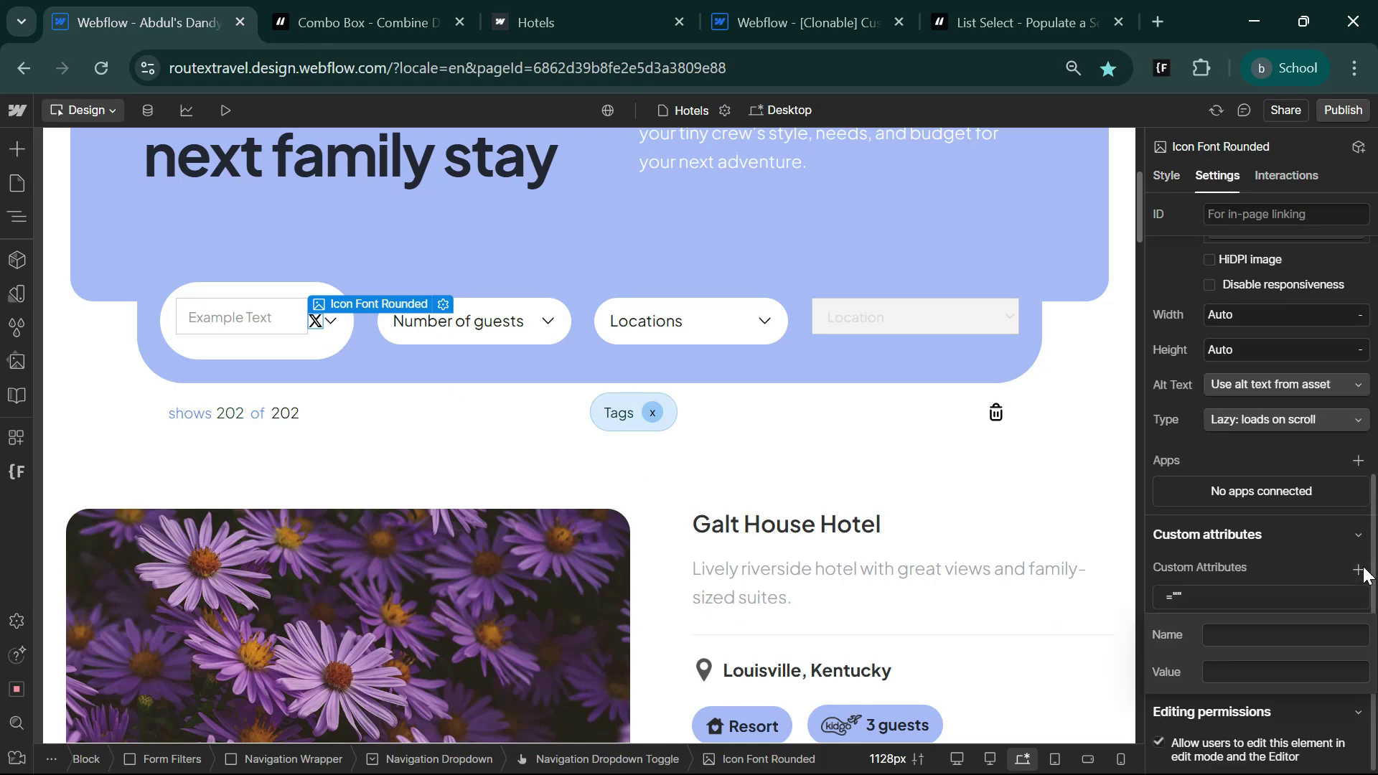
left_click(1266, 672)
key("ctrl+v")
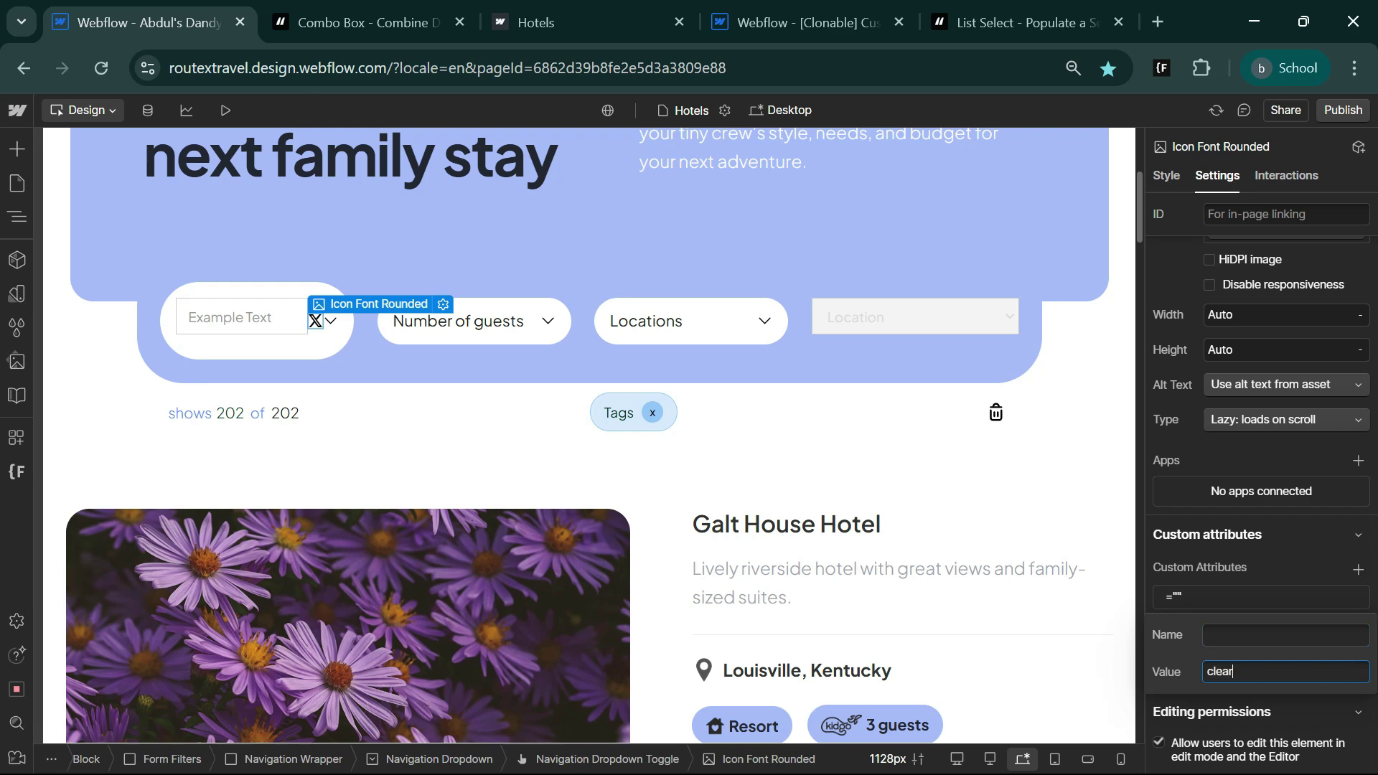
left_click(1285, 634)
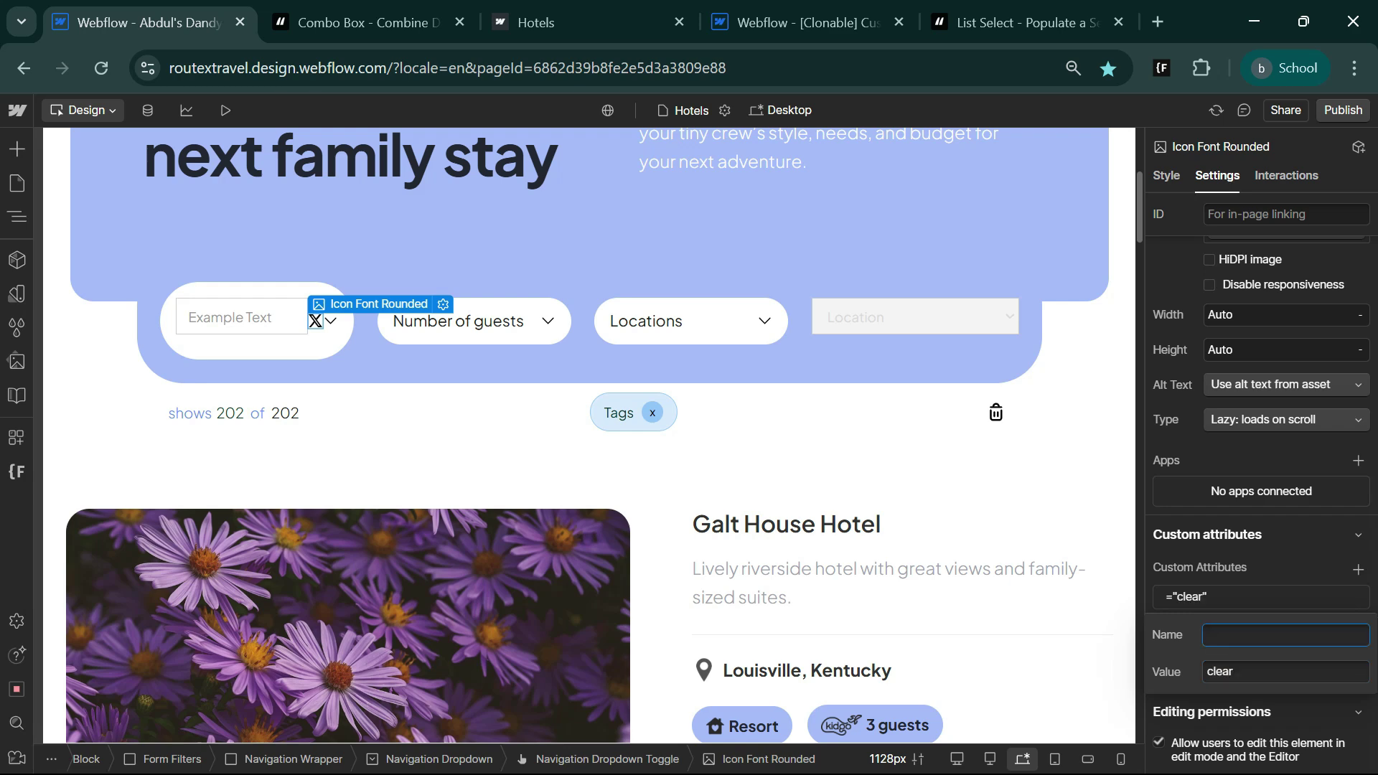
key("super+v")
scroll(1127, 567, "down", 3)
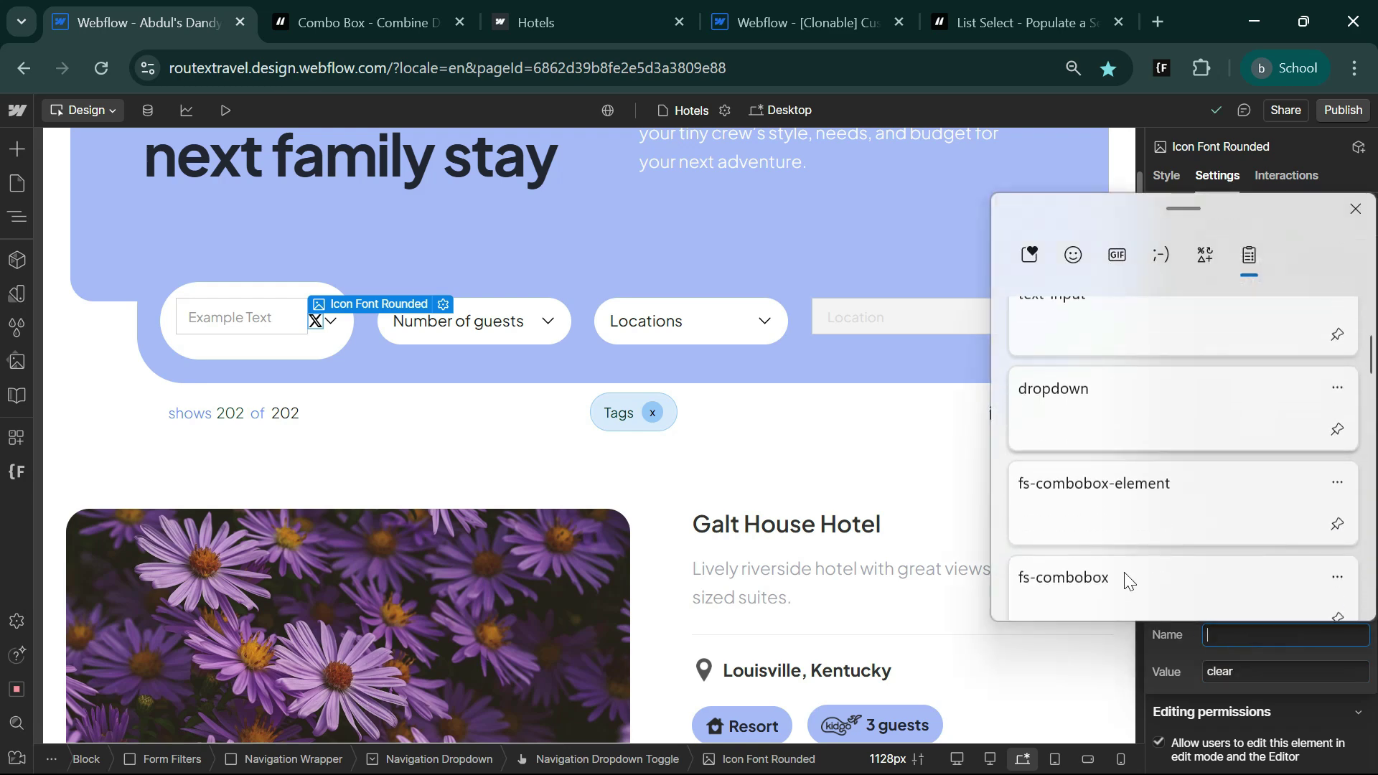
left_click(1141, 495)
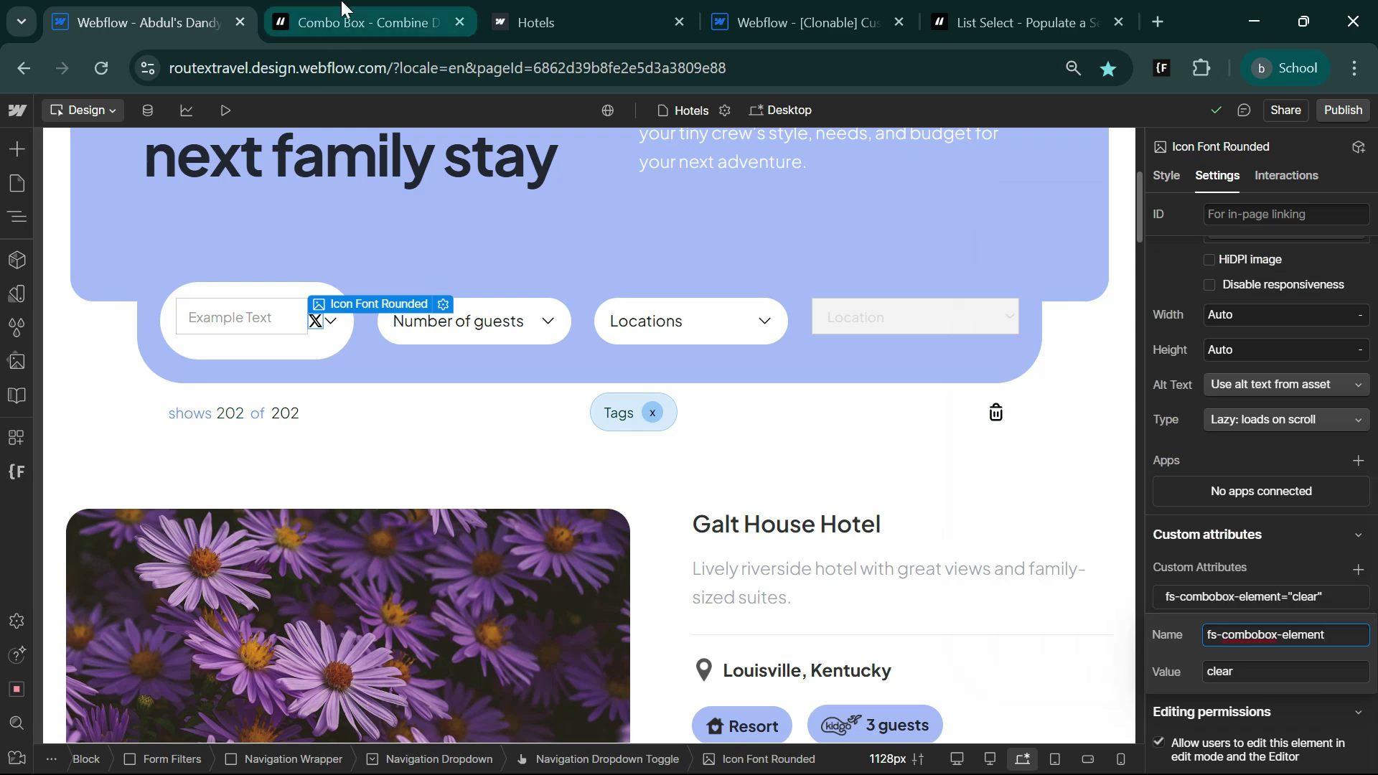
Step: In the Combo Box documentation, examine which element and attribute the Select part of the Dropdown List requires
left_click(355, 23)
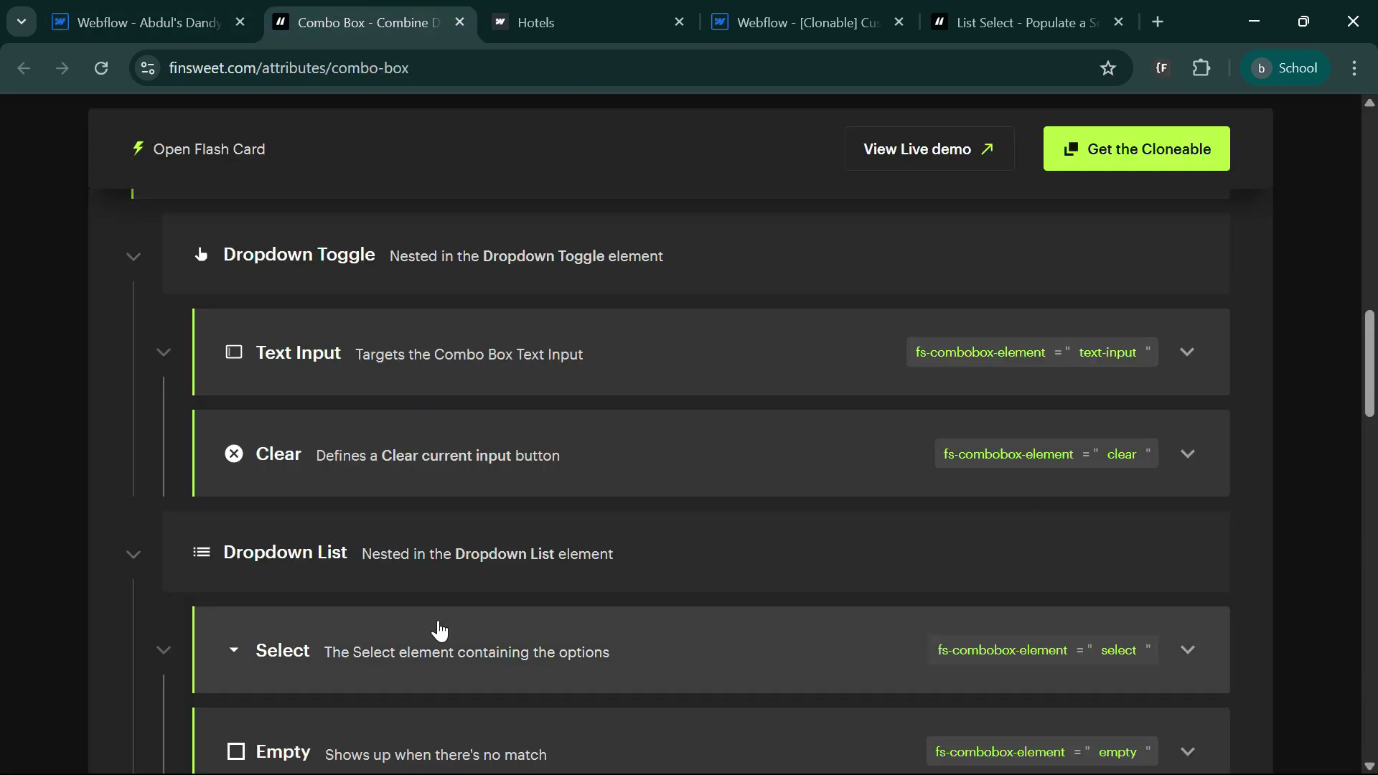
scroll(237, 545, "down", 2)
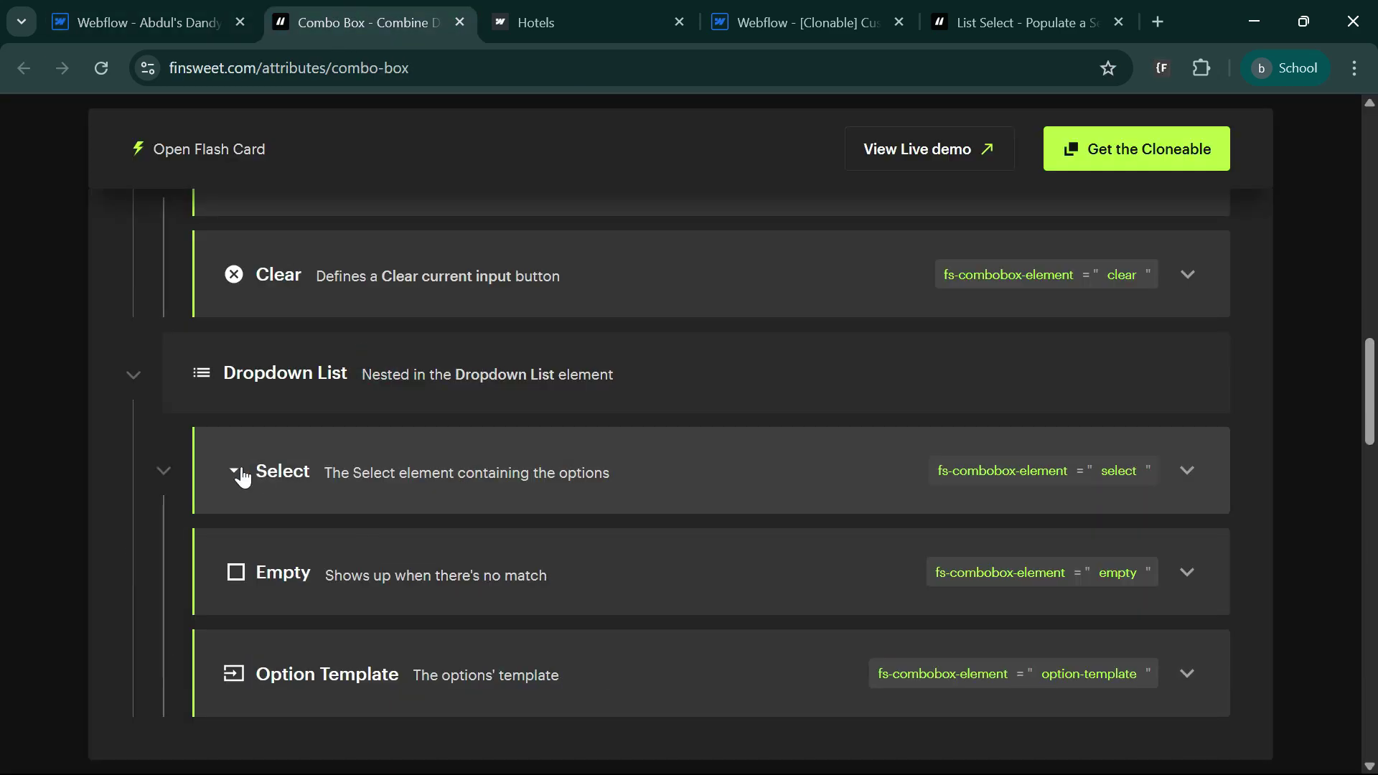
left_click(242, 475)
scroll(248, 470, "down", 2)
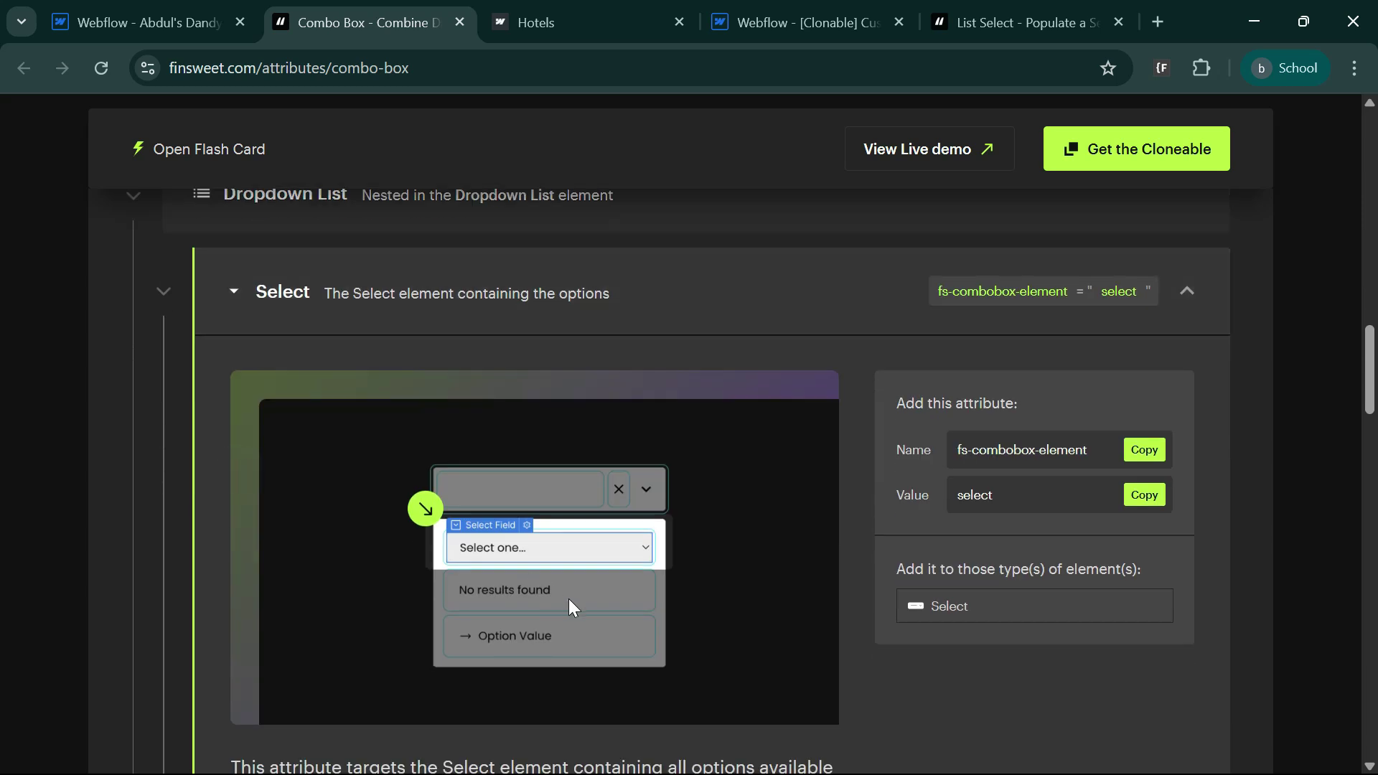
left_click(264, 300)
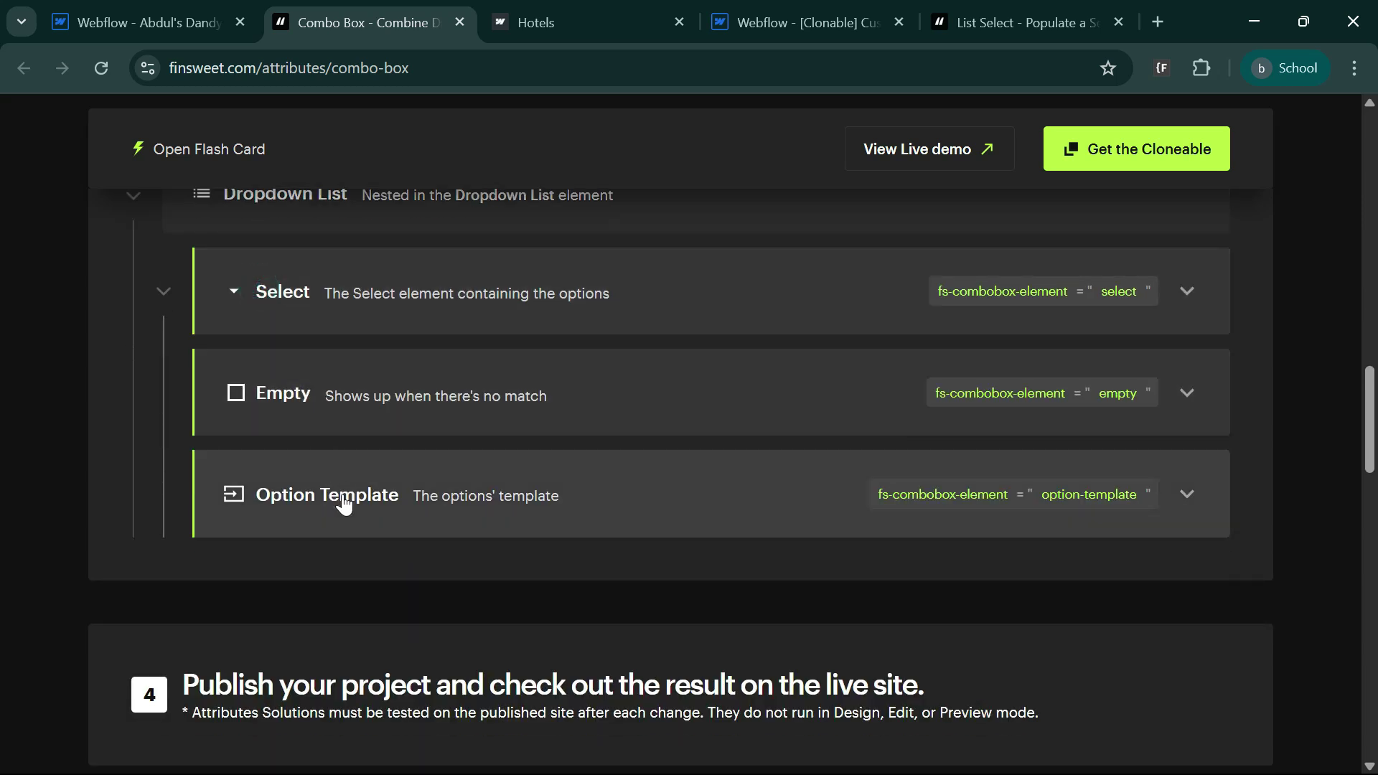
Step: Examine the Option Template and Empty sections of the documentation for their required elements and attributes, and reopen the Select section
left_click(344, 511)
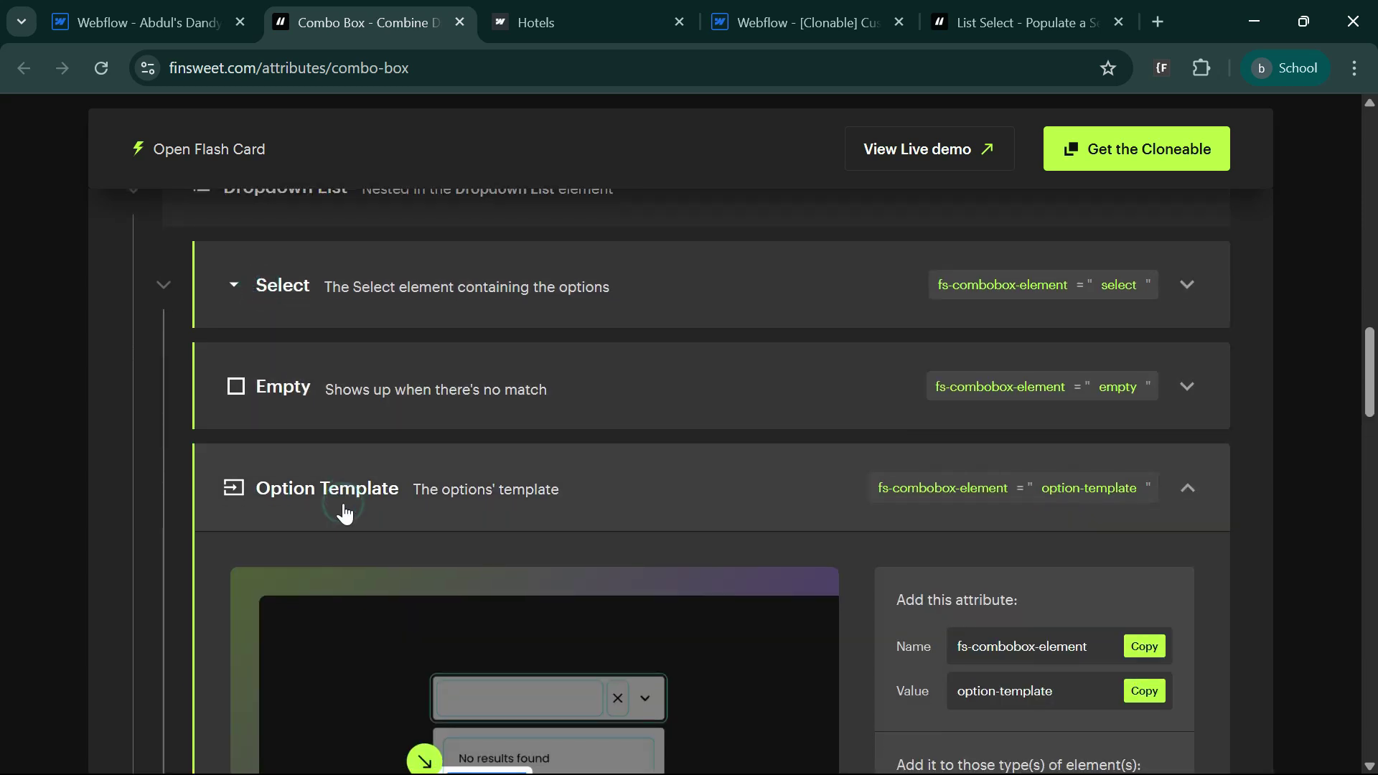
scroll(421, 631, "down", 2)
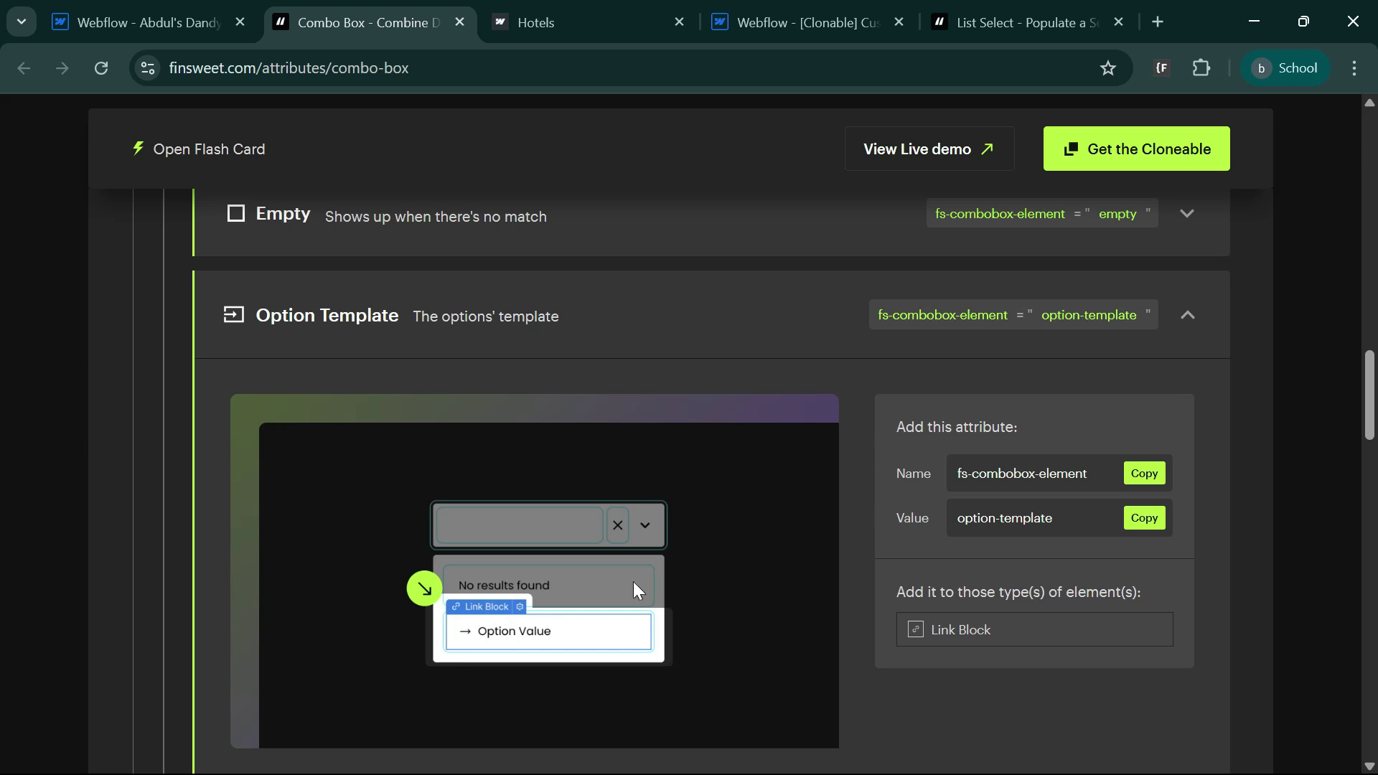
scroll(593, 630, "up", 2)
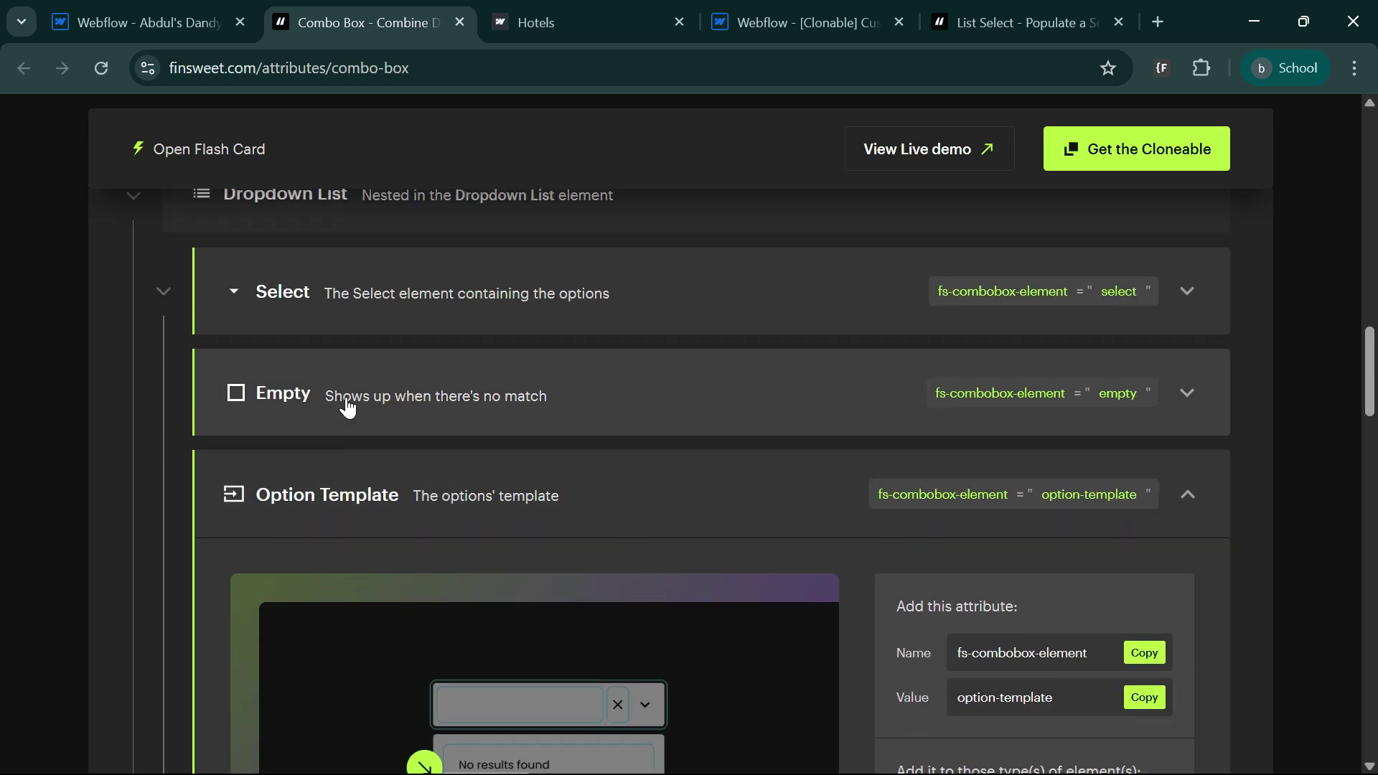
left_click(348, 407)
scroll(595, 535, "down", 2)
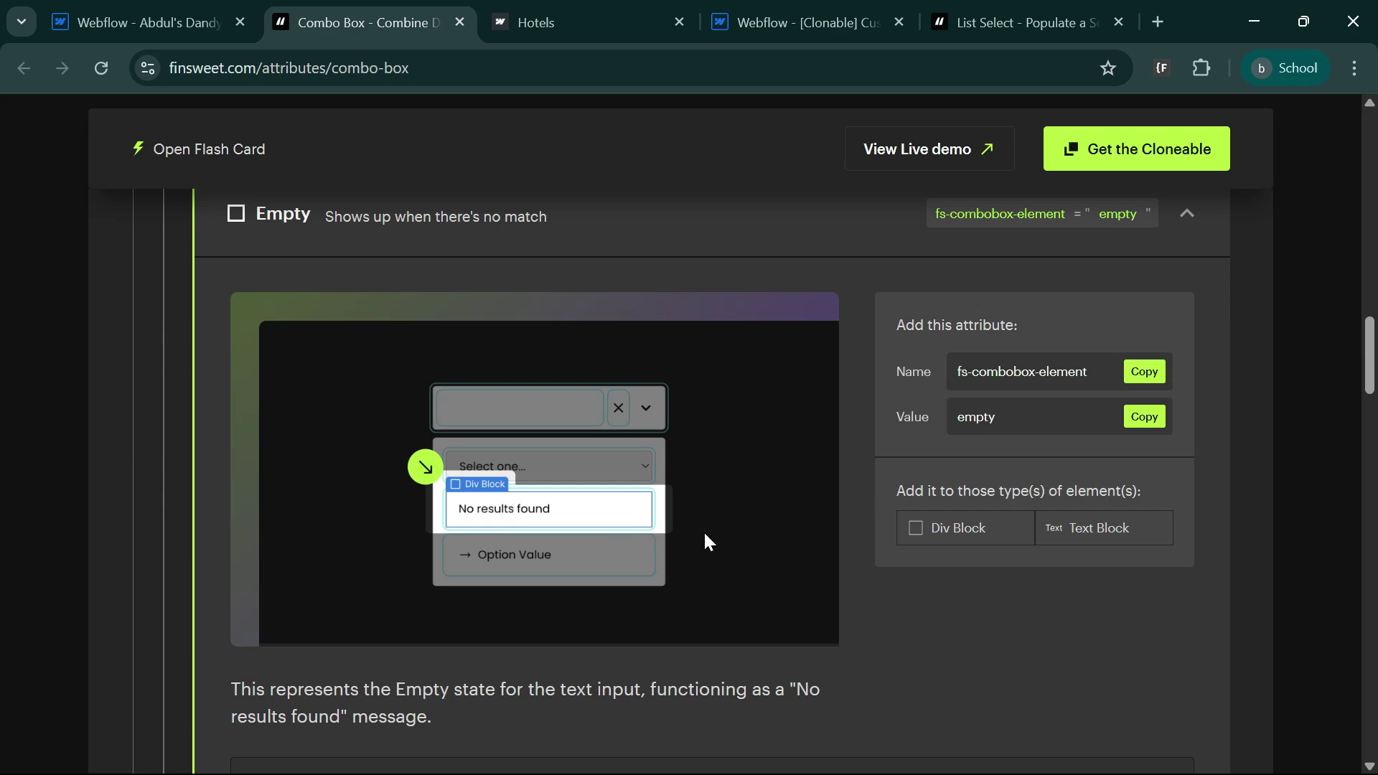
scroll(572, 606, "down", 3)
scroll(531, 623, "up", 5)
scroll(531, 622, "up", 2)
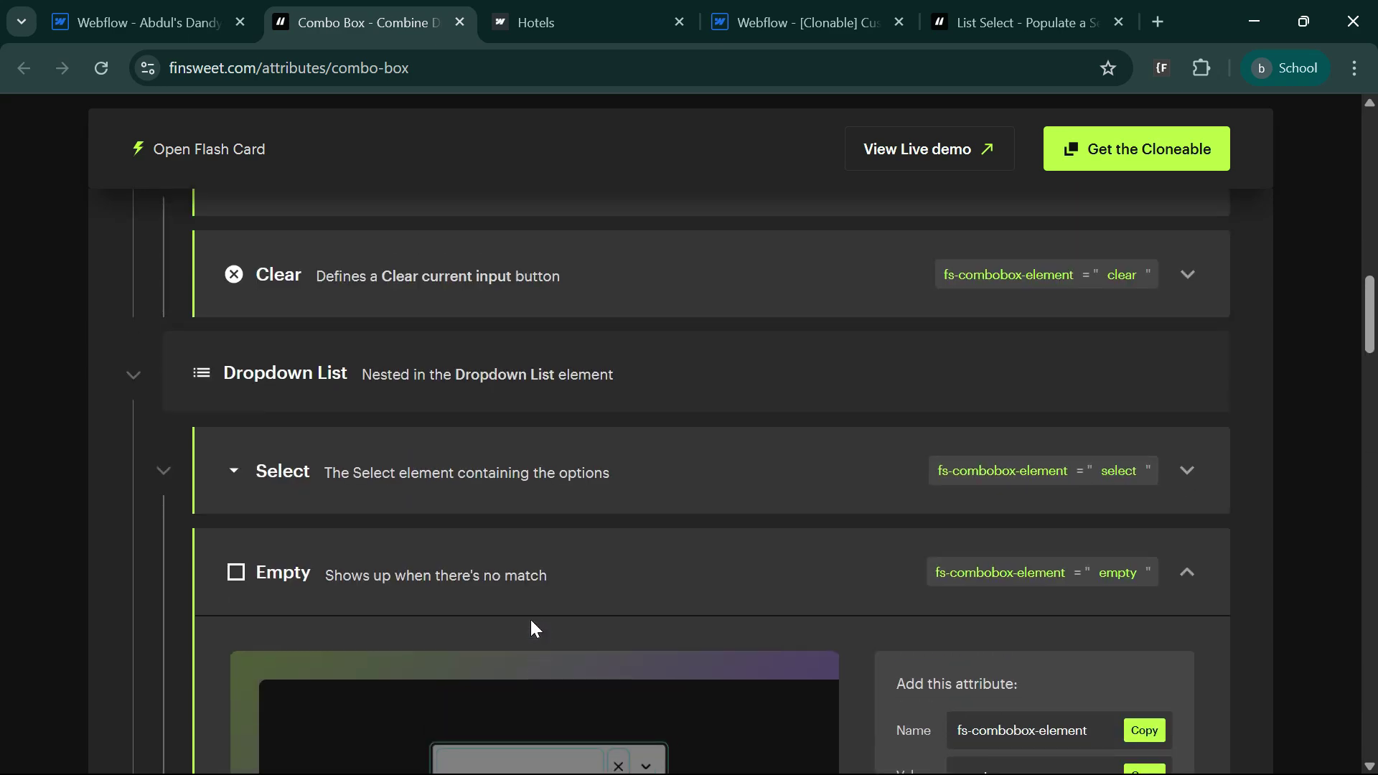
left_click(329, 474)
Step: In the Webflow designer, show the first dropdown's menu and add a Select element to the card in its dropdown list
key("ctrl+shift+Tab")
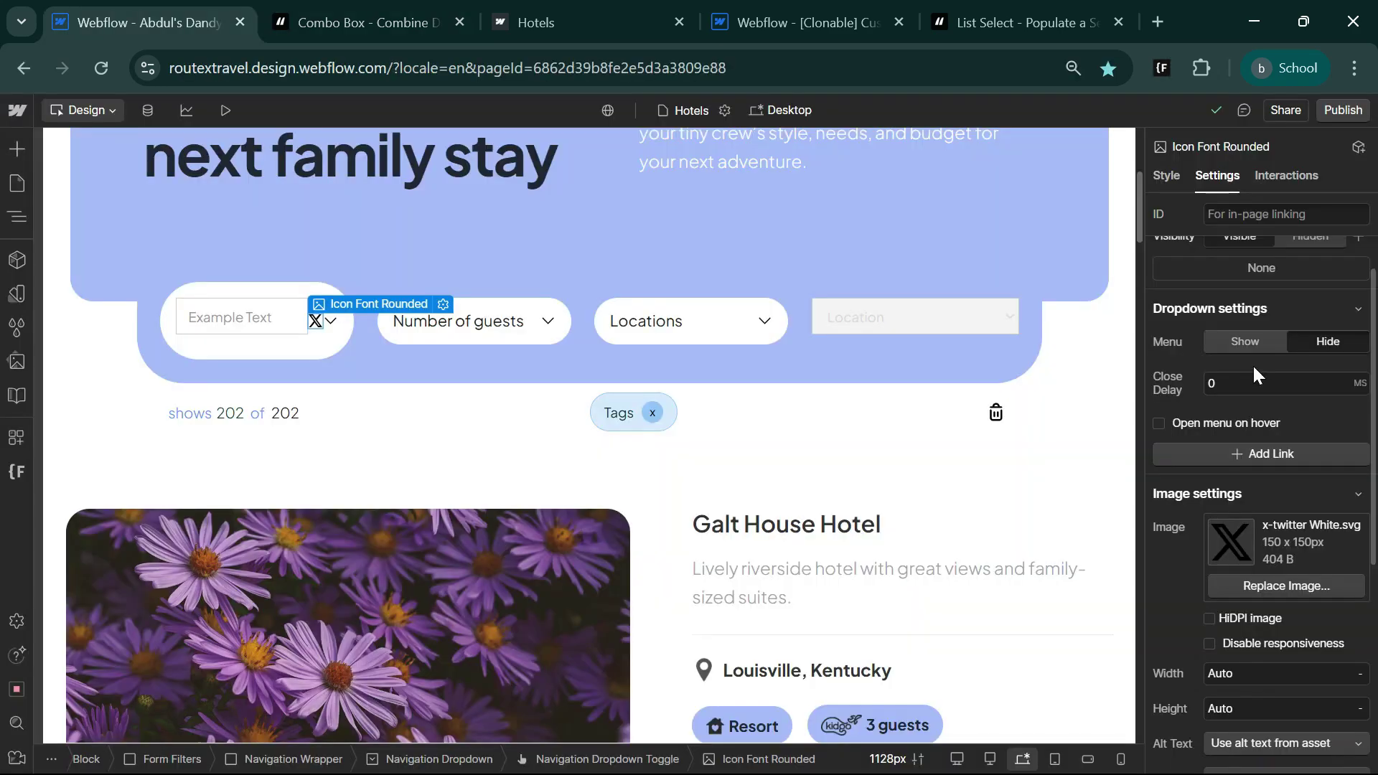
left_click(1248, 351)
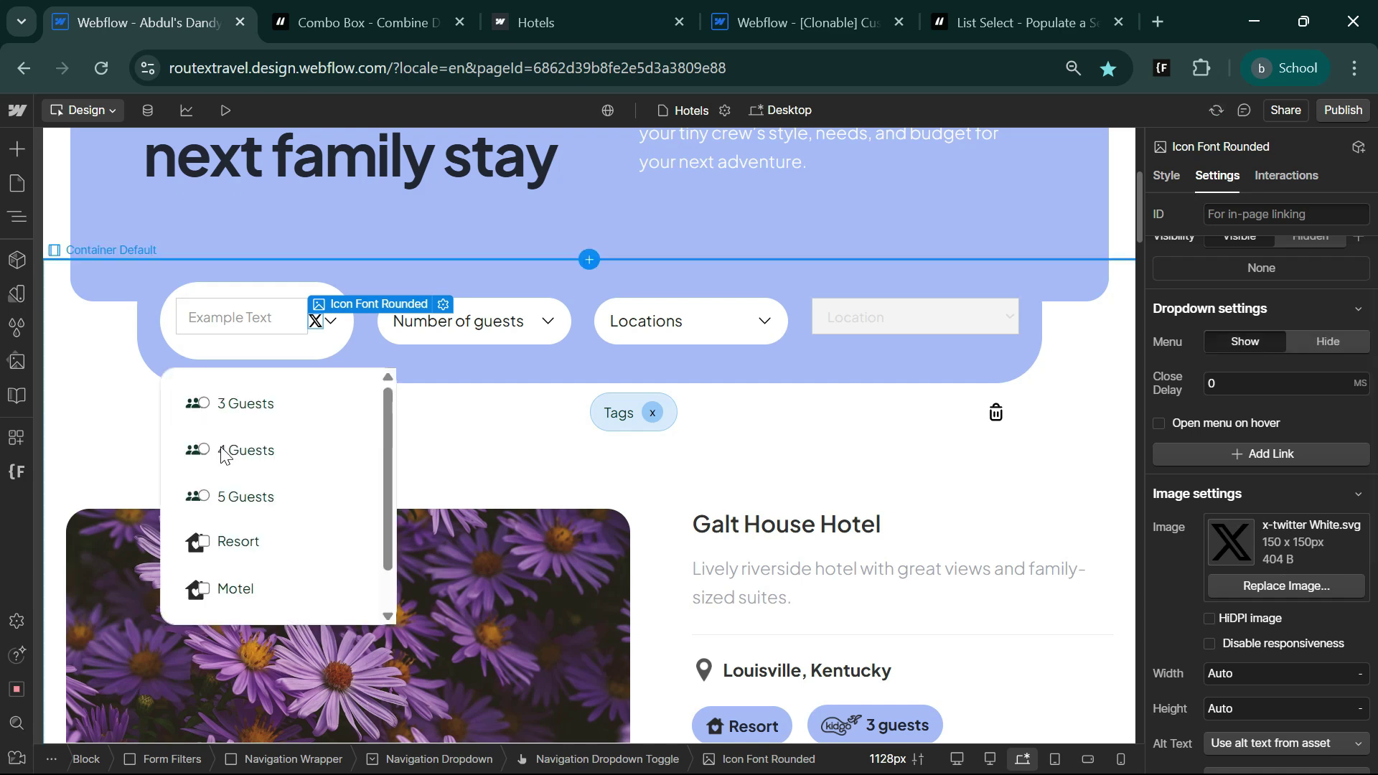
left_click(205, 420)
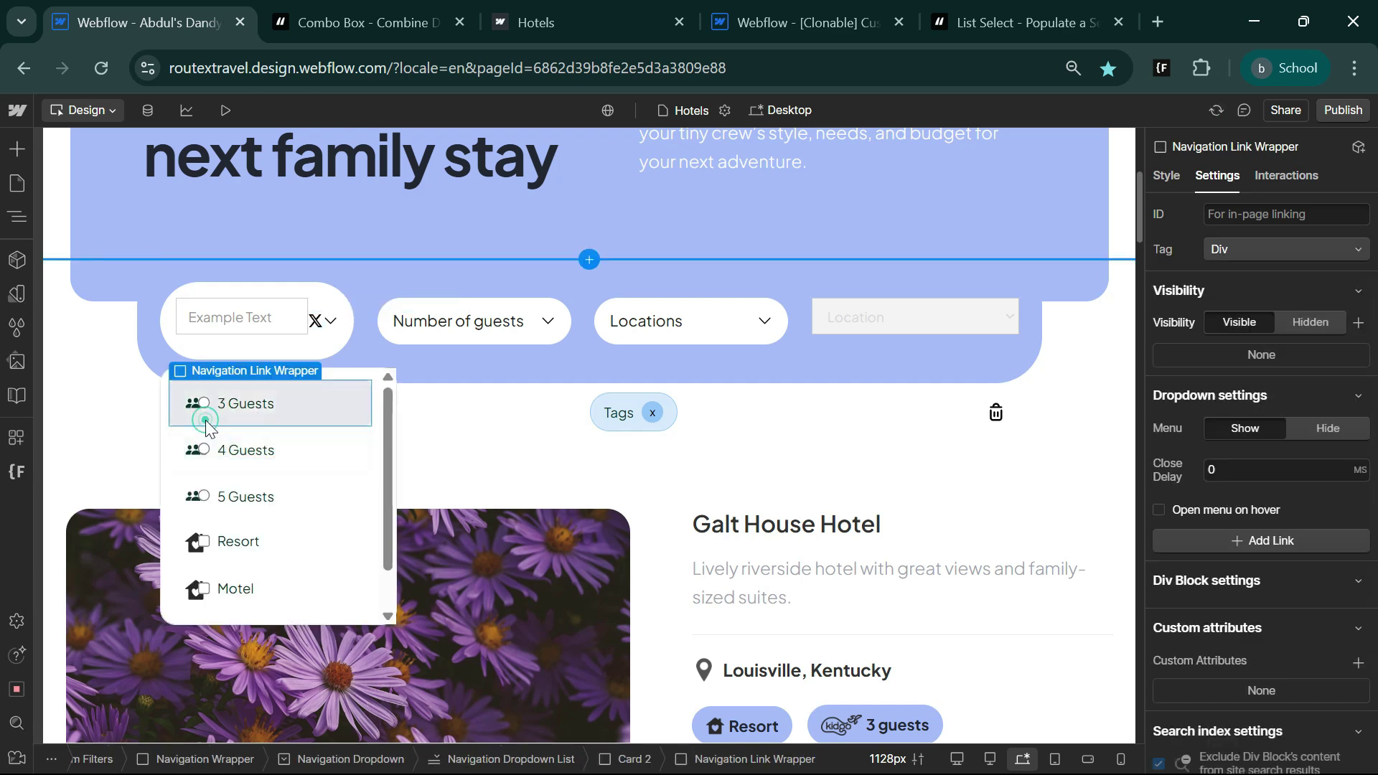
scroll(255, 517, "down", 3)
left_click(255, 517)
key("ctrl+e")
type("sel")
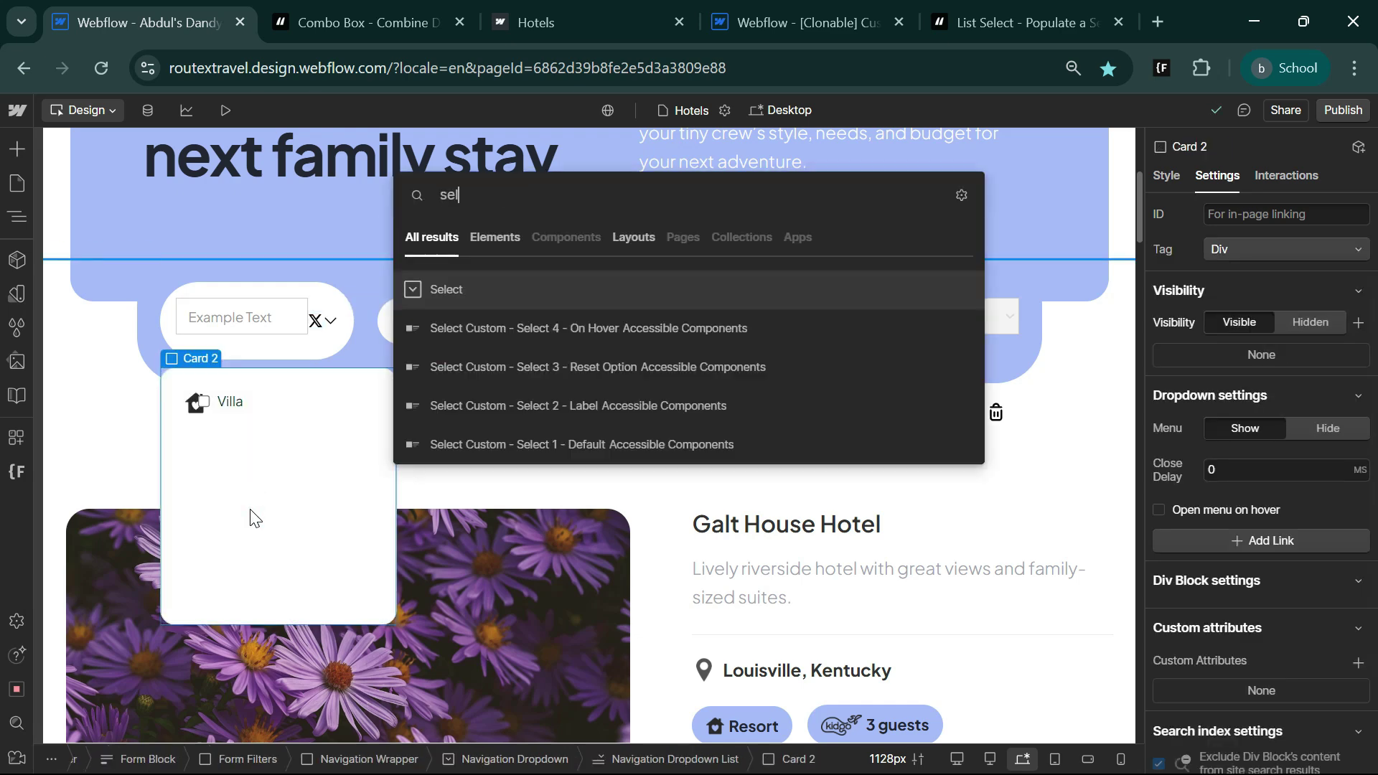
key("Return")
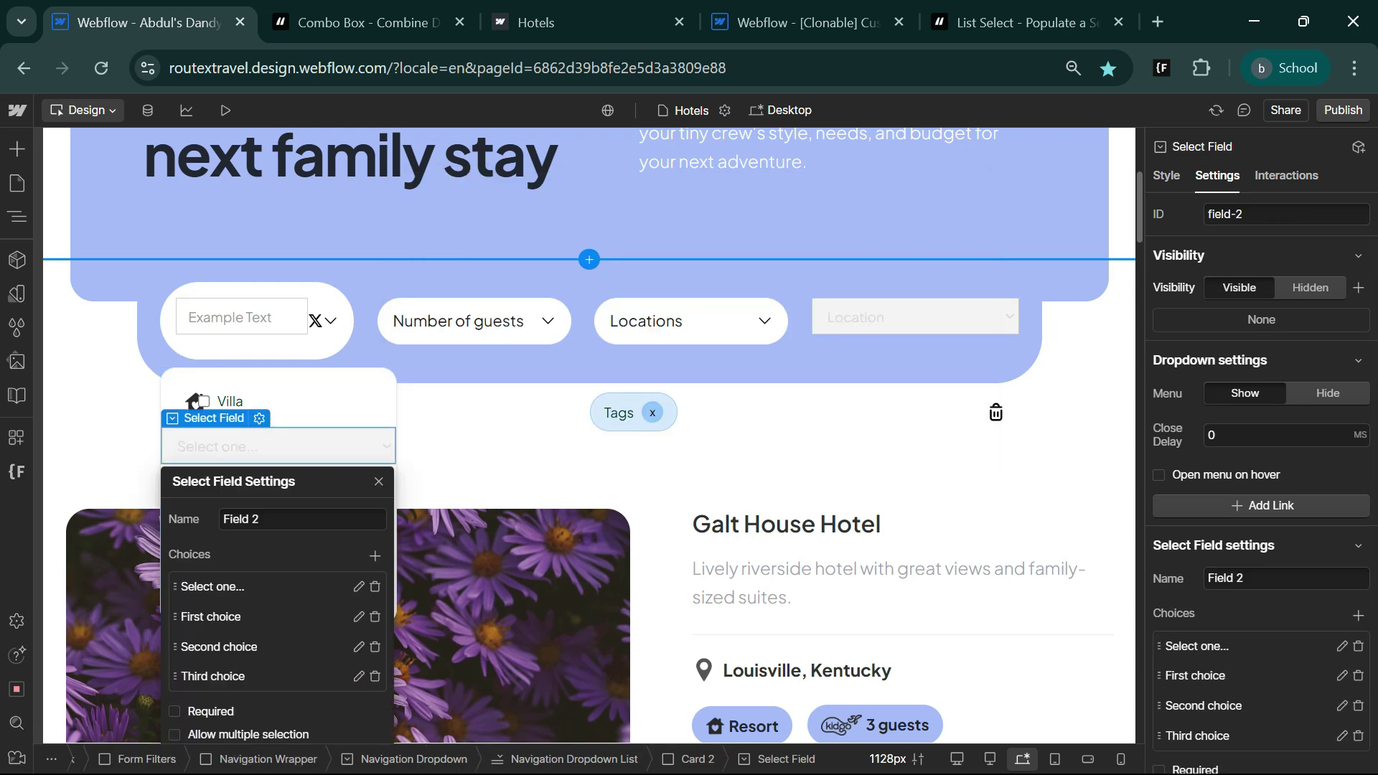
Step: In the Combo Box documentation, copy the attribute value select of the Select element
left_click(362, 22)
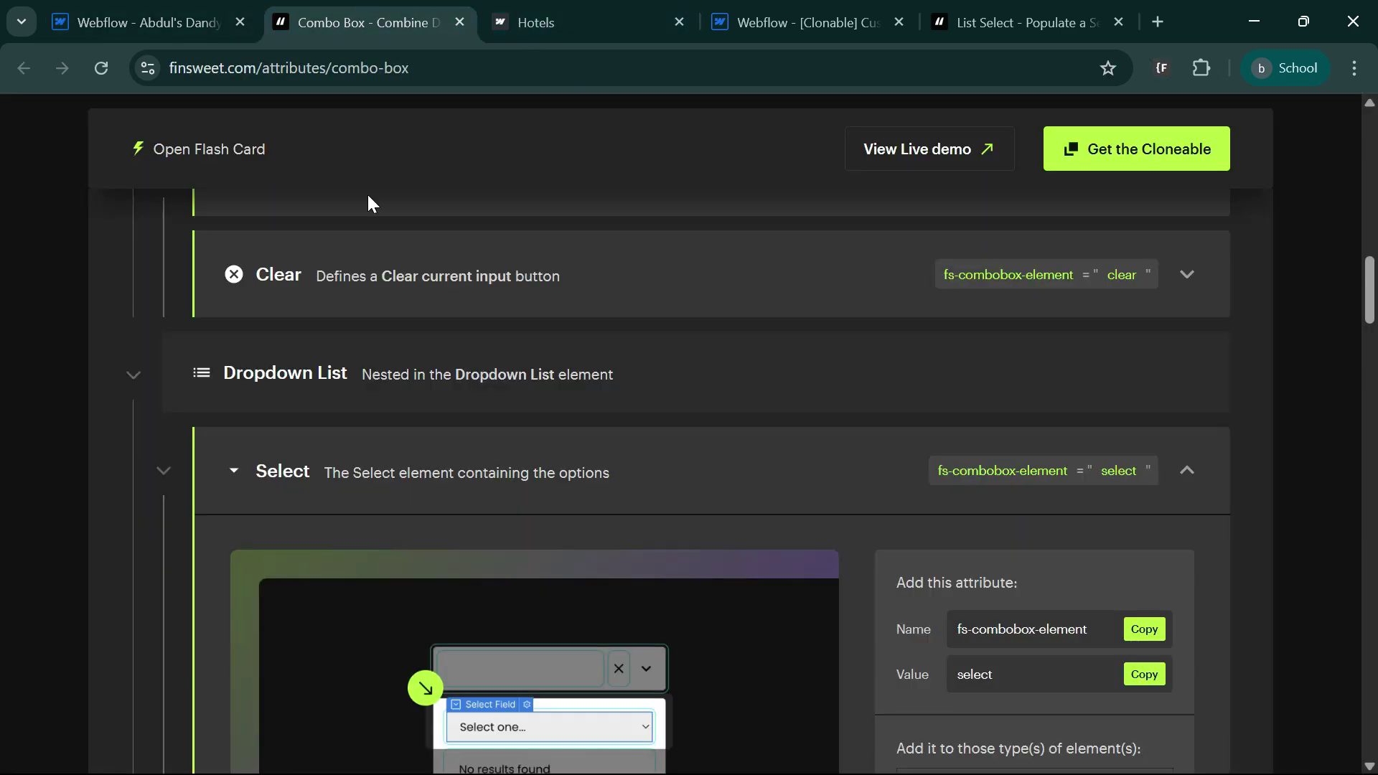
scroll(773, 559, "down", 2)
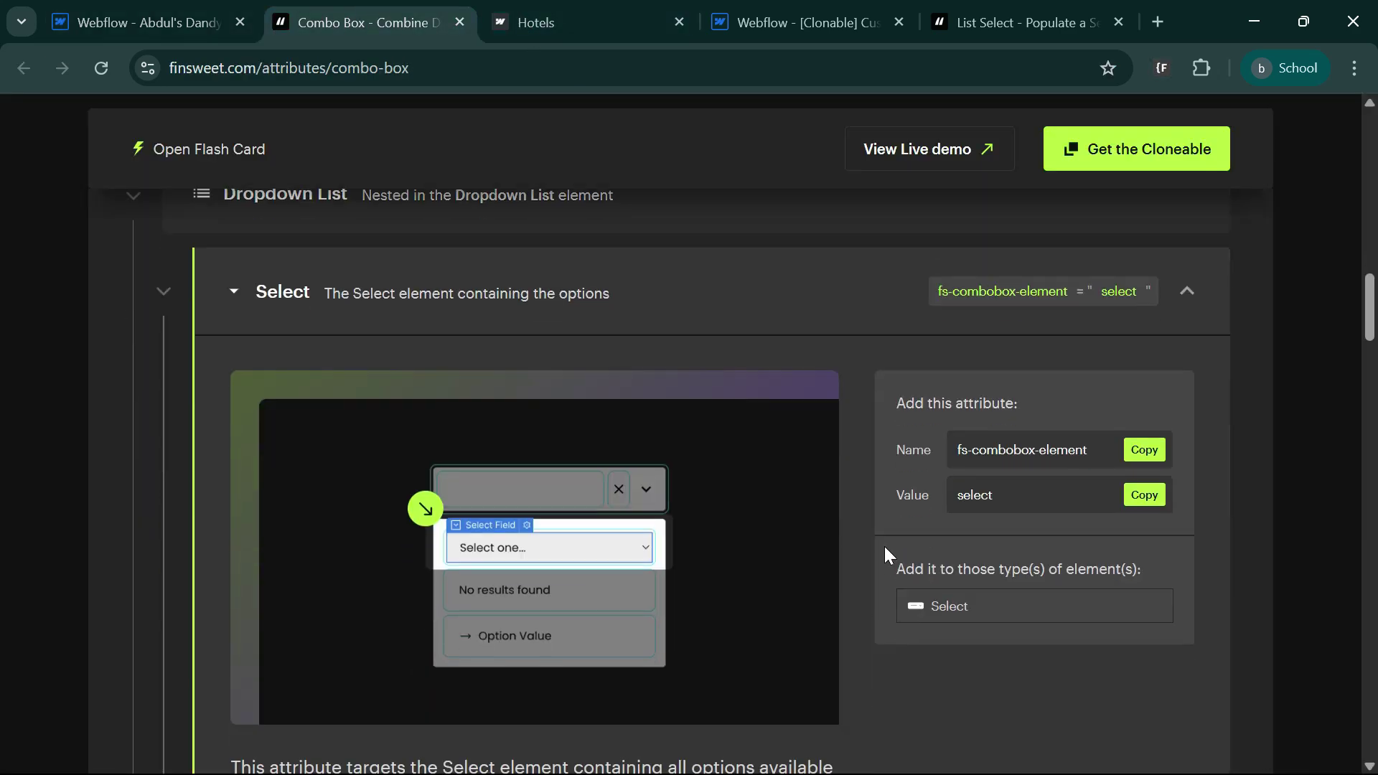
left_click(1141, 496)
Step: In the Webflow designer, give the new Select field the custom attribute fs-combobox-element with the value select
left_click(197, 4)
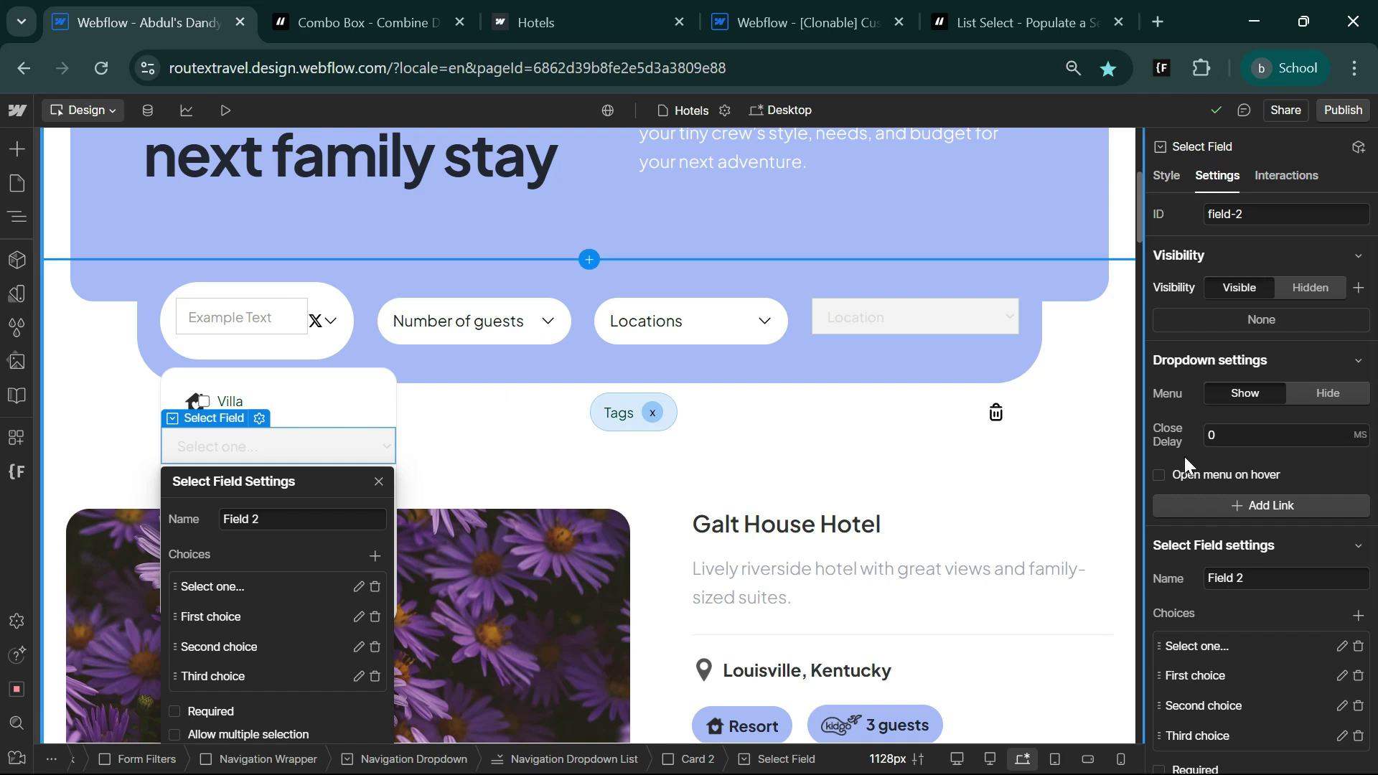
scroll(1243, 666, "down", 3)
left_click(1357, 652)
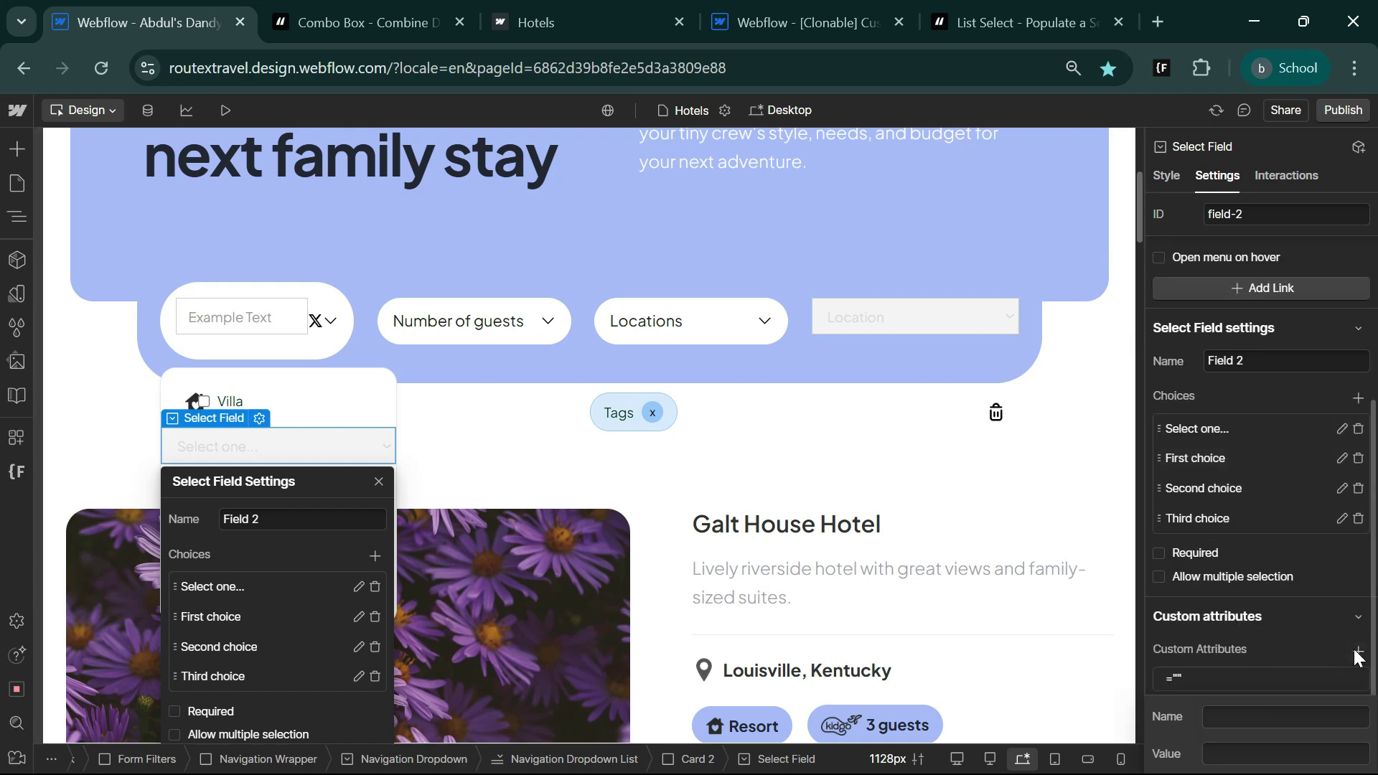
left_click(1285, 754)
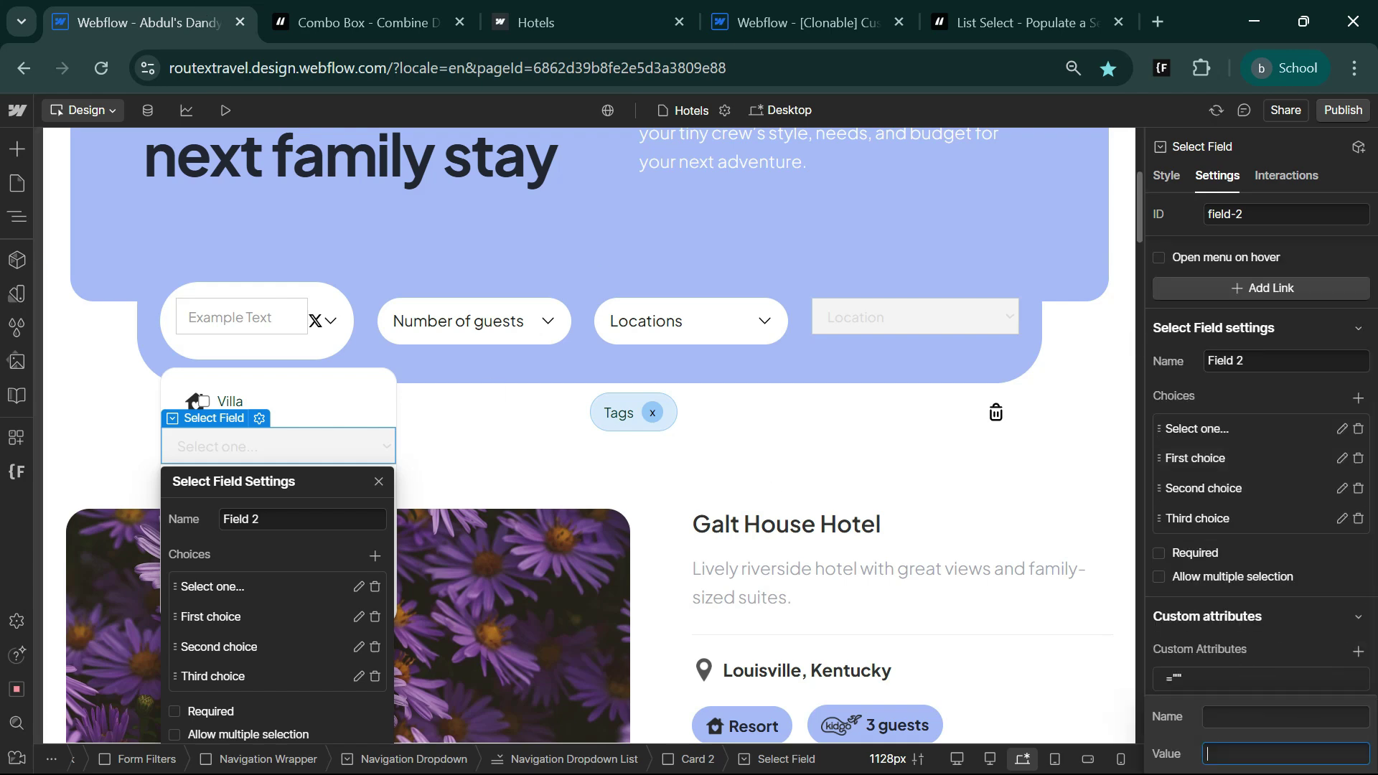
type("select")
left_click(1285, 716)
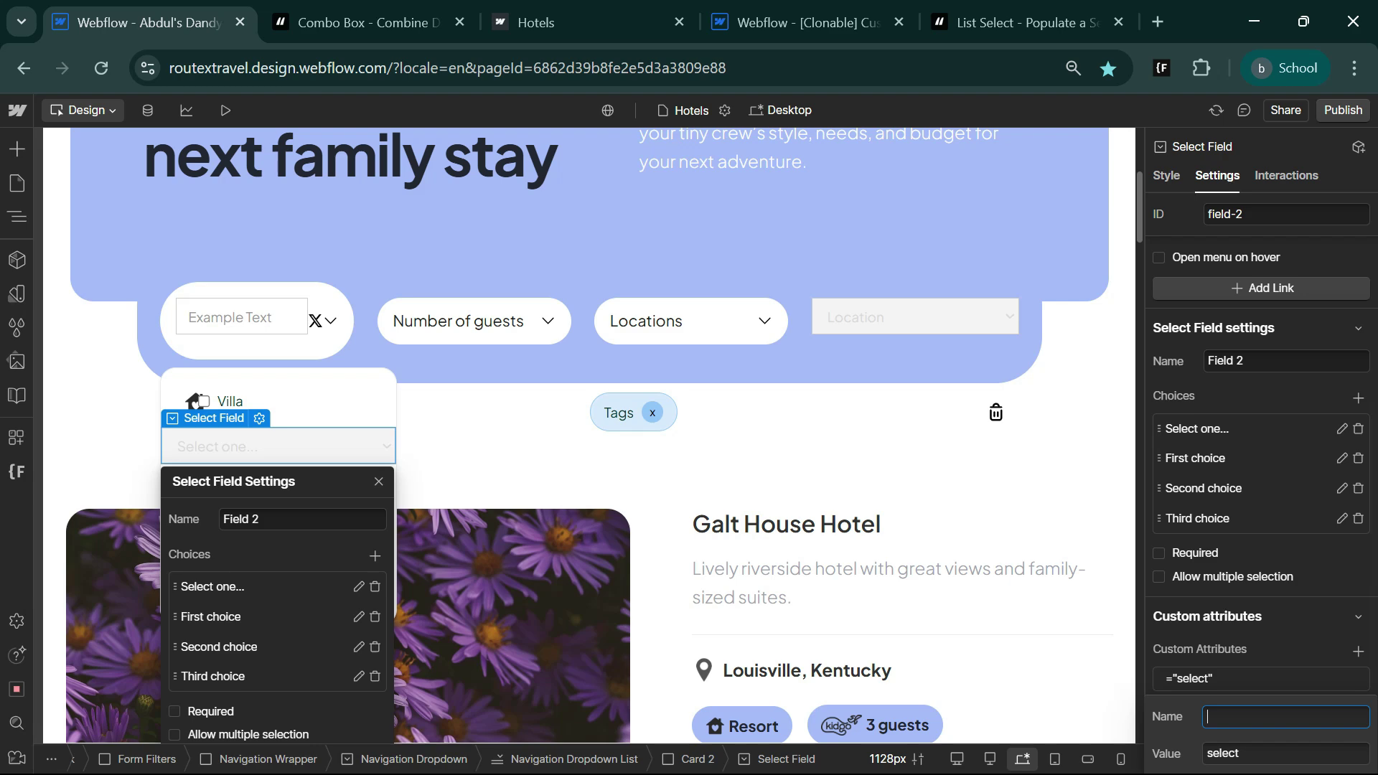
key("super+v")
scroll(1177, 636, "down", 3)
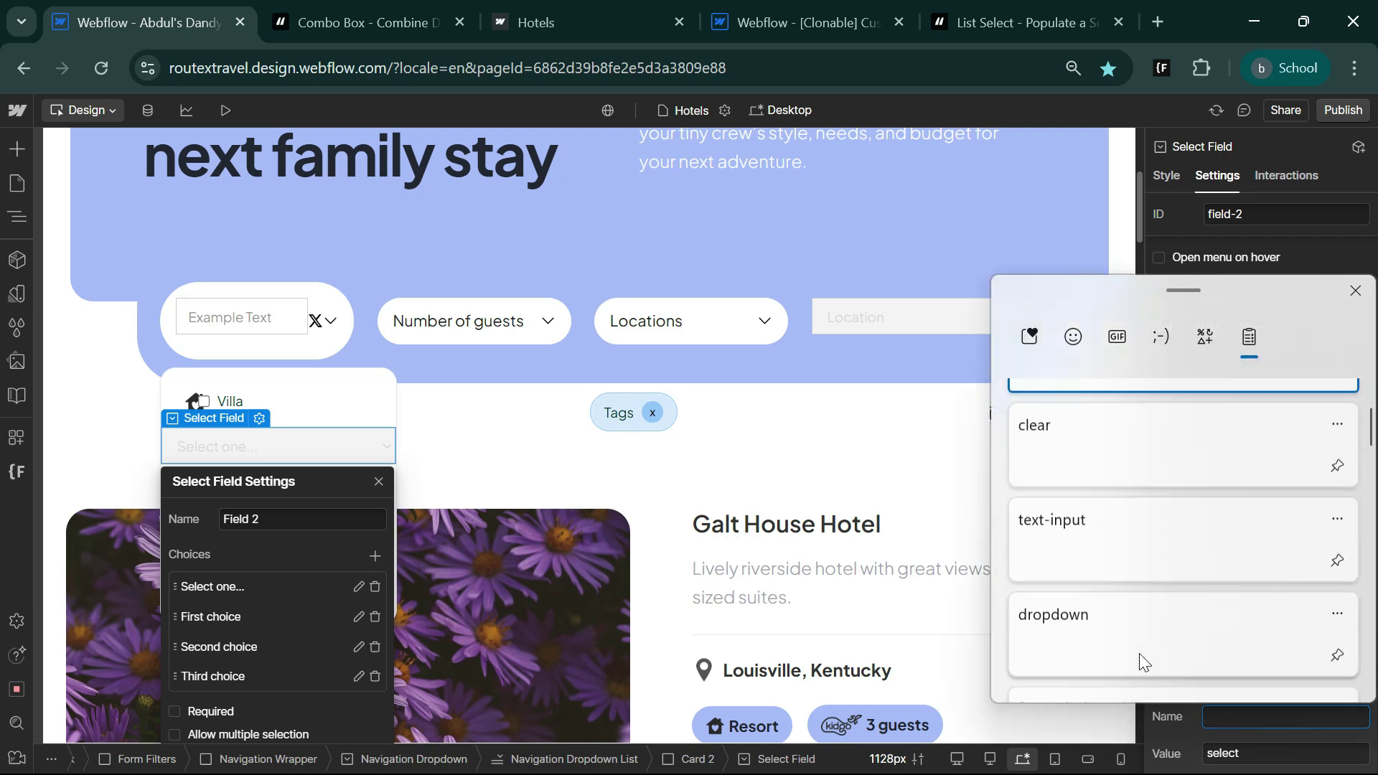
scroll(1137, 632, "down", 2)
left_click(1134, 594)
Step: In the Combo Box documentation, open the Empty section and copy its attribute value empty
left_click(384, 9)
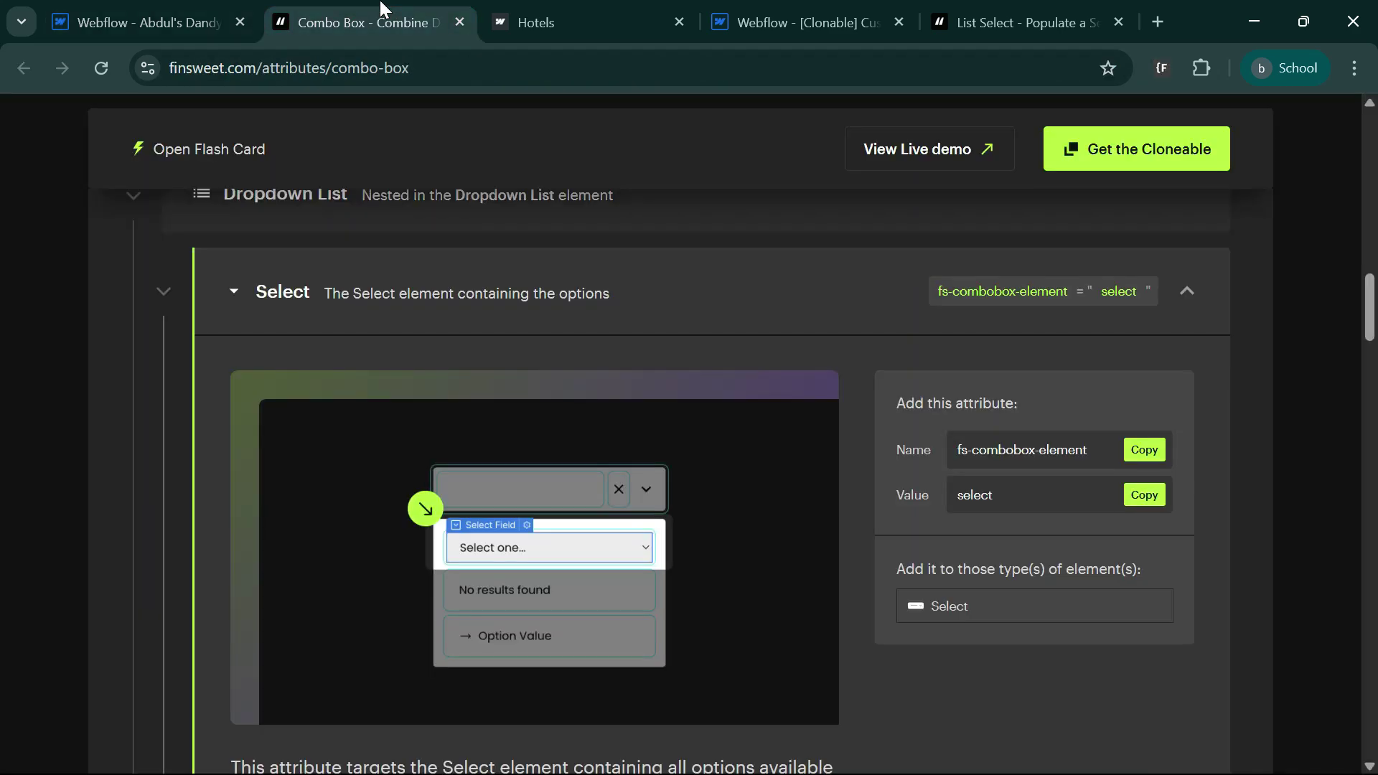
left_click(345, 293)
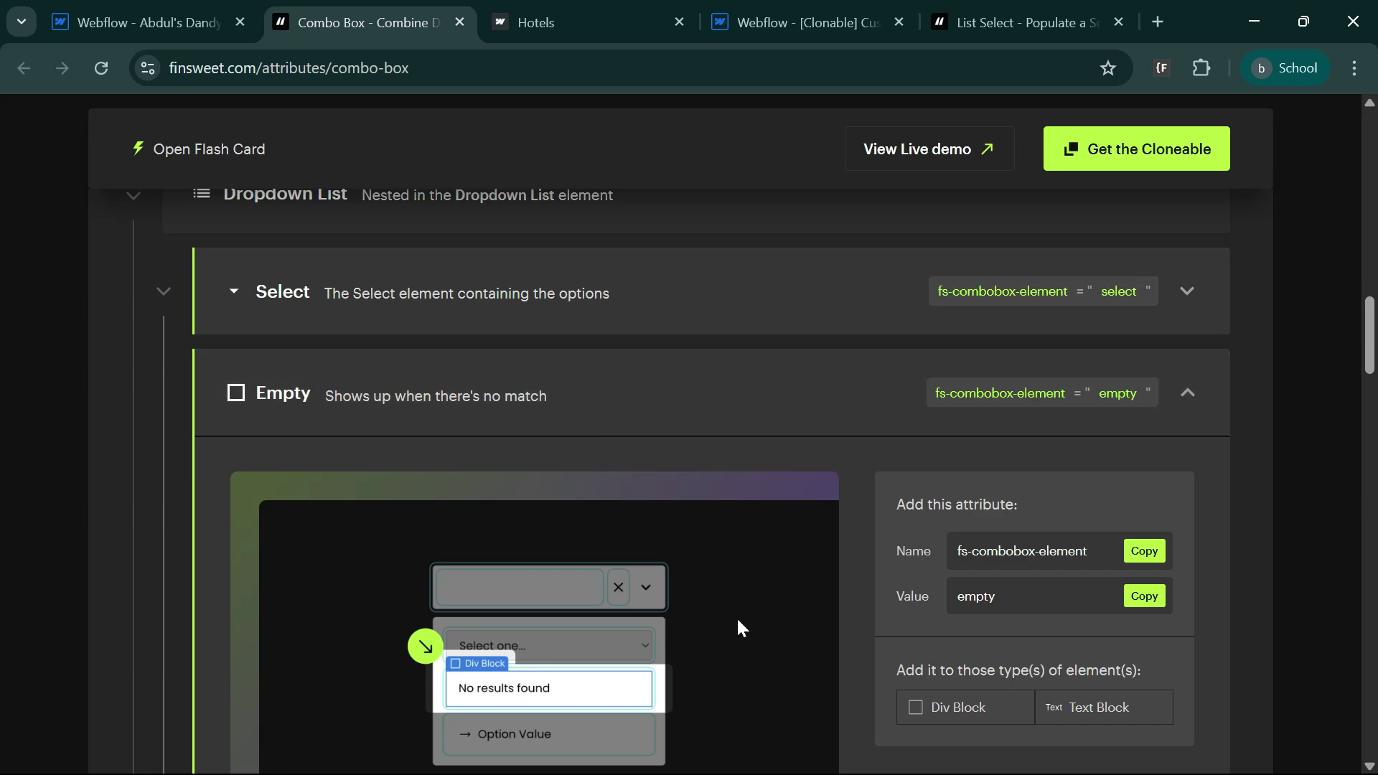
left_click(1141, 596)
Step: In the Webflow designer, add a Div Block below the Select field with the text "no results"
left_click(179, 15)
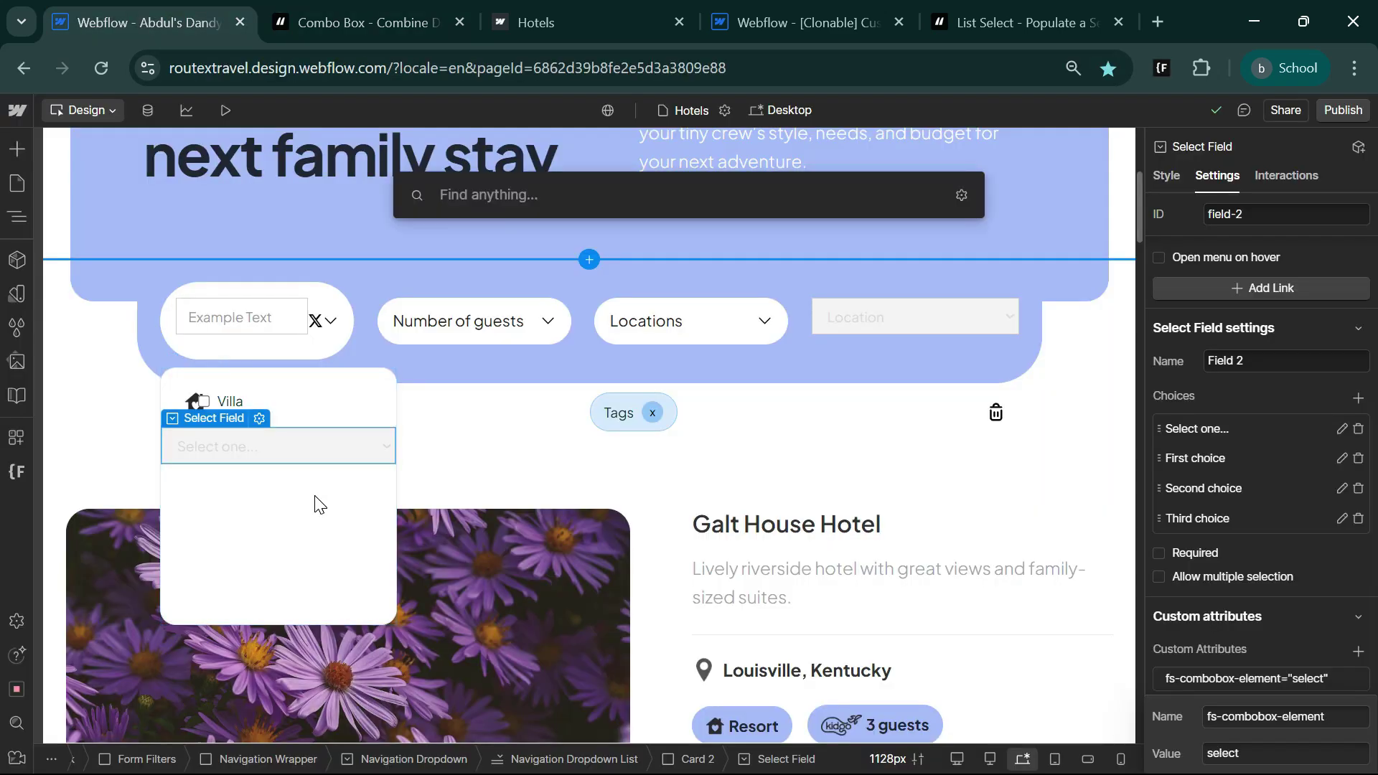
key("ctrl+e")
type("div")
key("Return")
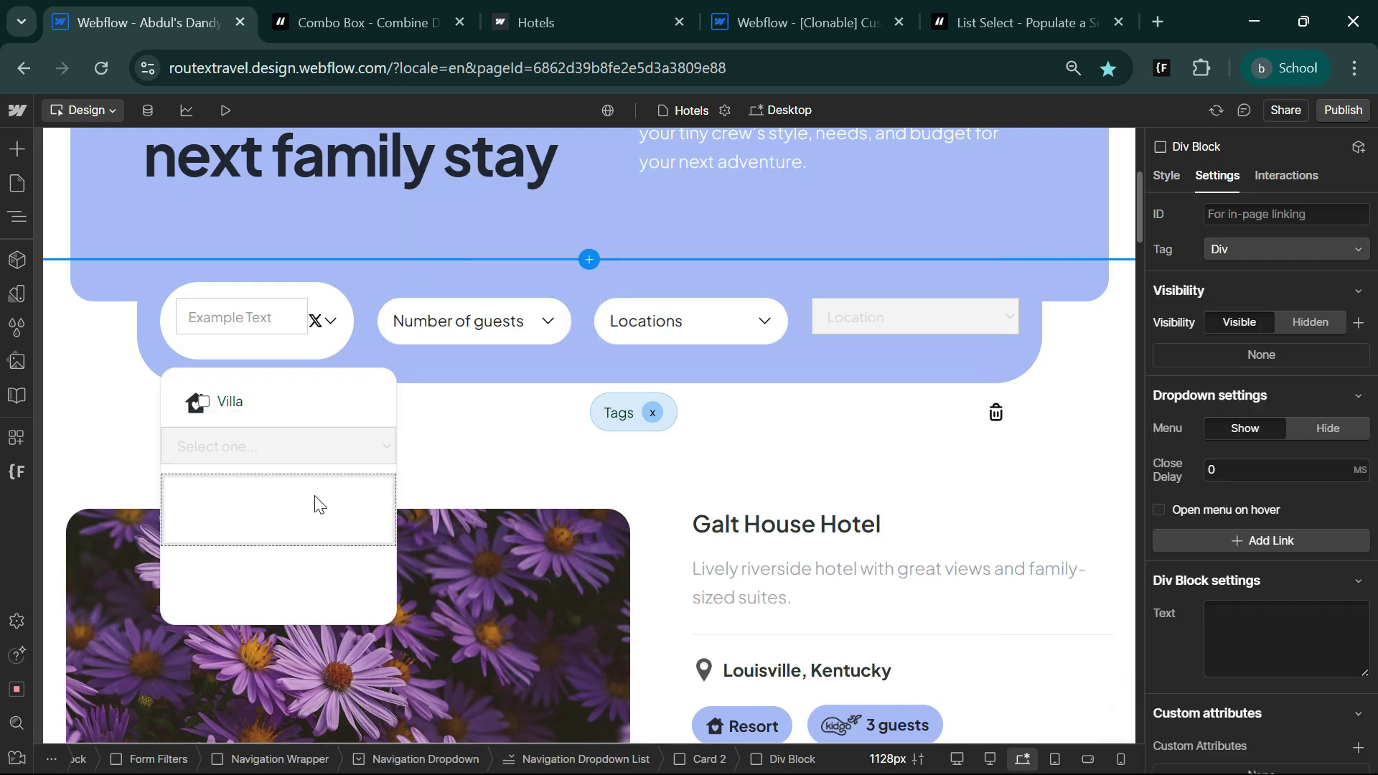
left_click(1235, 610)
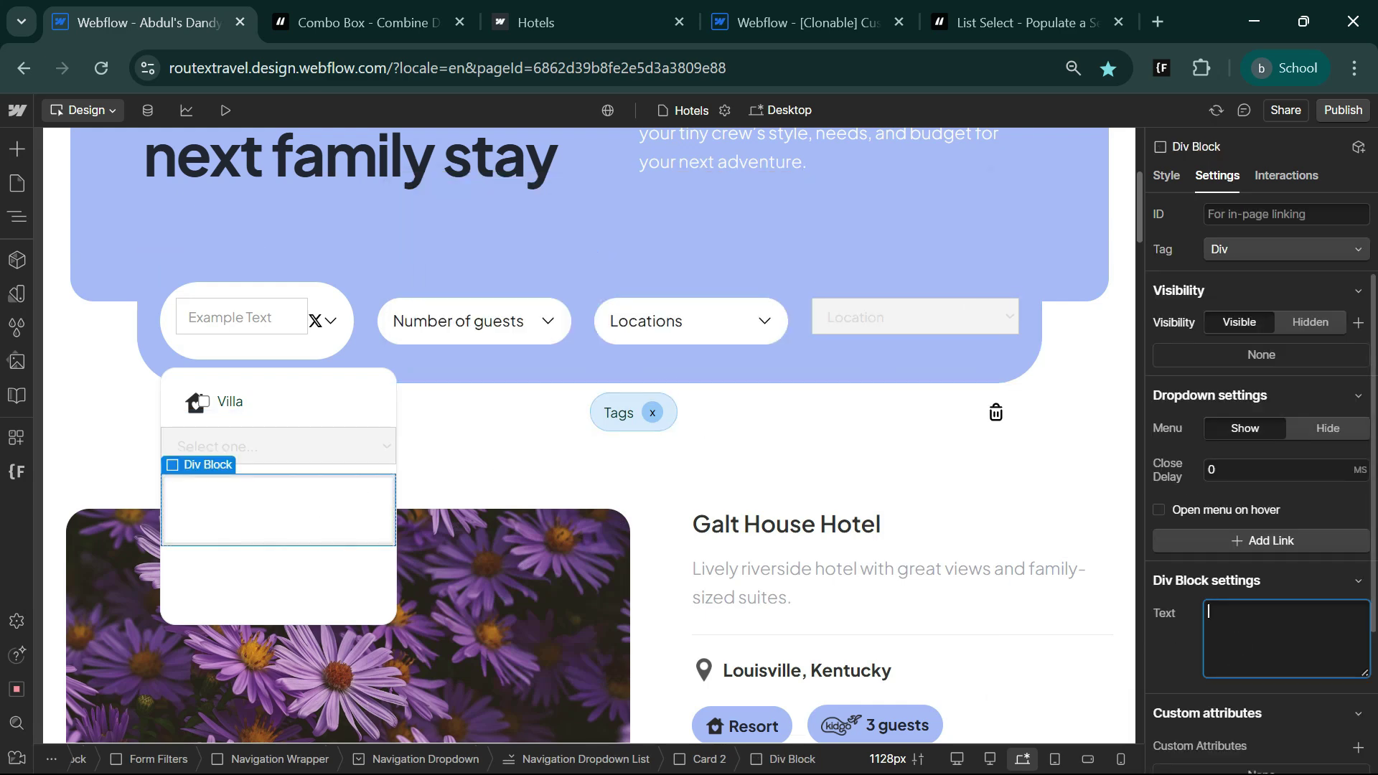
type("no re")
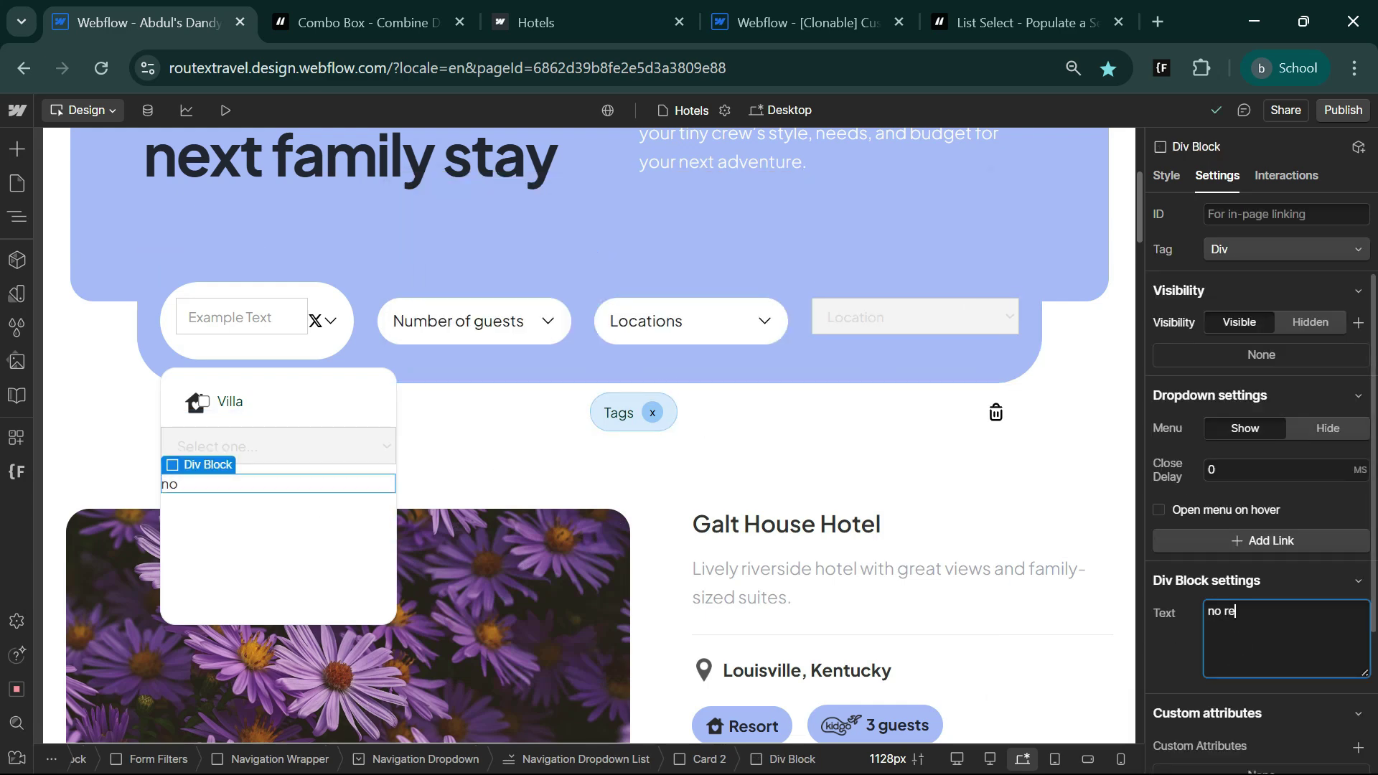
type("sults")
Step: Give the "no results" Div Block the custom attribute fs-combobox-element with the value empty
scroll(1267, 723, "down", 2)
left_click(1357, 569)
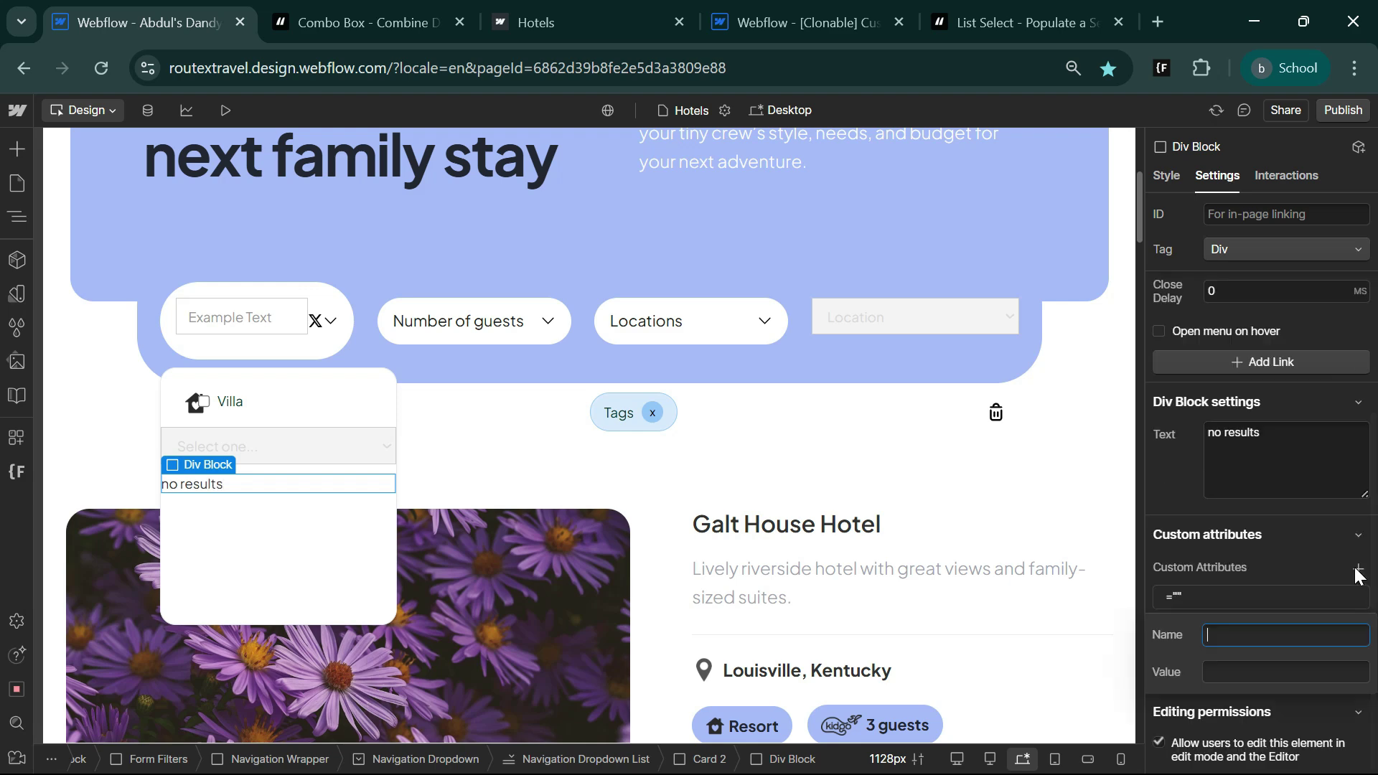
key("Tab")
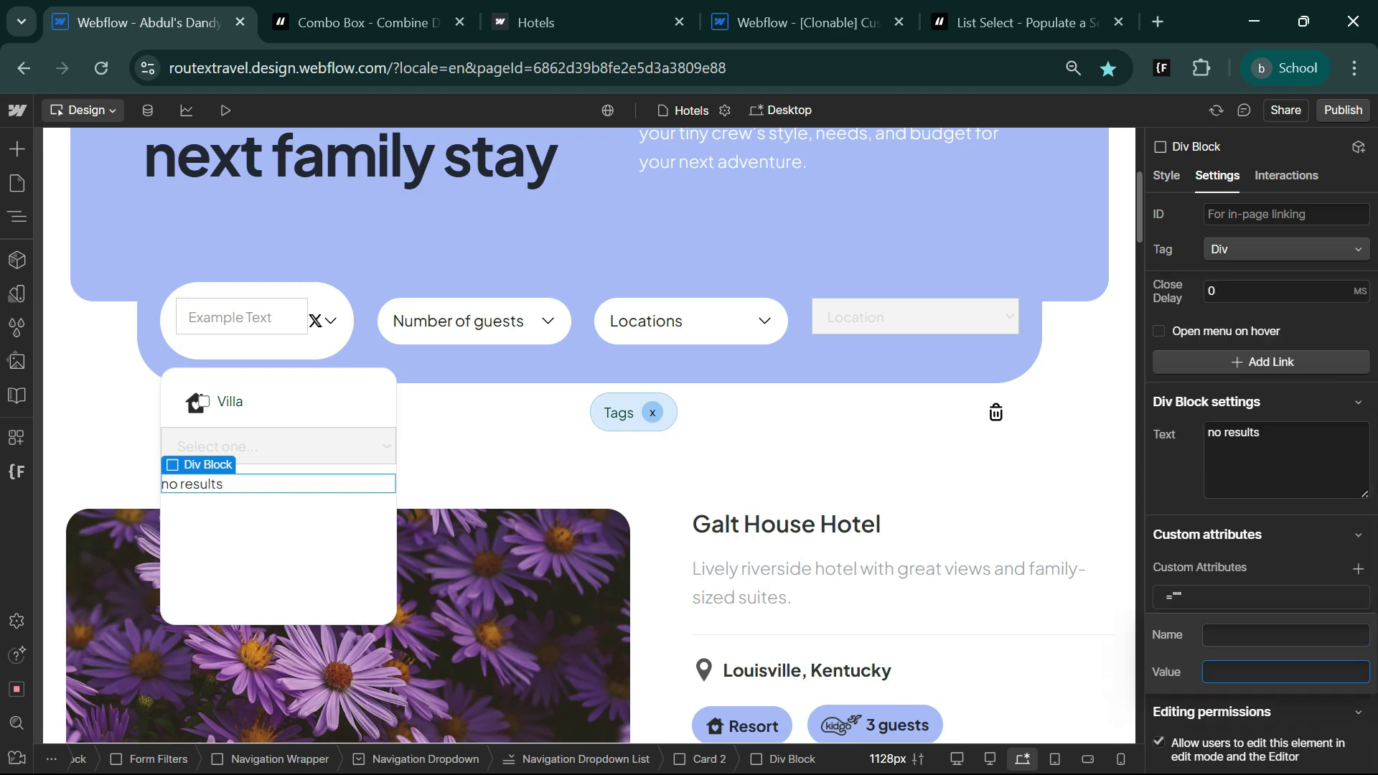
type("empty")
key("shift+Tab")
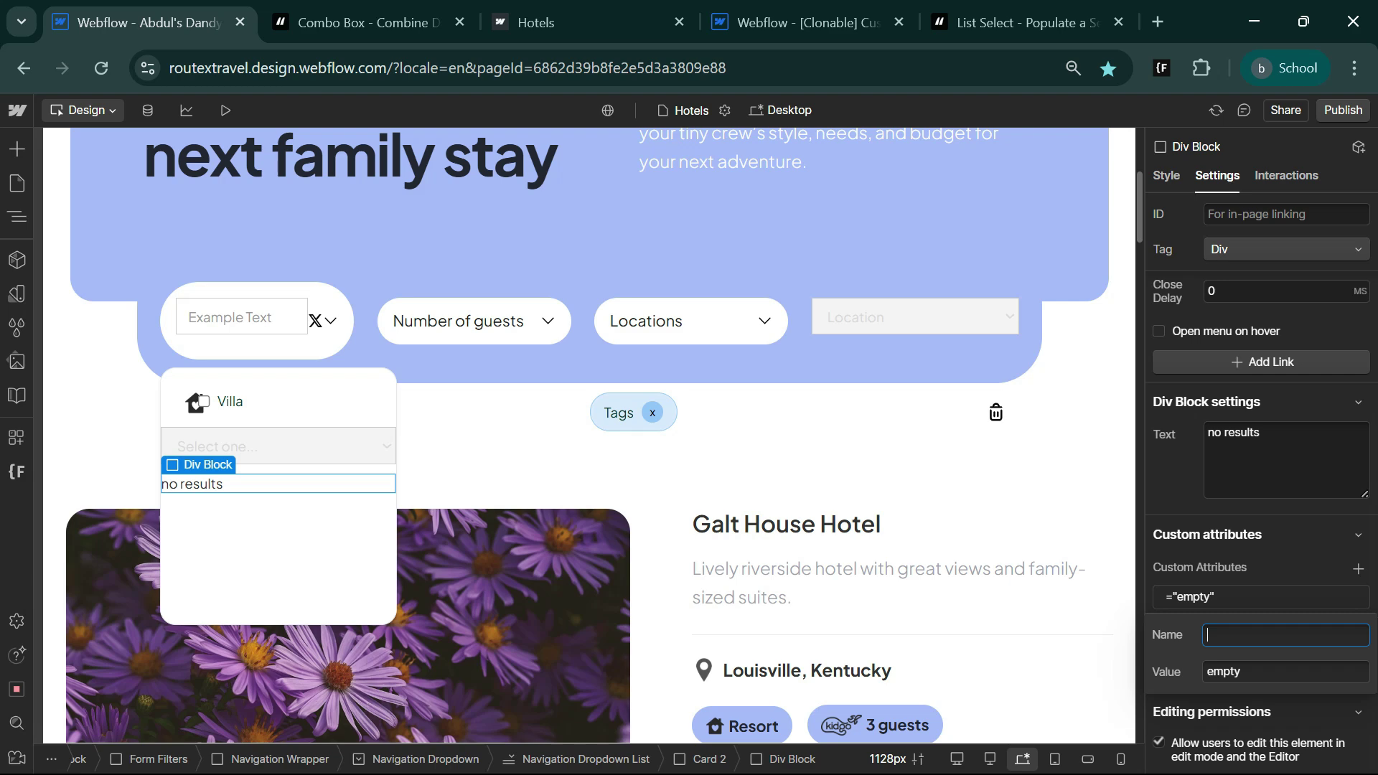
key("super+v")
scroll(1100, 561, "down", 5)
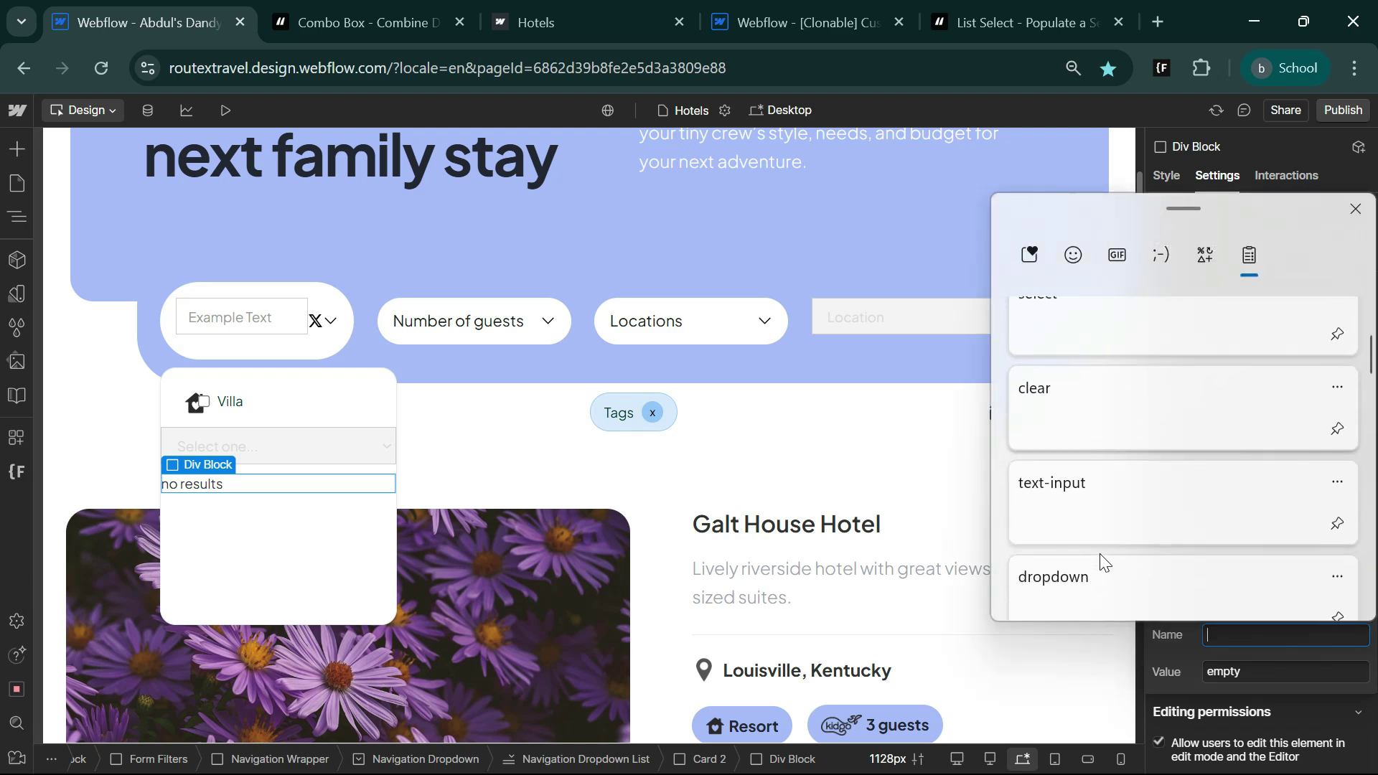
scroll(1102, 561, "down", 2)
left_click(1131, 467)
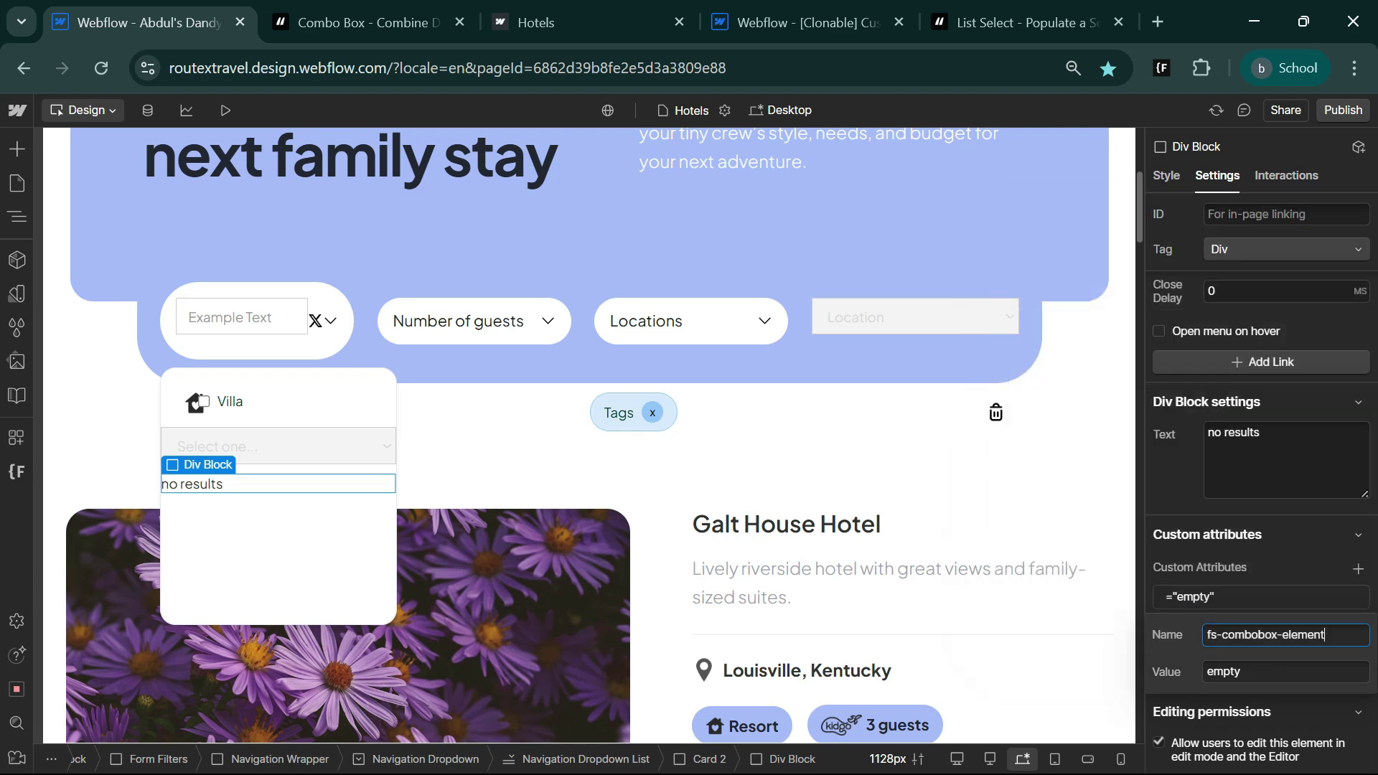
Step: Check the Option Template section of the Combo Box documentation, and convert the Villa option's Navigation Link Wrapper to a Link Block in the Webflow designer
key("ctrl+Tab")
left_click(440, 390)
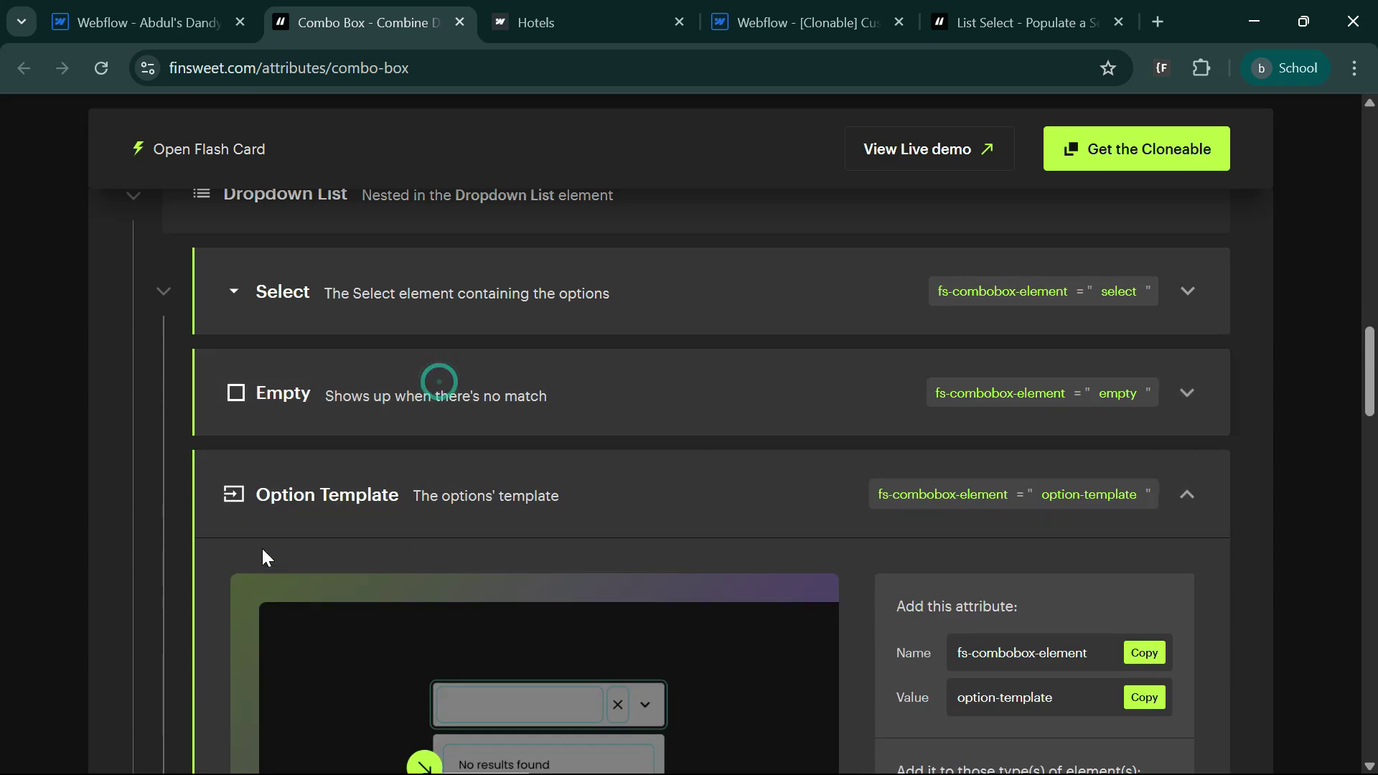
scroll(750, 585, "down", 2)
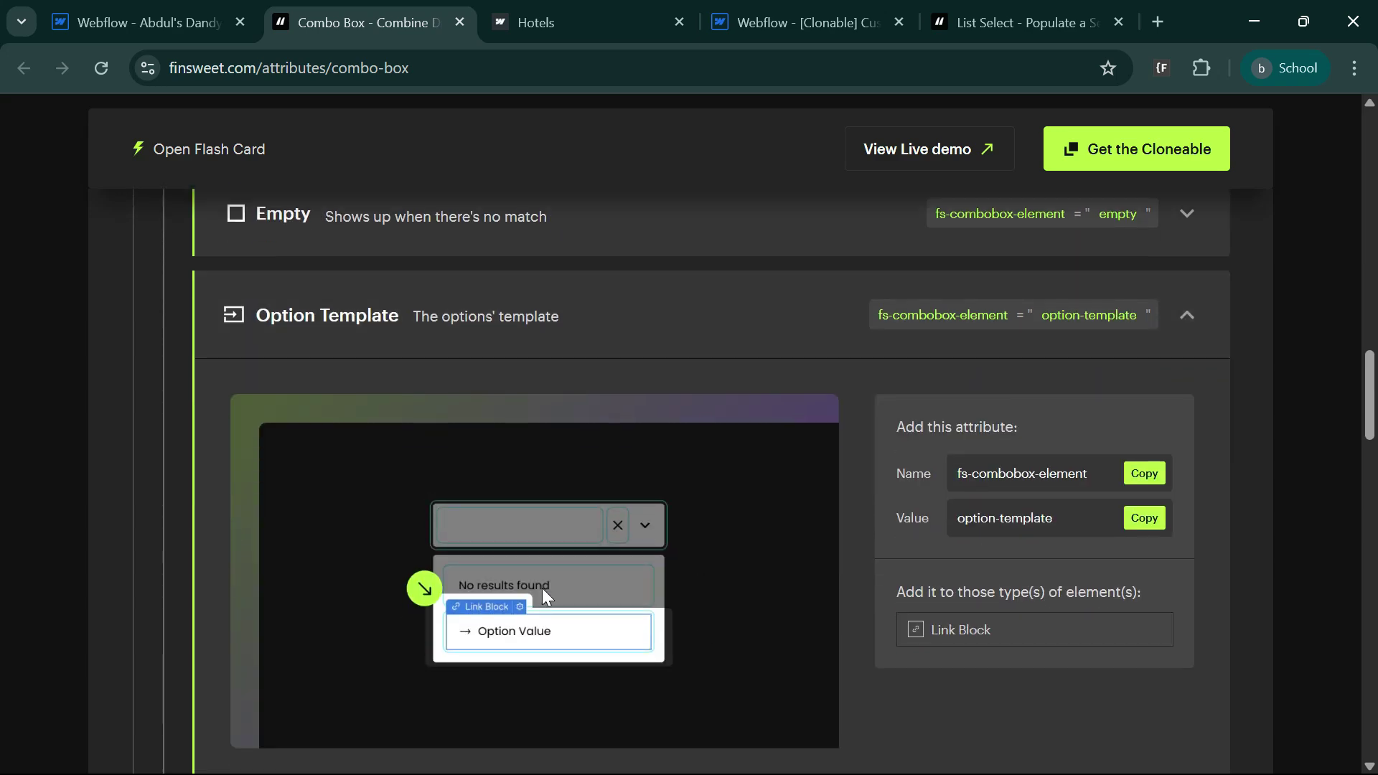
left_click(181, 13)
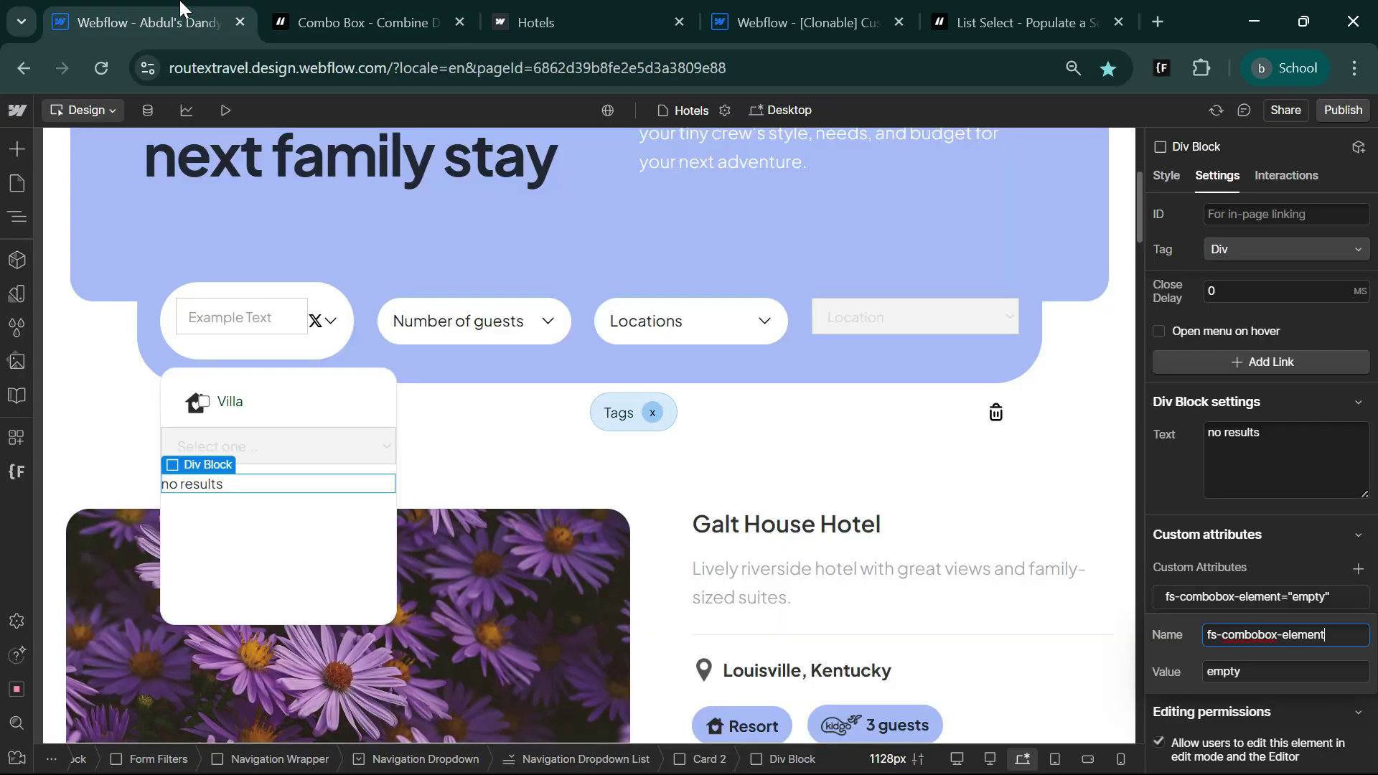
left_click(182, 415)
right_click(181, 415)
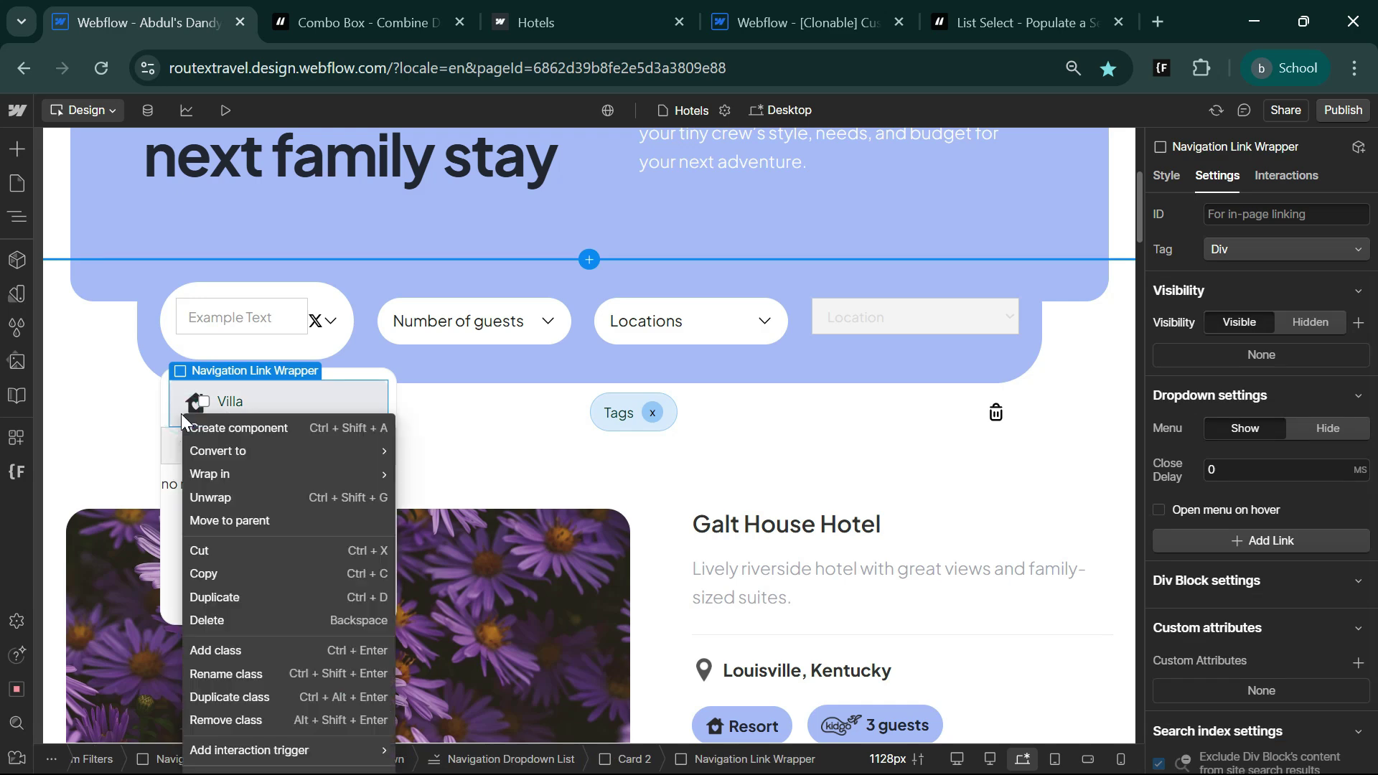
mouse_move(294, 388)
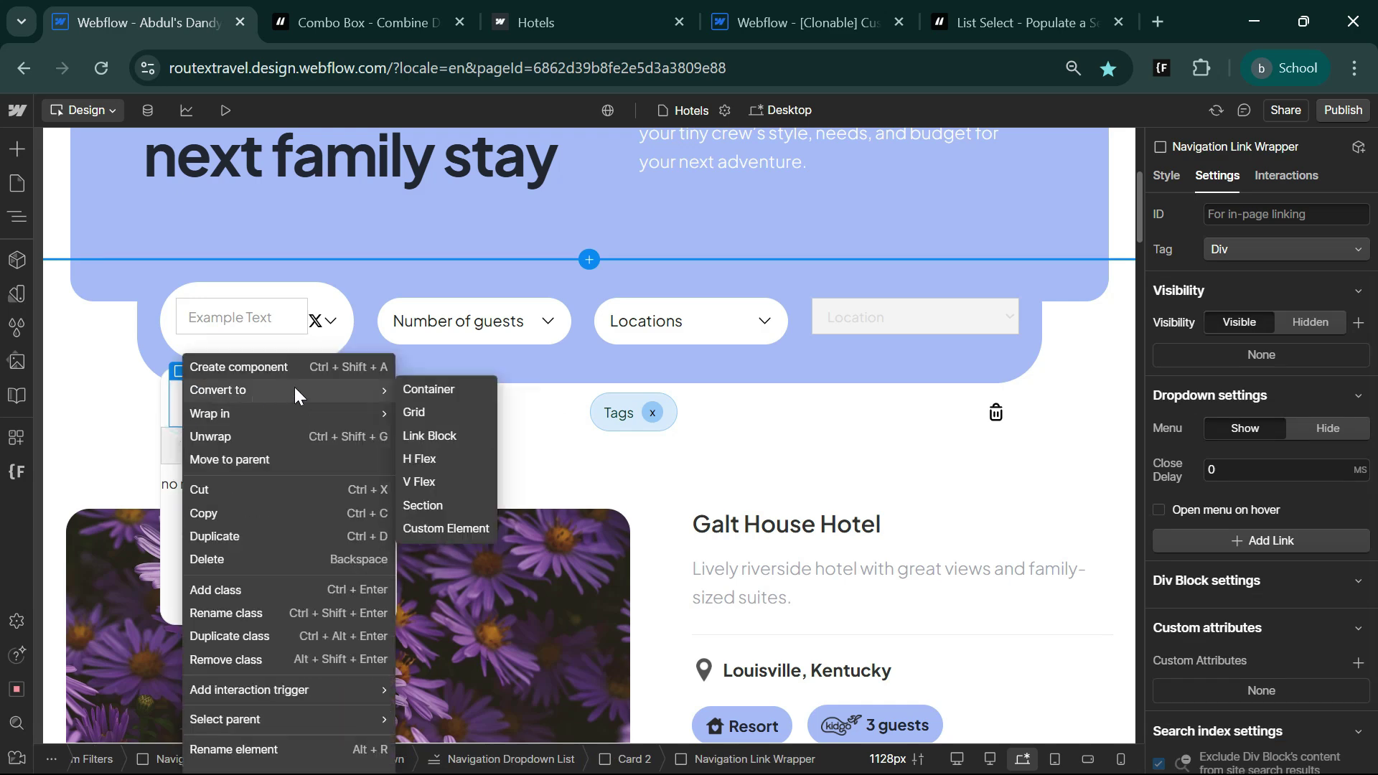
left_click(430, 438)
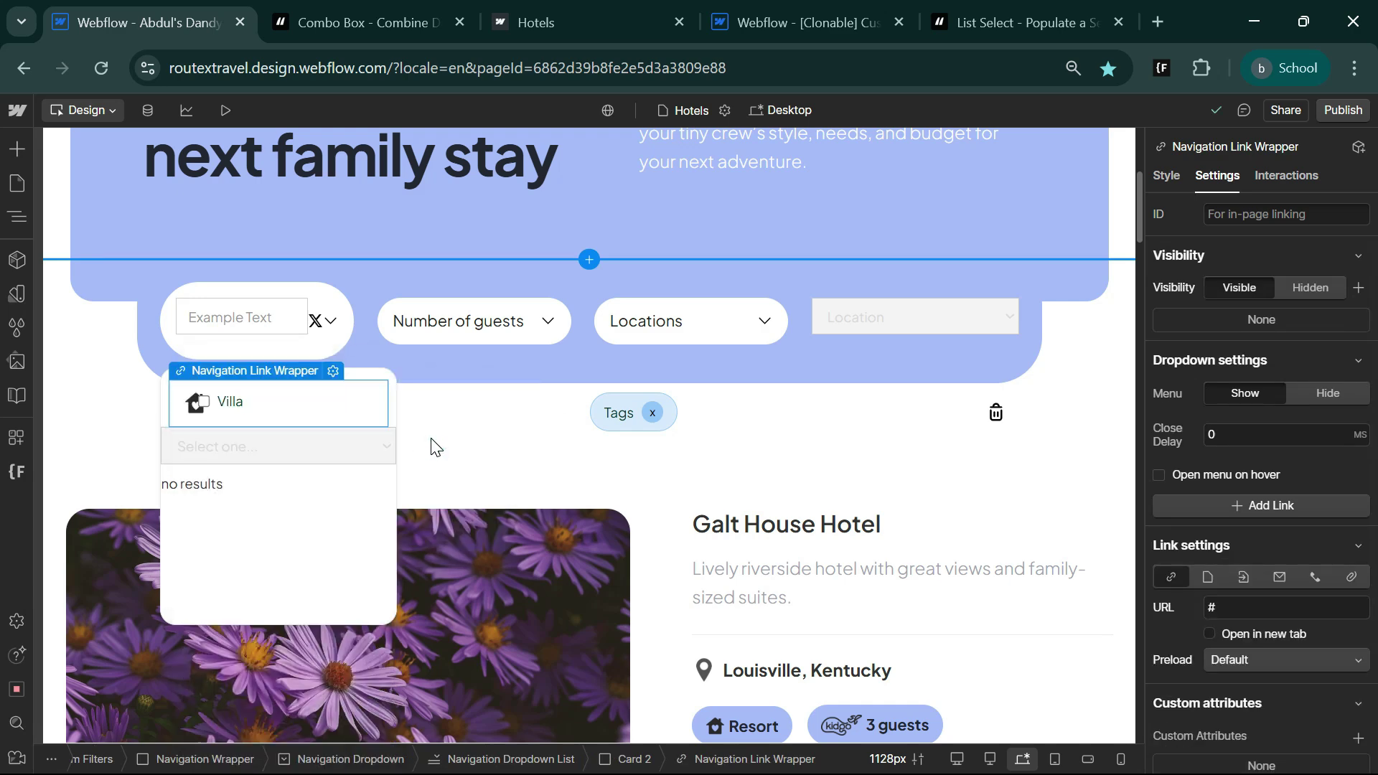
Step: Copy the option-template value from the documentation and give the Villa link block the custom attribute fs-combobox-element with that value in the Webflow designer
left_click(320, 12)
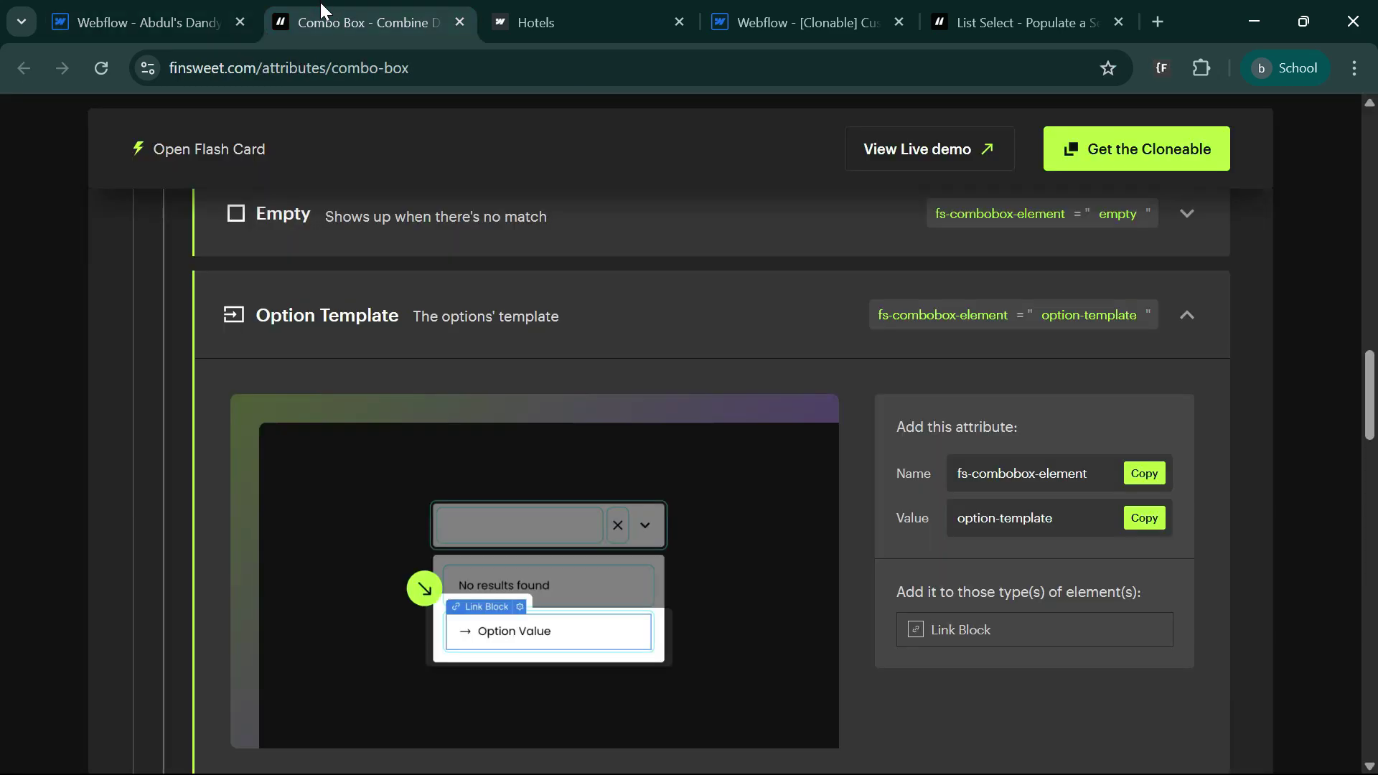
left_click(1089, 316)
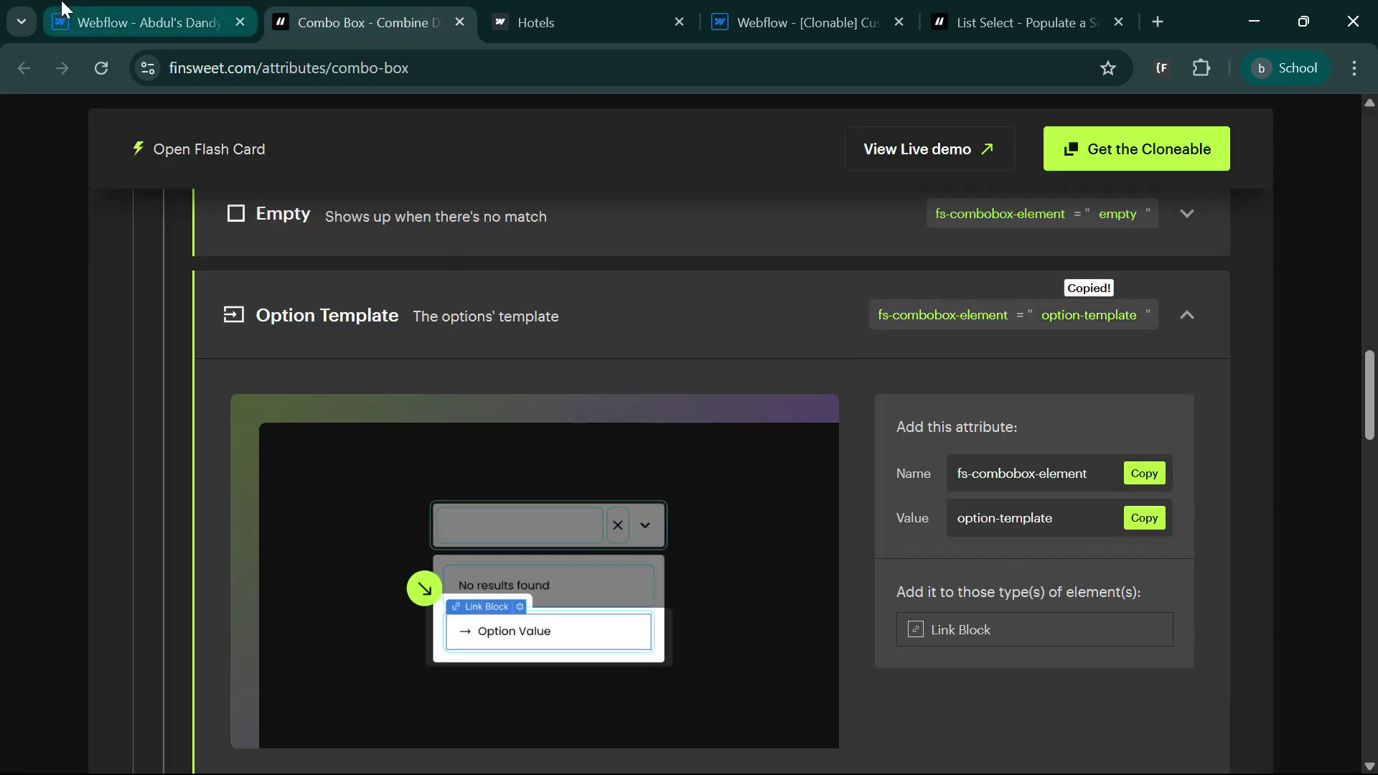
left_click(144, 22)
key("ctrl+v")
left_click(1284, 635)
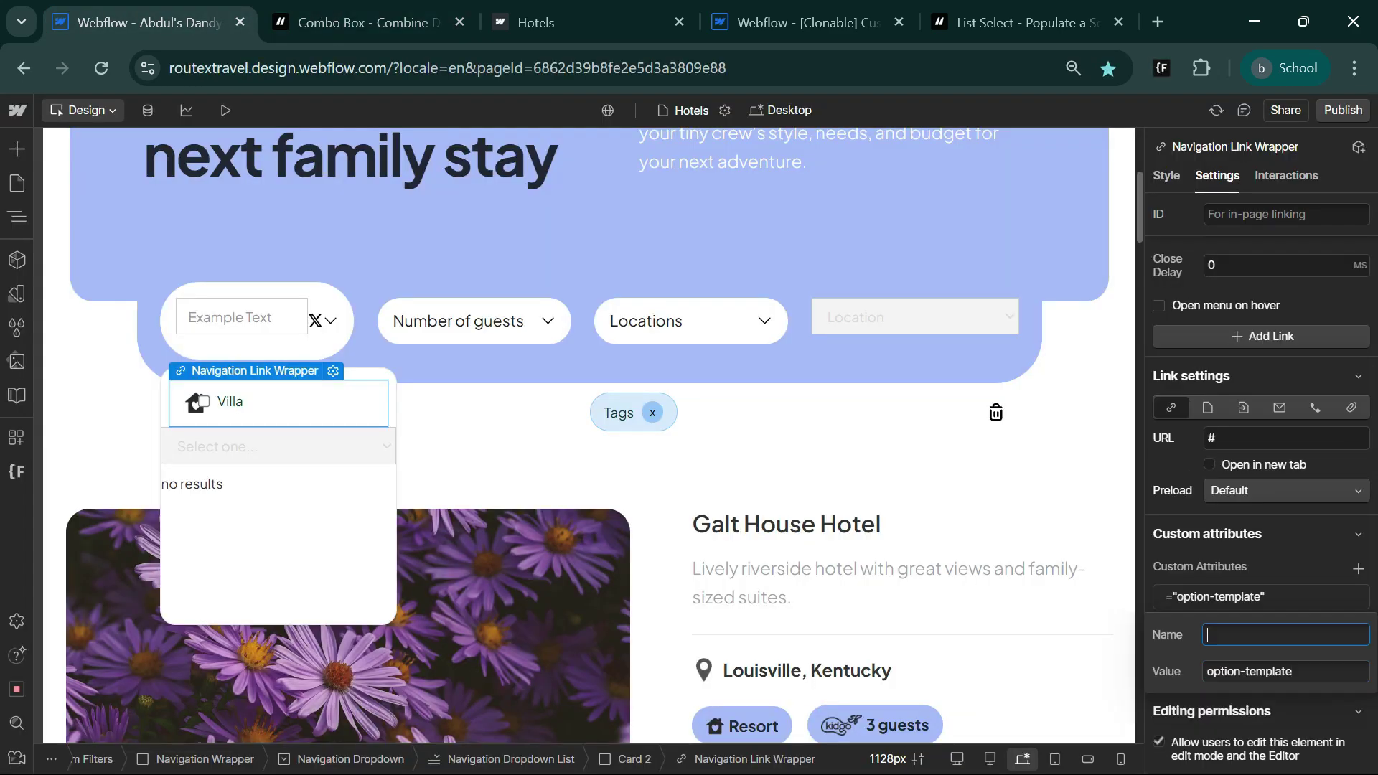
key("super+v")
scroll(1202, 528, "down", 5)
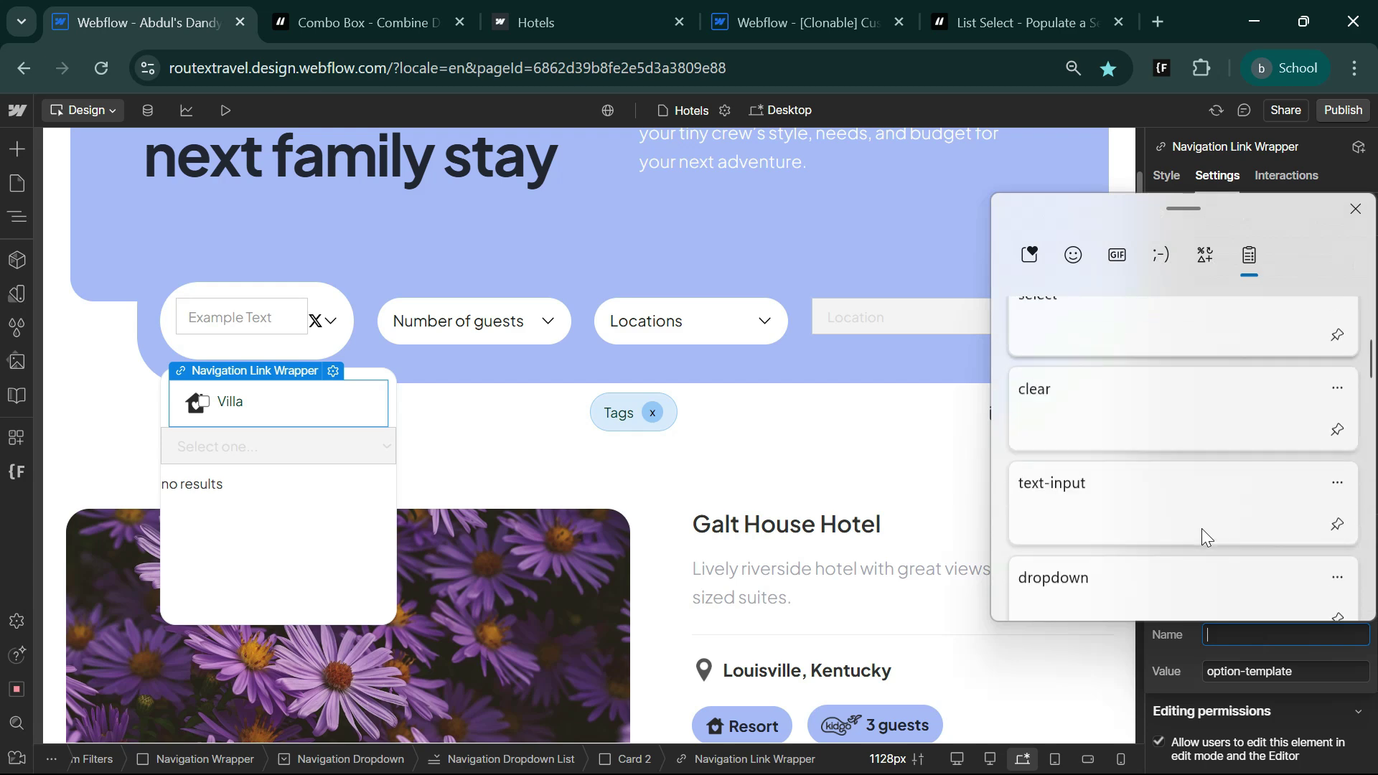
left_click(1187, 540)
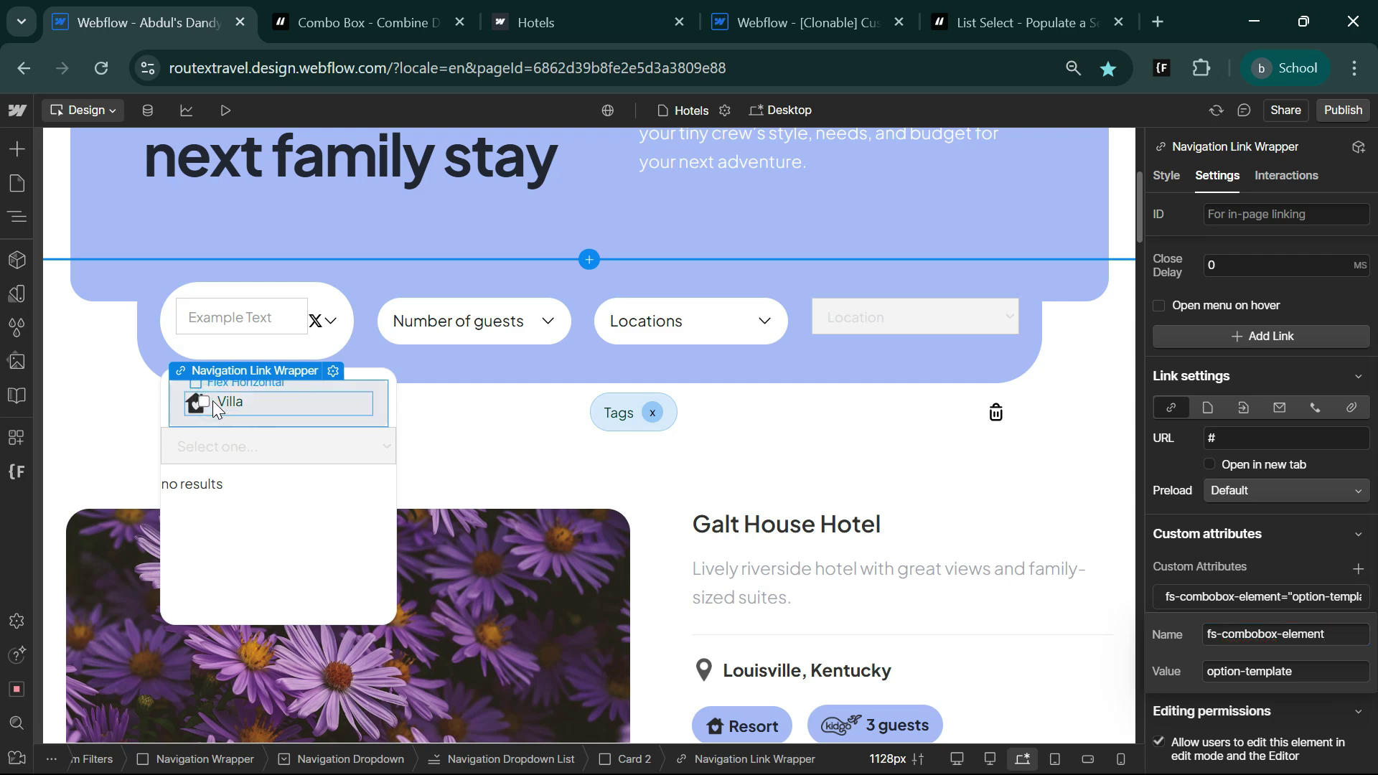
Step: Delete the Villa option field inside the link block's Flex Horizontal, keeping only the house icon
left_click(212, 400)
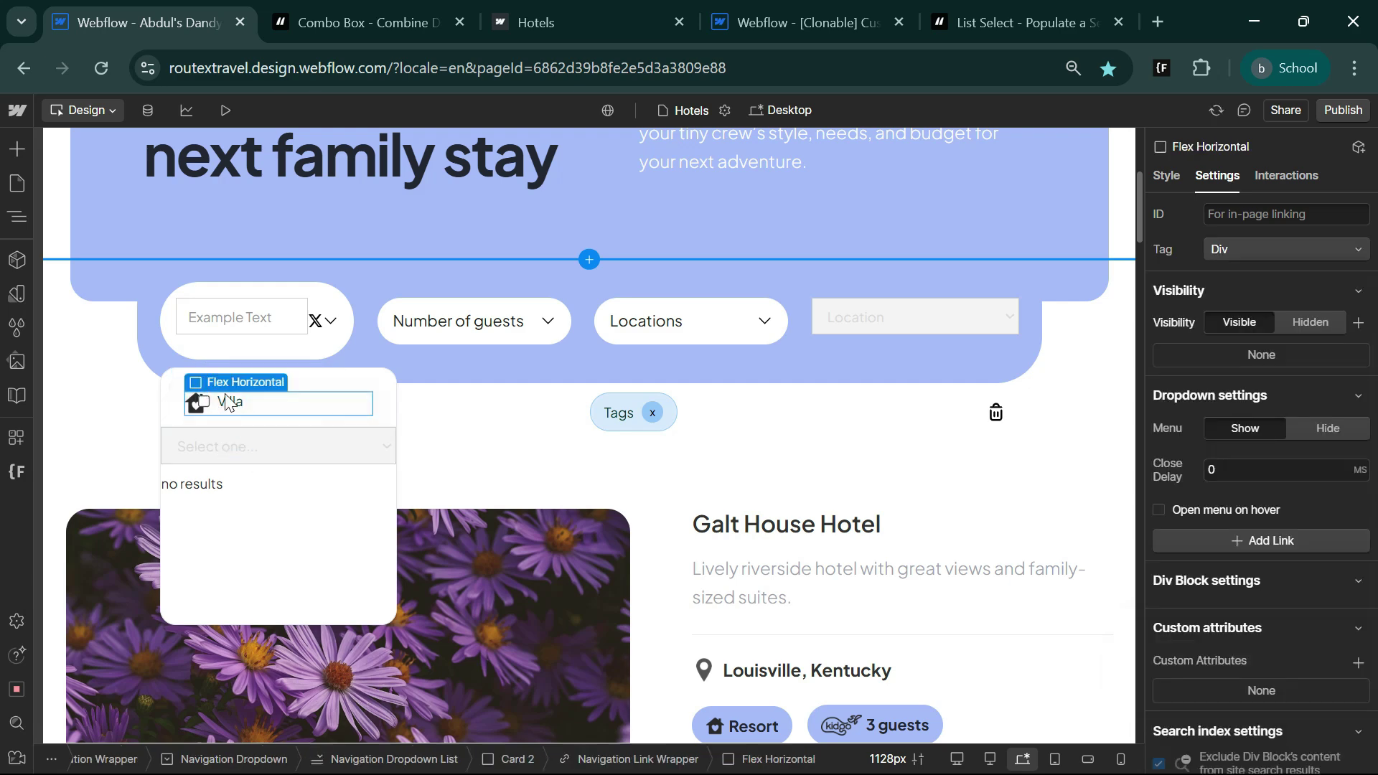
left_click(201, 402)
Step: Set the Select Field's choices to Resort, Motel and Villa, checking the hotel types on the live Hotels page, and remove the Third choice
left_click(253, 445)
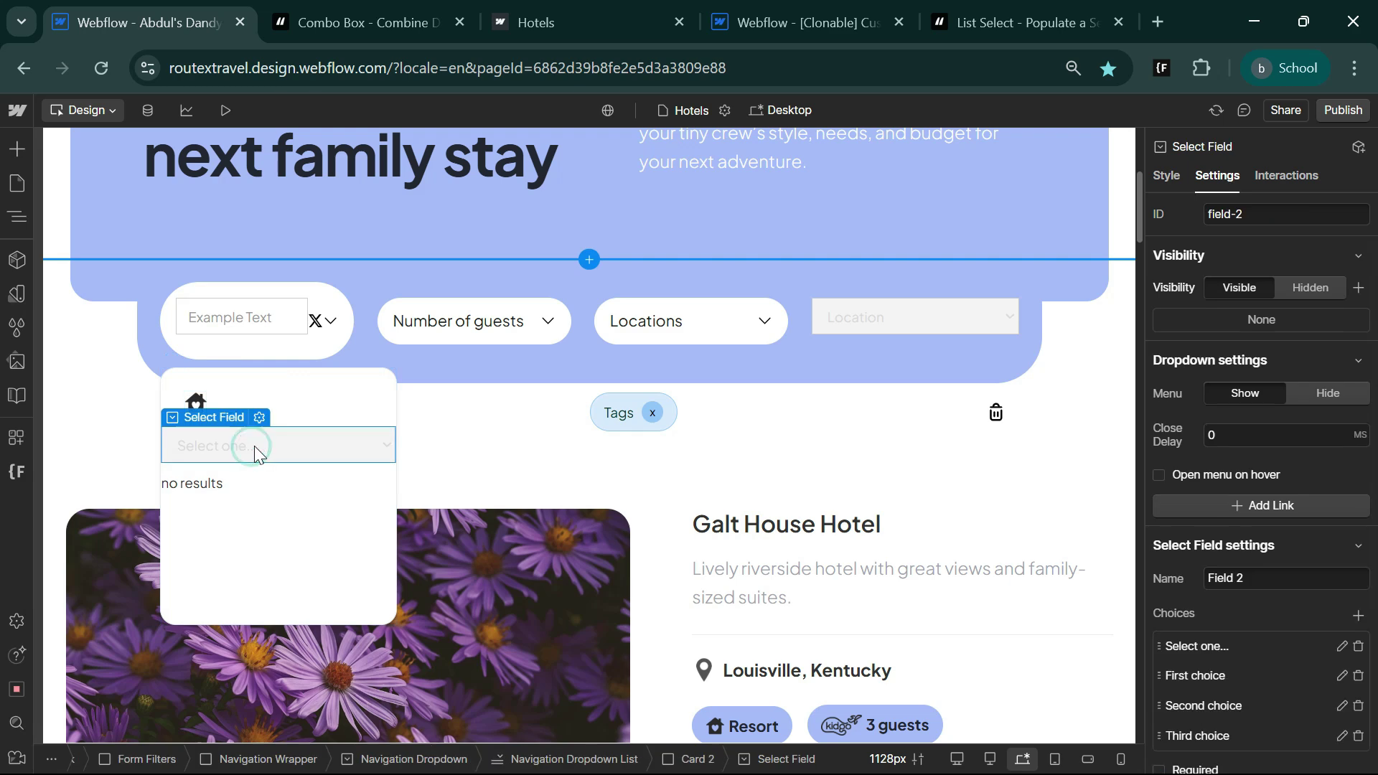
scroll(1223, 688, "down", 3)
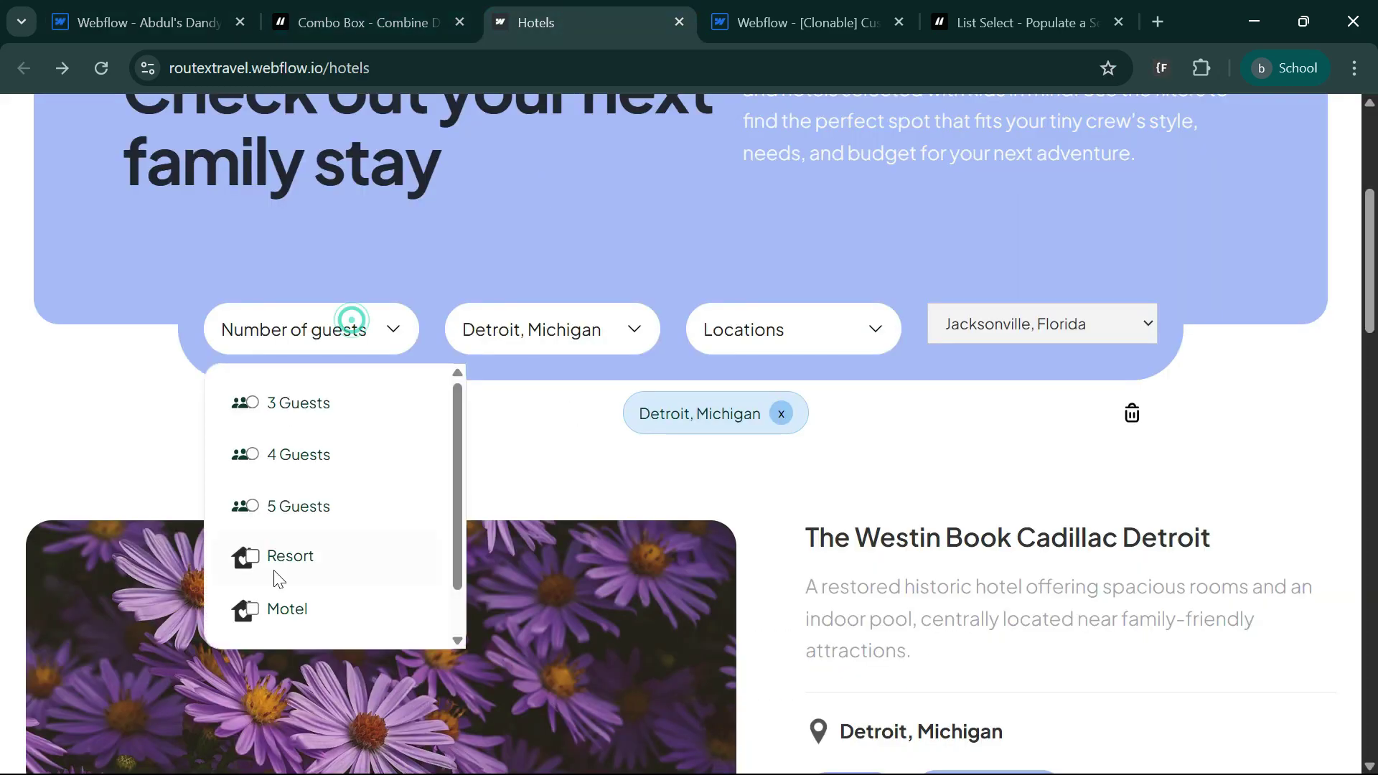
left_click(1113, 424)
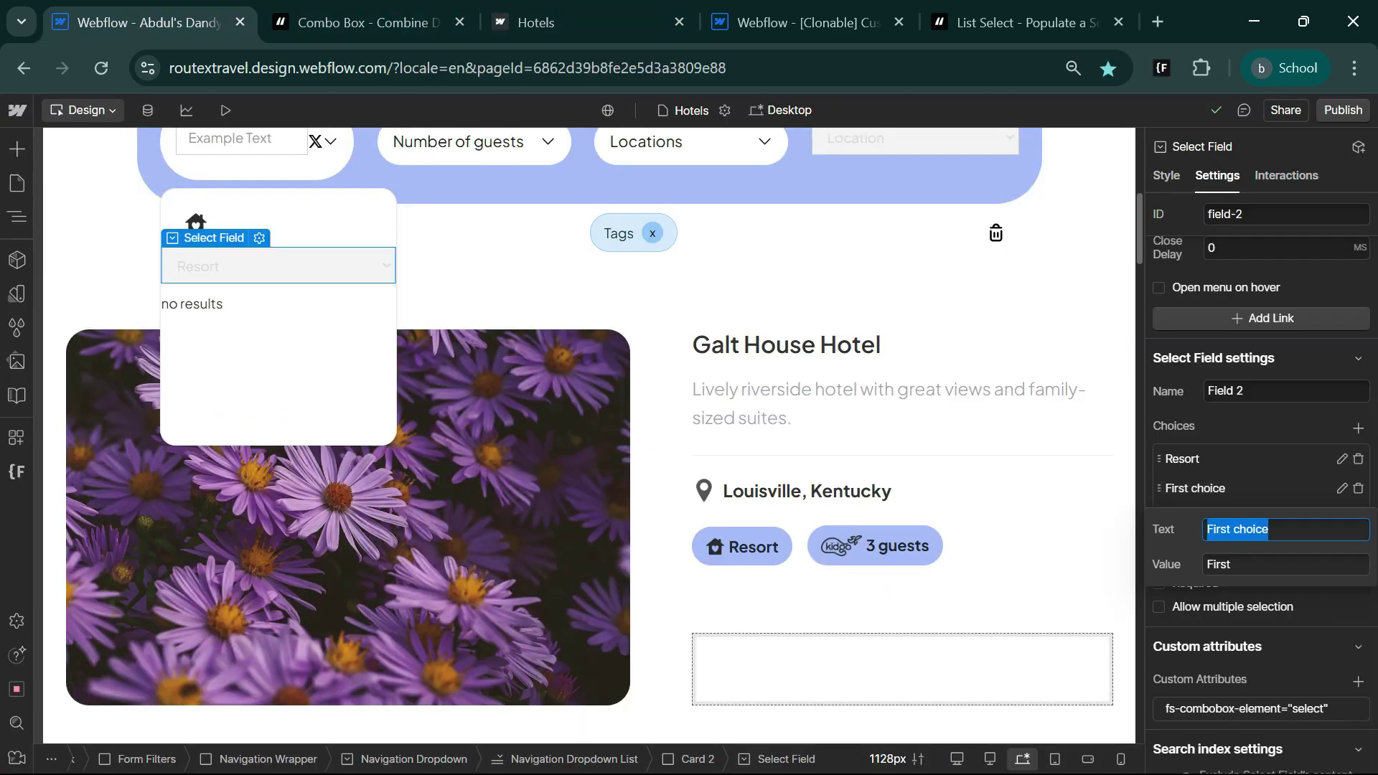
type("Motel")
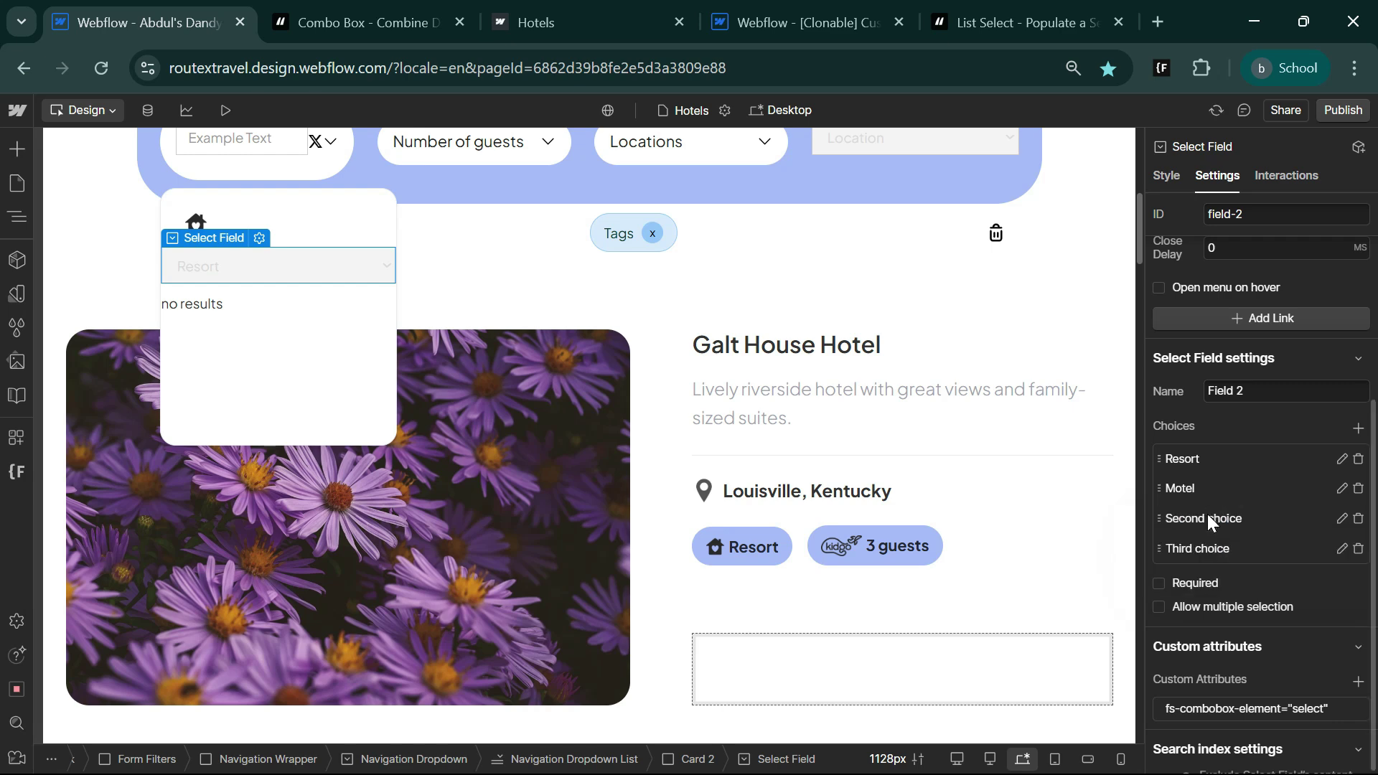
type("villa")
left_click(581, 14)
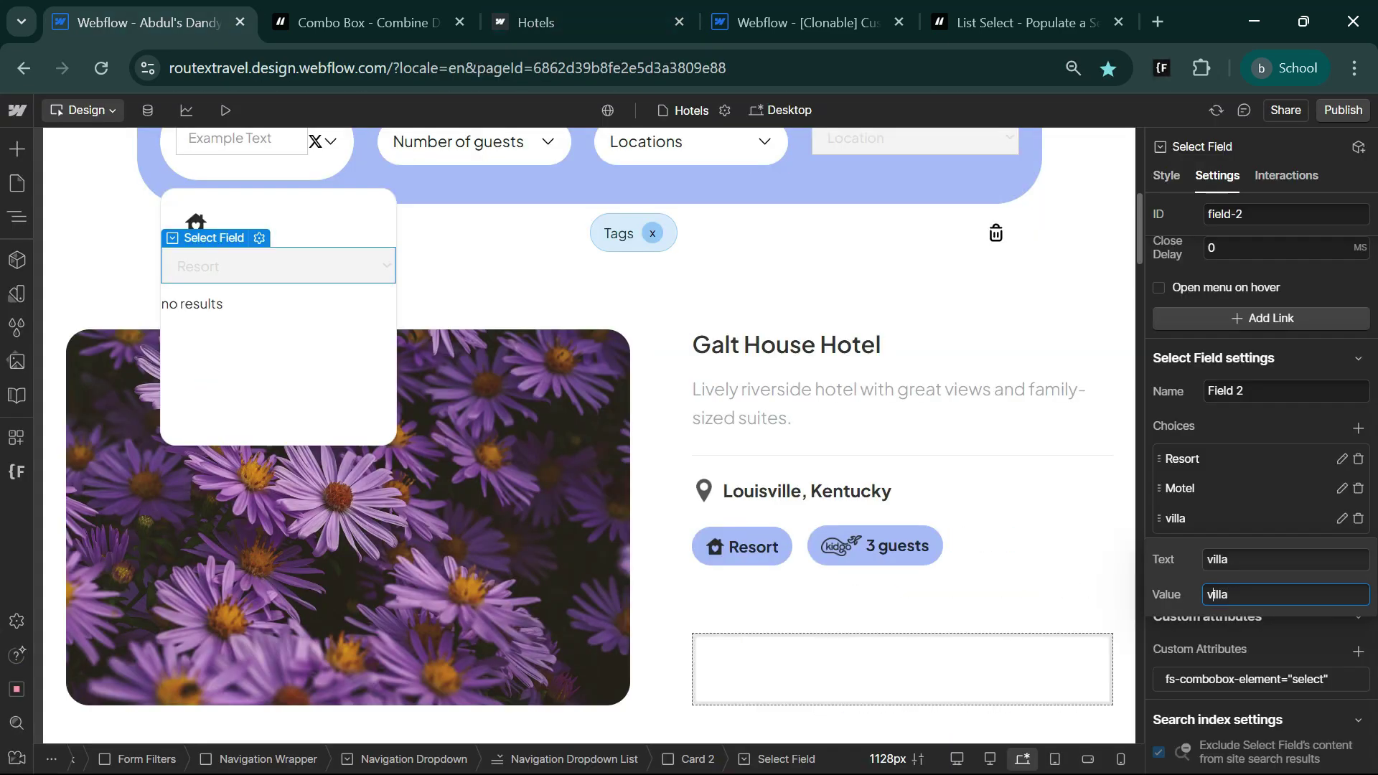
type("VillaVilla")
left_click(1247, 717)
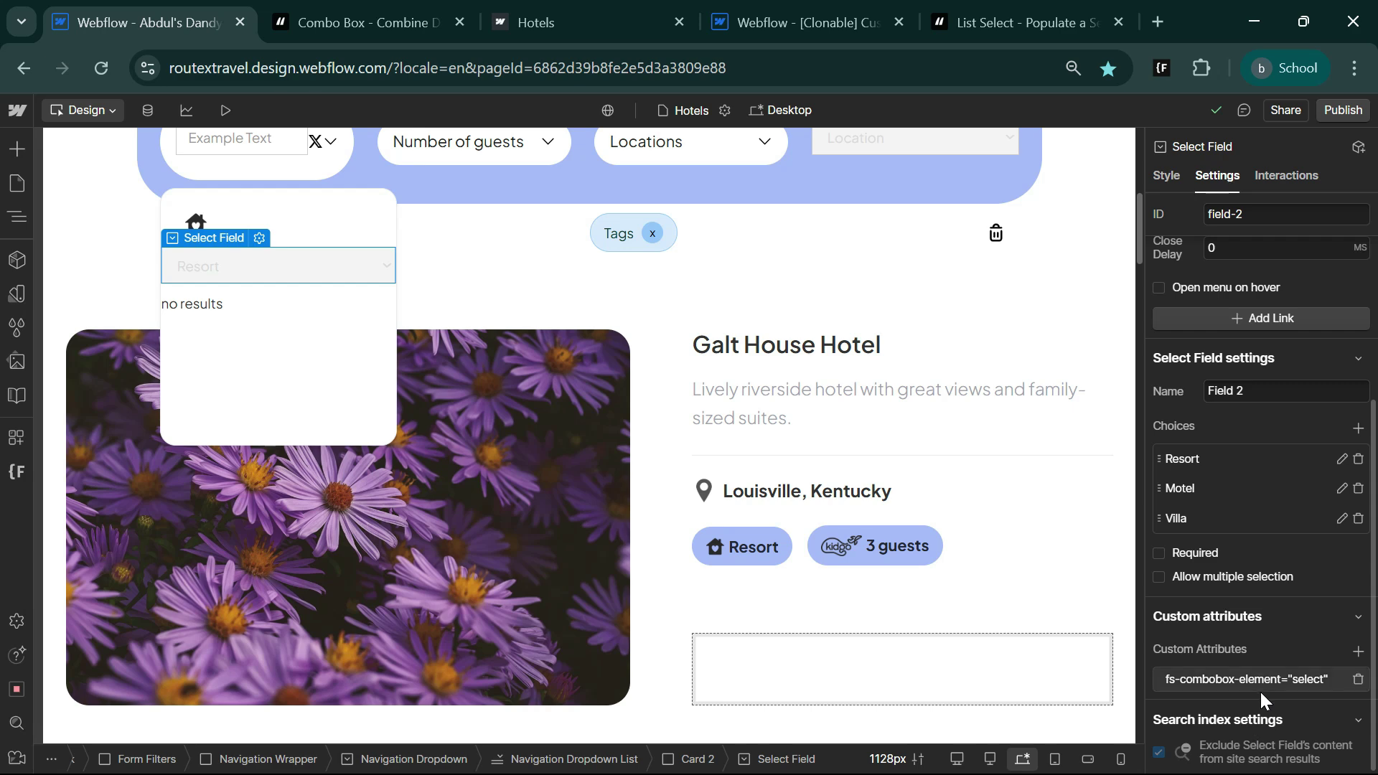
Step: Add a blank custom attribute to the Select Field, and copy the hoteltype value and fs-list-field name from the Resort badge's text
left_click(1359, 653)
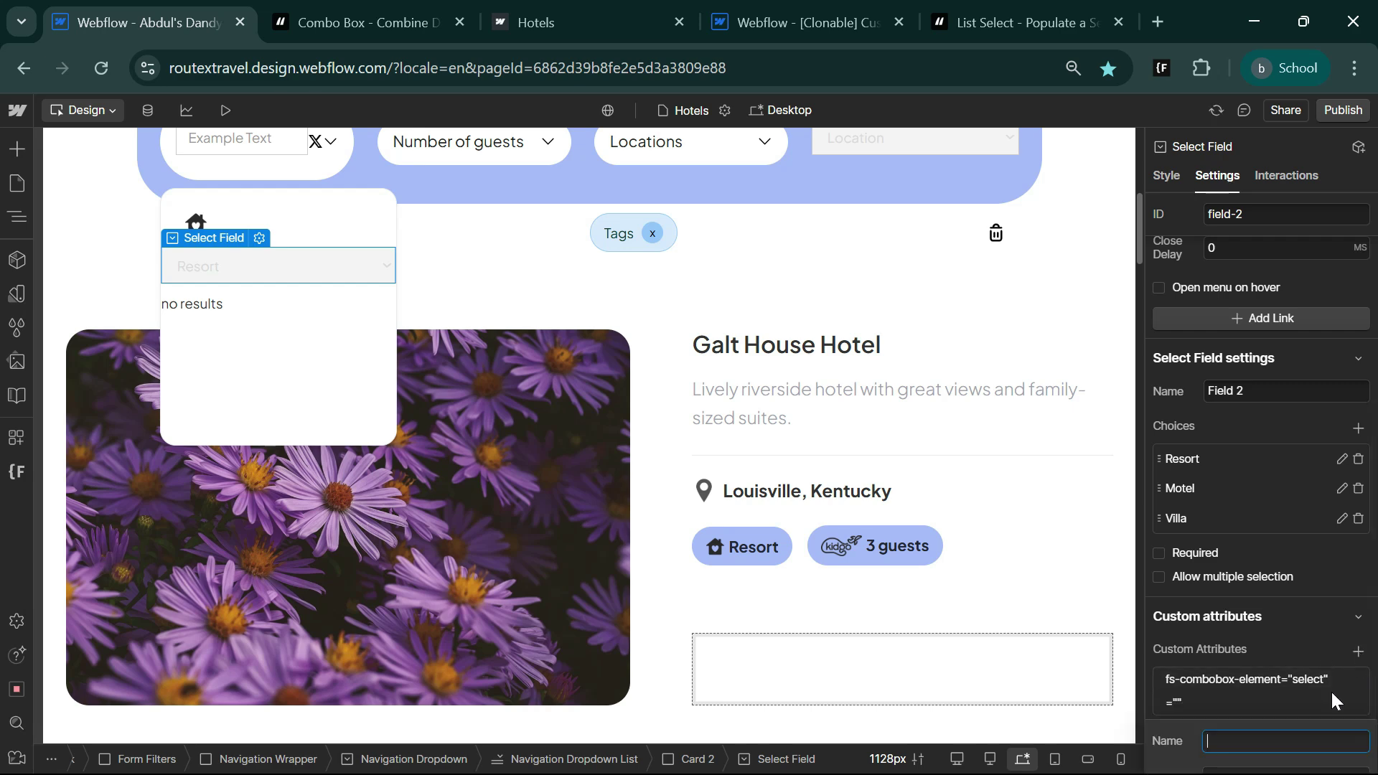
left_click(747, 549)
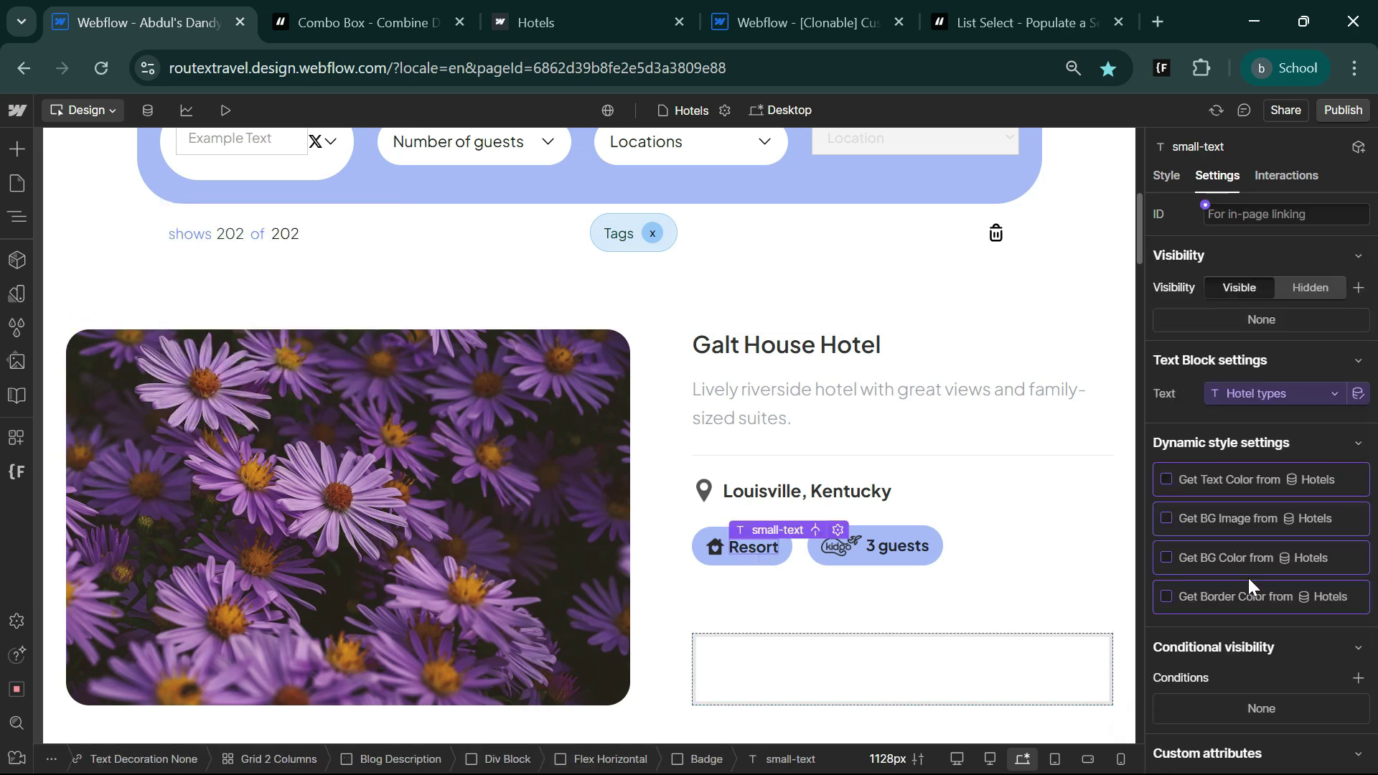
scroll(1248, 579, "down", 3)
left_click(1281, 680)
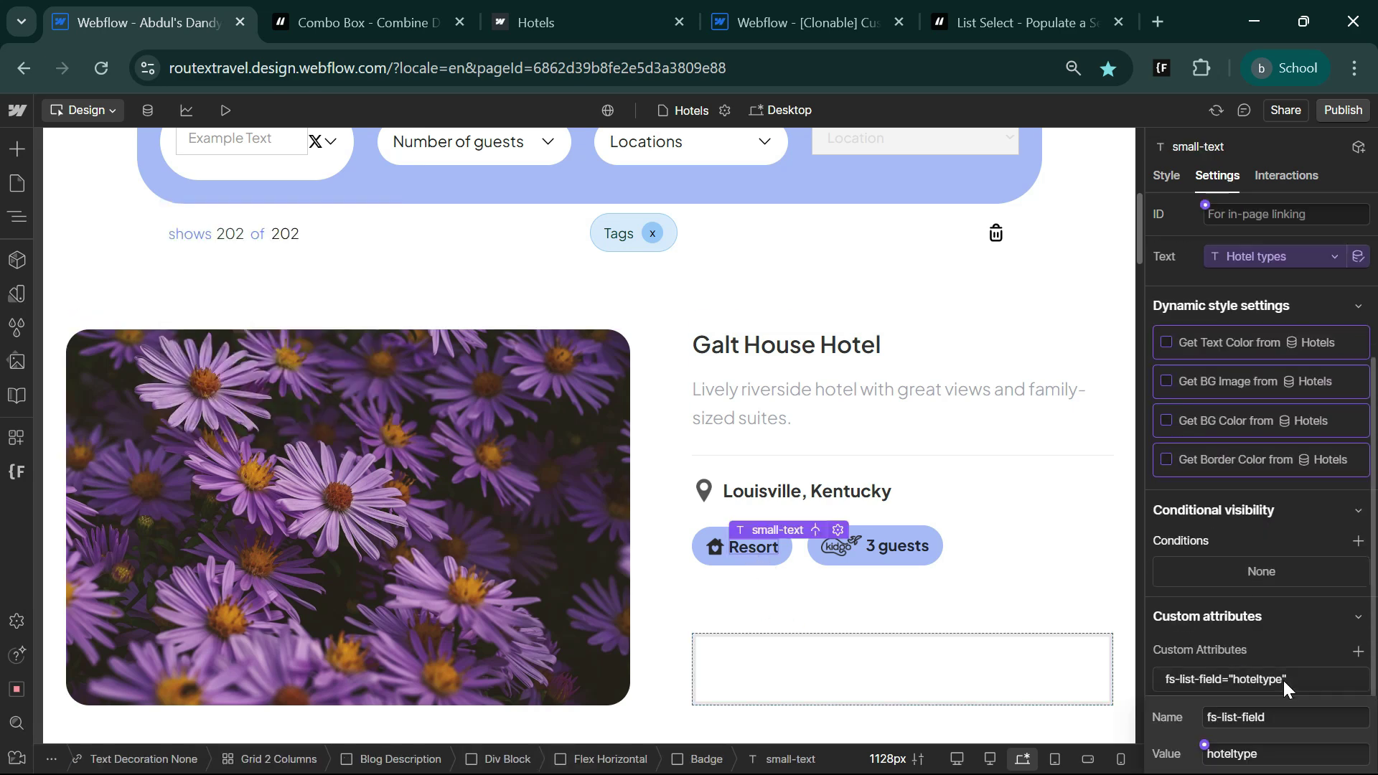
double_click(1255, 753)
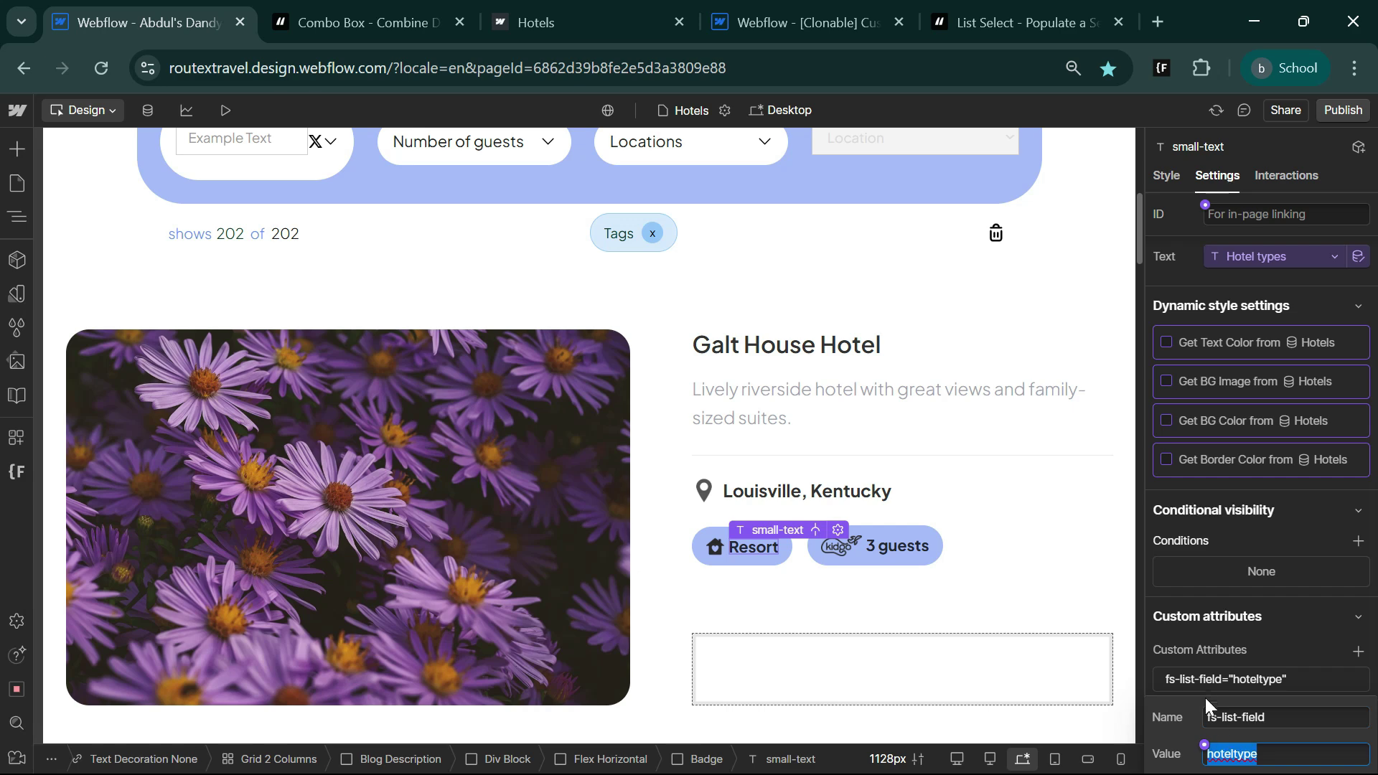
key("shift+Tab")
key("ctrl+c")
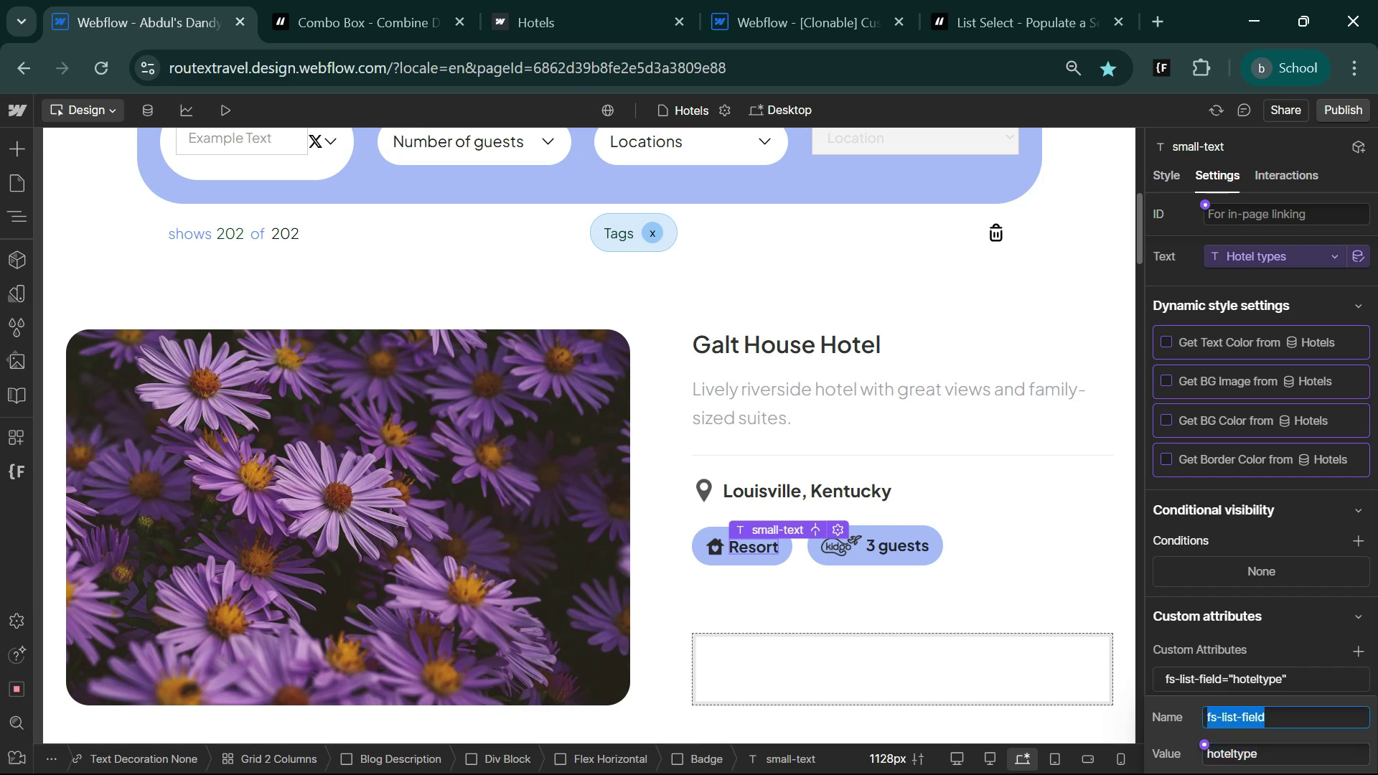
Step: Show the first dropdown's menu and fill the Select Field's blank custom attribute with the name fs-list-field and value hoteltype
left_click(274, 164)
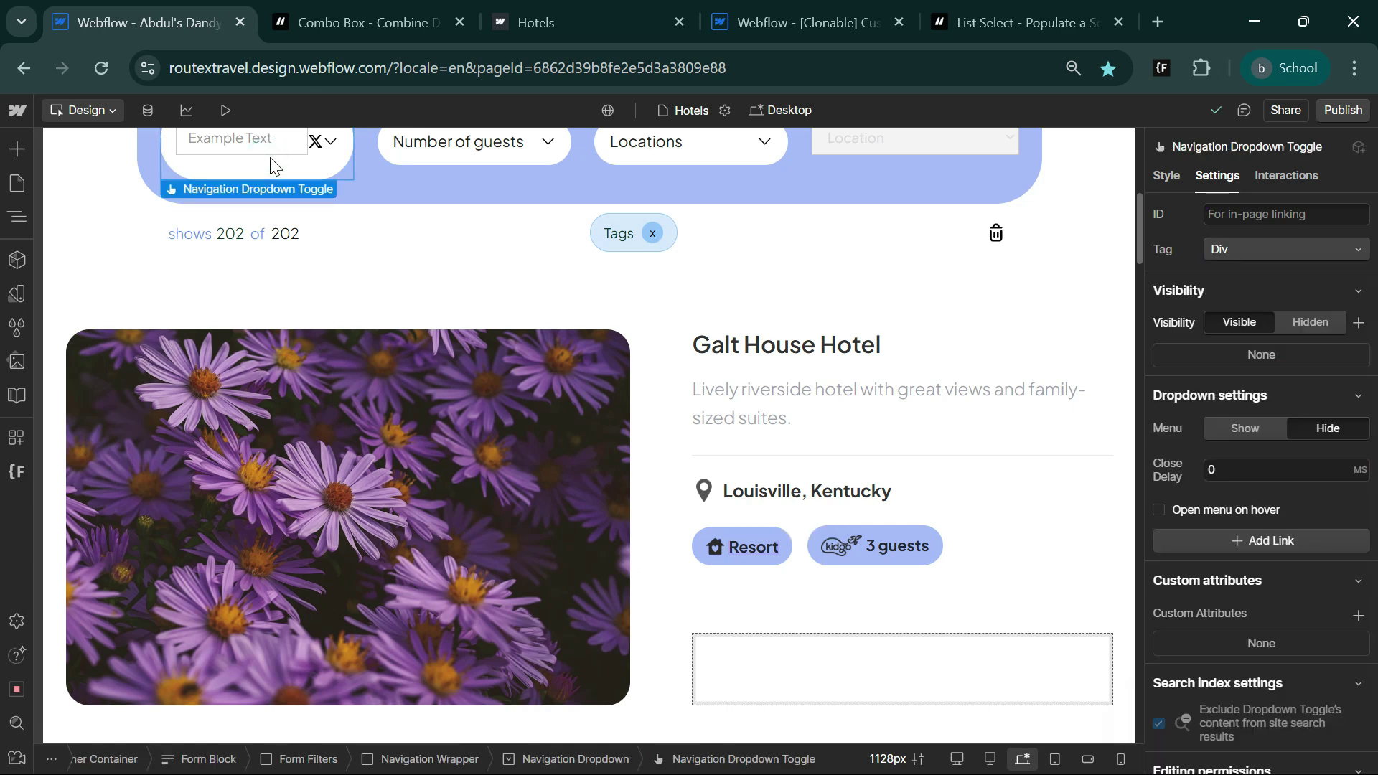
left_click(1245, 428)
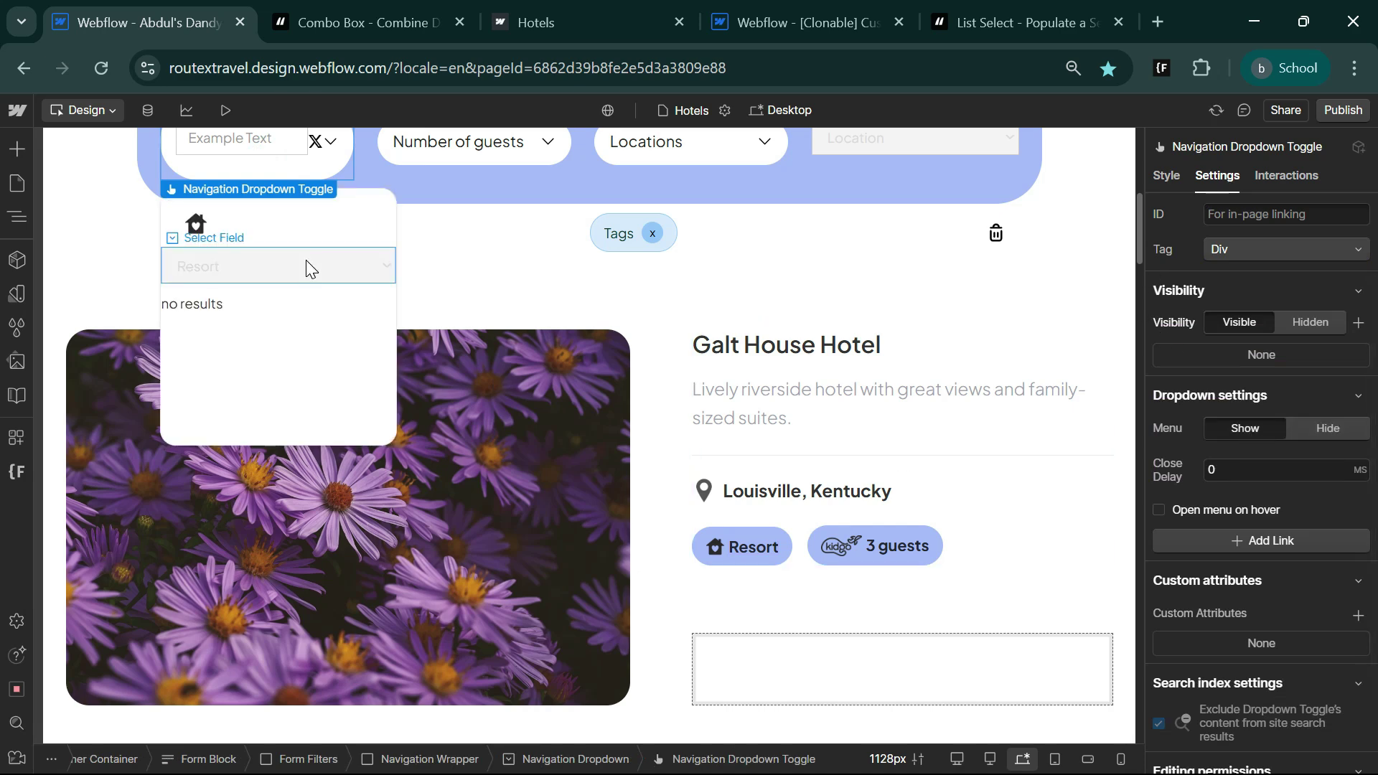
left_click(240, 267)
scroll(1220, 646, "down", 3)
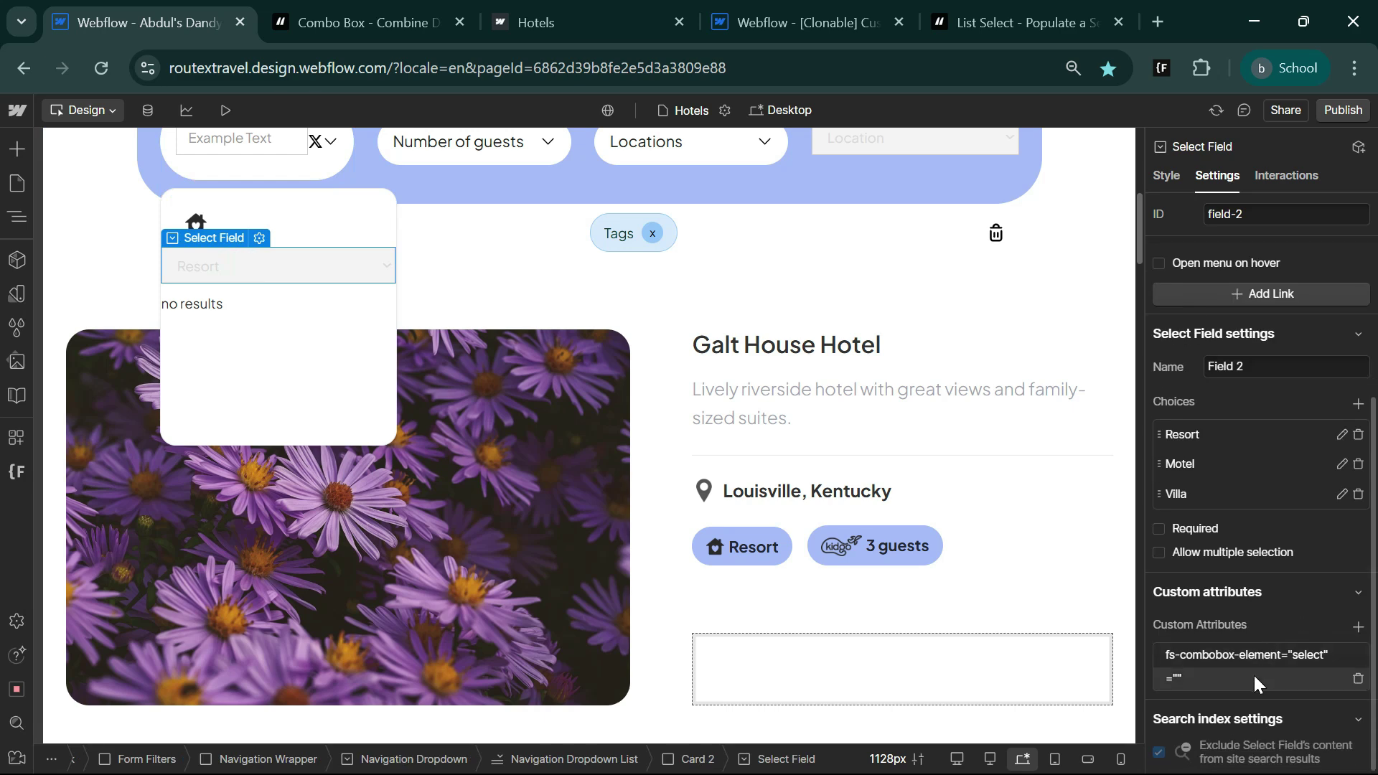
left_click(1223, 686)
key("ctrl+v")
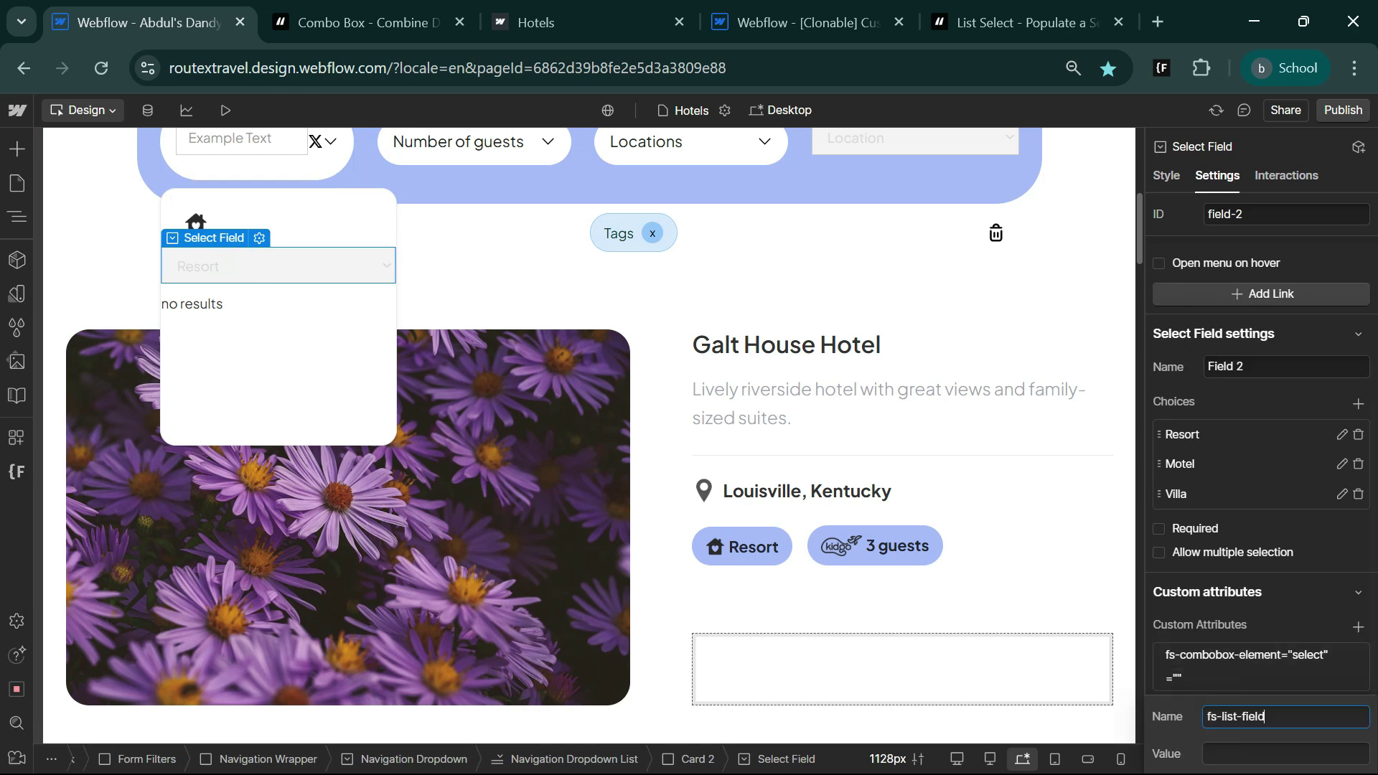
key("Tab")
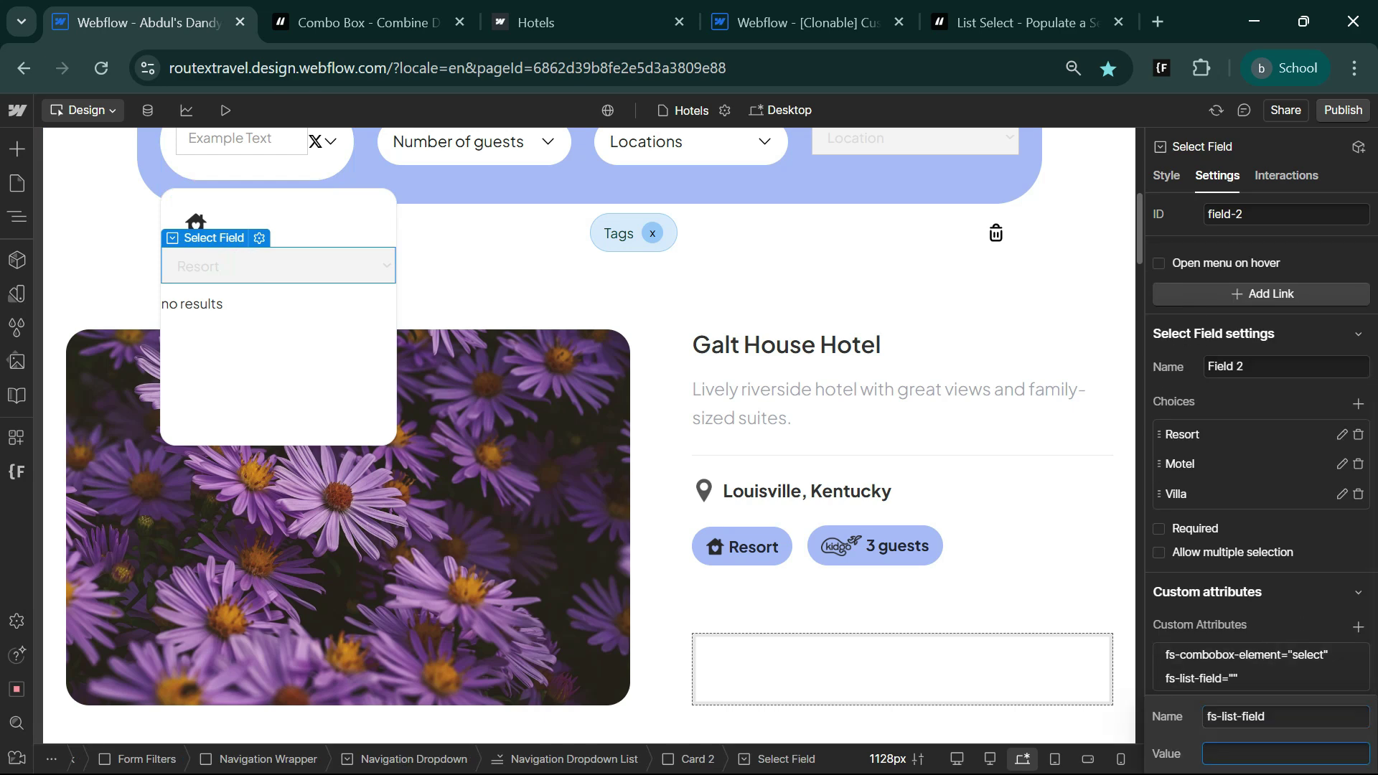
key("super+v")
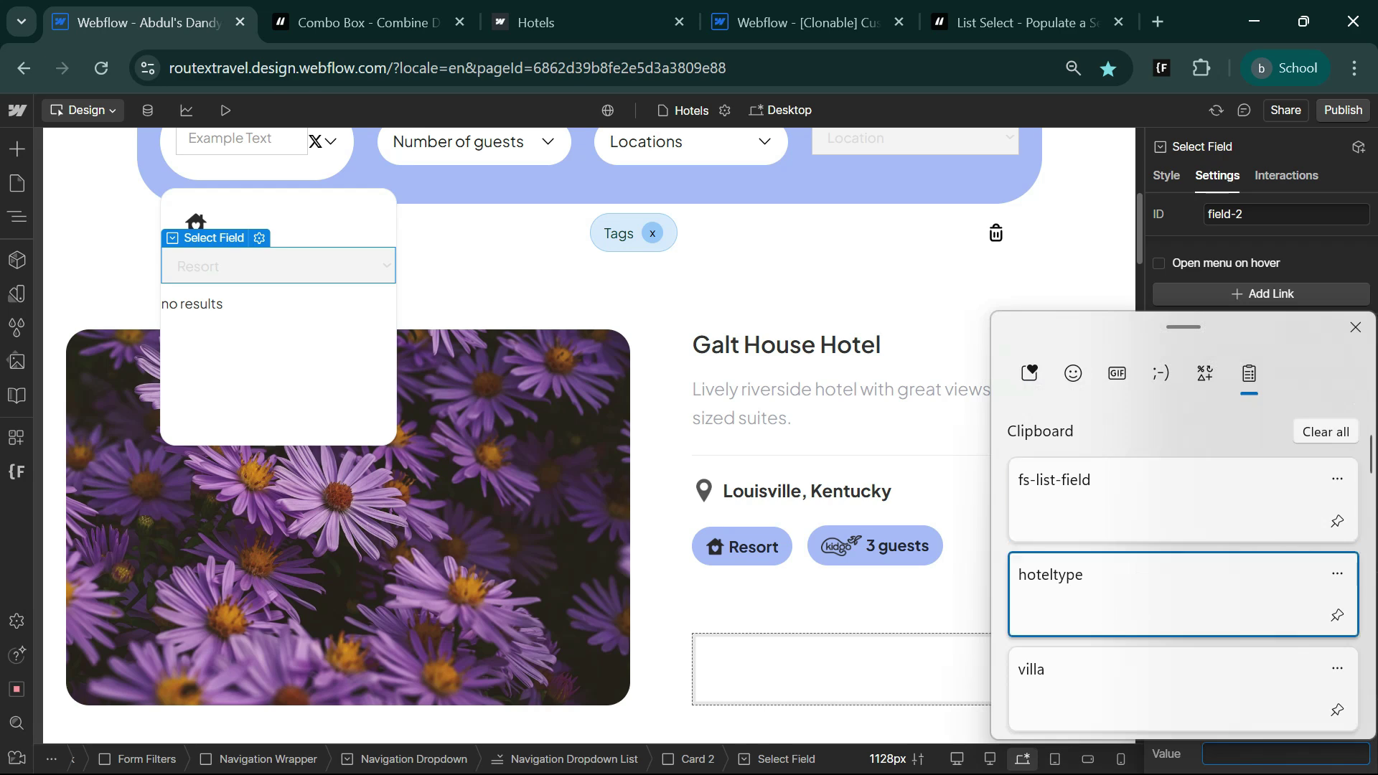
key("Return")
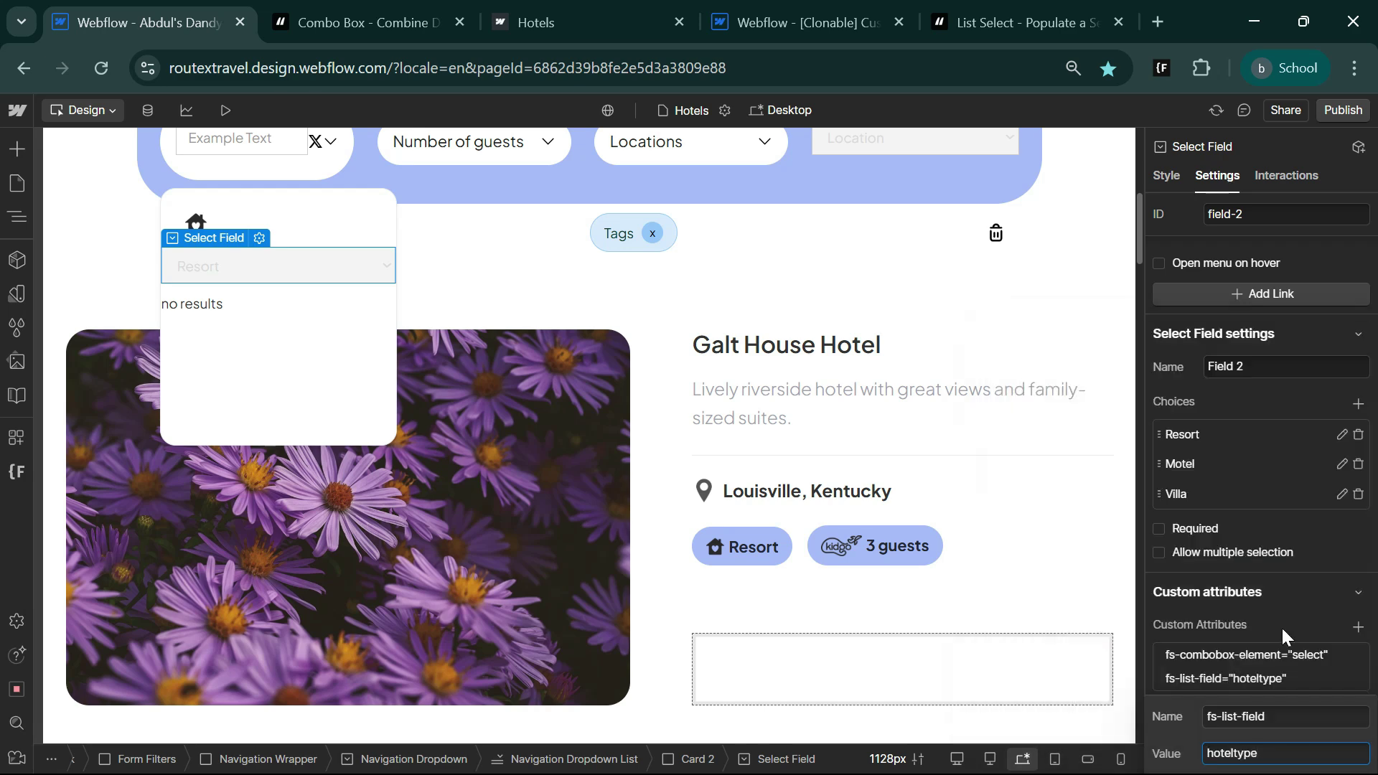
key("Return")
Step: Apply the hide class to the Select Field
left_click(1168, 174)
left_click(1200, 348)
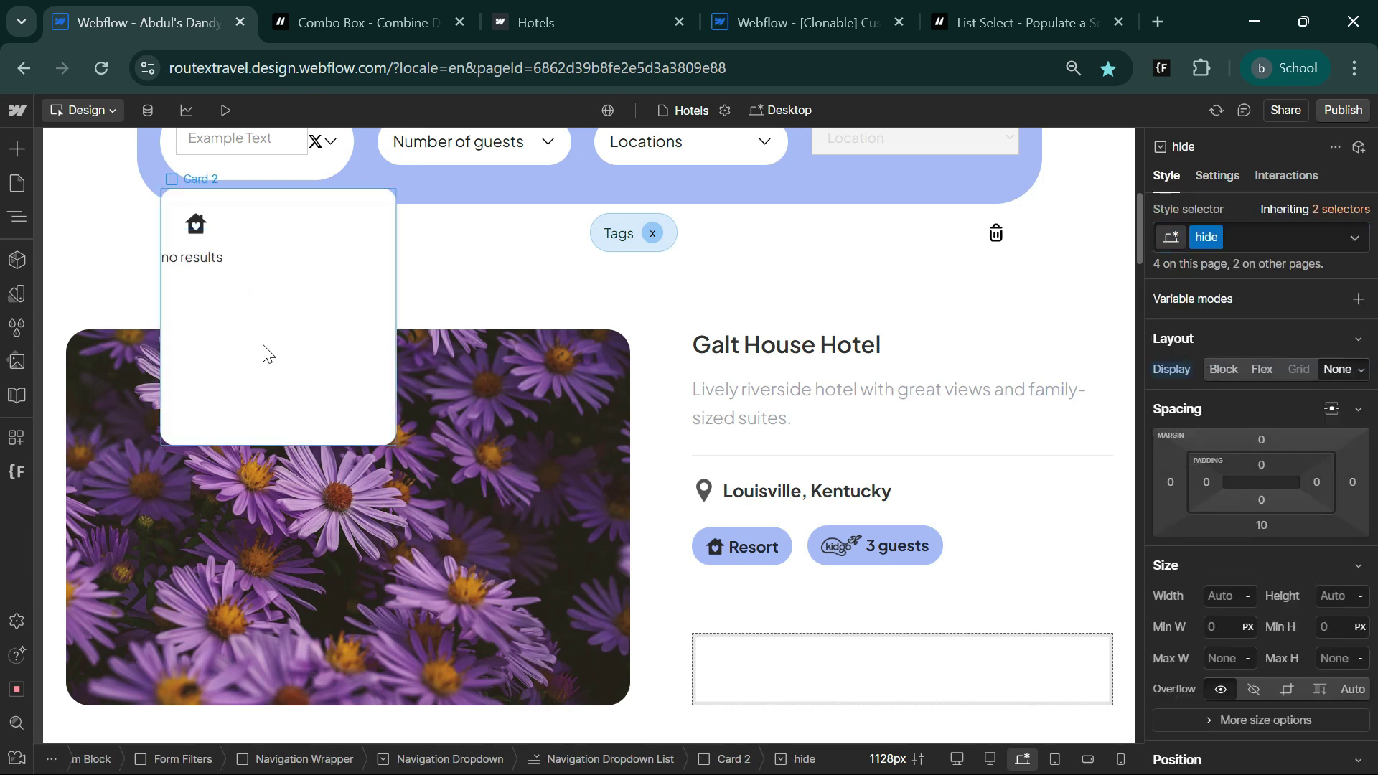
Step: Add a Text Block beside the house icon in the option template's Flex Horizontal
scroll(269, 342, "up", 3)
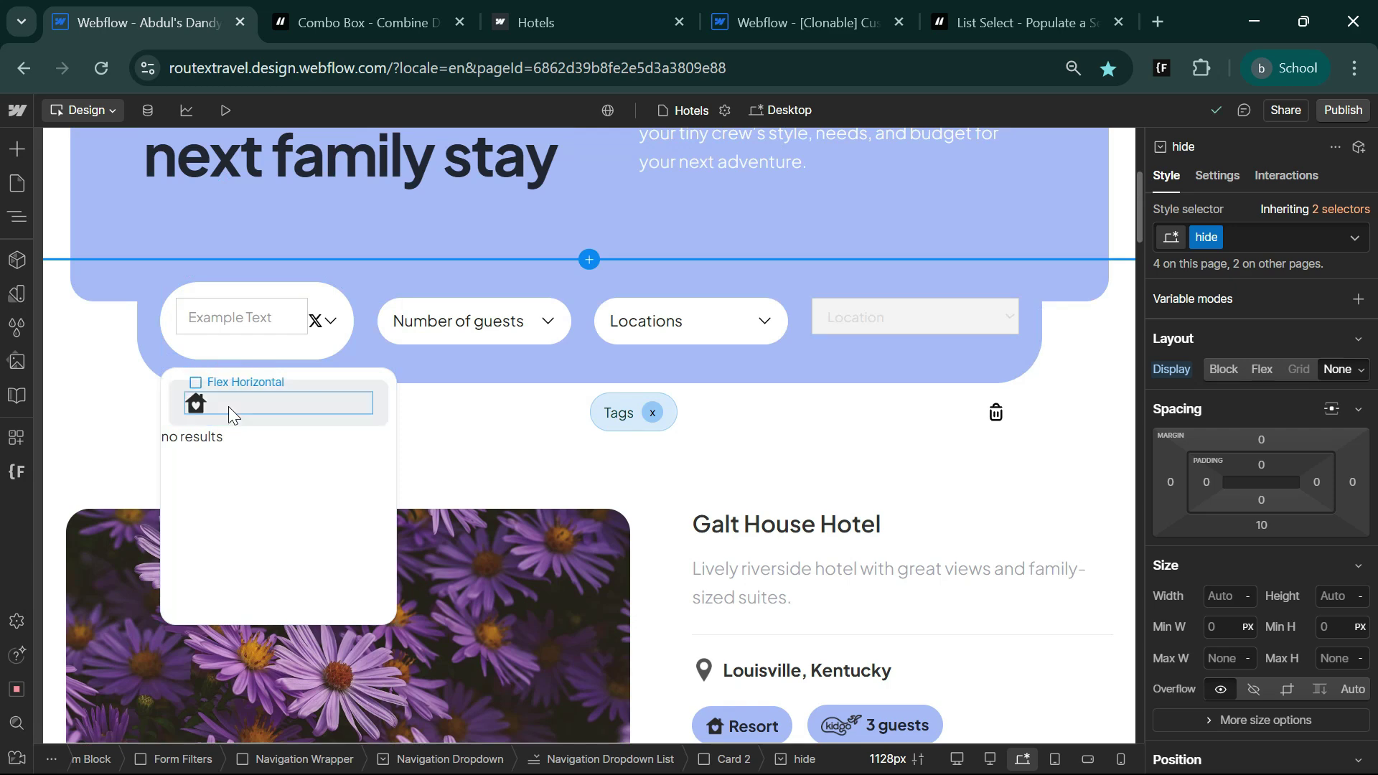
left_click(251, 408)
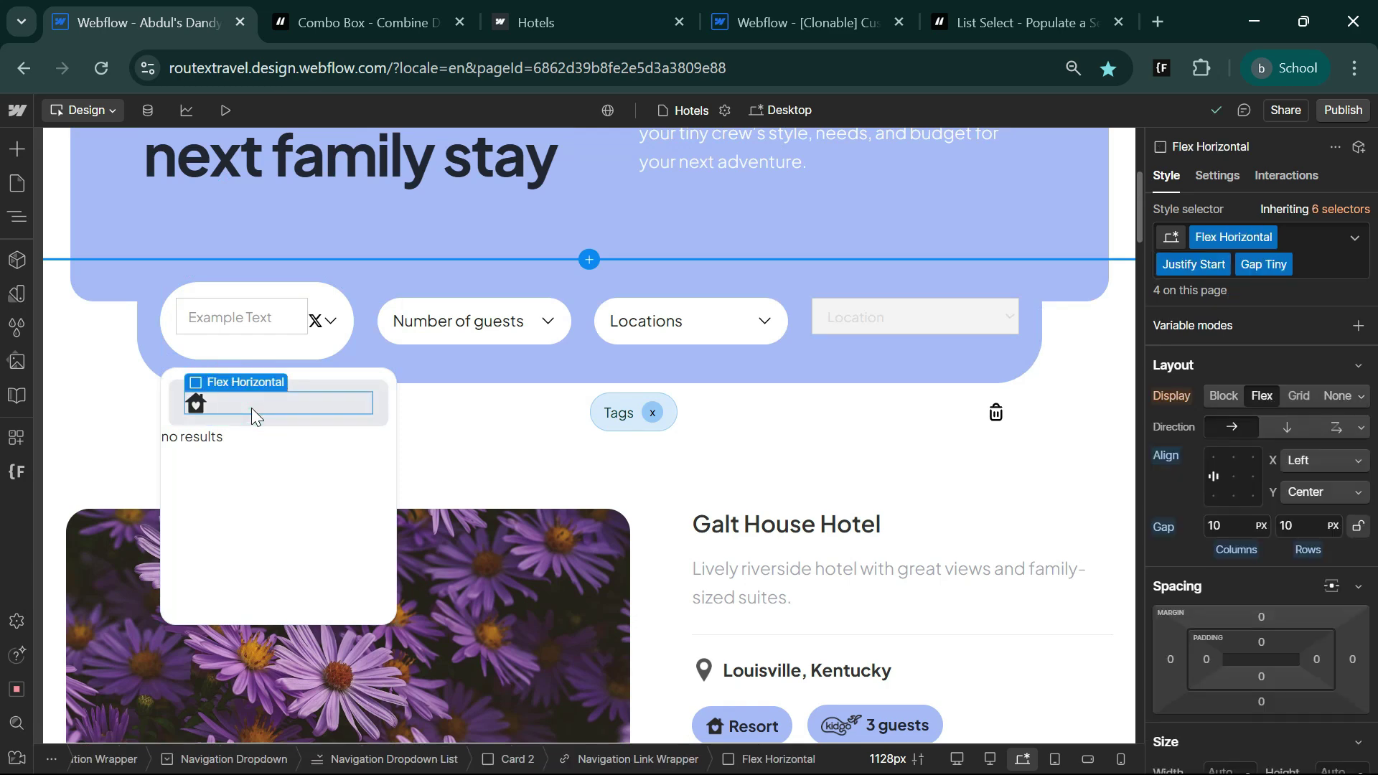
key("ctrl+e")
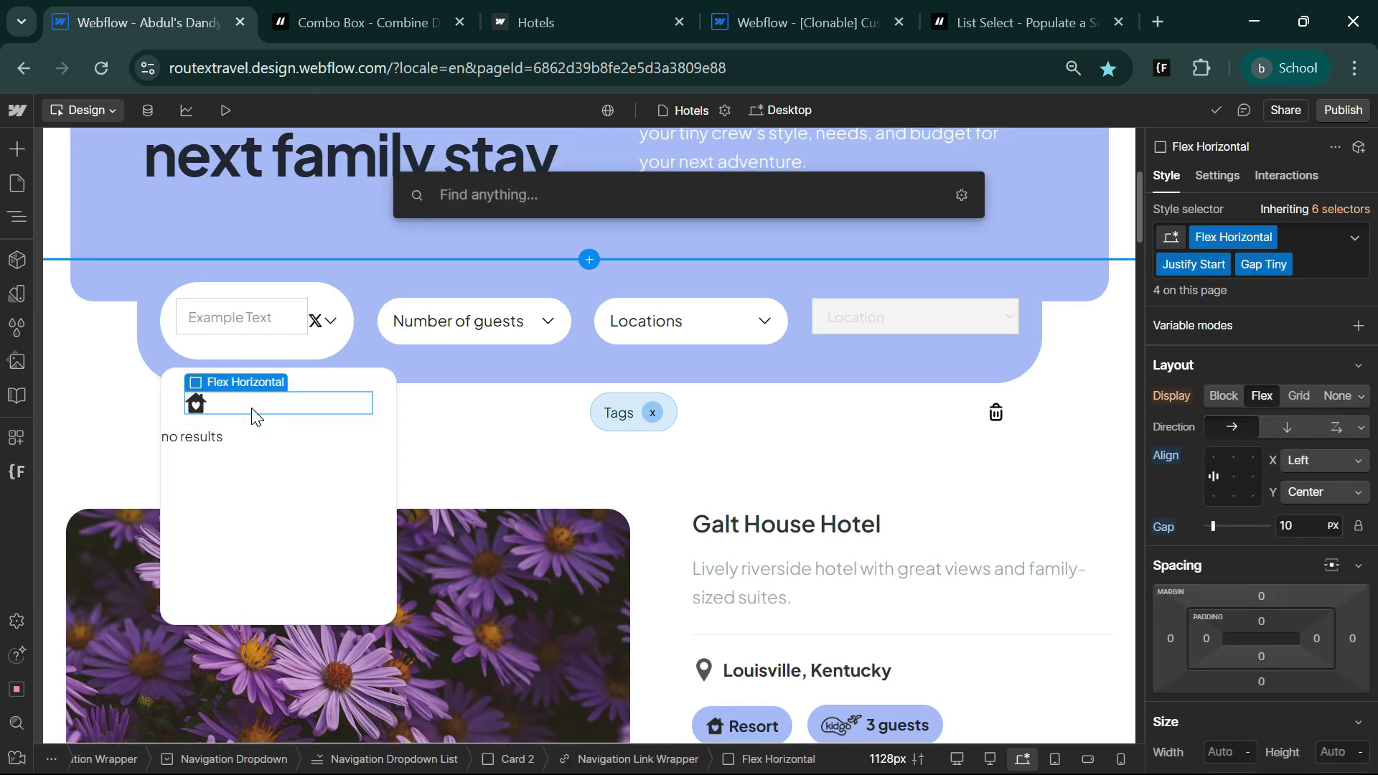
type("text")
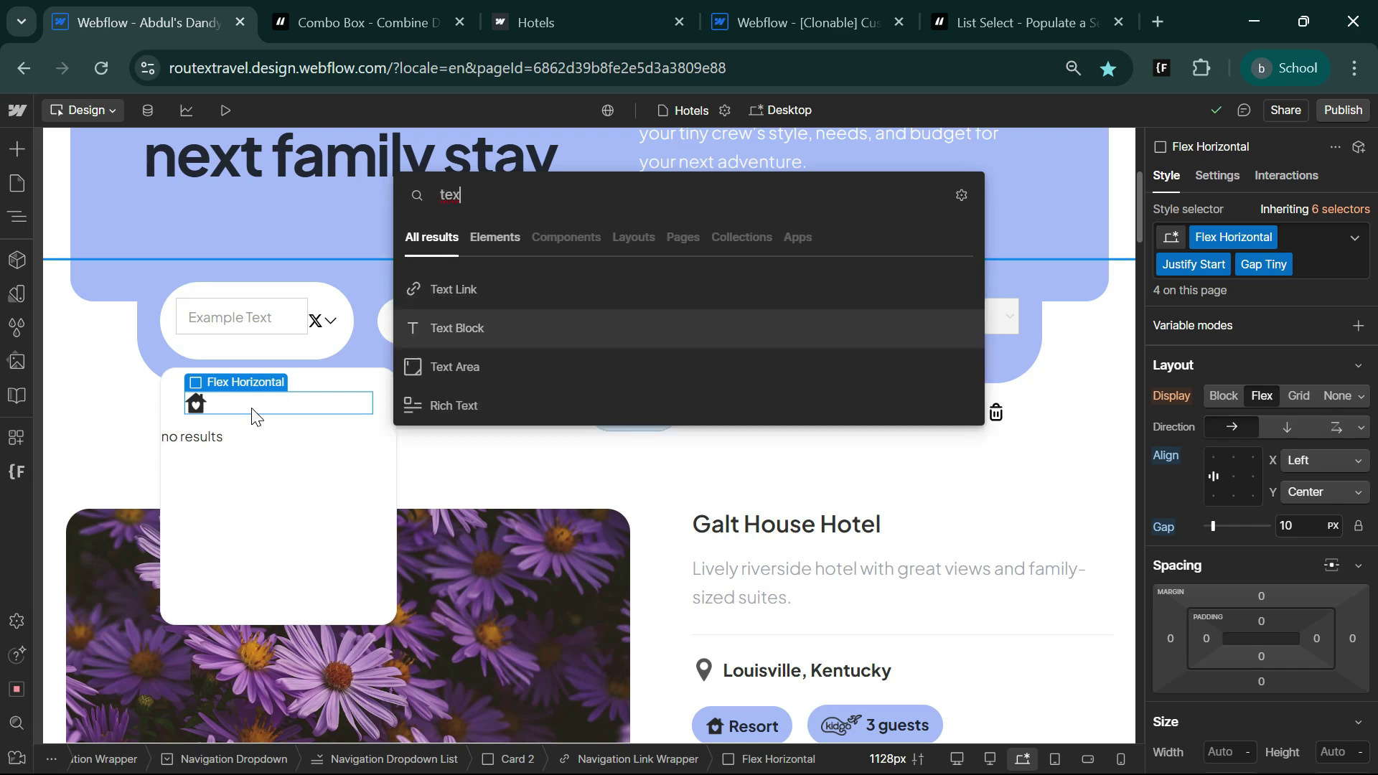
key("Return")
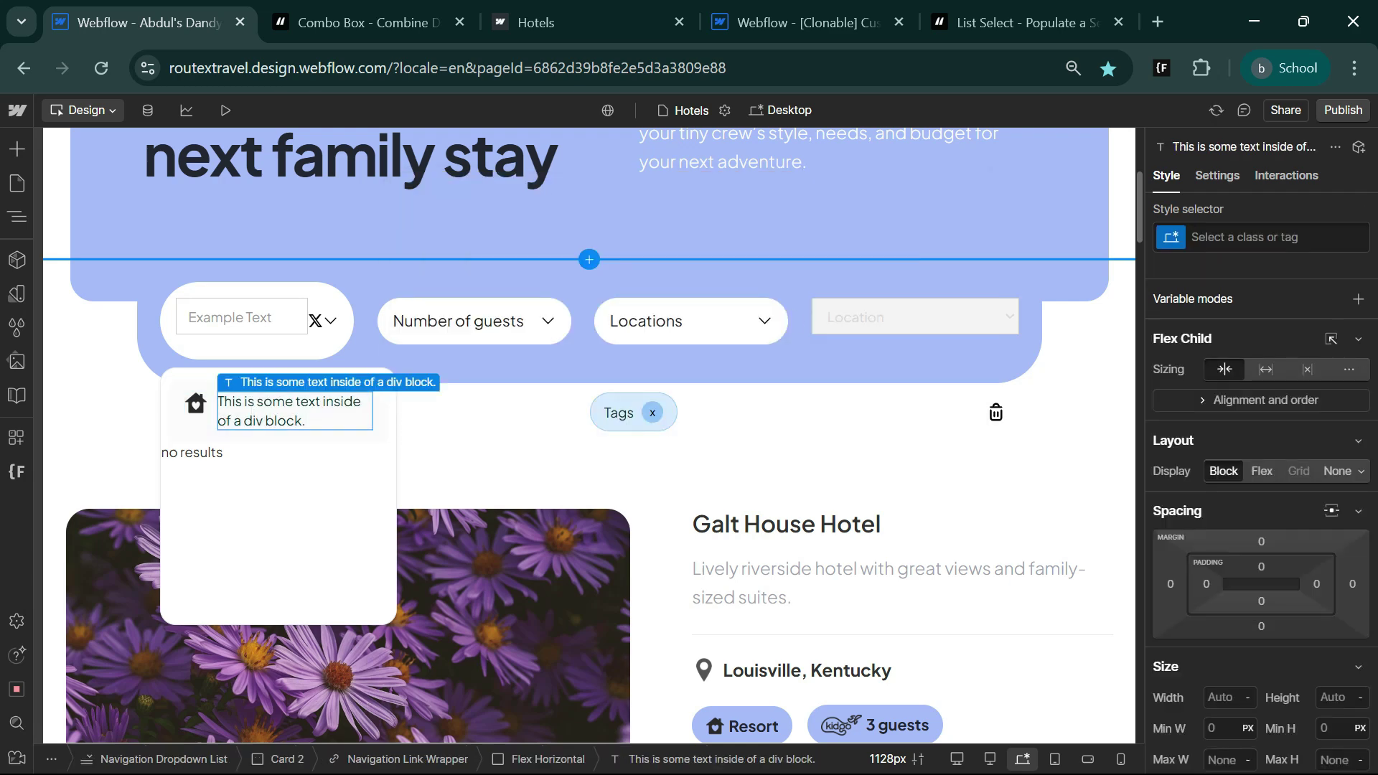
Step: Publish the site and test the first dropdown on the live Hotels page by choosing Resort, Villa and Resort again
left_click(1337, 112)
key("ctrl+3")
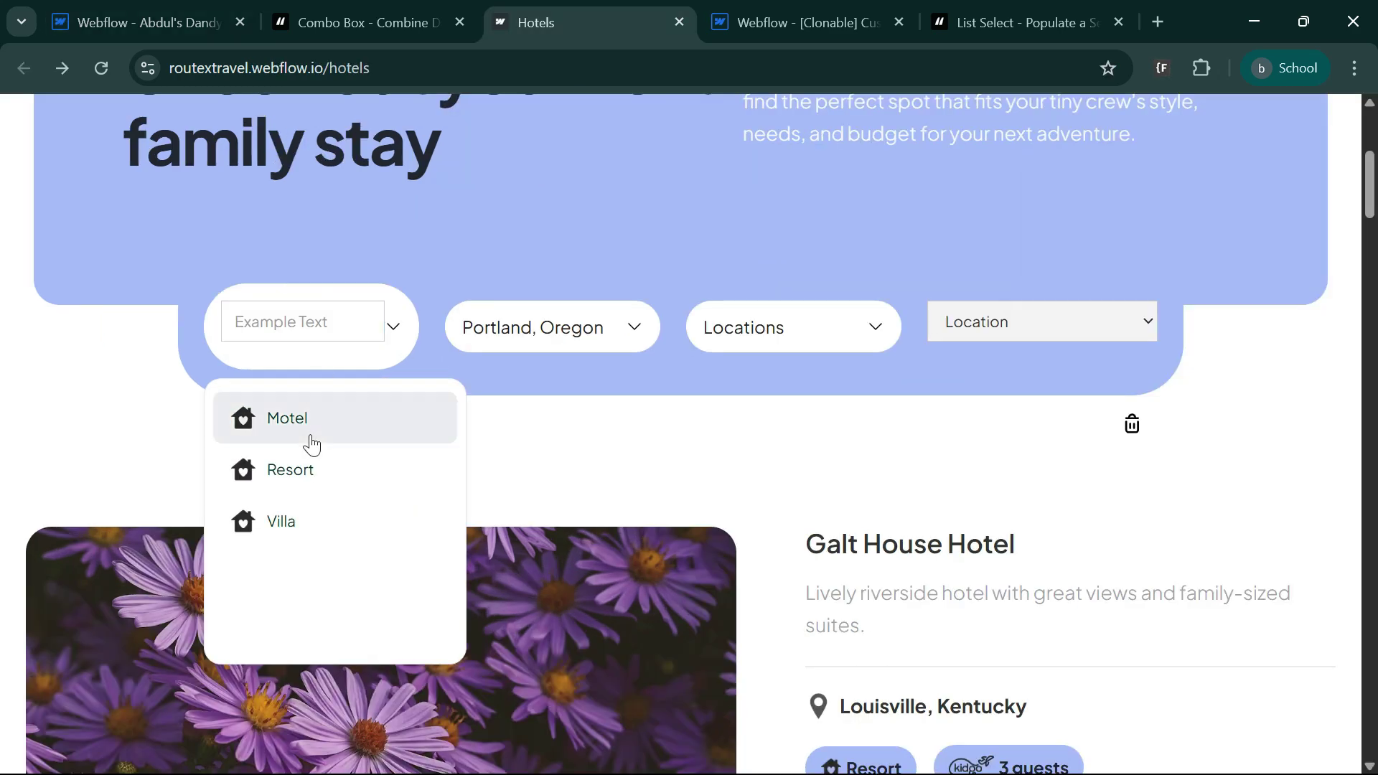
left_click(302, 471)
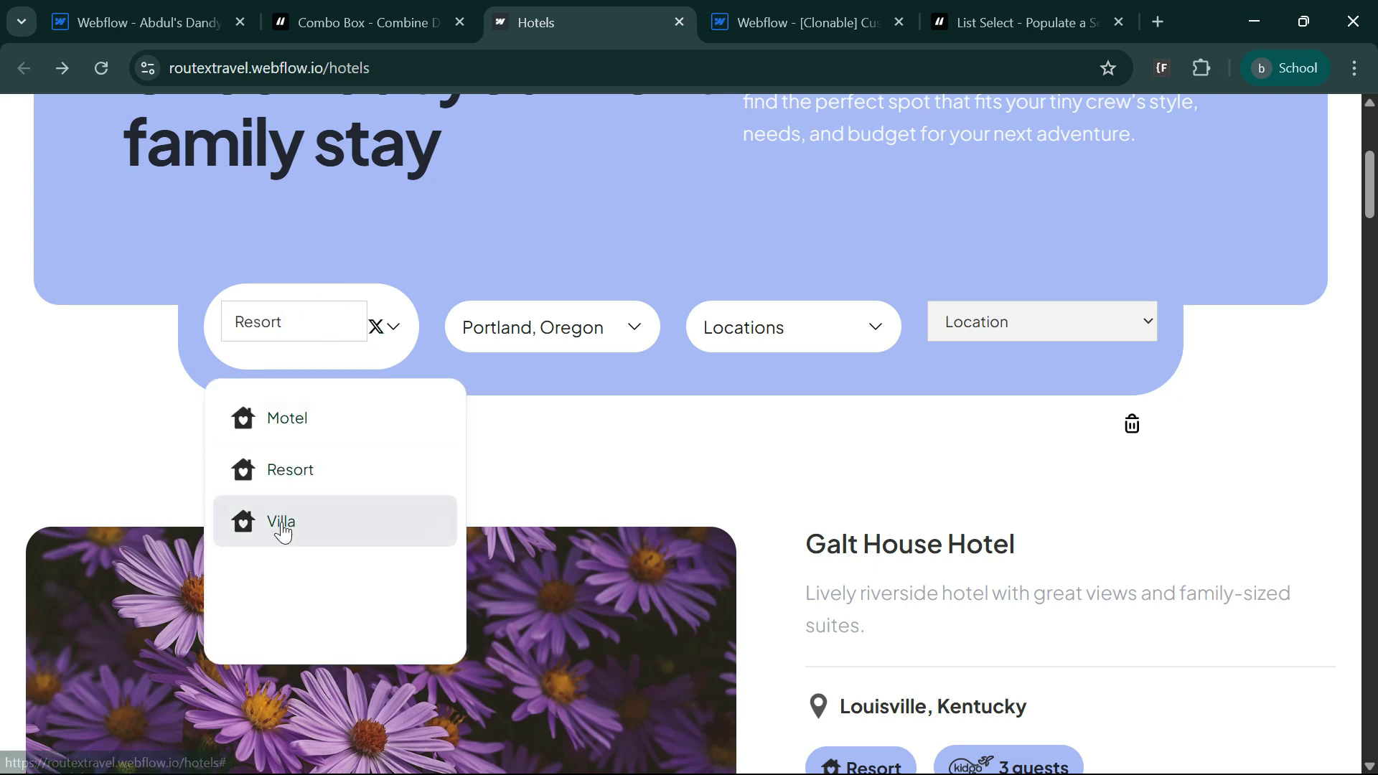
left_click(283, 527)
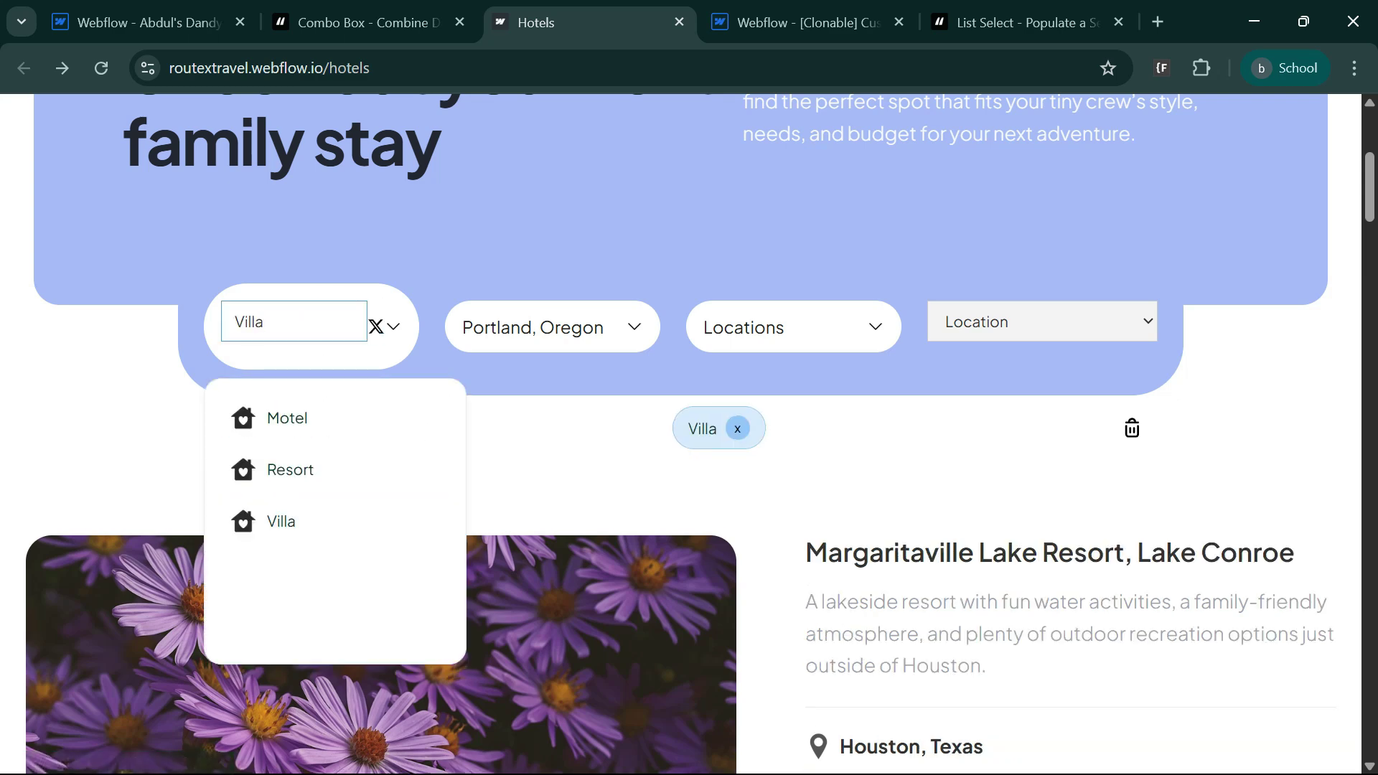
left_click(294, 471)
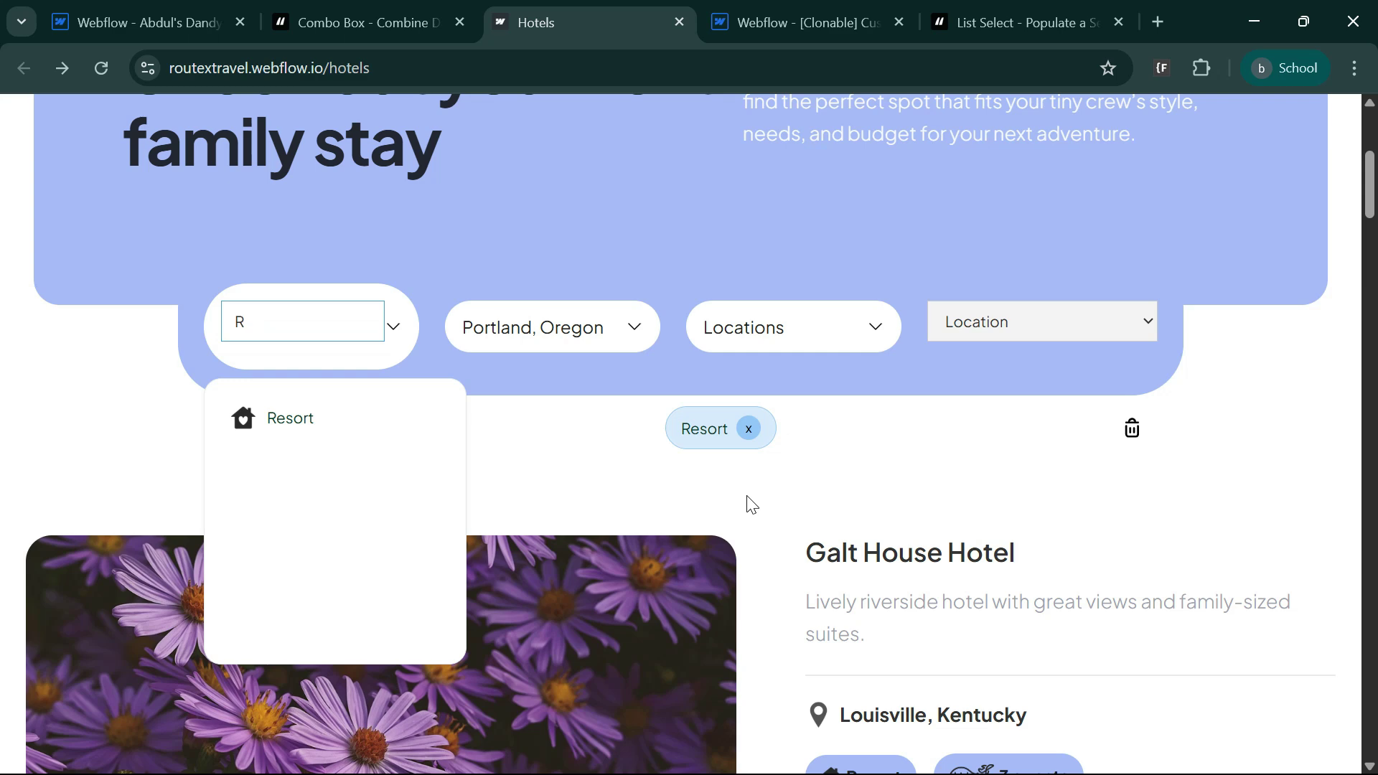
Step: Search the first dropdown for "vill" and choose the Villa option to test the combo box search
key("BackSpace")
type("vill")
left_click(365, 430)
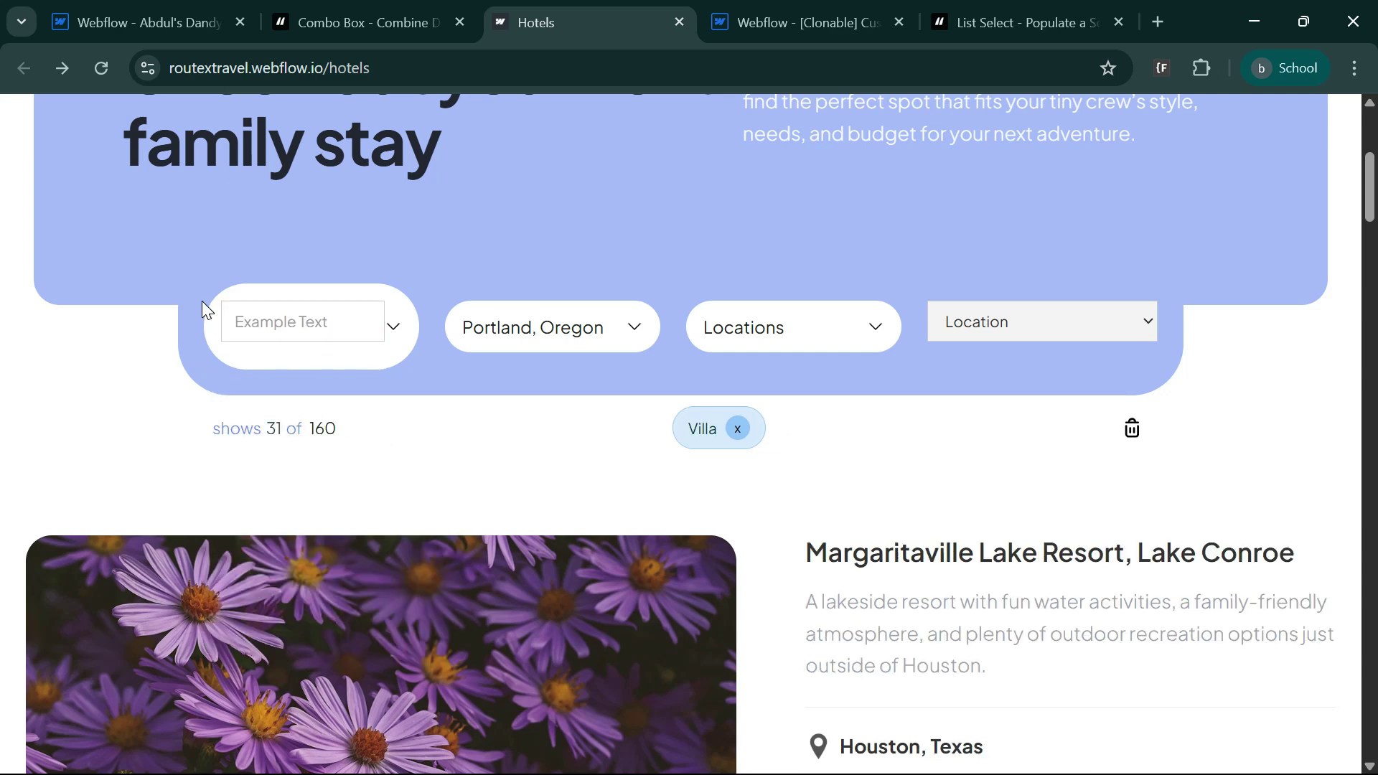
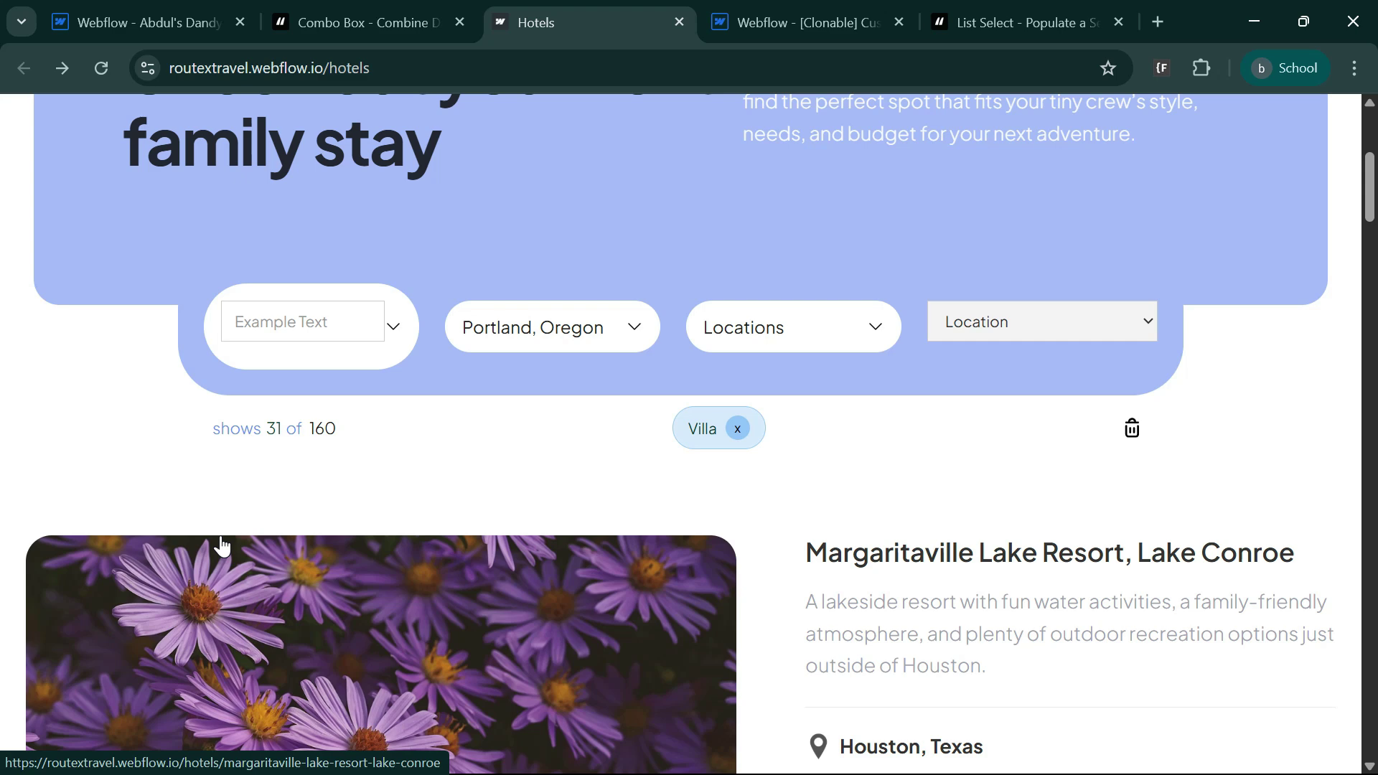
Step: Return to the Webflow Designer and wrap the first filter's Navigation Dropdown in a Div Block
left_click(959, 14)
left_click(164, 4)
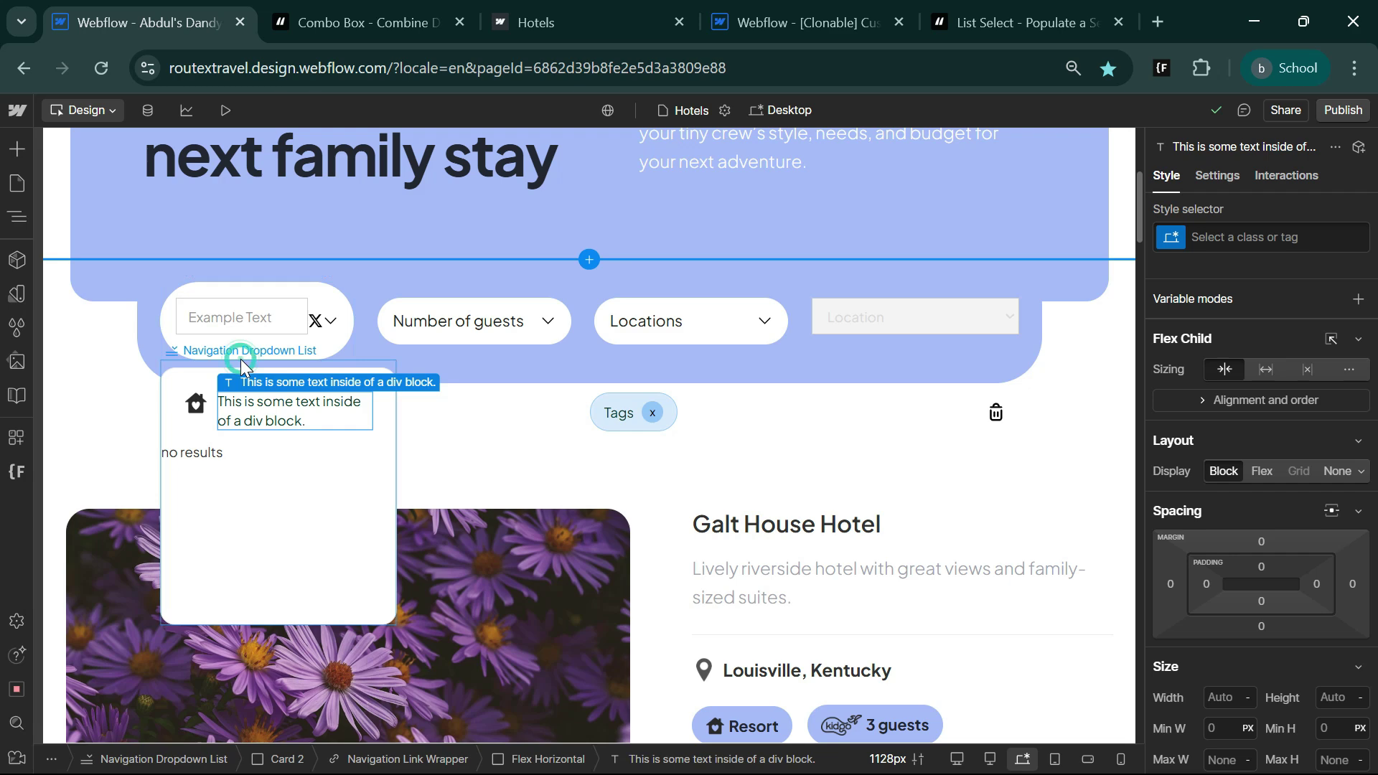
left_click(239, 352)
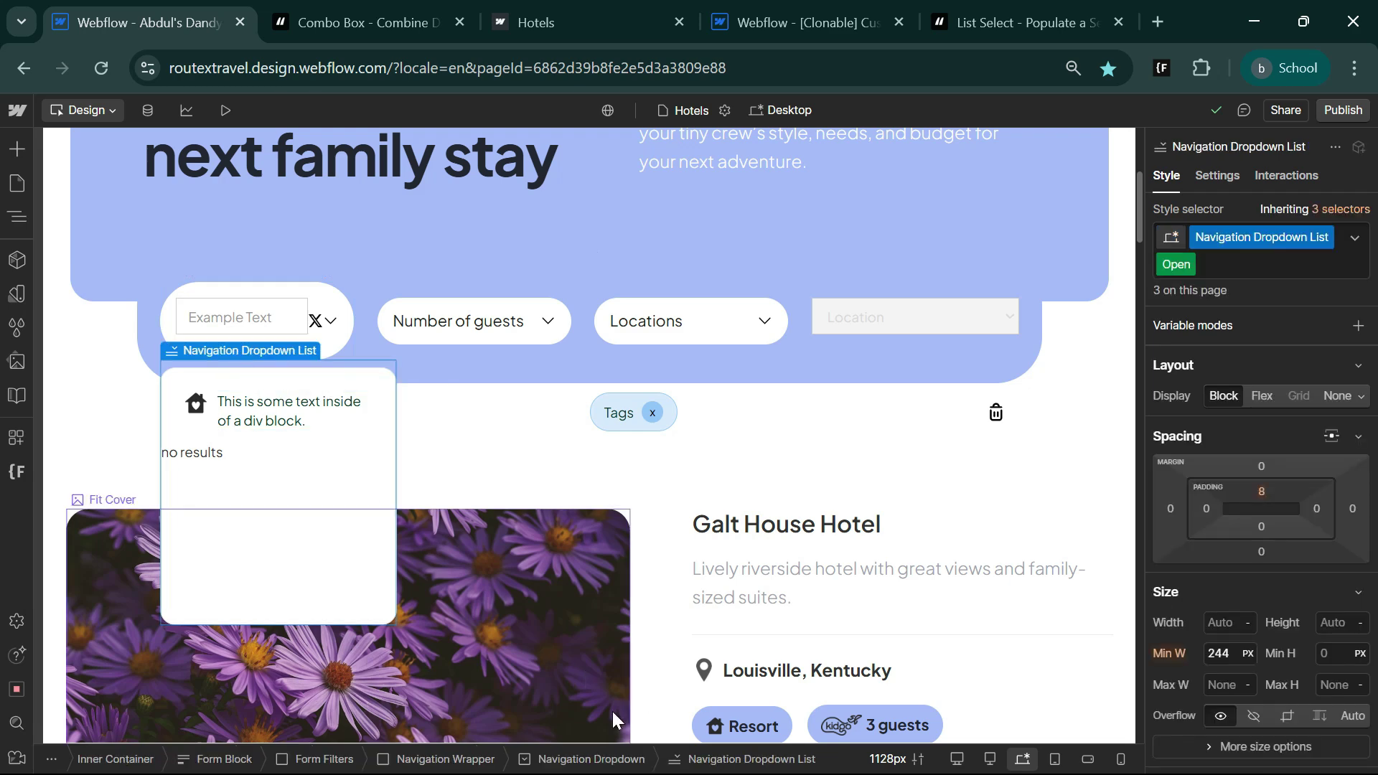
left_click(561, 765)
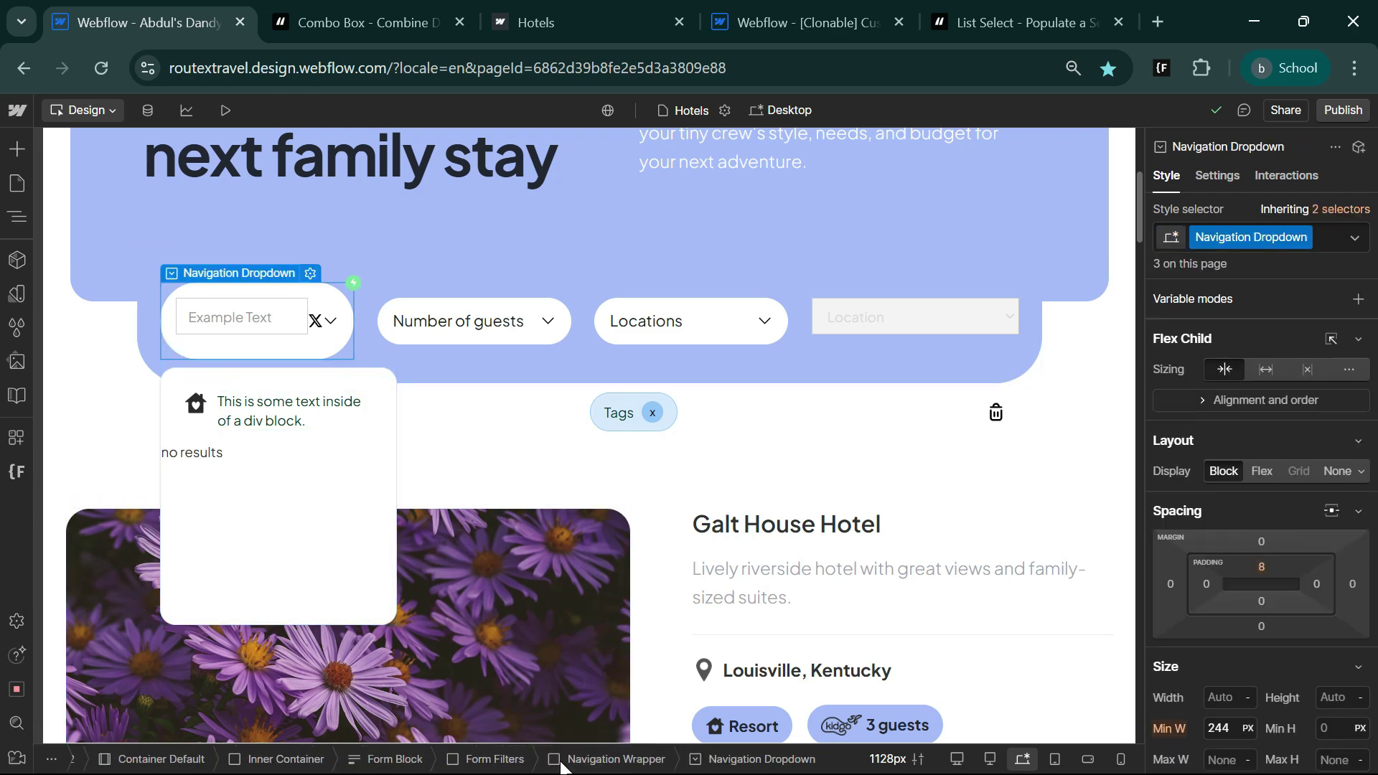
right_click(280, 277)
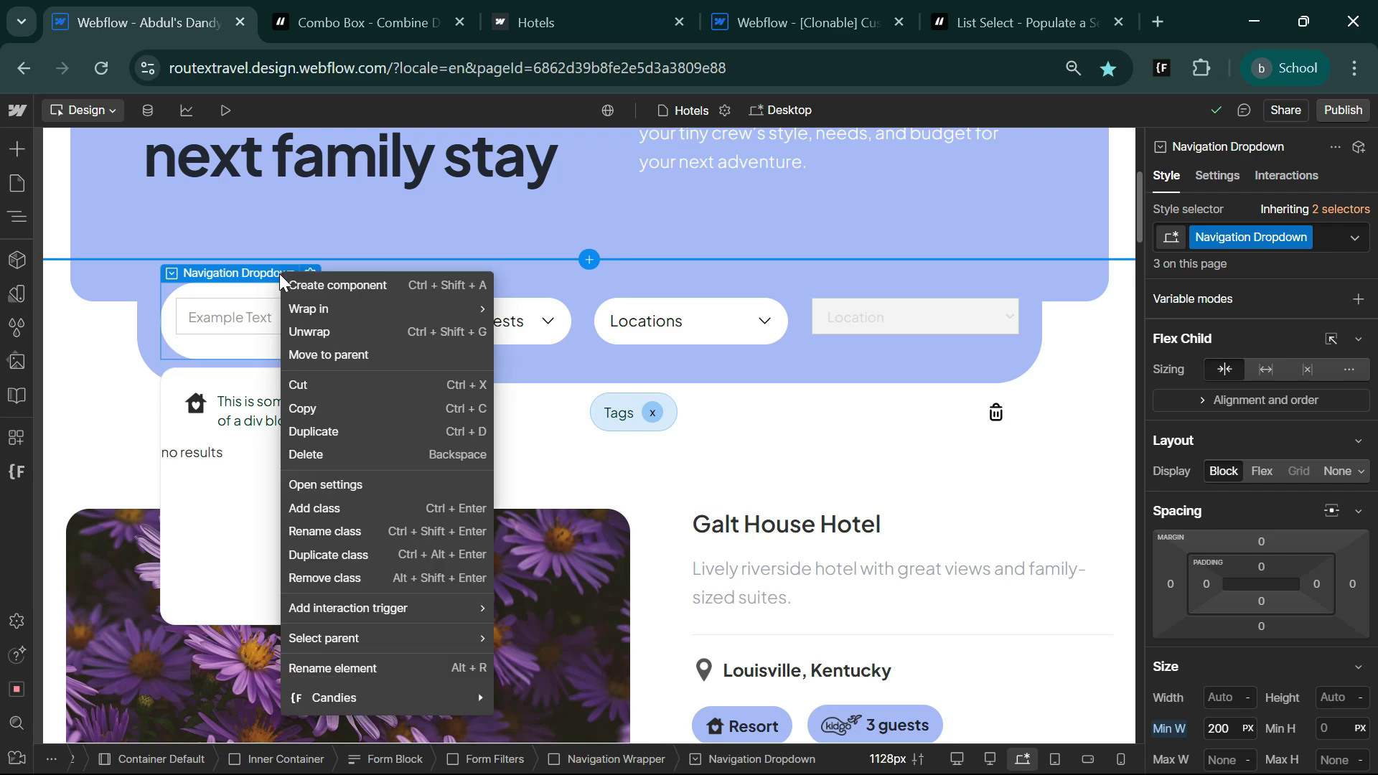
mouse_move(450, 307)
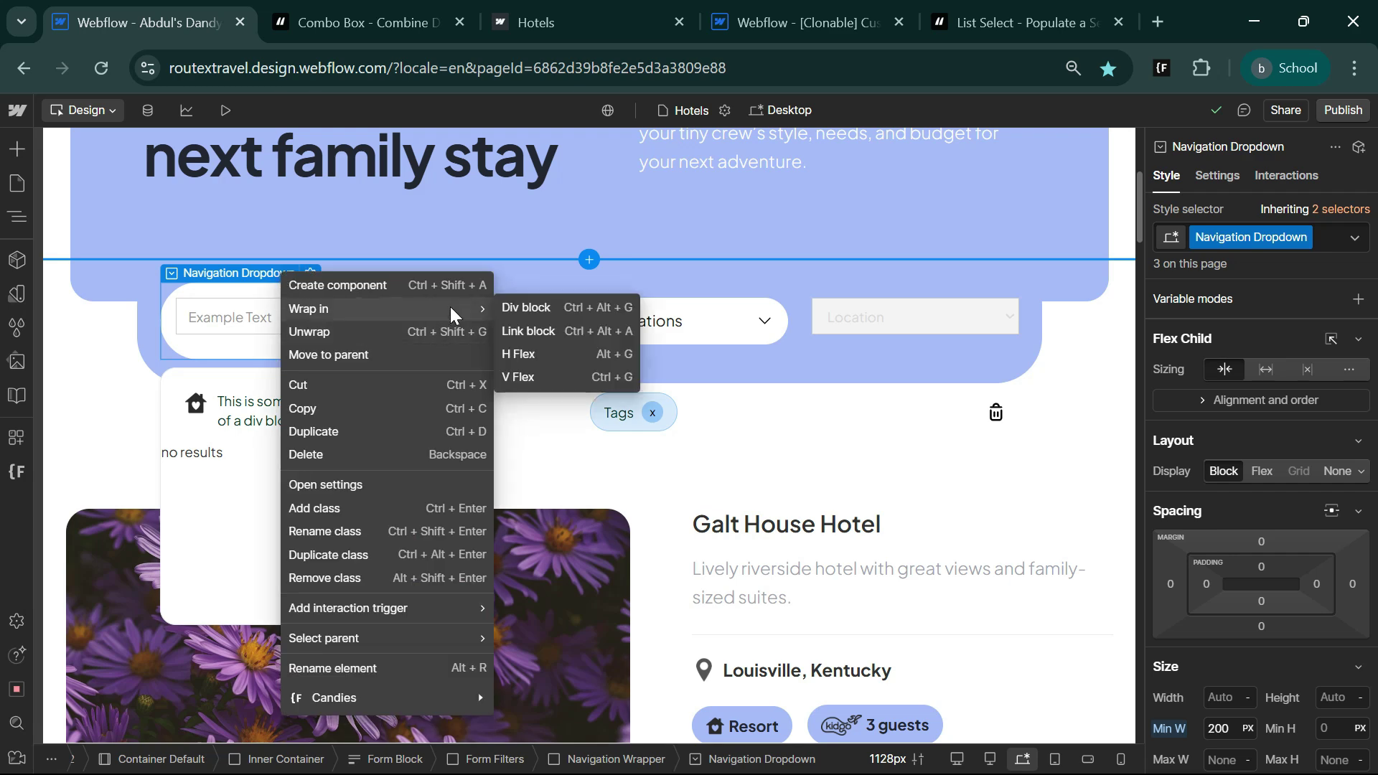
left_click(546, 307)
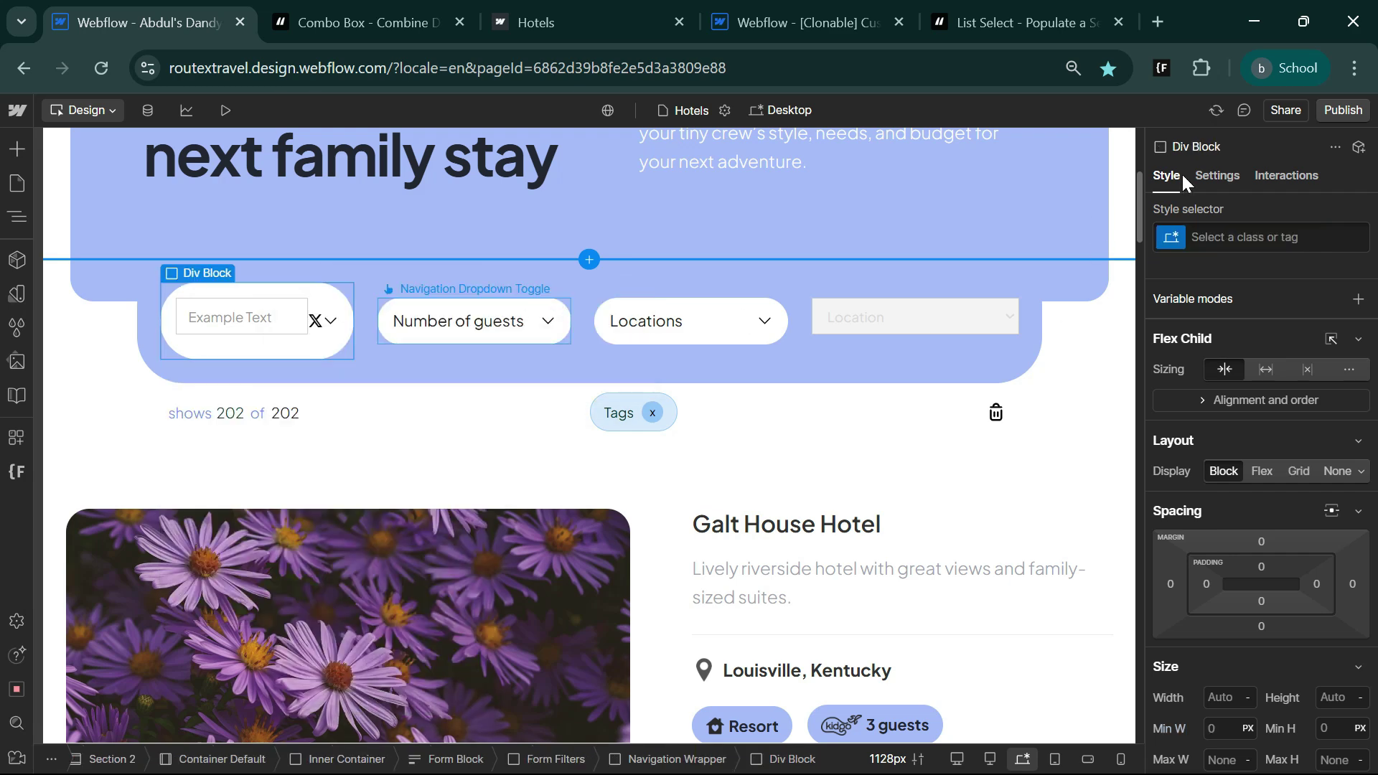
Step: Copy the fs-list-instance attribute name from the Finsweet List Select documentation for the new Div Block
left_click(1220, 175)
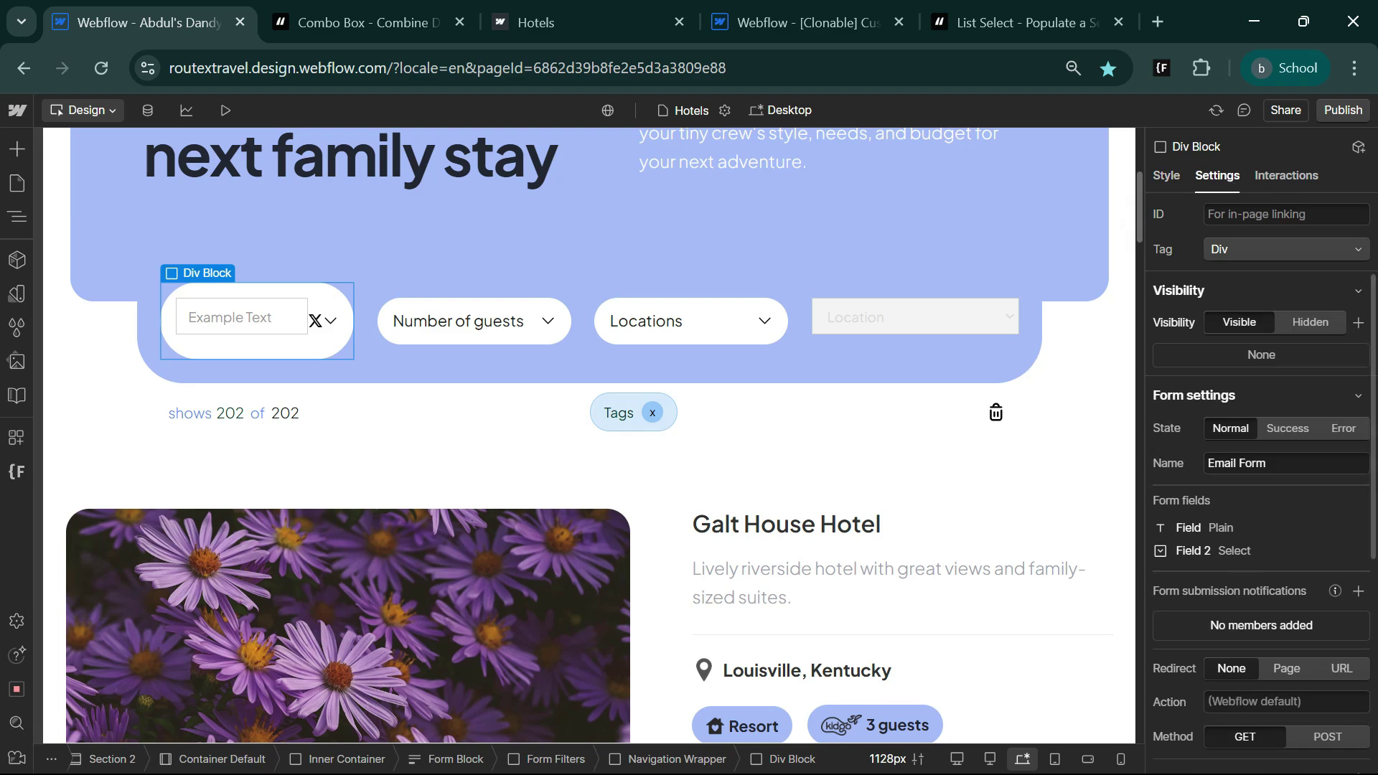
scroll(1264, 431, "down", 5)
left_click(946, 8)
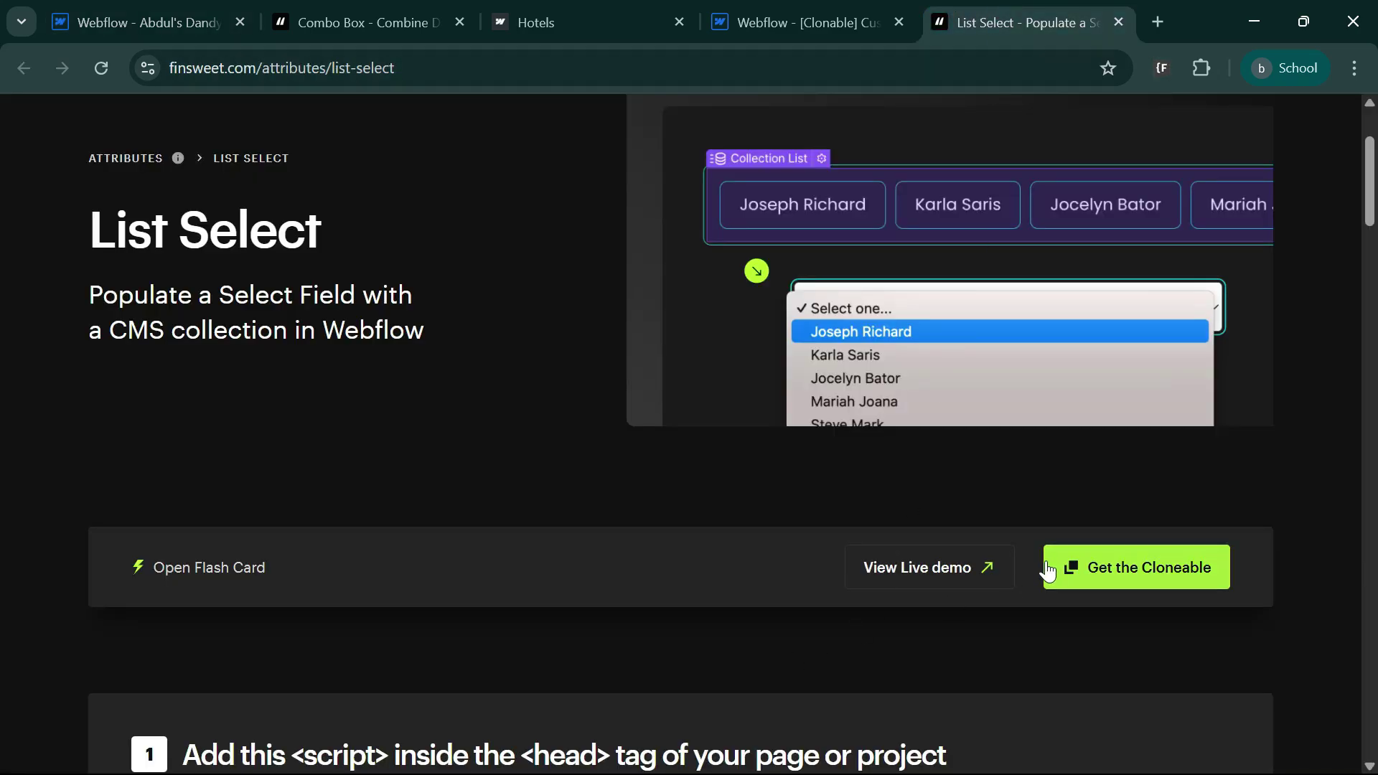
scroll(721, 628, "down", 10)
scroll(721, 637, "up", 1)
scroll(720, 637, "down", 5)
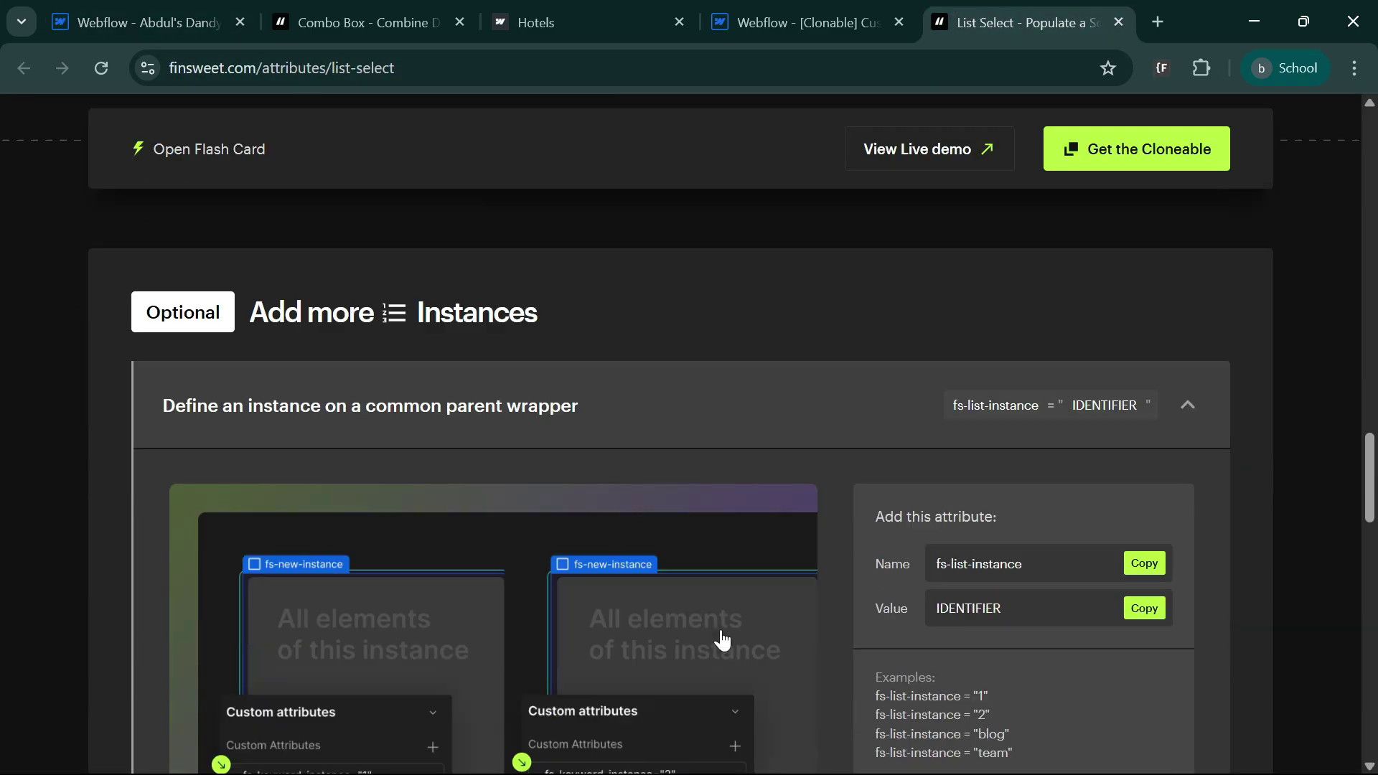
left_click(988, 321)
Step: Back in the Webflow Designer, add the custom attribute fs-list-instance with value 3 to the new Div Block
left_click(148, 18)
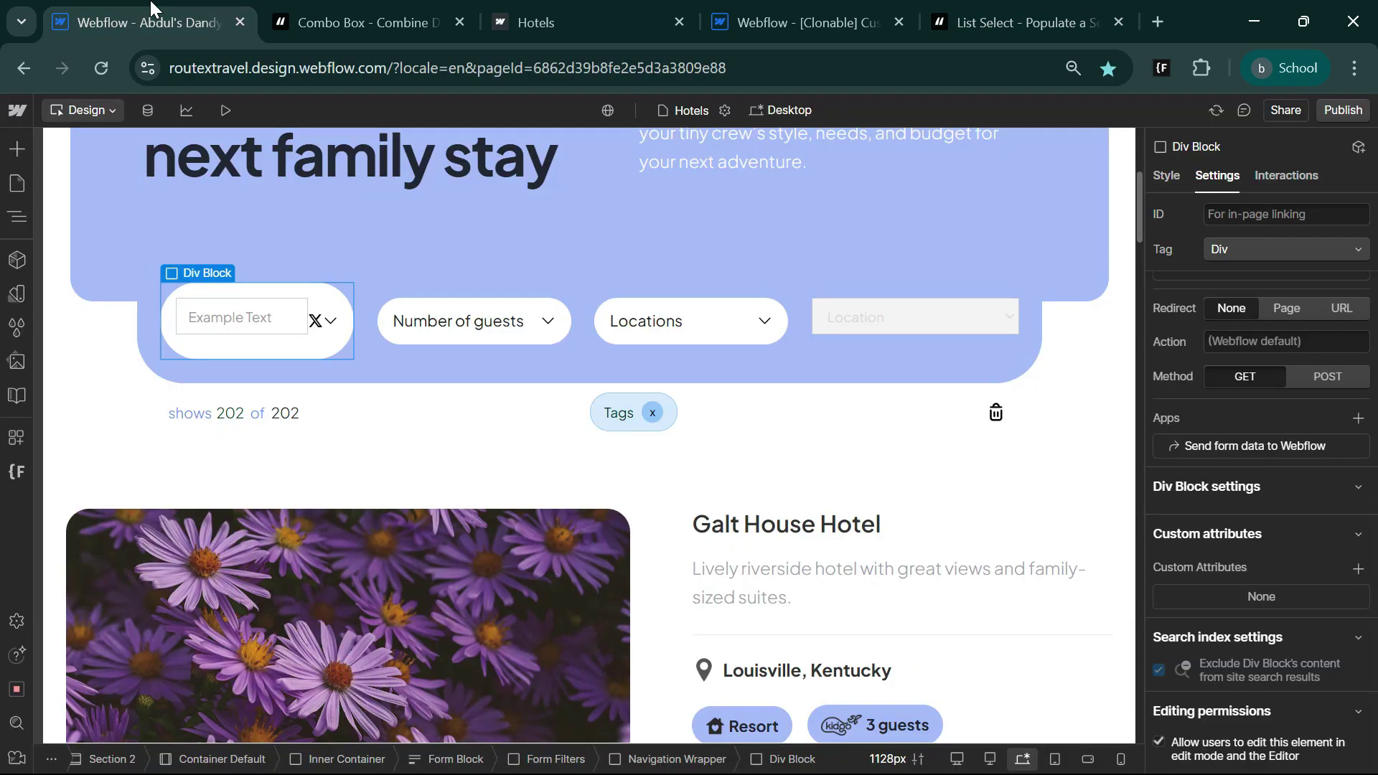
left_click(1358, 568)
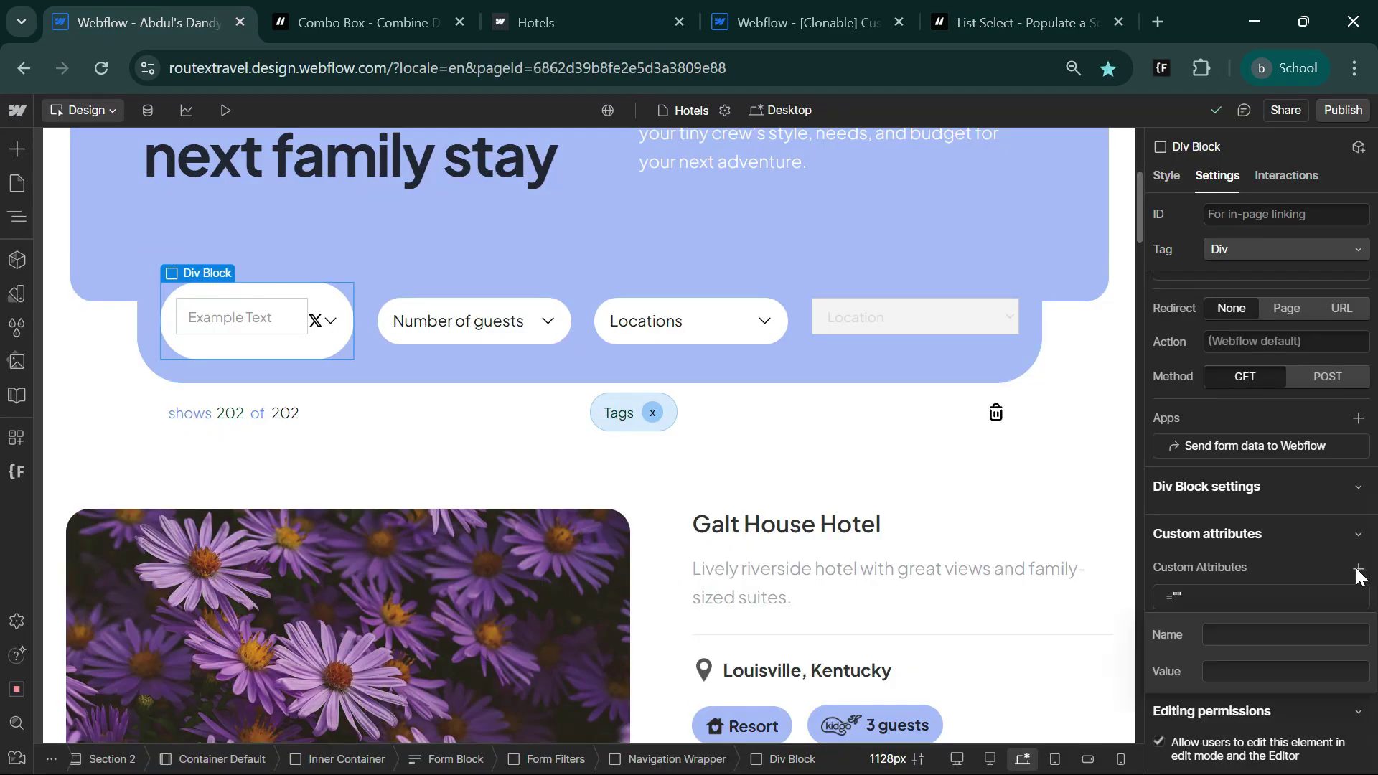
key("ctrl+v")
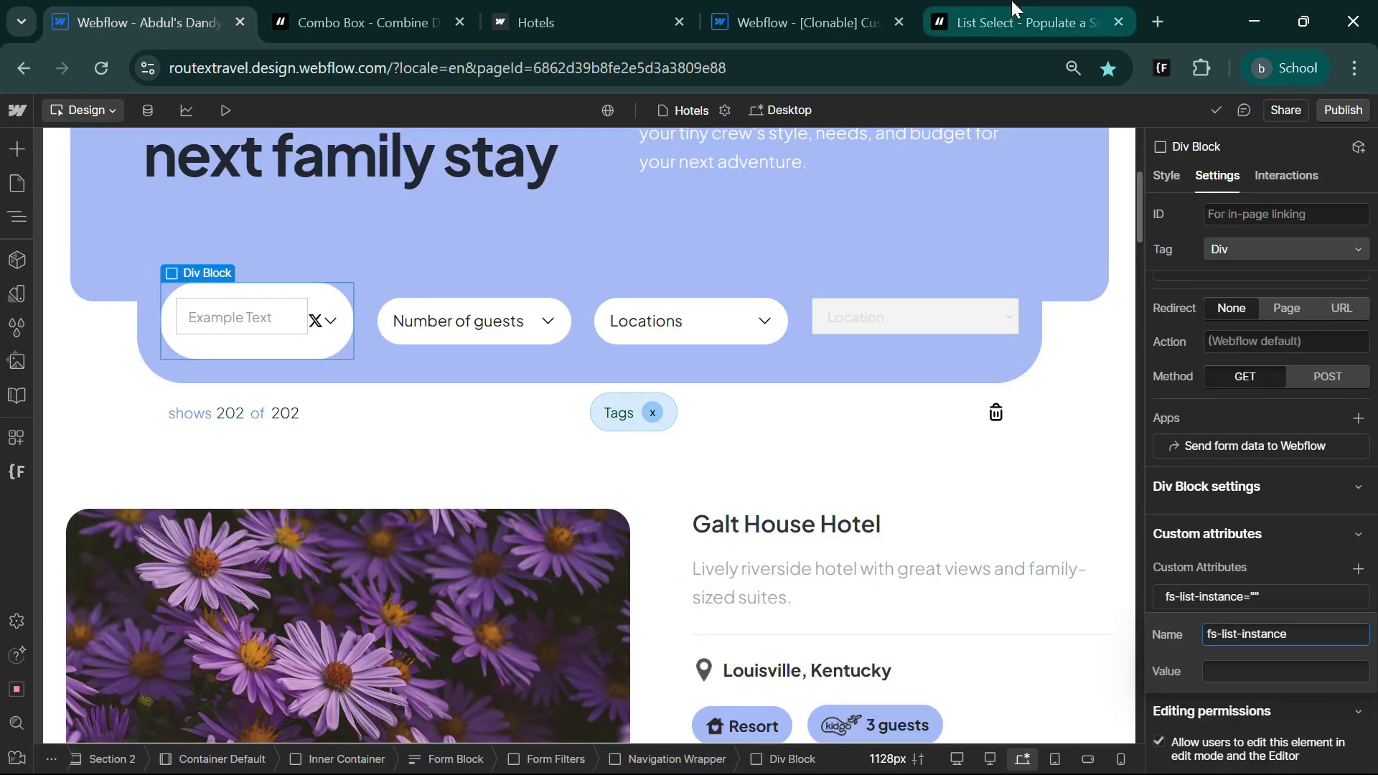
left_click(1027, 21)
left_click(111, 9)
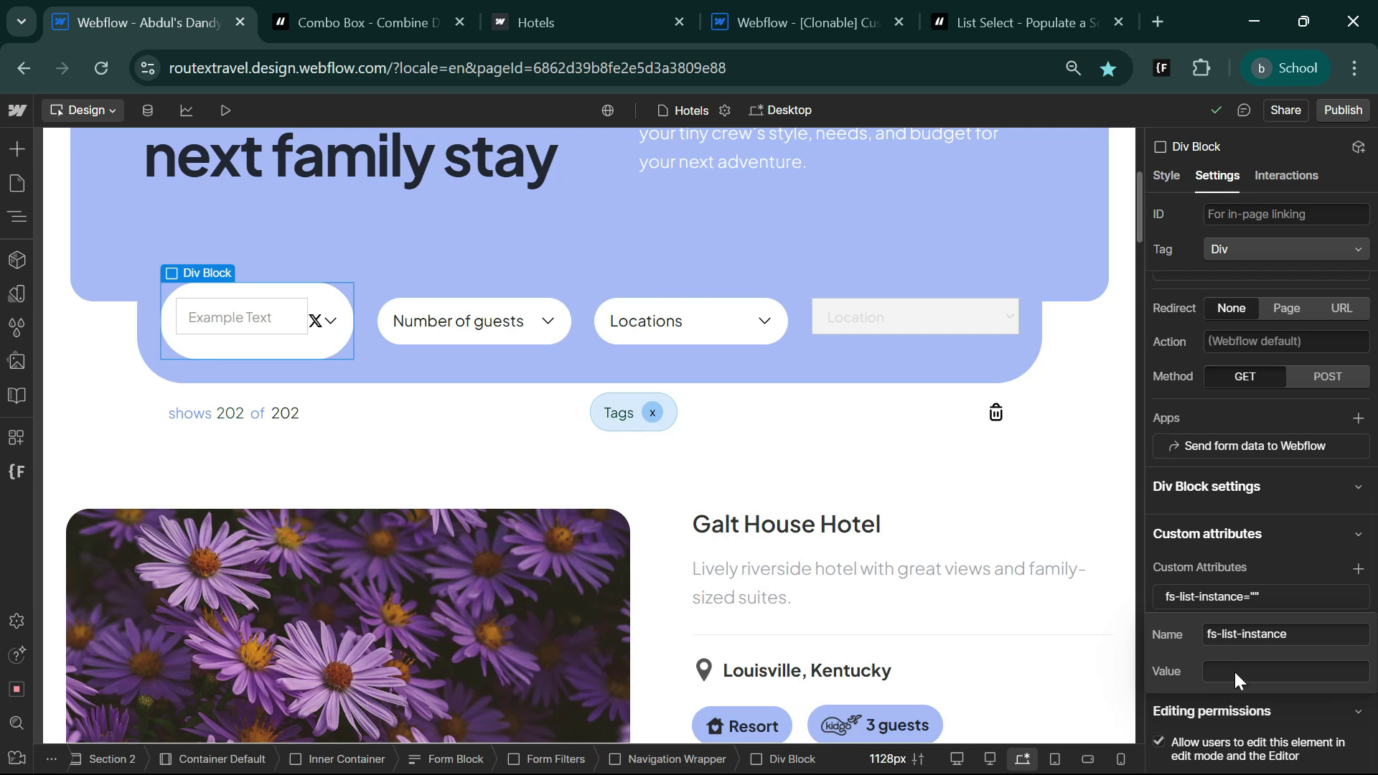
left_click(1285, 635)
left_click(1285, 671)
type("3")
Step: Remove the hide class from the select field inside the first dropdown's Card 2
left_click(17, 216)
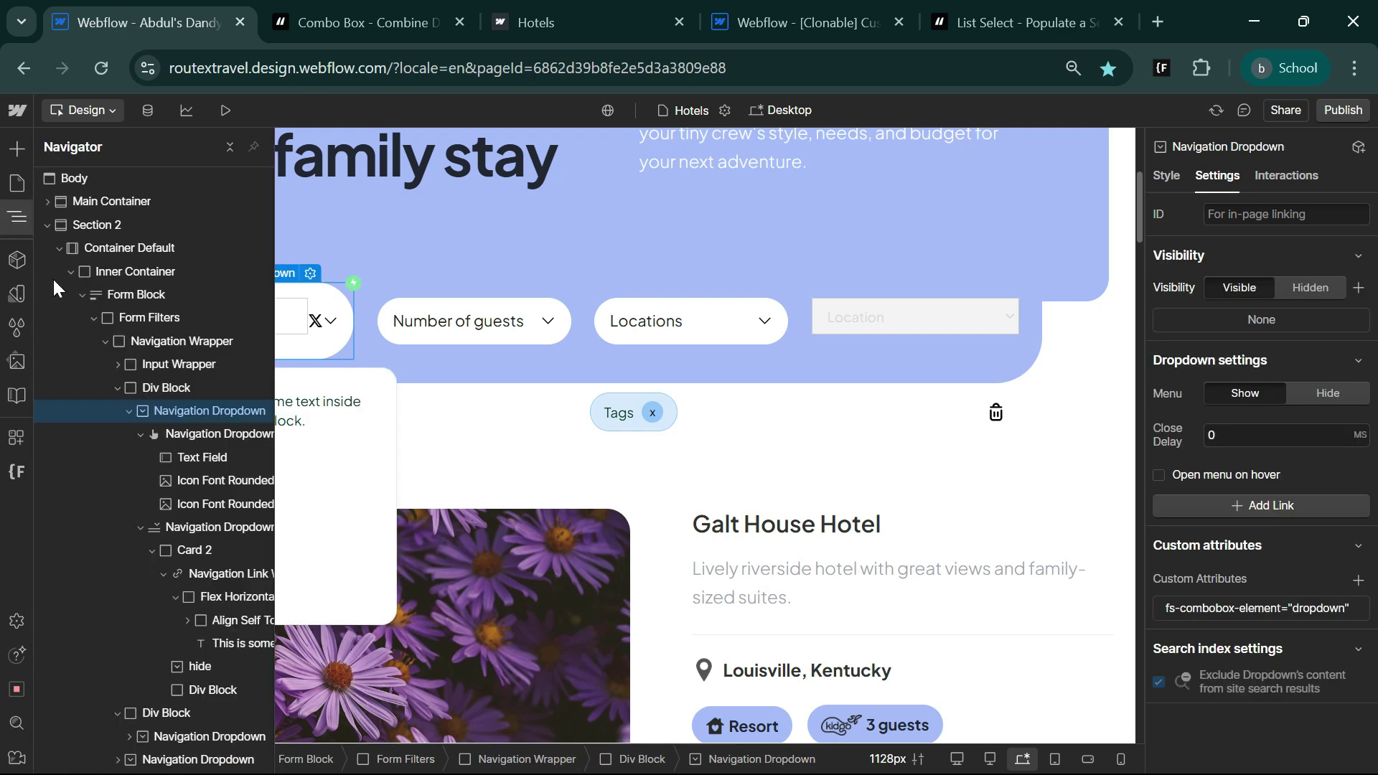
left_click(201, 667)
left_click(173, 578)
key("s")
left_click(1215, 236)
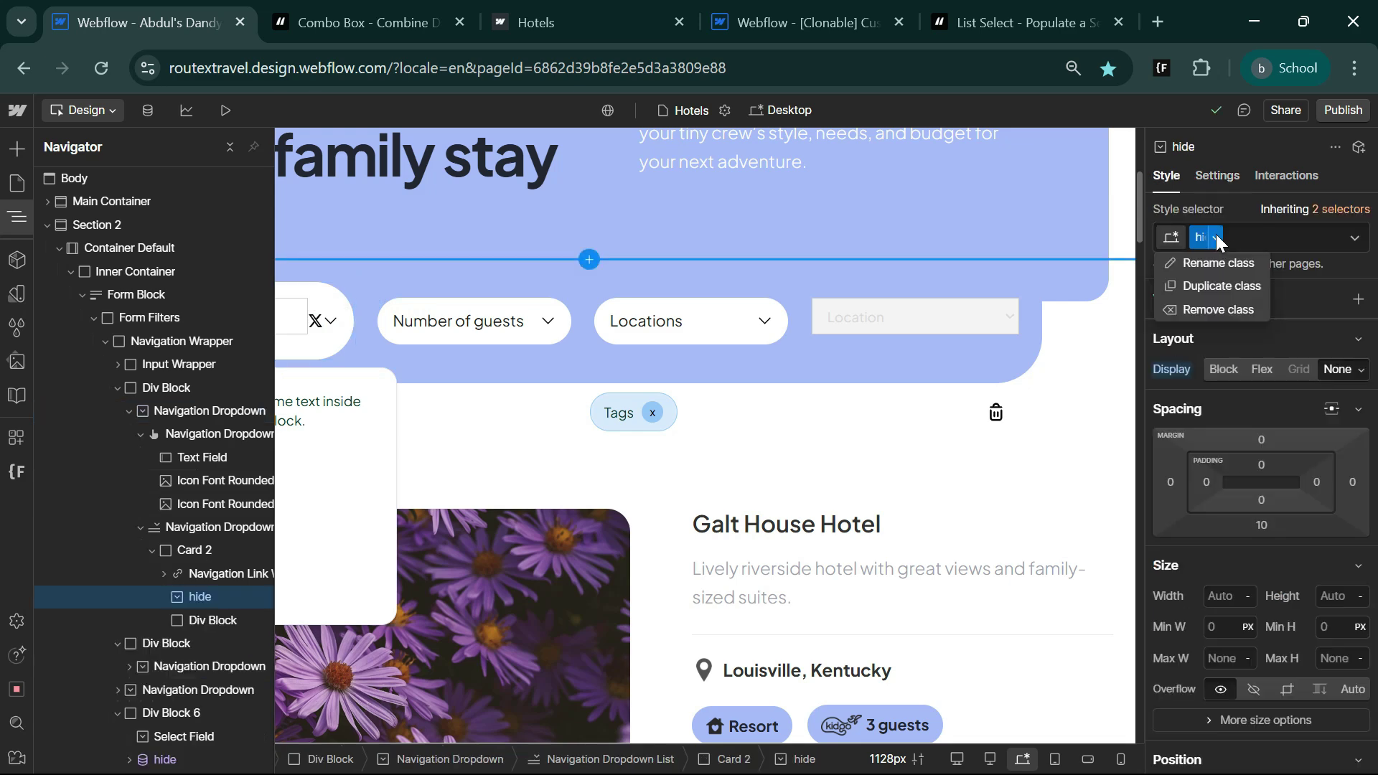
Step: Check the Combo Box documentation's option template, and move the "no results" Div Block above the Navigation Link Wrapper in Card 2
key("ctrl+Tab")
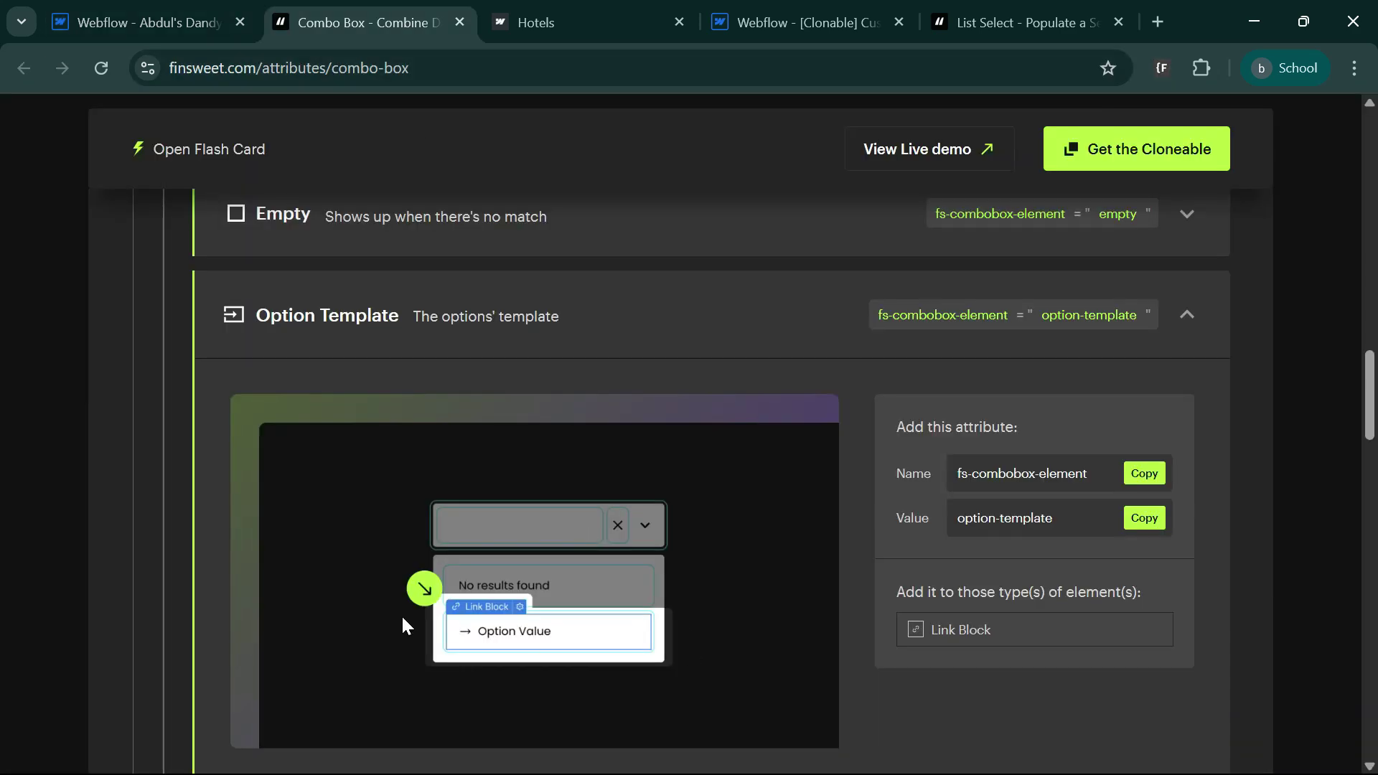
key("ctrl+shift+Tab")
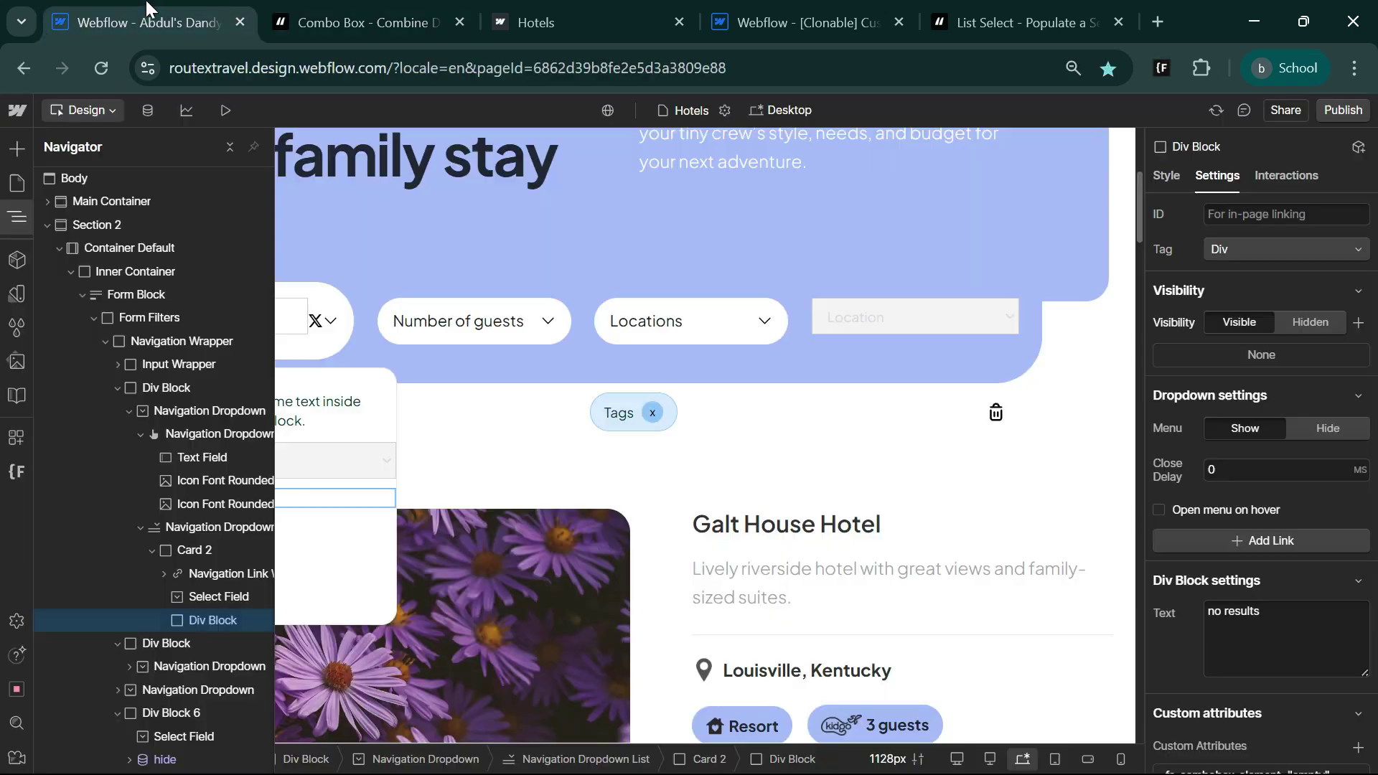
left_click_drag(196, 620, 194, 567)
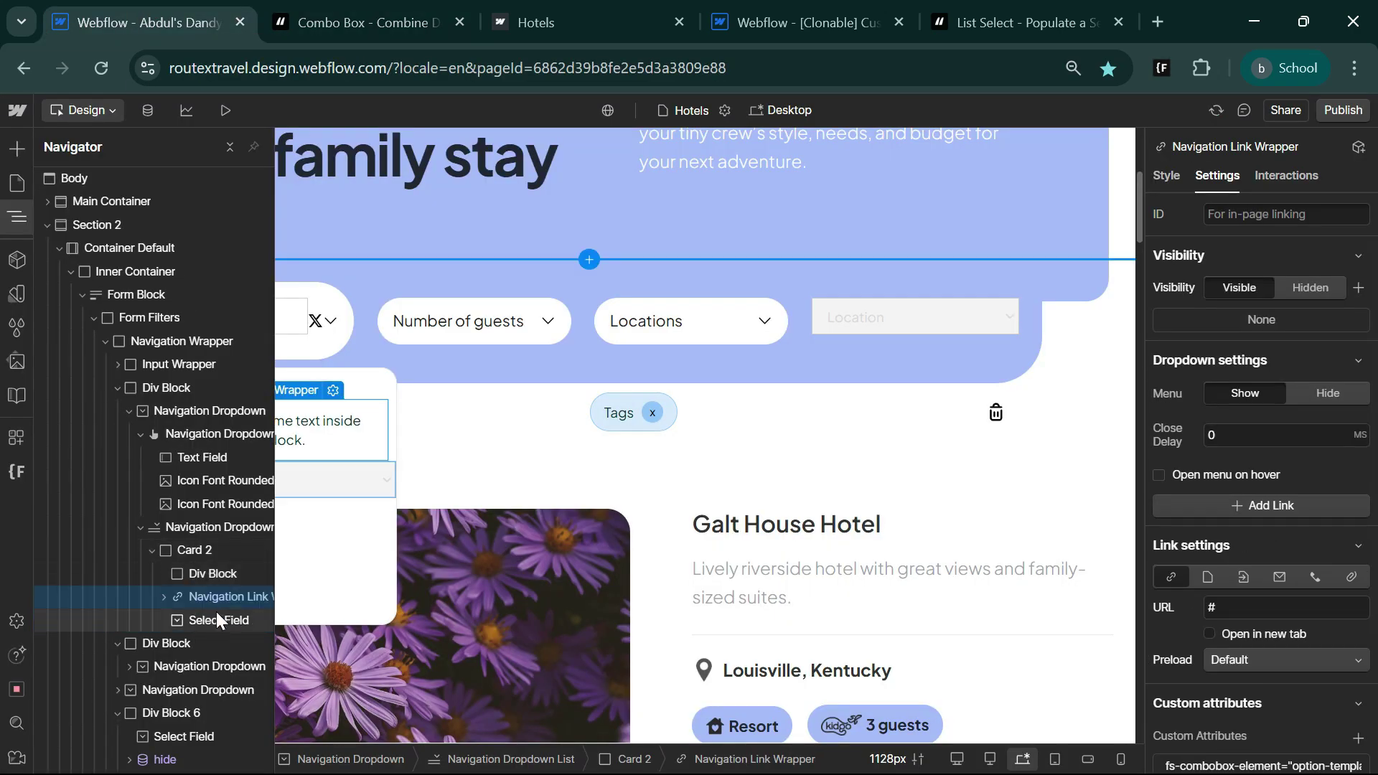
Step: Delete the Villa, Motel and Resort choices from the first dropdown's Select Field
left_click(214, 623)
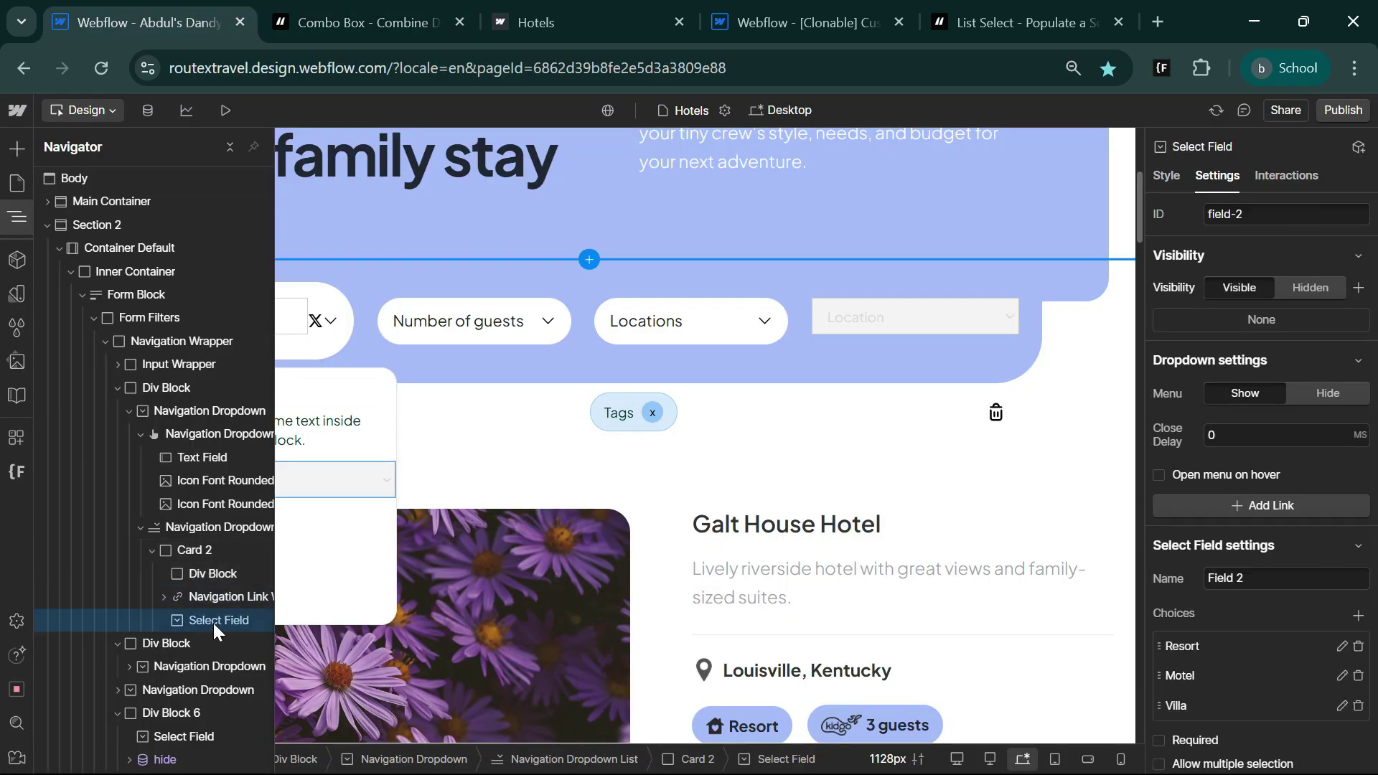
left_click(22, 218)
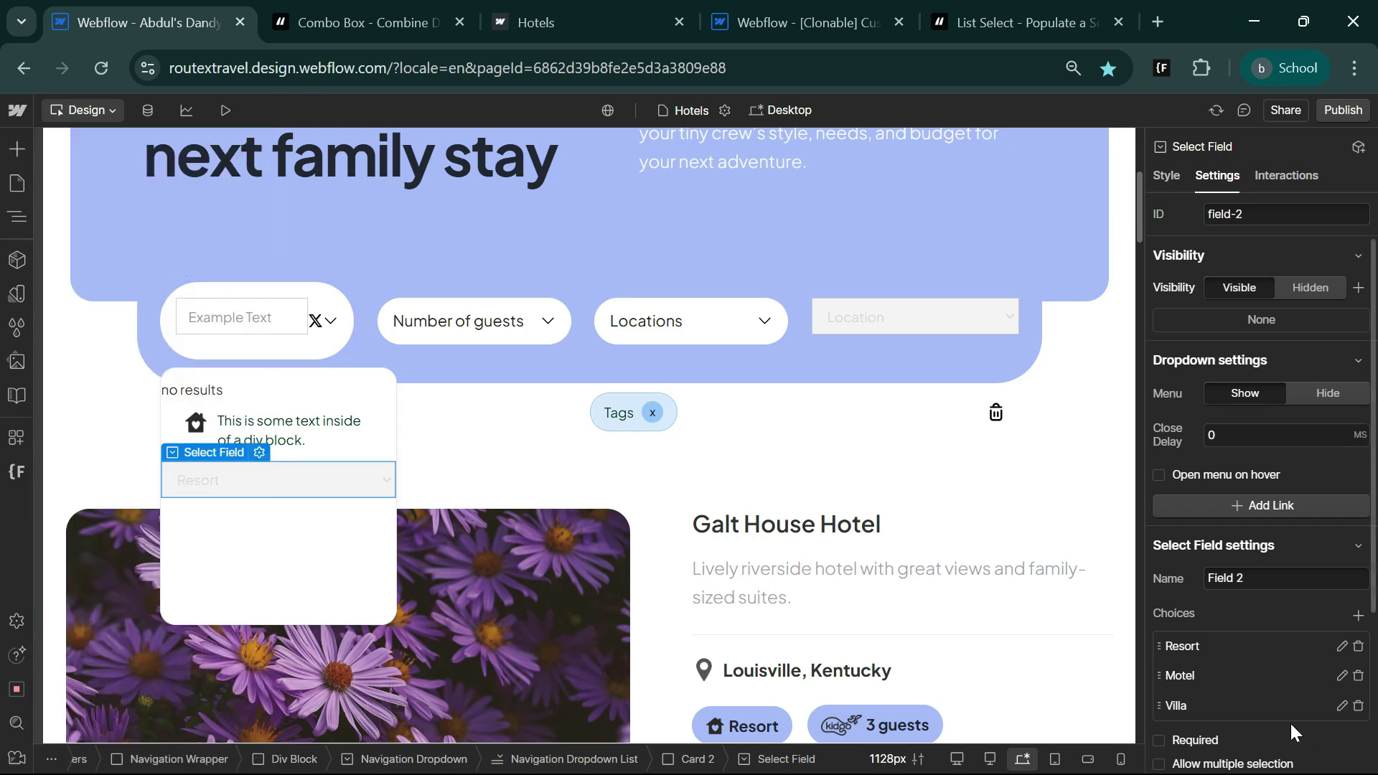
scroll(1290, 722, "down", 3)
left_click(1359, 528)
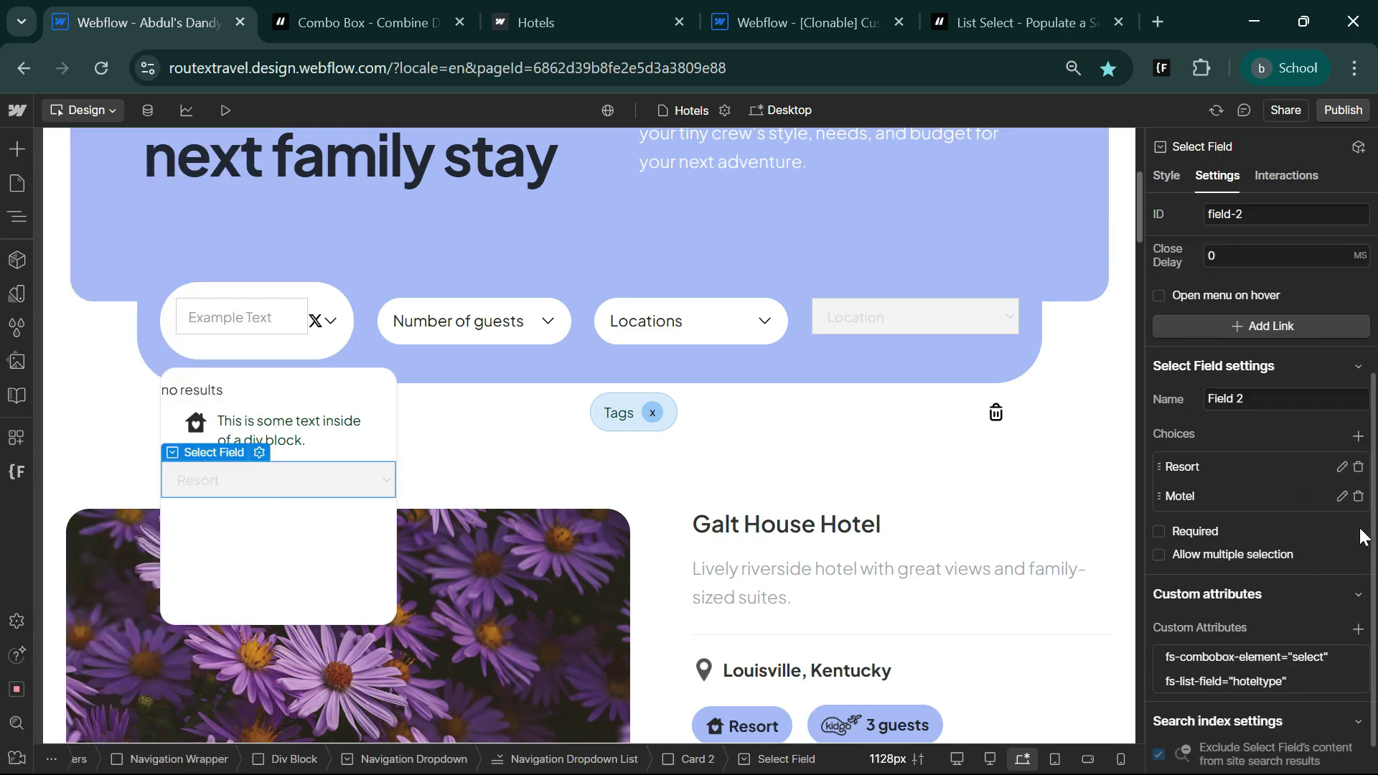
left_click(1359, 497)
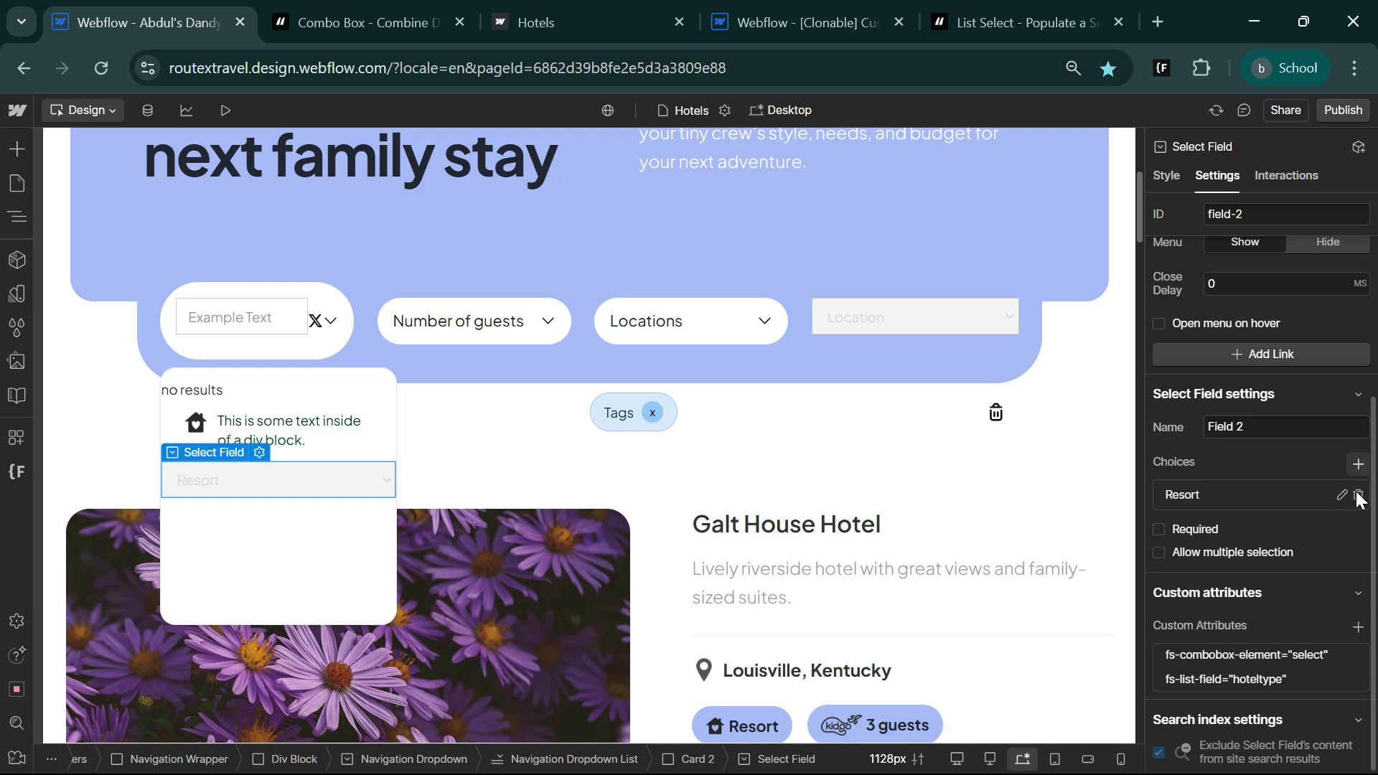
left_click(1358, 498)
Step: Add a Collection List below the Select Field and set its source to the Locations collection
key("ctrl+k")
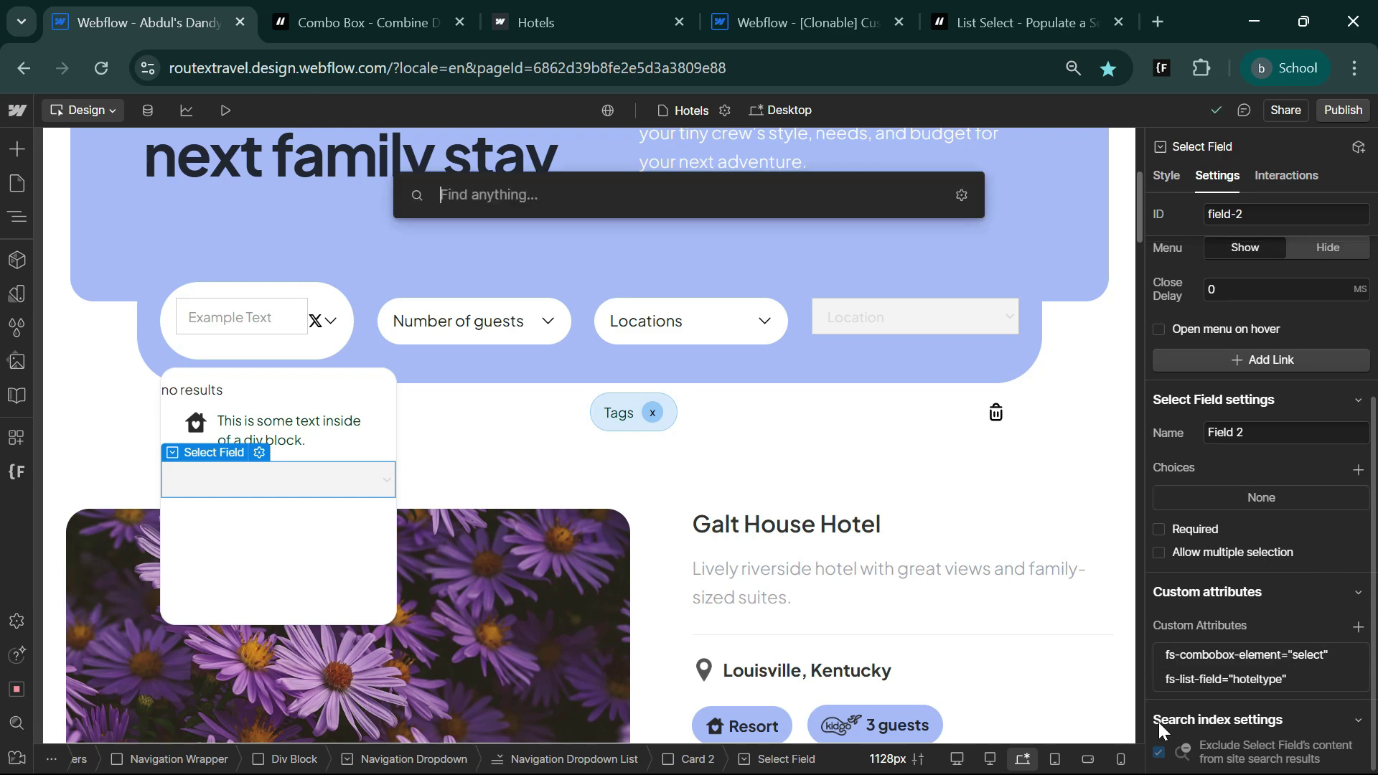
type("col")
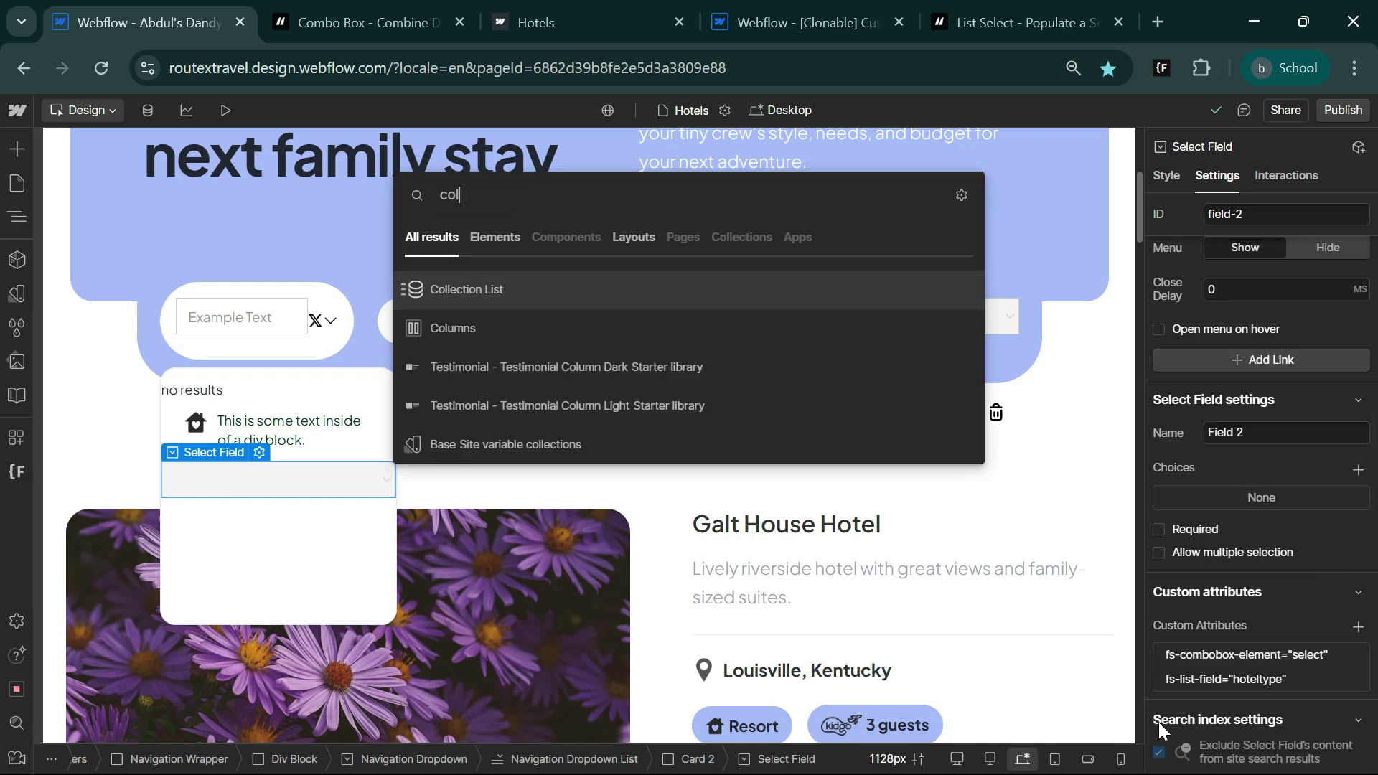
key("Return")
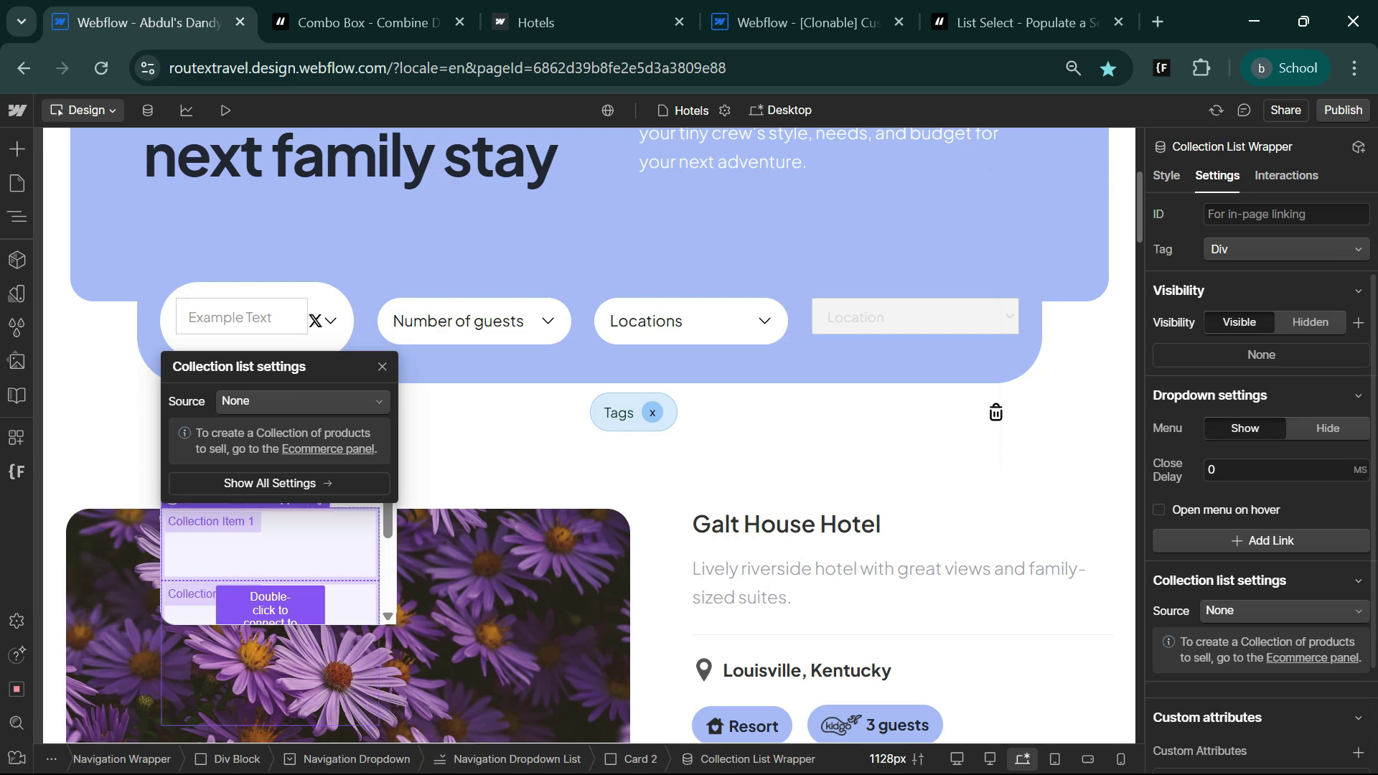
left_click(292, 401)
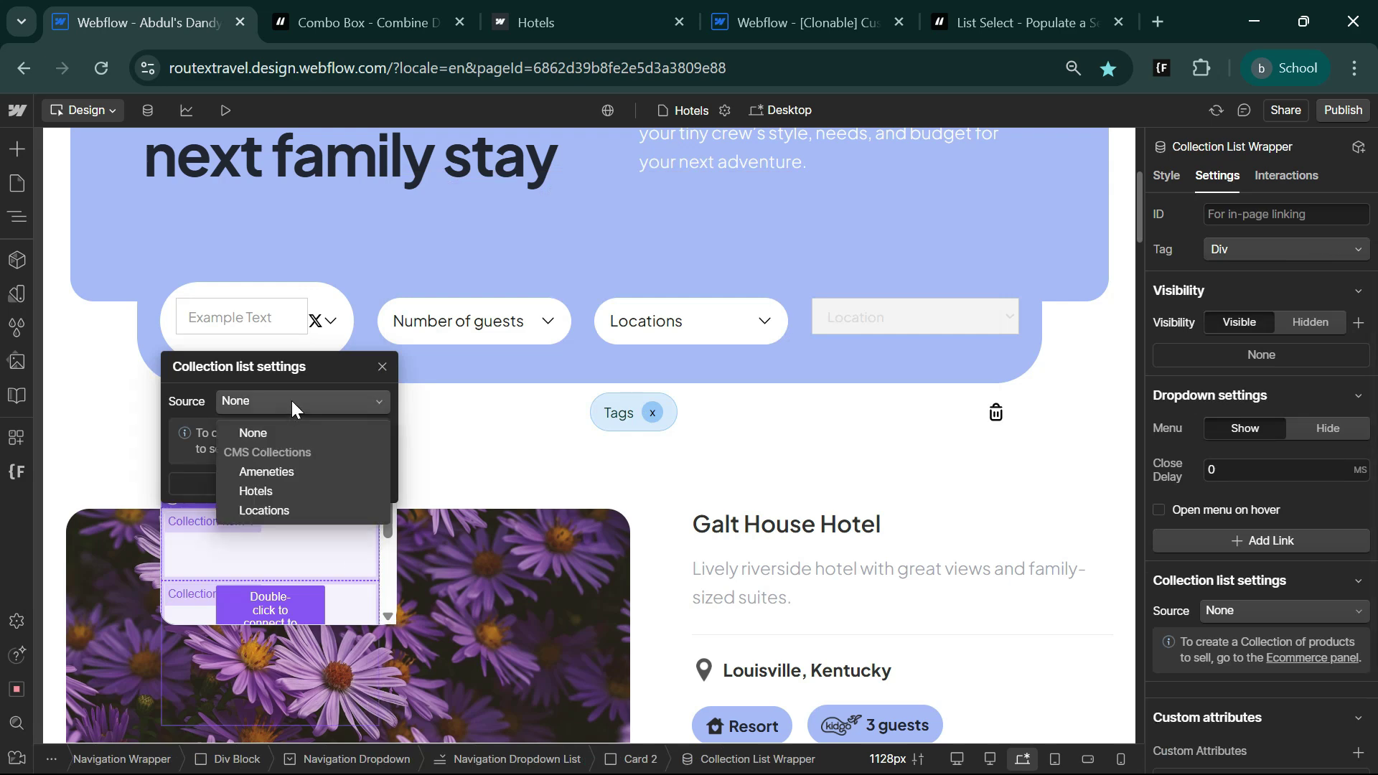
left_click(267, 510)
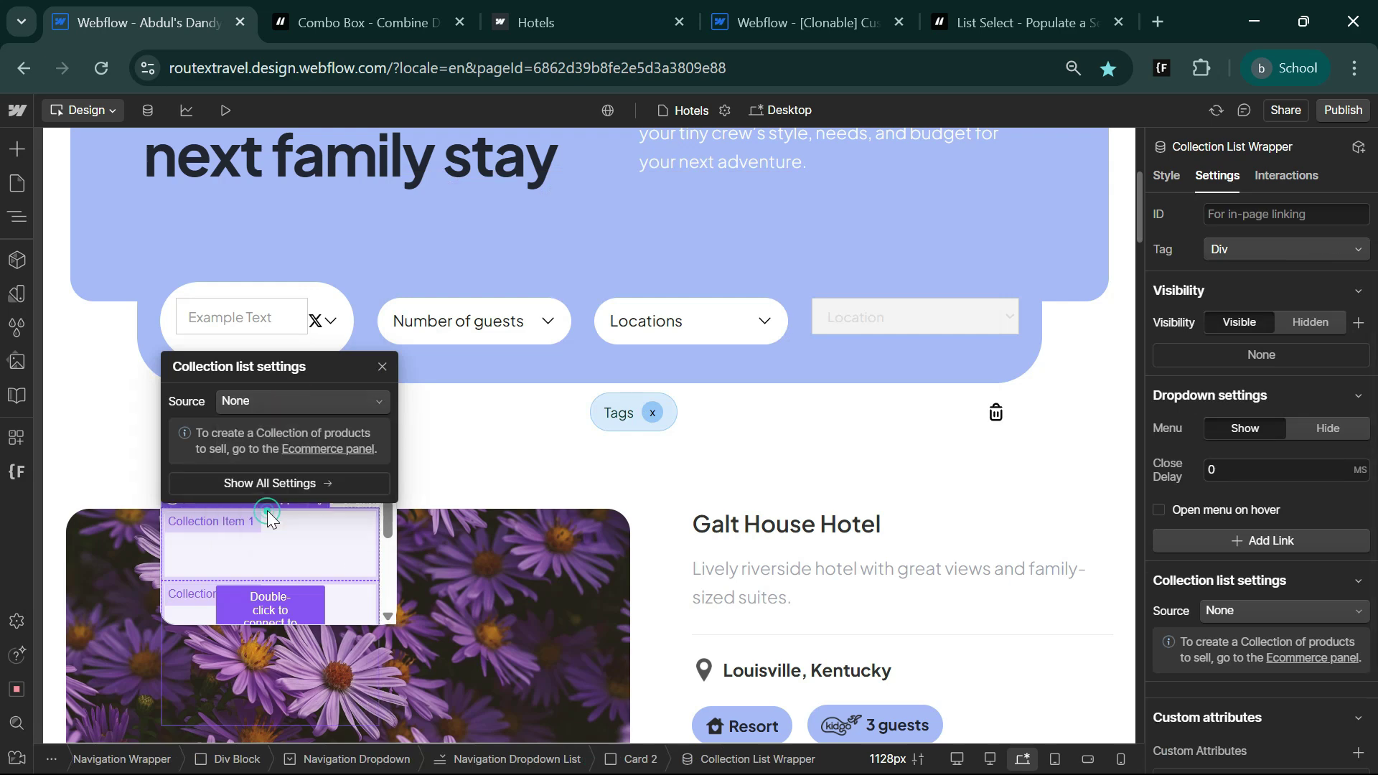
Step: Add a Text Block inside the Collection Item and bind its text to the location's Name
left_click(242, 551)
key("ctrl+k")
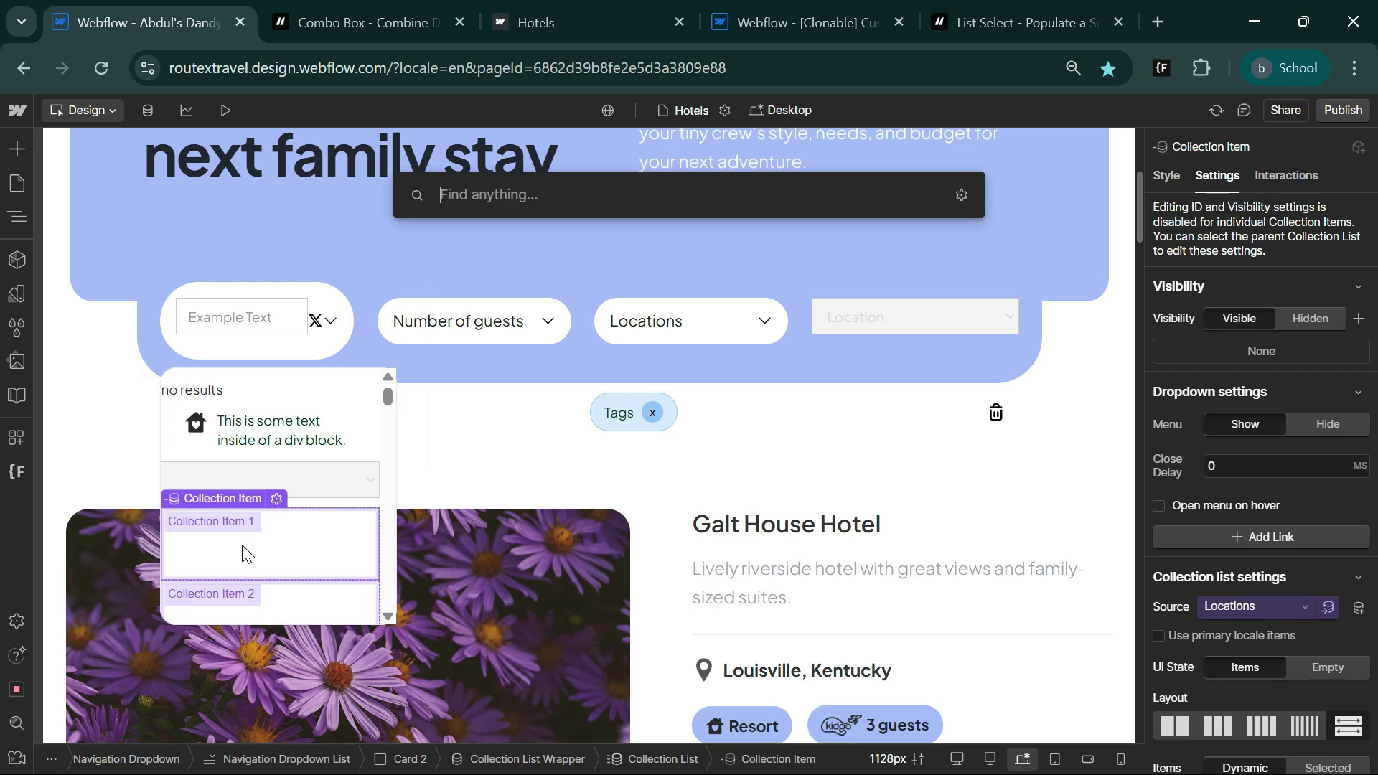
type("text block")
key("Return")
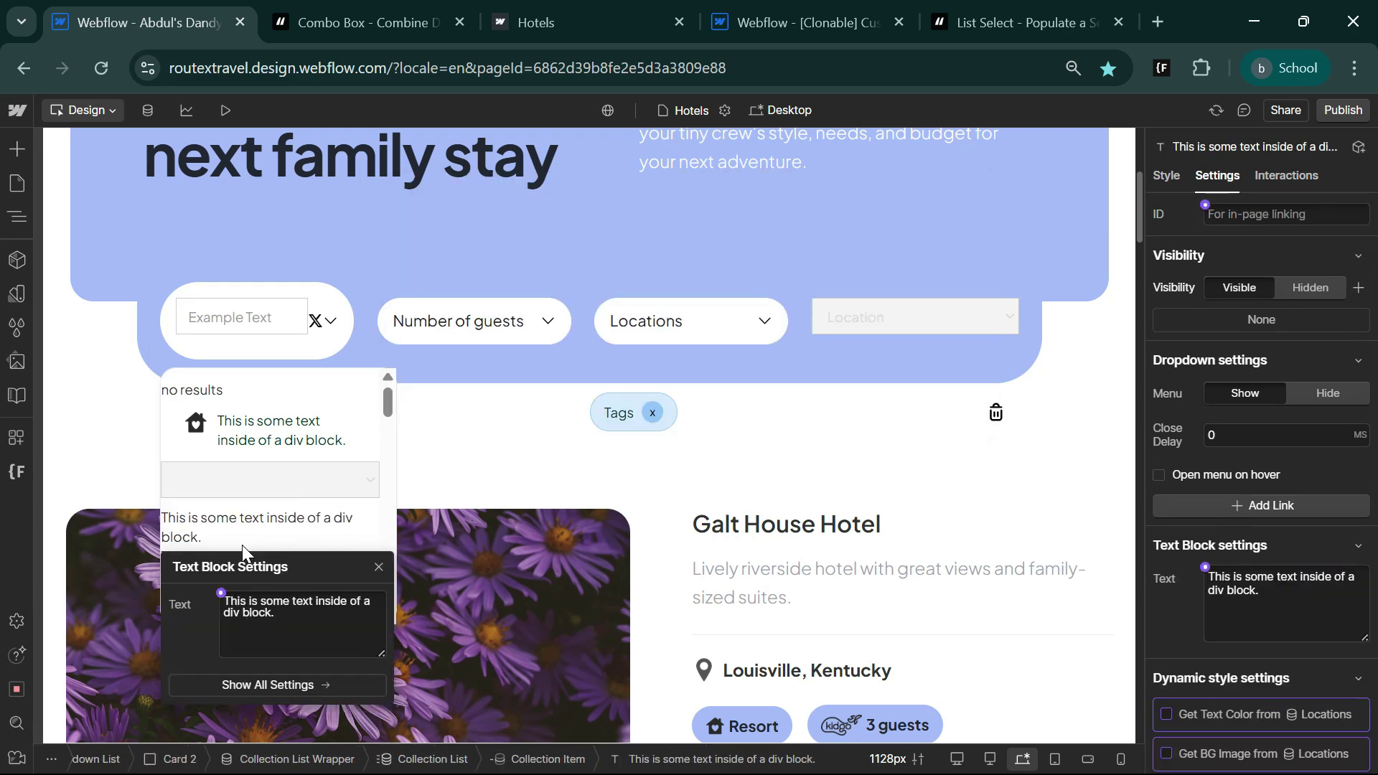
left_click(219, 588)
left_click(230, 665)
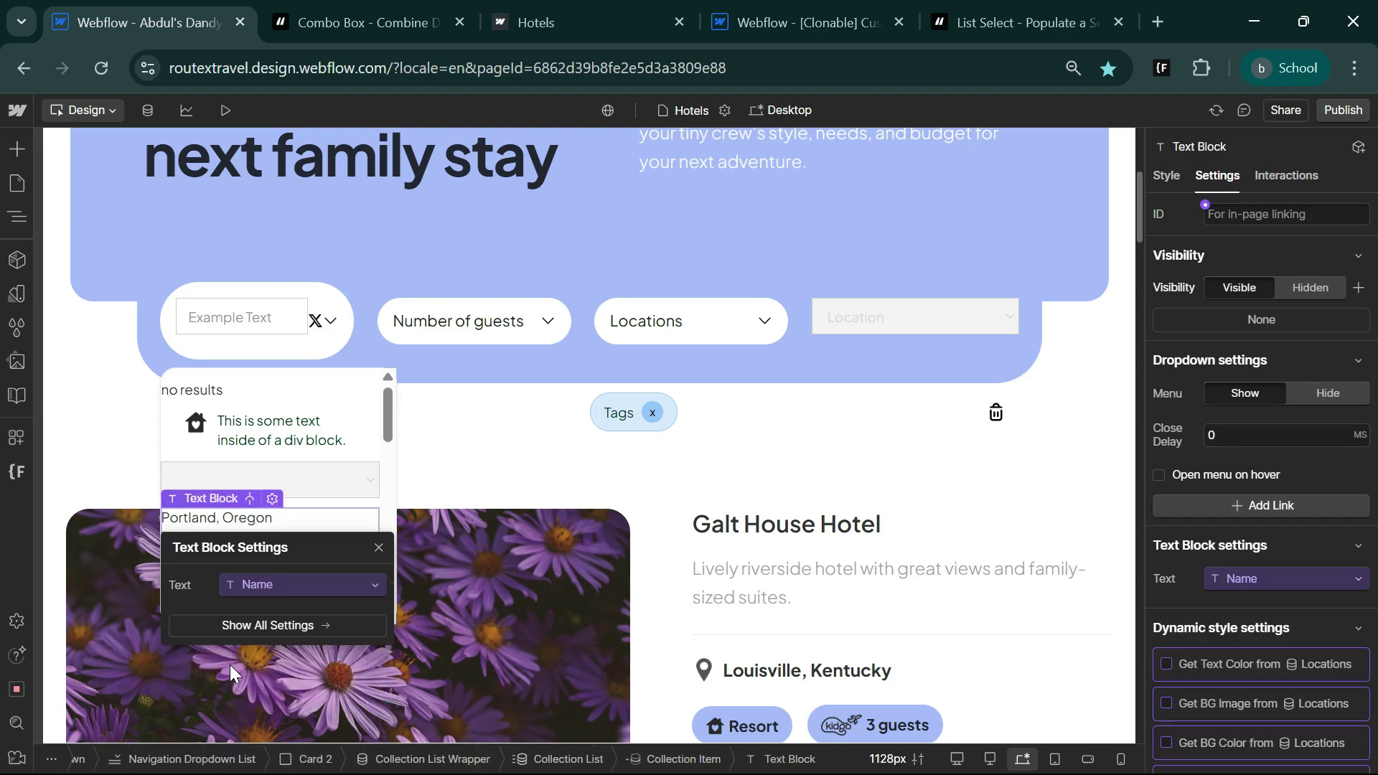
left_click(379, 548)
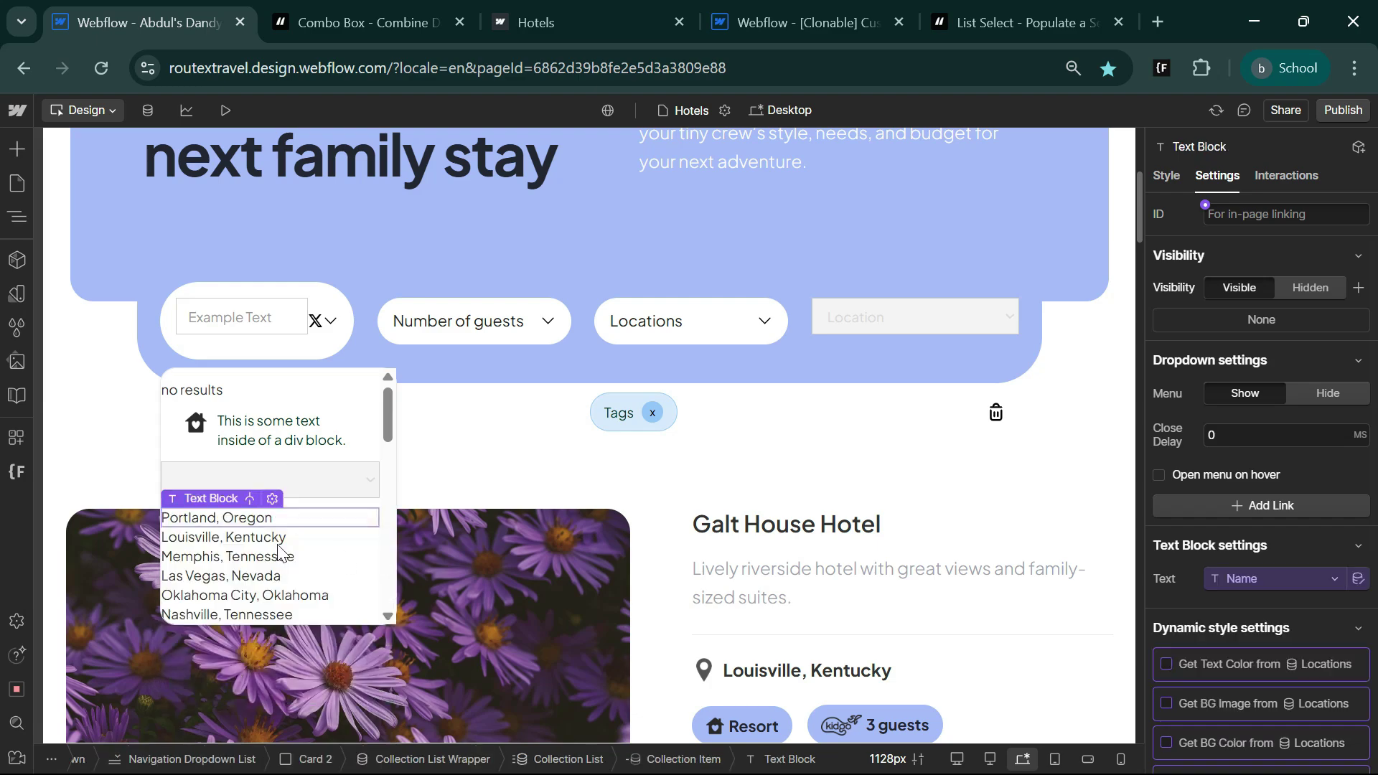
Step: Copy the fs-list-element attribute name from the Select Value section of the List Select documentation and return to the Webflow Designer
left_click(987, 22)
scroll(583, 652, "up", 20)
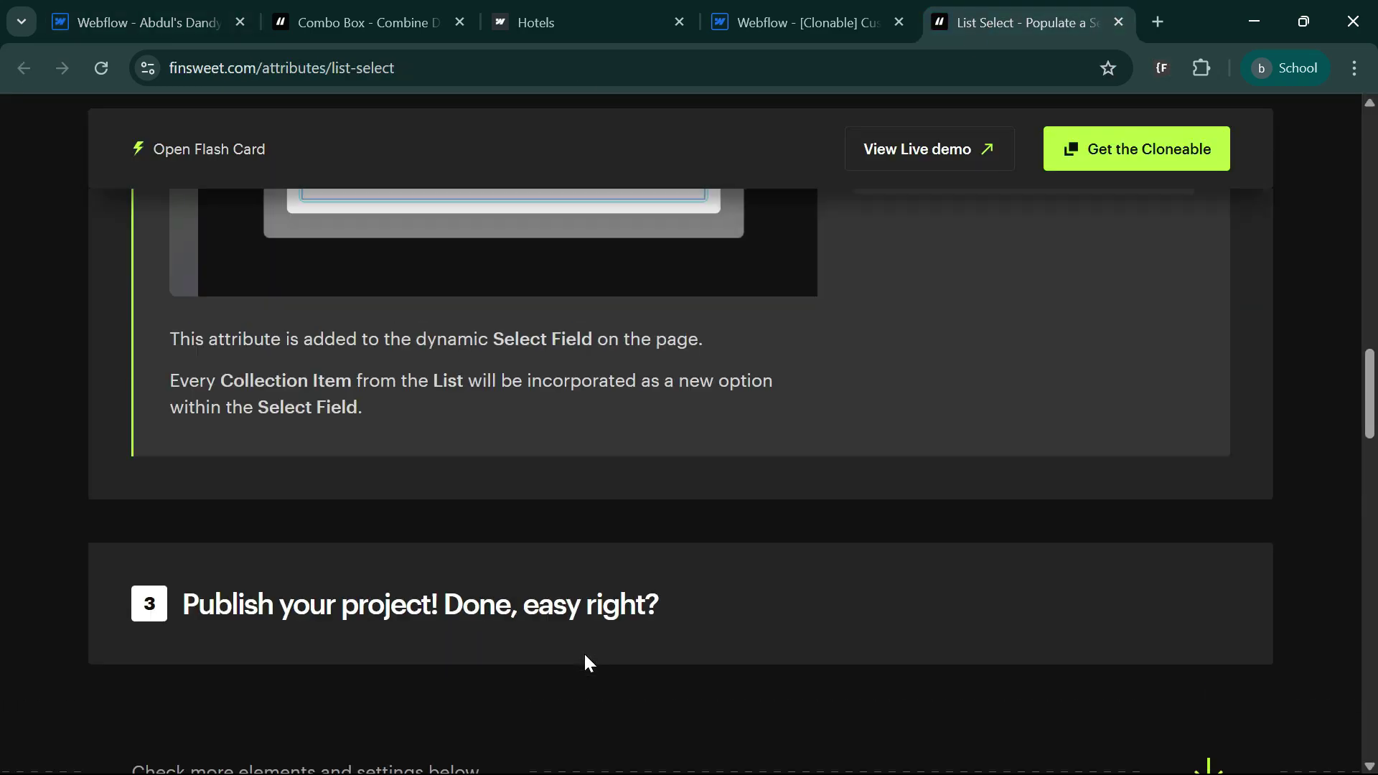
scroll(341, 589, "down", 5)
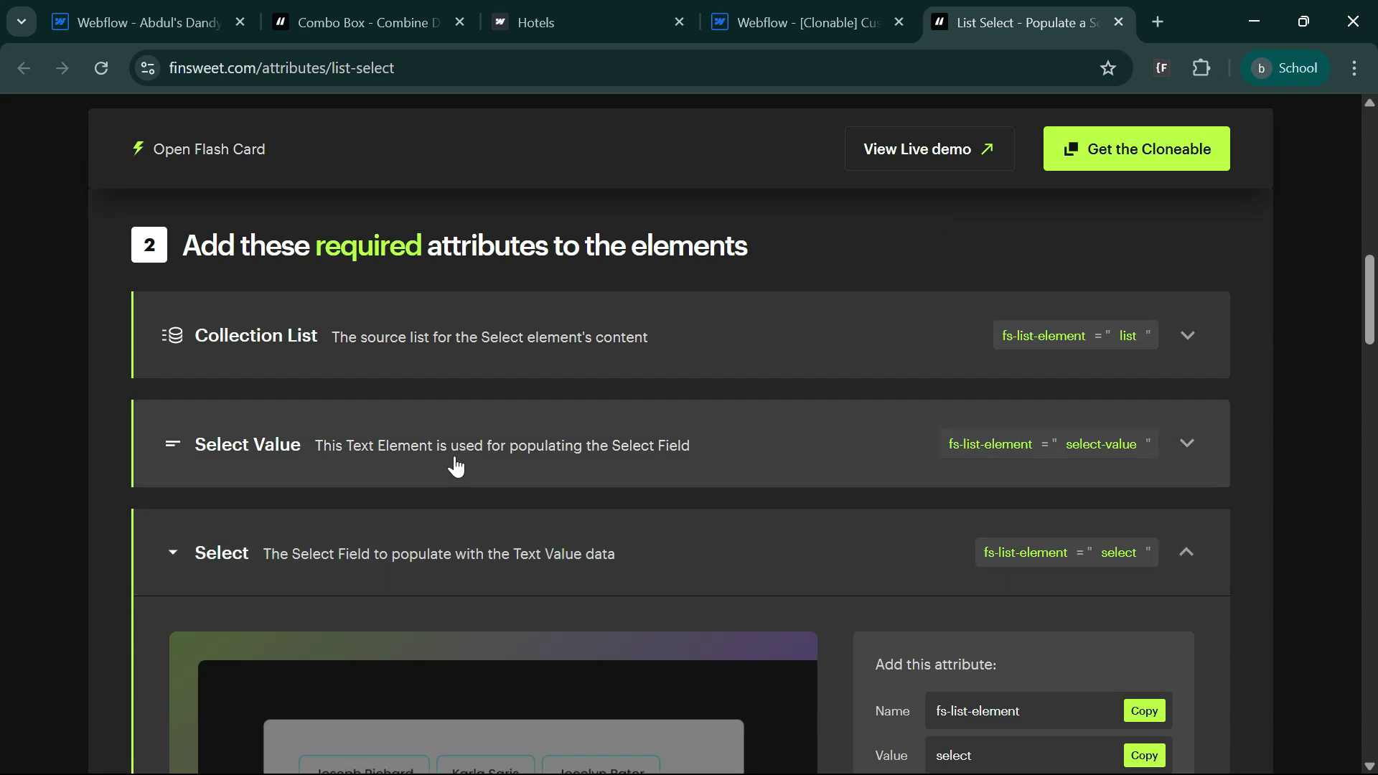
left_click(385, 446)
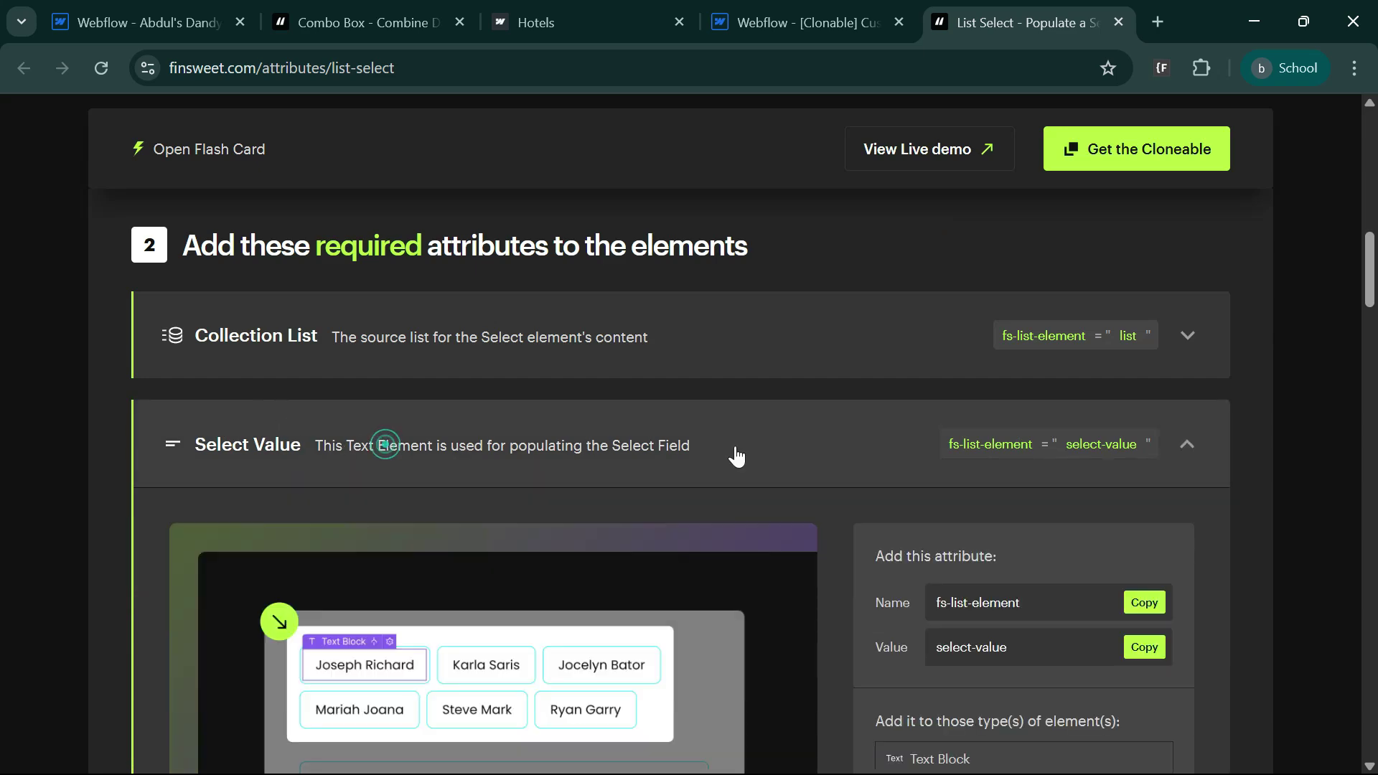
left_click(989, 447)
left_click(185, 13)
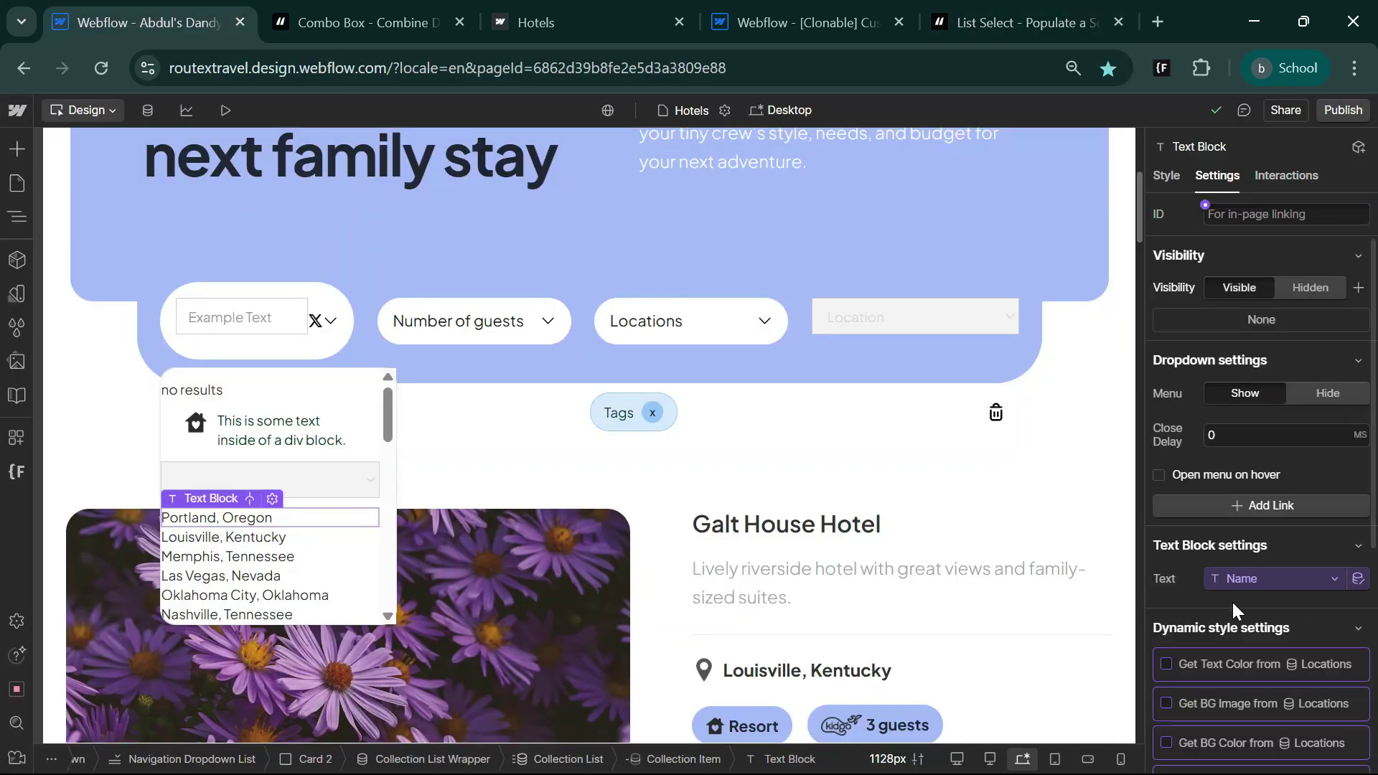
Step: Add the custom attribute fs-list-element with value select-value, copied from the List Select documentation, to the Text Block
scroll(1248, 632, "down", 5)
left_click(1358, 652)
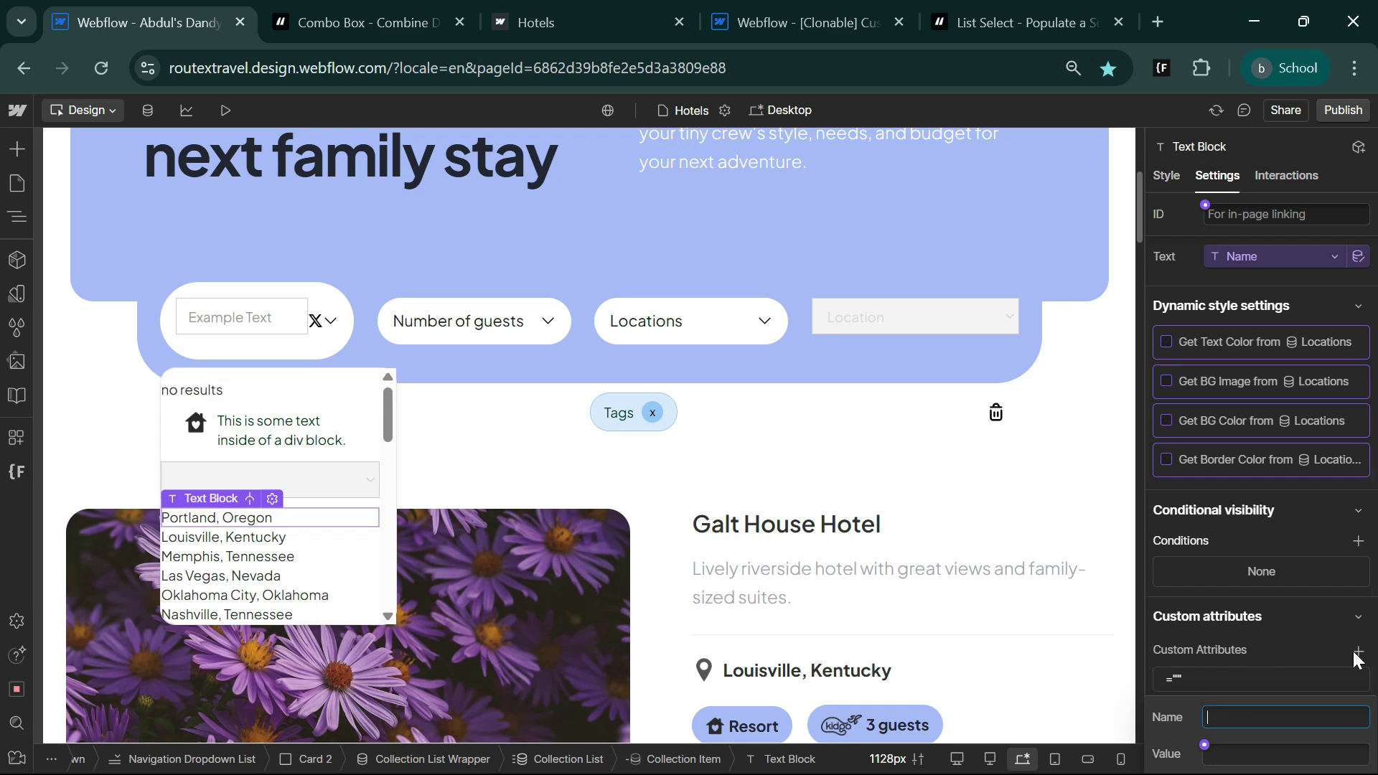
key("ctrl+v")
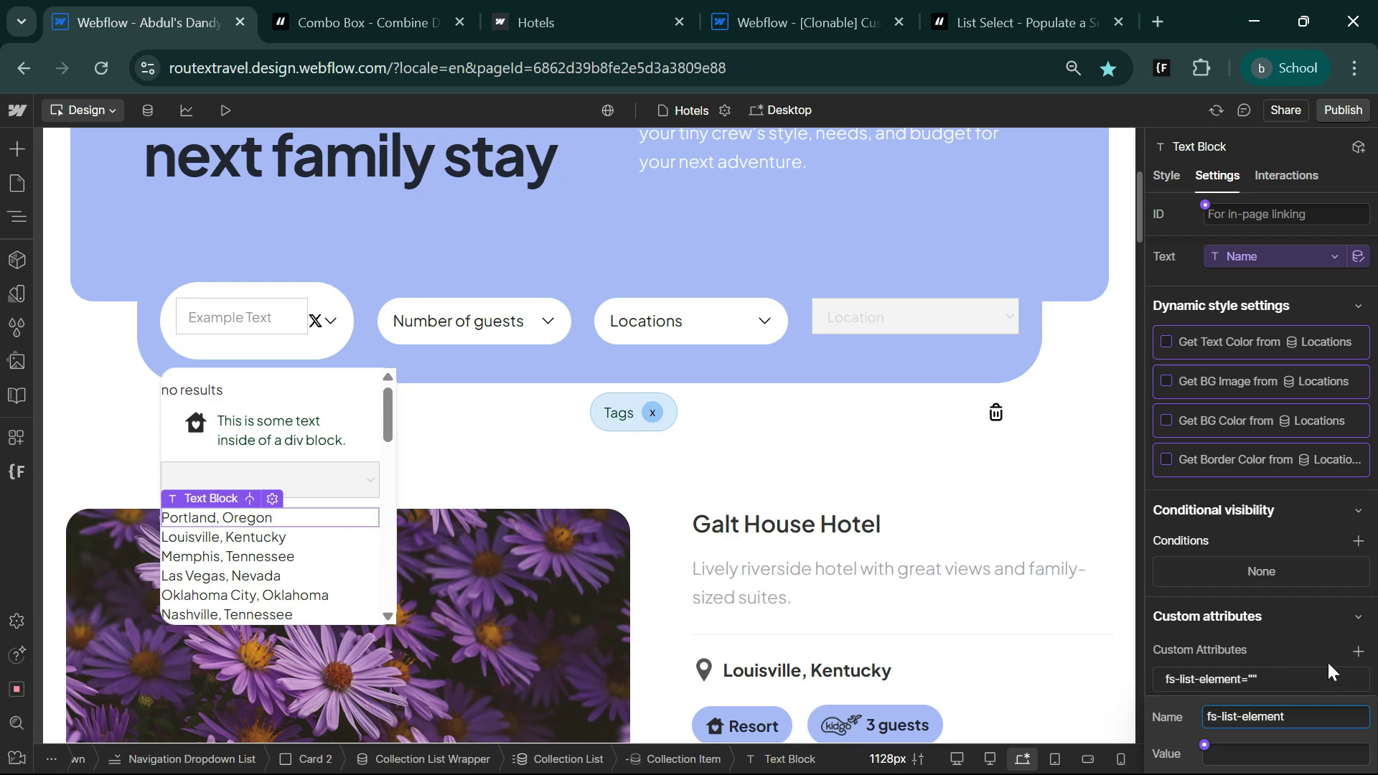
left_click(1020, 22)
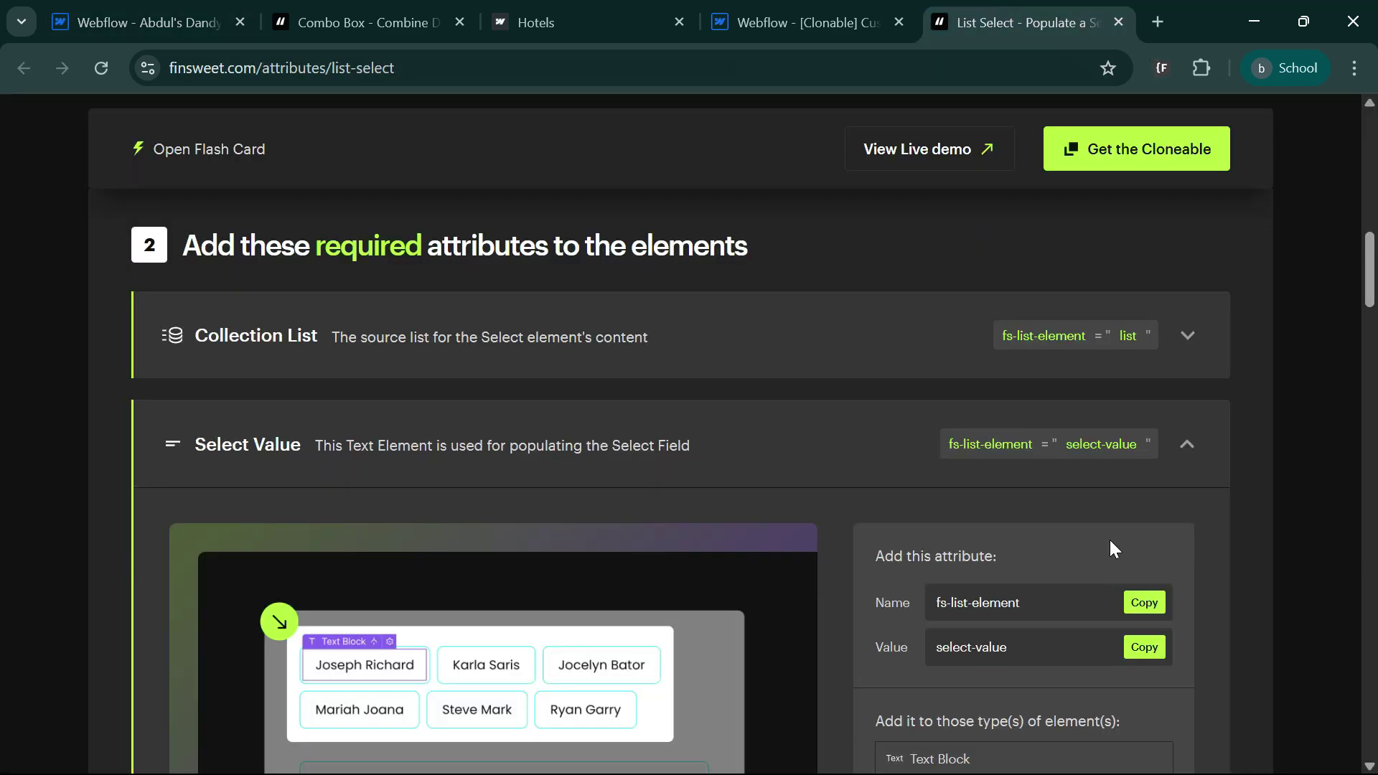
left_click(1077, 449)
left_click(144, 22)
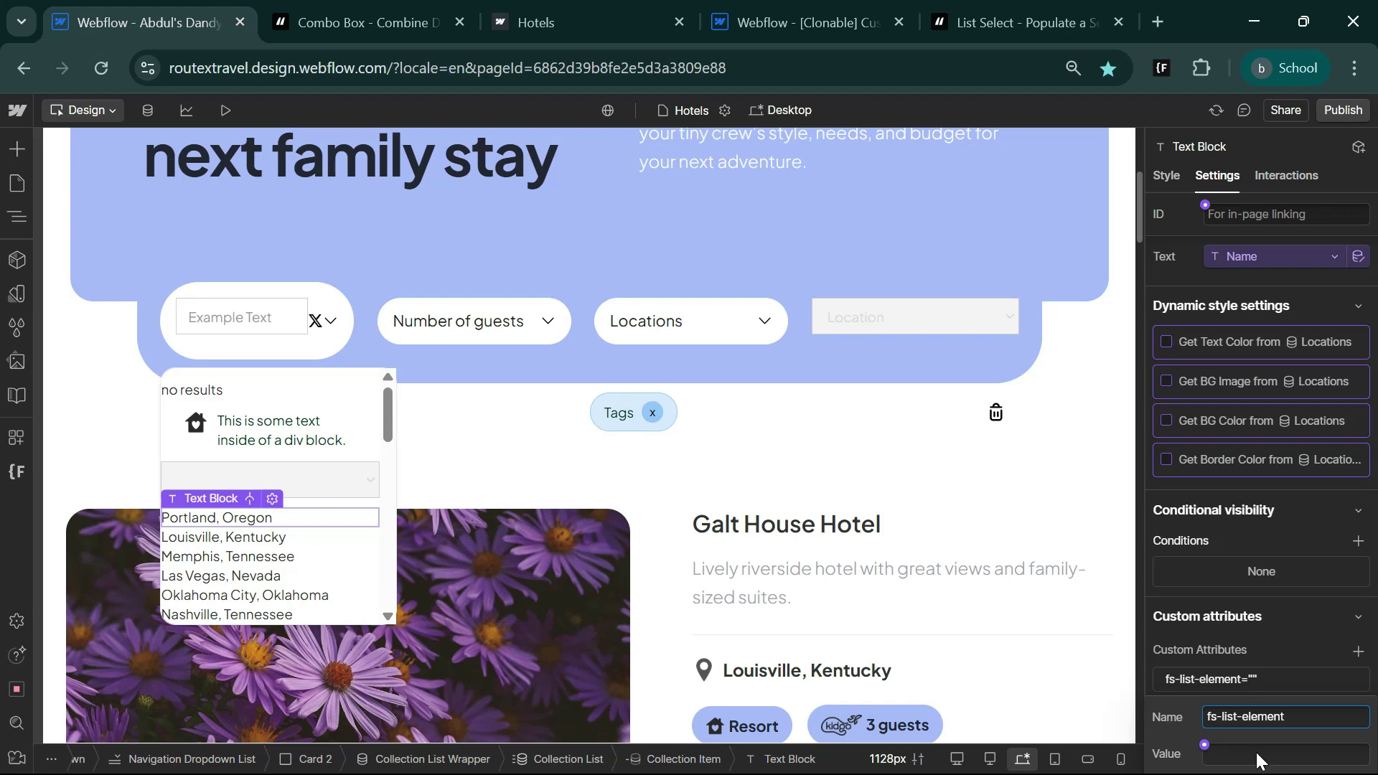
key("ctrl+v")
Step: Give the Collection List the custom attribute fs-list-element with value list, taken from the Collection List section of the documentation
left_click(1019, 22)
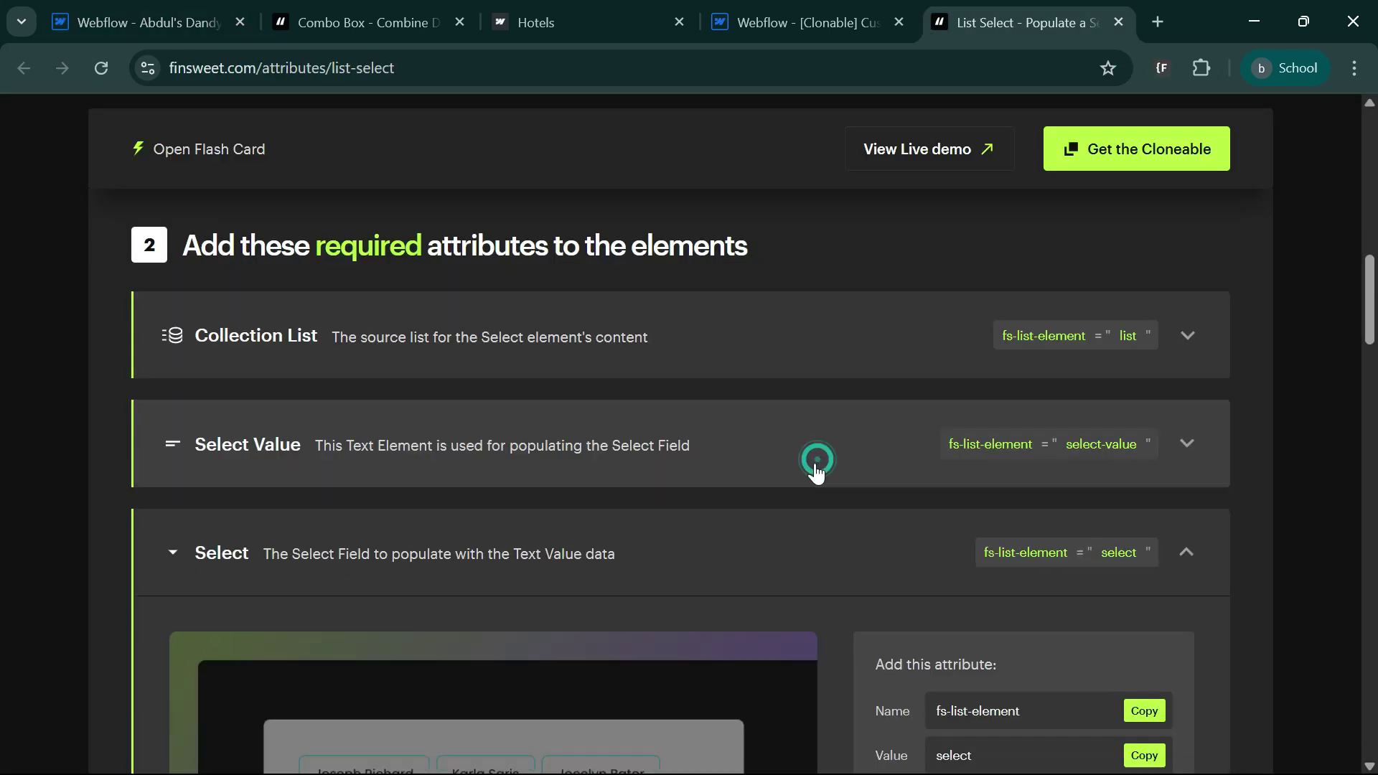
left_click(538, 345)
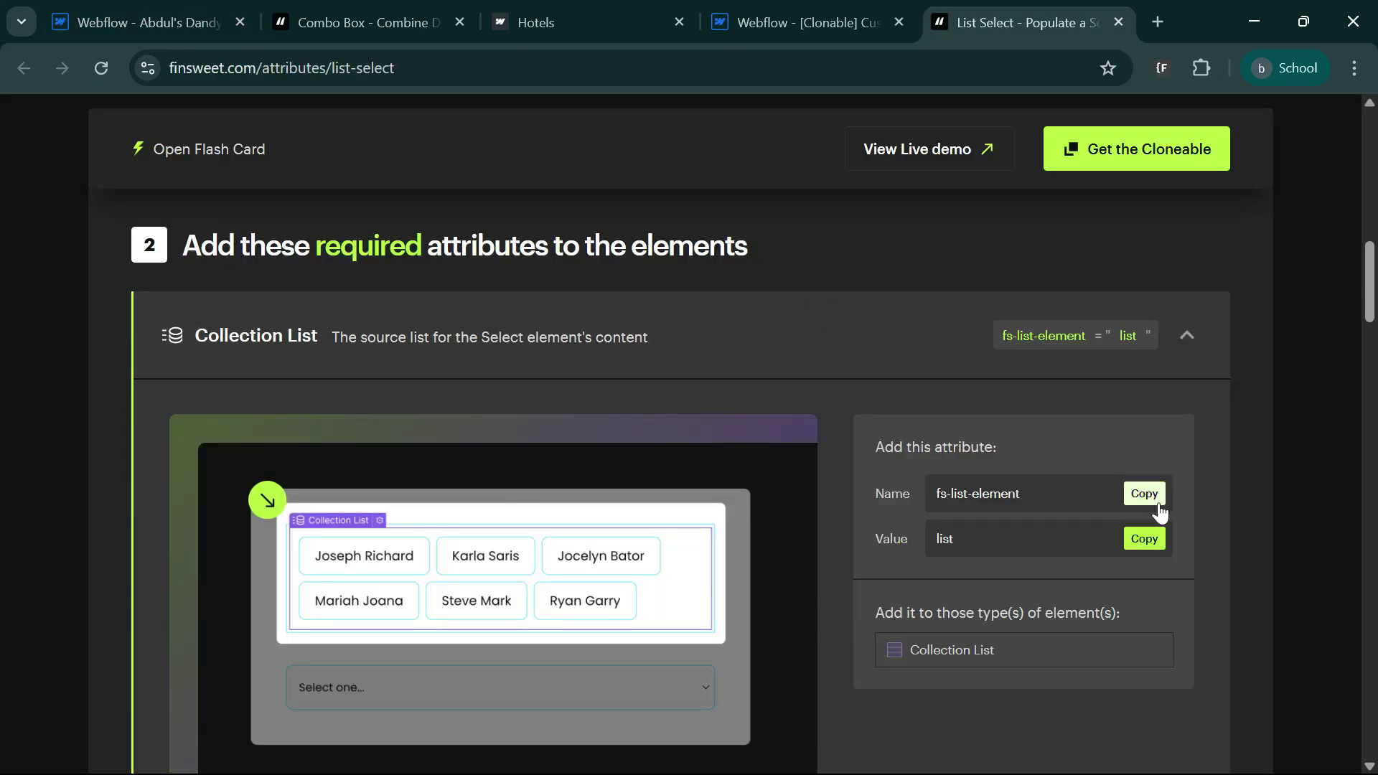
left_click(1151, 540)
left_click(140, 18)
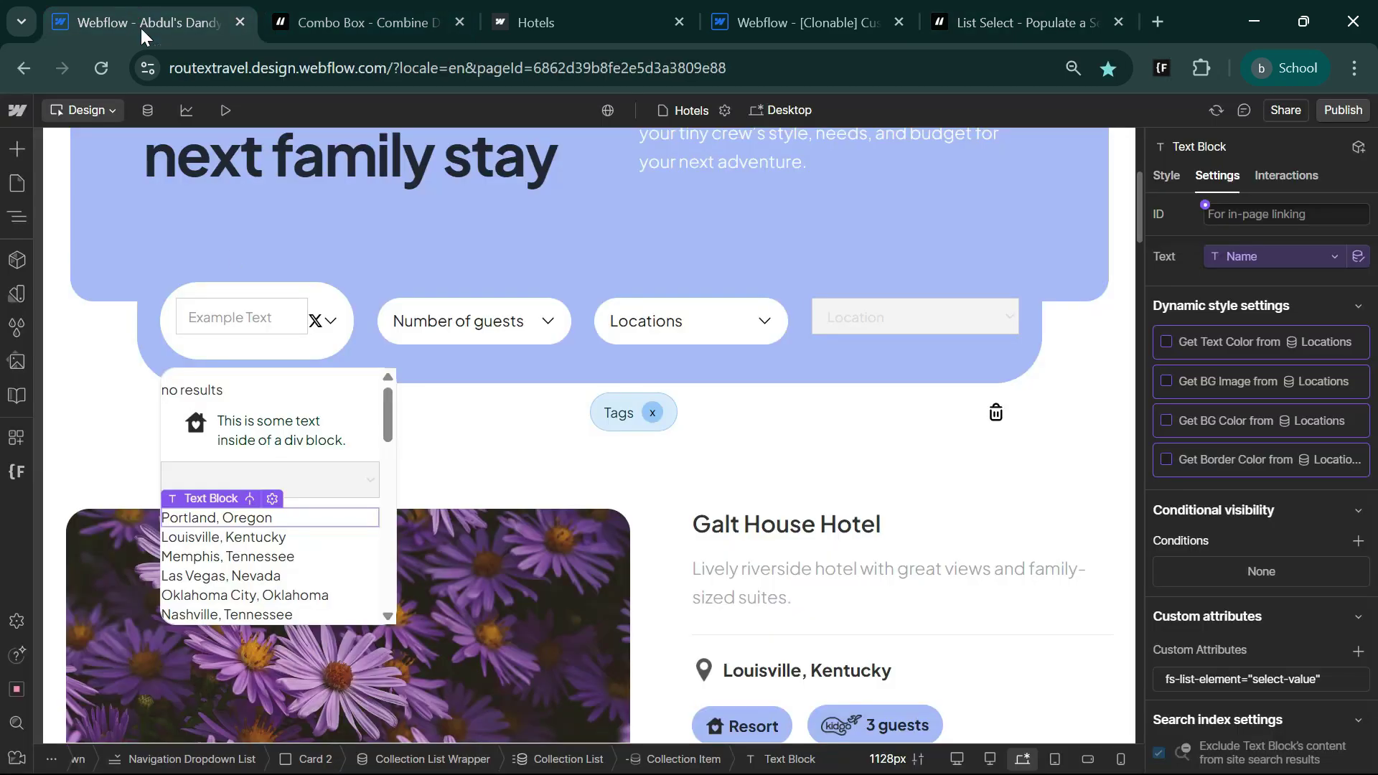
left_click(556, 761)
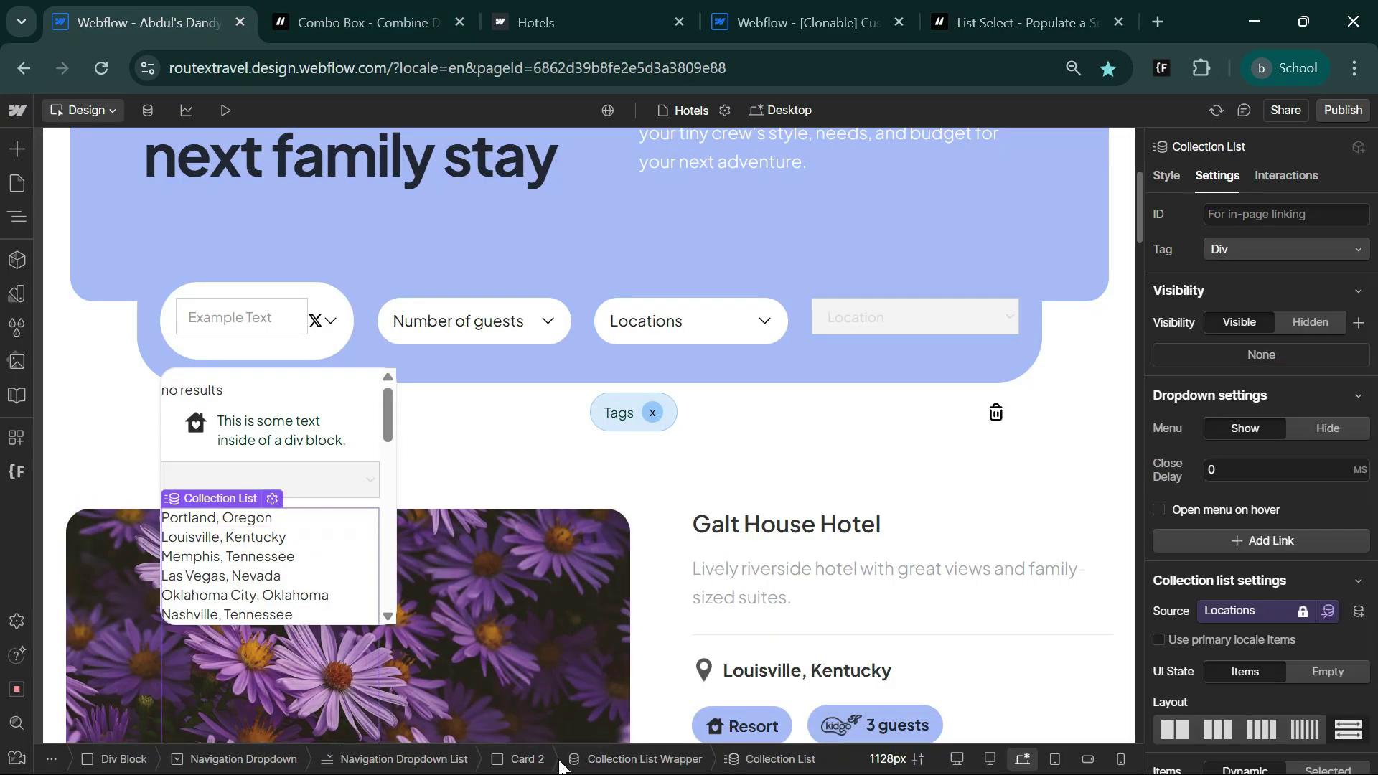
scroll(1361, 648, "down", 5)
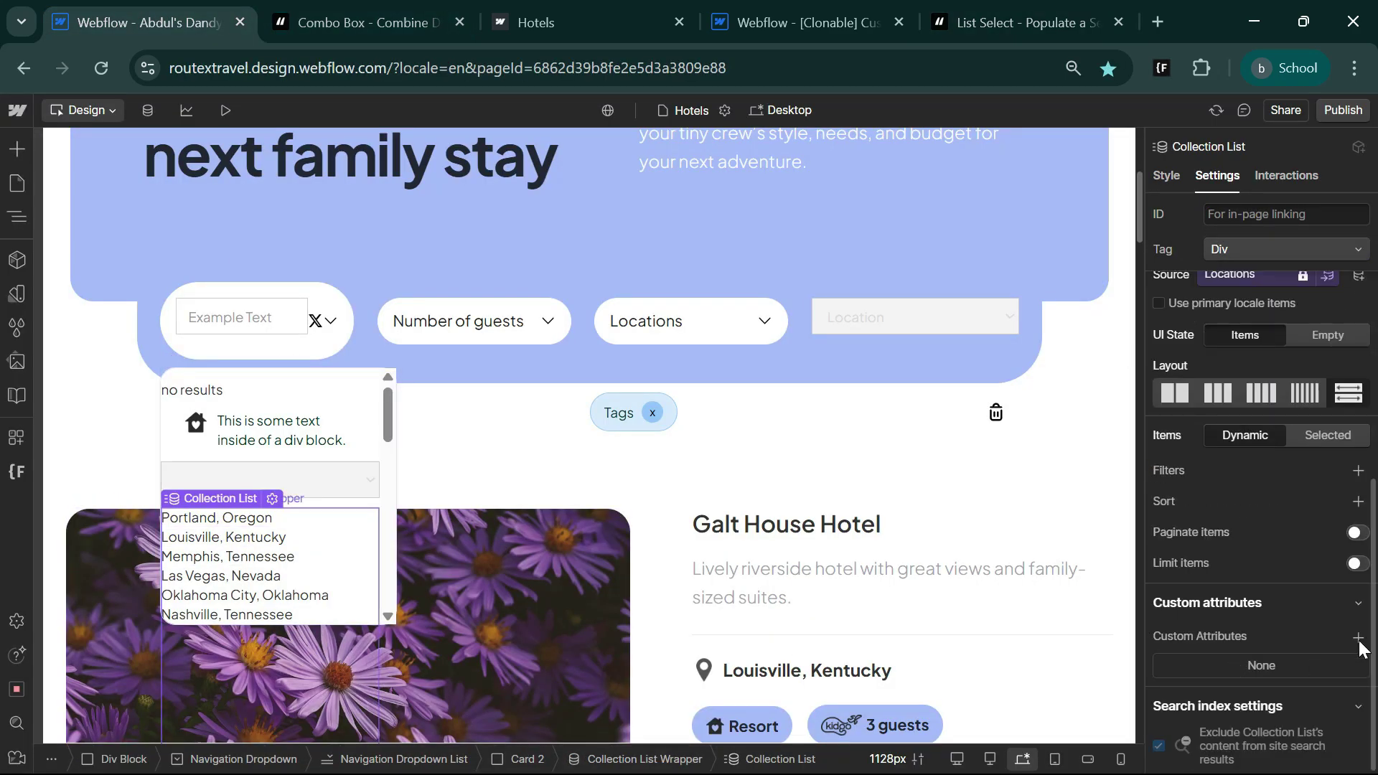
left_click(1359, 637)
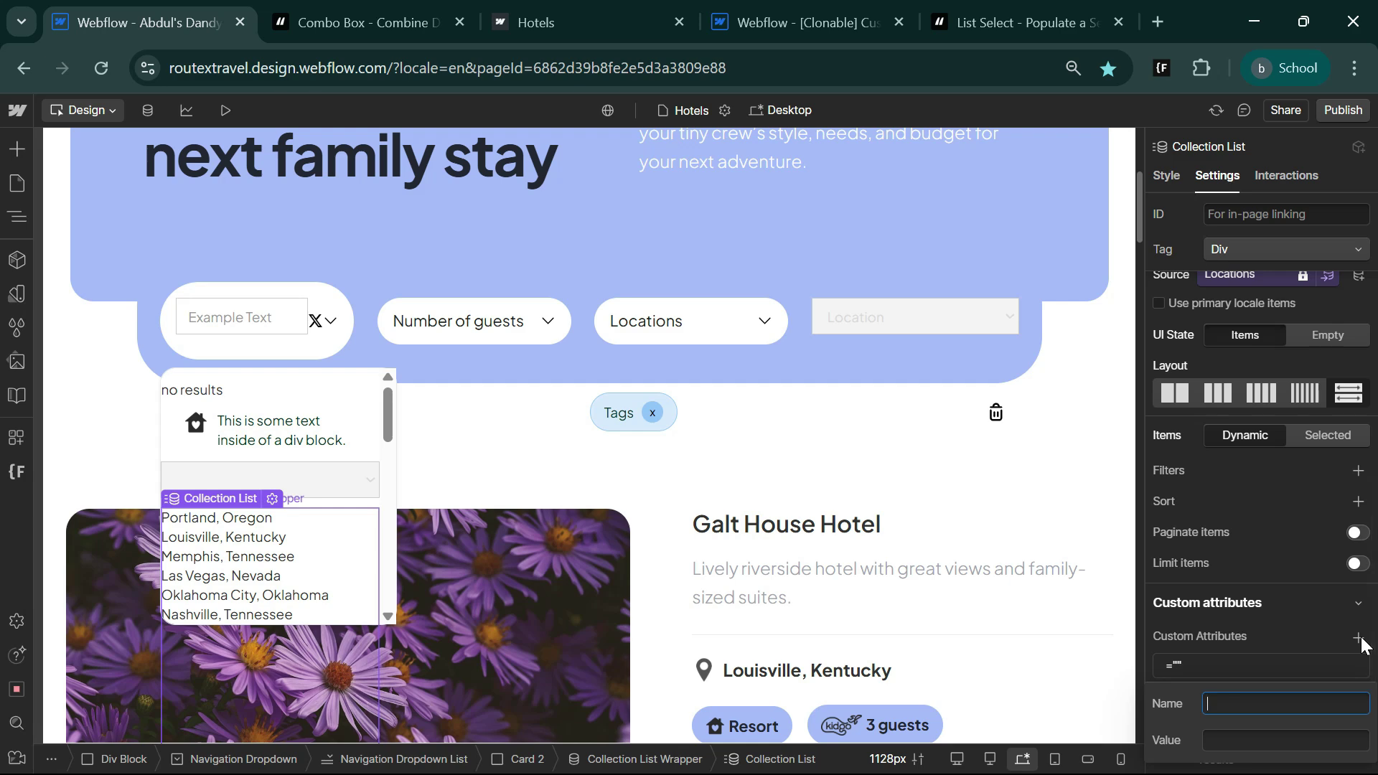
left_click(1285, 740)
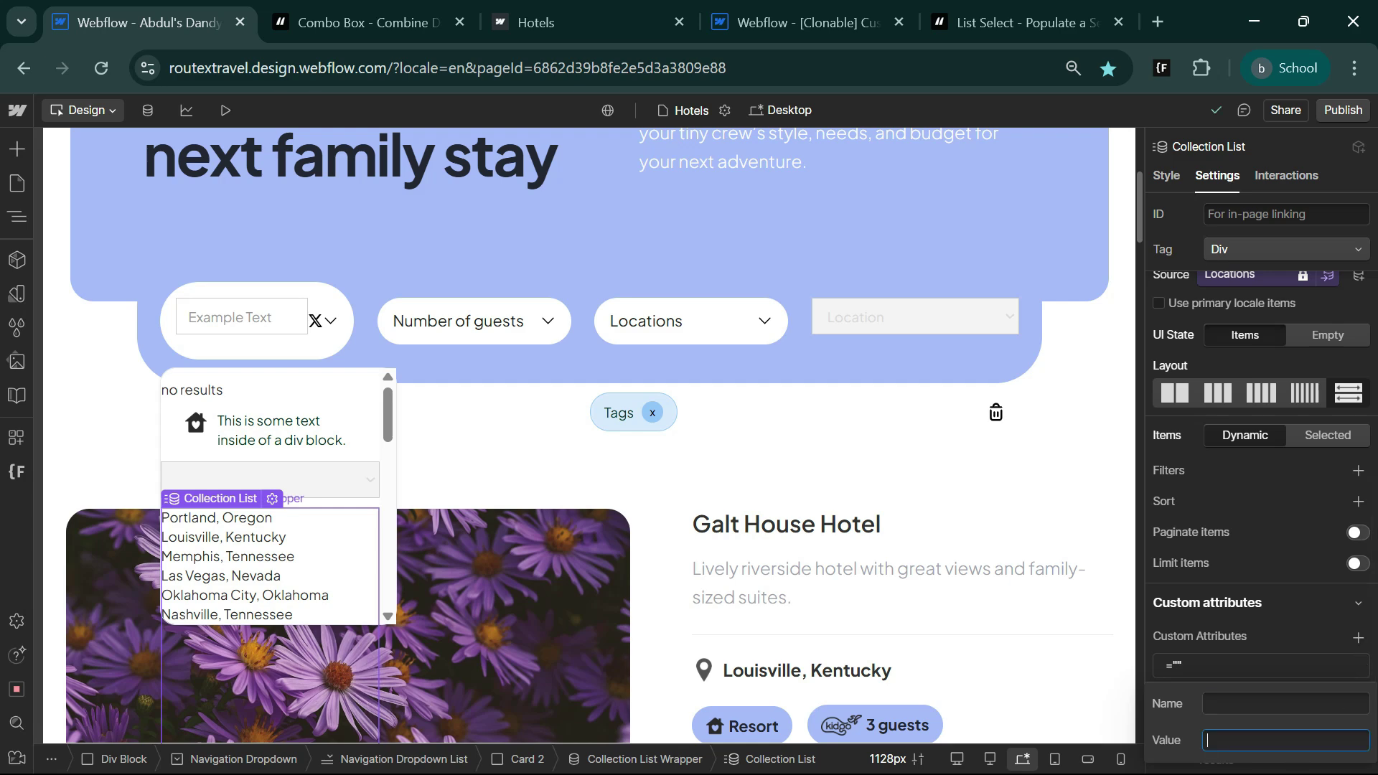
left_click(1285, 704)
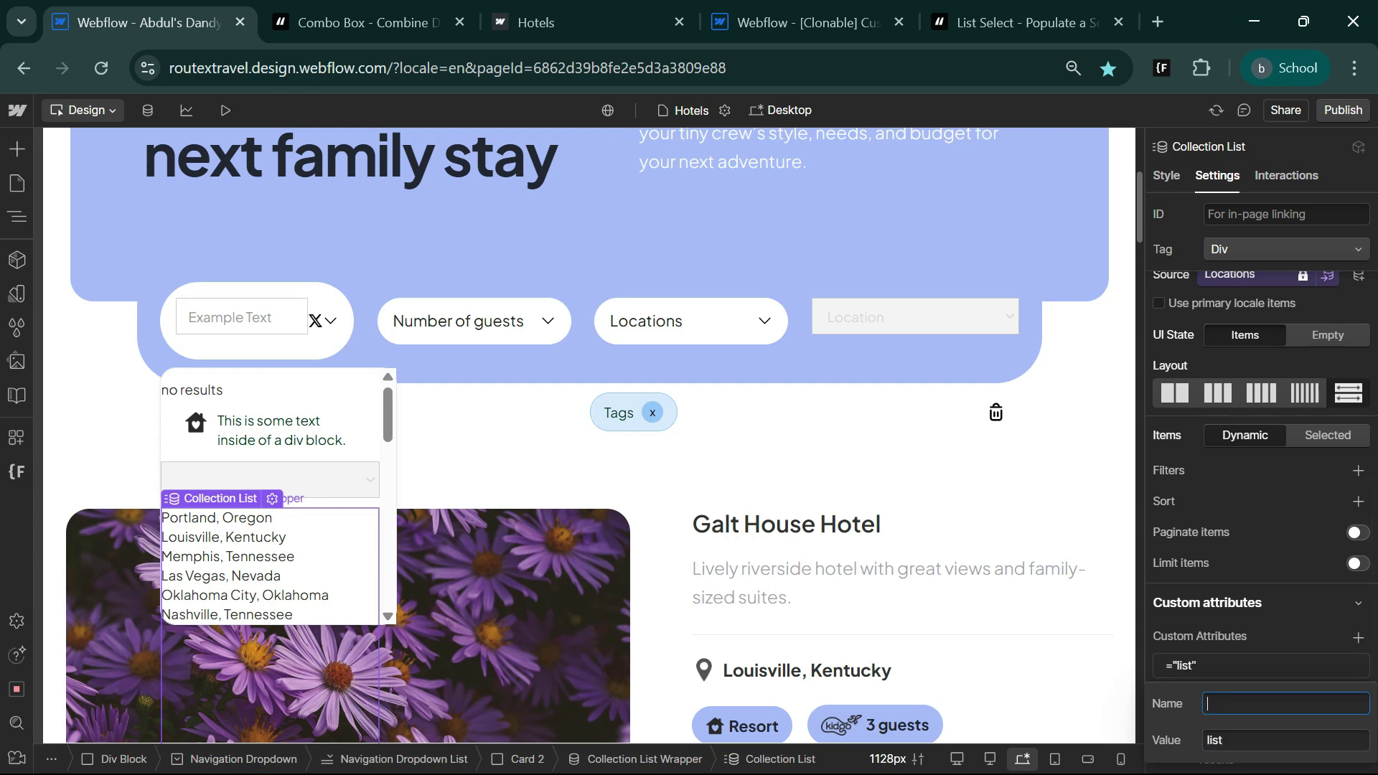
key("super+v")
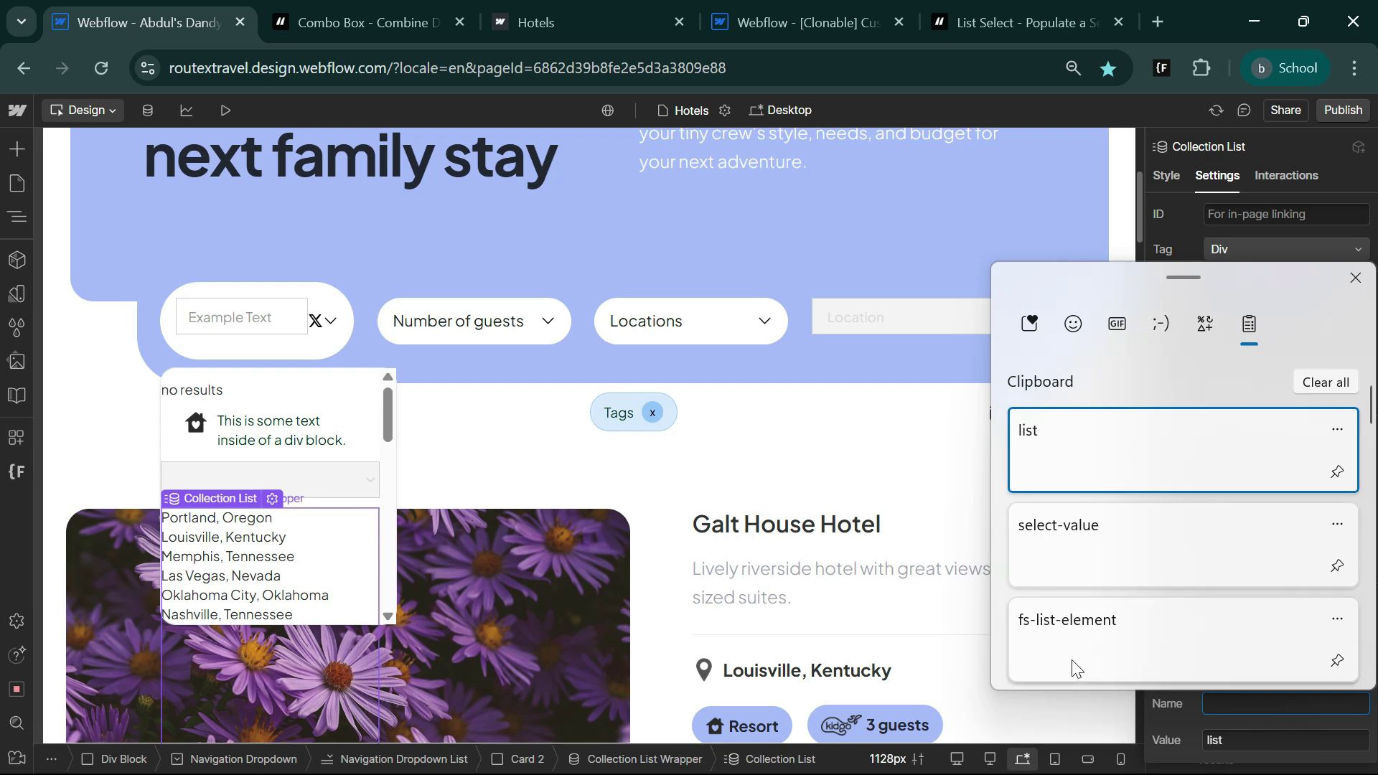
left_click(1095, 624)
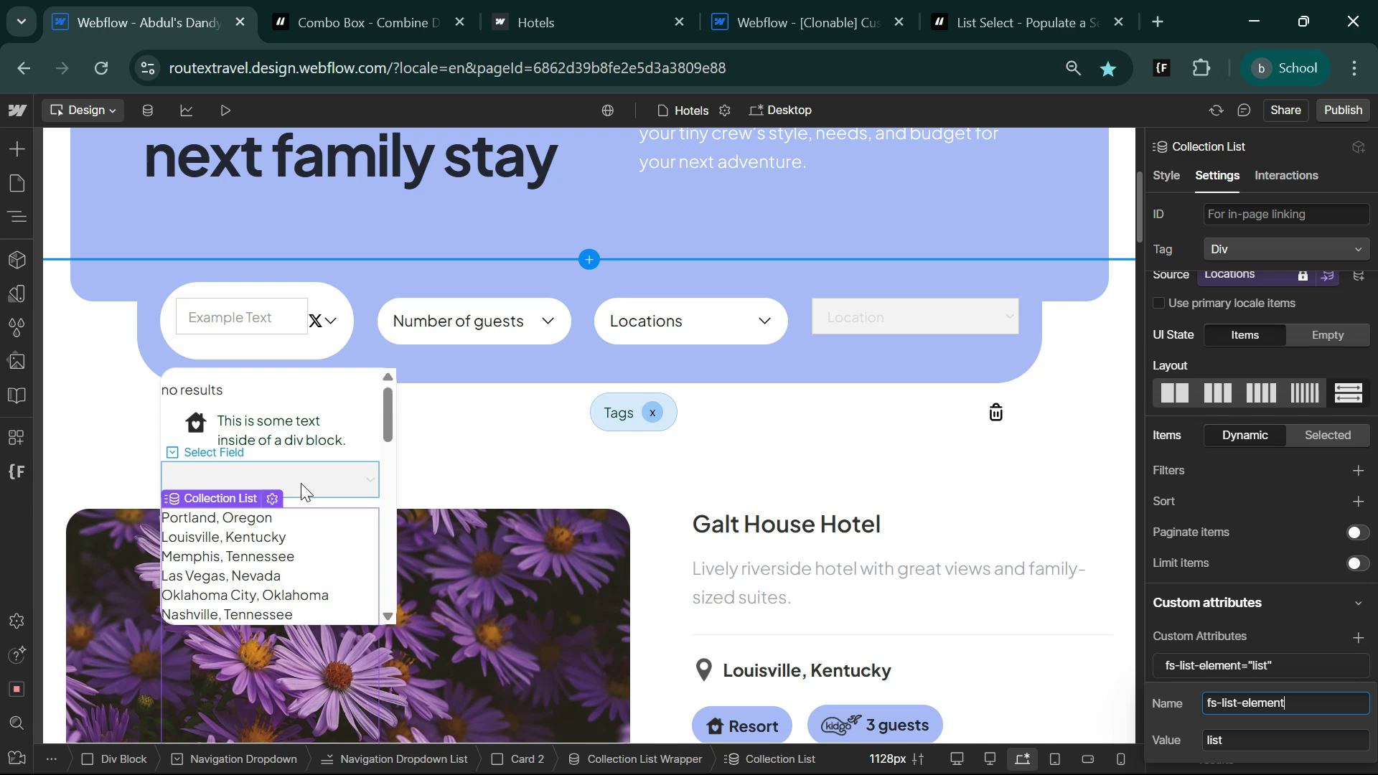
Step: Copy the fs-list-element name from the documentation's Select section and add it as a custom attribute on the first dropdown's Select Field
left_click(1040, 15)
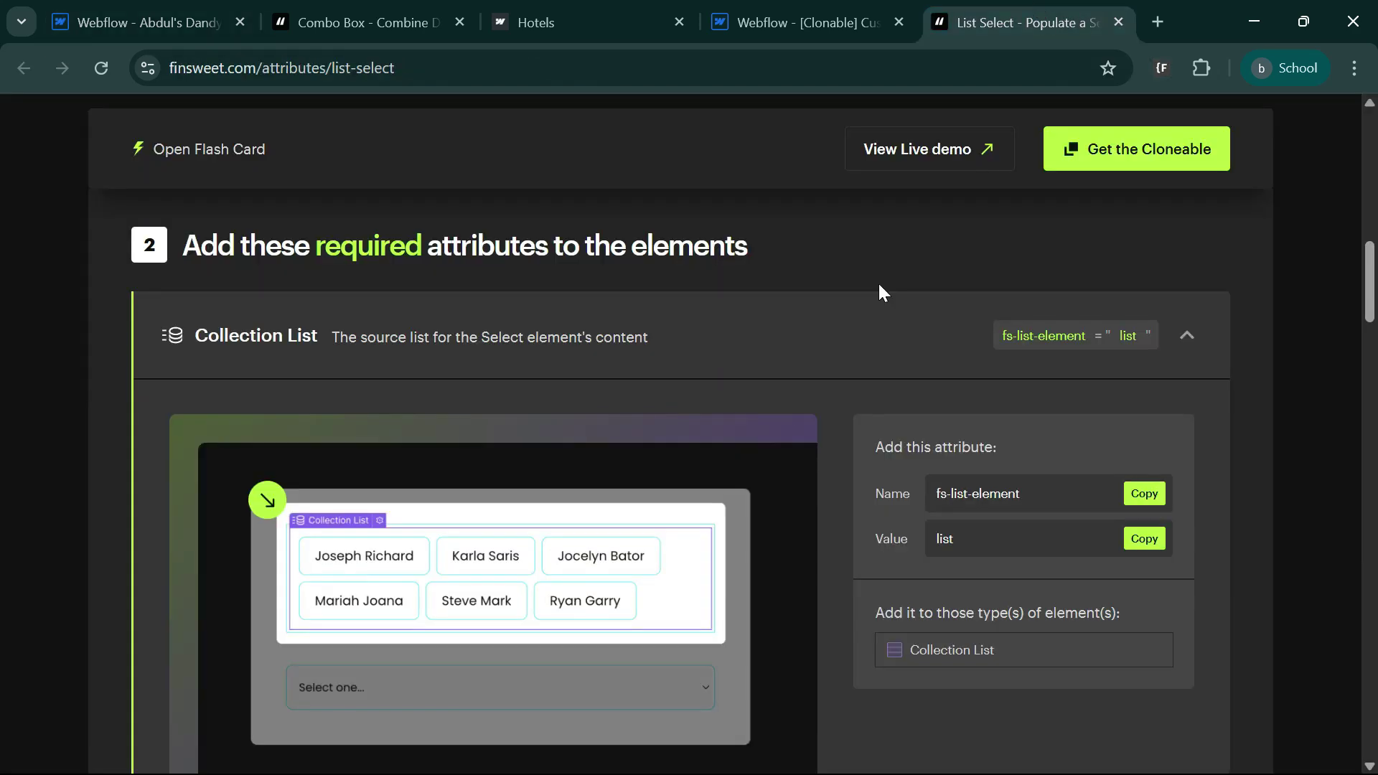
left_click(580, 369)
scroll(539, 556, "down", 3)
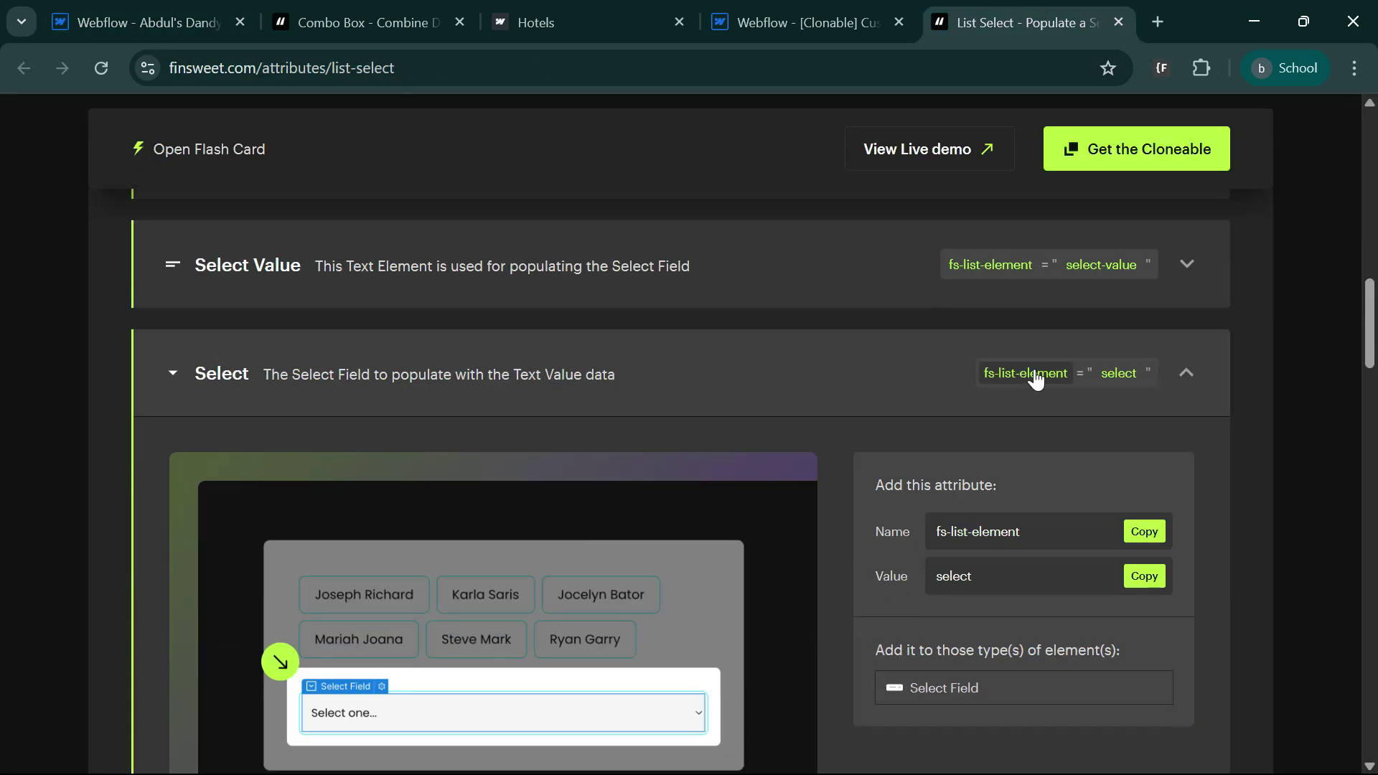
left_click(1036, 378)
key("ctrl+Tab")
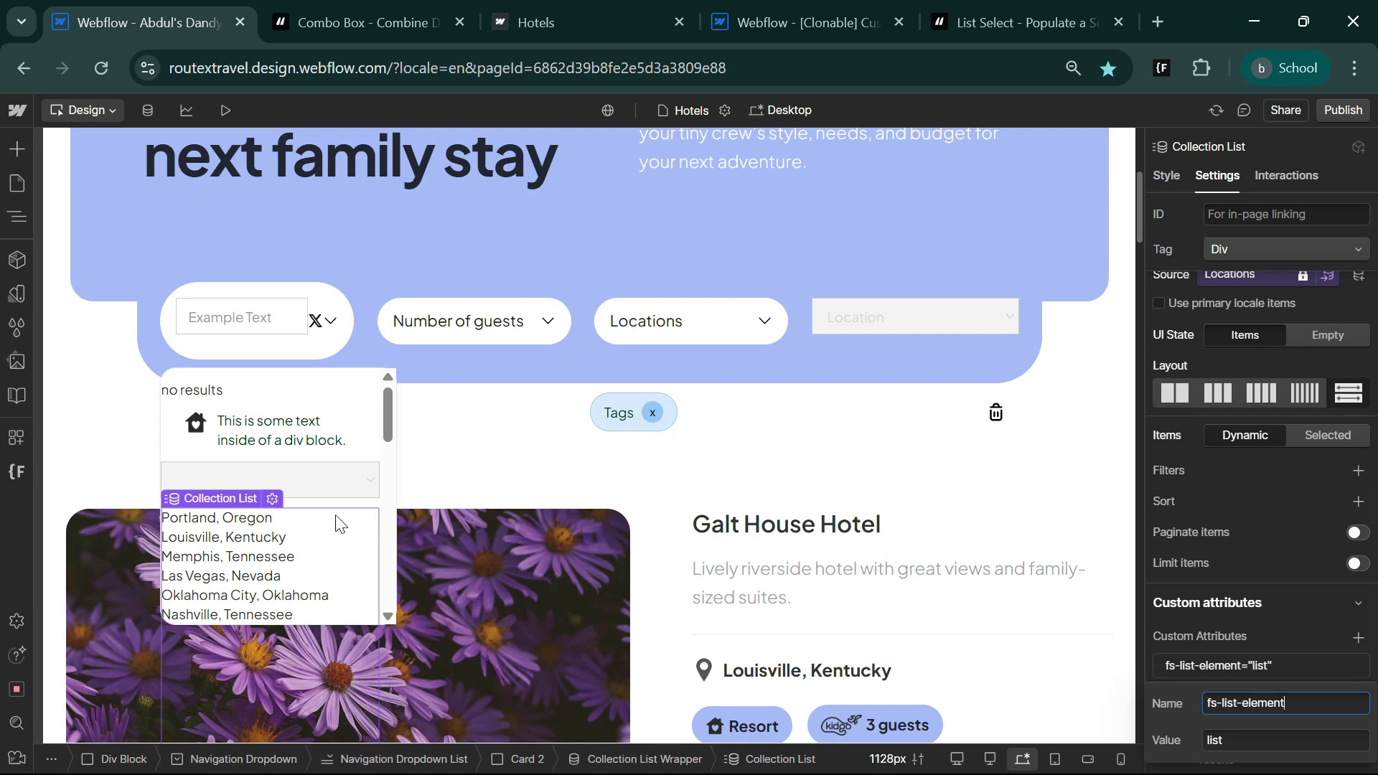
left_click(269, 480)
scroll(1357, 631, "down", 2)
left_click(1359, 626)
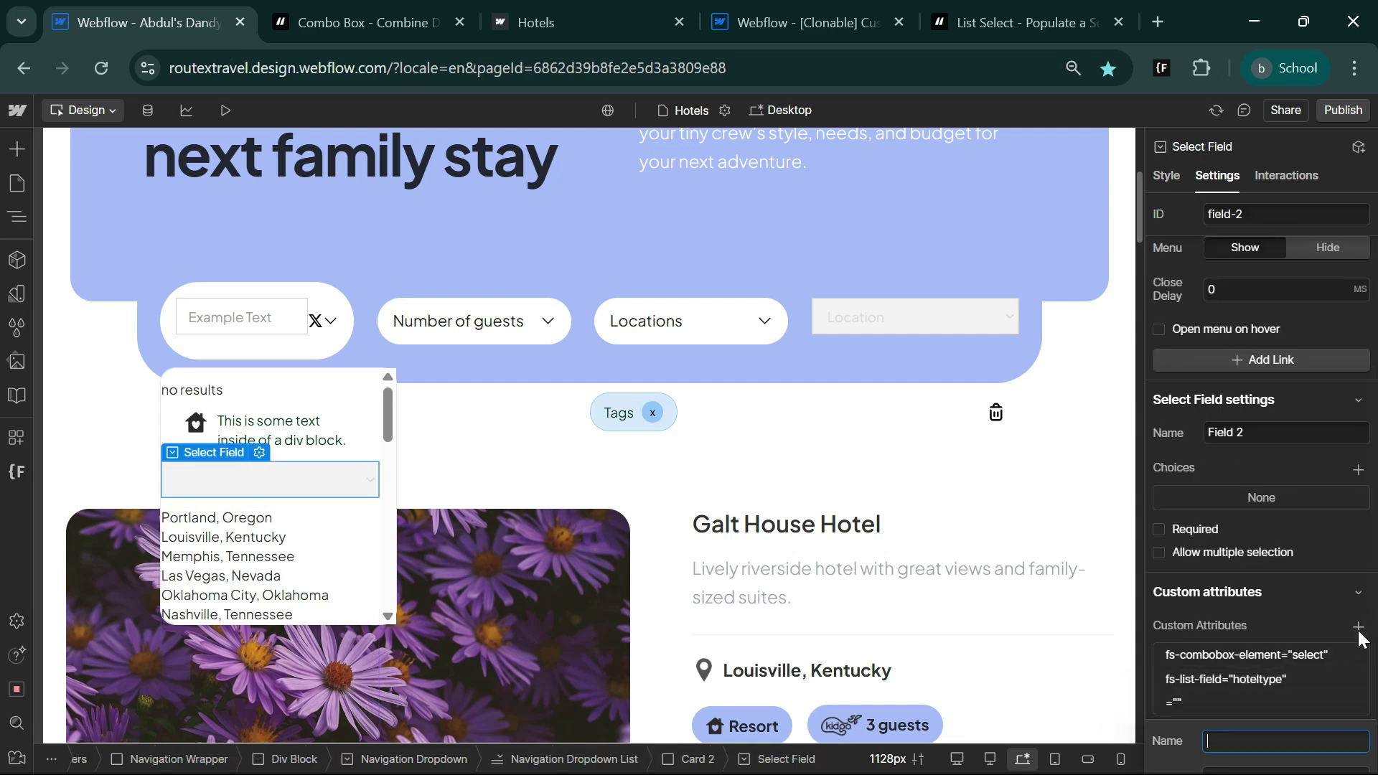
key("ctrl+v")
Step: Set the Select Field's fs-list-element attribute value to select, copied from the documentation
left_click(1026, 22)
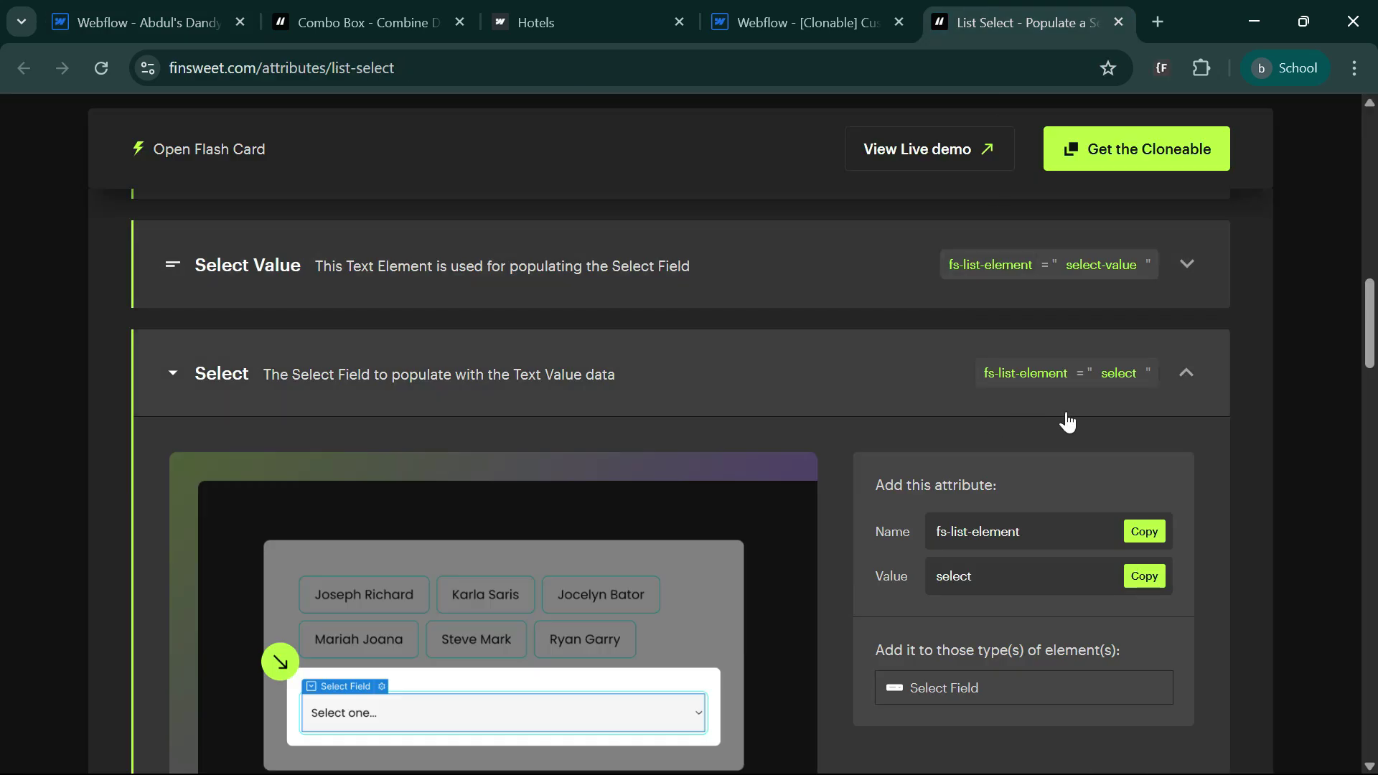
left_click(1118, 373)
left_click(156, 10)
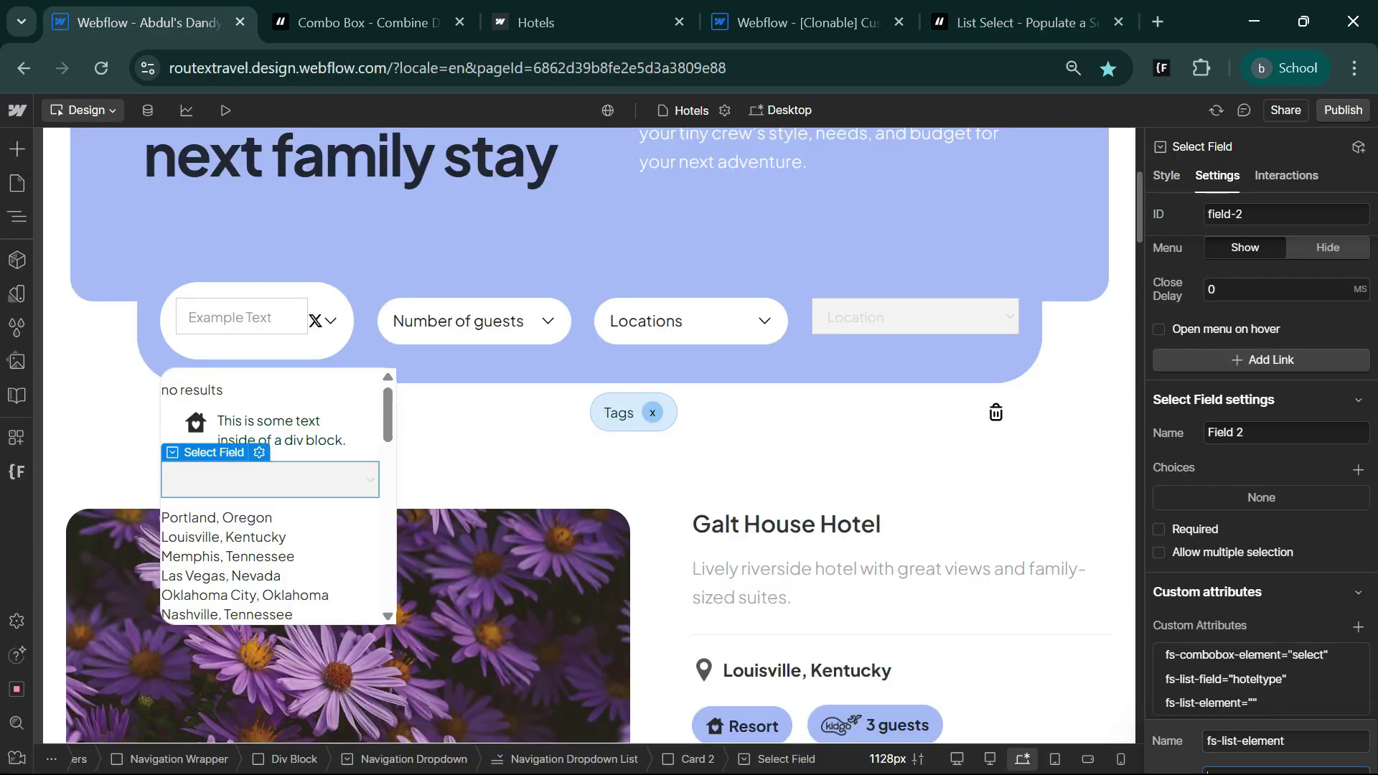
key("Tab")
key("ctrl+v")
key("Return")
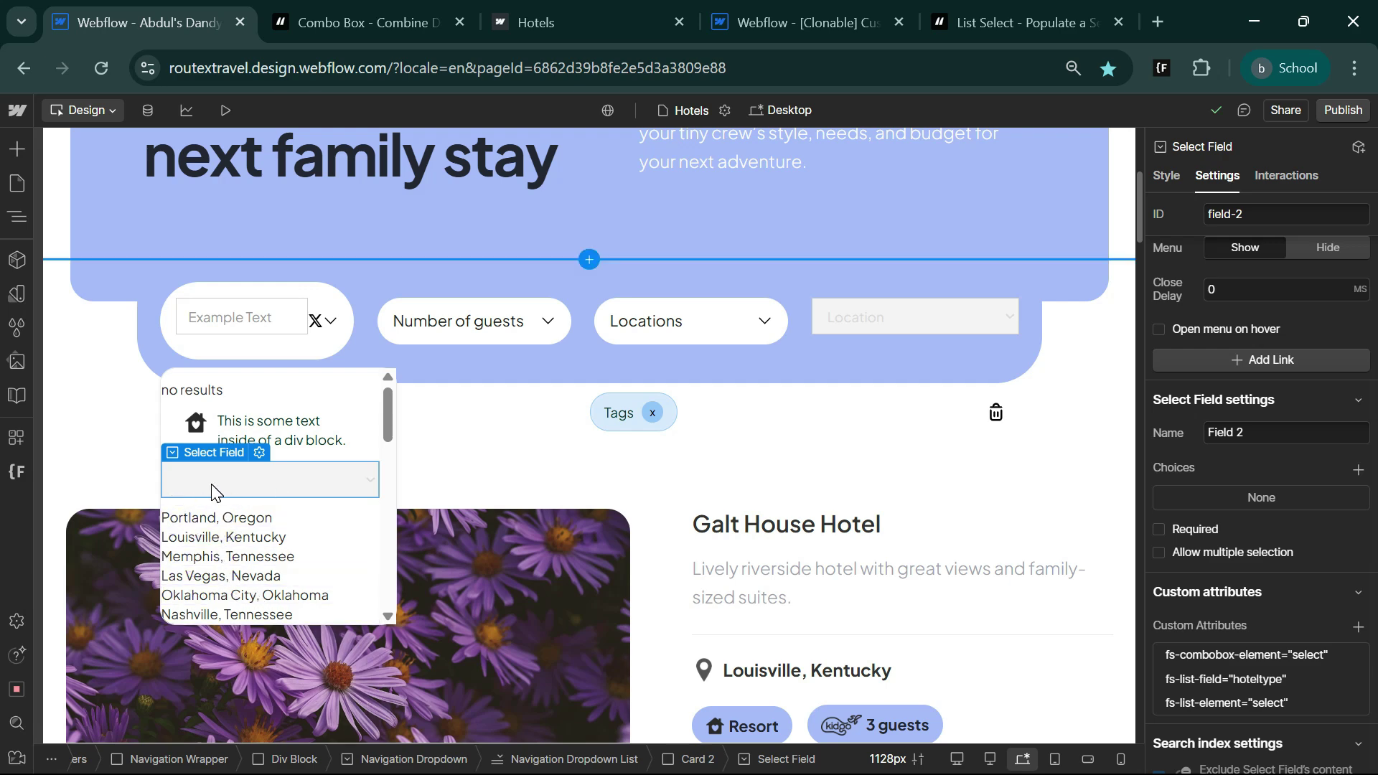
Step: Open the Select Field's fs-list-field attribute and select its value for editing
left_click(1259, 680)
left_click(1231, 754)
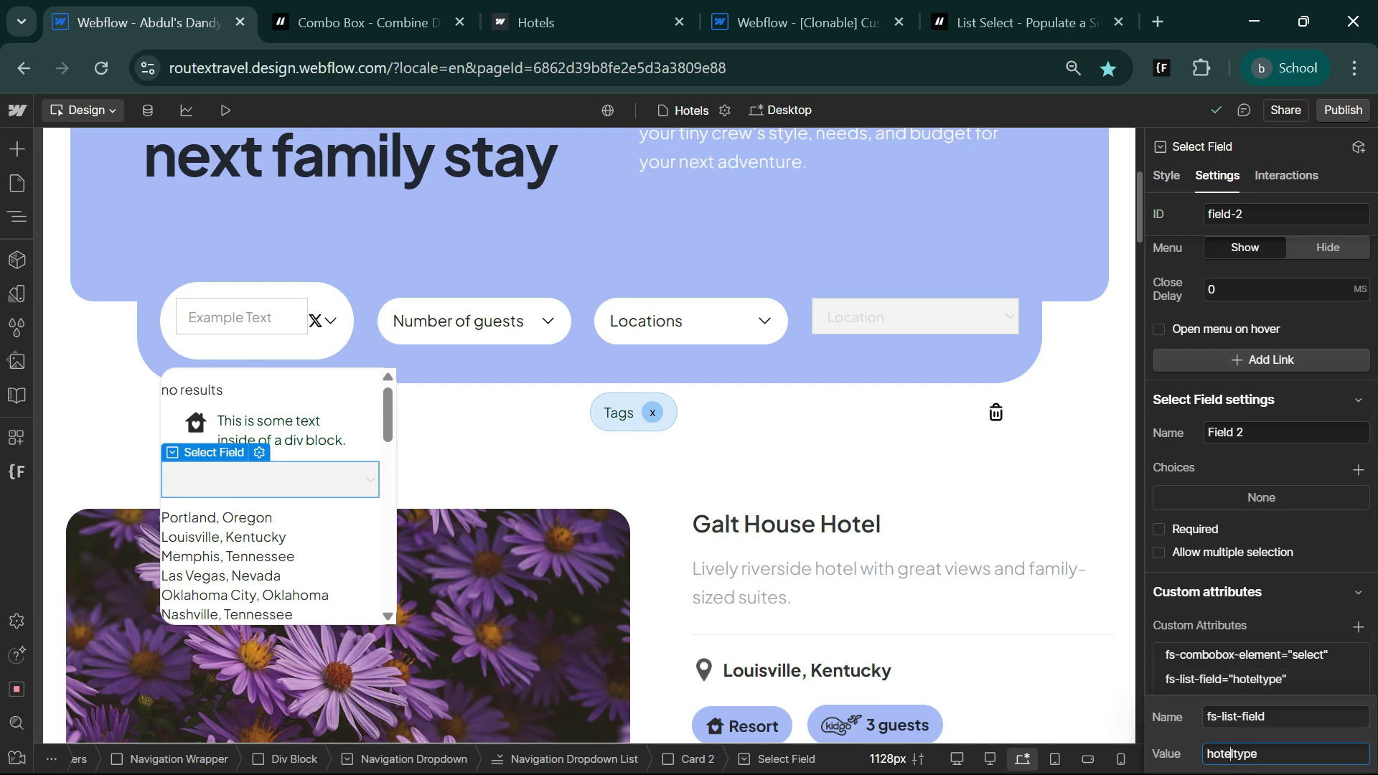
double_click(1230, 754)
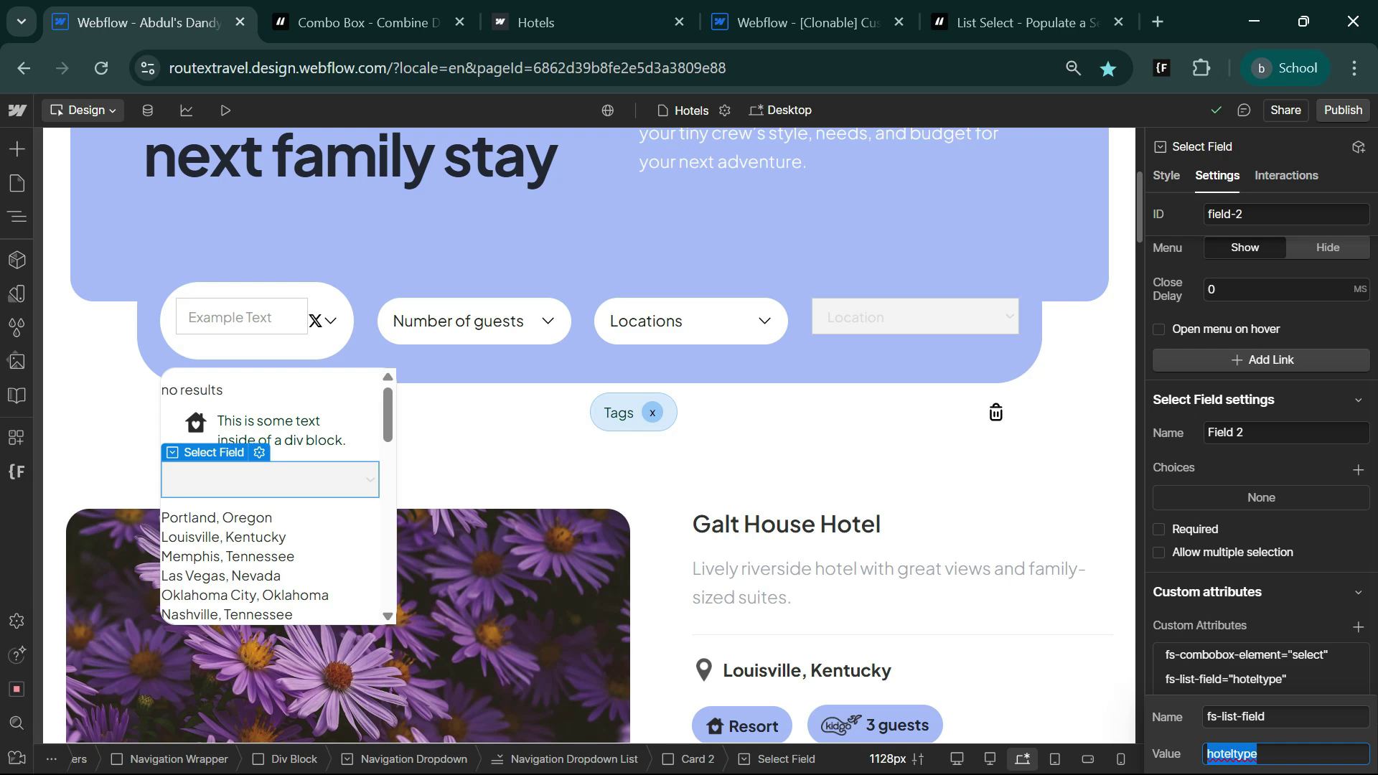
Step: Apply the existing hide class to the first dropdown's Select Field
left_click(1166, 175)
left_click(1236, 236)
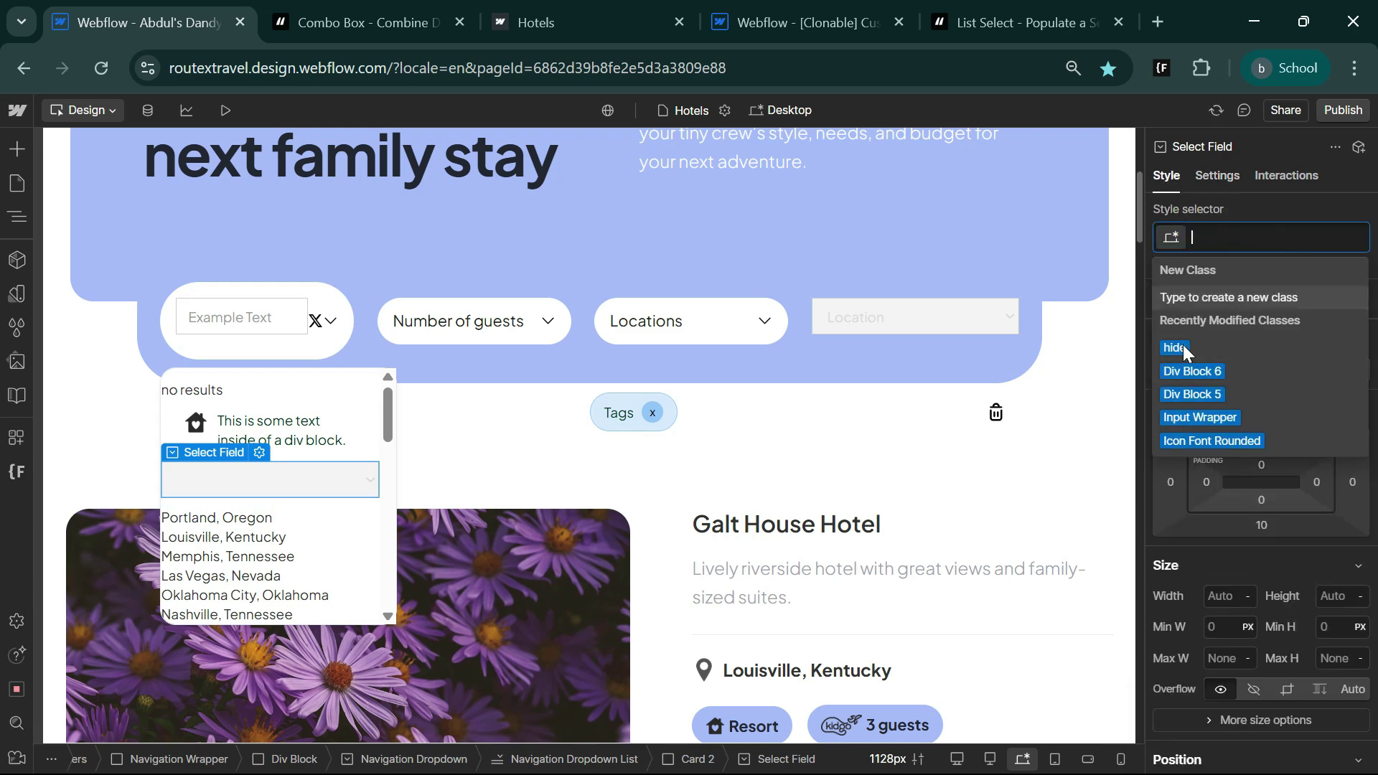
left_click(1182, 348)
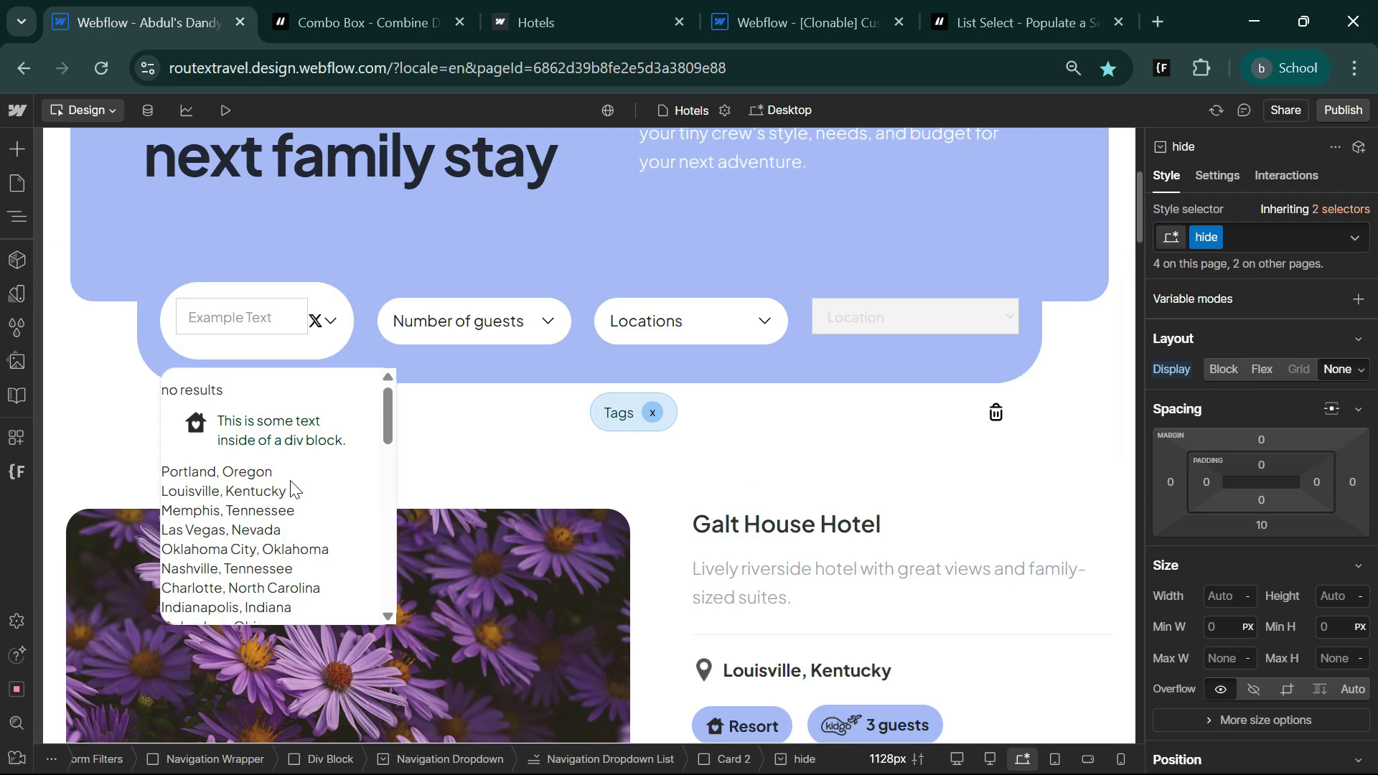
Step: Select the Collection List Wrapper around the location names and apply the hide class to it
left_click(332, 505)
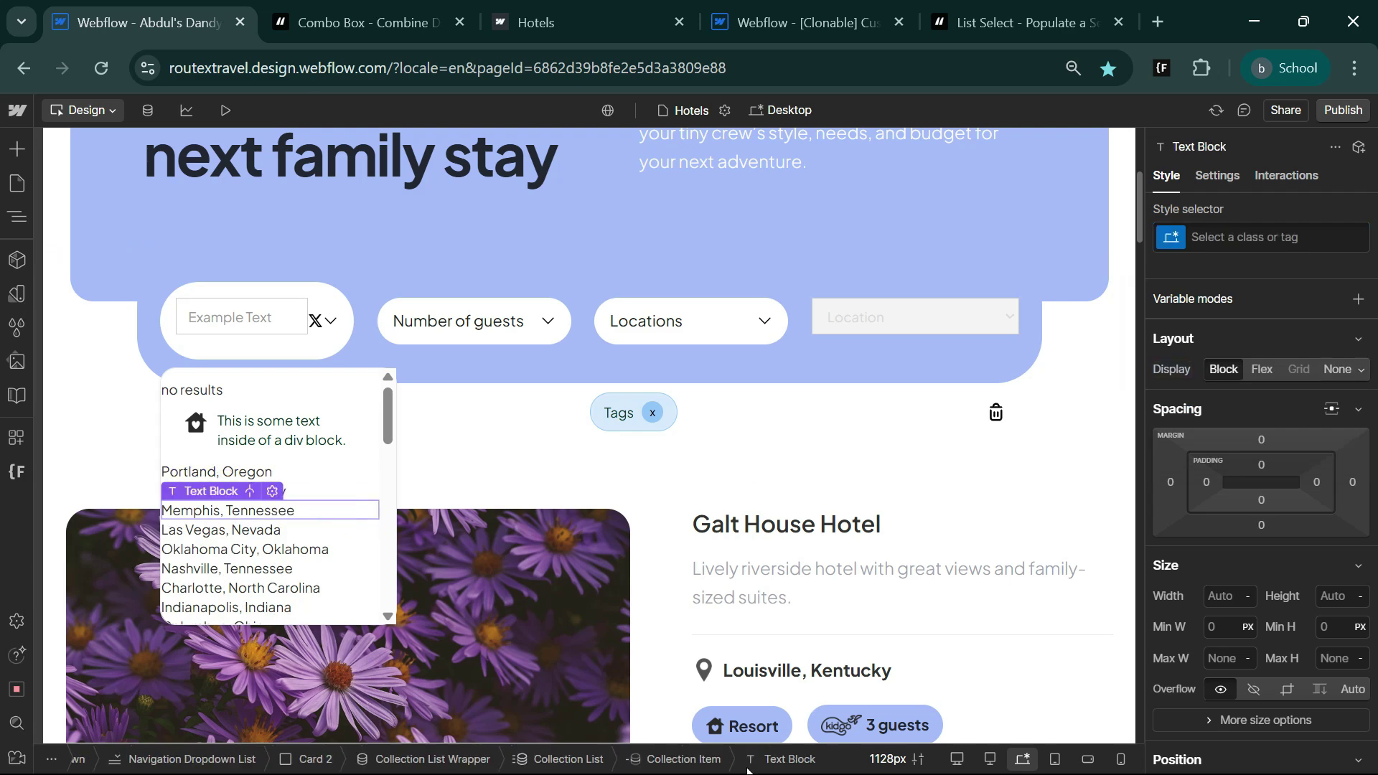
left_click(423, 759)
key("ctrl+Return")
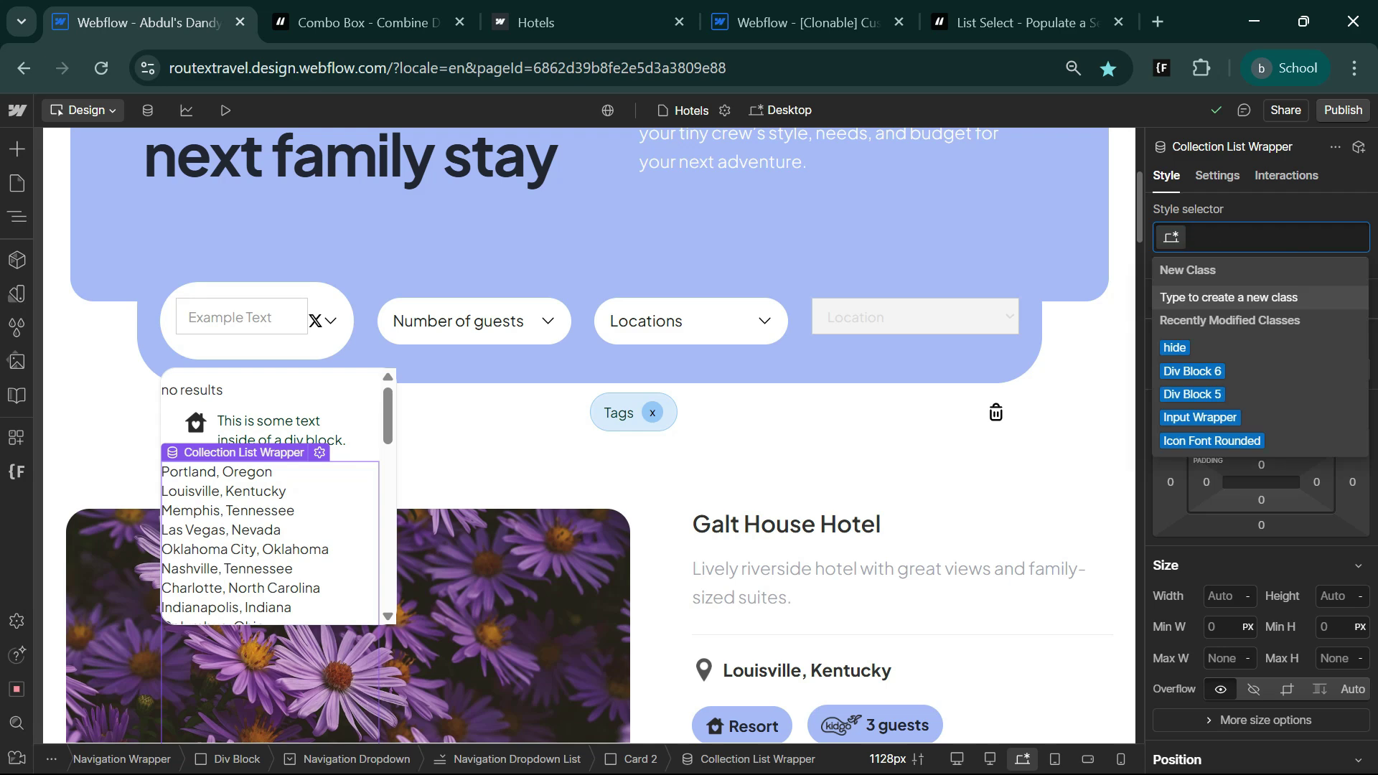
left_click(1214, 349)
Step: Publish the site to the routextravel.webflow.io staging domain and switch to the live Hotels page
left_click(1342, 109)
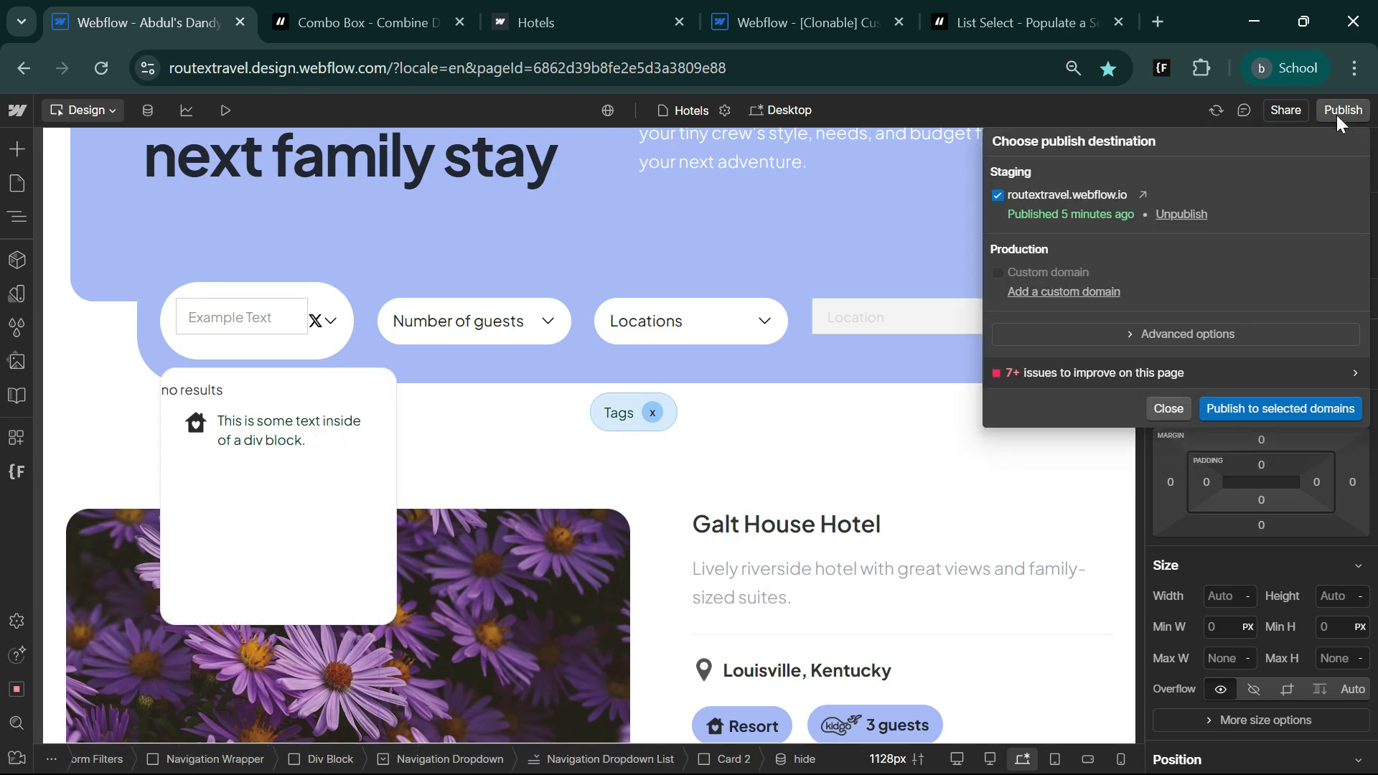
left_click(536, 23)
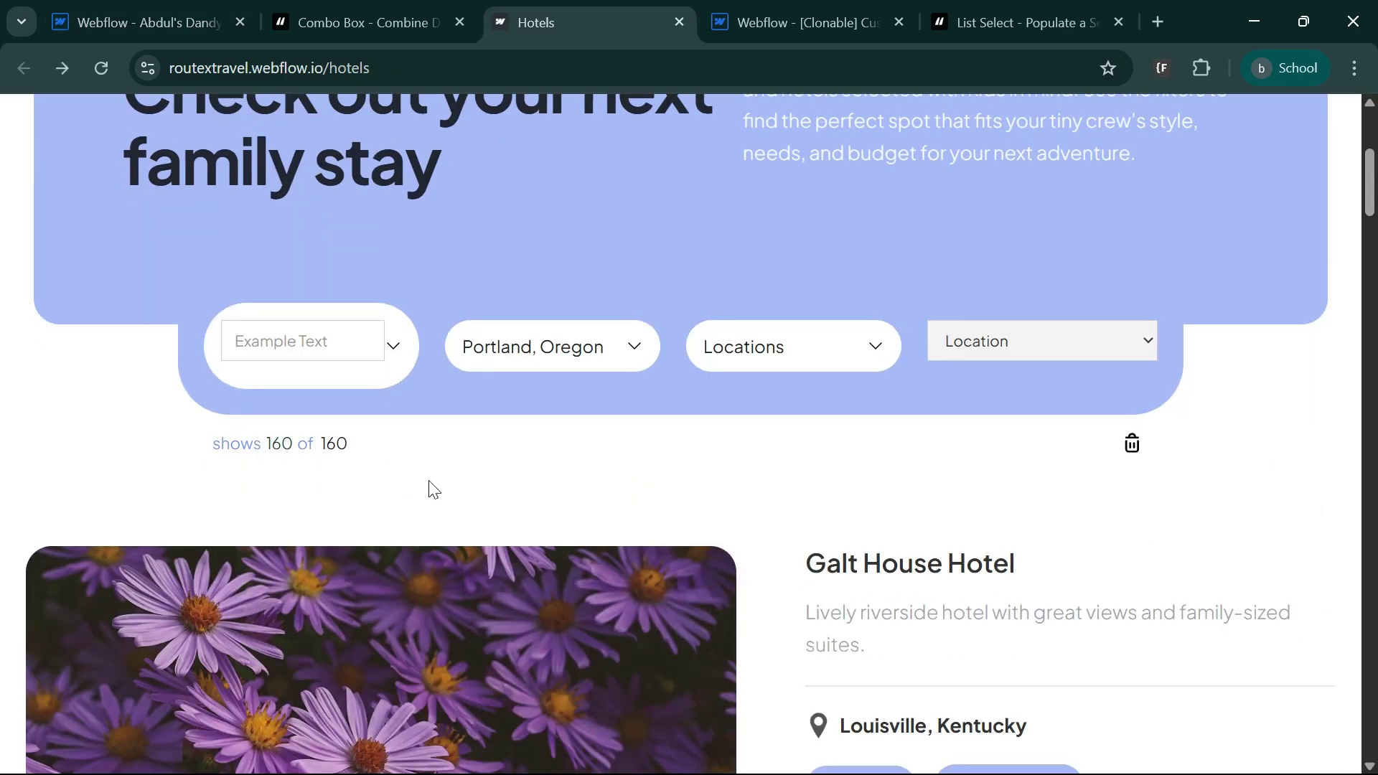
Step: Browse the first combo box's location options on the live page and filter the hotels by Charleston, South Carolina
left_click(332, 342)
scroll(334, 545, "down", 5)
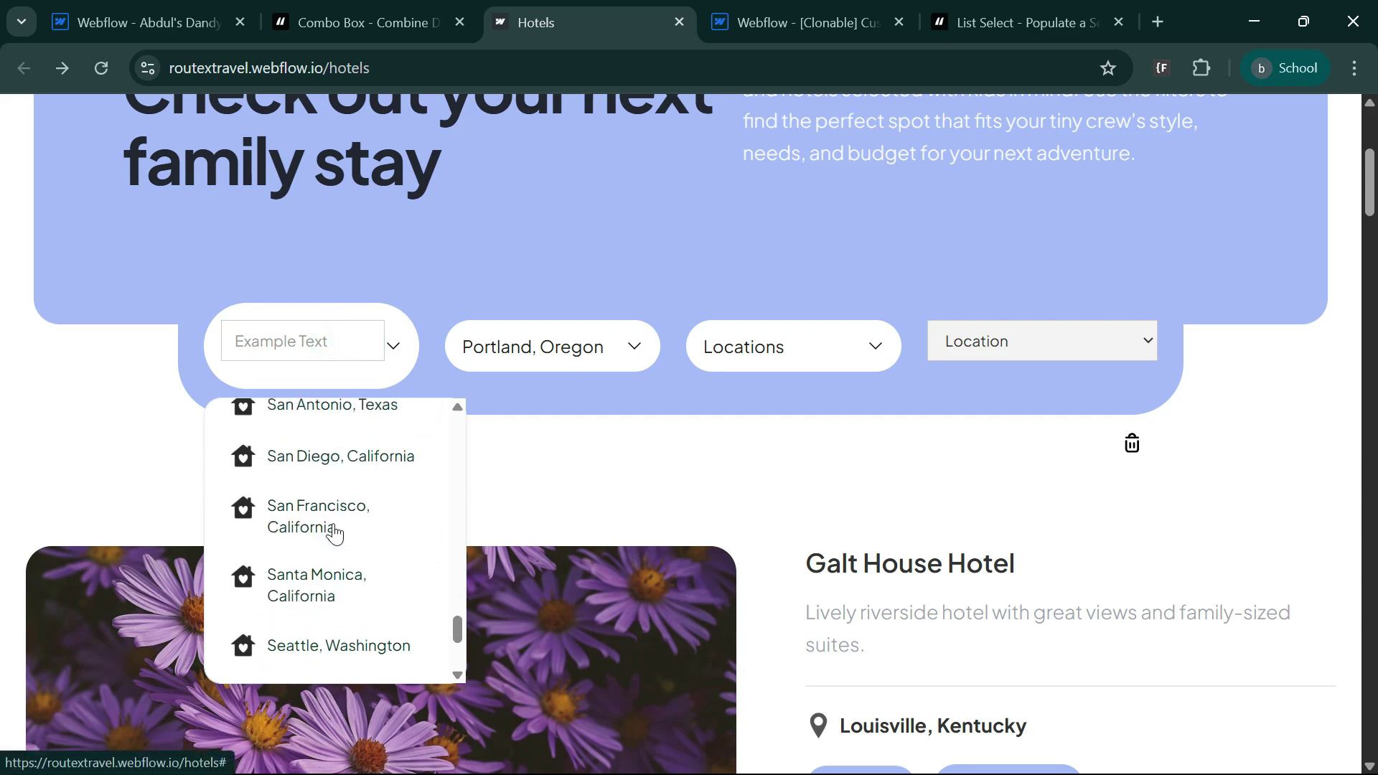
scroll(338, 483, "down", 5)
scroll(339, 523, "up", 5)
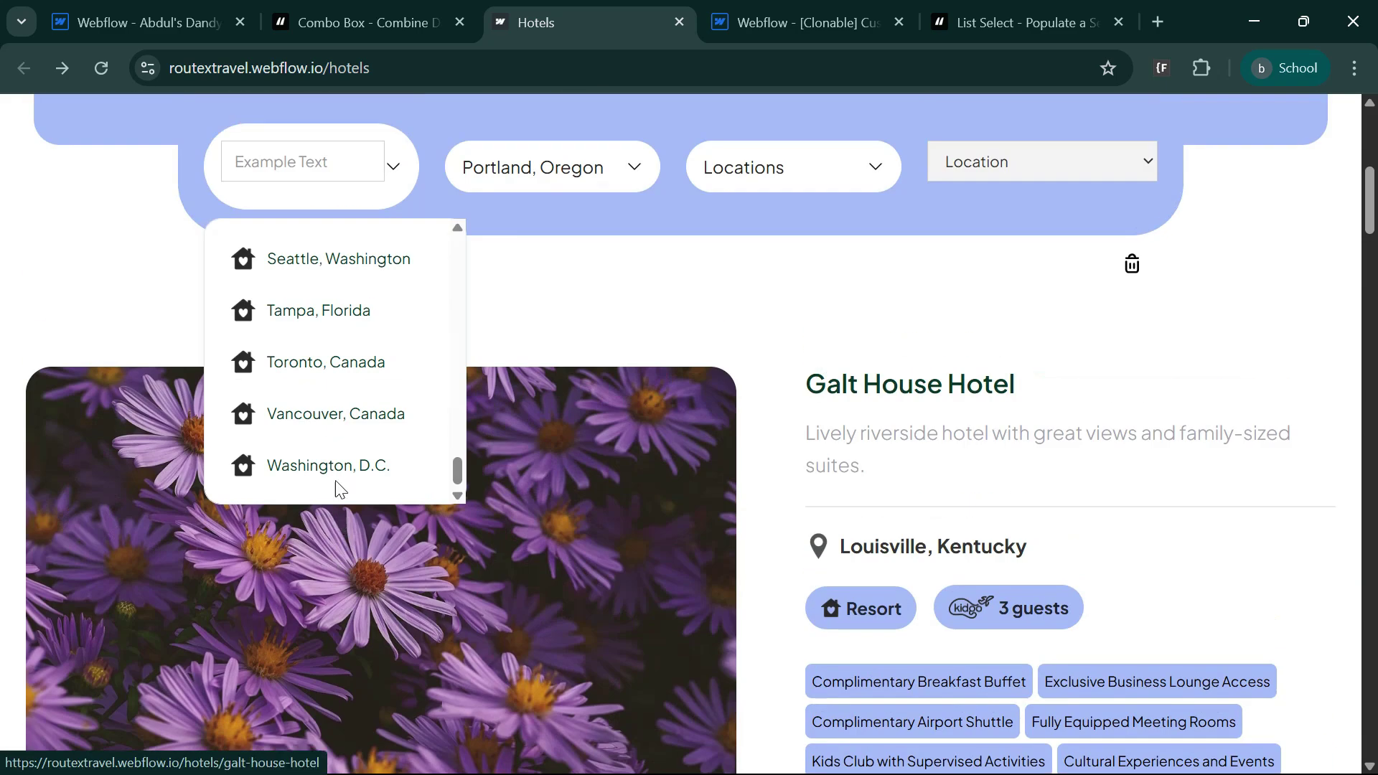
scroll(337, 447, "up", 10)
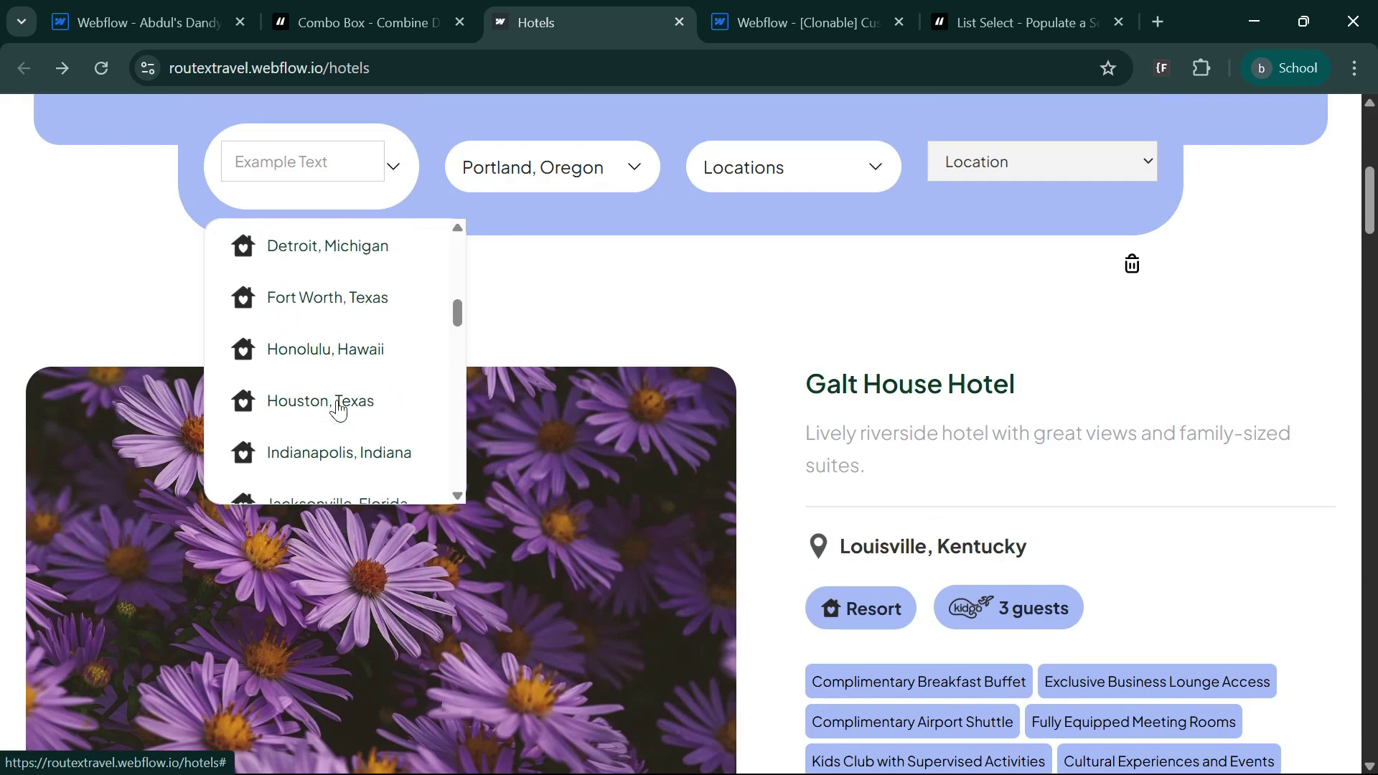
scroll(338, 411, "down", 2)
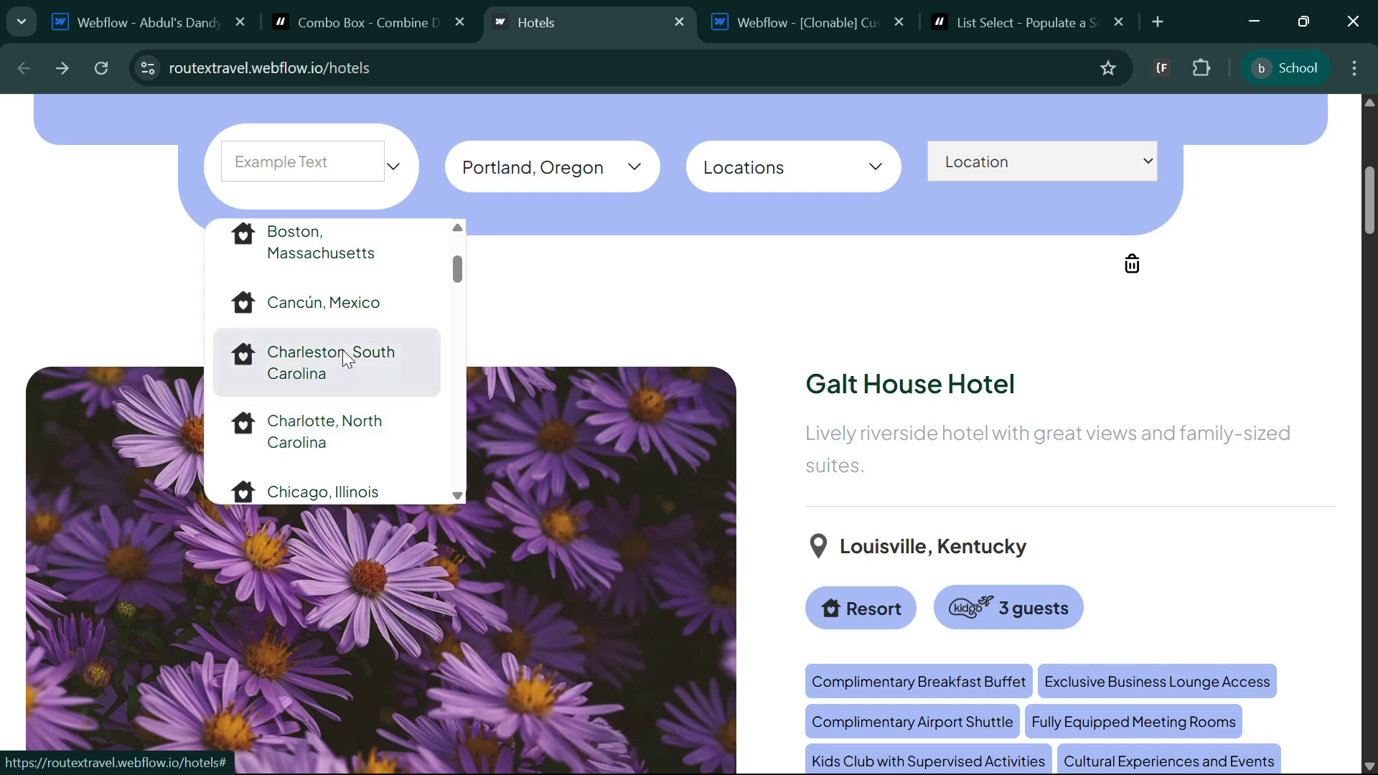
left_click(323, 363)
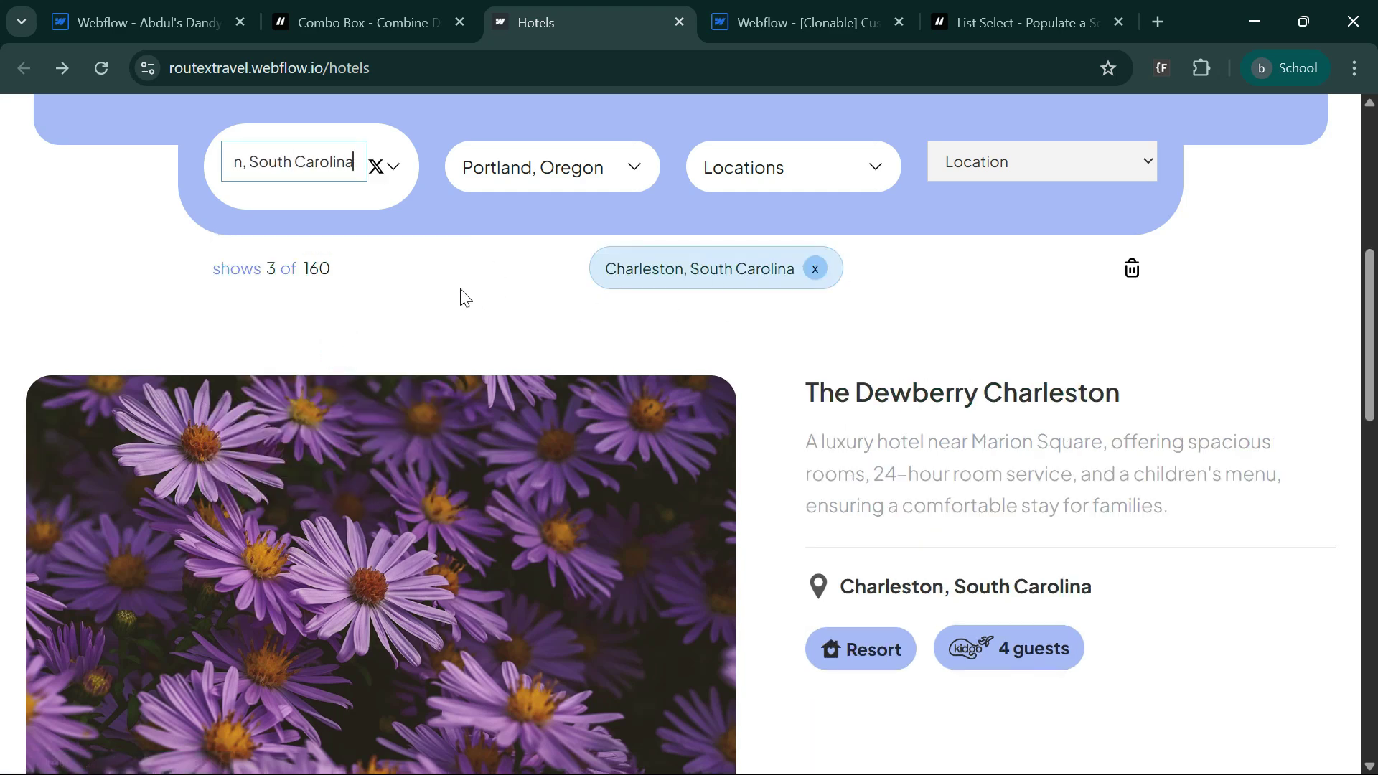
Step: Clear the selected location text from the first combo box's input to test how it resets
key("BackSpace")
key("BackSpace")
key("BackSpace")
key("BackSpace")
key("BackSpace")
key("BackSpace")
key("BackSpace")
key("BackSpace")
key("BackSpace")
key("BackSpace")
key("BackSpace")
key("BackSpace")
key("BackSpace")
key("BackSpace")
key("BackSpace")
key("BackSpace")
key("BackSpace")
key("BackSpace")
key("BackSpace")
key("BackSpace")
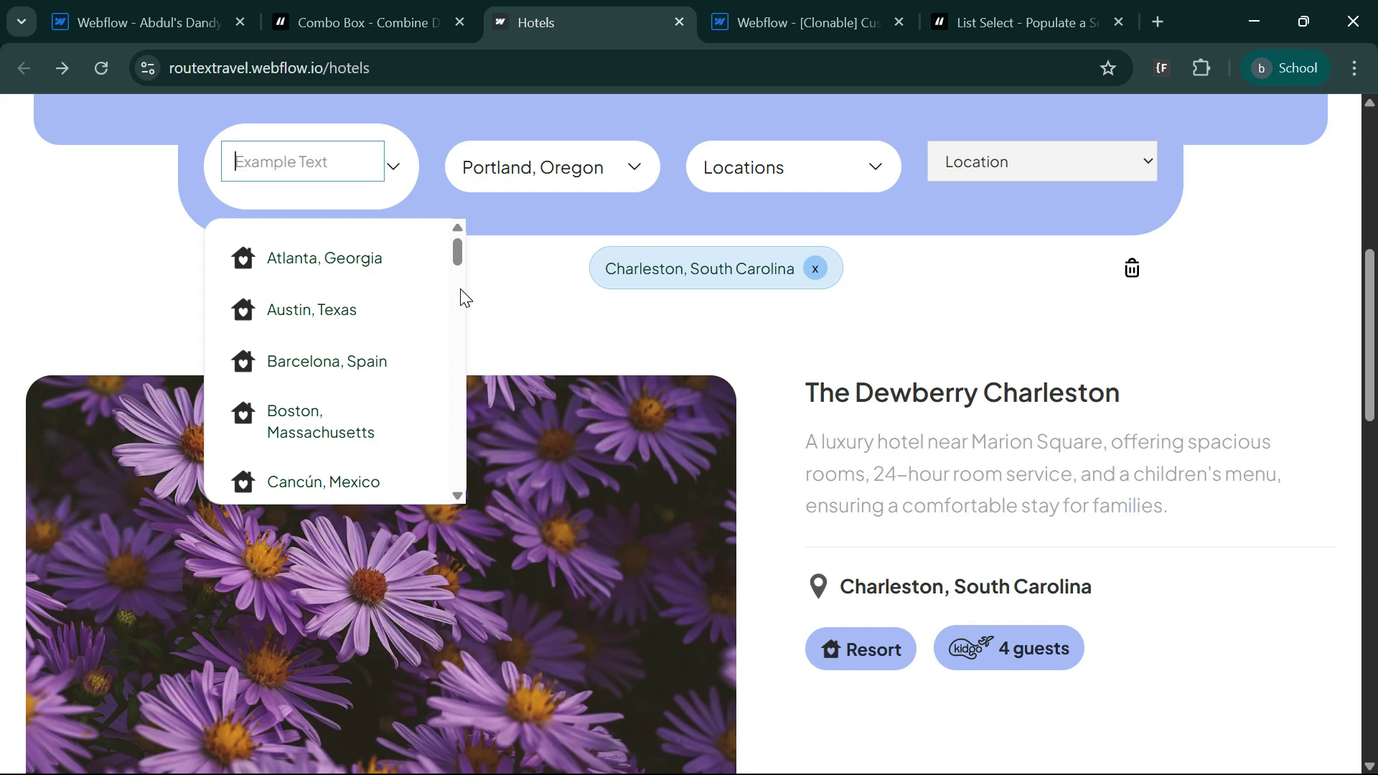
Step: Search the first combo box for "texas" and choose Austin, Texas, clearing the input and the active filter tag after the test
type("texas")
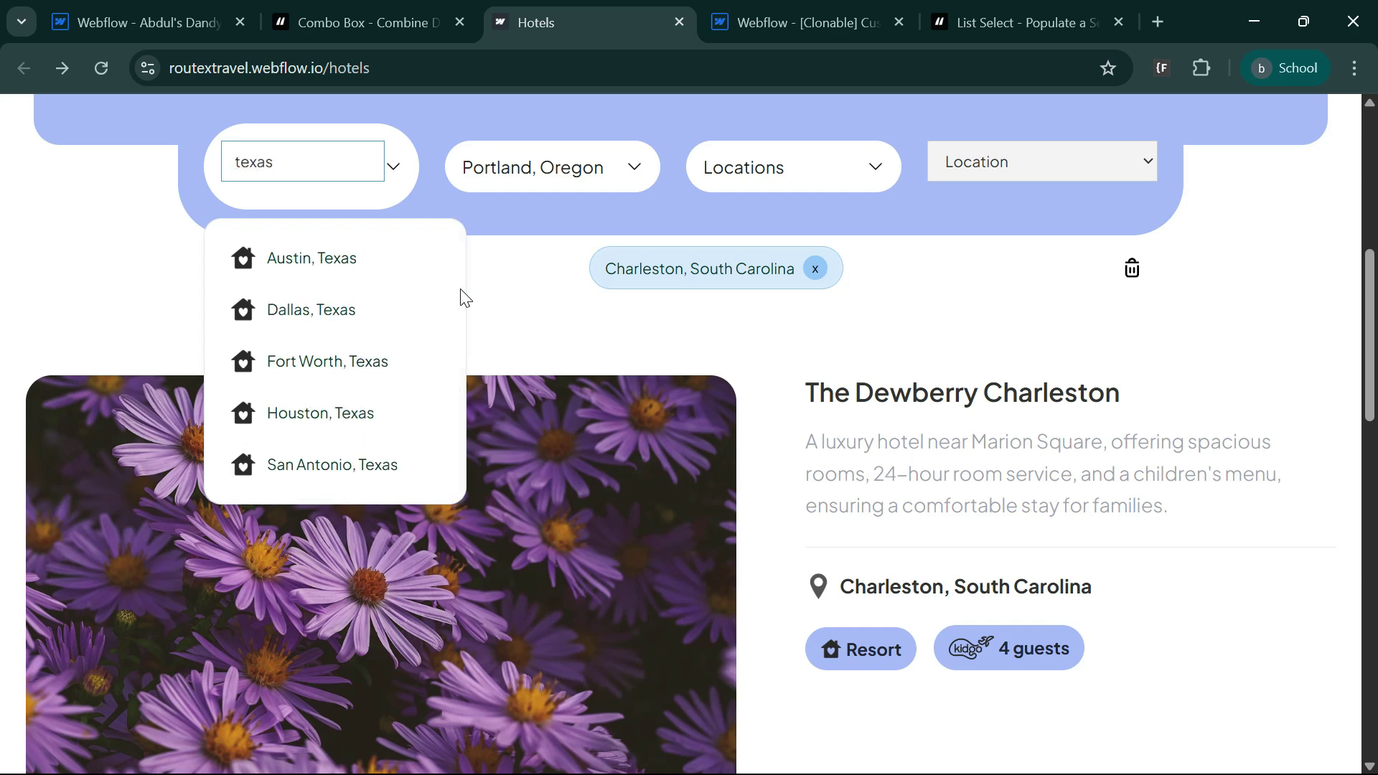
key("Down")
key("Return")
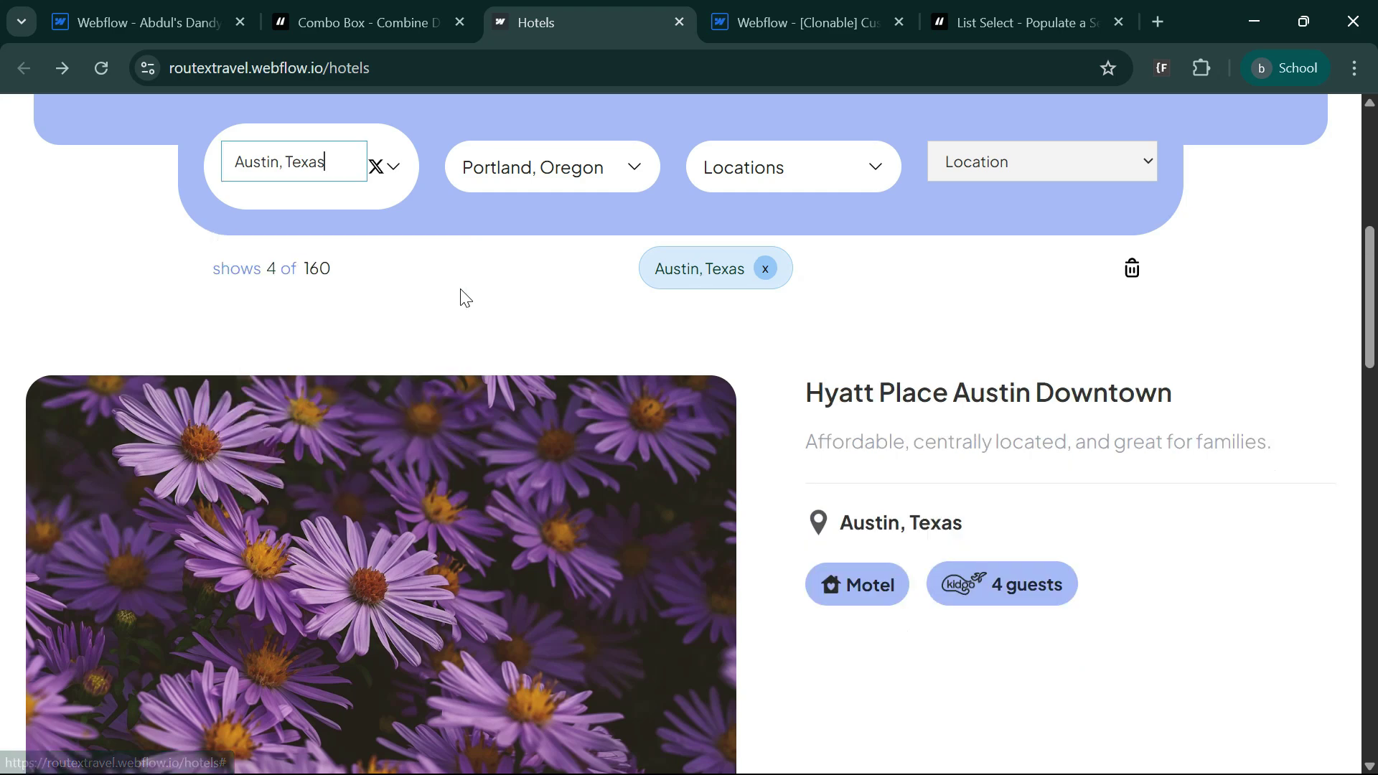
left_click(374, 169)
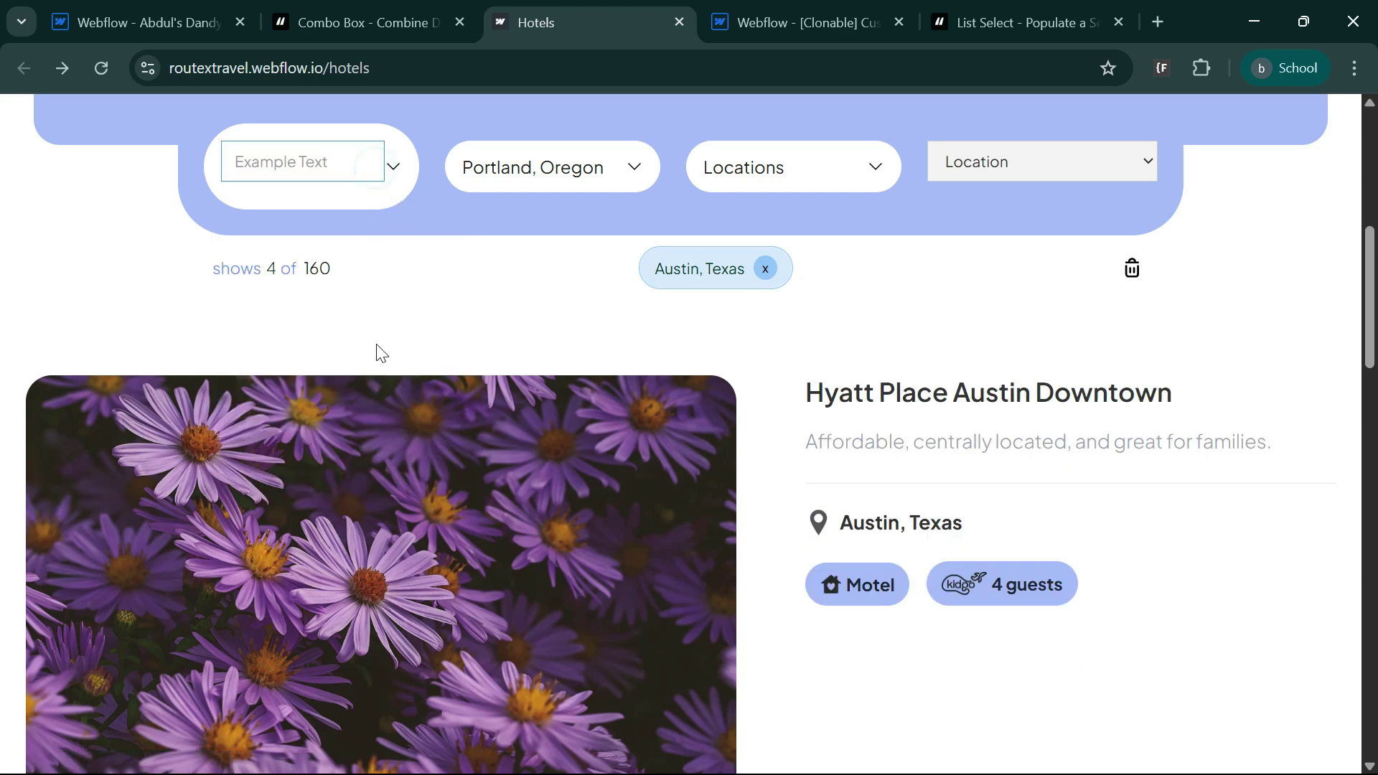
left_click(765, 271)
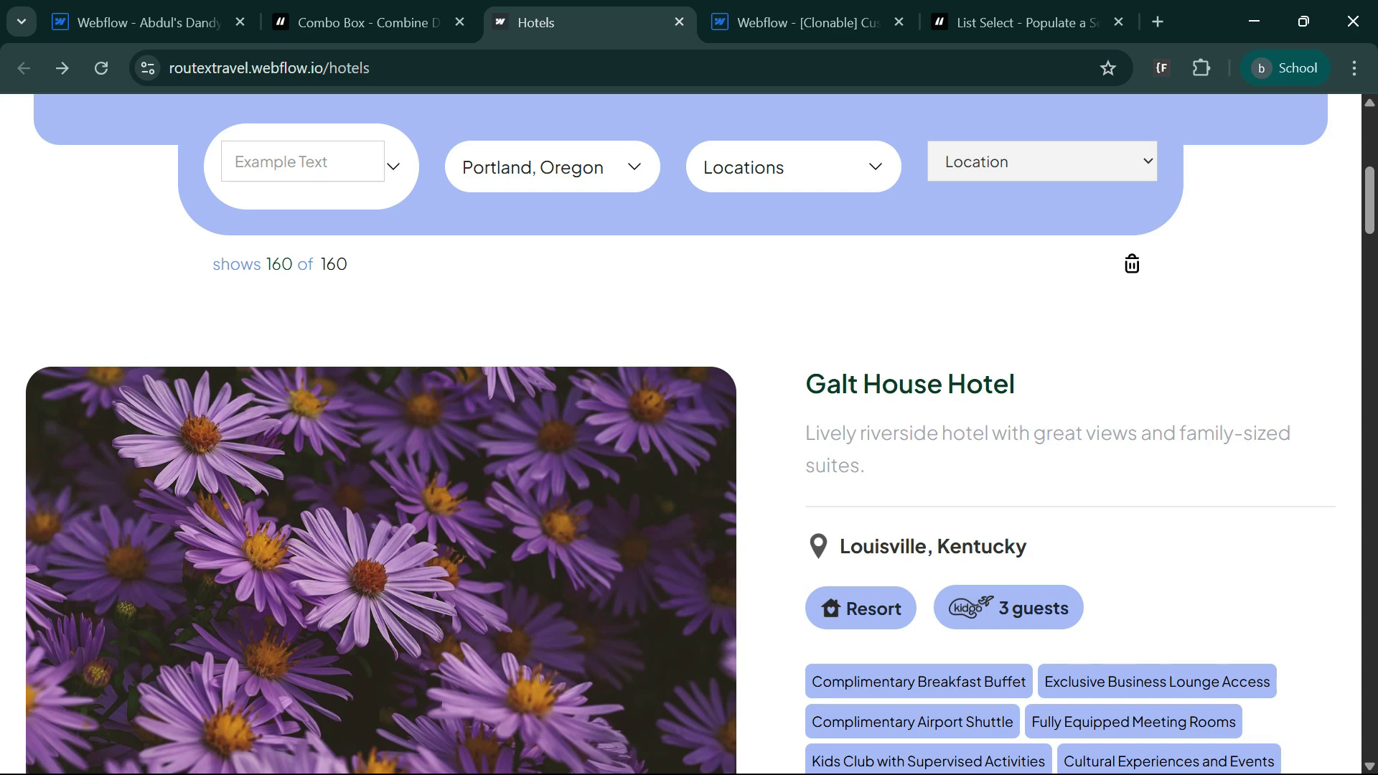
Step: Browse the first combo box's location list and filter the hotels by Detroit, Michigan
left_click(414, 192)
scroll(317, 382, "down", 3)
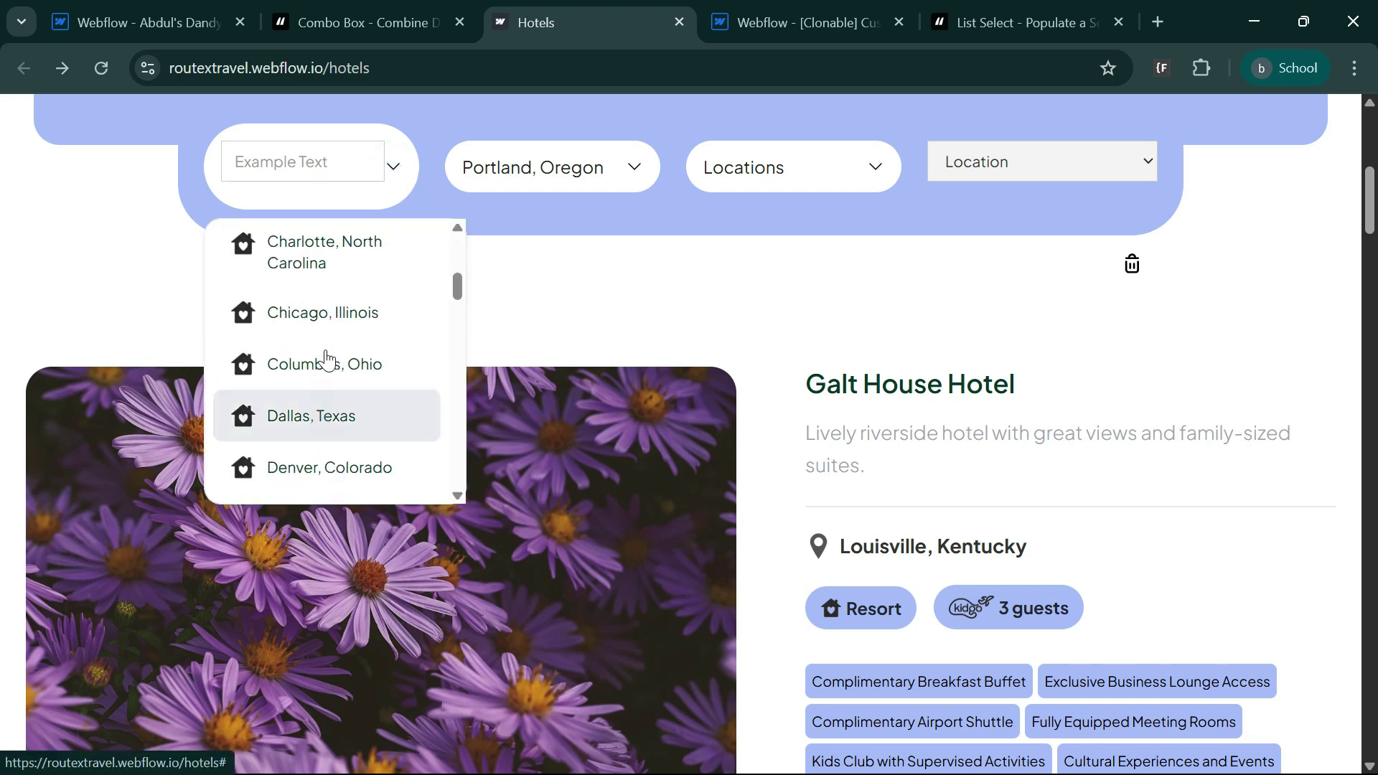
scroll(337, 330, "down", 1)
scroll(341, 344, "down", 3)
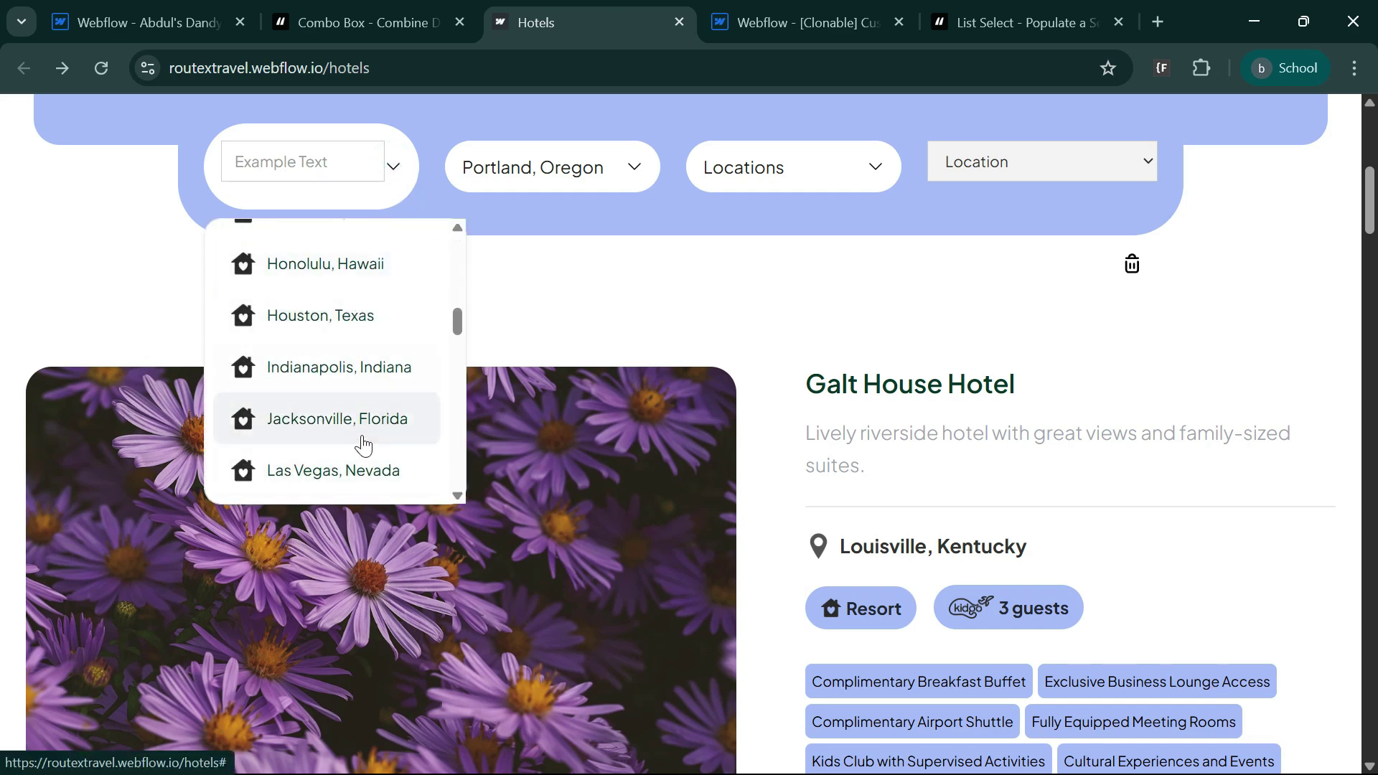
scroll(344, 402, "down", 2)
left_click(341, 343)
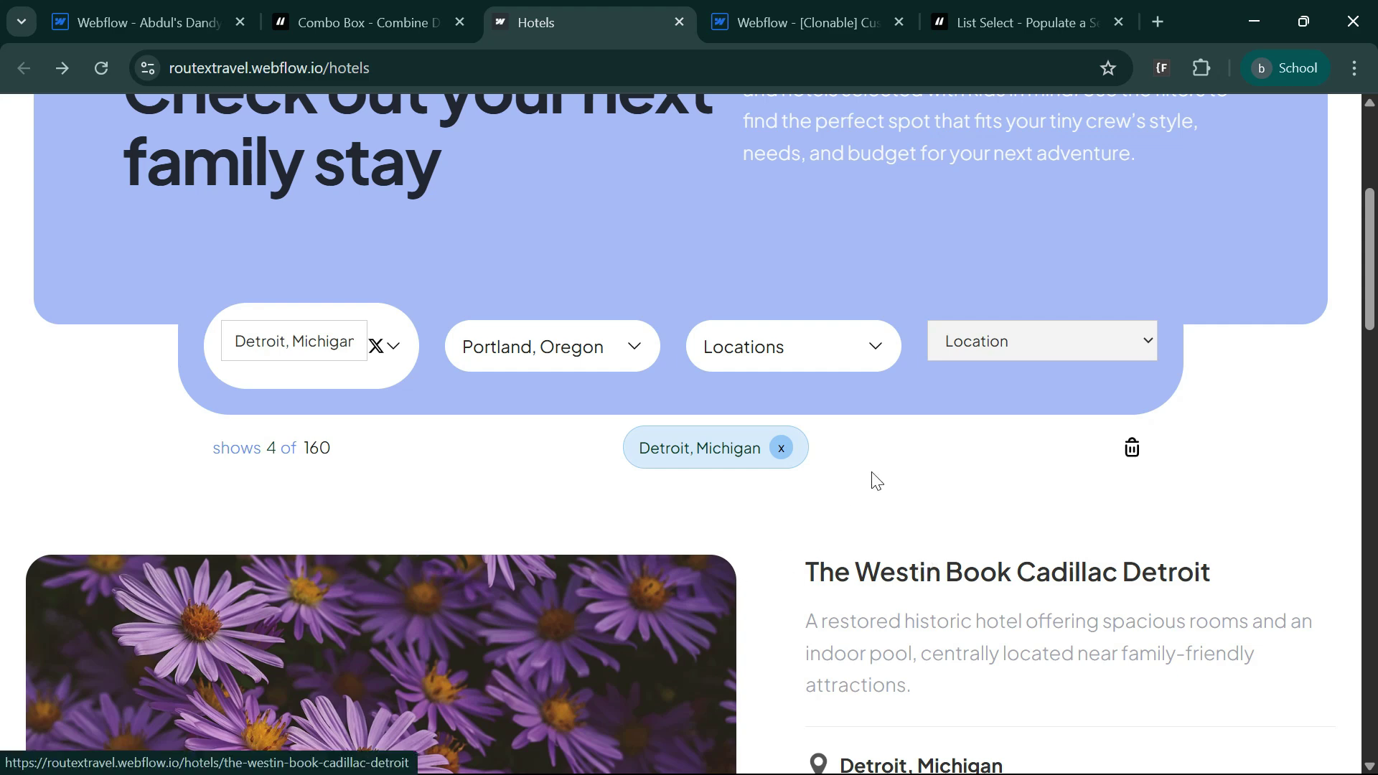
Step: Test the fourth filter with Charlotte, North Carolina and the third Locations filter with Portland, Oregon
left_click(1015, 348)
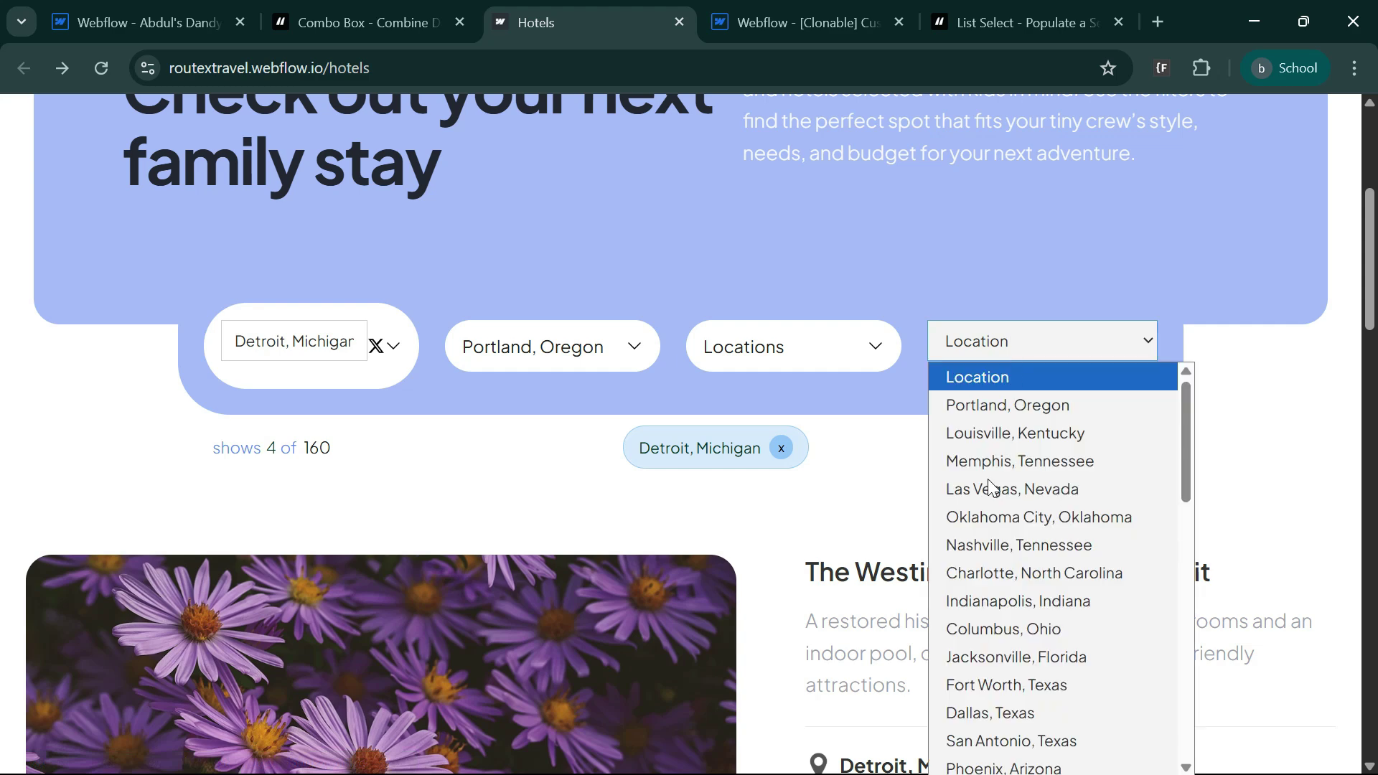
left_click(980, 573)
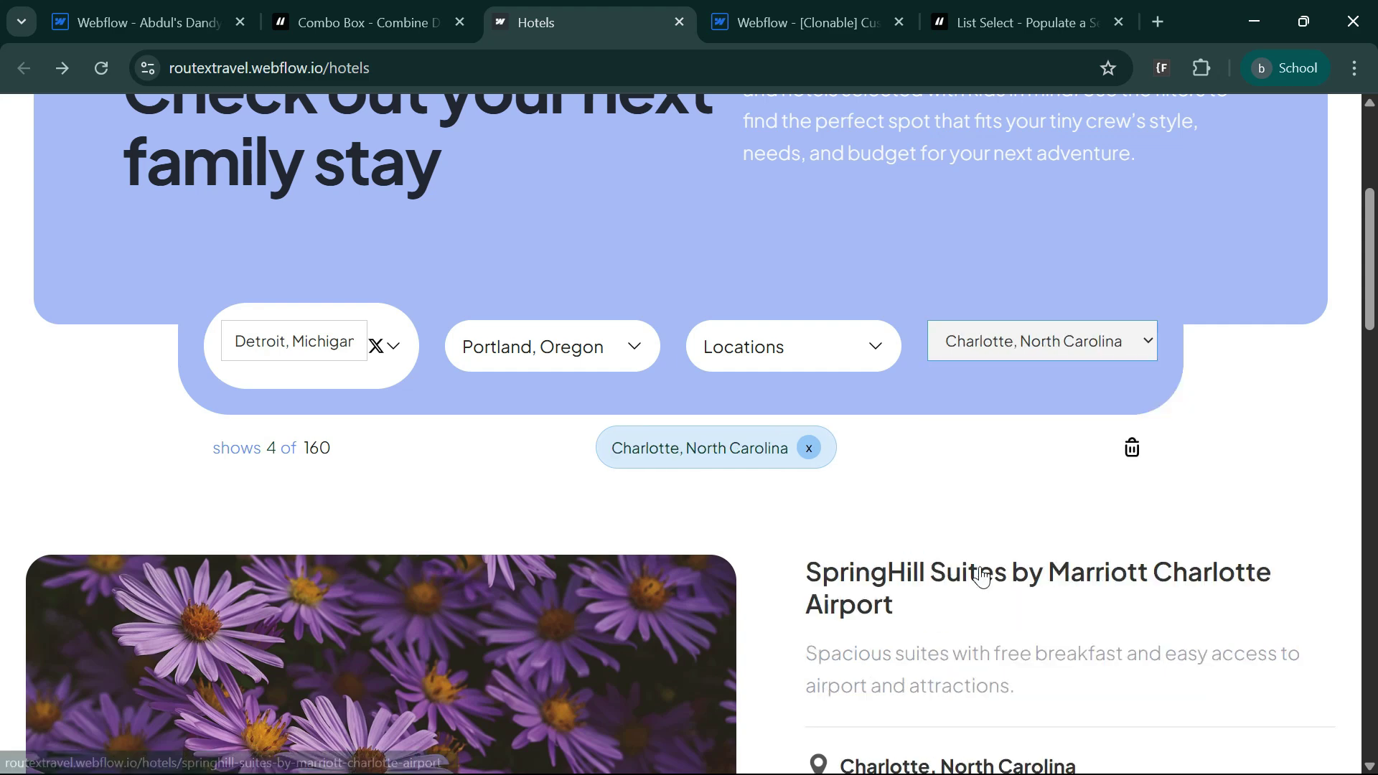
left_click(794, 346)
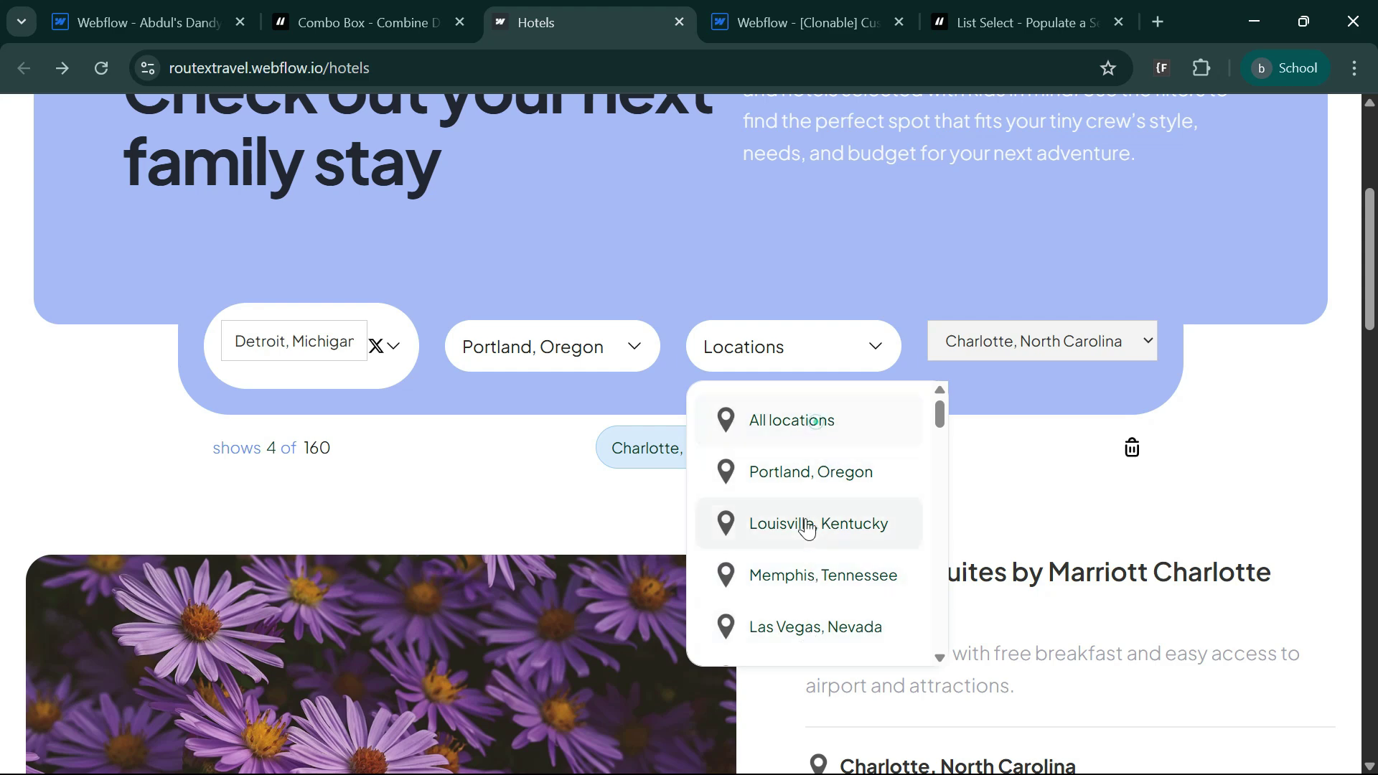
left_click(804, 472)
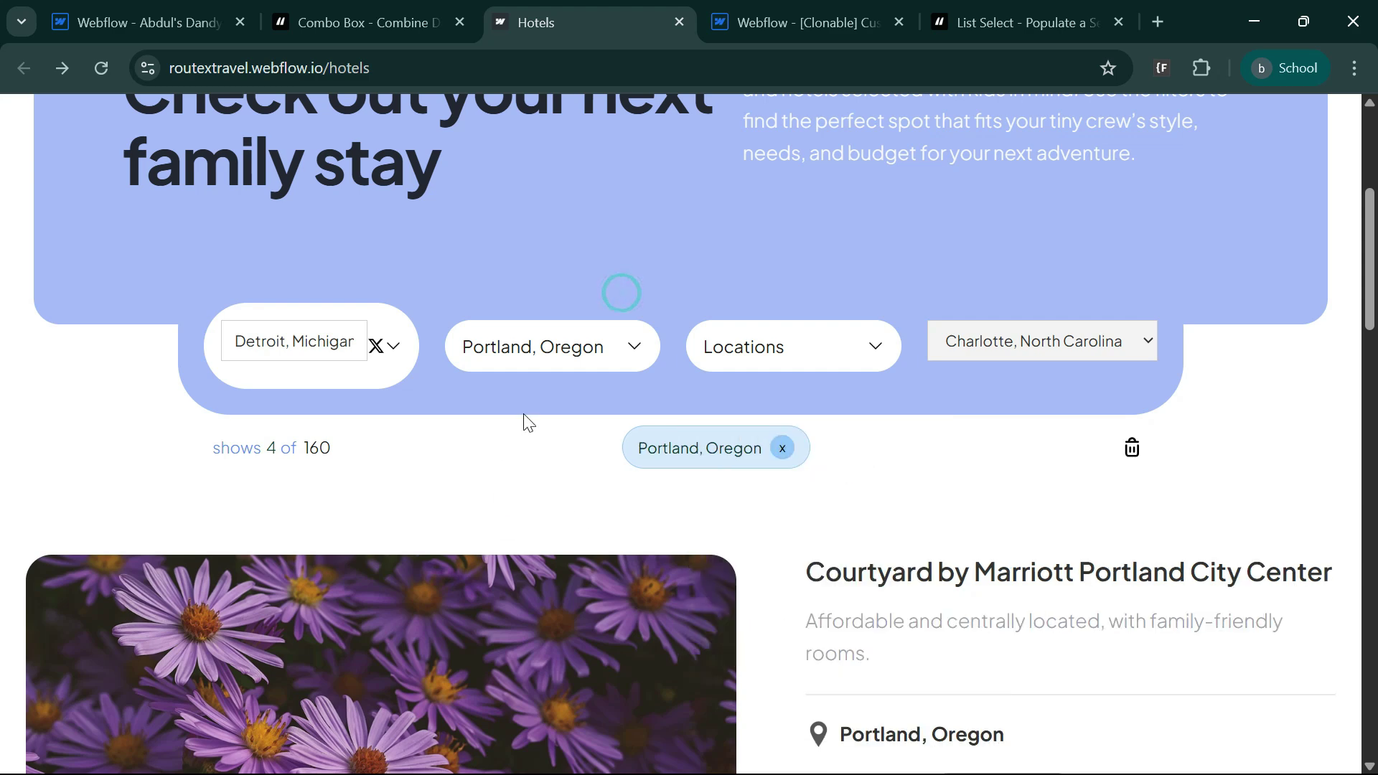
Step: Test the second dropdown with Columbus, Ohio and the first combo box with Barcelona, Spain and Austin, Texas
left_click(608, 348)
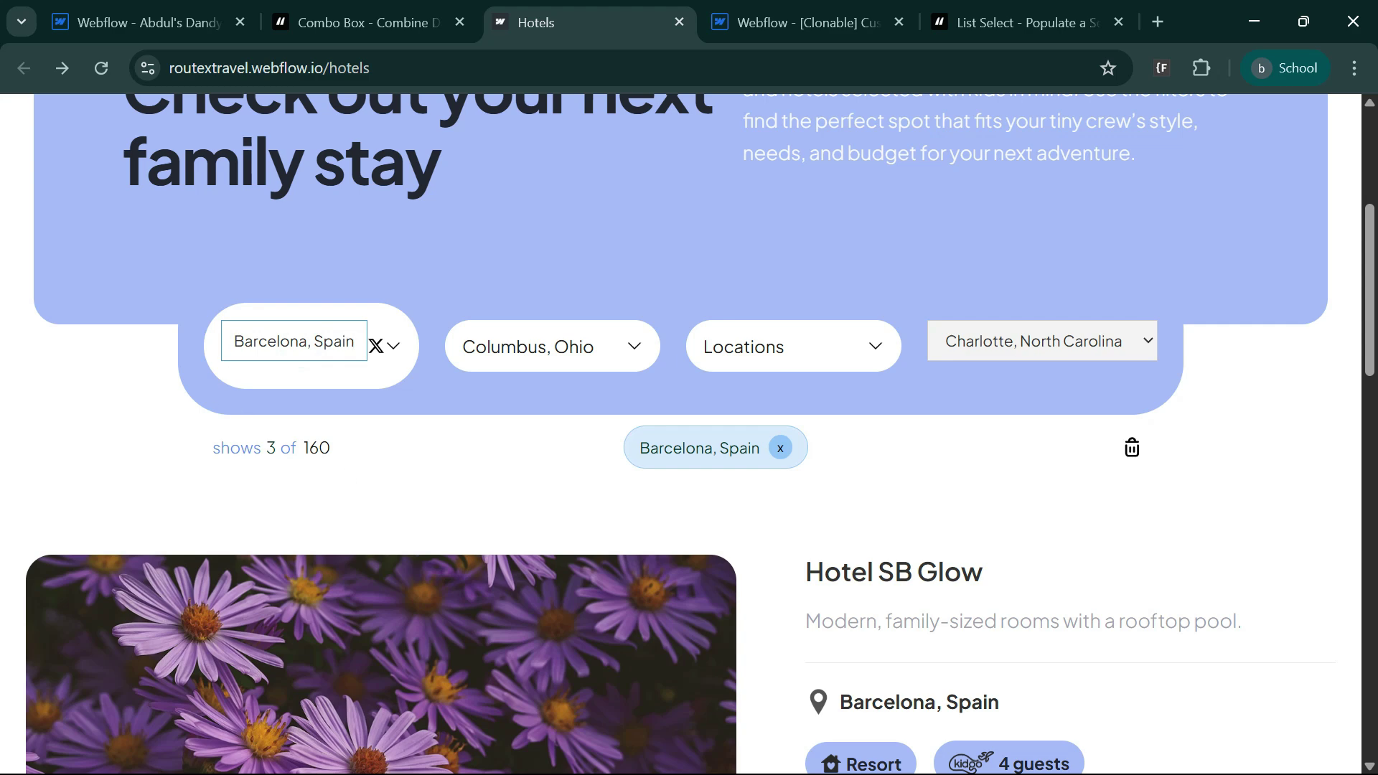
left_click(394, 352)
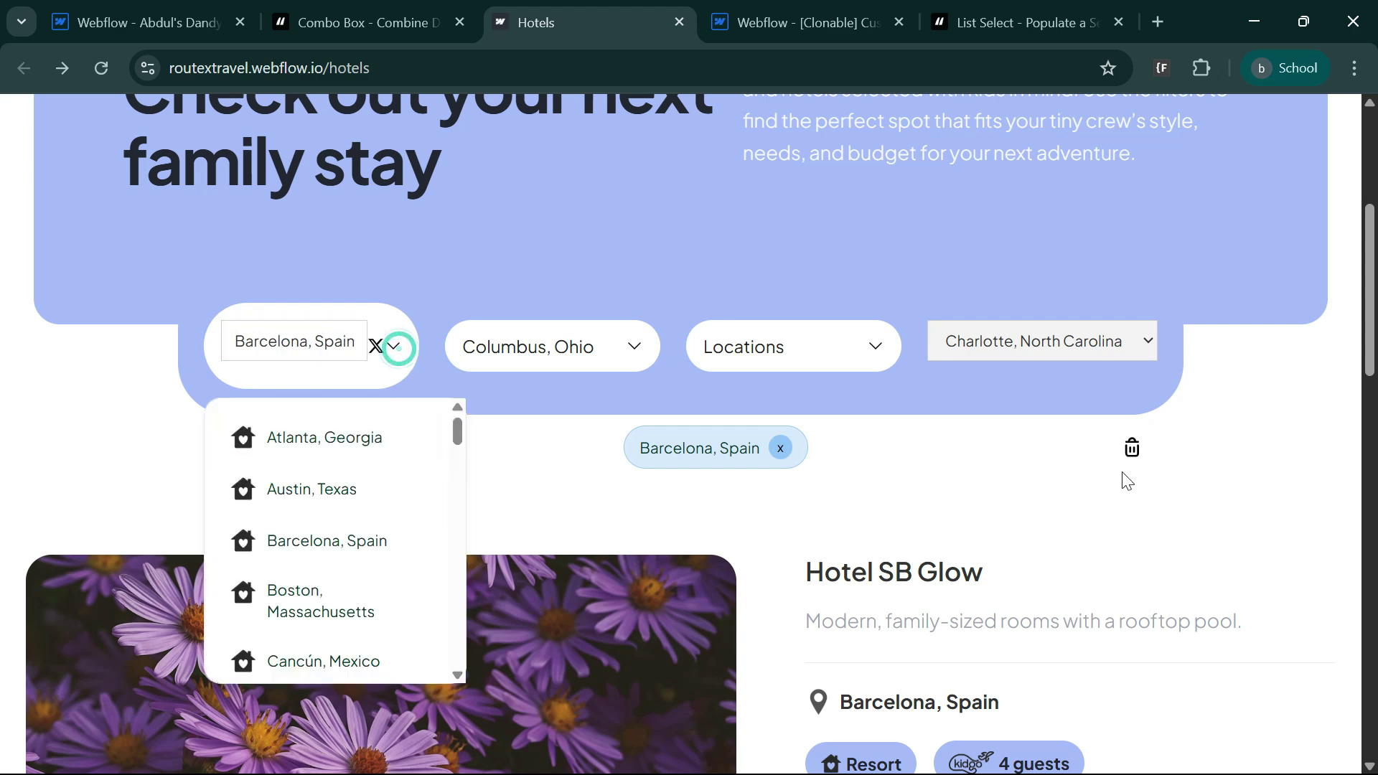
left_click(319, 490)
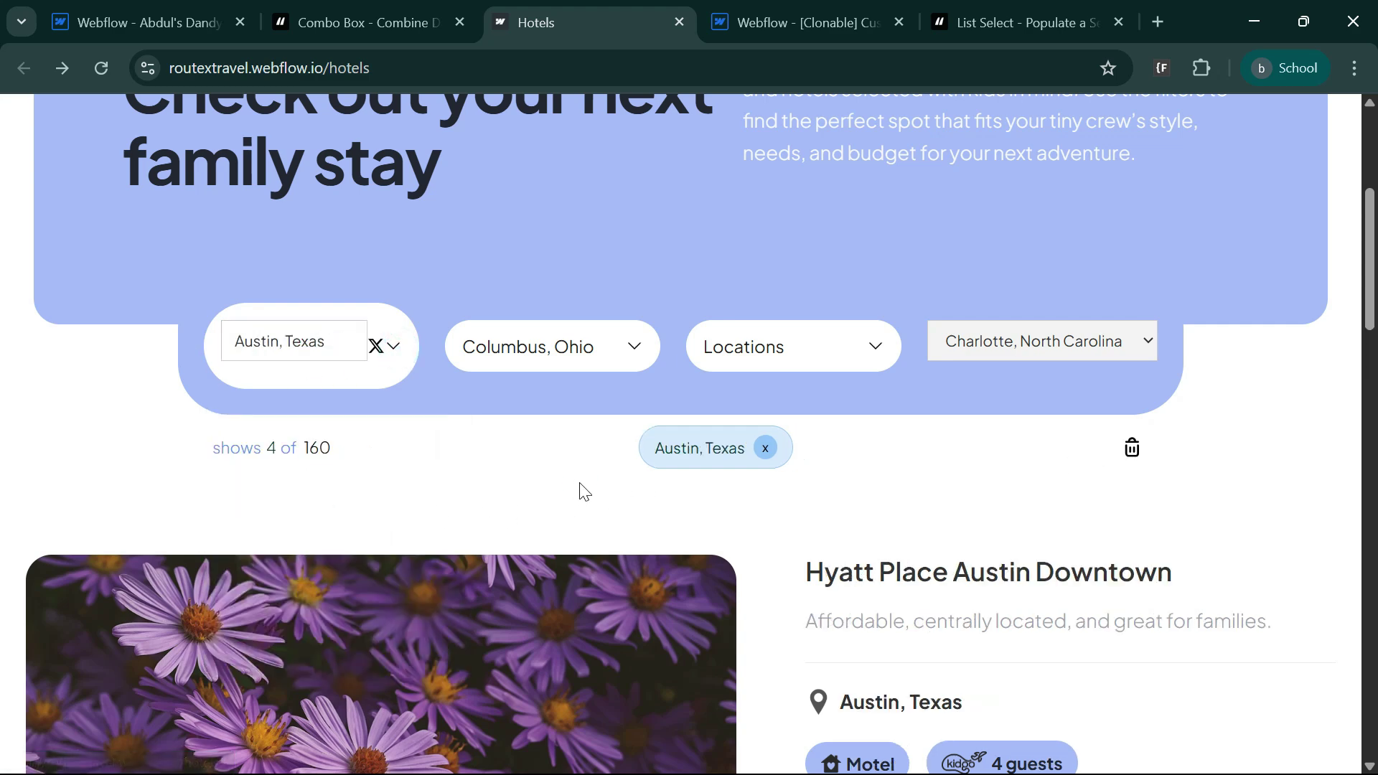
left_click(579, 483)
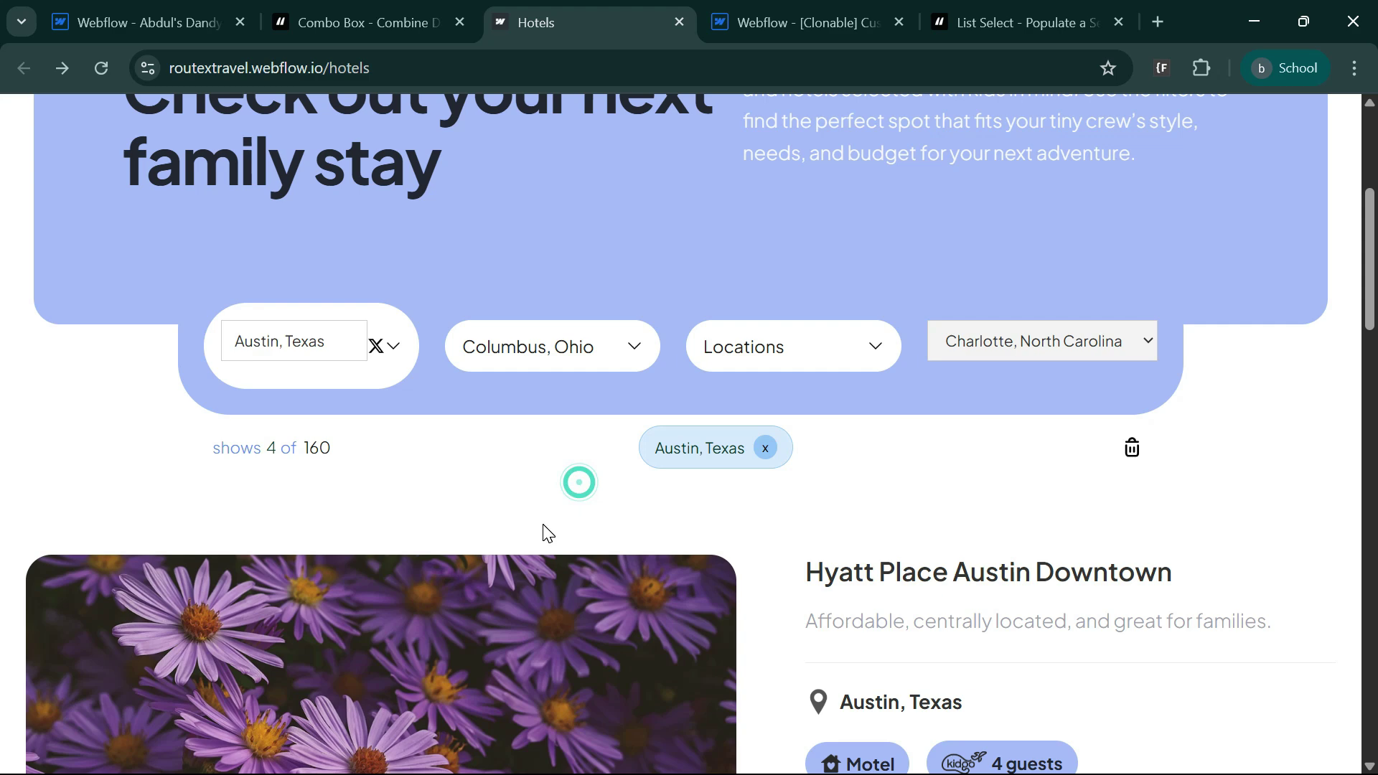